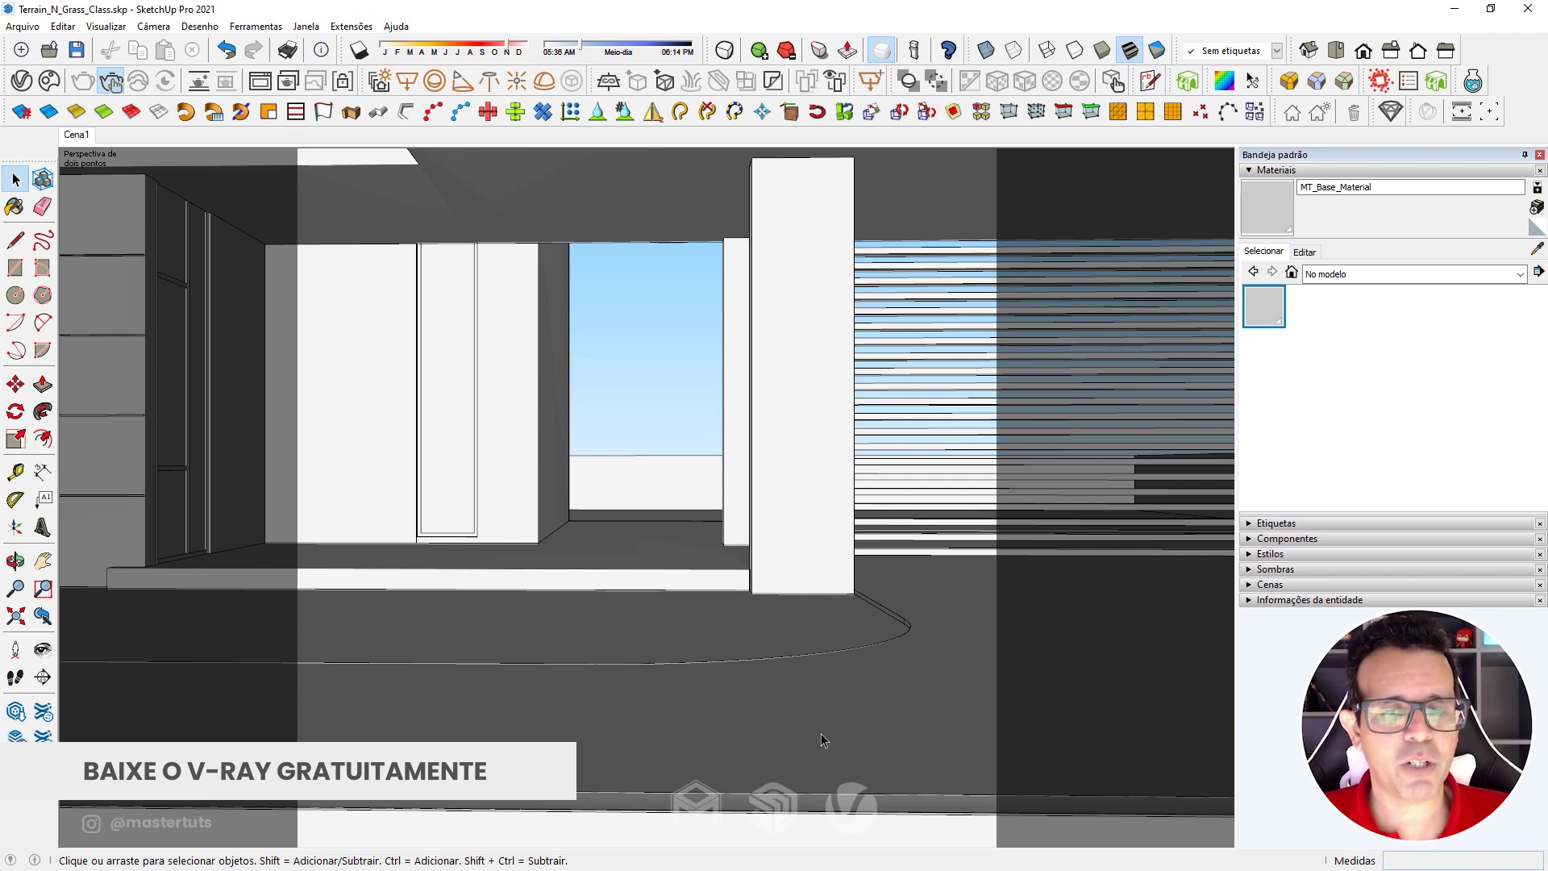
Show the Sandbox terrain tools in the workspace
{"action": "middle_click_drag", "start_coordinate": [821, 733], "coordinate": [571, 568]}
{"action": "scroll", "coordinate": [709, 560], "scroll_direction": "down", "scroll_amount": 5}
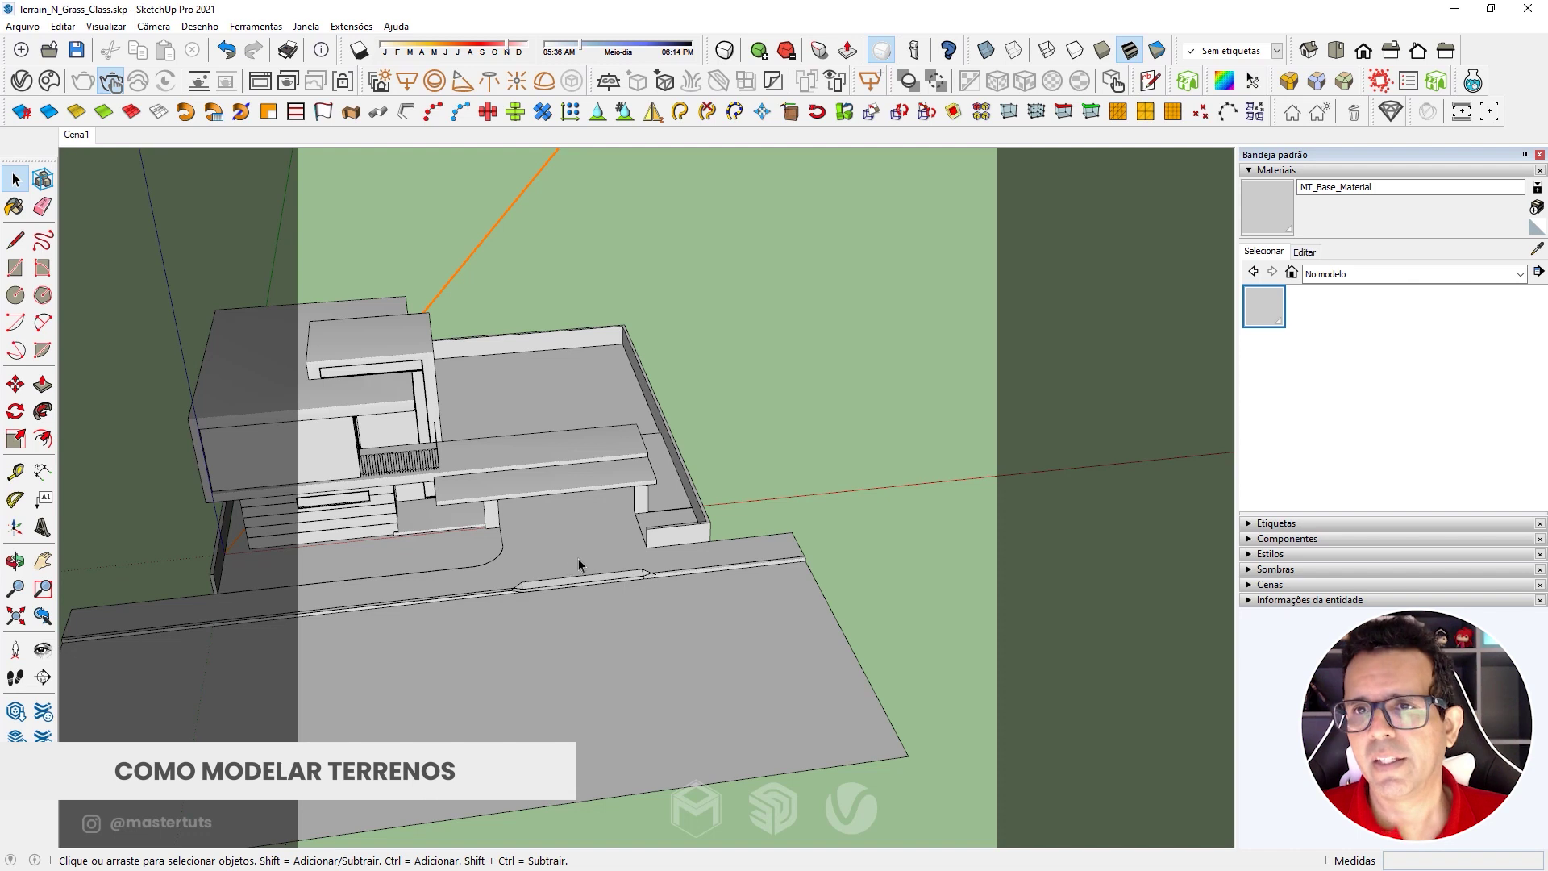
{"action": "right_click", "coordinate": [1403, 81]}
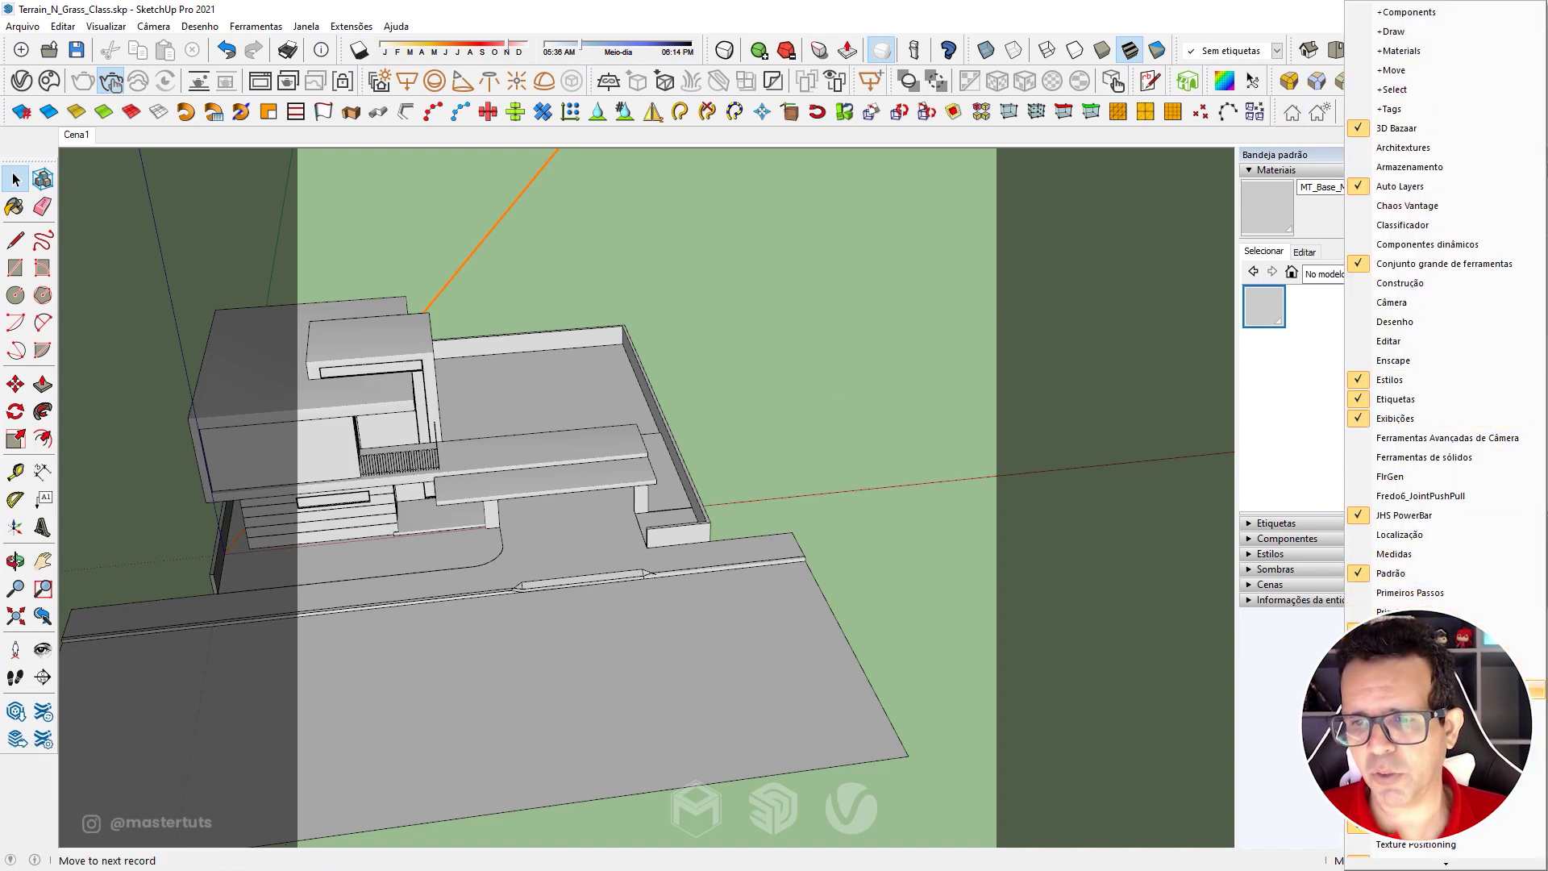
{"action": "left_click", "coordinate": [1407, 690]}
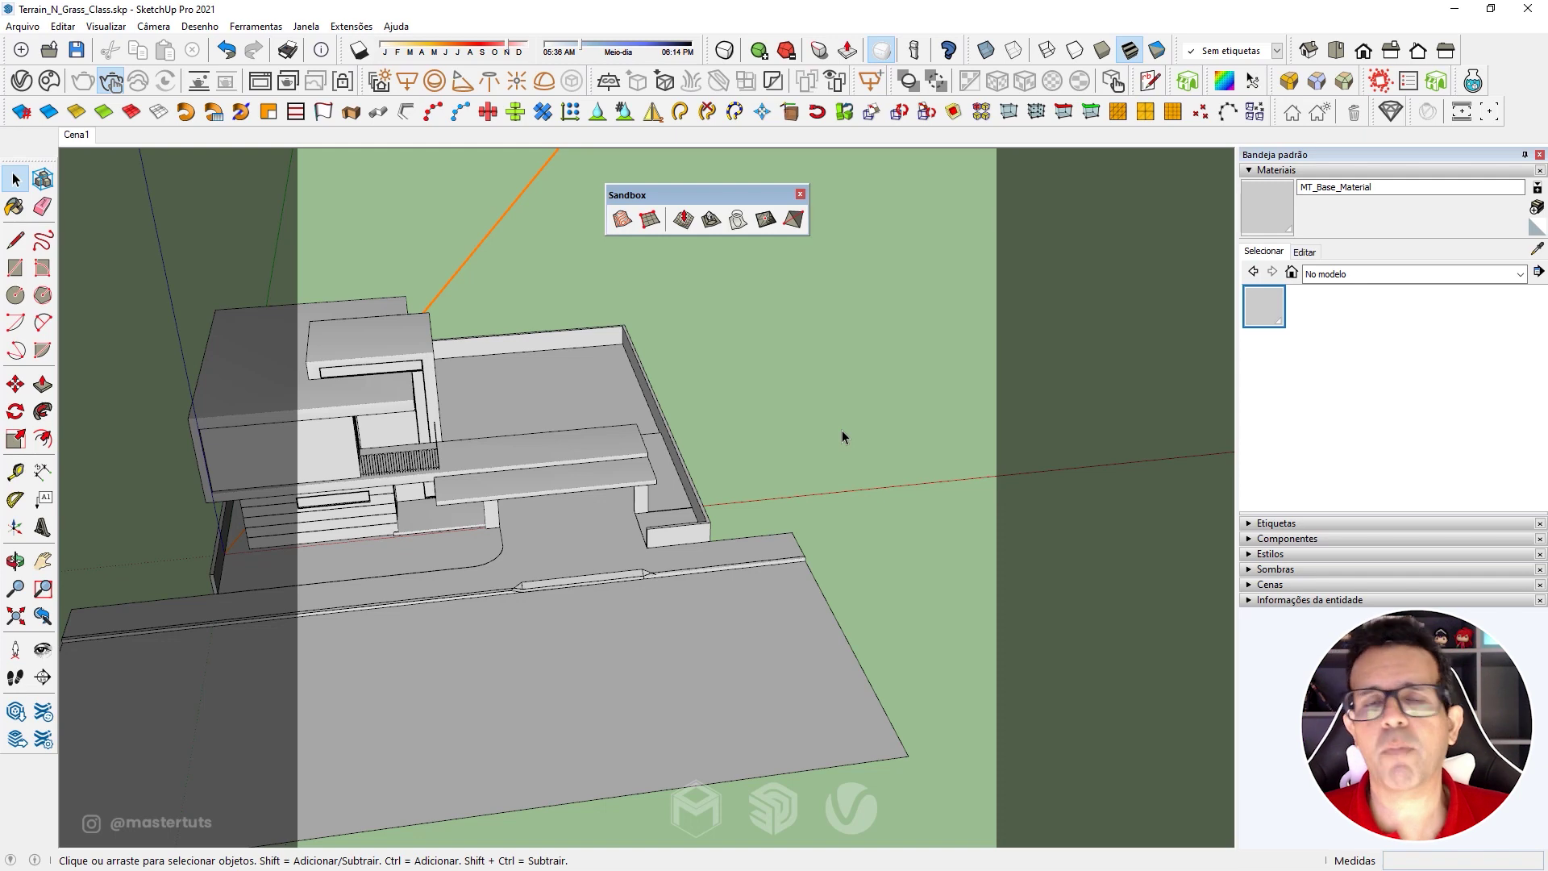
Draw four separate wavy freehand contour lines, roughly parallel, on the empty ground beside the house and beyond the red axis
{"action": "left_click", "coordinate": [43, 241]}
{"action": "scroll", "coordinate": [829, 511], "scroll_direction": "down", "scroll_amount": 2}
{"action": "scroll", "coordinate": [511, 513], "scroll_direction": "up", "scroll_amount": 5}
{"action": "scroll", "coordinate": [512, 513], "scroll_direction": "up", "scroll_amount": 2}
{"action": "mouse_move", "coordinate": [511, 494]}
{"action": "middle_mouse_down"}
{"action": "mouse_move", "coordinate": [533, 564]}
{"action": "mouse_move", "coordinate": [528, 506]}
{"action": "middle_mouse_up"}
{"action": "left_click_drag", "start_coordinate": [483, 502], "coordinate": [822, 449]}
{"action": "left_click_drag", "start_coordinate": [465, 447], "coordinate": [853, 383]}
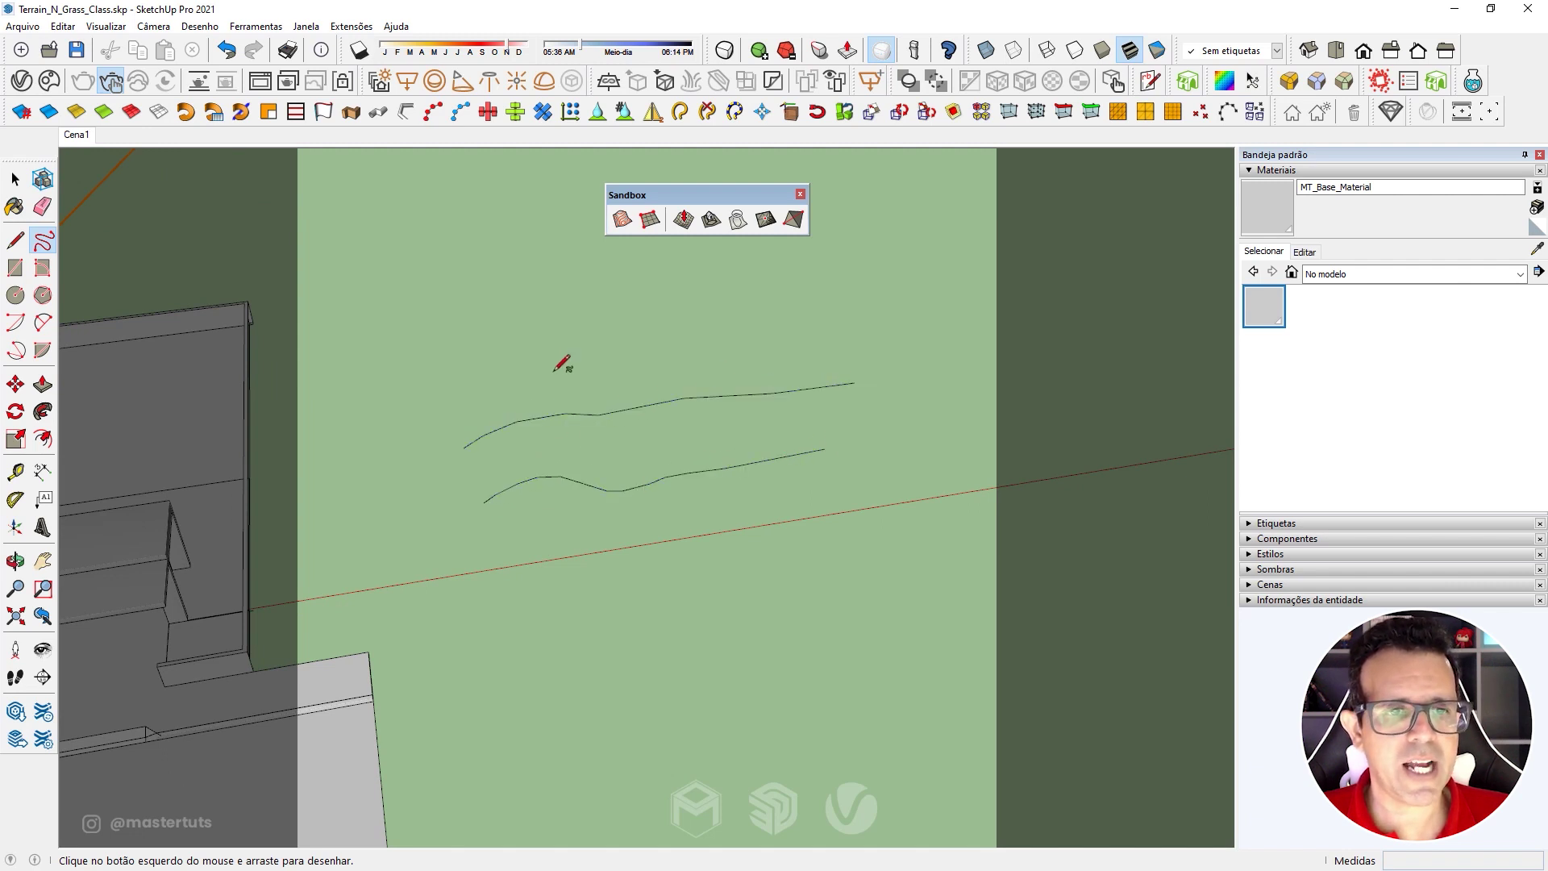
{"action": "left_click_drag", "start_coordinate": [525, 346], "coordinate": [852, 304]}
{"action": "left_click_drag", "start_coordinate": [851, 249], "coordinate": [432, 293]}
{"action": "key", "text": "space"}
Move the second contour line from the red axis up 1 m along the blue axis
{"action": "mouse_move", "coordinate": [536, 394]}
{"action": "middle_mouse_down"}
{"action": "mouse_move", "coordinate": [487, 200]}
{"action": "mouse_move", "coordinate": [712, 446]}
{"action": "mouse_move", "coordinate": [762, 605]}
{"action": "mouse_move", "coordinate": [779, 536]}
{"action": "middle_mouse_up"}
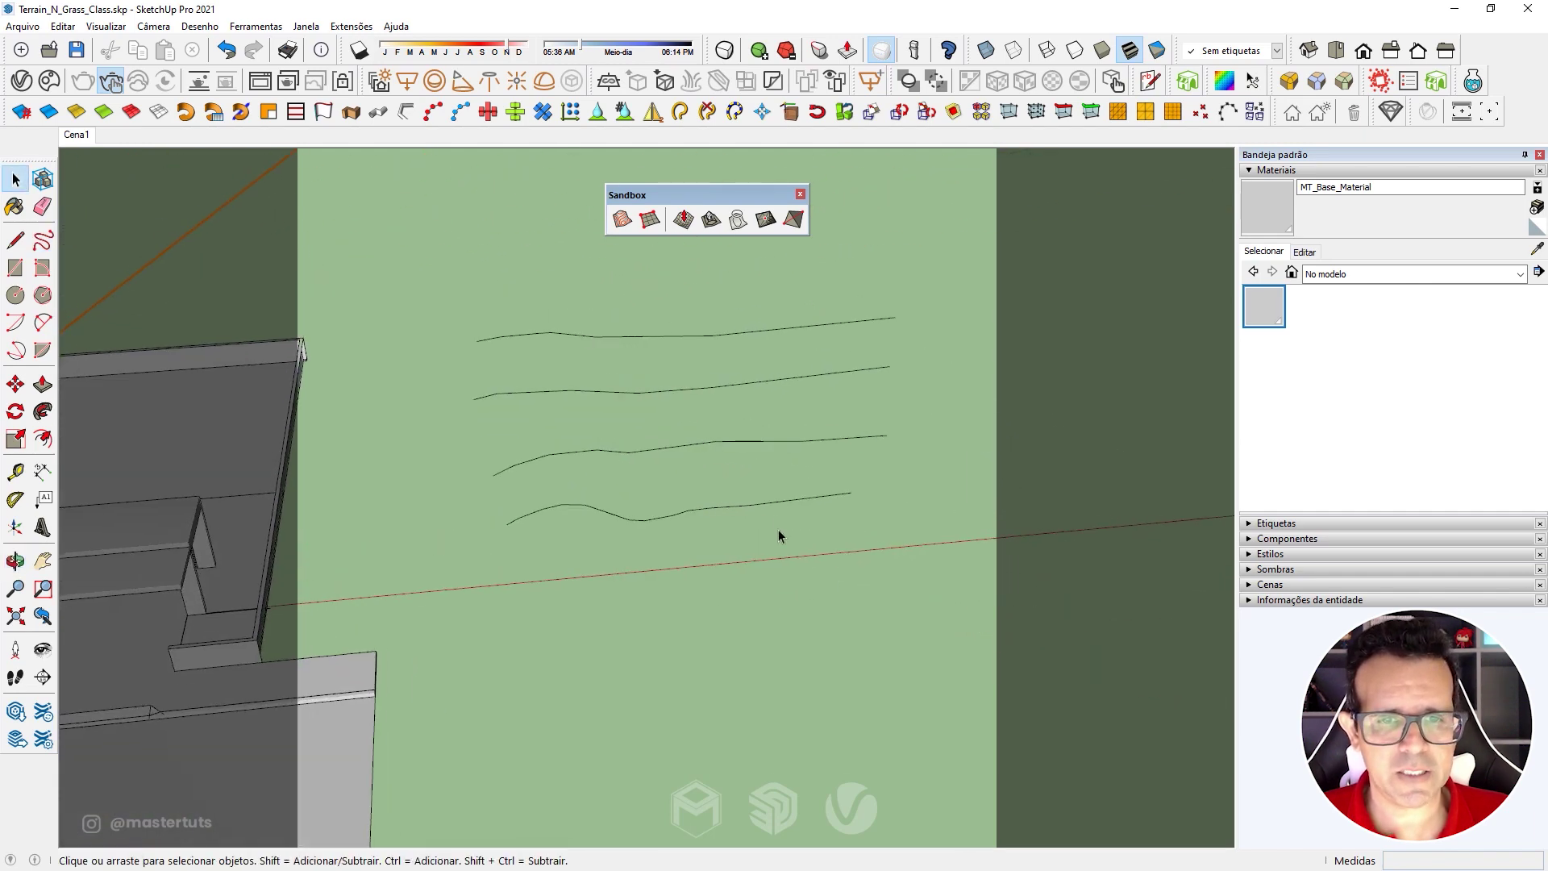
{"action": "left_click", "coordinate": [818, 443]}
{"action": "middle_click_drag", "start_coordinate": [823, 438], "coordinate": [1051, 374]}
{"action": "key", "text": "m"}
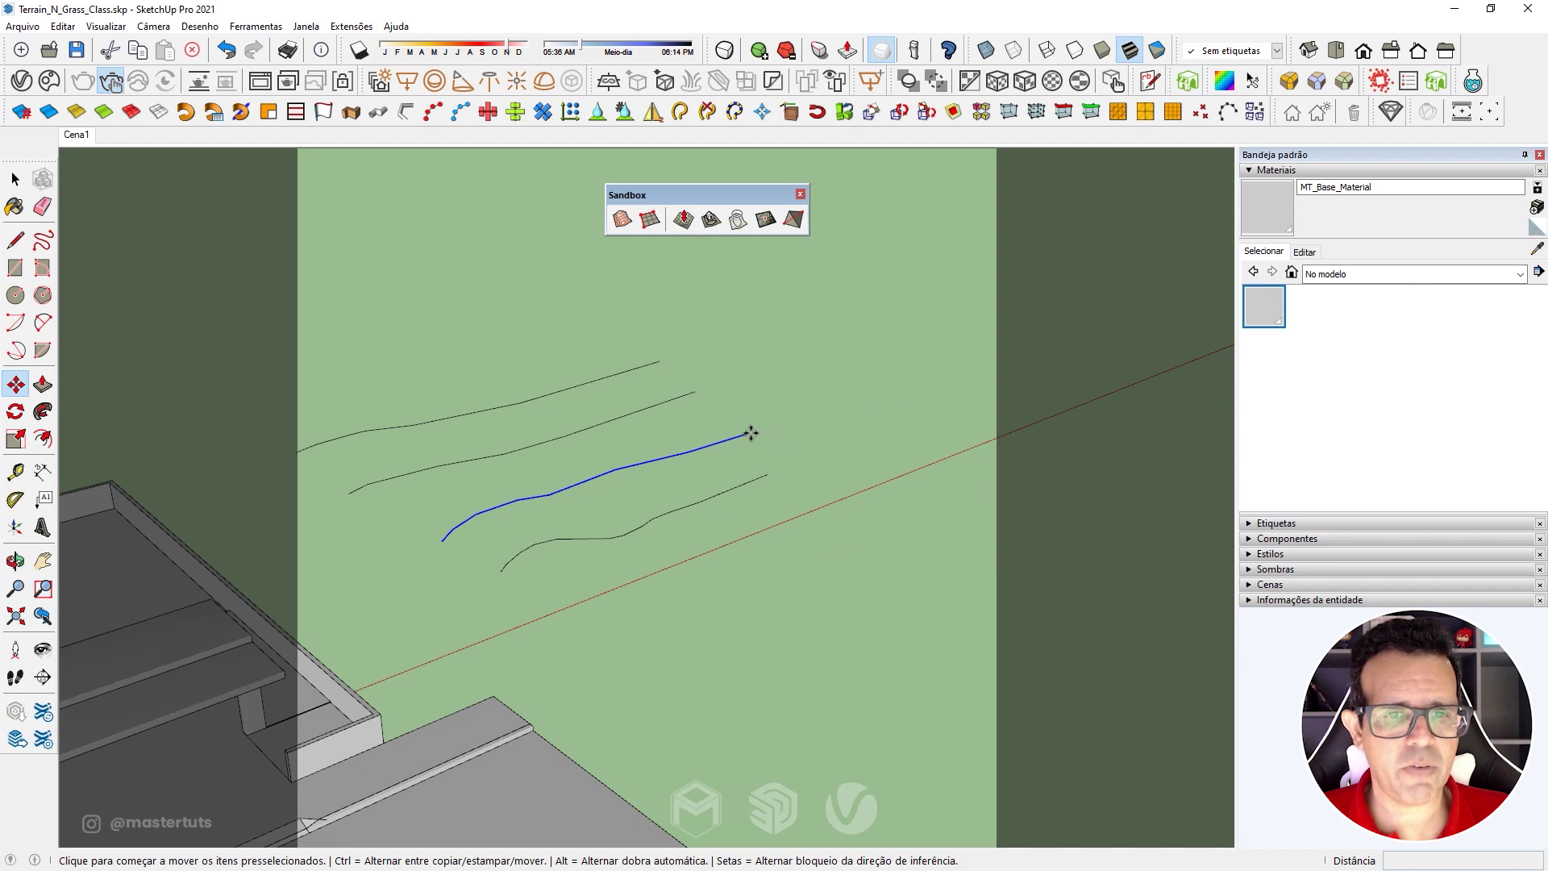
{"action": "left_click", "coordinate": [751, 433]}
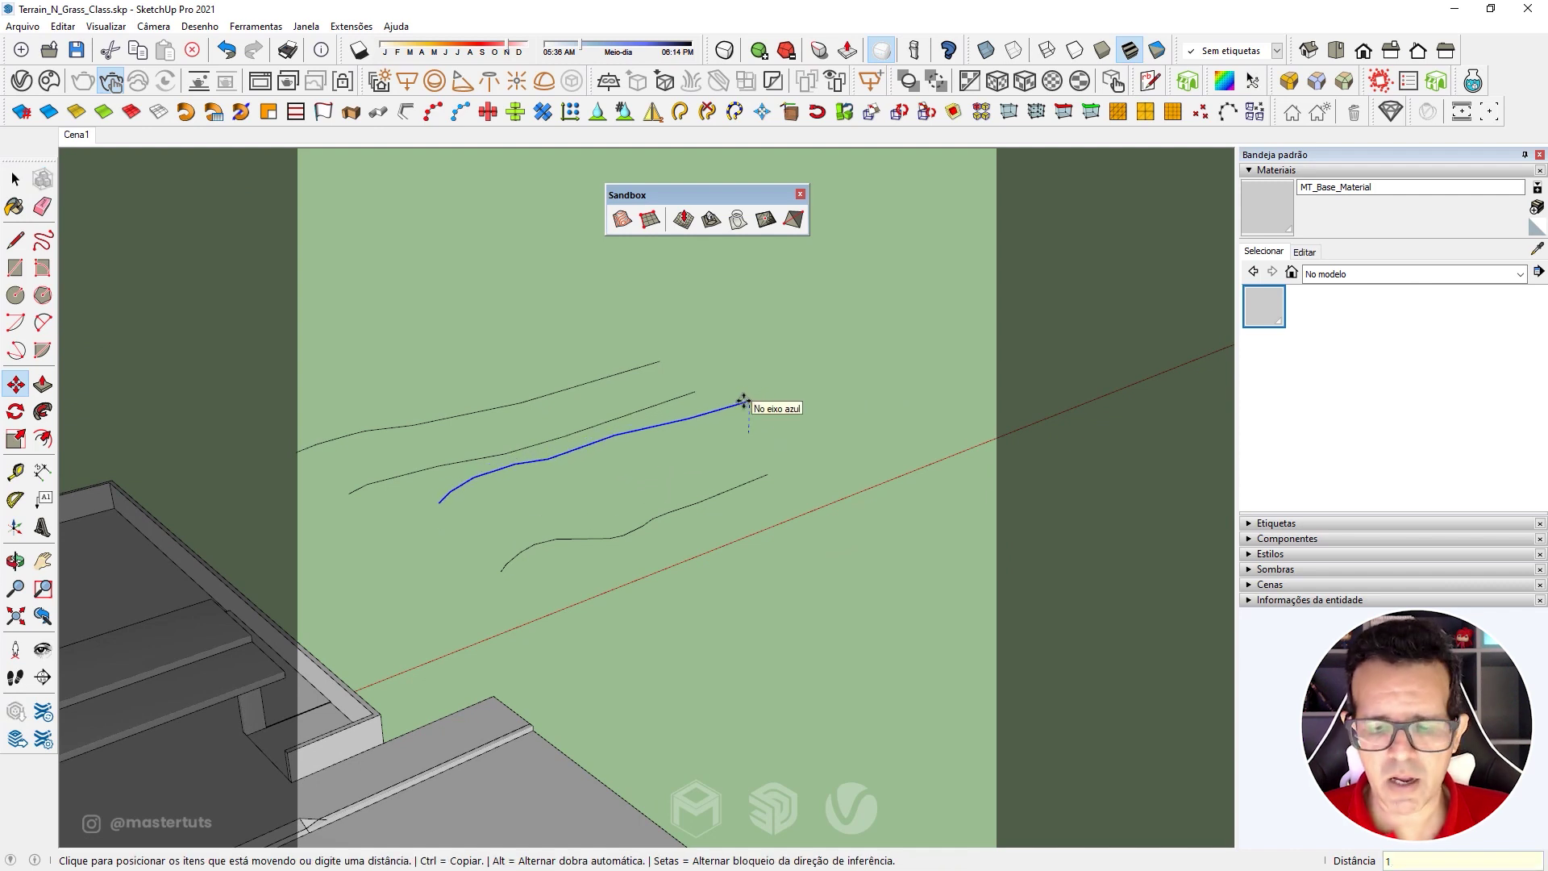
{"action": "key", "text": "space"}
Move the third contour line from the red axis up 2 m along the blue axis
{"action": "left_click", "coordinate": [696, 396]}
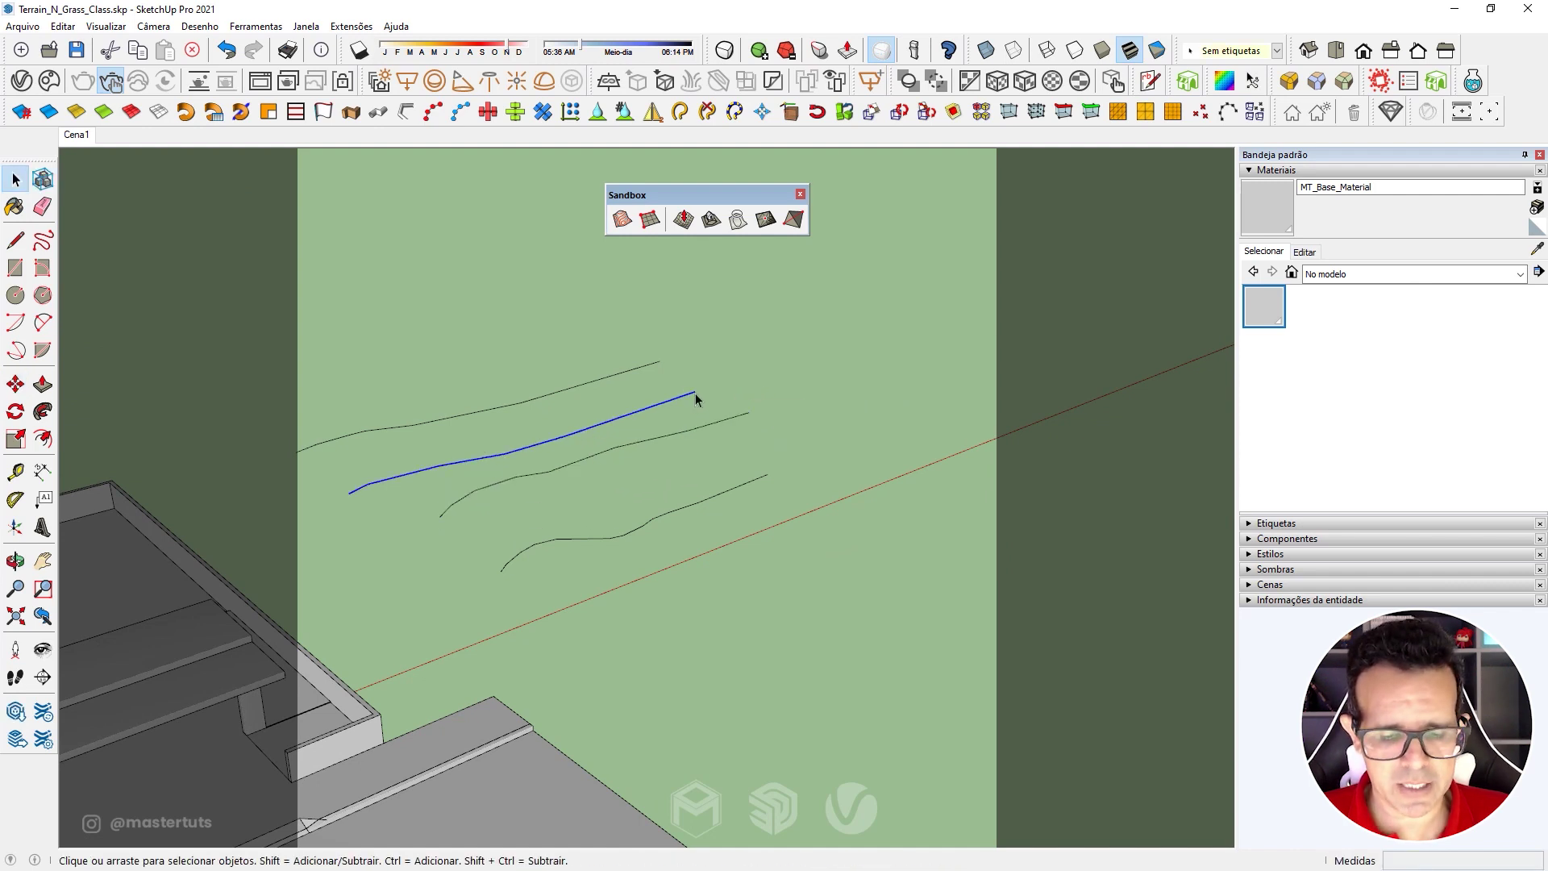
{"action": "key", "text": "m"}
{"action": "left_click", "coordinate": [695, 395]}
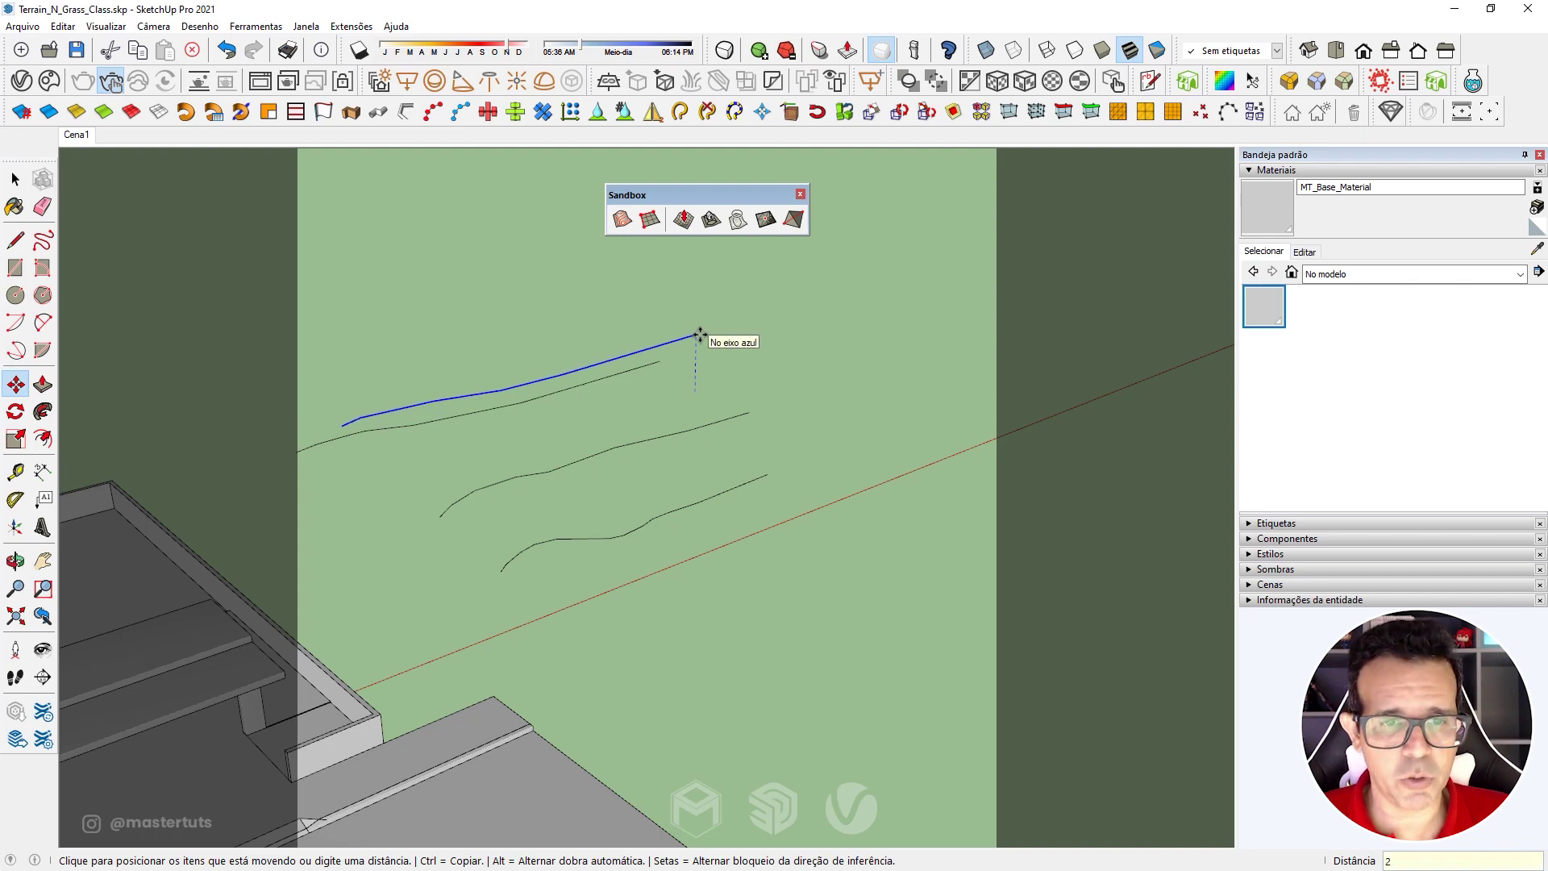
{"action": "type", "text": "2"}
{"action": "key", "text": "Return"}
{"action": "key", "text": "space"}
Move the contour line farthest from the red axis up 3 m along the blue axis
{"action": "middle_click_drag", "start_coordinate": [640, 370], "coordinate": [385, 329]}
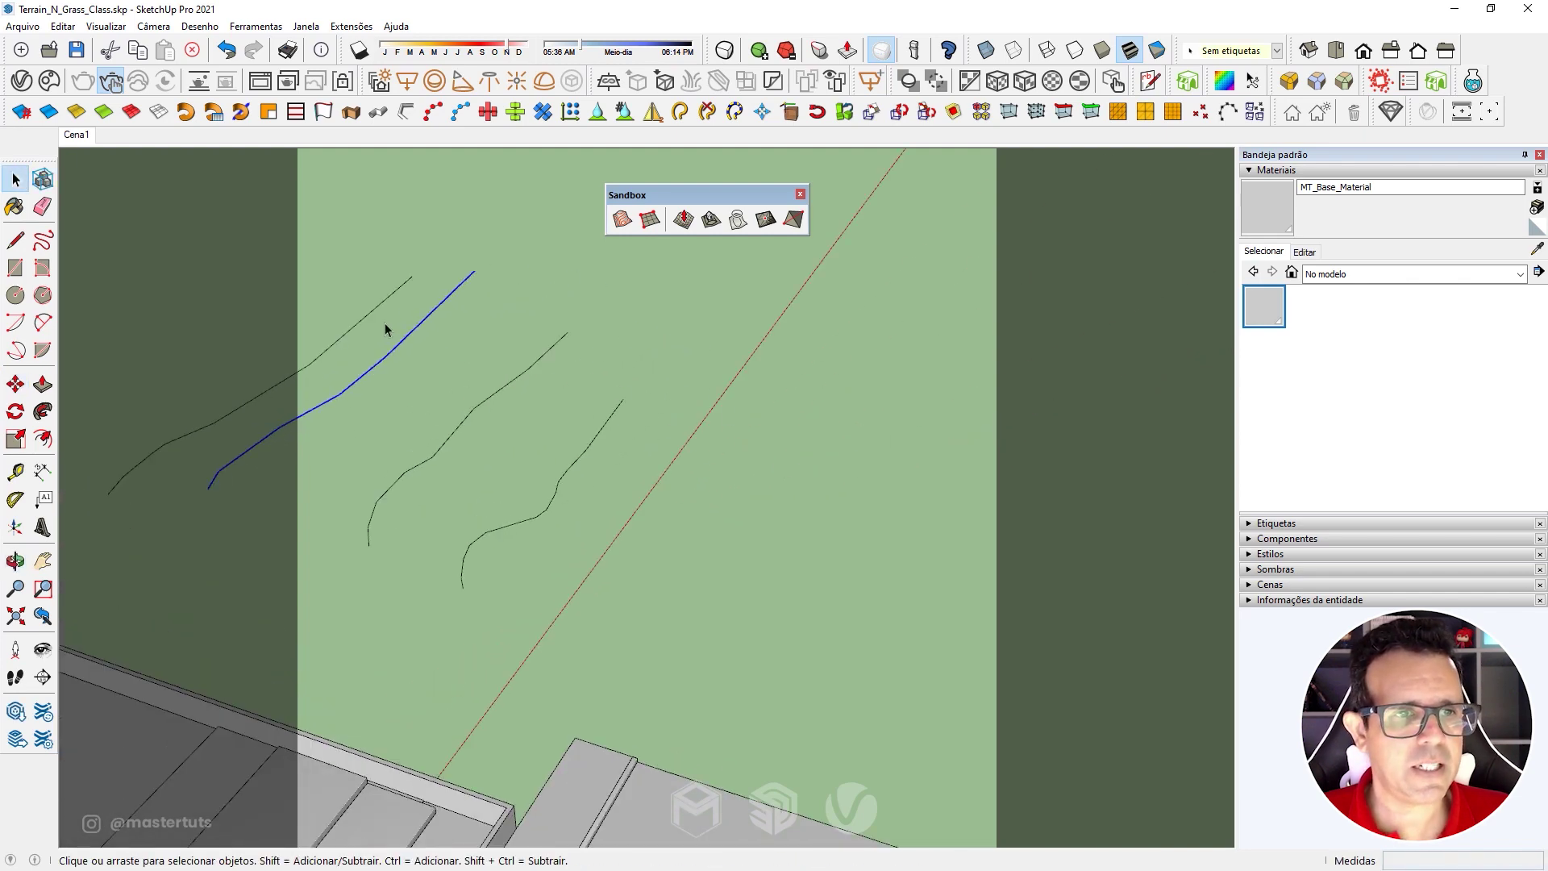
{"action": "left_click", "coordinate": [396, 299]}
{"action": "key", "text": "m"}
{"action": "left_click", "coordinate": [408, 281]}
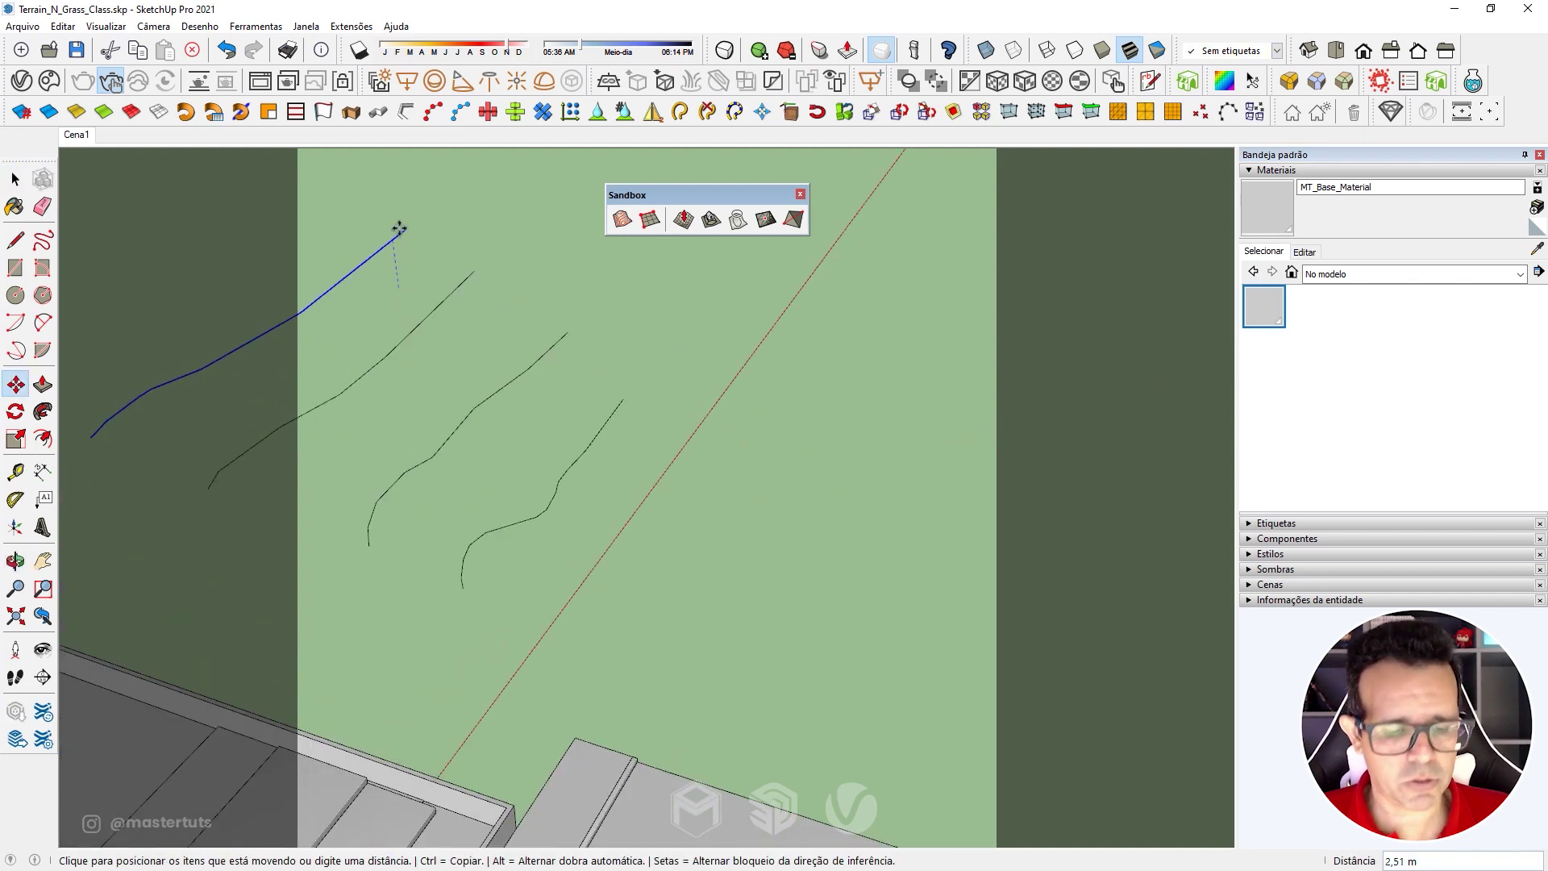
{"action": "type", "text": "3"}
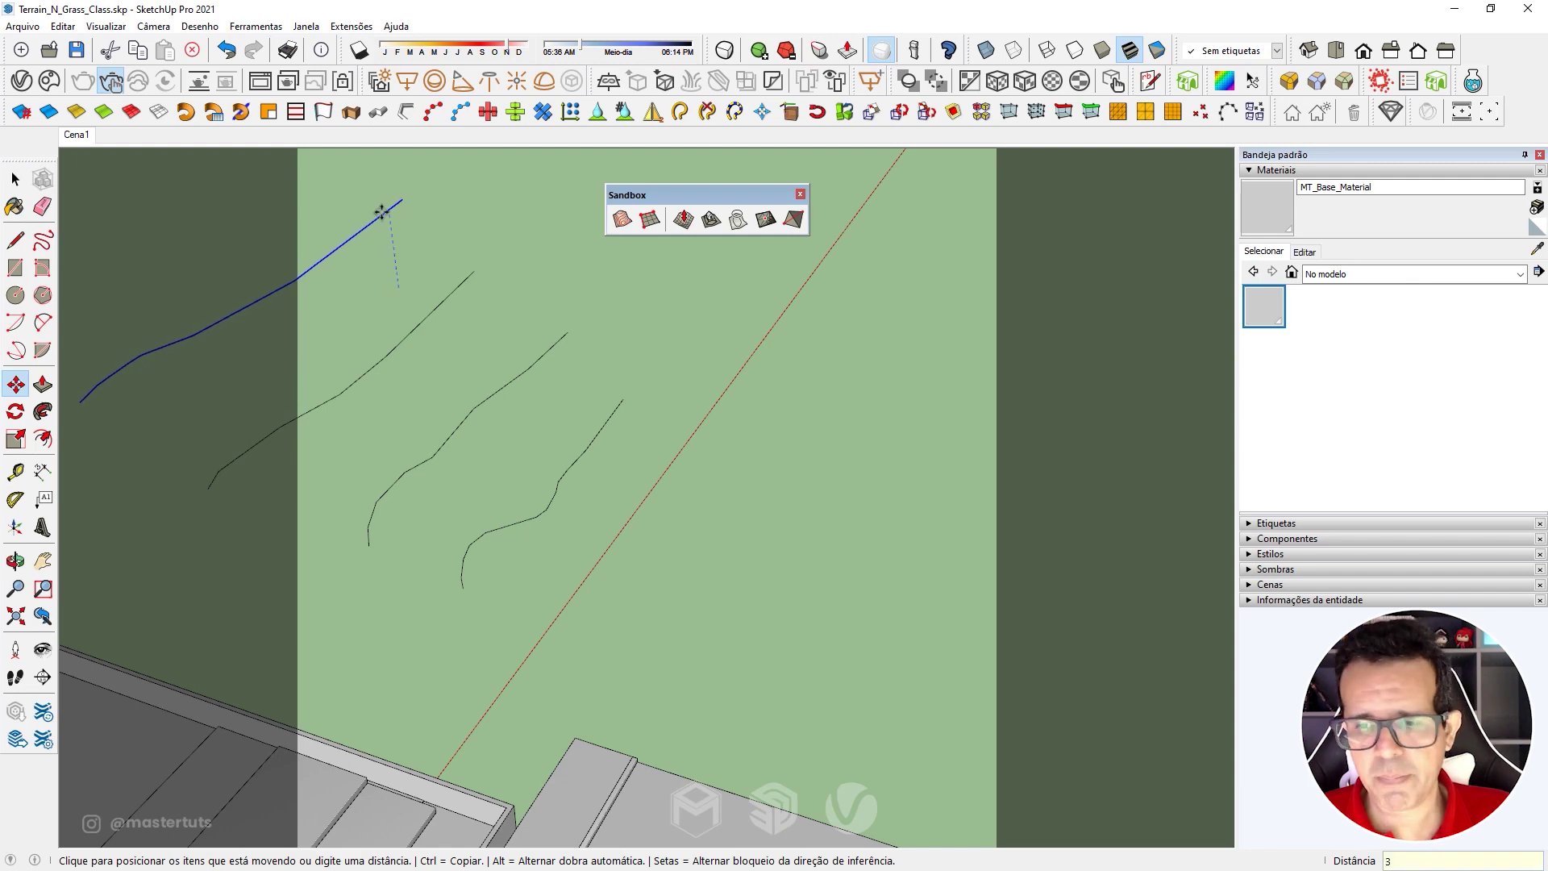
{"action": "key", "text": "Return"}
{"action": "key", "text": "space"}
Generate a terrain surface from all four contour lines with the From Contours tool
{"action": "middle_click_drag", "start_coordinate": [490, 315], "coordinate": [544, 416]}
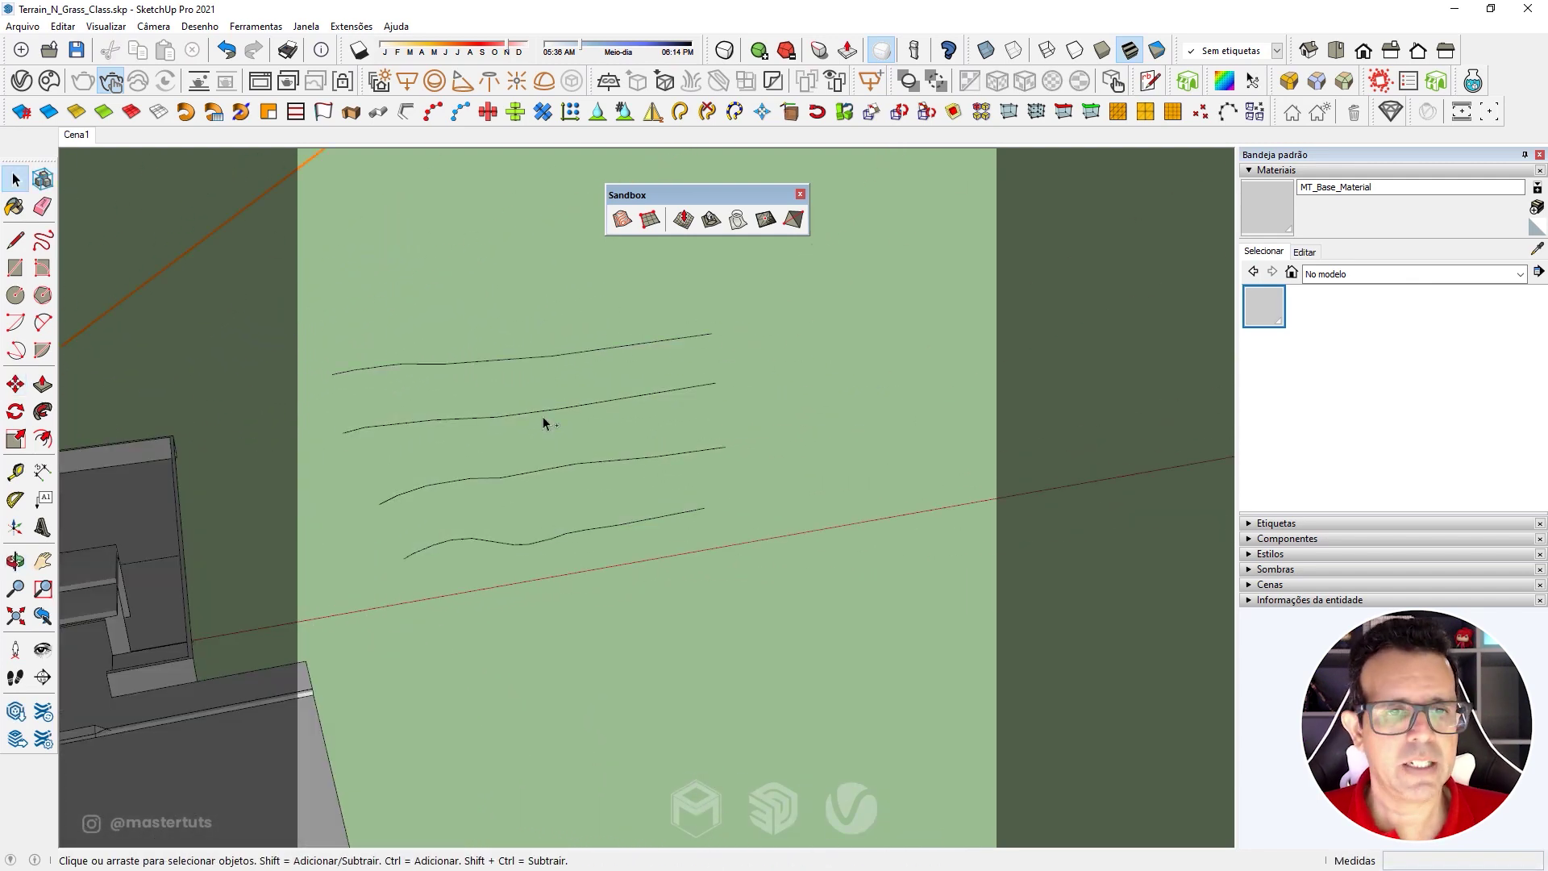
{"action": "left_click_drag", "start_coordinate": [594, 548], "coordinate": [578, 542]}
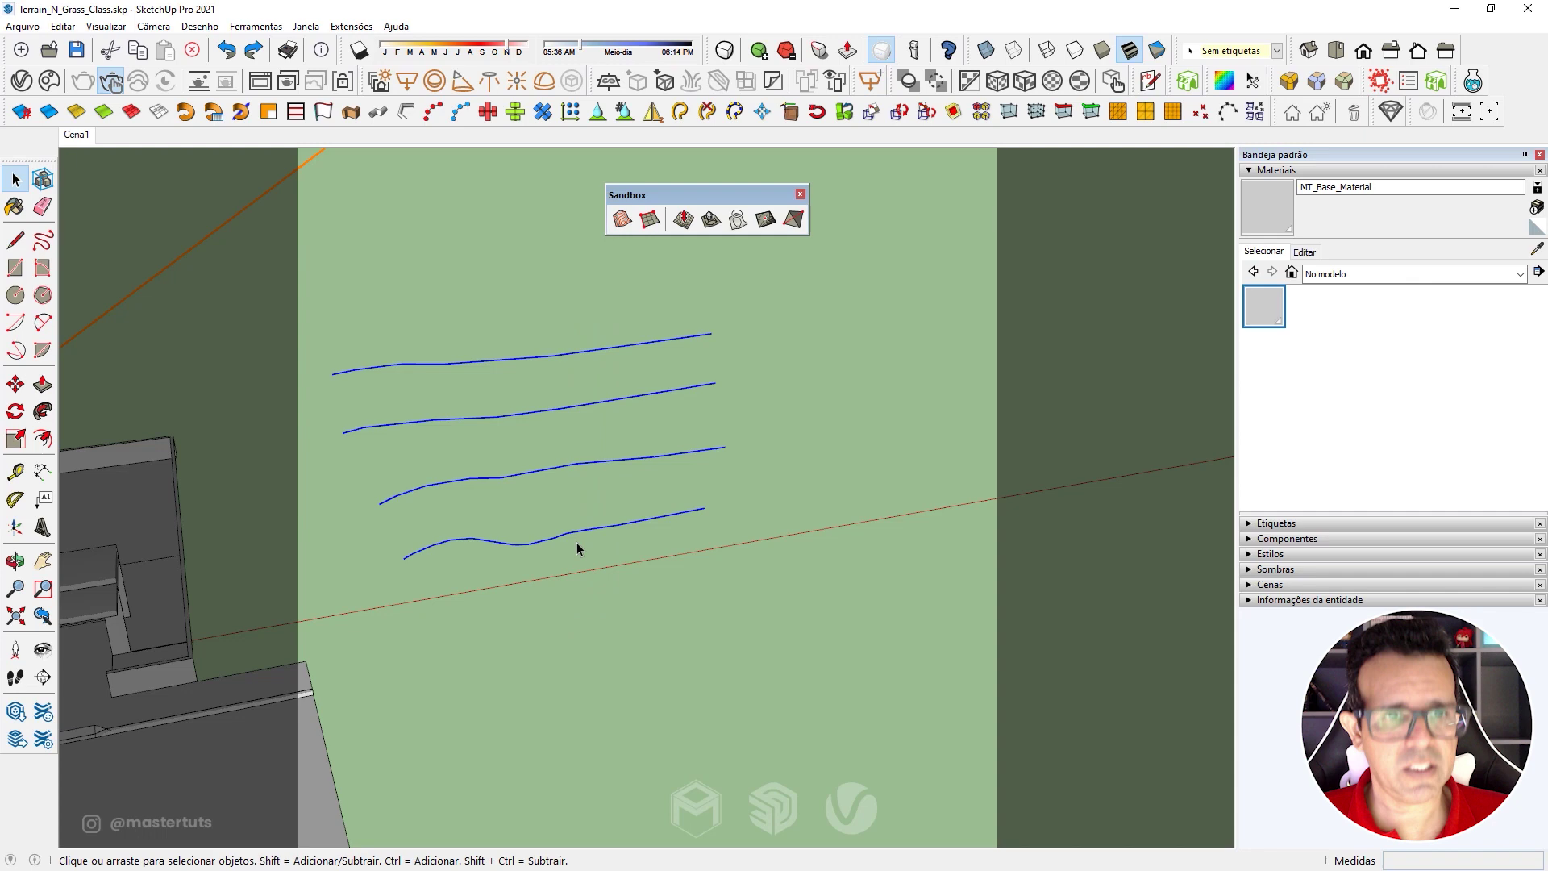
{"action": "left_click", "coordinate": [623, 219]}
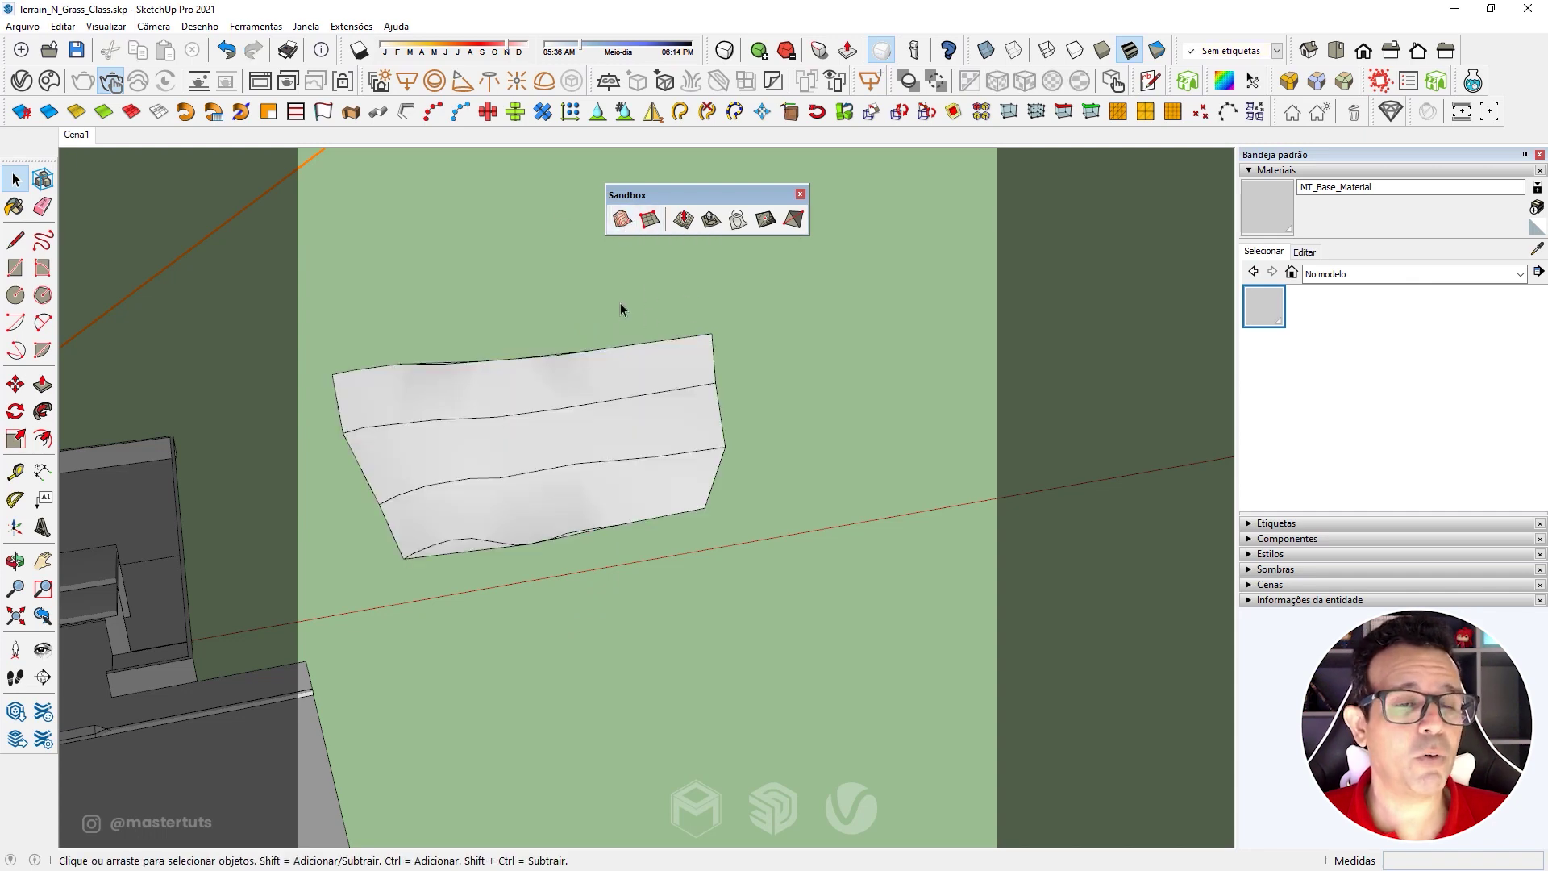
Turn on the display of hidden geometry to reveal the terrain's triangulated mesh
{"action": "middle_click_drag", "start_coordinate": [621, 311], "coordinate": [626, 532]}
{"action": "scroll", "coordinate": [443, 553], "scroll_direction": "up", "scroll_amount": 3}
{"action": "middle_click_drag", "start_coordinate": [640, 397], "coordinate": [598, 461]}
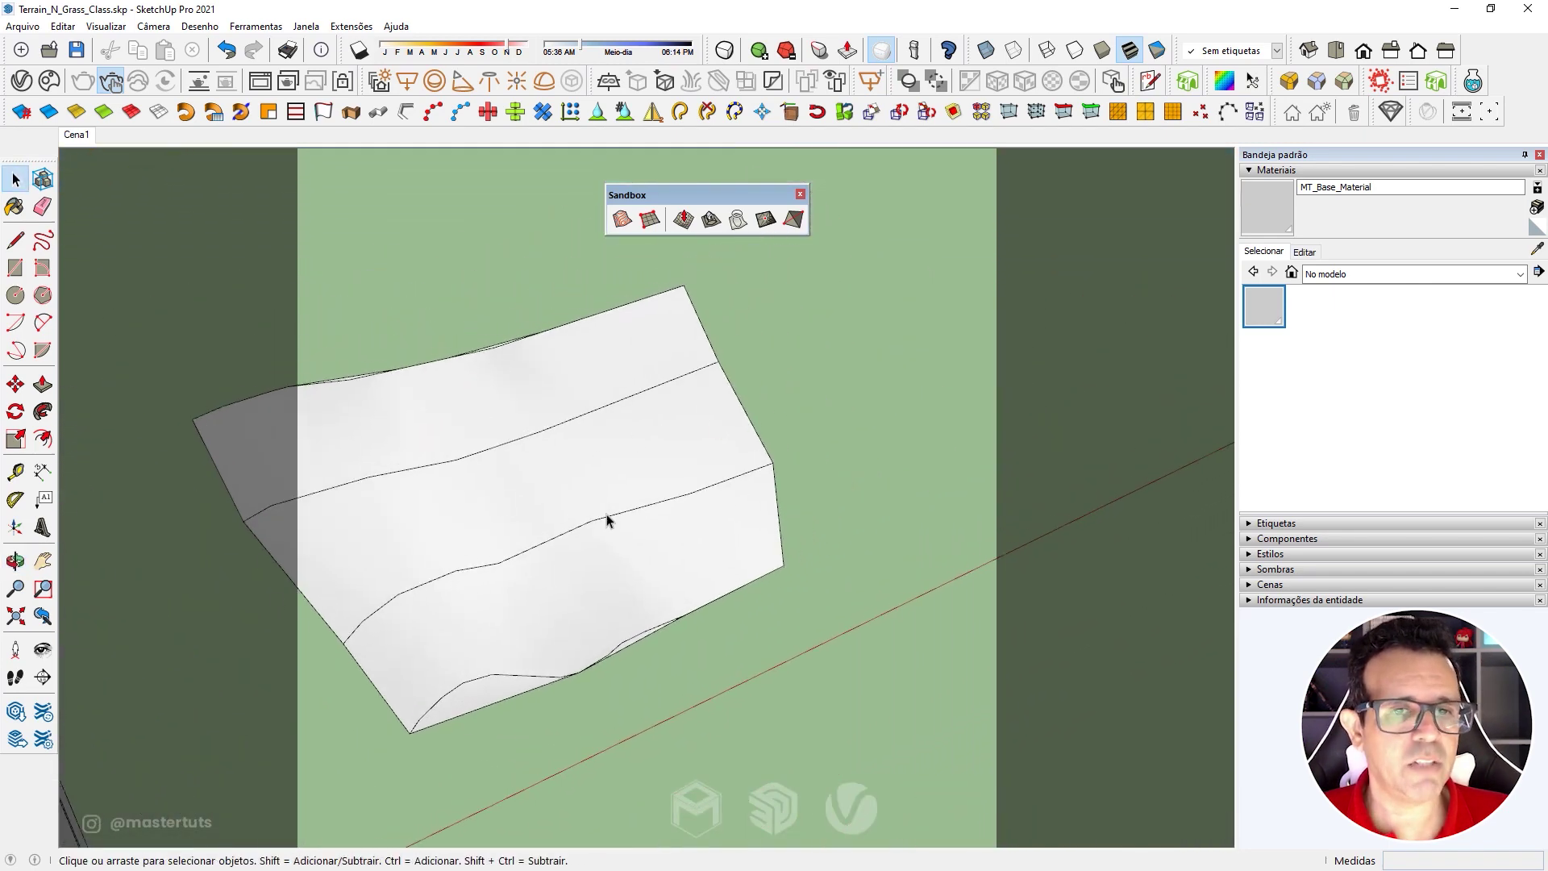
{"action": "middle_click_drag", "start_coordinate": [724, 494], "coordinate": [683, 413]}
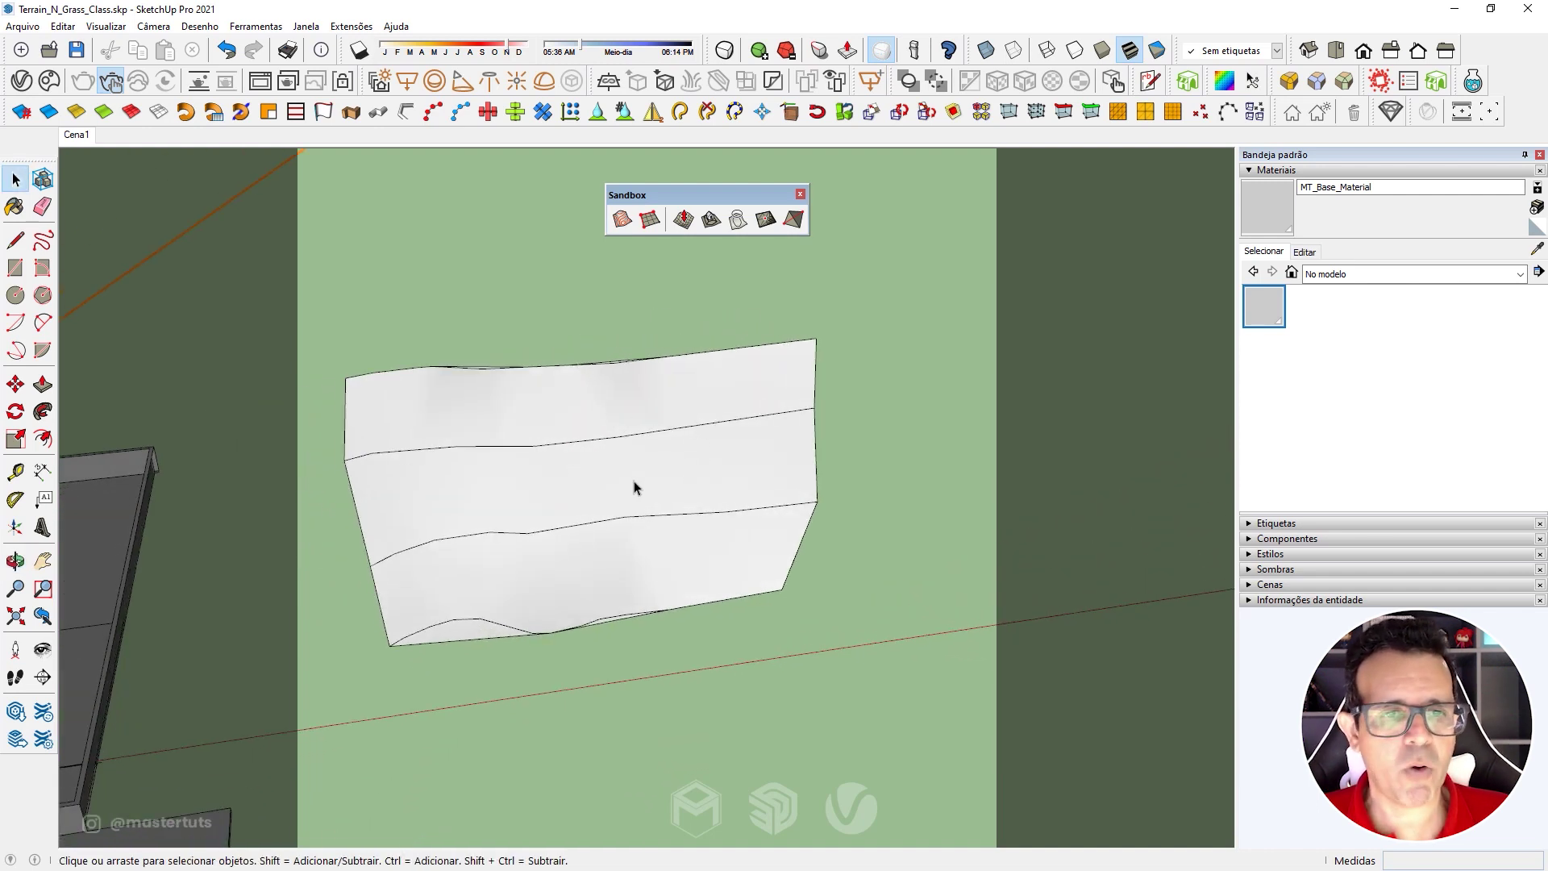
{"action": "middle_click_drag", "start_coordinate": [634, 487], "coordinate": [705, 470]}
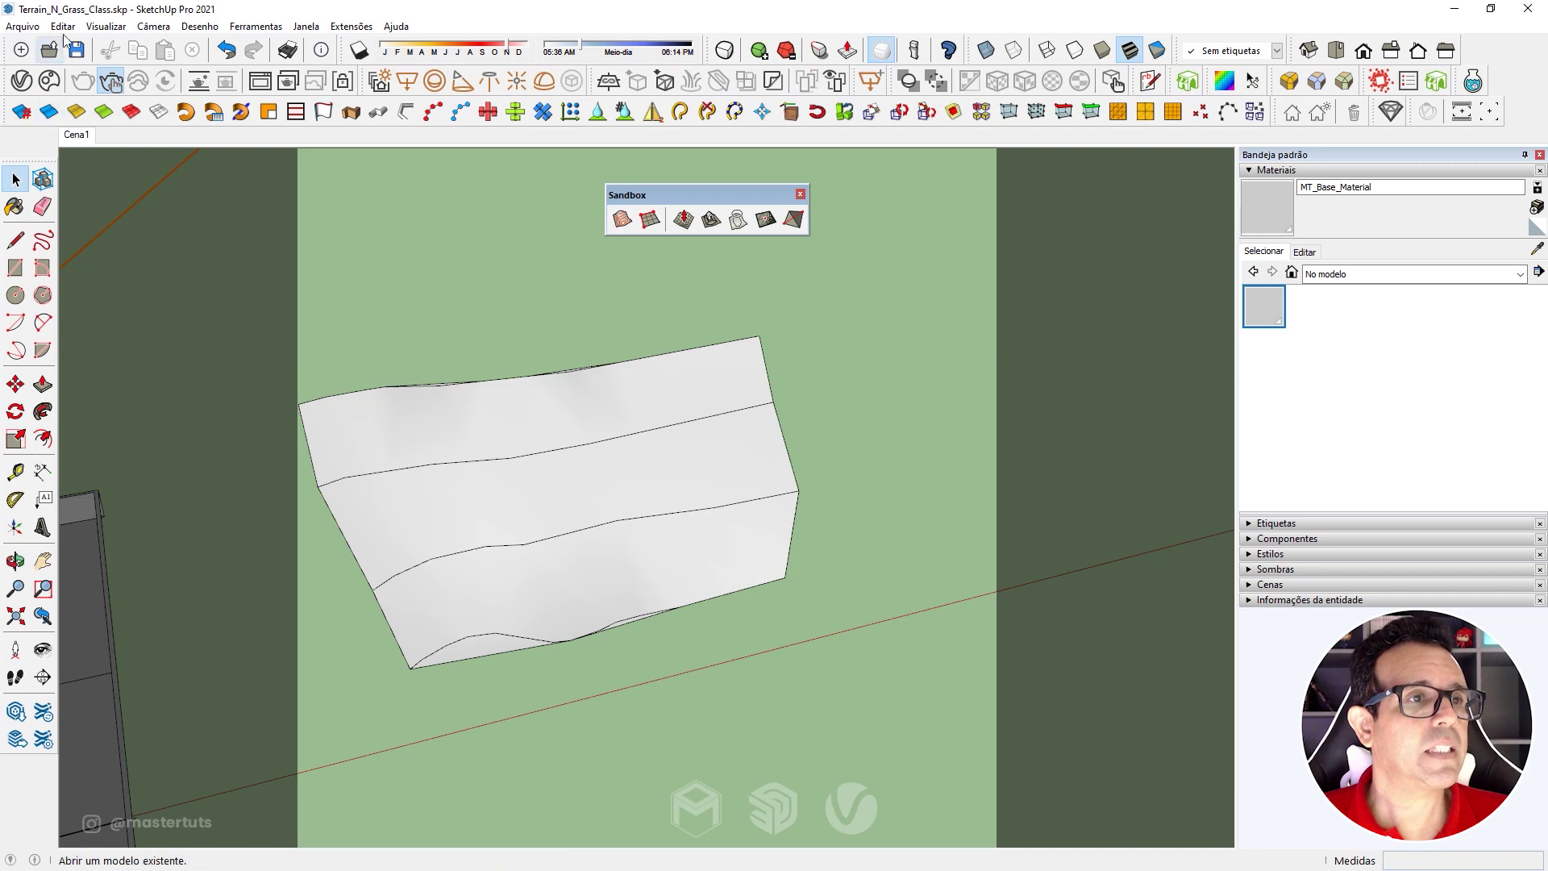
{"action": "left_click", "coordinate": [105, 26]}
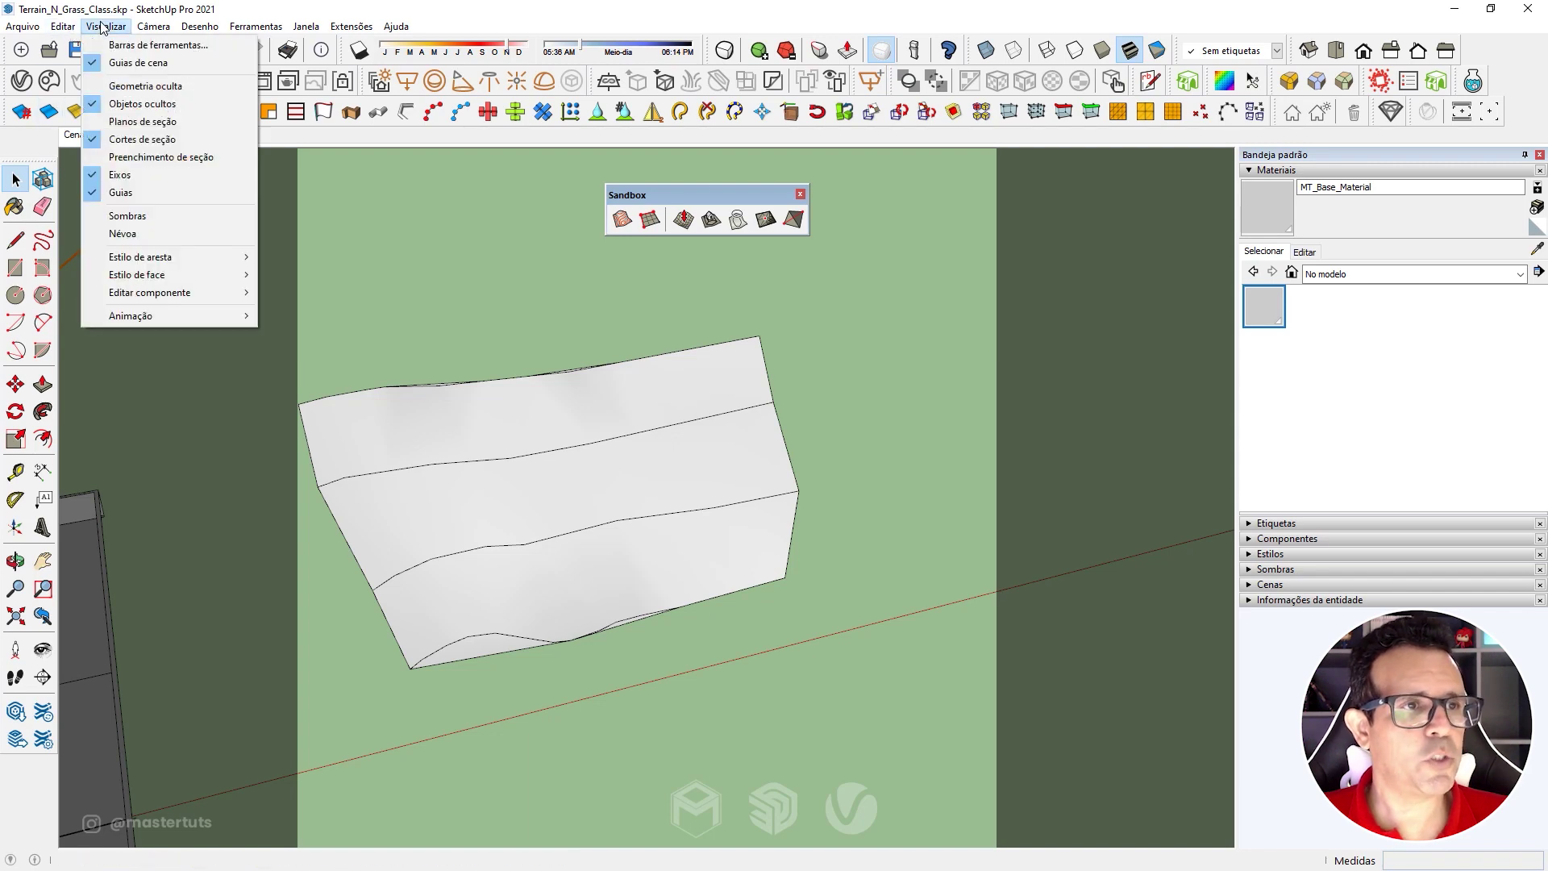
{"action": "left_click", "coordinate": [146, 87]}
{"action": "middle_click_drag", "start_coordinate": [749, 457], "coordinate": [664, 452]}
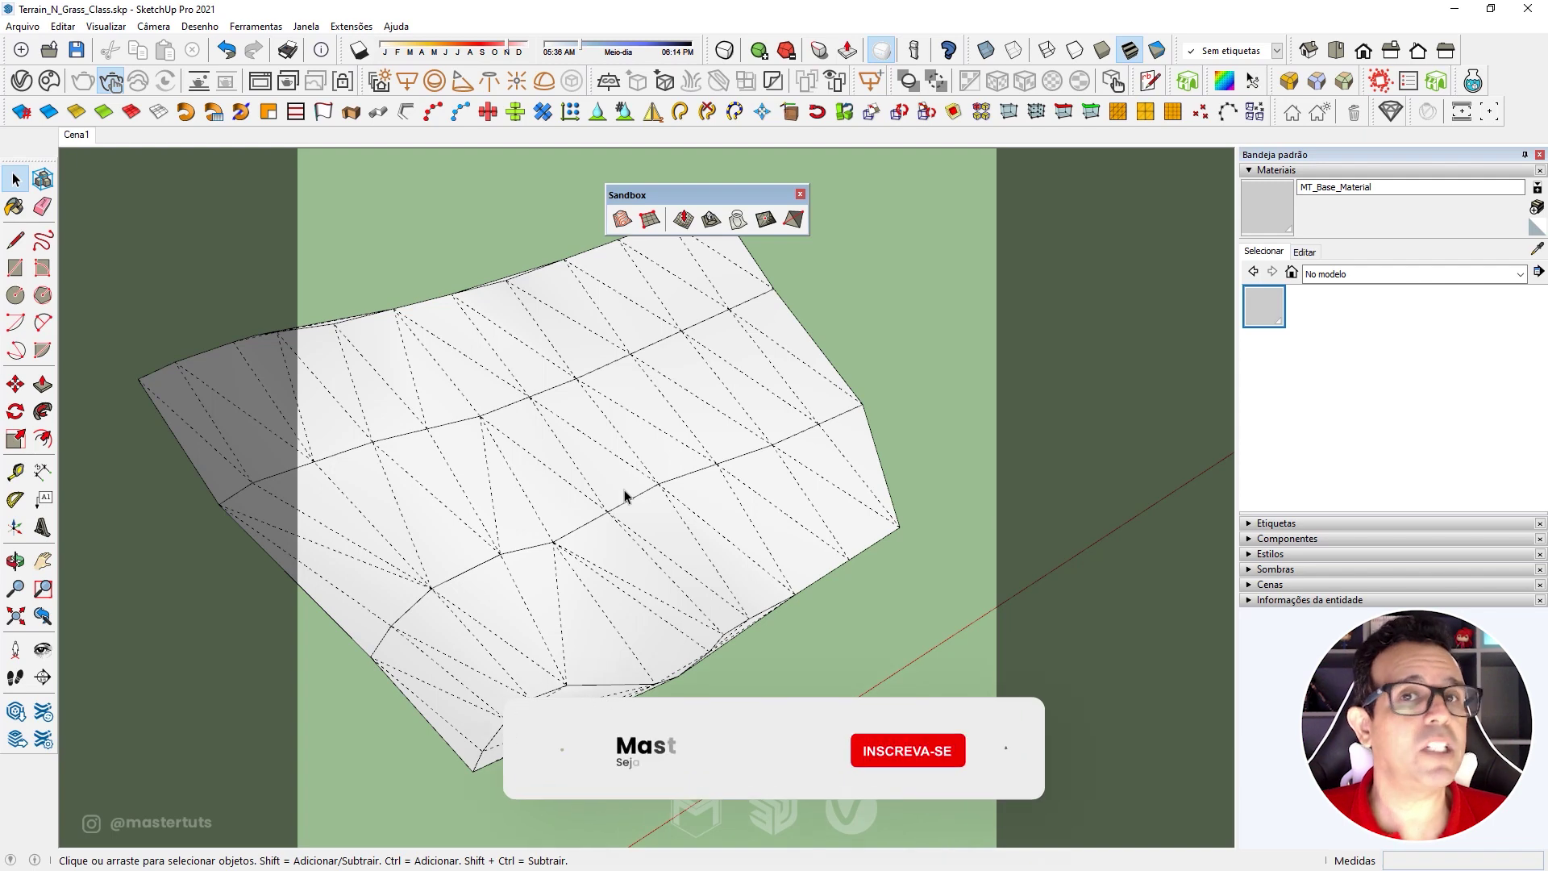
Open the terrain group for editing and raise a vertex on the third contour using Smoove with a 2 m radius
{"action": "scroll", "coordinate": [609, 496], "scroll_direction": "up", "scroll_amount": 3}
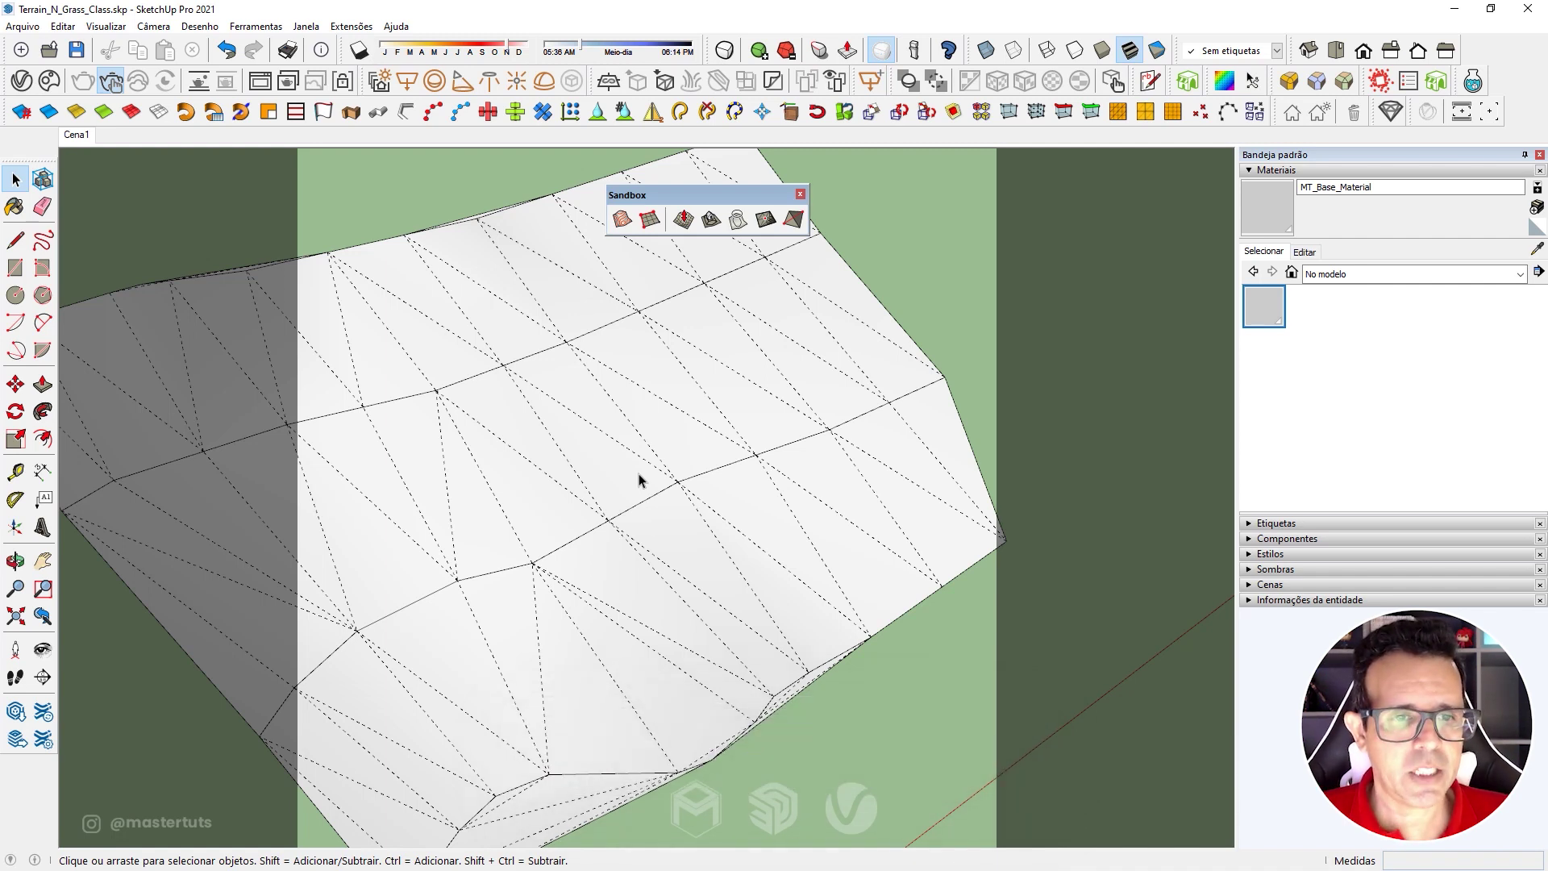
{"action": "middle_click_drag", "start_coordinate": [638, 481], "coordinate": [529, 506]}
{"action": "middle_click_drag", "start_coordinate": [885, 452], "coordinate": [919, 428]}
{"action": "middle_click_drag", "start_coordinate": [800, 465], "coordinate": [877, 437]}
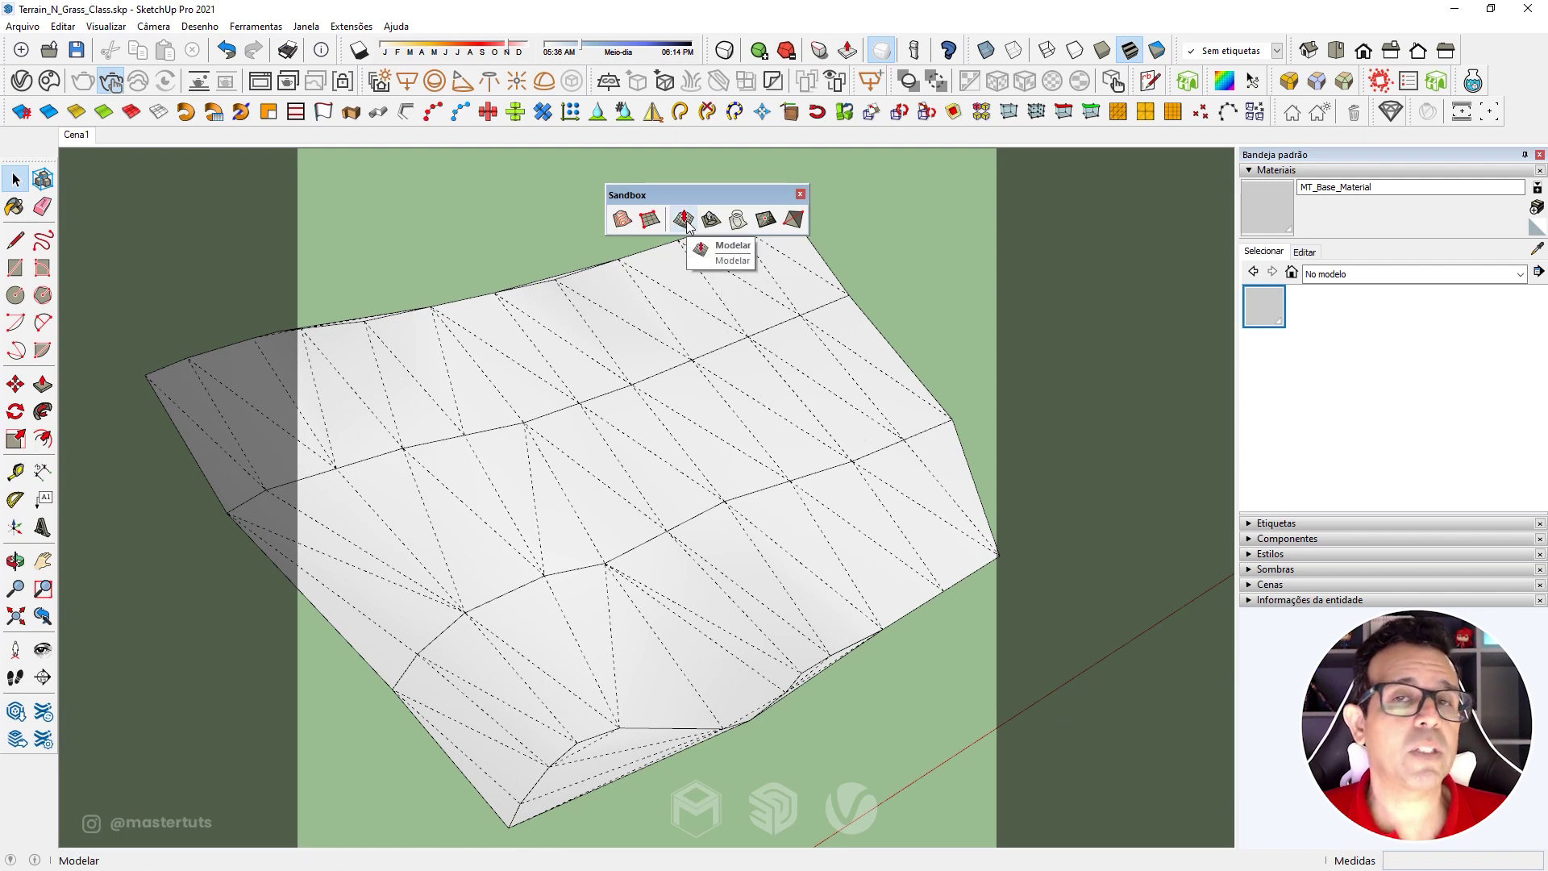
{"action": "left_click", "coordinate": [695, 411]}
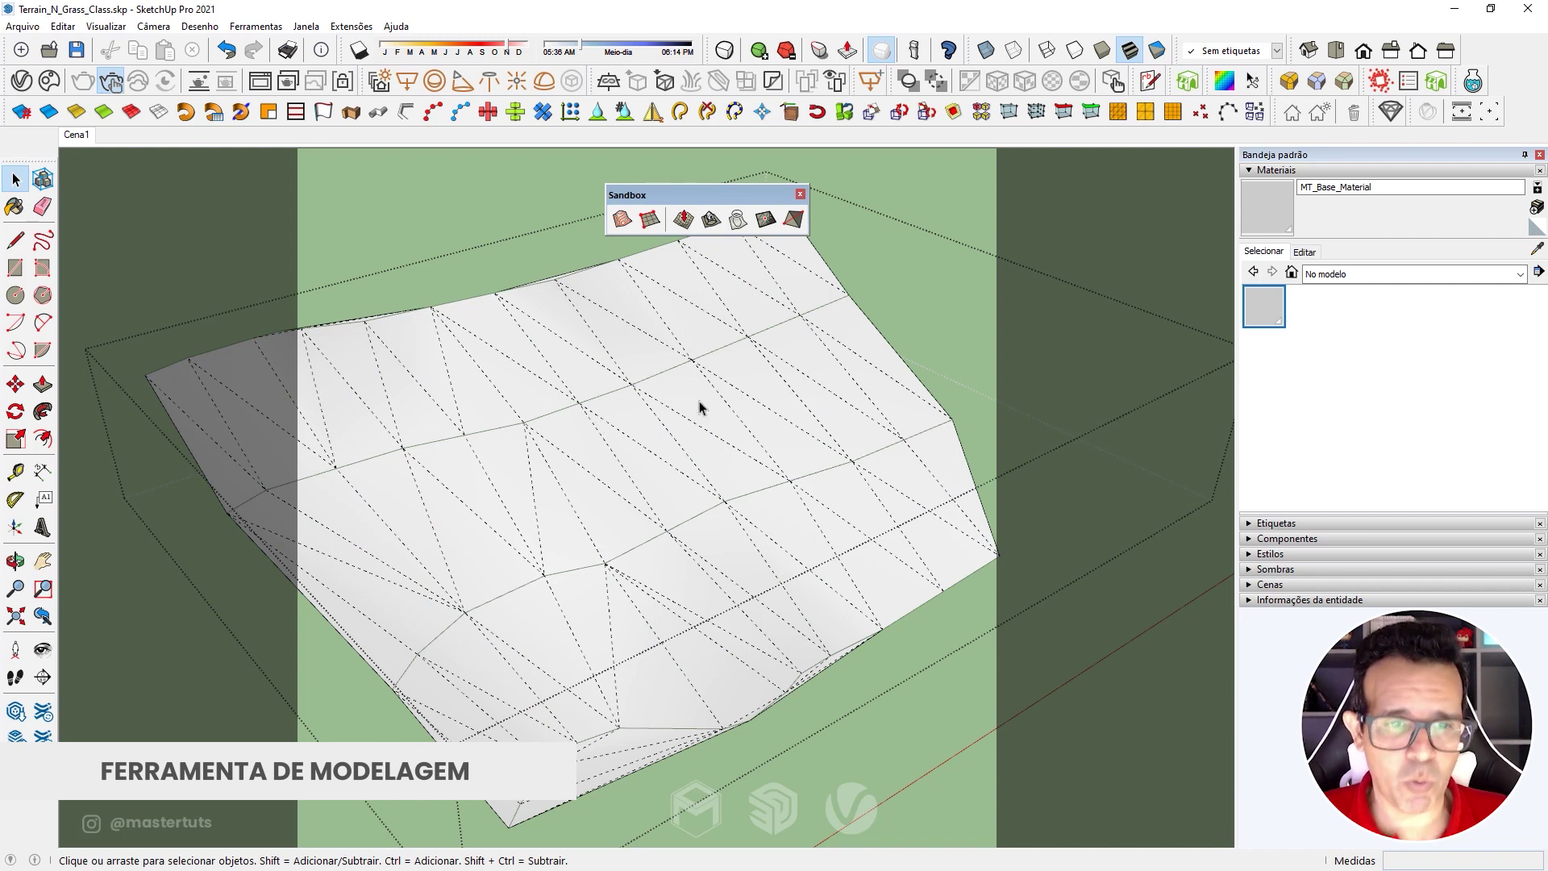
{"action": "left_click", "coordinate": [684, 219]}
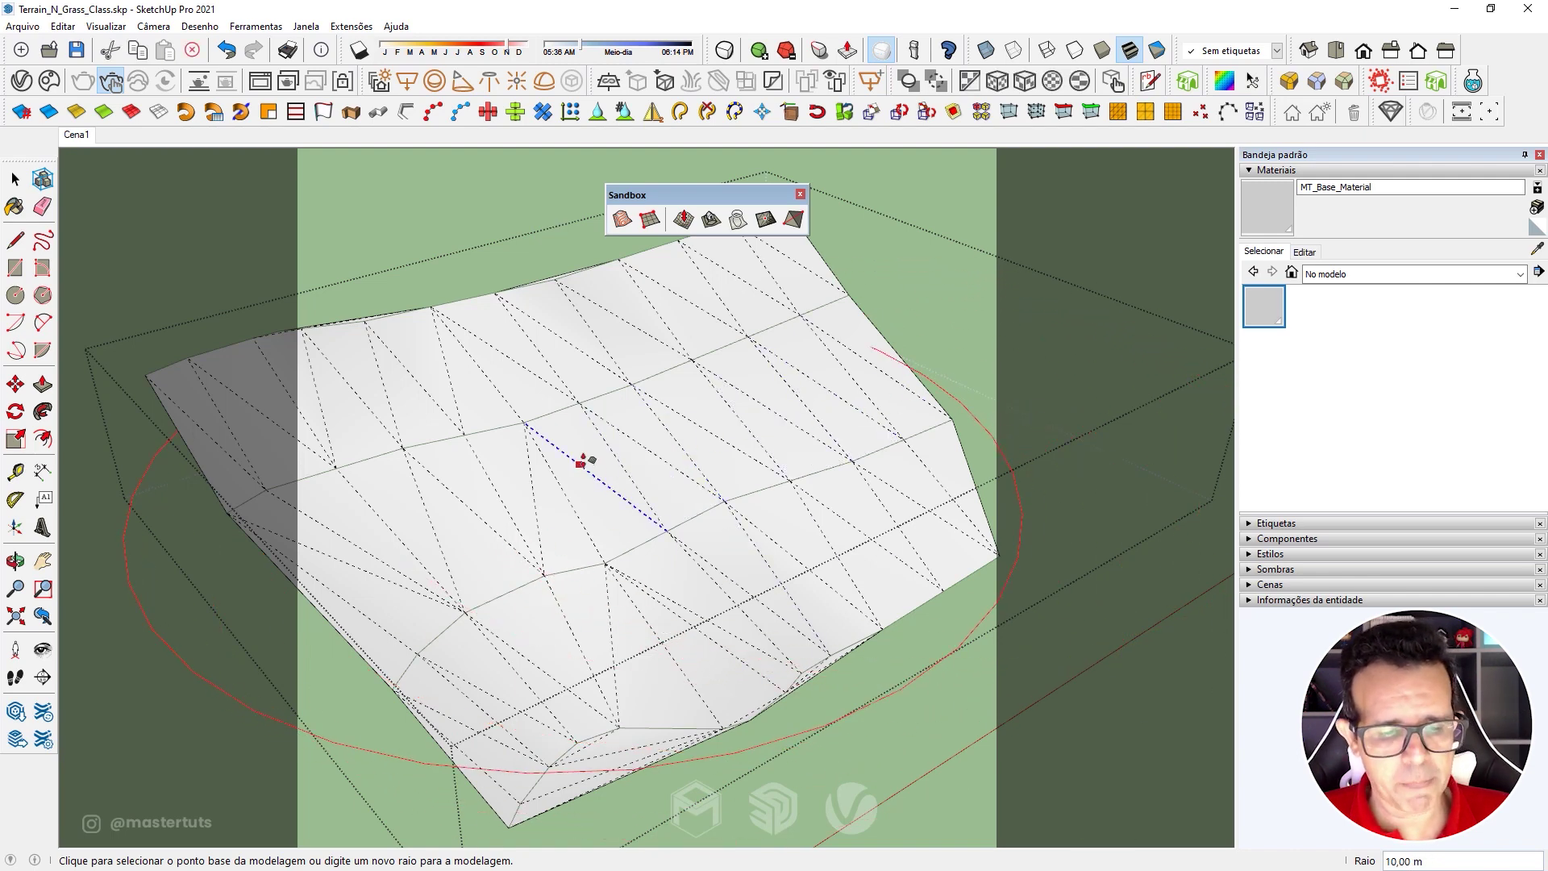
{"action": "key", "text": "Return"}
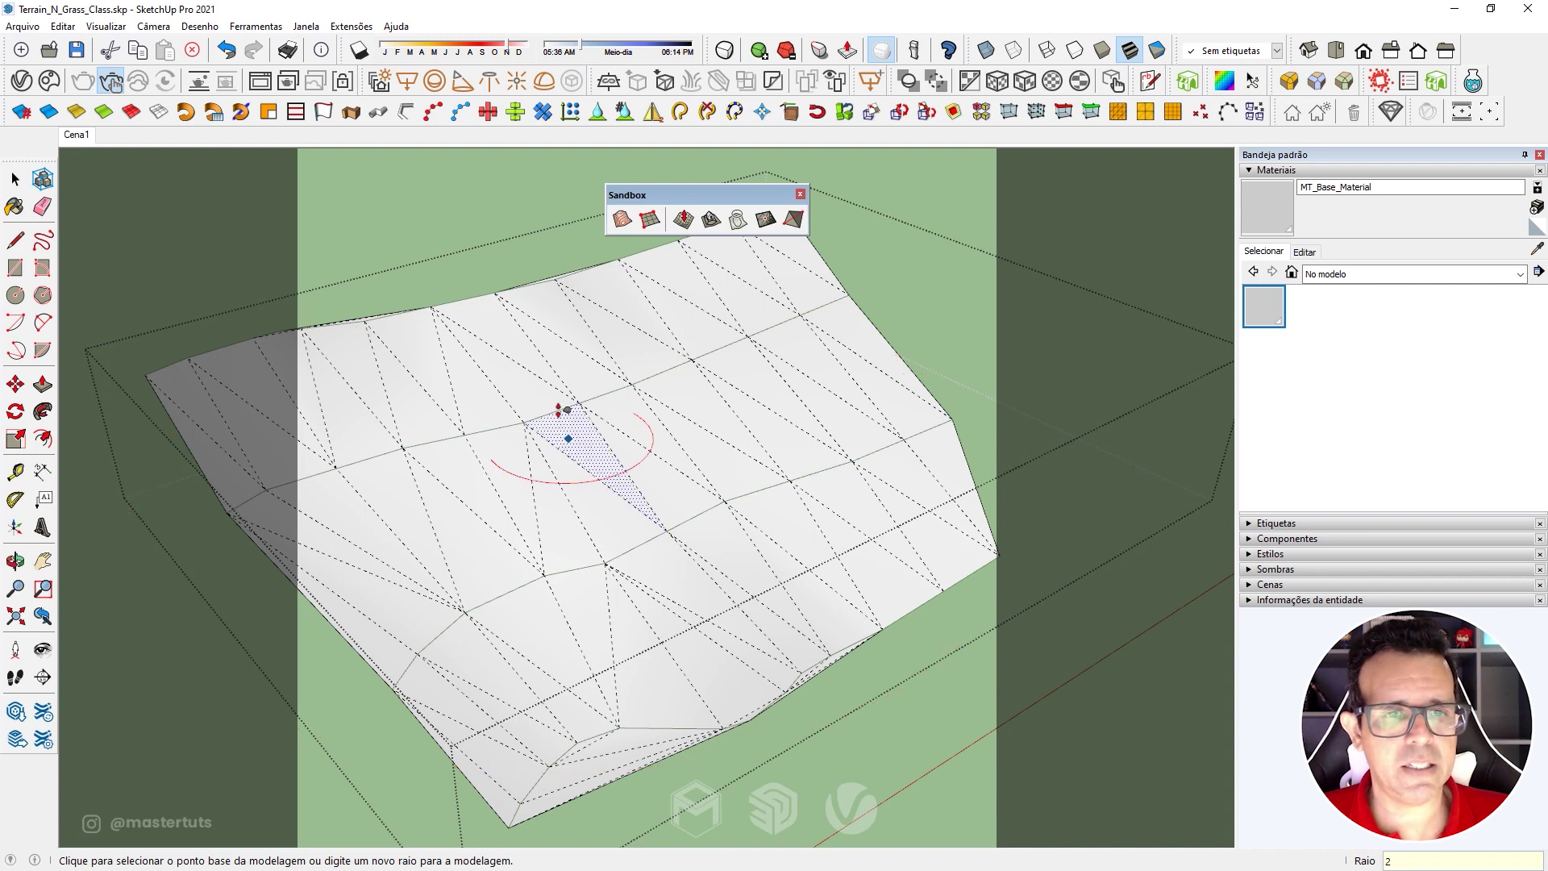
{"action": "left_click", "coordinate": [523, 424]}
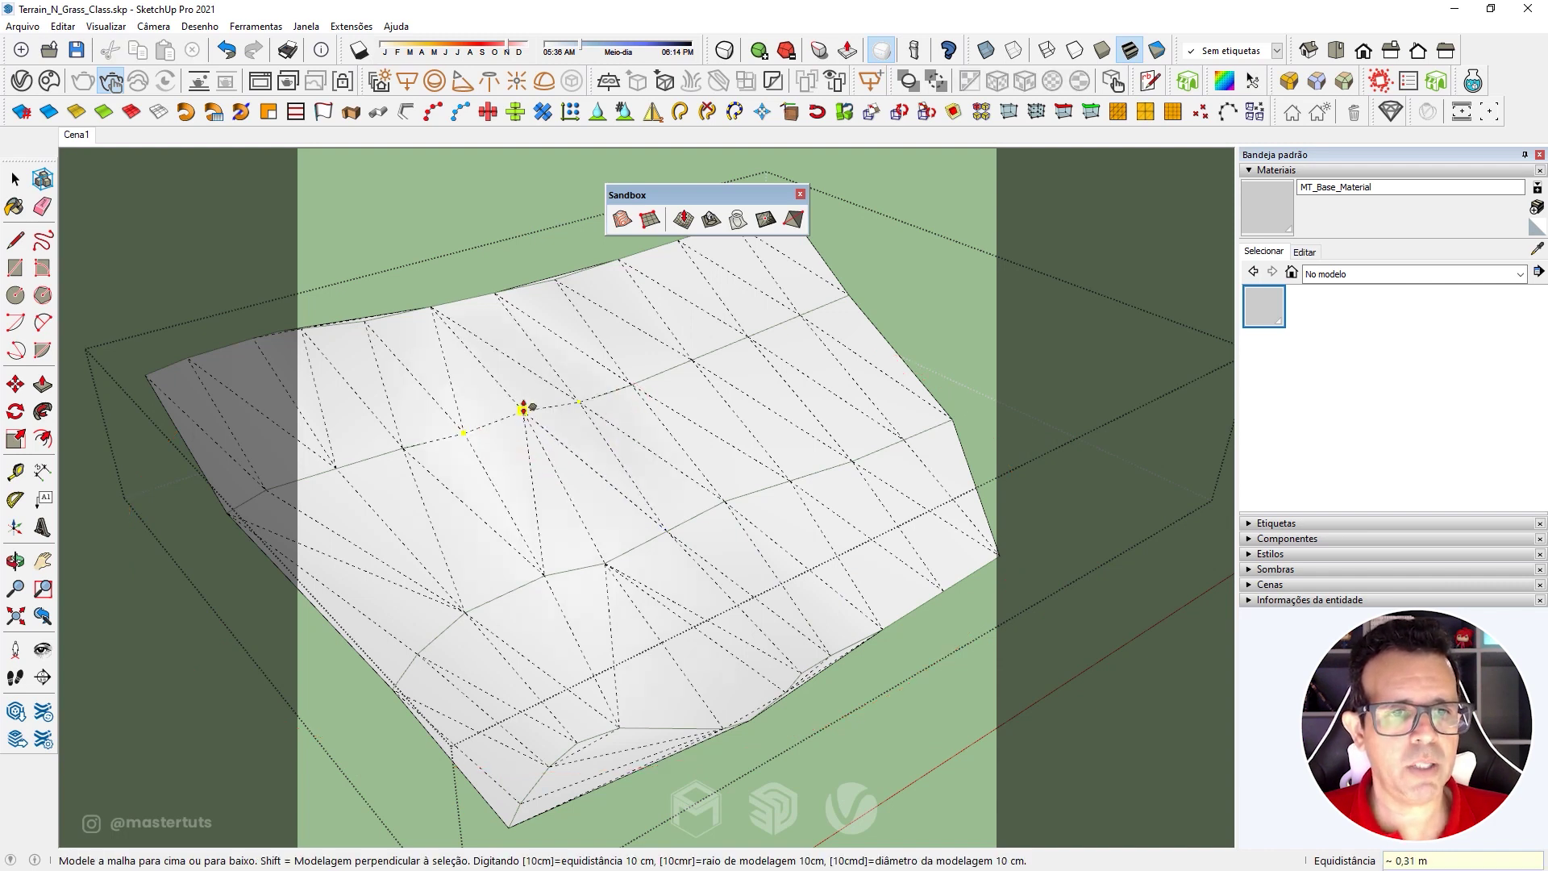
{"action": "left_click", "coordinate": [529, 391]}
Raise four more spots around the middle of the terrain with the 2 m Smoove radius to form uneven relief
{"action": "left_click", "coordinate": [645, 393]}
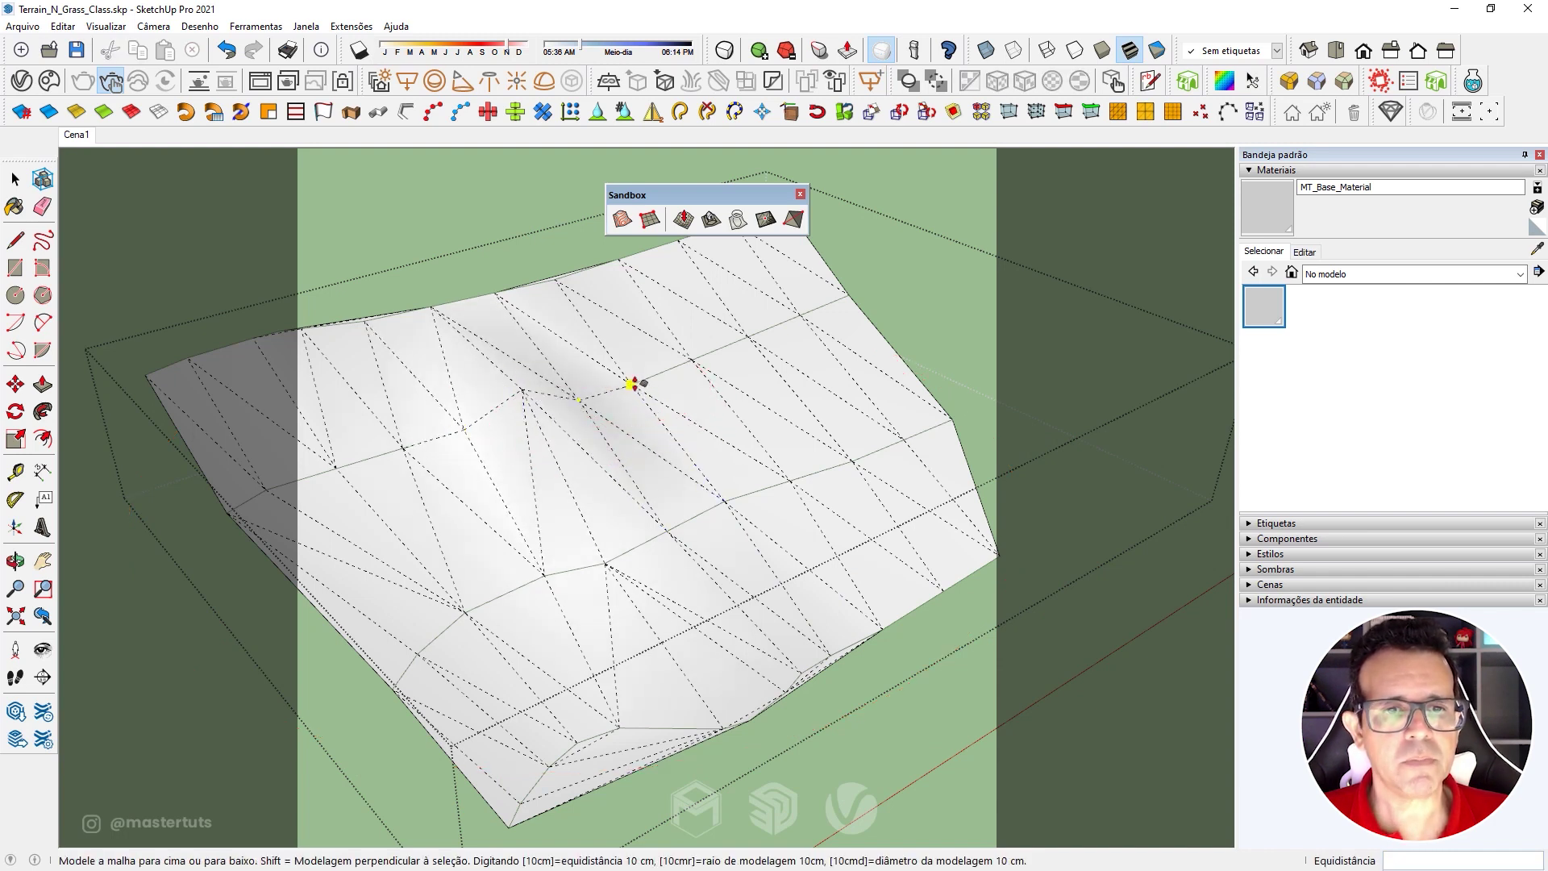
{"action": "left_click", "coordinate": [632, 357]}
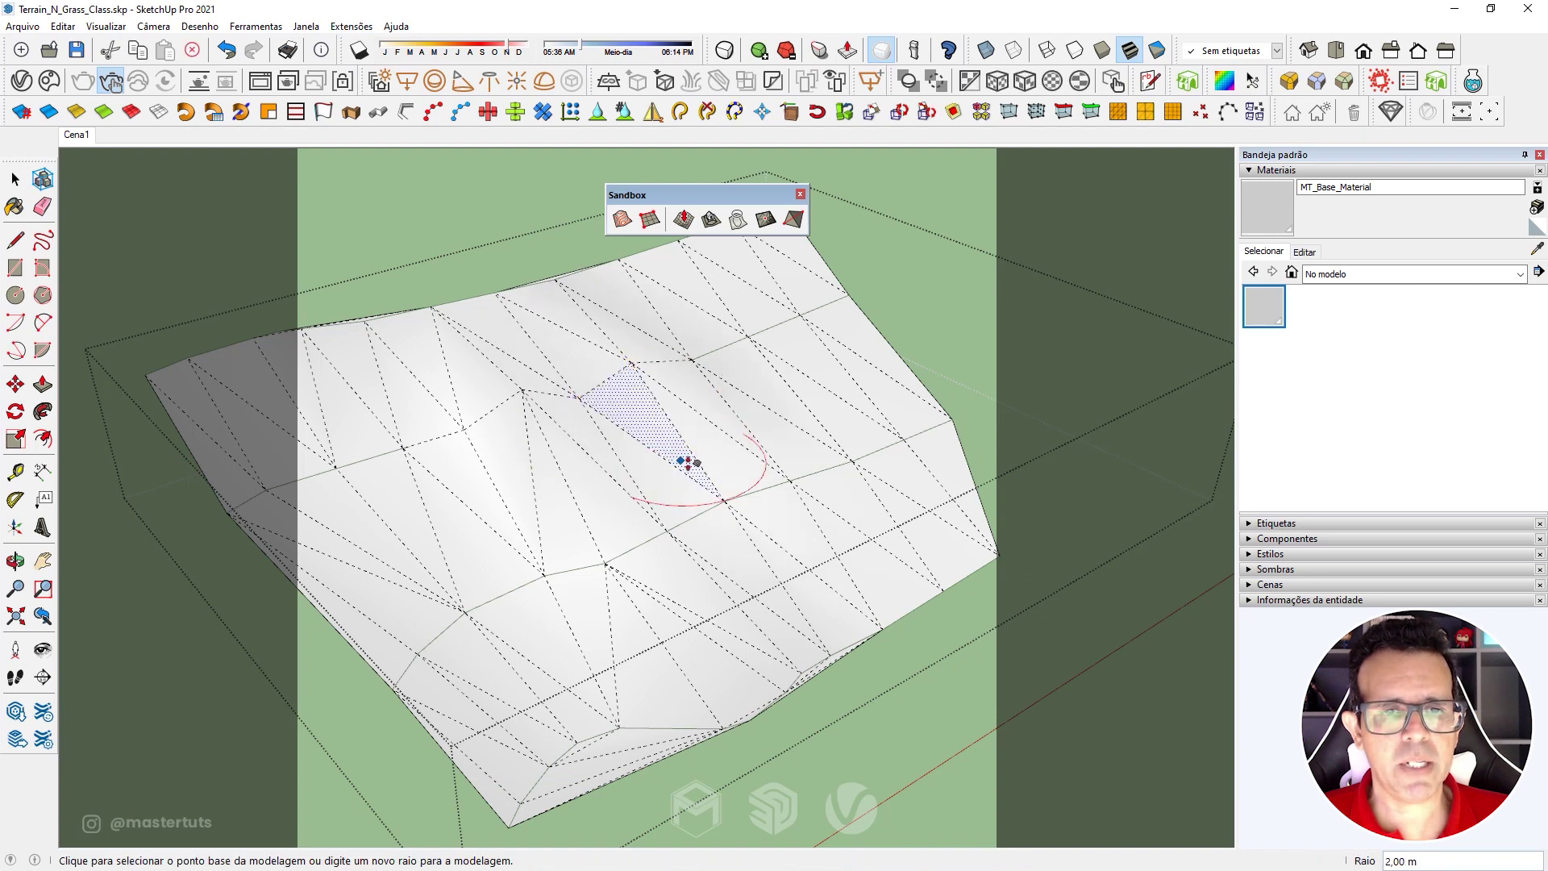
{"action": "left_click", "coordinate": [695, 445]}
{"action": "left_click", "coordinate": [694, 428]}
{"action": "left_click", "coordinate": [790, 474]}
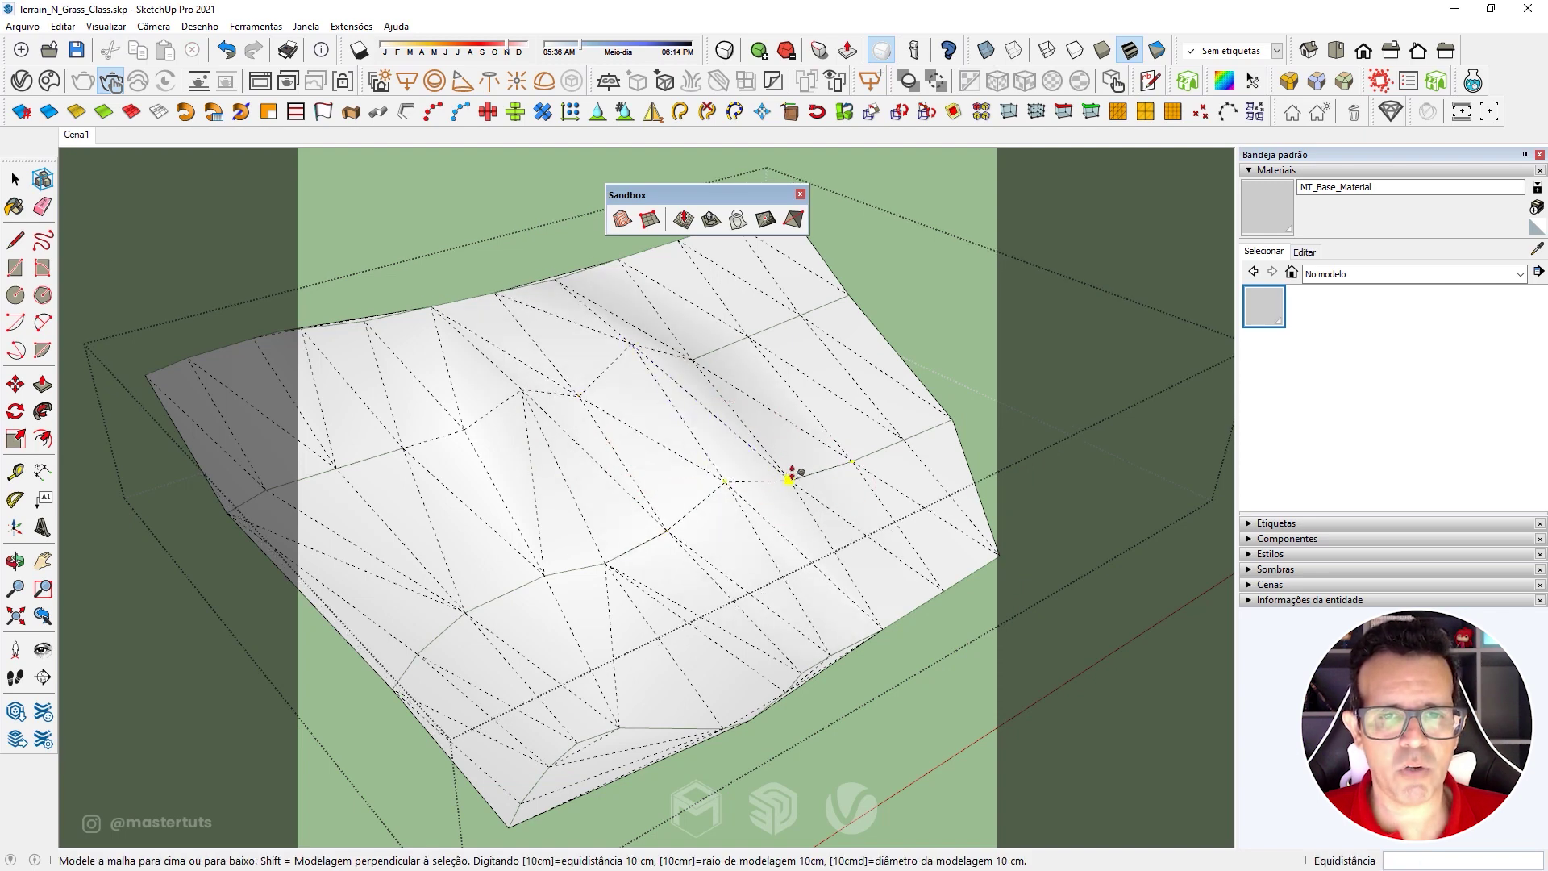
{"action": "left_click", "coordinate": [795, 444]}
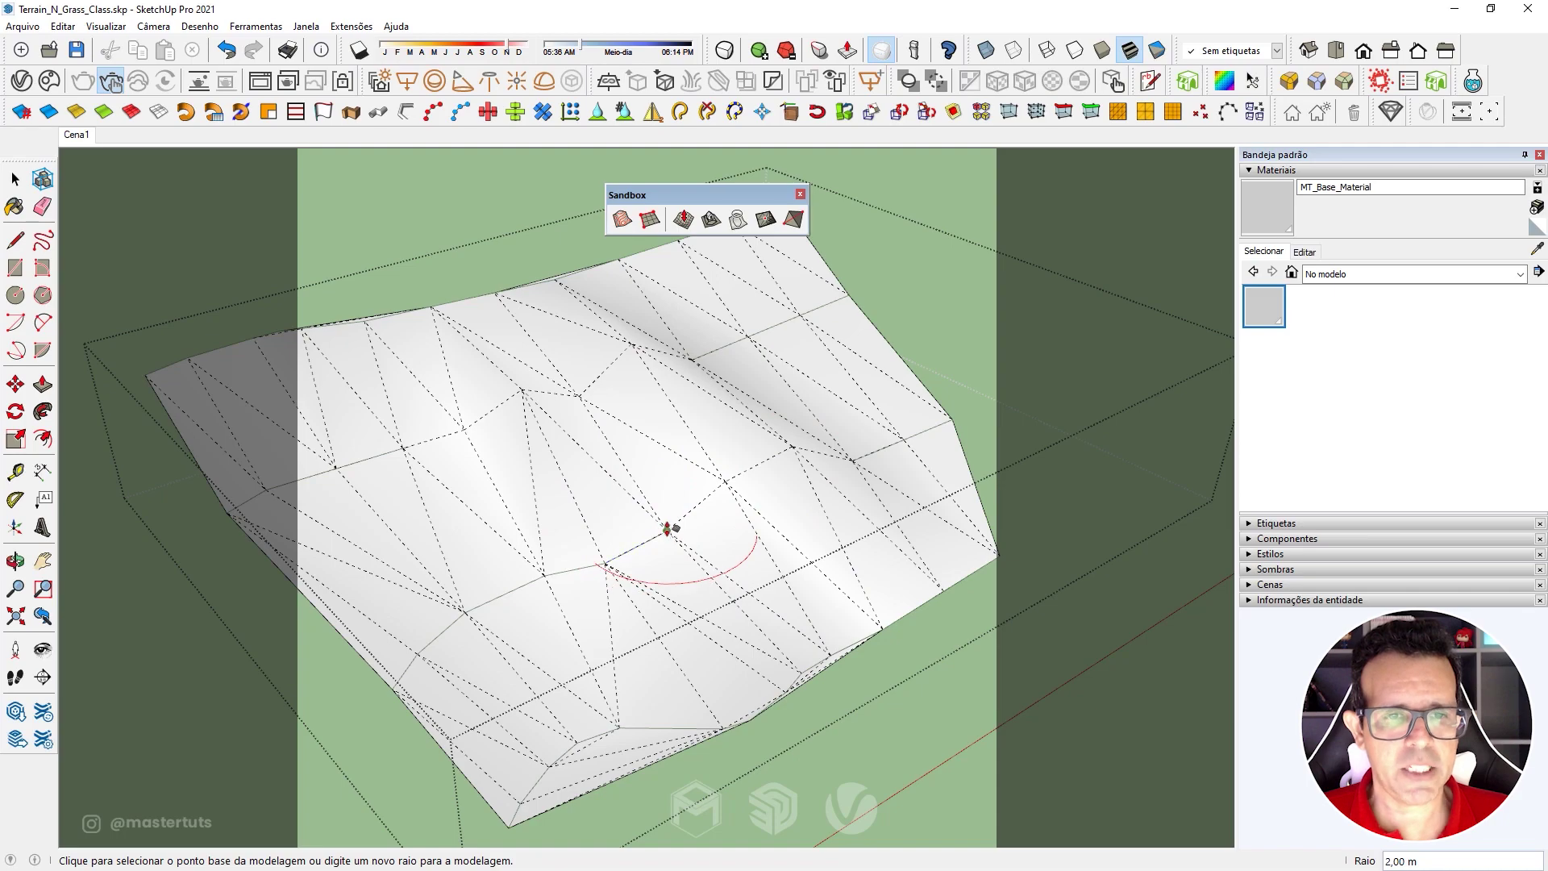
{"action": "left_click", "coordinate": [674, 529]}
{"action": "left_click", "coordinate": [671, 504]}
Subdivide all connected faces of the terrain mesh with the Add Detail tool
{"action": "middle_click_drag", "start_coordinate": [685, 525], "coordinate": [657, 640]}
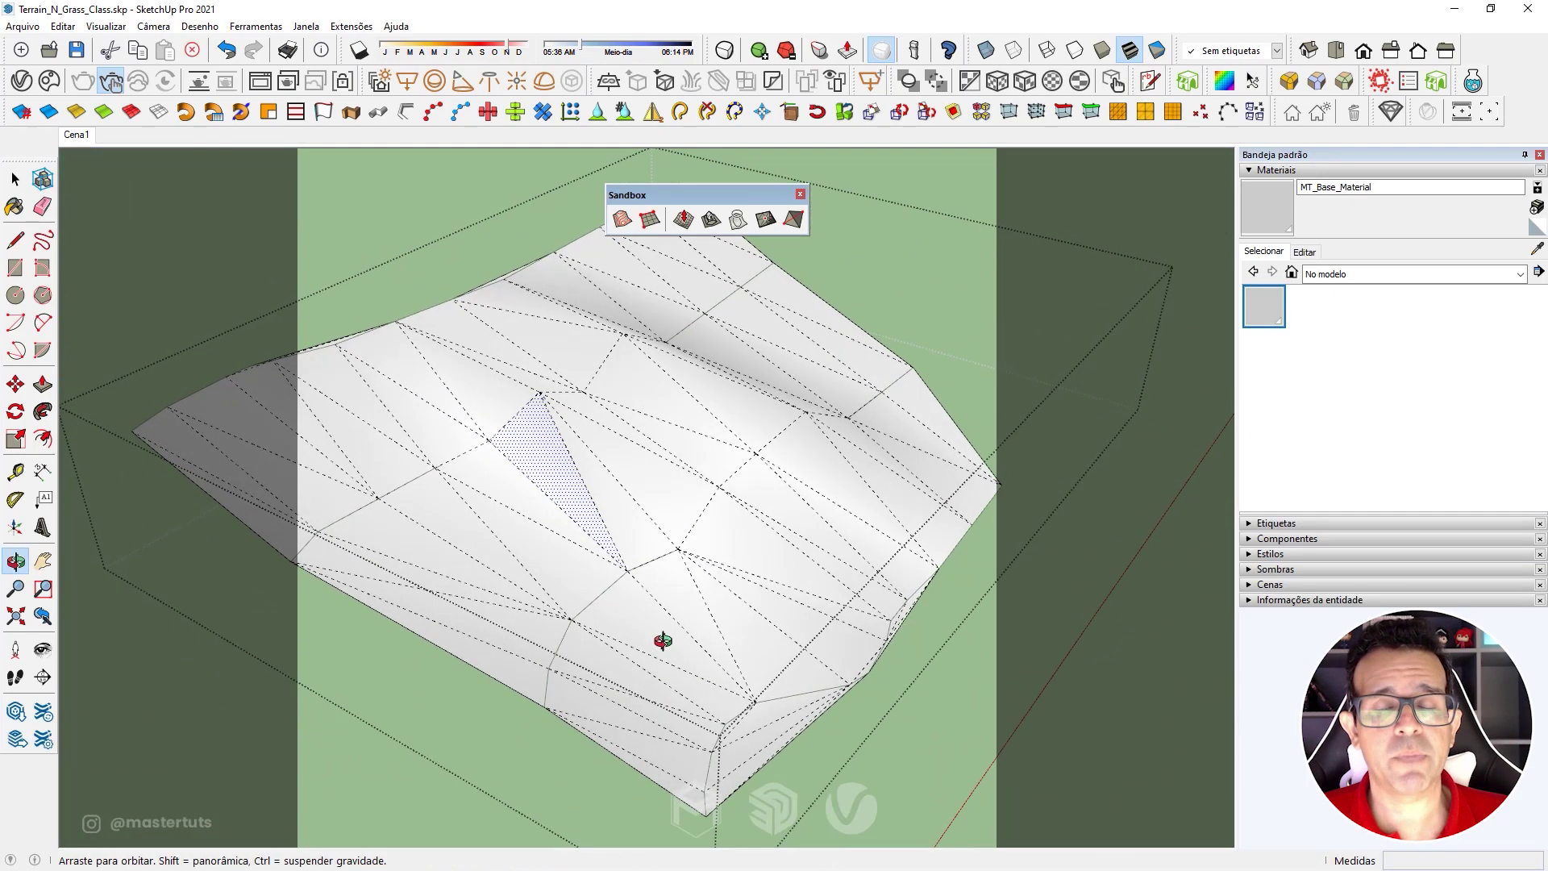
{"action": "scroll", "coordinate": [791, 460], "scroll_direction": "up", "scroll_amount": 5}
{"action": "middle_click_drag", "start_coordinate": [764, 408], "coordinate": [698, 397]}
{"action": "scroll", "coordinate": [750, 349], "scroll_direction": "down", "scroll_amount": 2}
{"action": "scroll", "coordinate": [760, 482], "scroll_direction": "down", "scroll_amount": 3}
{"action": "key", "text": "space"}
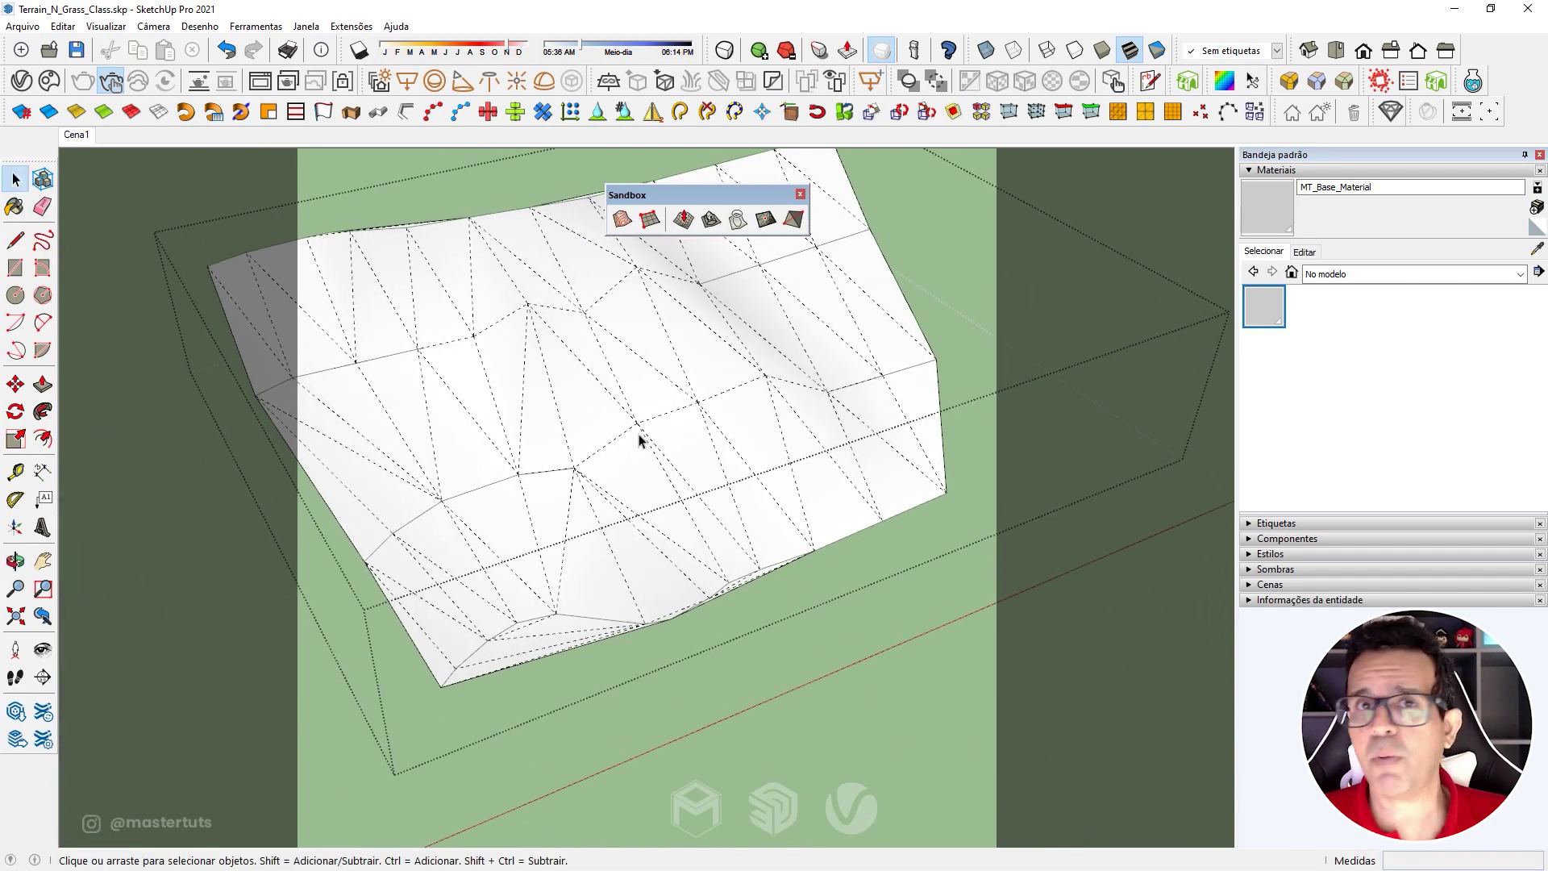
{"action": "triple_click", "coordinate": [623, 471]}
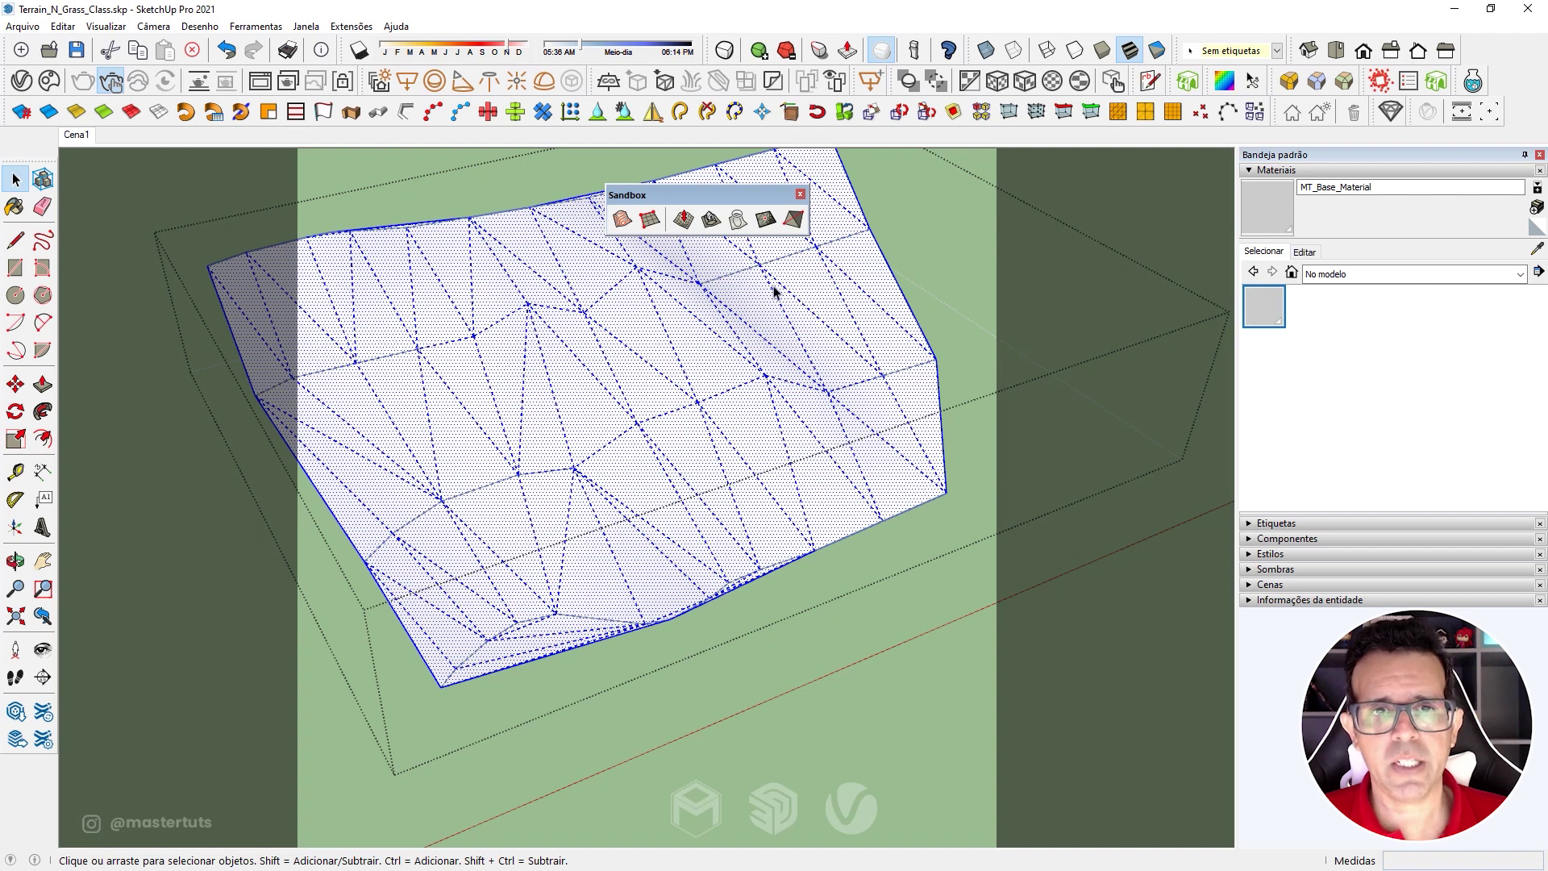
{"action": "left_click", "coordinate": [768, 222]}
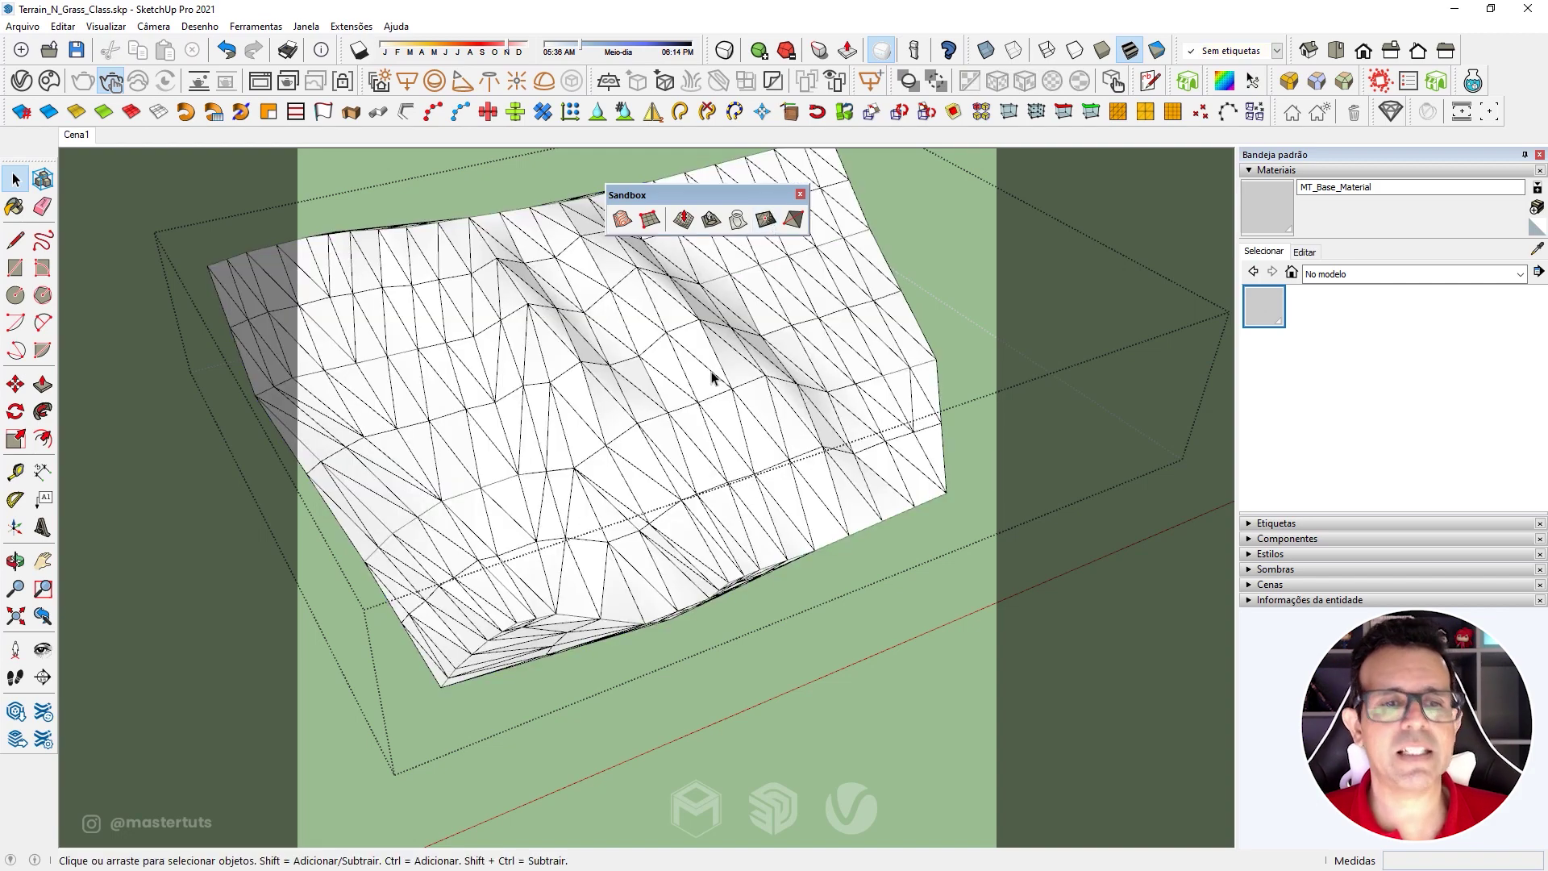
{"action": "scroll", "coordinate": [674, 621], "scroll_direction": "up", "scroll_amount": 8}
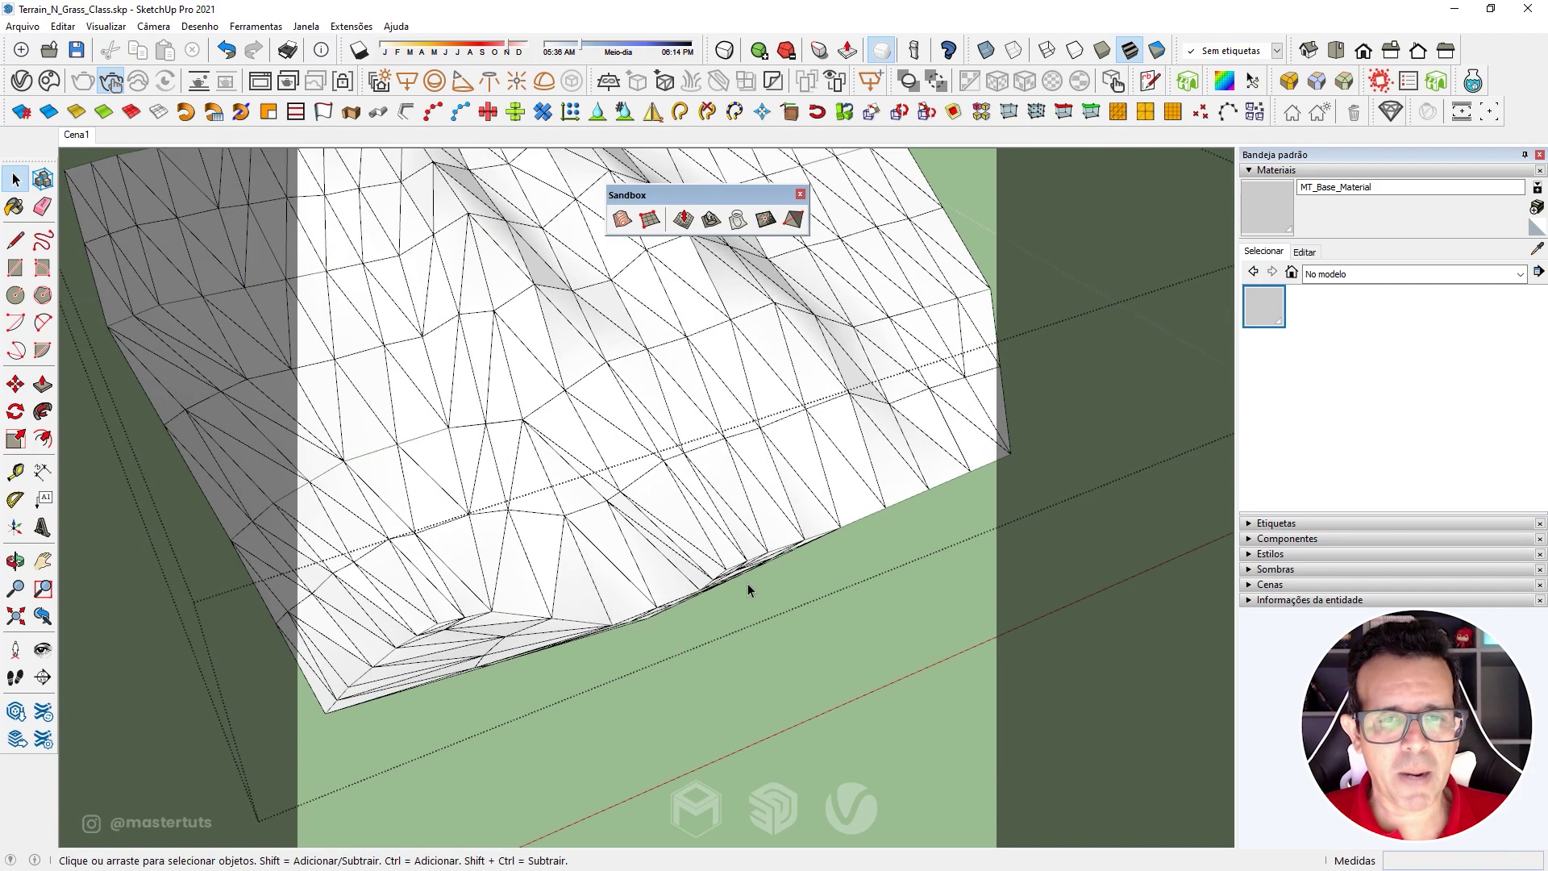
Examine the terrain's triangulated mesh along its borders and across its surface, comparing the dense and coarse areas
{"action": "scroll", "coordinate": [775, 569], "scroll_direction": "up", "scroll_amount": 2}
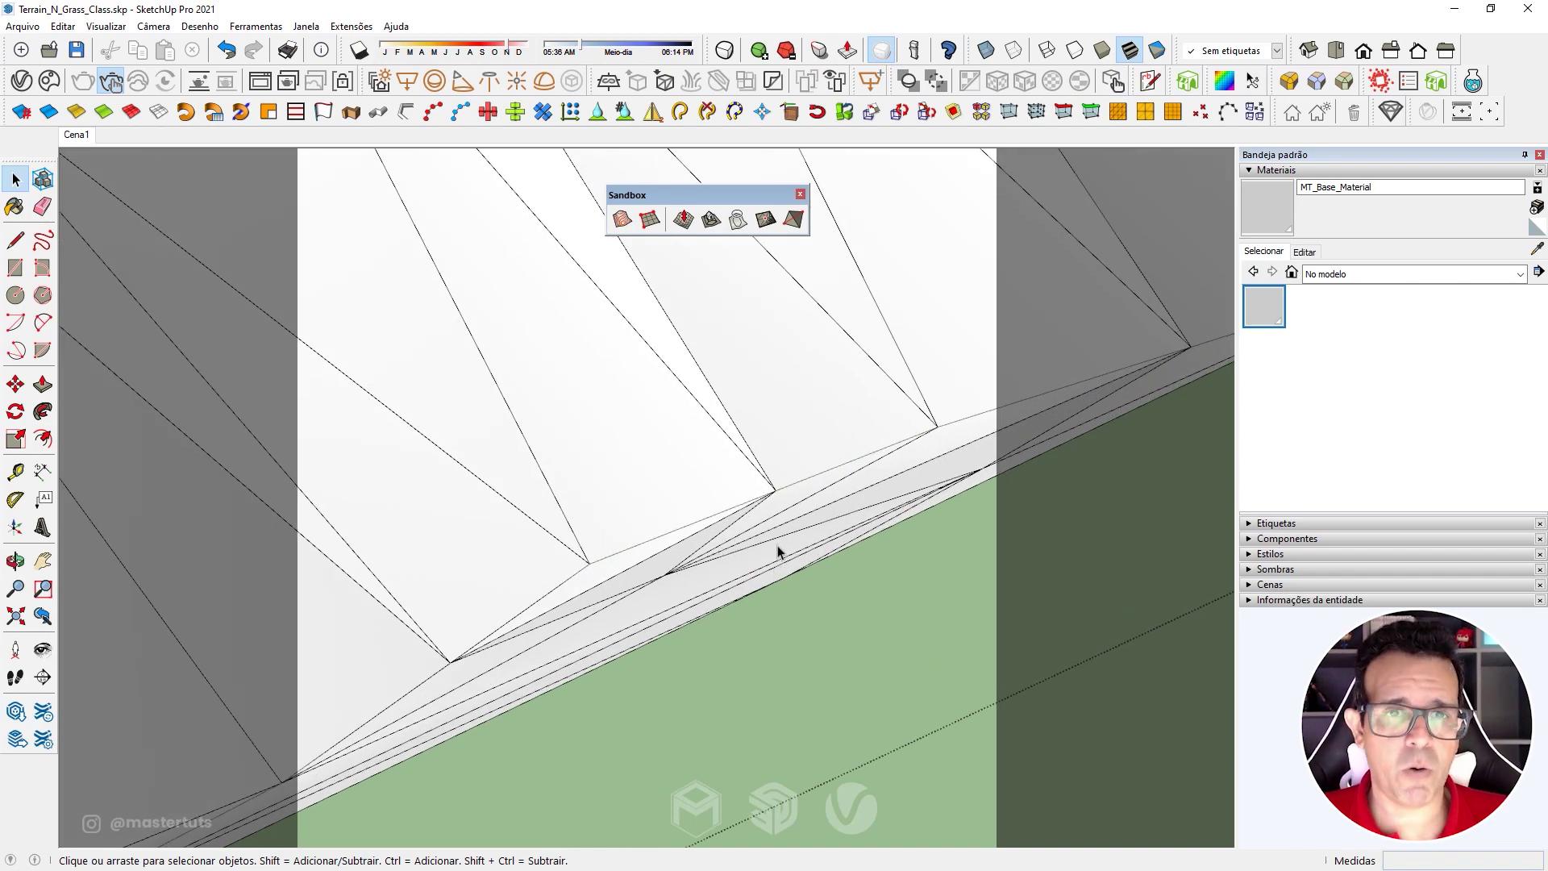
{"action": "scroll", "coordinate": [778, 550], "scroll_direction": "down", "scroll_amount": 10}
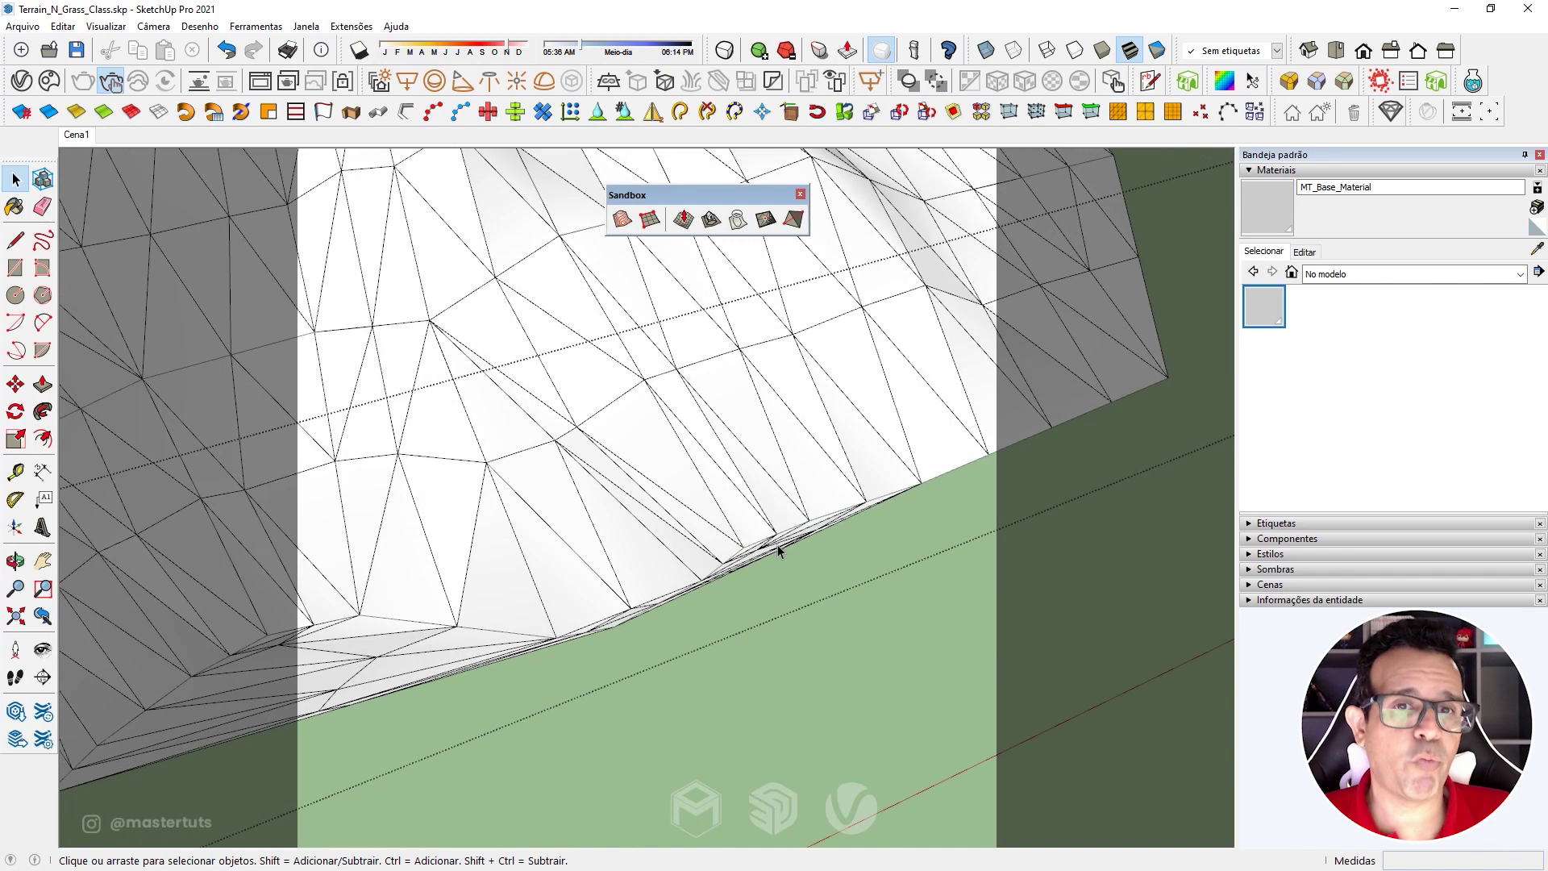
{"action": "scroll", "coordinate": [779, 551], "scroll_direction": "down", "scroll_amount": 2}
{"action": "middle_click_drag", "start_coordinate": [673, 344], "coordinate": [791, 437]}
{"action": "scroll", "coordinate": [397, 256], "scroll_direction": "up", "scroll_amount": 5}
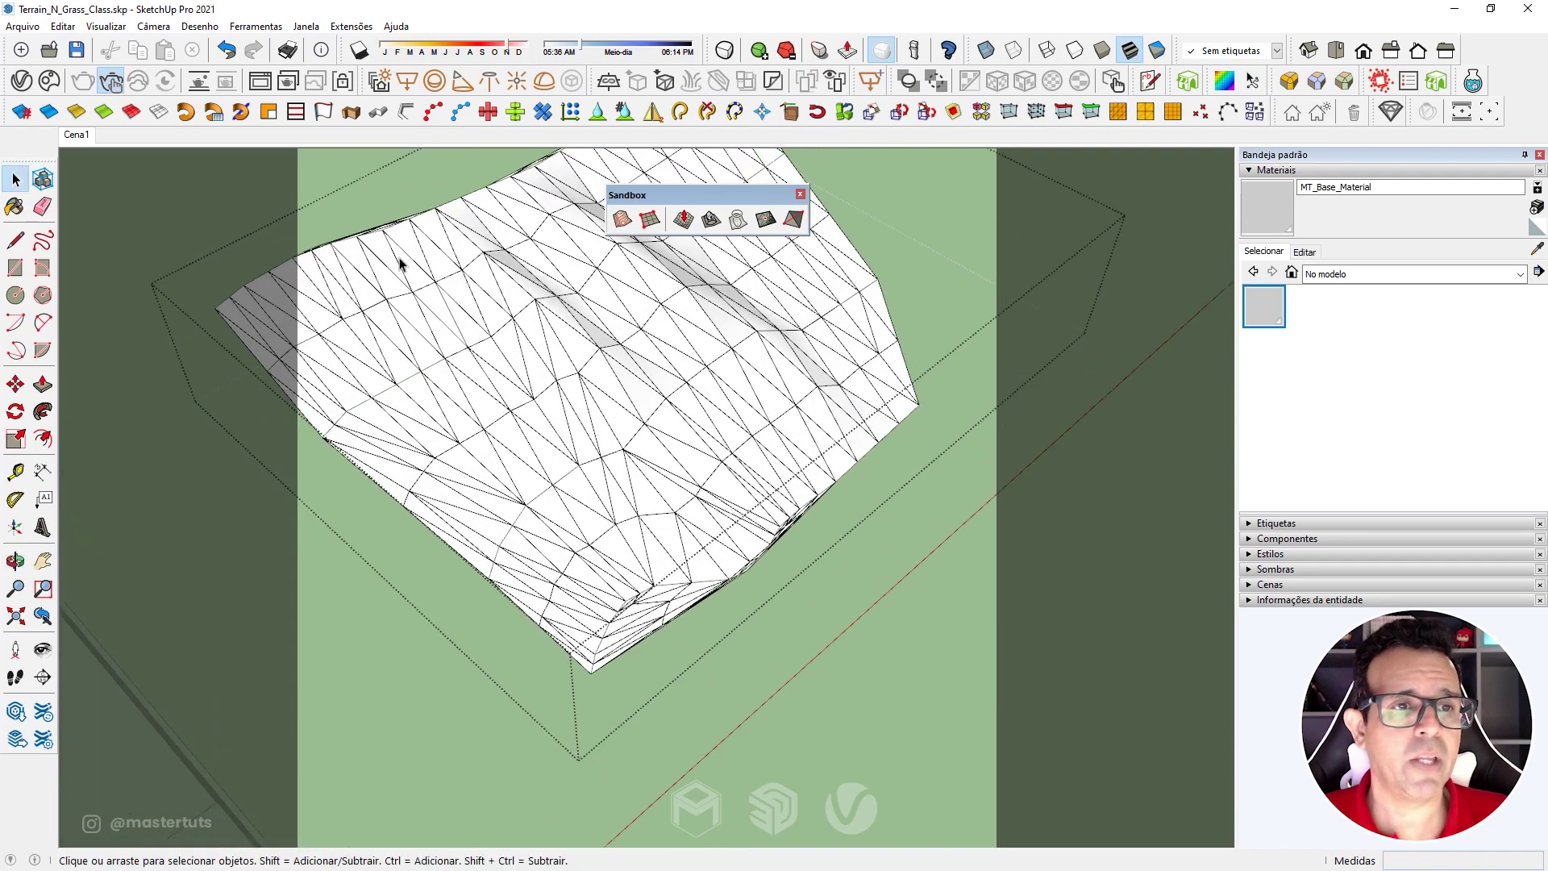
{"action": "scroll", "coordinate": [396, 211], "scroll_direction": "up", "scroll_amount": 6}
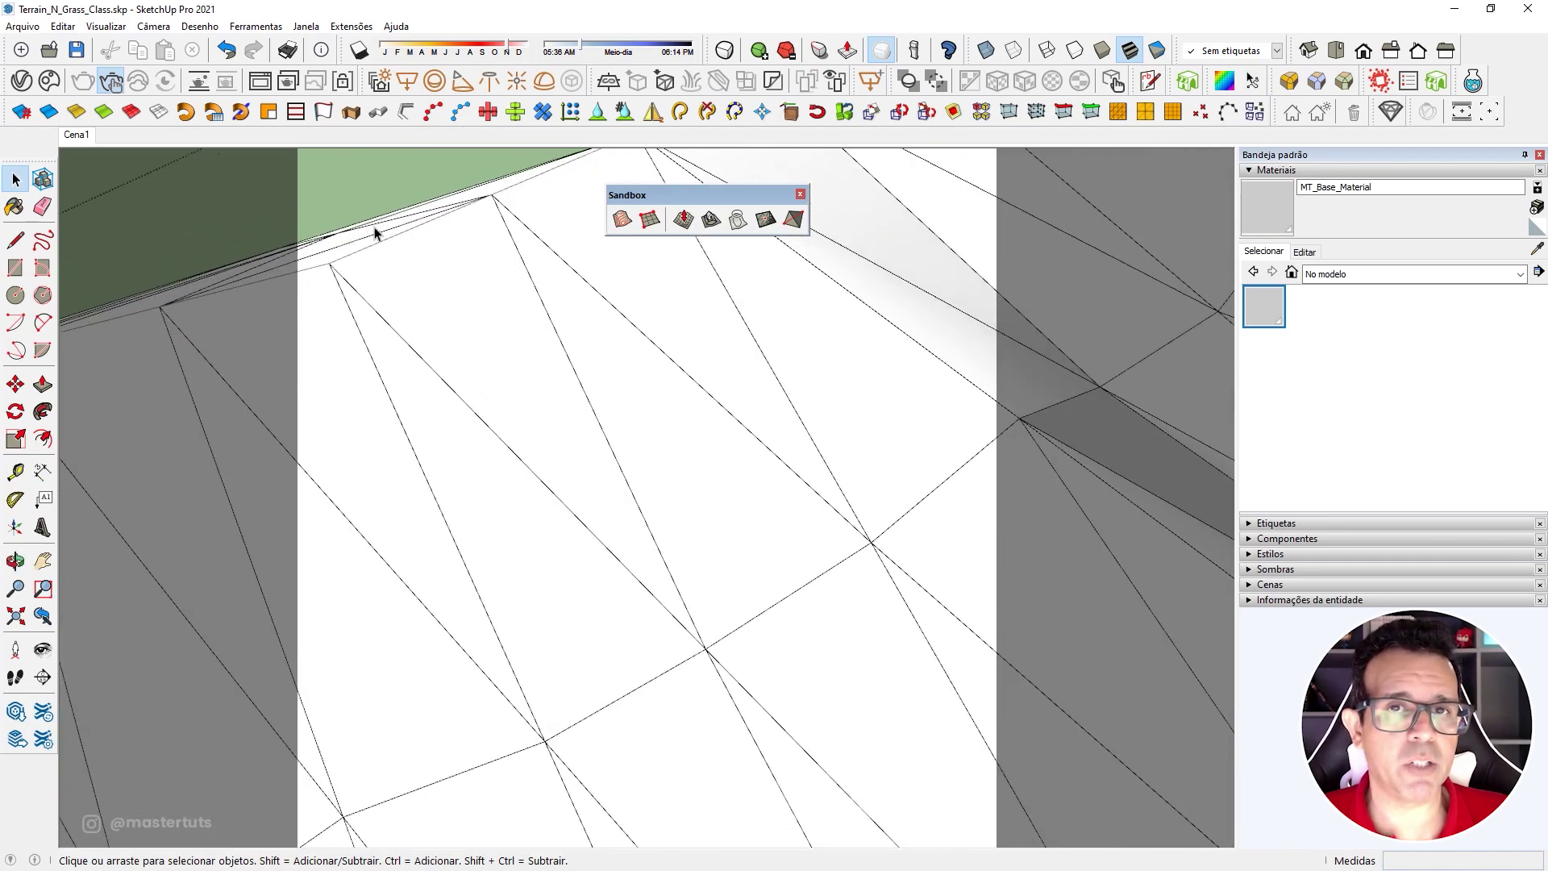
{"action": "scroll", "coordinate": [546, 346], "scroll_direction": "down", "scroll_amount": 8}
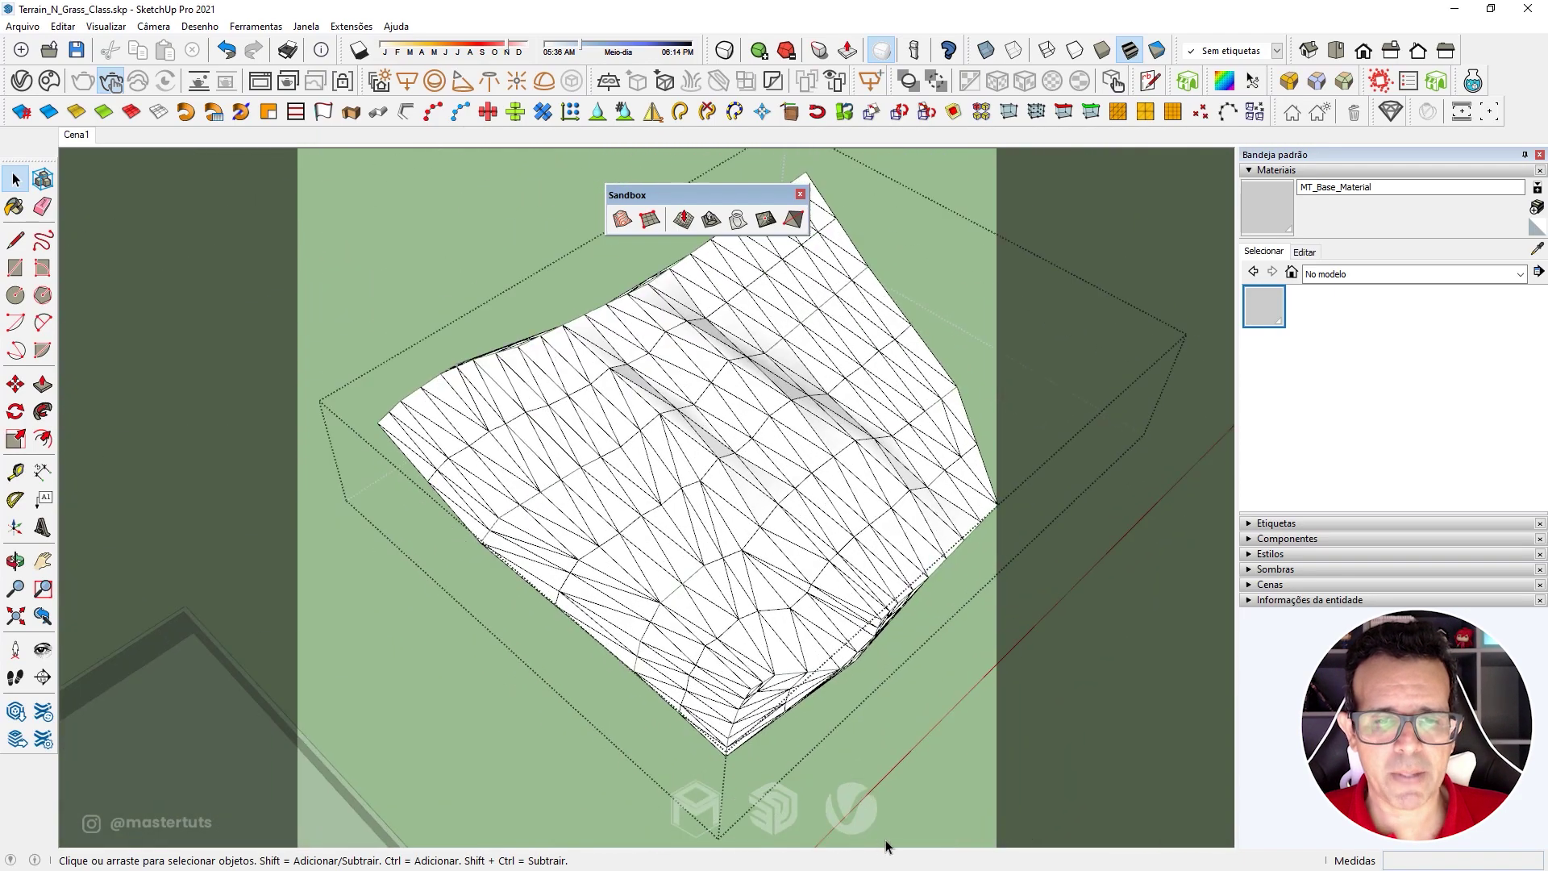
{"action": "scroll", "coordinate": [751, 687], "scroll_direction": "up", "scroll_amount": 4}
{"action": "scroll", "coordinate": [795, 625], "scroll_direction": "down", "scroll_amount": 2}
{"action": "scroll", "coordinate": [605, 677], "scroll_direction": "down", "scroll_amount": 6}
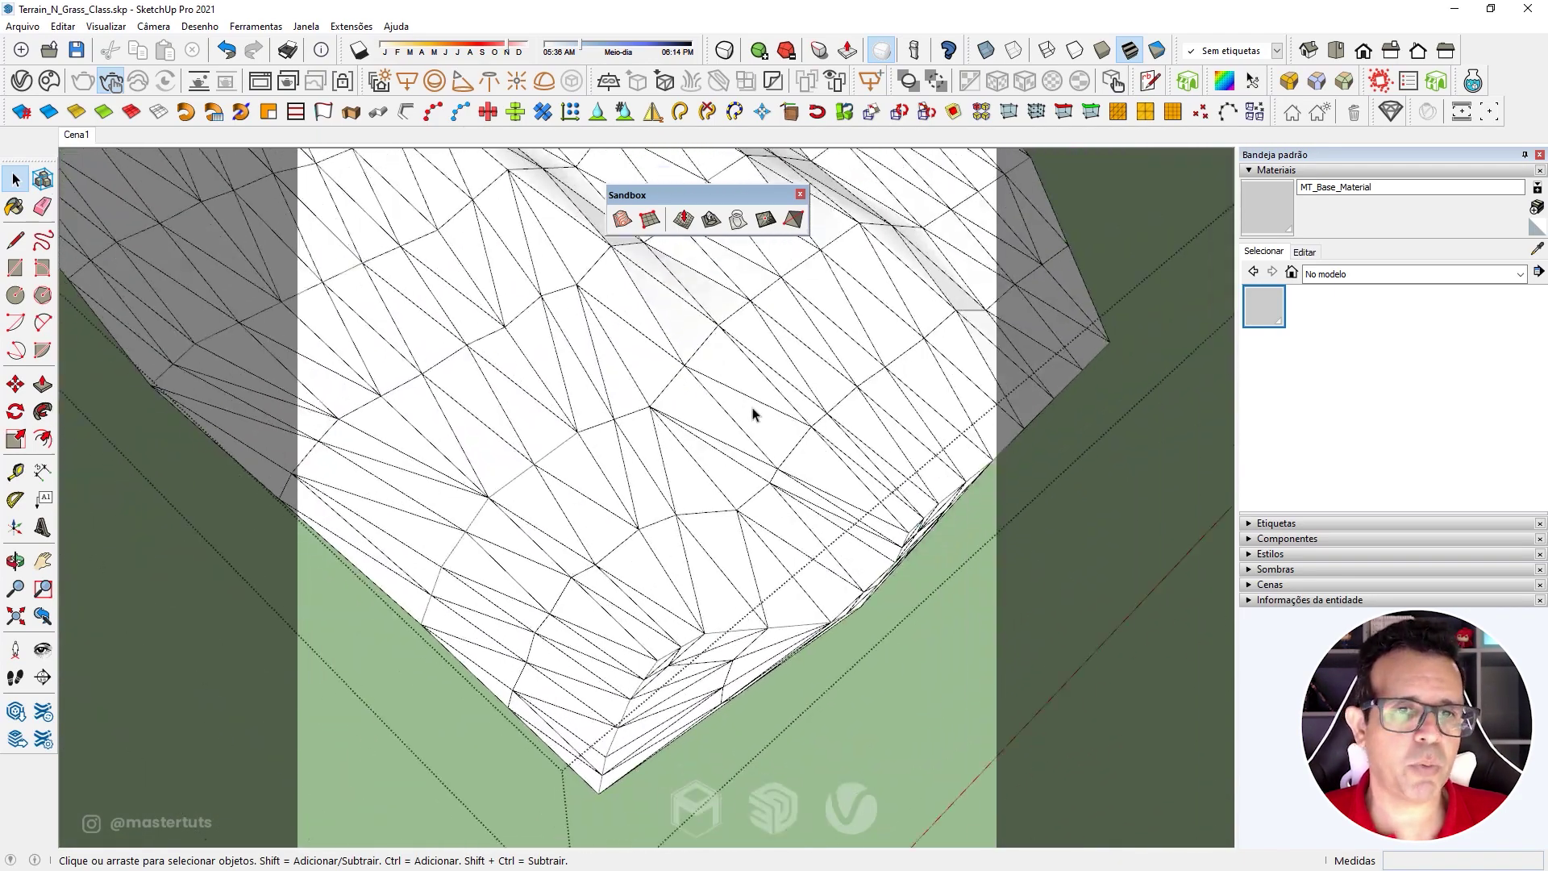
{"action": "middle_click_drag", "start_coordinate": [660, 314], "coordinate": [824, 333]}
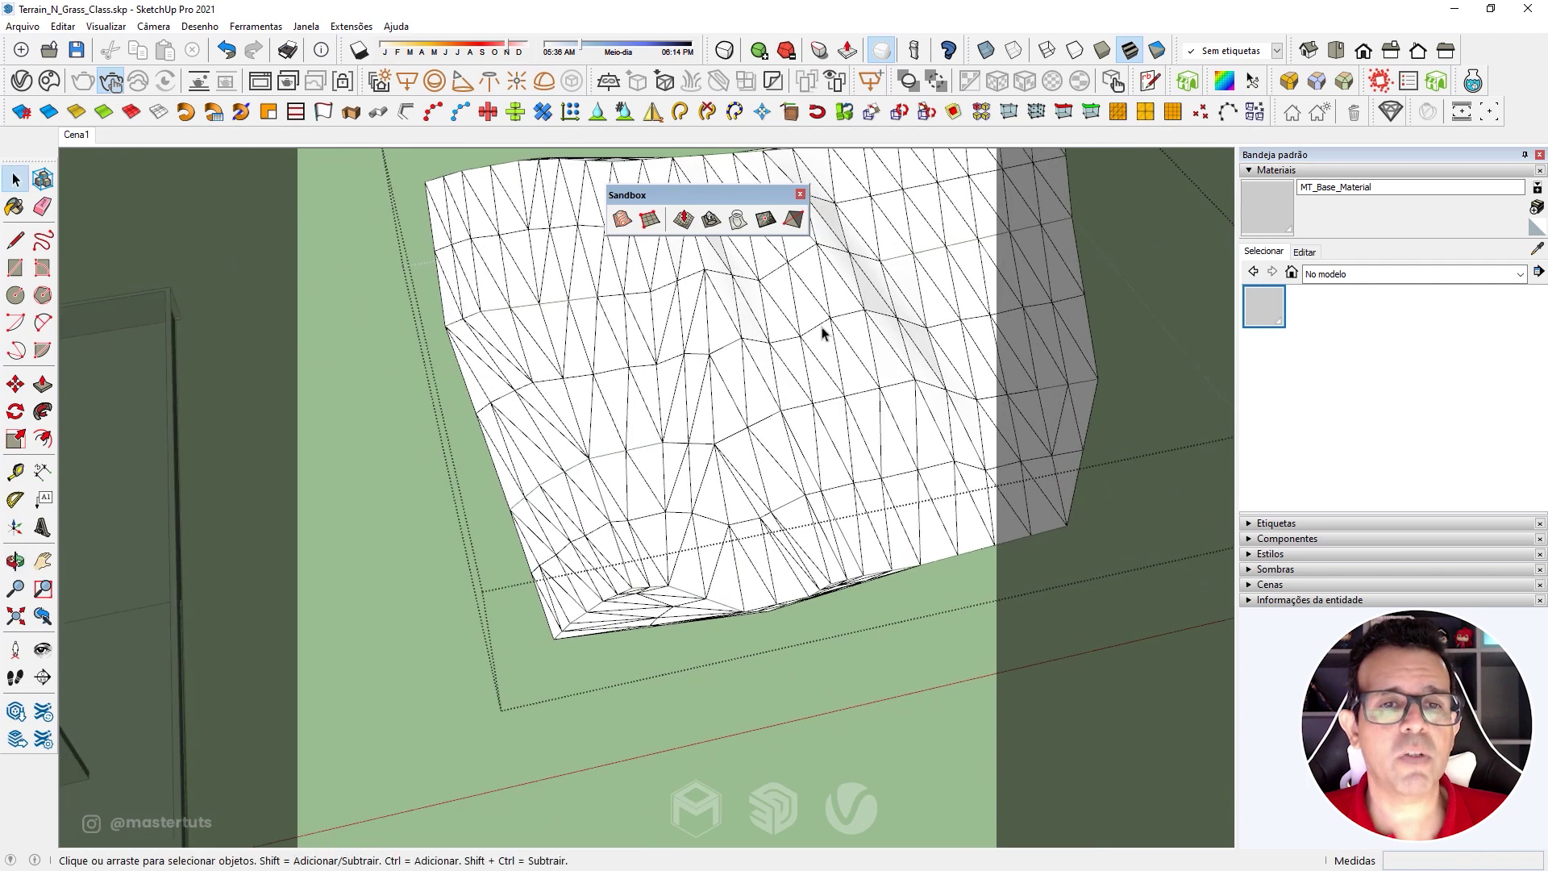
{"action": "scroll", "coordinate": [816, 340], "scroll_direction": "down", "scroll_amount": 4}
Select only the faces in the middle of the terrain and subdivide them with the Add Detail tool
{"action": "middle_click_drag", "start_coordinate": [691, 429], "coordinate": [549, 385]}
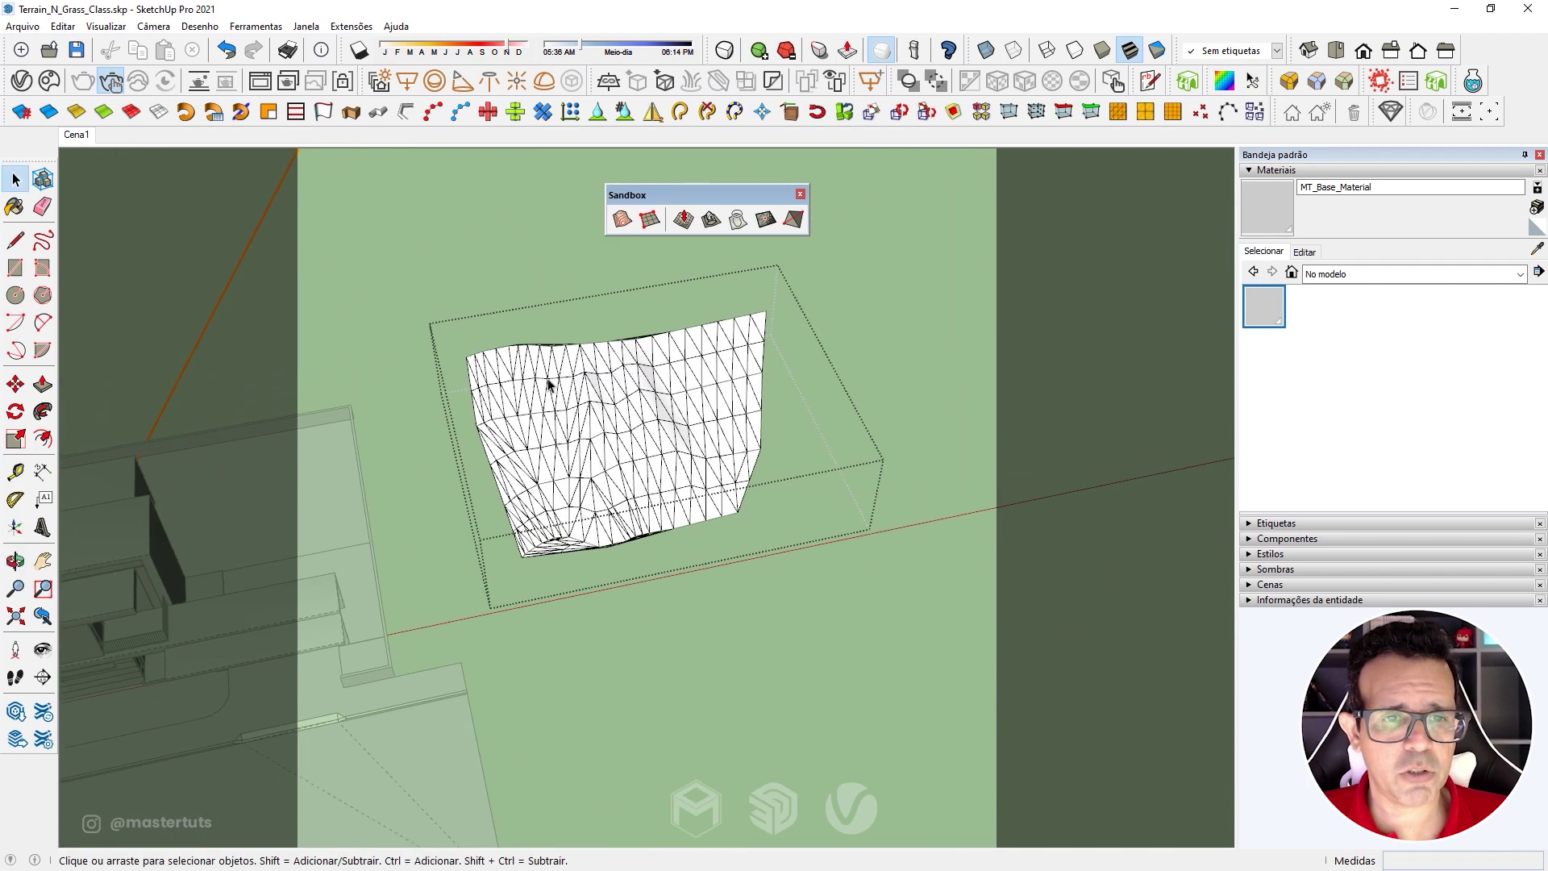
{"action": "left_click_drag", "start_coordinate": [743, 501], "coordinate": [742, 498]}
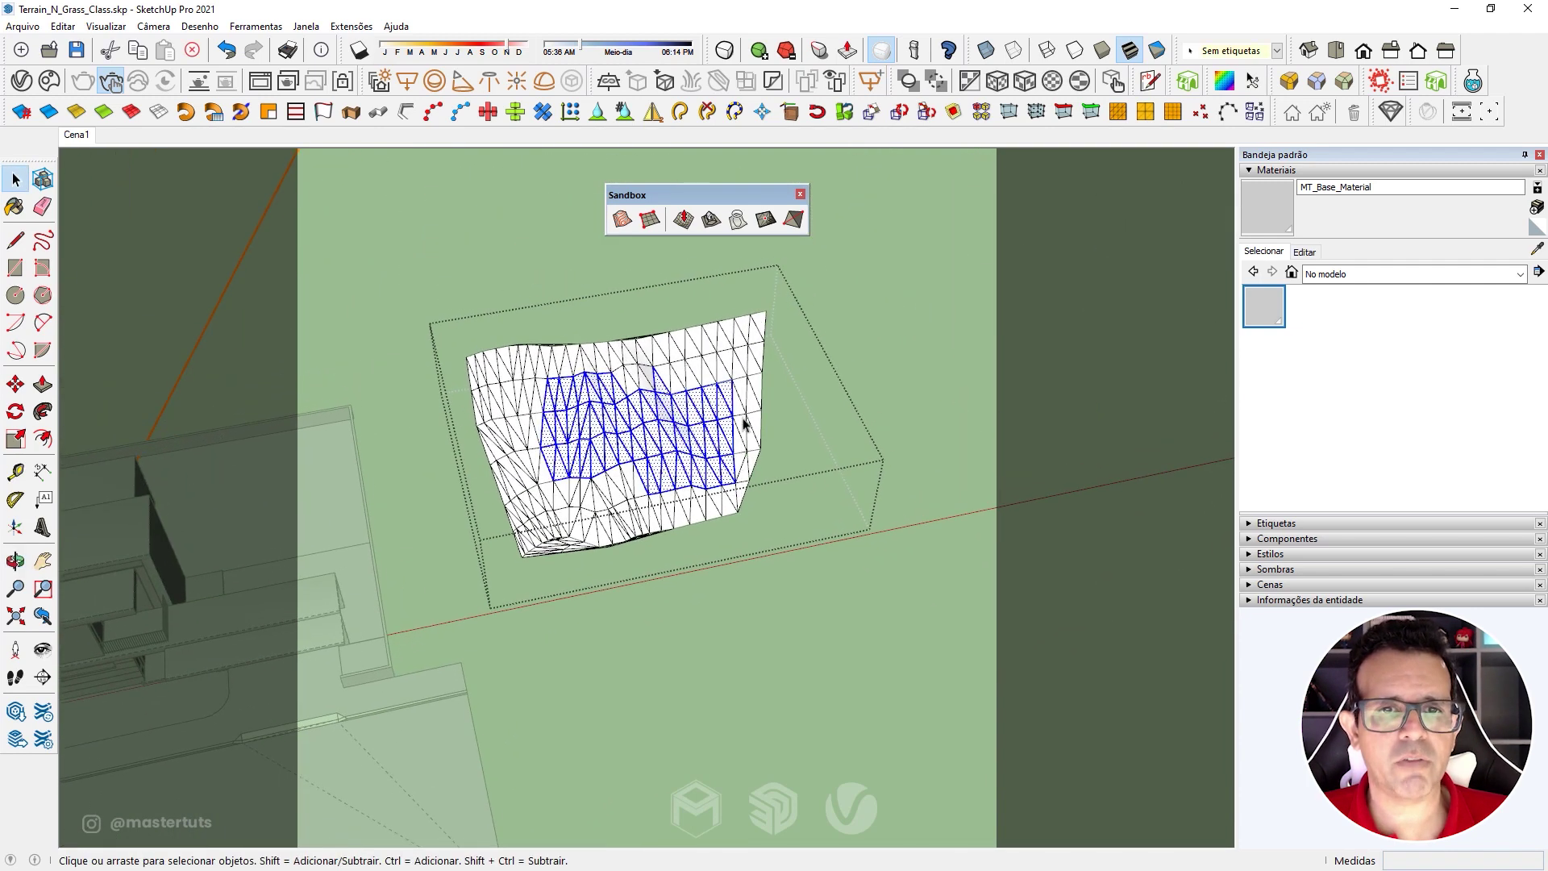
{"action": "left_click", "coordinate": [750, 278]}
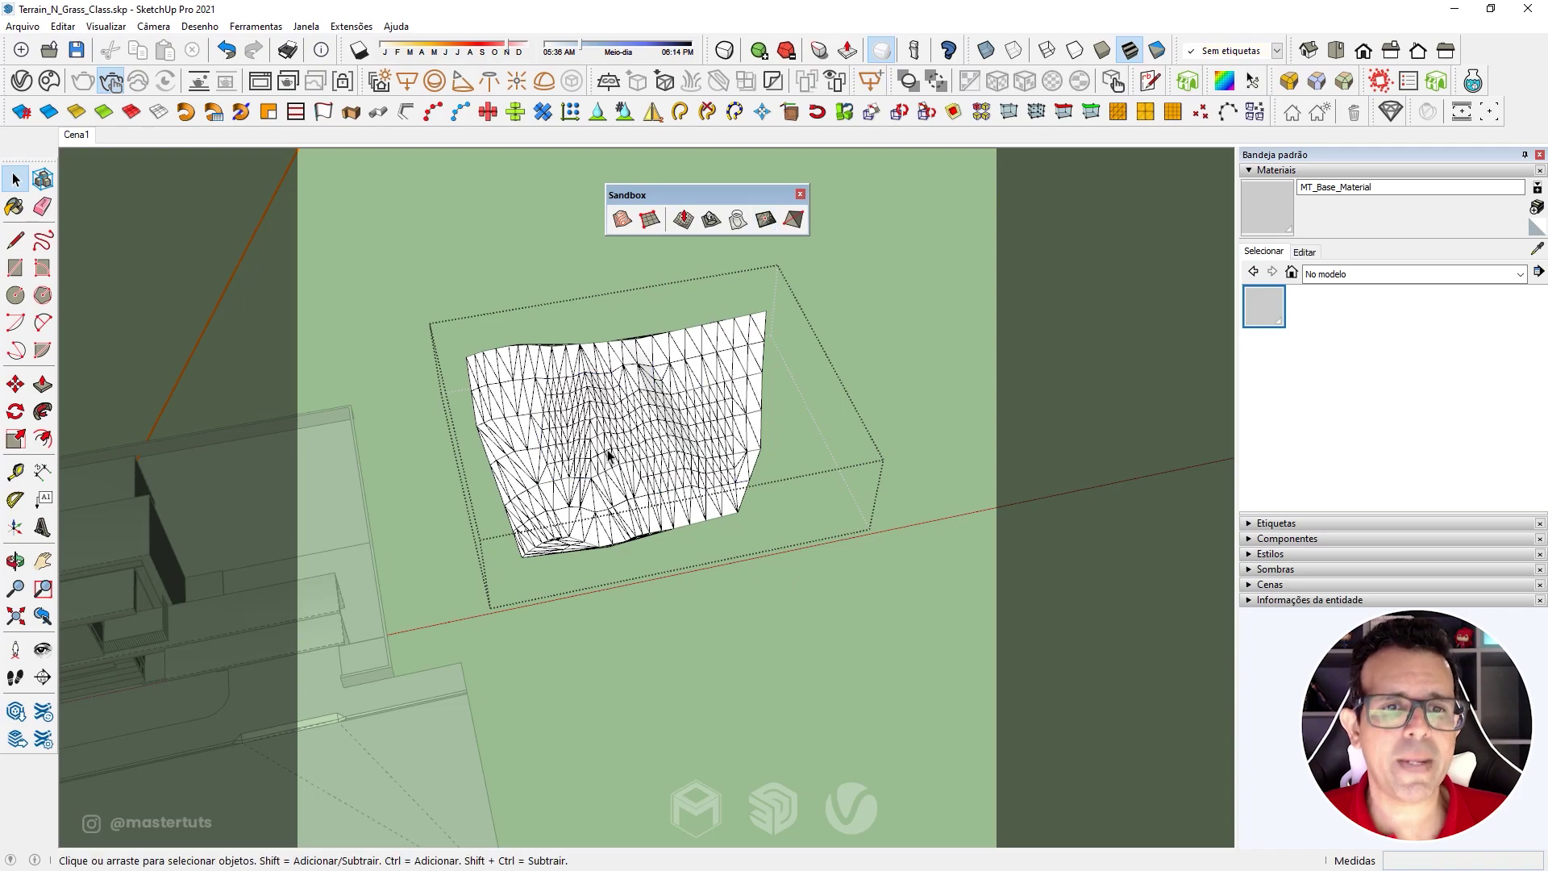
Inspect the subdivided faces in the middle of the terrain and their transition to the surrounding mesh
{"action": "scroll", "coordinate": [681, 389], "scroll_direction": "up", "scroll_amount": 2}
{"action": "scroll", "coordinate": [682, 390], "scroll_direction": "up", "scroll_amount": 2}
{"action": "middle_click_drag", "start_coordinate": [662, 439], "coordinate": [676, 492]}
{"action": "scroll", "coordinate": [702, 426], "scroll_direction": "up", "scroll_amount": 2}
{"action": "scroll", "coordinate": [699, 425], "scroll_direction": "down", "scroll_amount": 2}
{"action": "scroll", "coordinate": [676, 492], "scroll_direction": "up", "scroll_amount": 5}
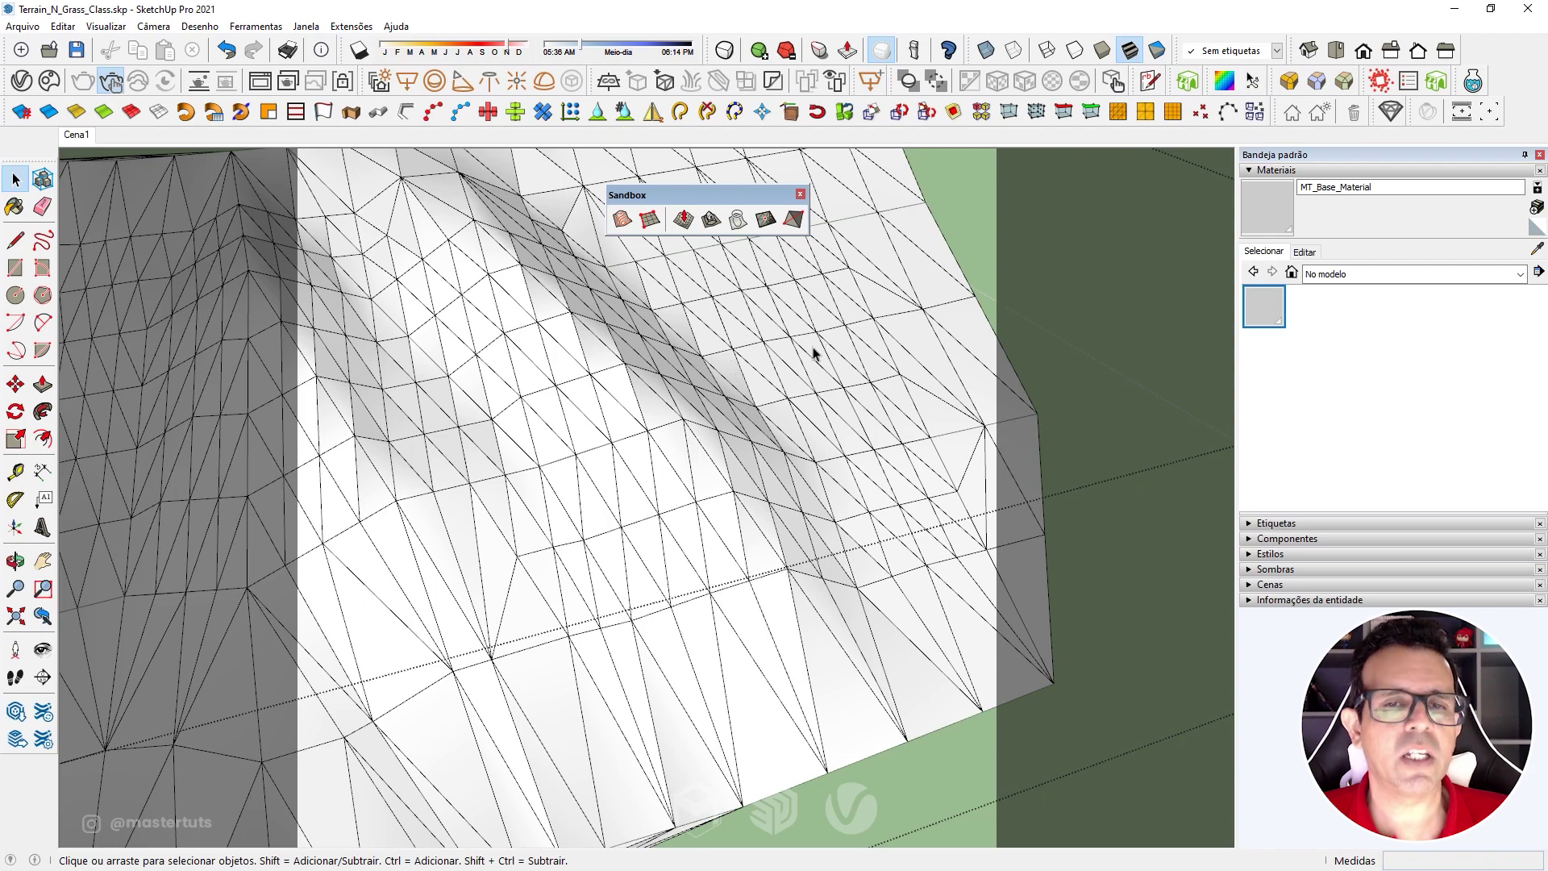
{"action": "scroll", "coordinate": [813, 352], "scroll_direction": "down", "scroll_amount": 5}
{"action": "middle_click_drag", "start_coordinate": [774, 373], "coordinate": [353, 524]}
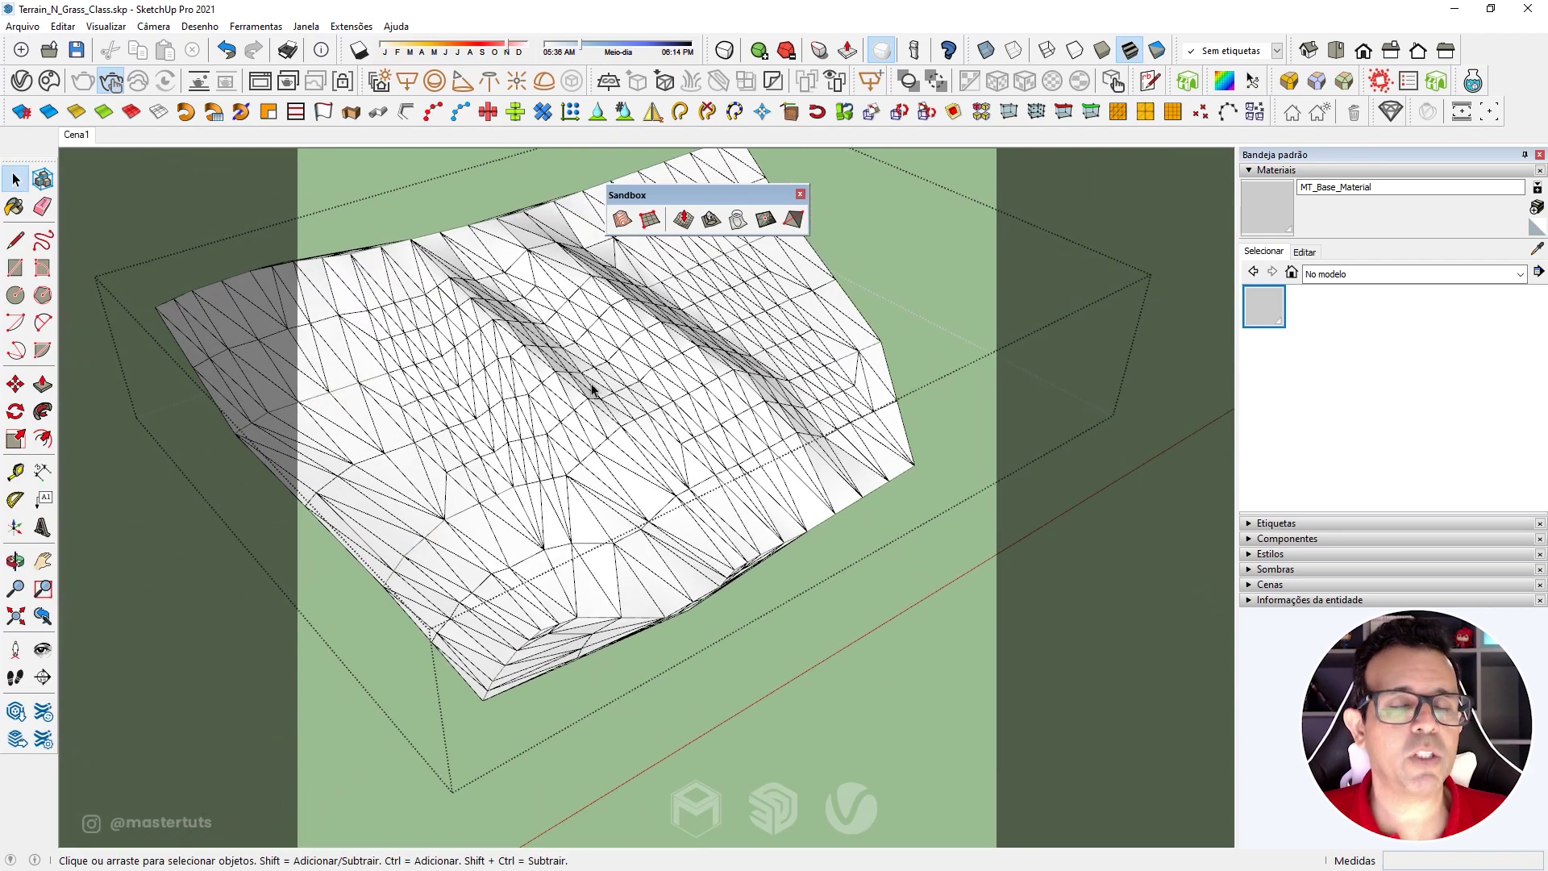
{"action": "scroll", "coordinate": [676, 433], "scroll_direction": "down", "scroll_amount": 2}
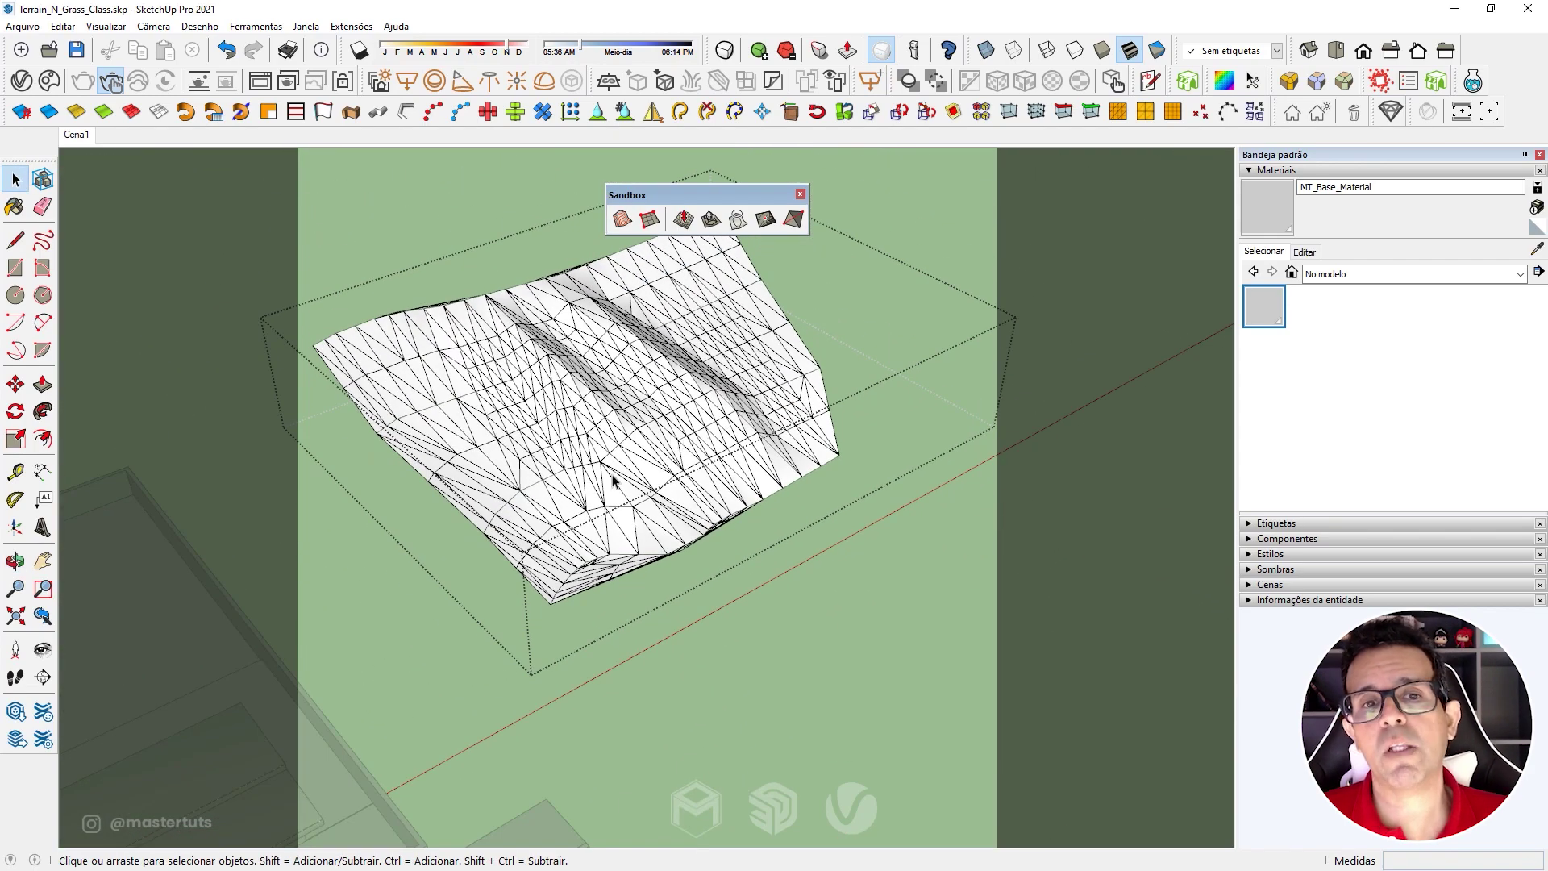
Finish editing the terrain group and create a flat rectangular From Scratch grid with 2 m spacing beside the terrain
{"action": "key", "text": "Escape"}
{"action": "left_click", "coordinate": [668, 434]}
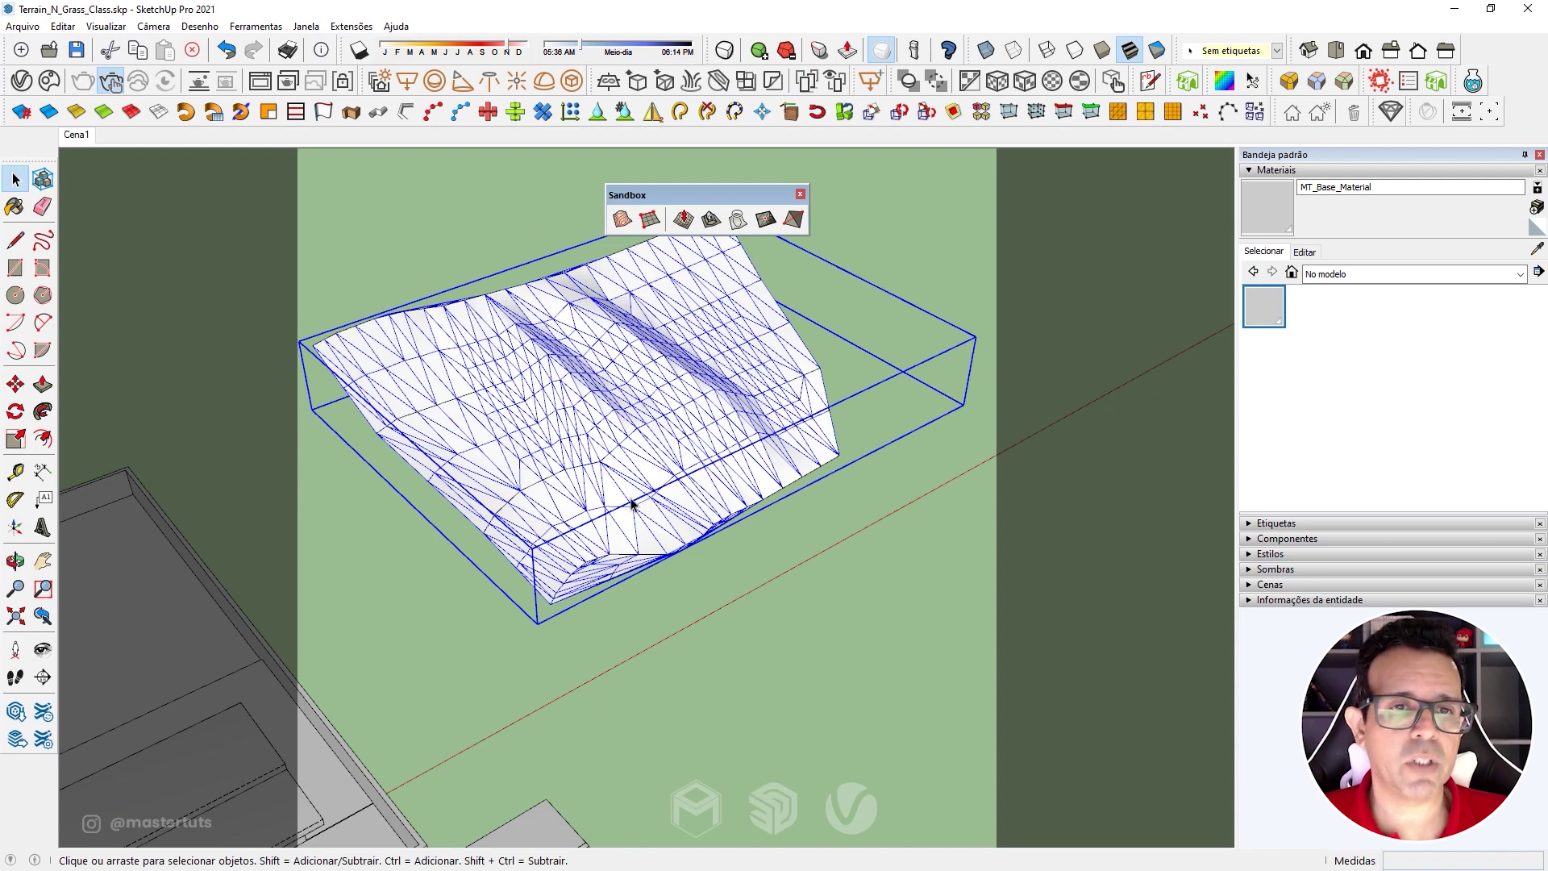
{"action": "left_click", "coordinate": [650, 223]}
{"action": "middle_click_drag", "start_coordinate": [763, 363], "coordinate": [887, 613]}
{"action": "middle_click_drag", "start_coordinate": [726, 550], "coordinate": [569, 601]}
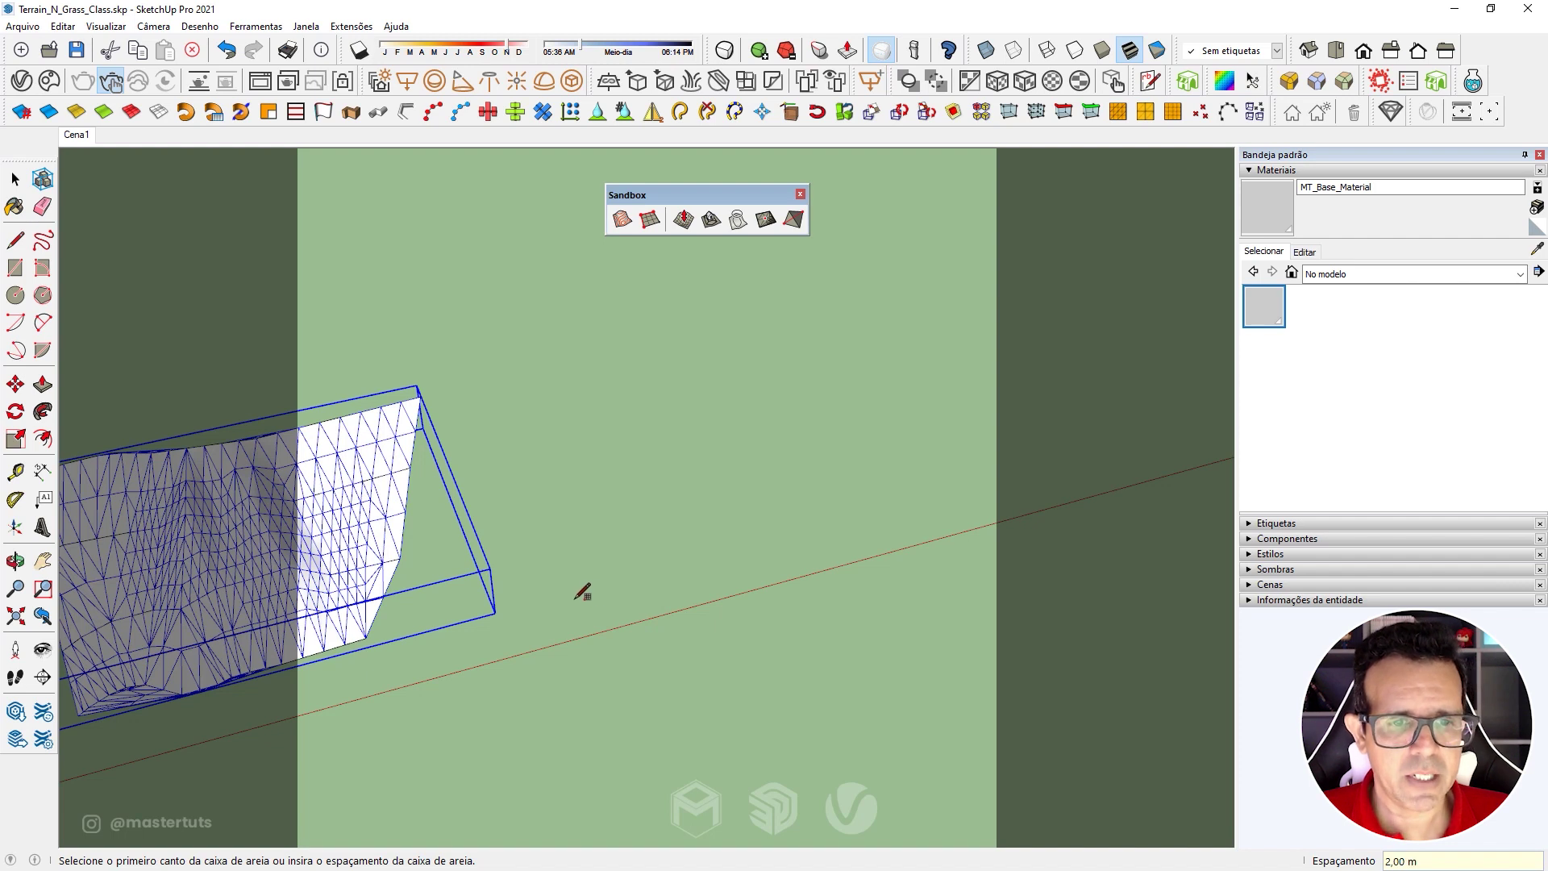
{"action": "left_click", "coordinate": [583, 598]}
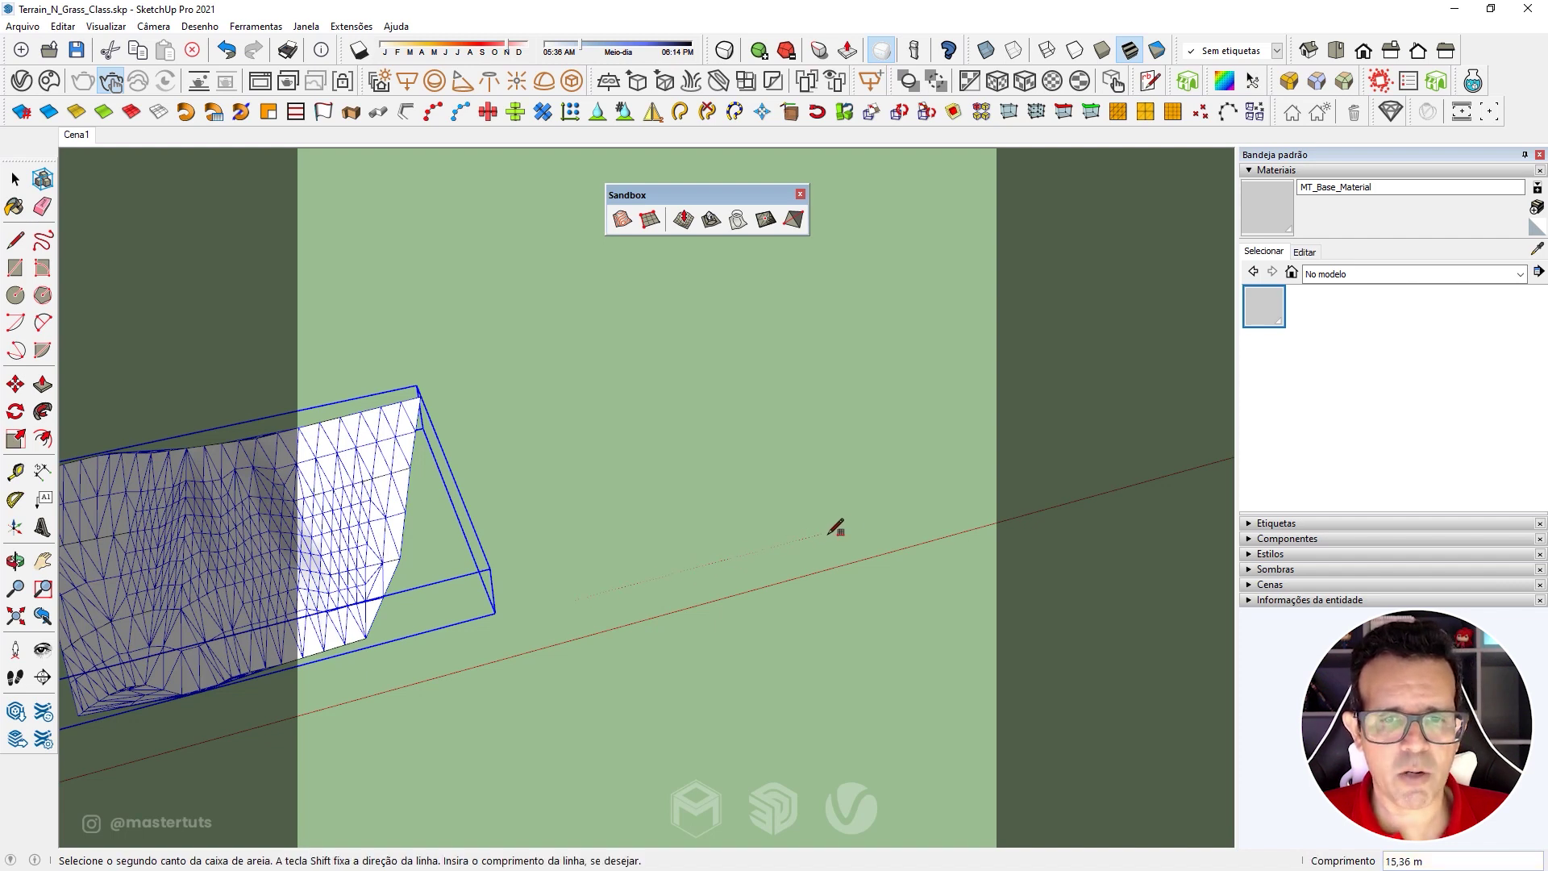
{"action": "left_click", "coordinate": [886, 511]}
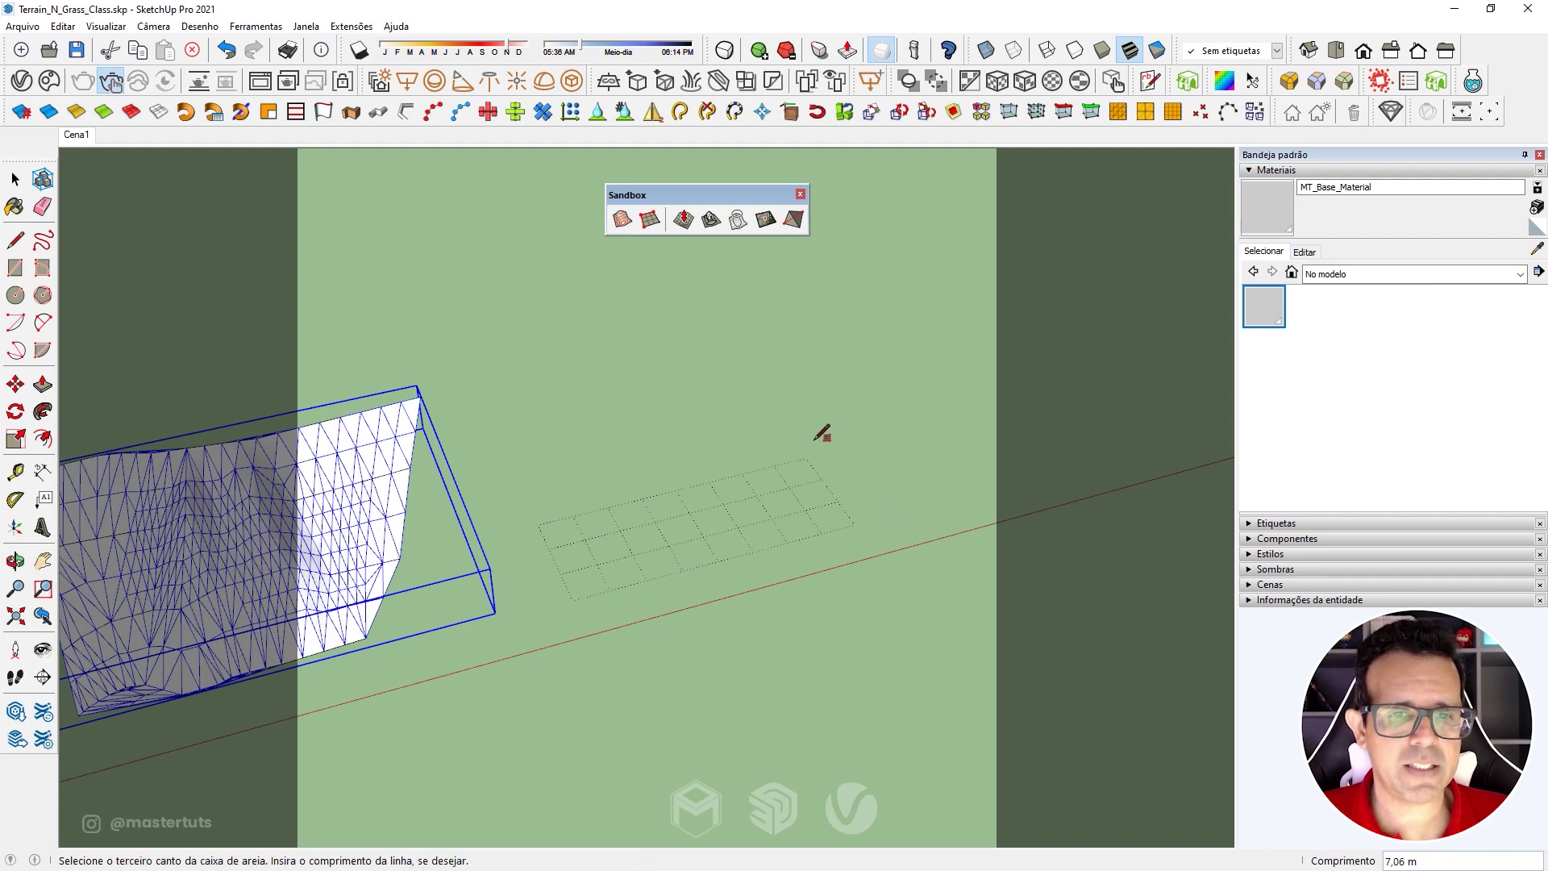
{"action": "left_click", "coordinate": [776, 401]}
Examine the flat grid's regular mesh beside the contour-based terrain
{"action": "scroll", "coordinate": [772, 452], "scroll_direction": "up", "scroll_amount": 2}
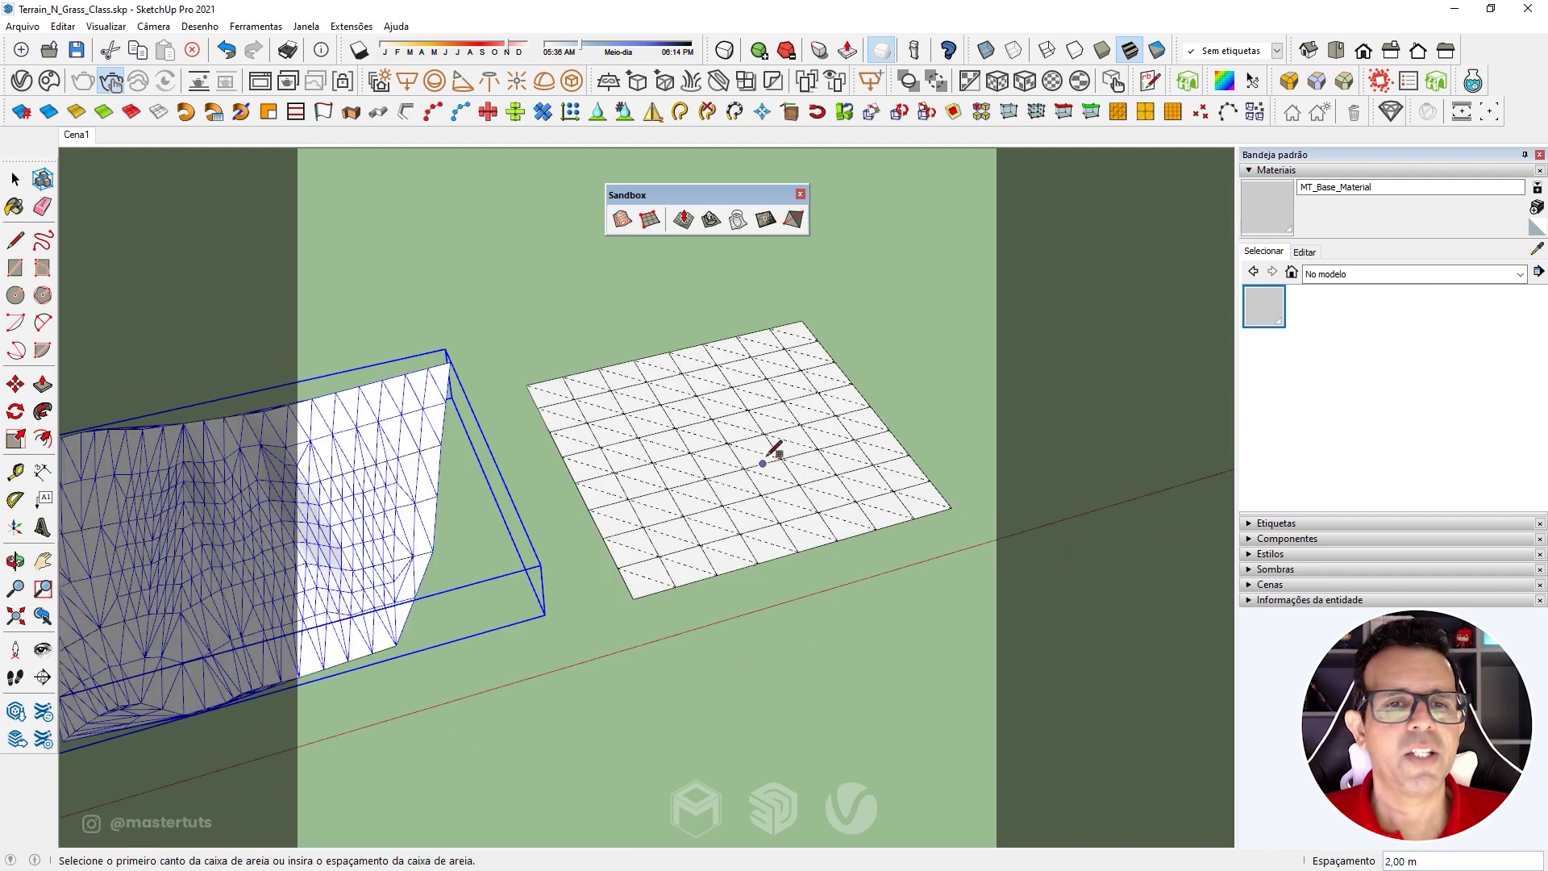
{"action": "middle_click_drag", "start_coordinate": [730, 472], "coordinate": [857, 449]}
{"action": "scroll", "coordinate": [737, 460], "scroll_direction": "down", "scroll_amount": 2}
{"action": "scroll", "coordinate": [688, 380], "scroll_direction": "up", "scroll_amount": 2}
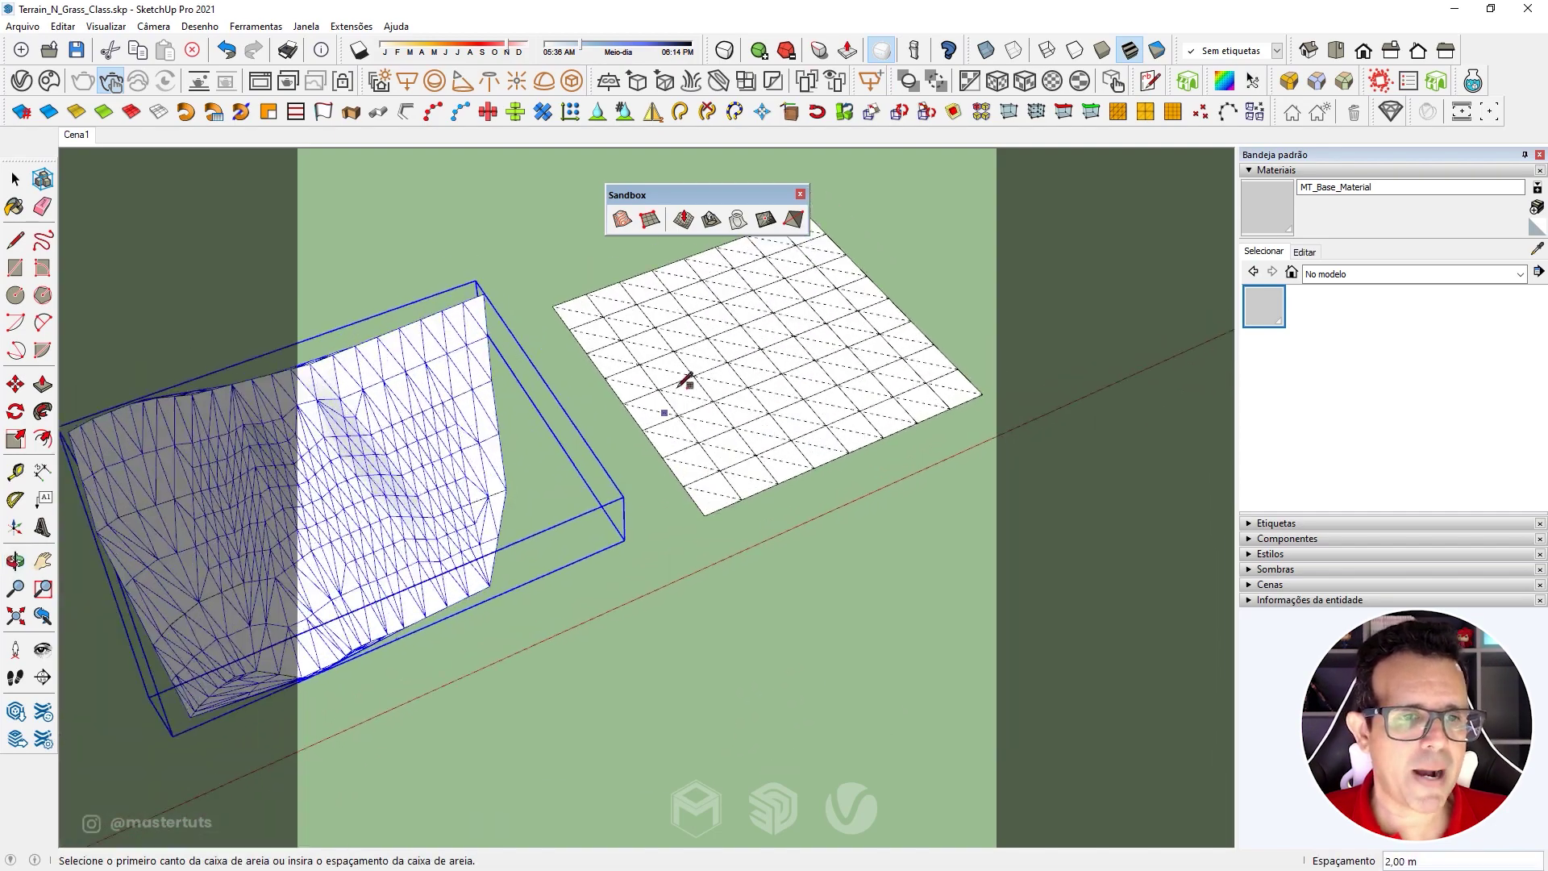
{"action": "scroll", "coordinate": [814, 310], "scroll_direction": "up", "scroll_amount": 1}
{"action": "scroll", "coordinate": [830, 318], "scroll_direction": "down", "scroll_amount": 2}
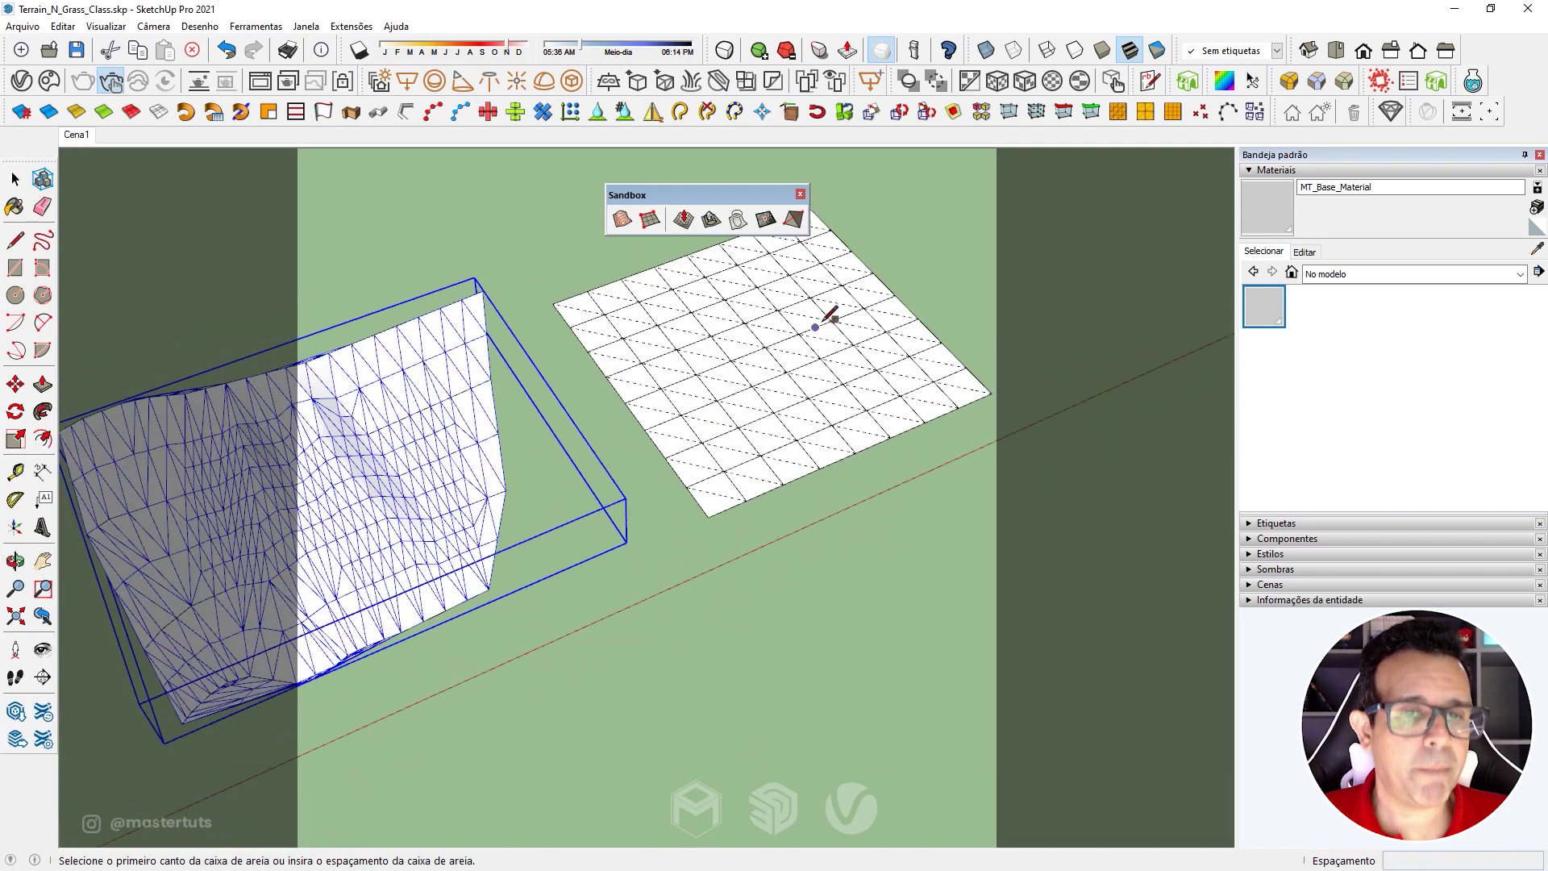
{"action": "scroll", "coordinate": [815, 338], "scroll_direction": "up", "scroll_amount": 2}
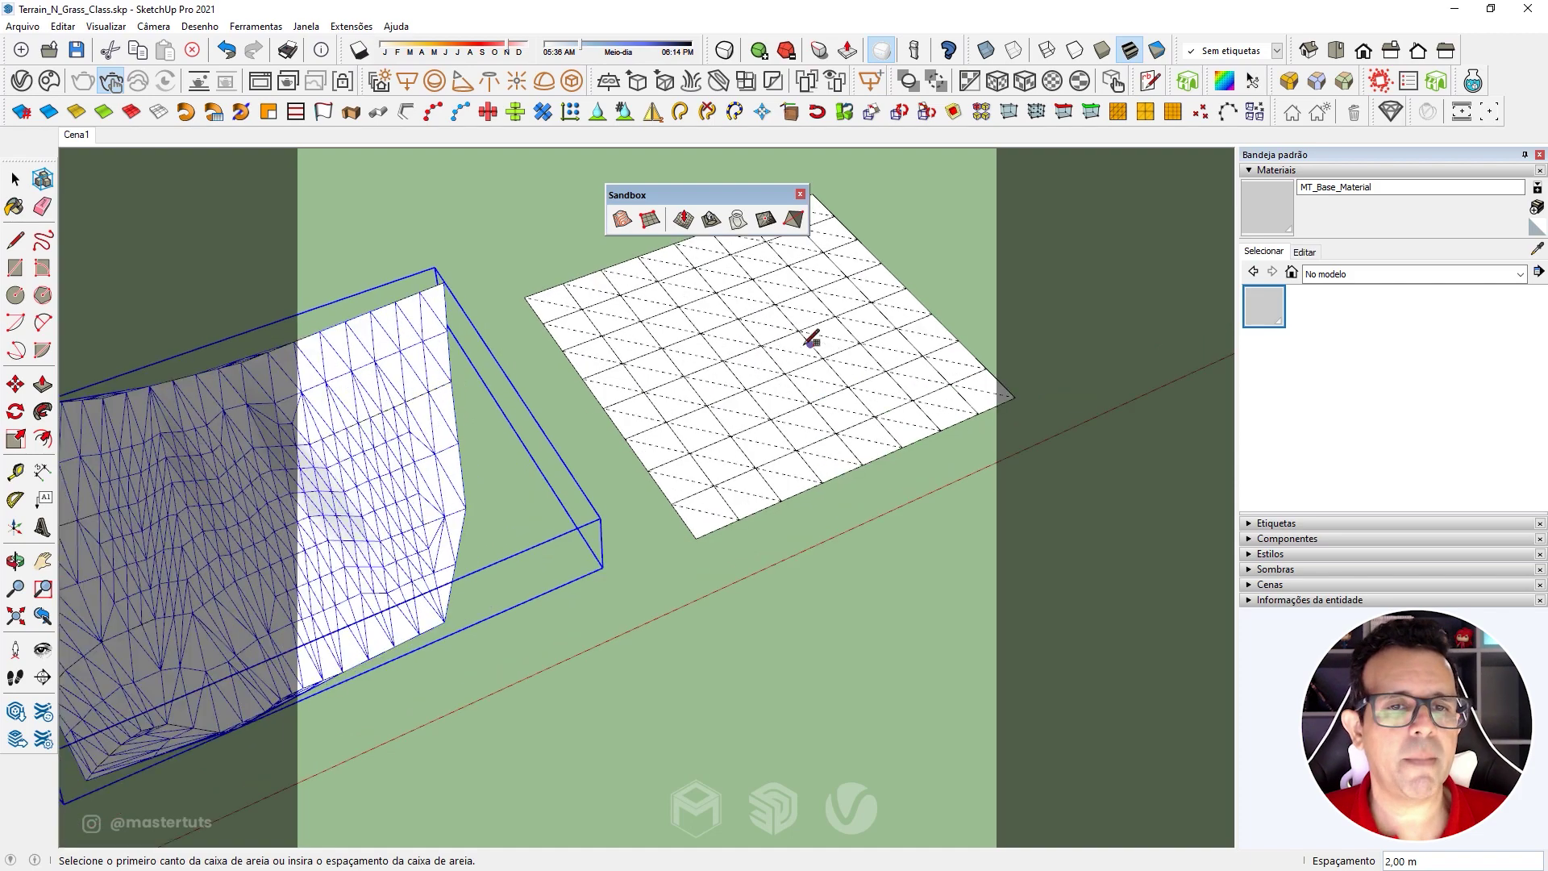
{"action": "middle_click_drag", "start_coordinate": [881, 374], "coordinate": [823, 501], "text": "shift"}
Open the flat grid for editing and raise two neighbouring points near its middle using Smoove with a 2 m radius
{"action": "key", "text": "space"}
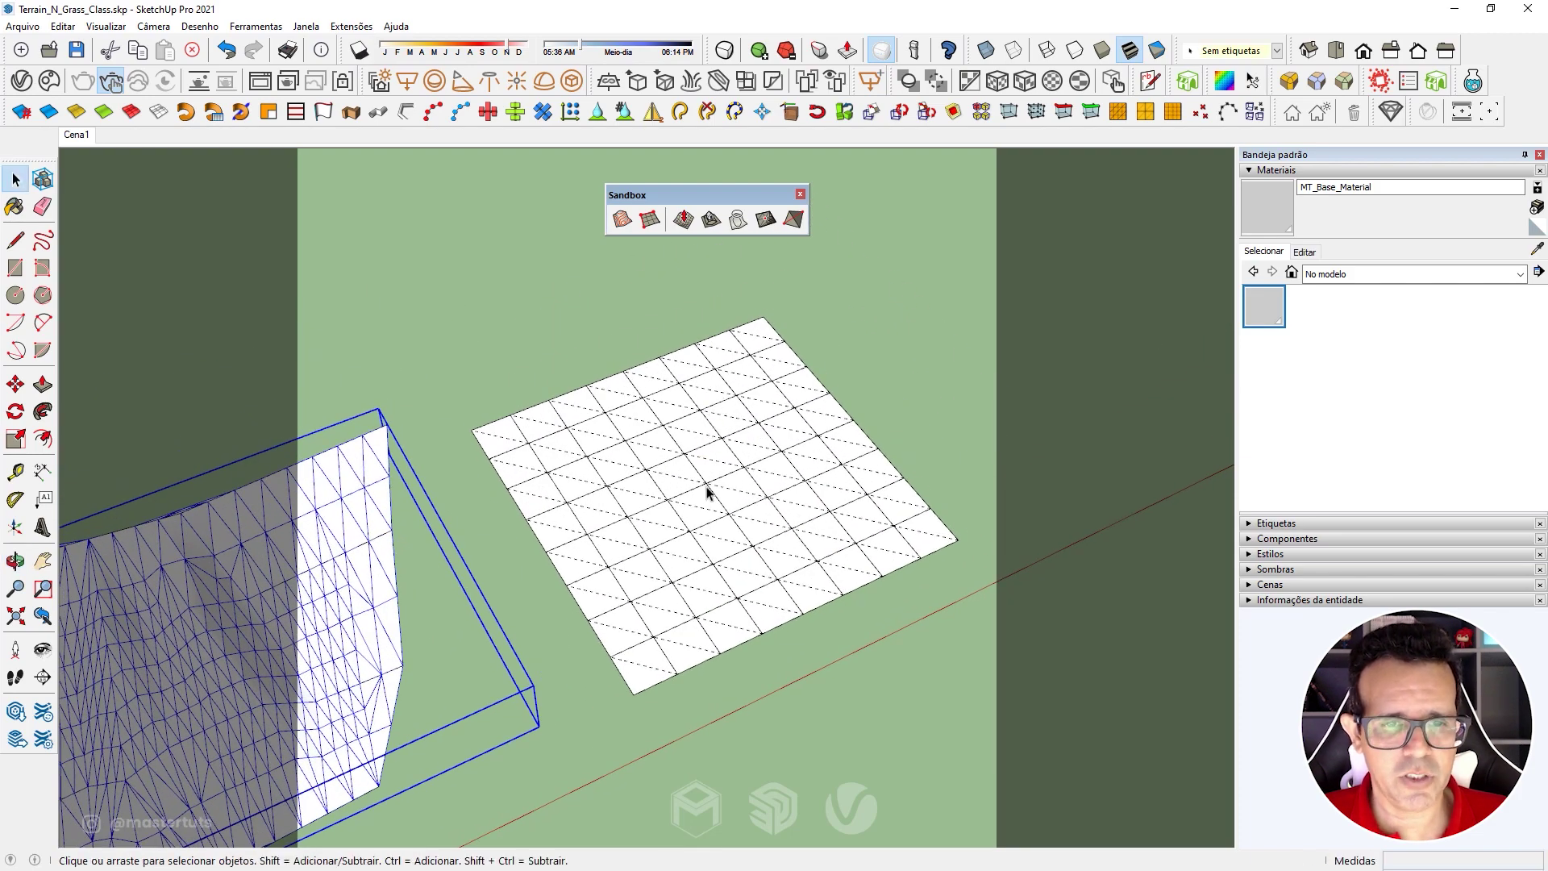
{"action": "left_click", "coordinate": [712, 482]}
{"action": "double_click", "coordinate": [729, 465]}
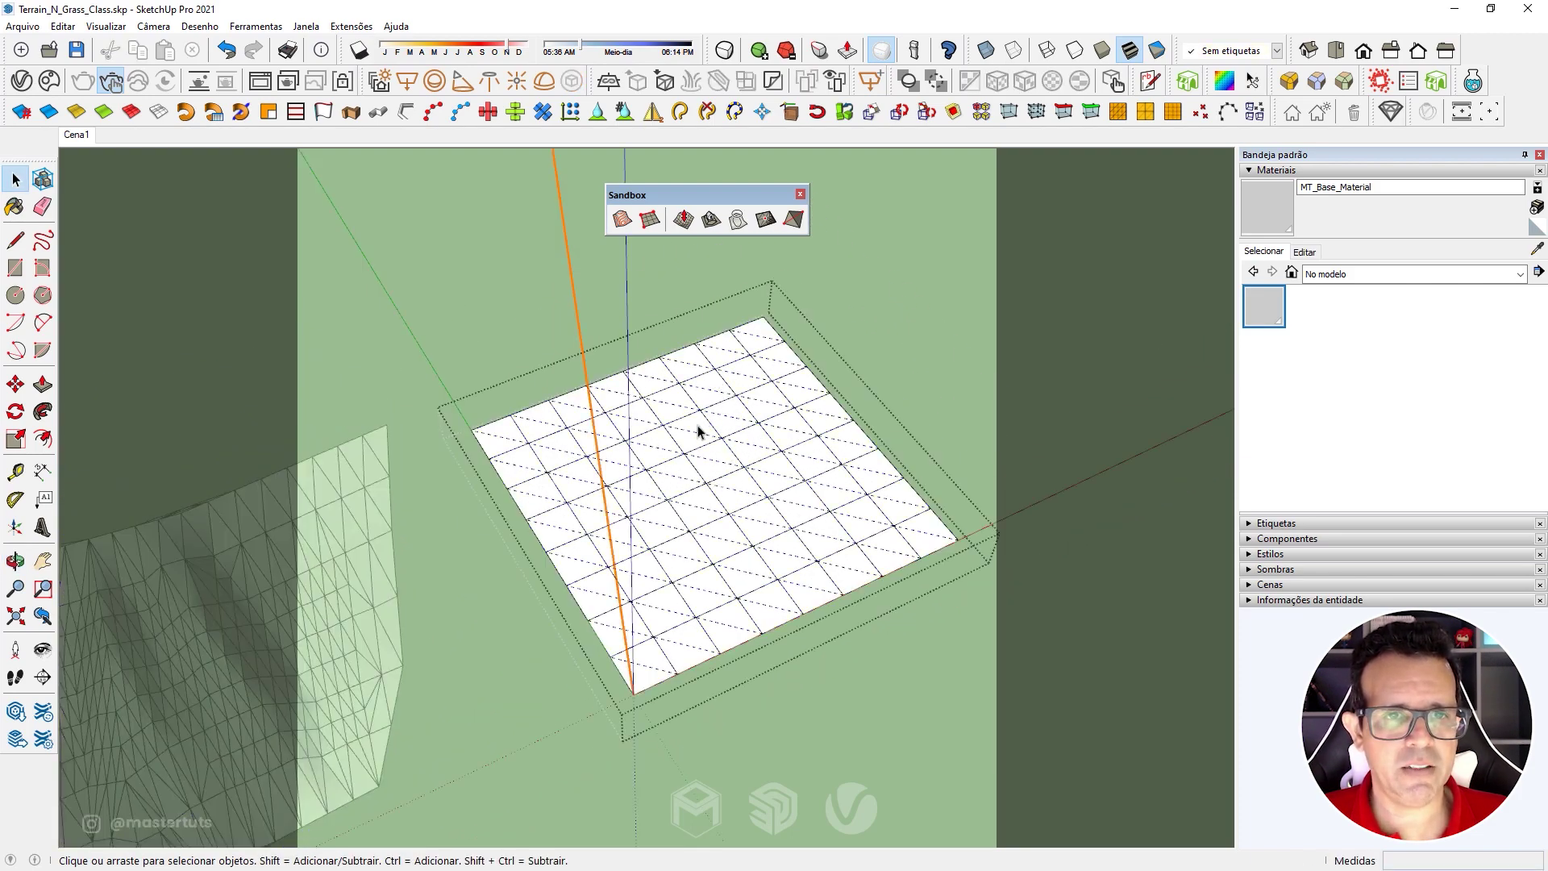
{"action": "left_click", "coordinate": [683, 220]}
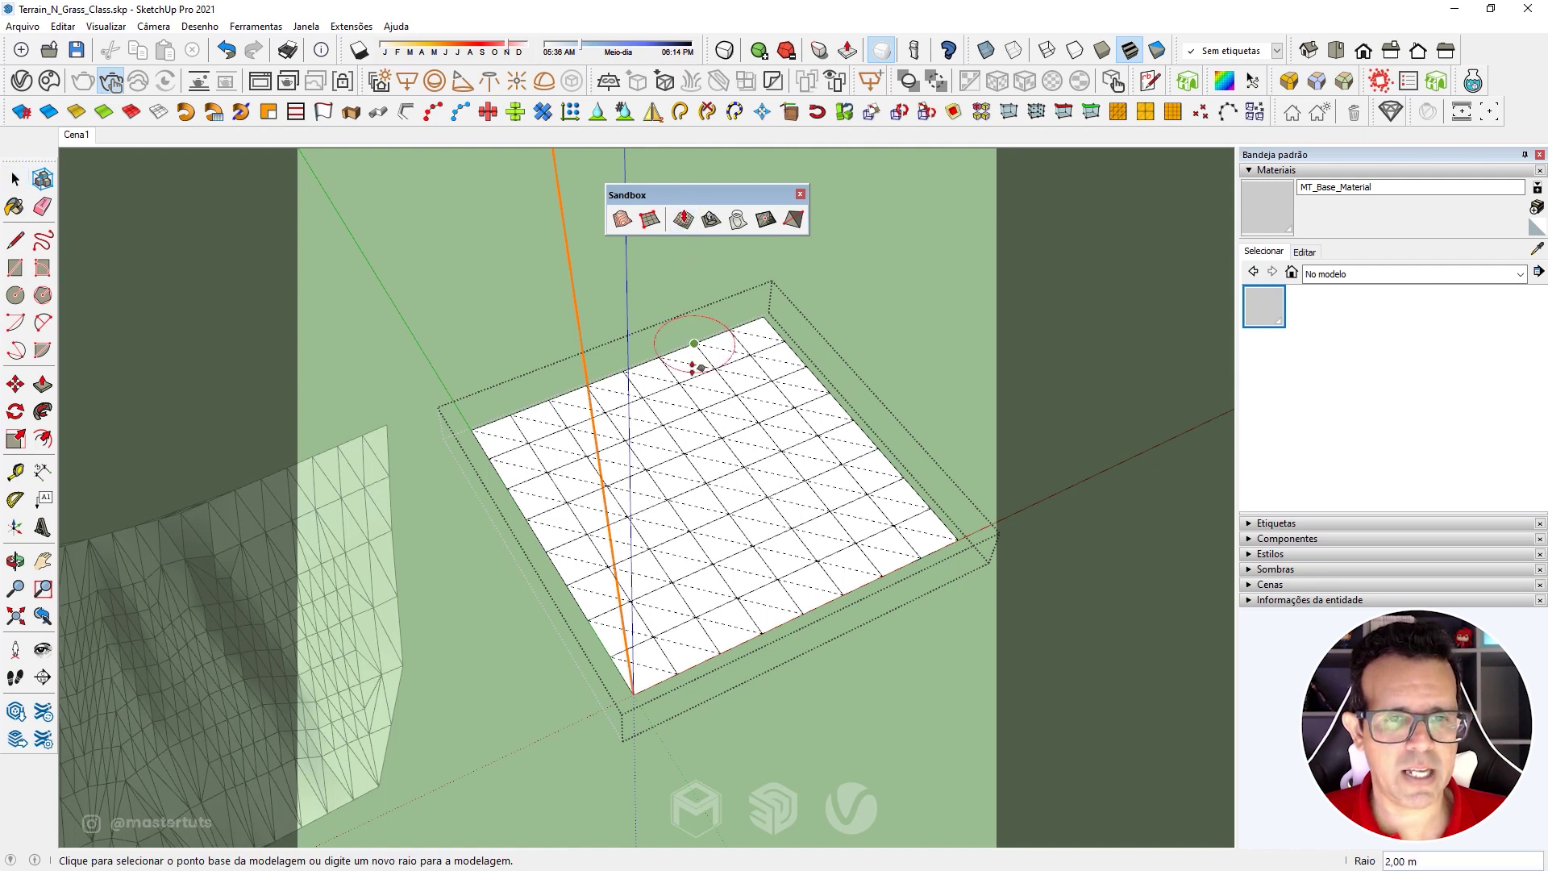
{"action": "left_click", "coordinate": [685, 452]}
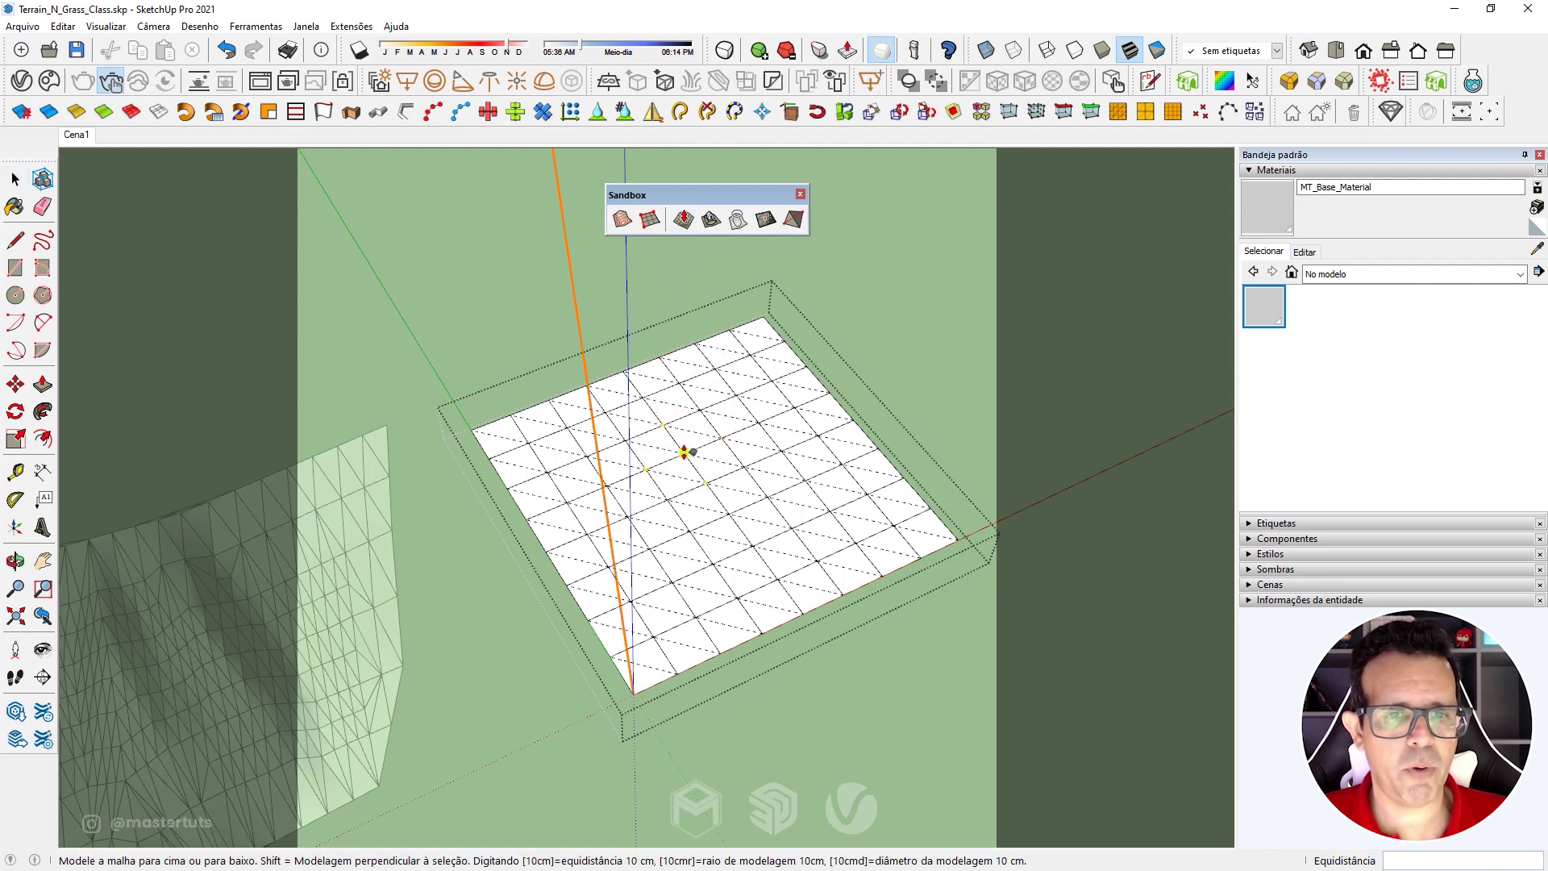
{"action": "left_click", "coordinate": [692, 428]}
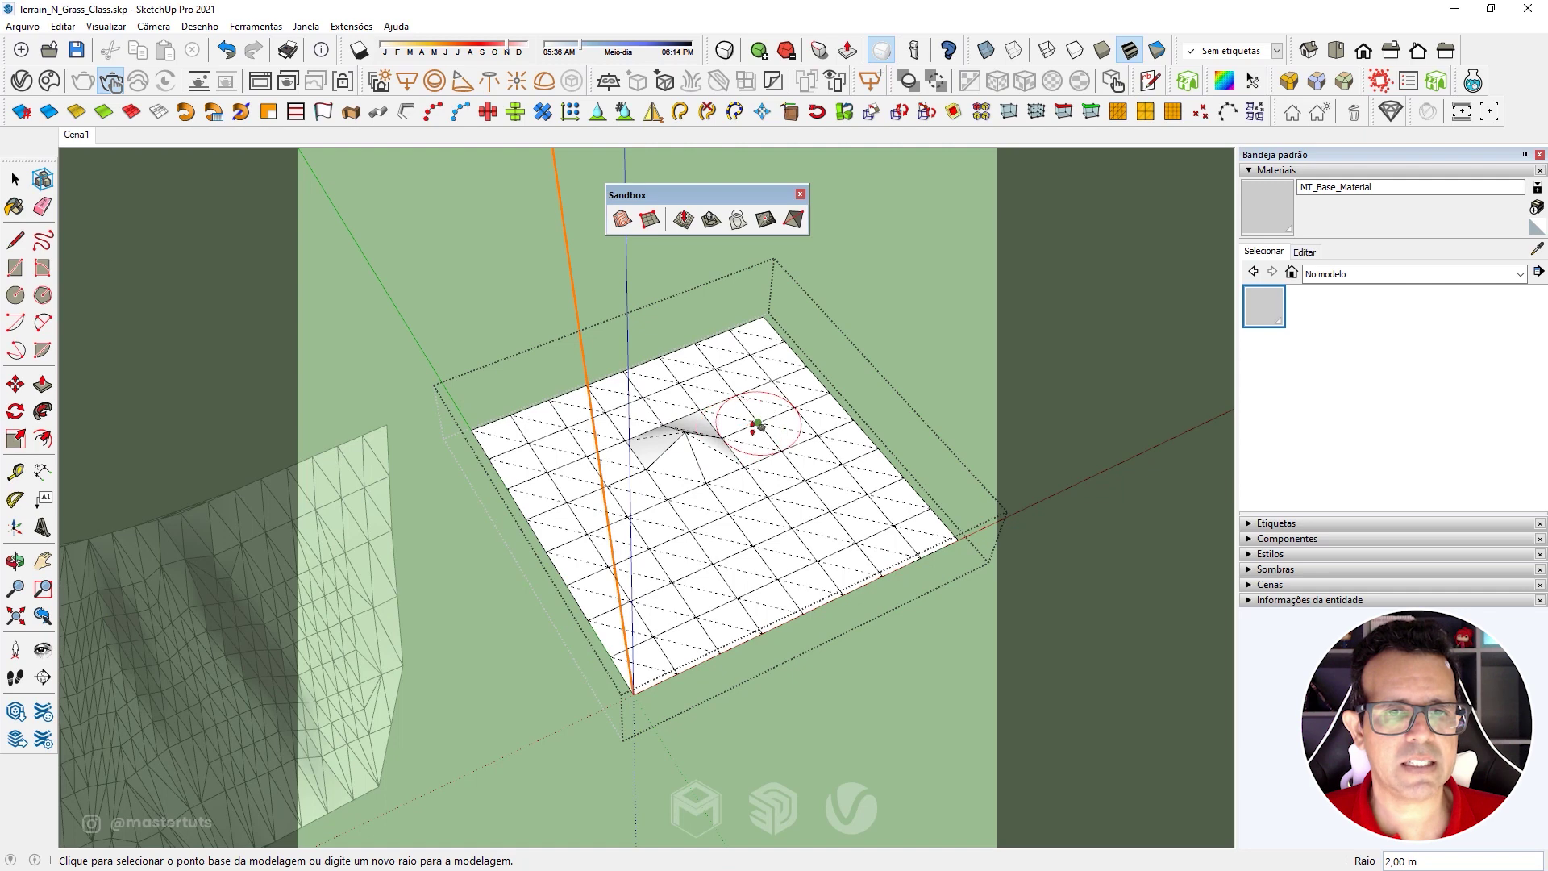
{"action": "left_click", "coordinate": [758, 422]}
{"action": "left_click", "coordinate": [758, 403]}
Set the Smoove radius to 10 m and raise a broad hill around a grid point beside the two peaks
{"action": "middle_click_drag", "start_coordinate": [750, 464], "coordinate": [809, 479]}
{"action": "scroll", "coordinate": [808, 479], "scroll_direction": "up", "scroll_amount": 2}
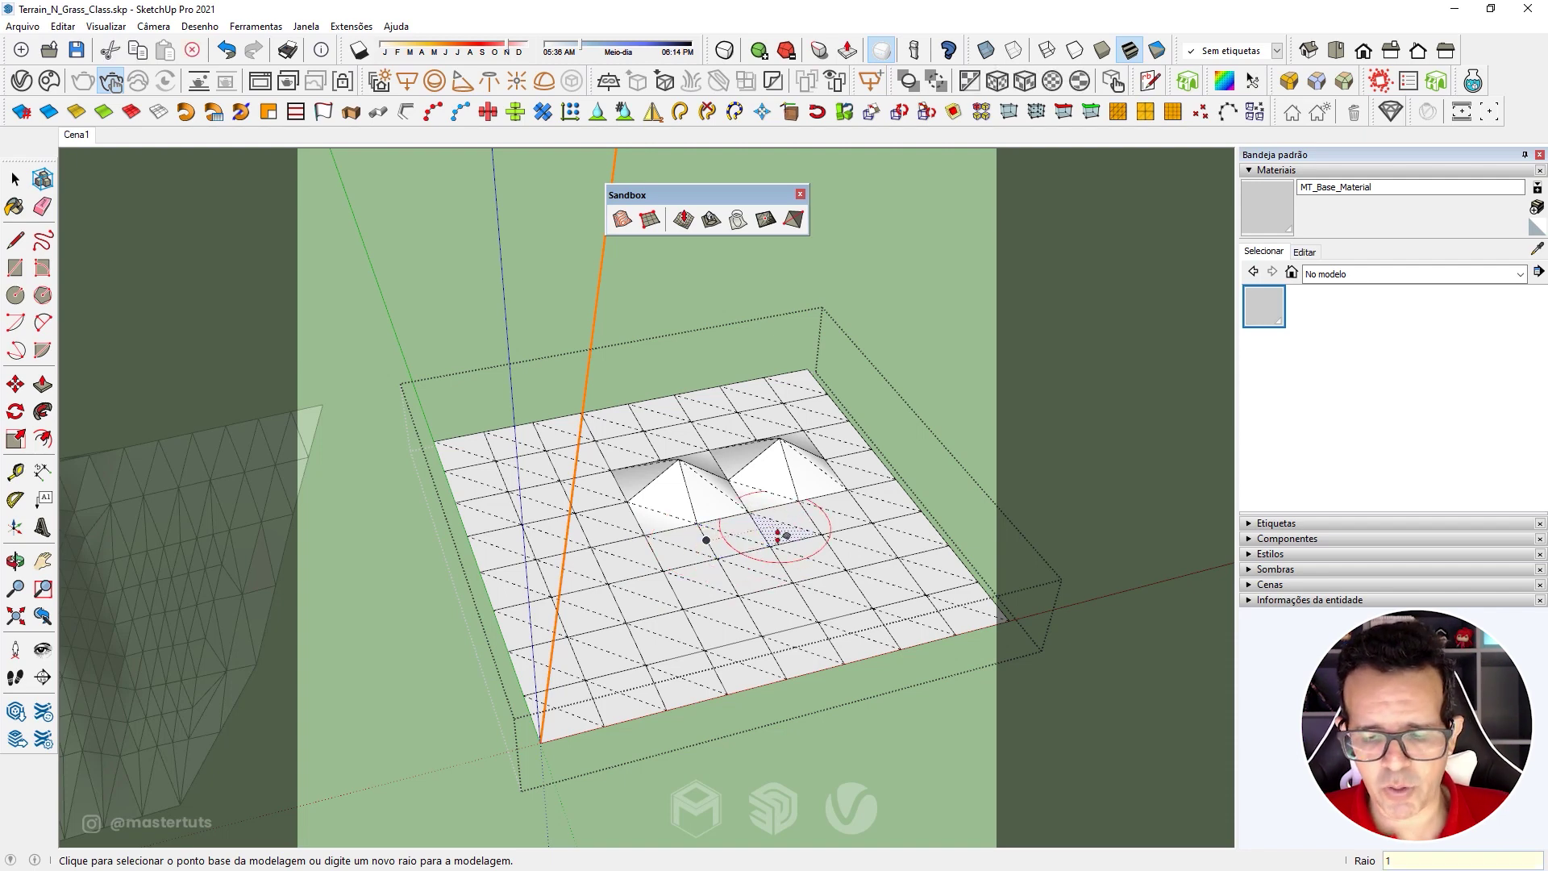
{"action": "type", "text": "75"}
{"action": "key", "text": "Return"}
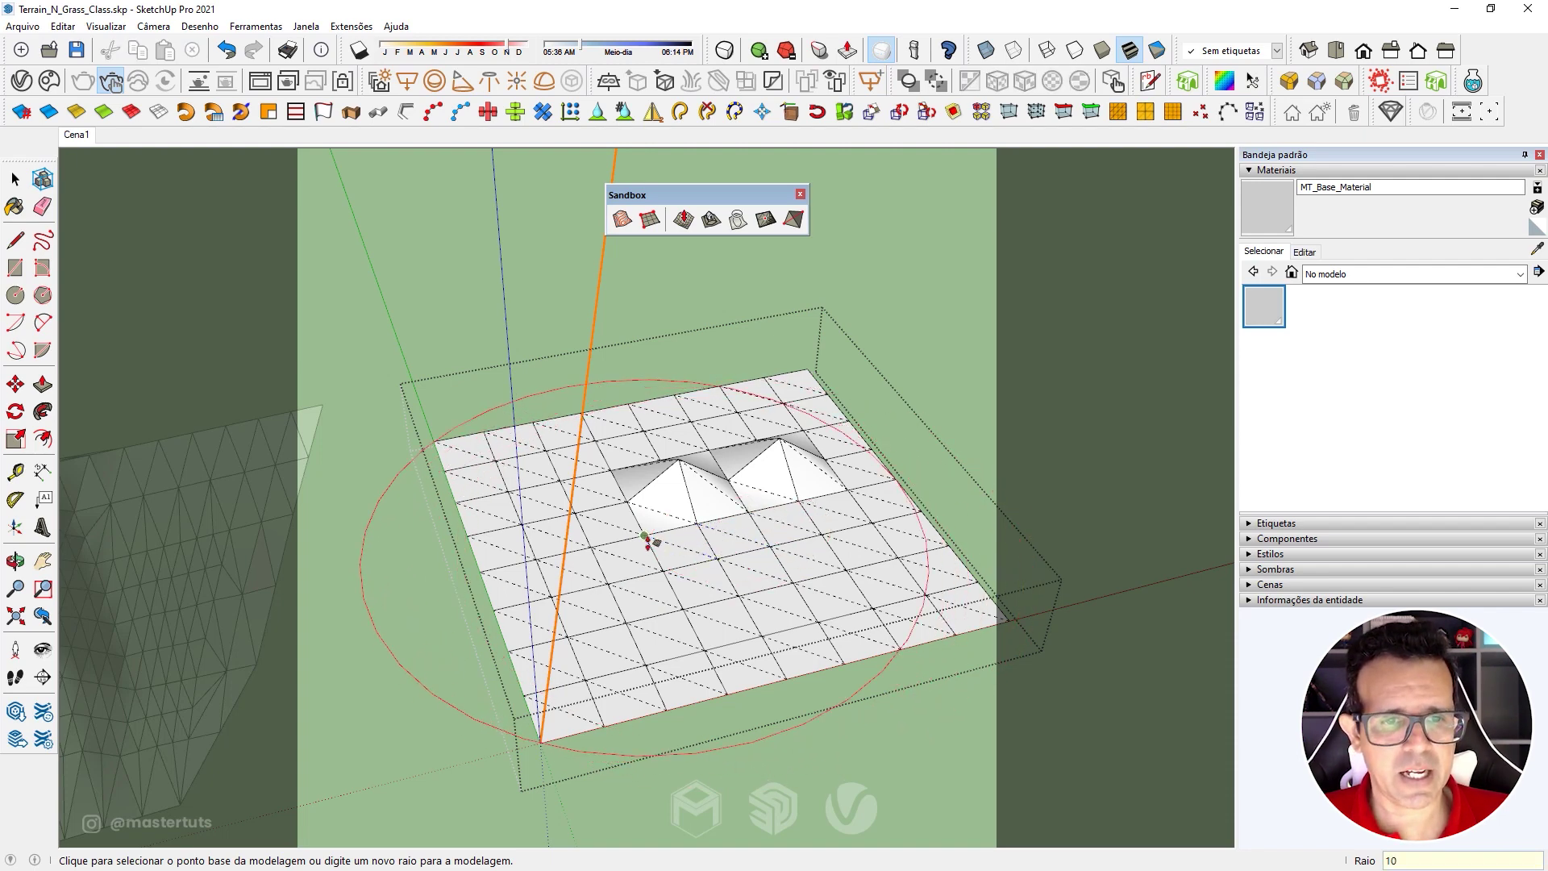
{"action": "left_click", "coordinate": [645, 536]}
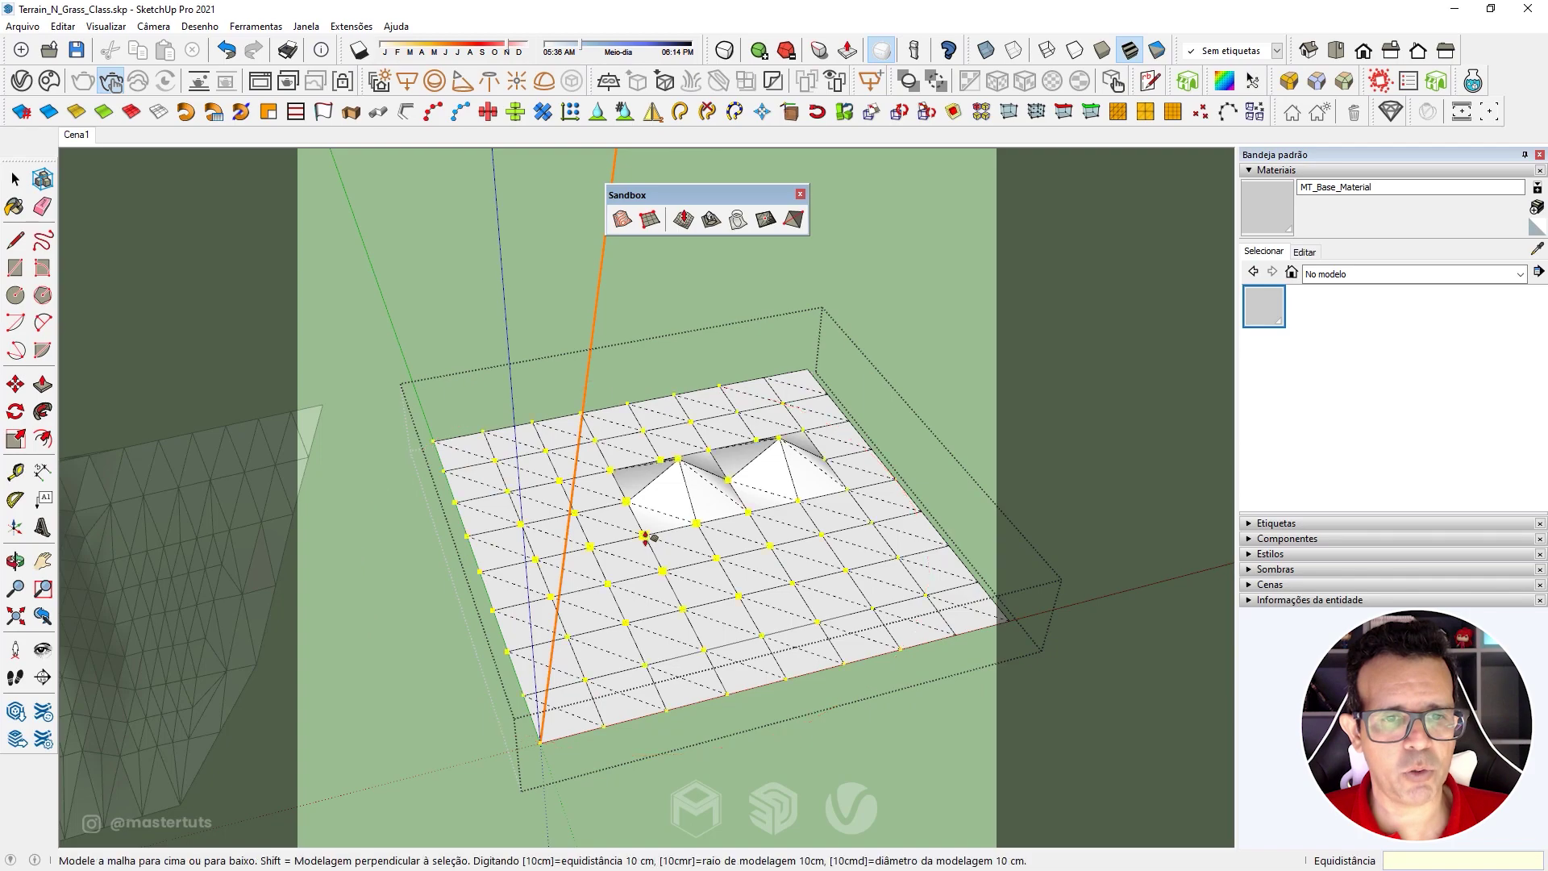
{"action": "left_click", "coordinate": [646, 459]}
{"action": "middle_click_drag", "start_coordinate": [646, 459], "coordinate": [779, 494]}
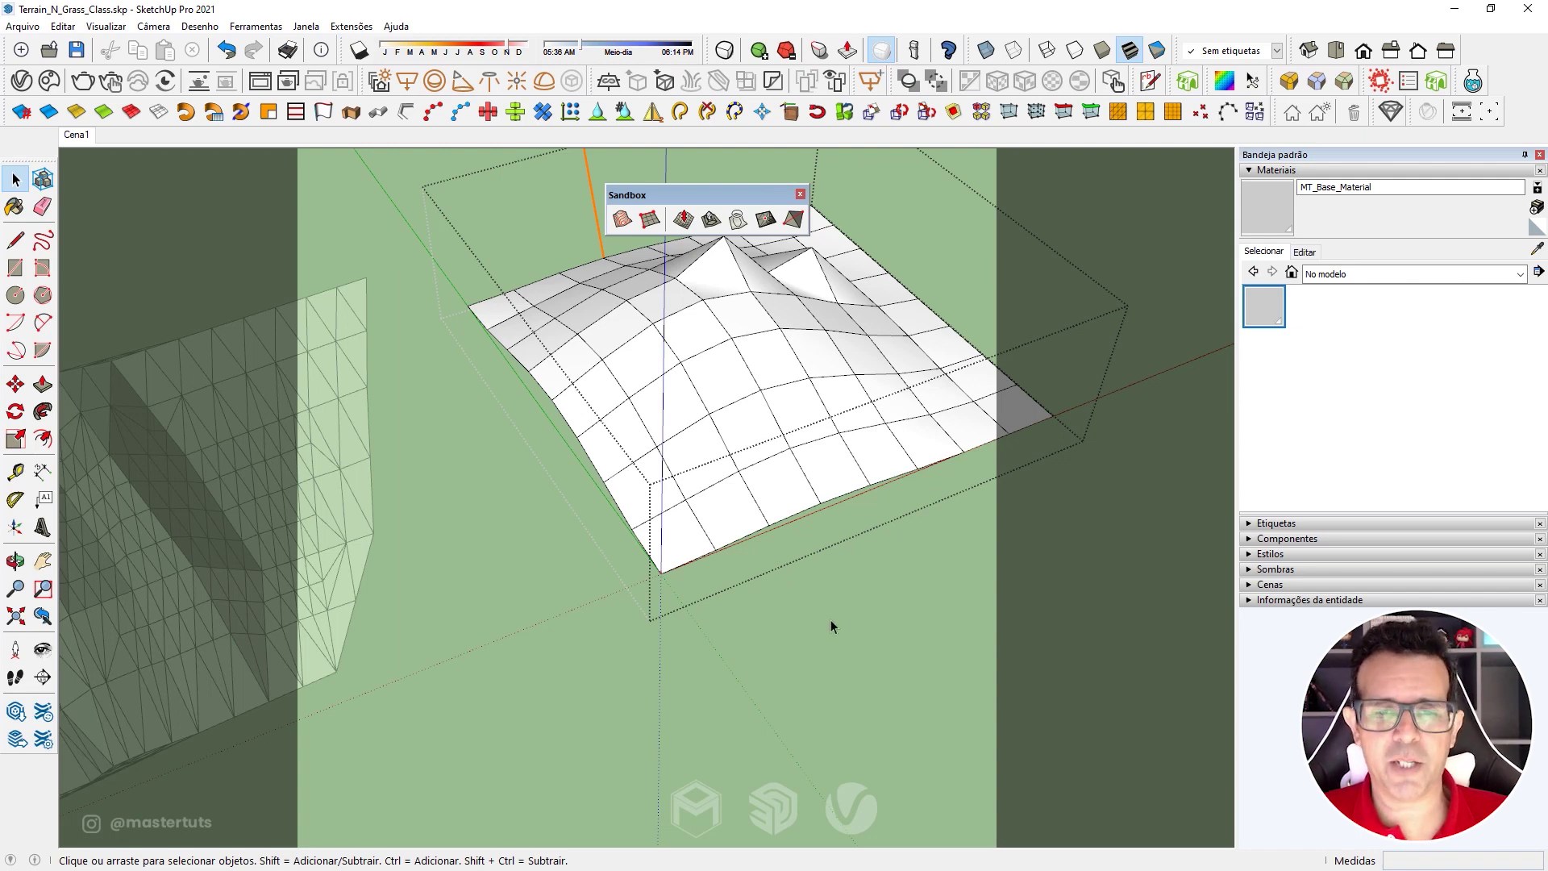
Finish editing the sculpted grid, then delete both the grid and the contour-based terrain
{"action": "left_click", "coordinate": [830, 620]}
{"action": "left_click", "coordinate": [784, 440]}
{"action": "scroll", "coordinate": [785, 440], "scroll_direction": "down", "scroll_amount": 5}
{"action": "key", "text": "Delete"}
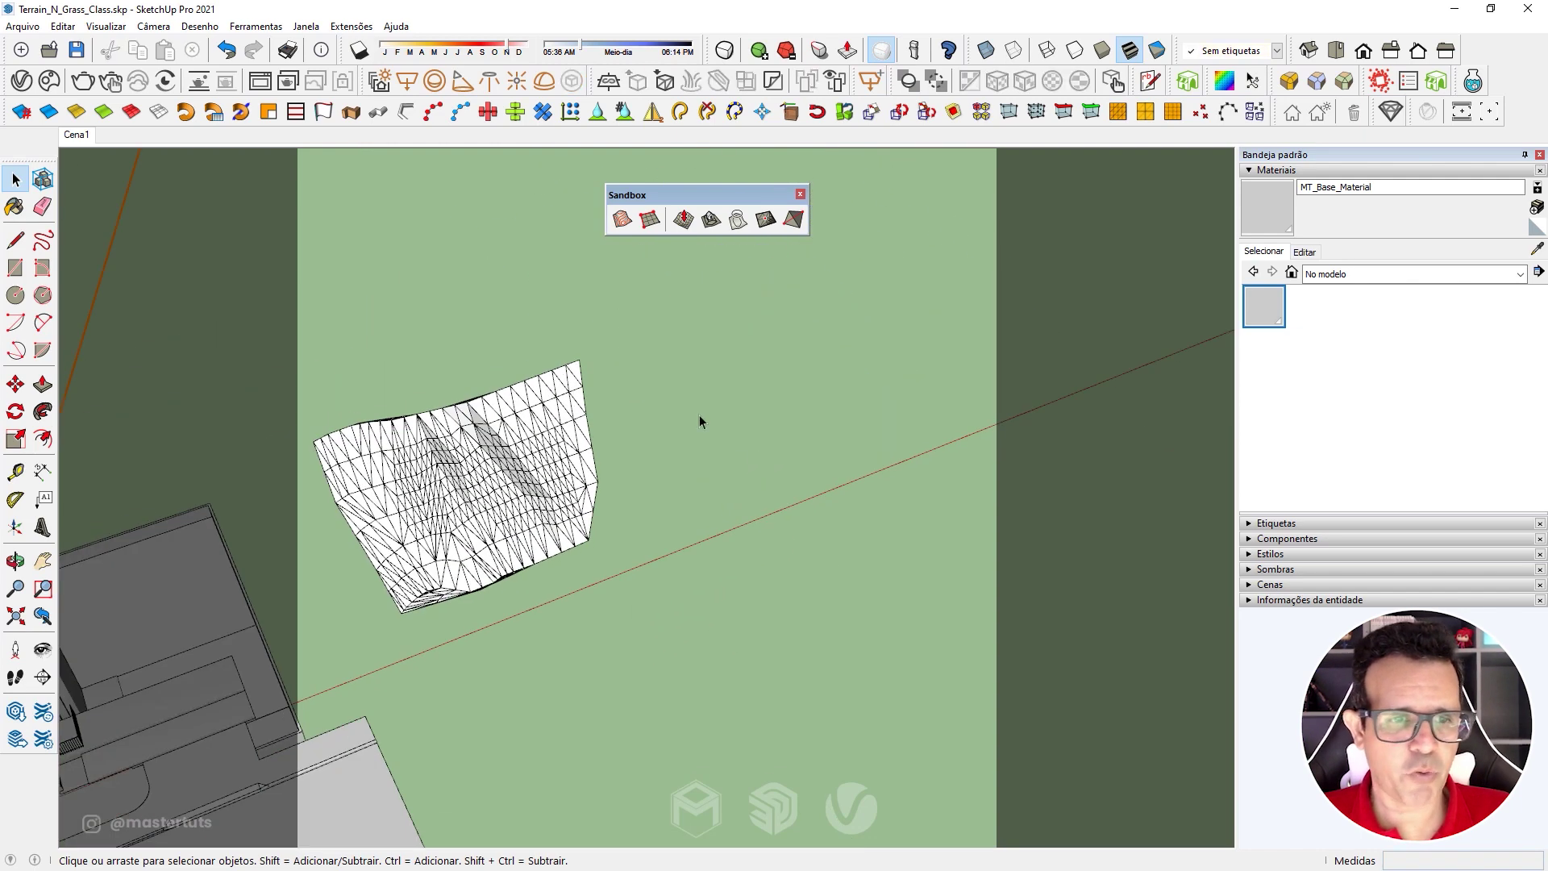
{"action": "left_click", "coordinate": [537, 504]}
{"action": "key", "text": "Delete"}
Open the nested group of the ground surface enclosed by the low wall at the house's front corner for editing
{"action": "middle_click_drag", "start_coordinate": [529, 535], "coordinate": [725, 536]}
{"action": "scroll", "coordinate": [725, 537], "scroll_direction": "up", "scroll_amount": 8}
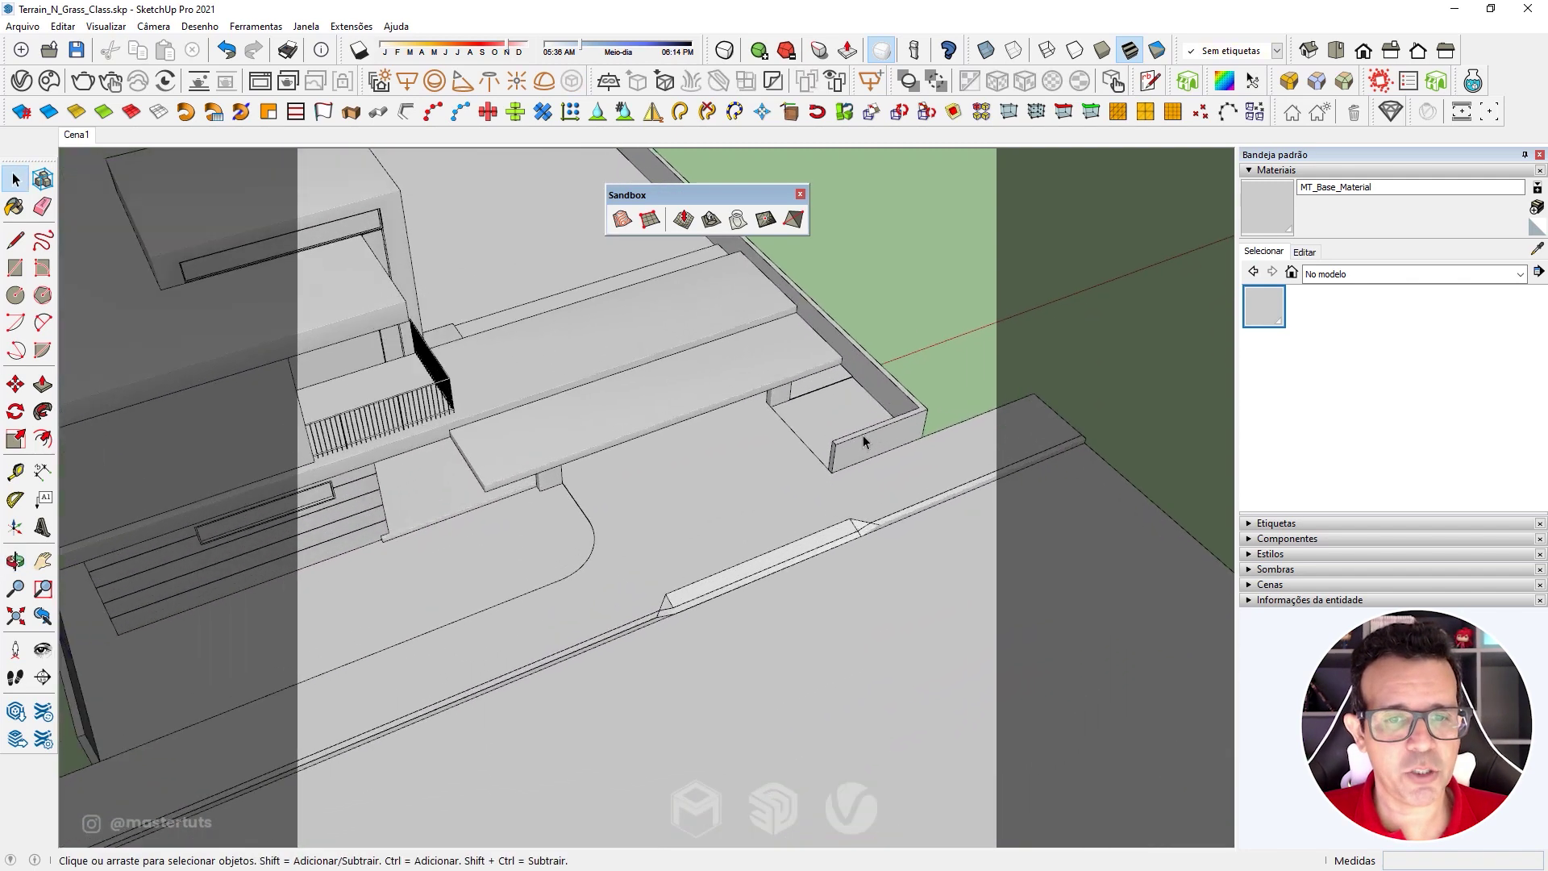
{"action": "scroll", "coordinate": [839, 425], "scroll_direction": "down", "scroll_amount": 3}
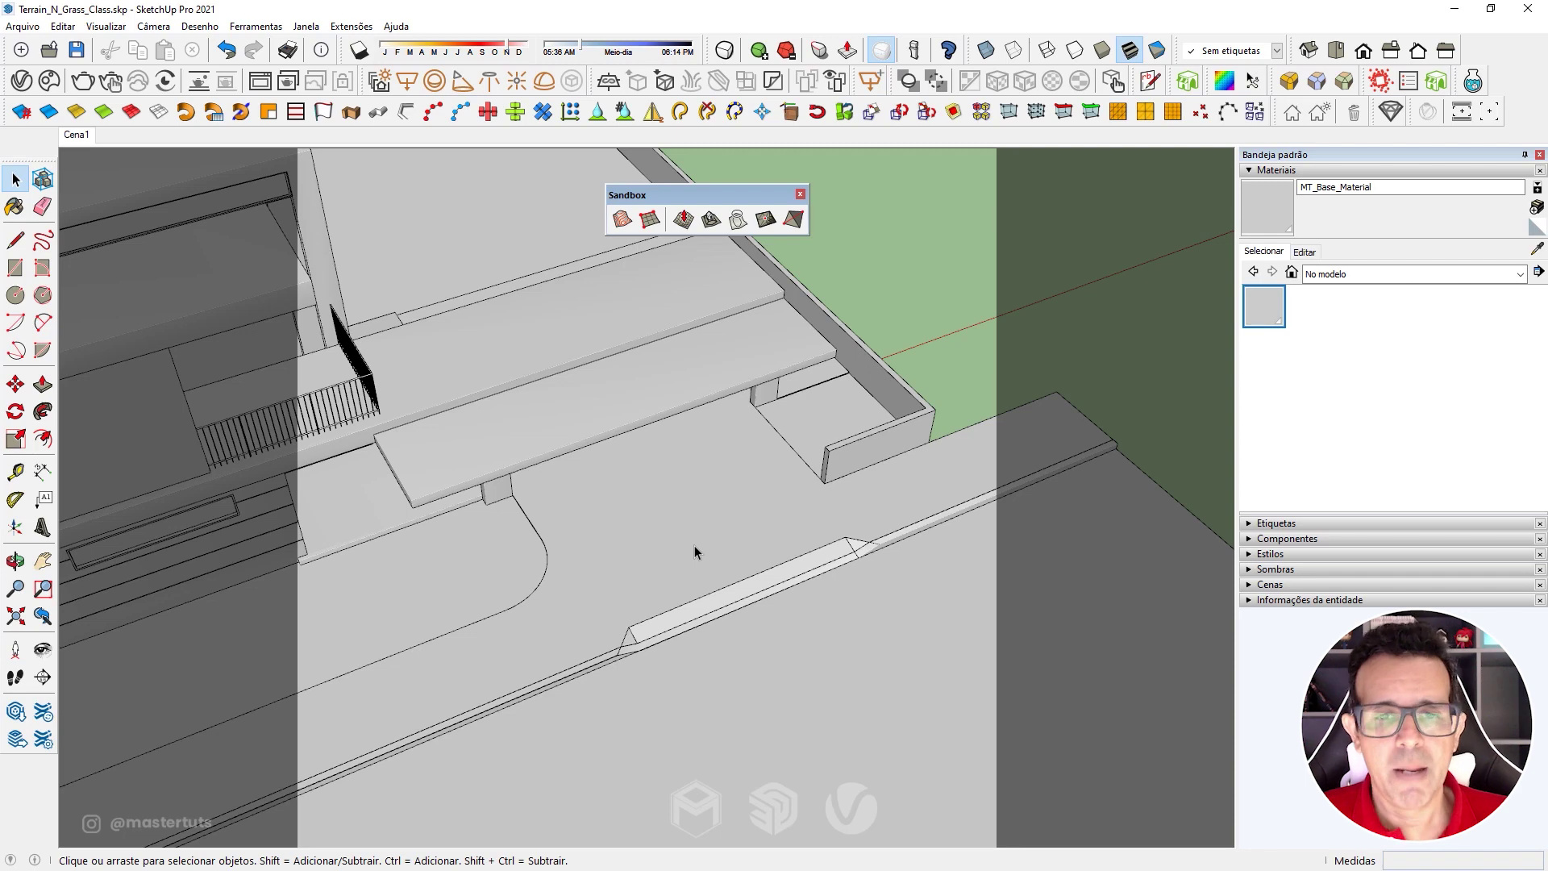
{"action": "left_click", "coordinate": [822, 419]}
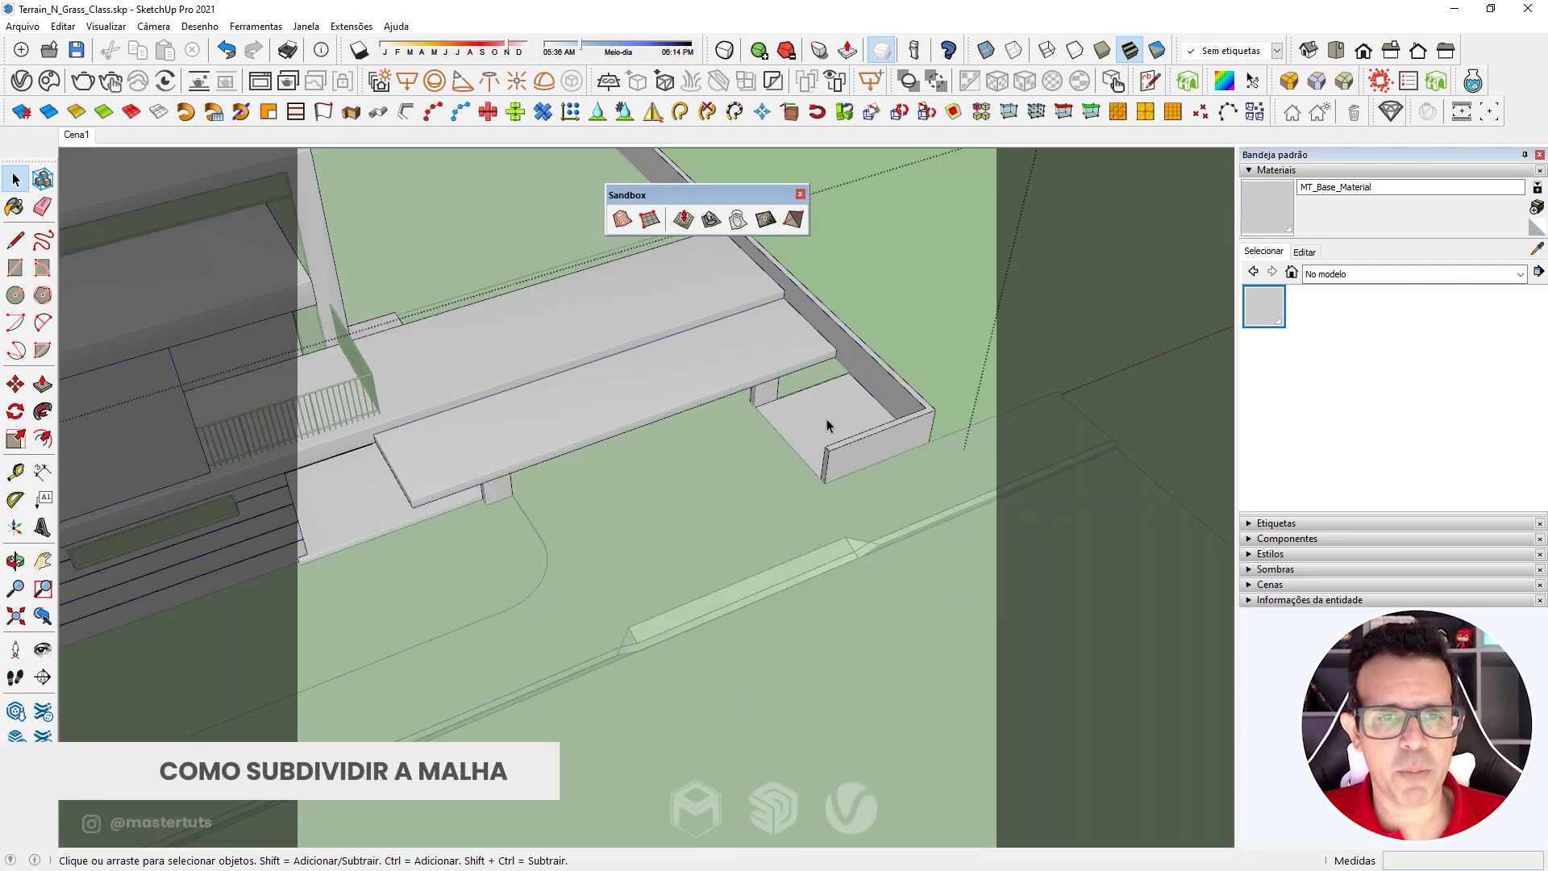
{"action": "scroll", "coordinate": [826, 419], "scroll_direction": "up", "scroll_amount": 2}
{"action": "double_click", "coordinate": [833, 425]}
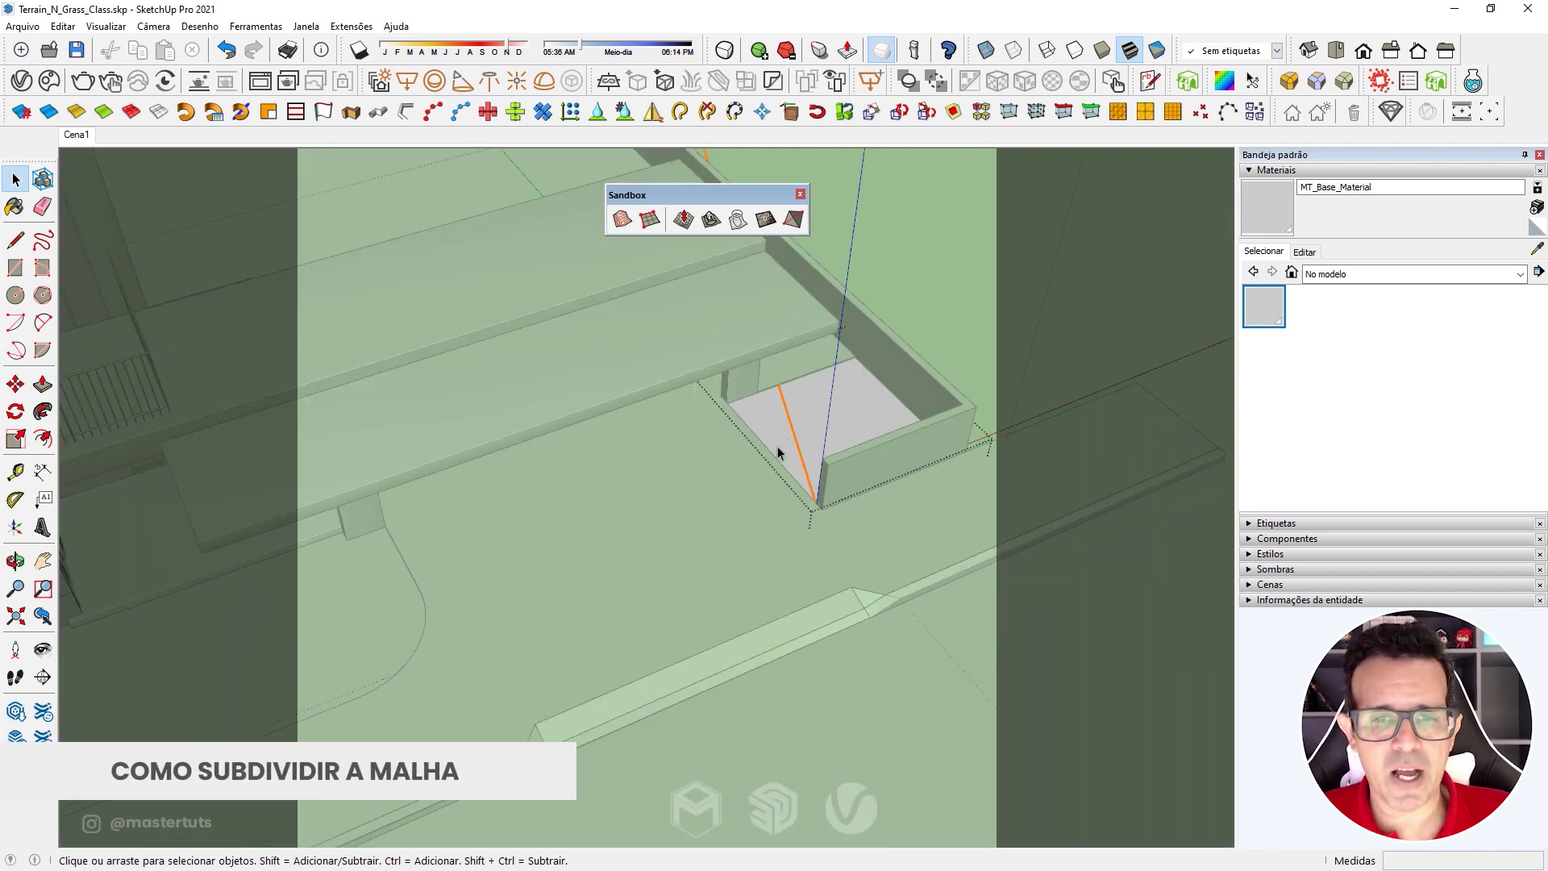
Try to subdivide the undivided four-sided ground face with the Add Detail tool
{"action": "middle_click_drag", "start_coordinate": [853, 390], "coordinate": [687, 436]}
{"action": "scroll", "coordinate": [868, 424], "scroll_direction": "up", "scroll_amount": 5}
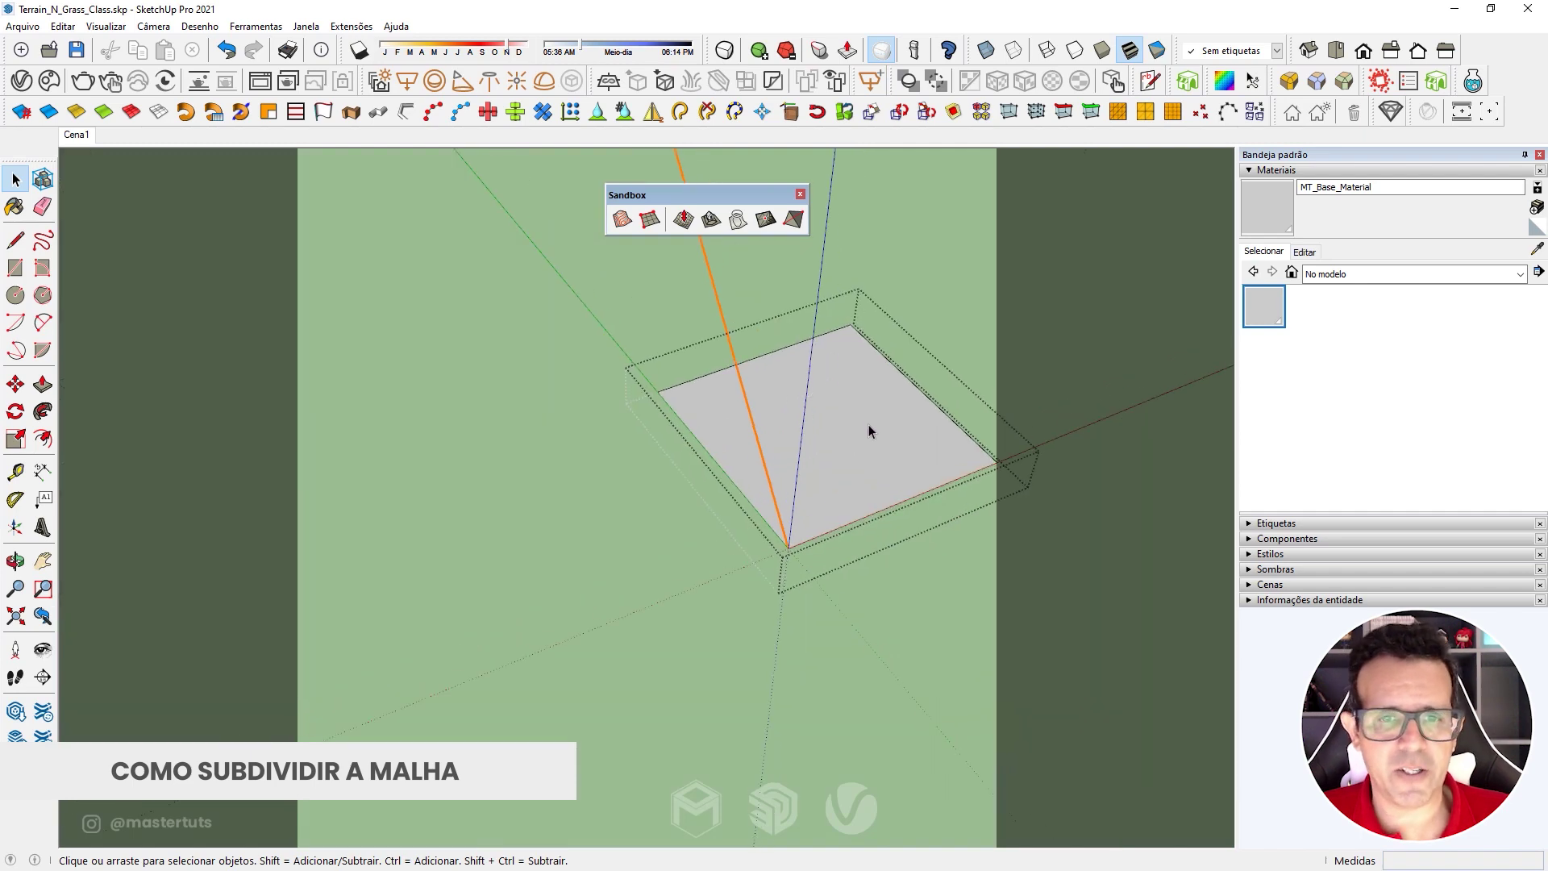
{"action": "scroll", "coordinate": [797, 465], "scroll_direction": "up", "scroll_amount": 1}
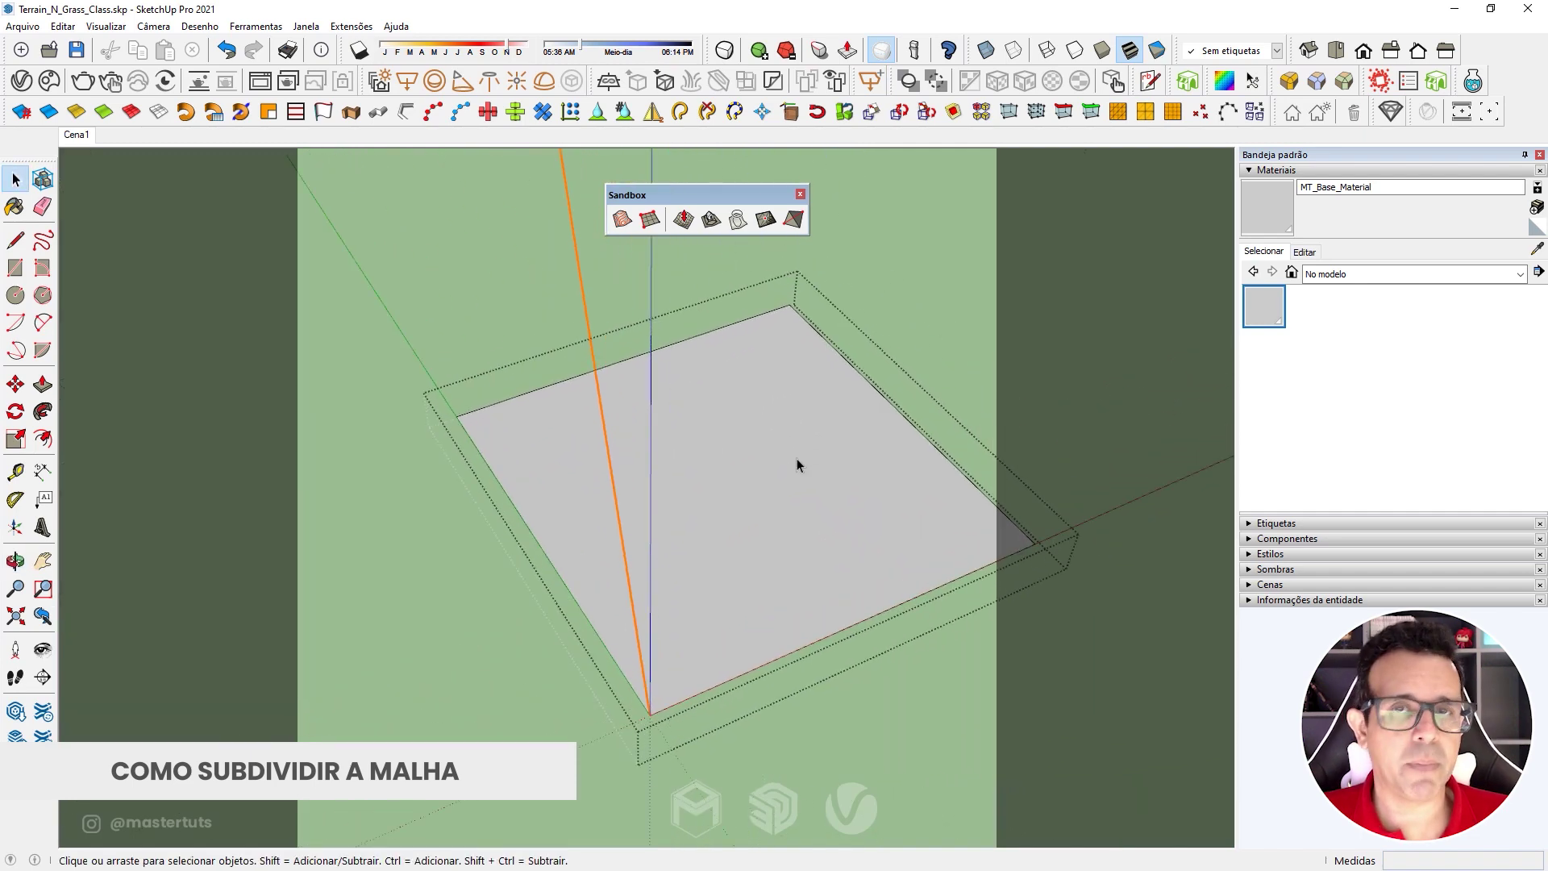
{"action": "middle_click_drag", "start_coordinate": [796, 462], "coordinate": [529, 462]}
{"action": "left_click", "coordinate": [792, 498]}
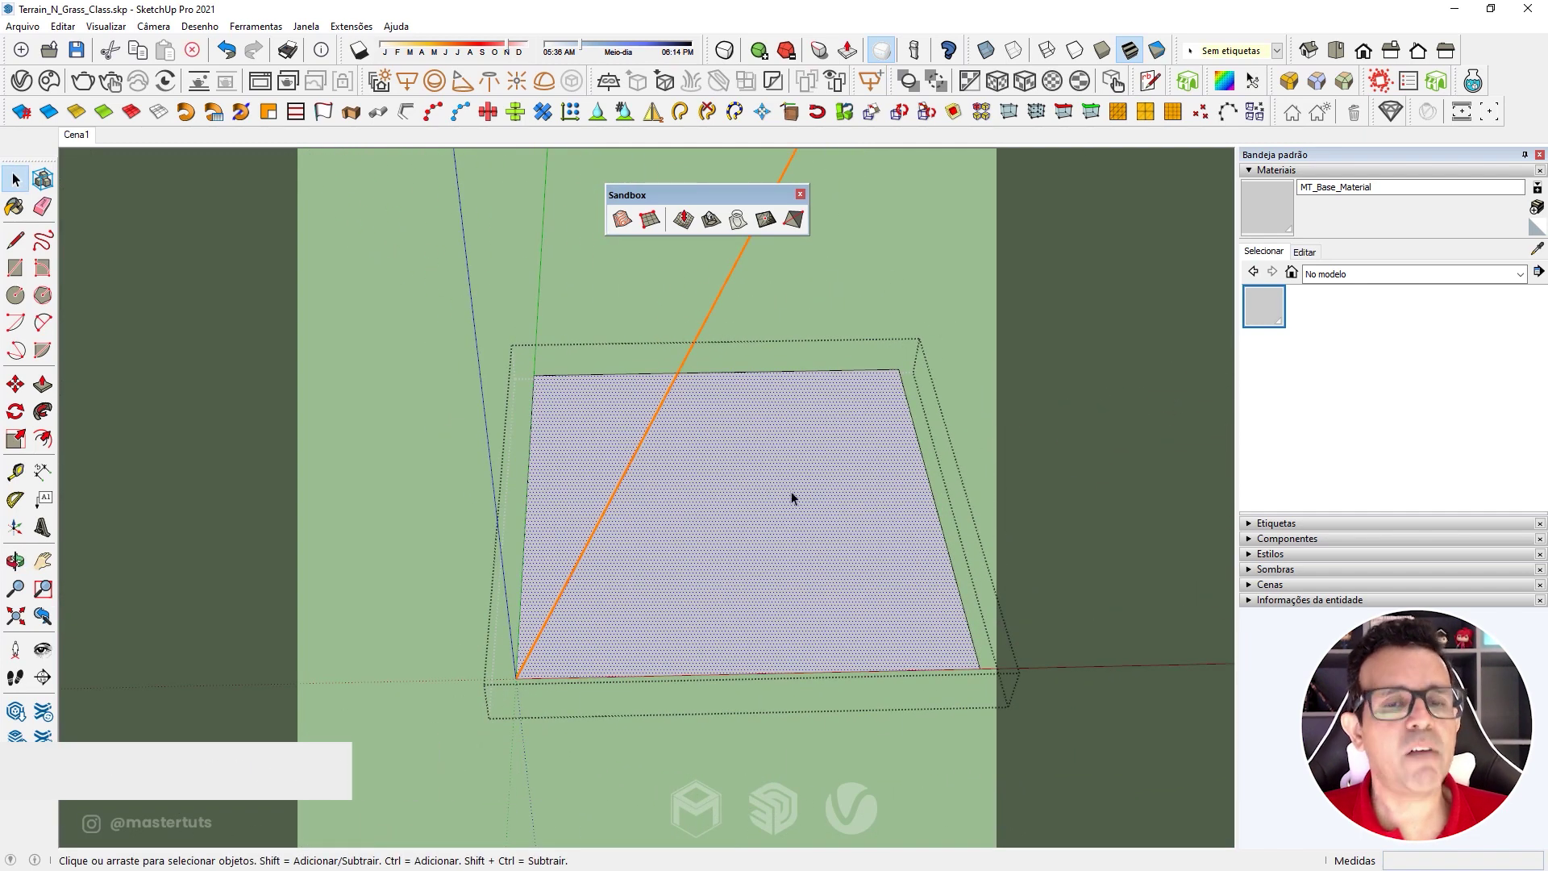
{"action": "middle_click_drag", "start_coordinate": [791, 498], "coordinate": [764, 400]}
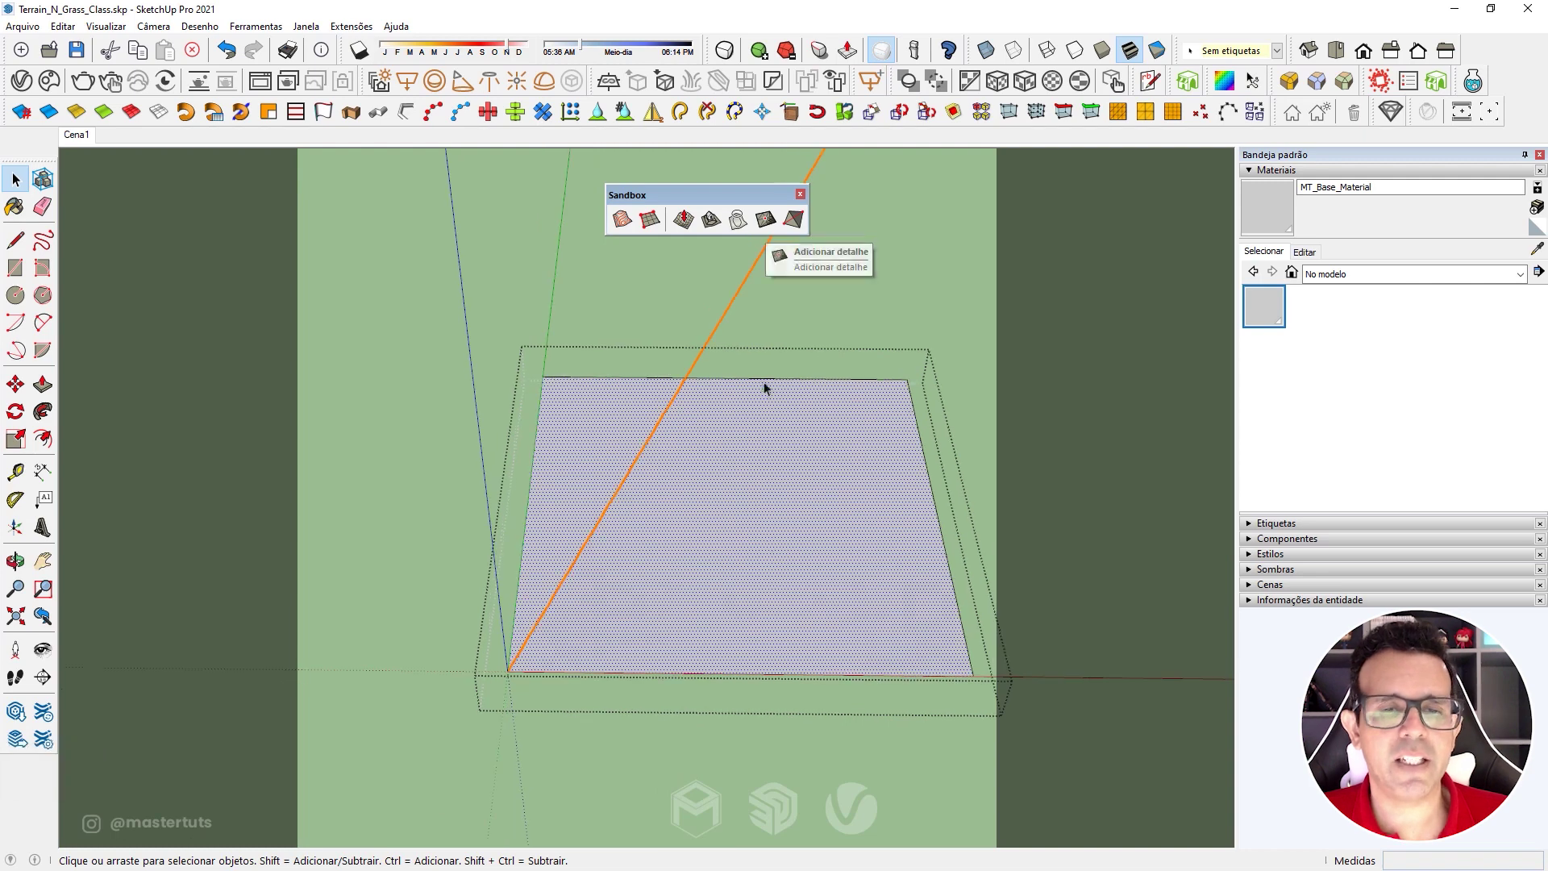
{"action": "left_click", "coordinate": [766, 219]}
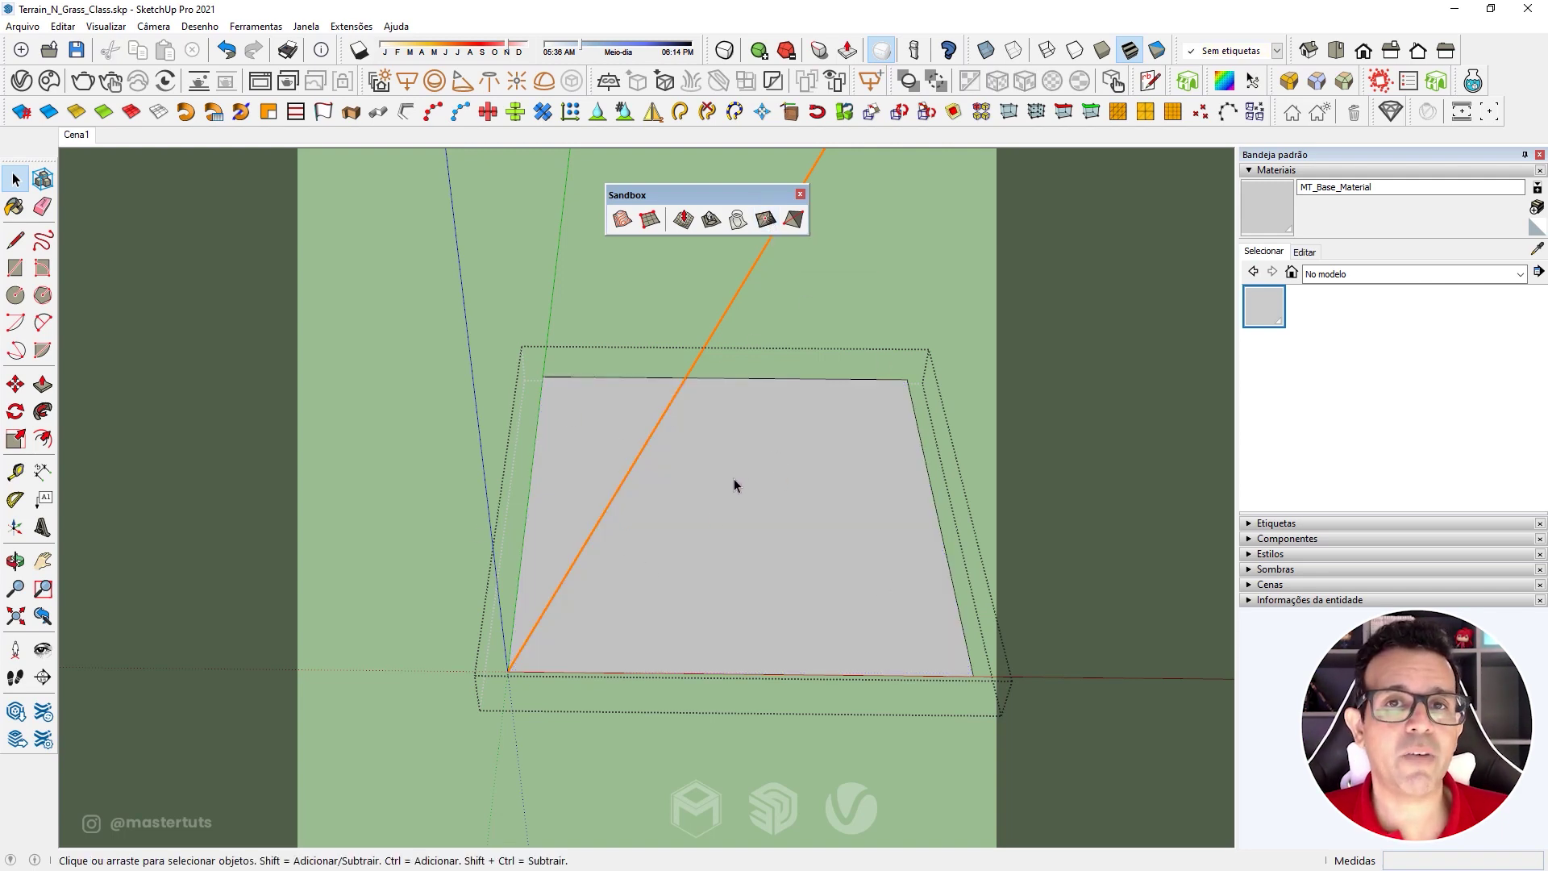
Draw a diagonal line between opposite corners of the four-sided ground face
{"action": "key", "text": "l"}
{"action": "left_click", "coordinate": [507, 671]}
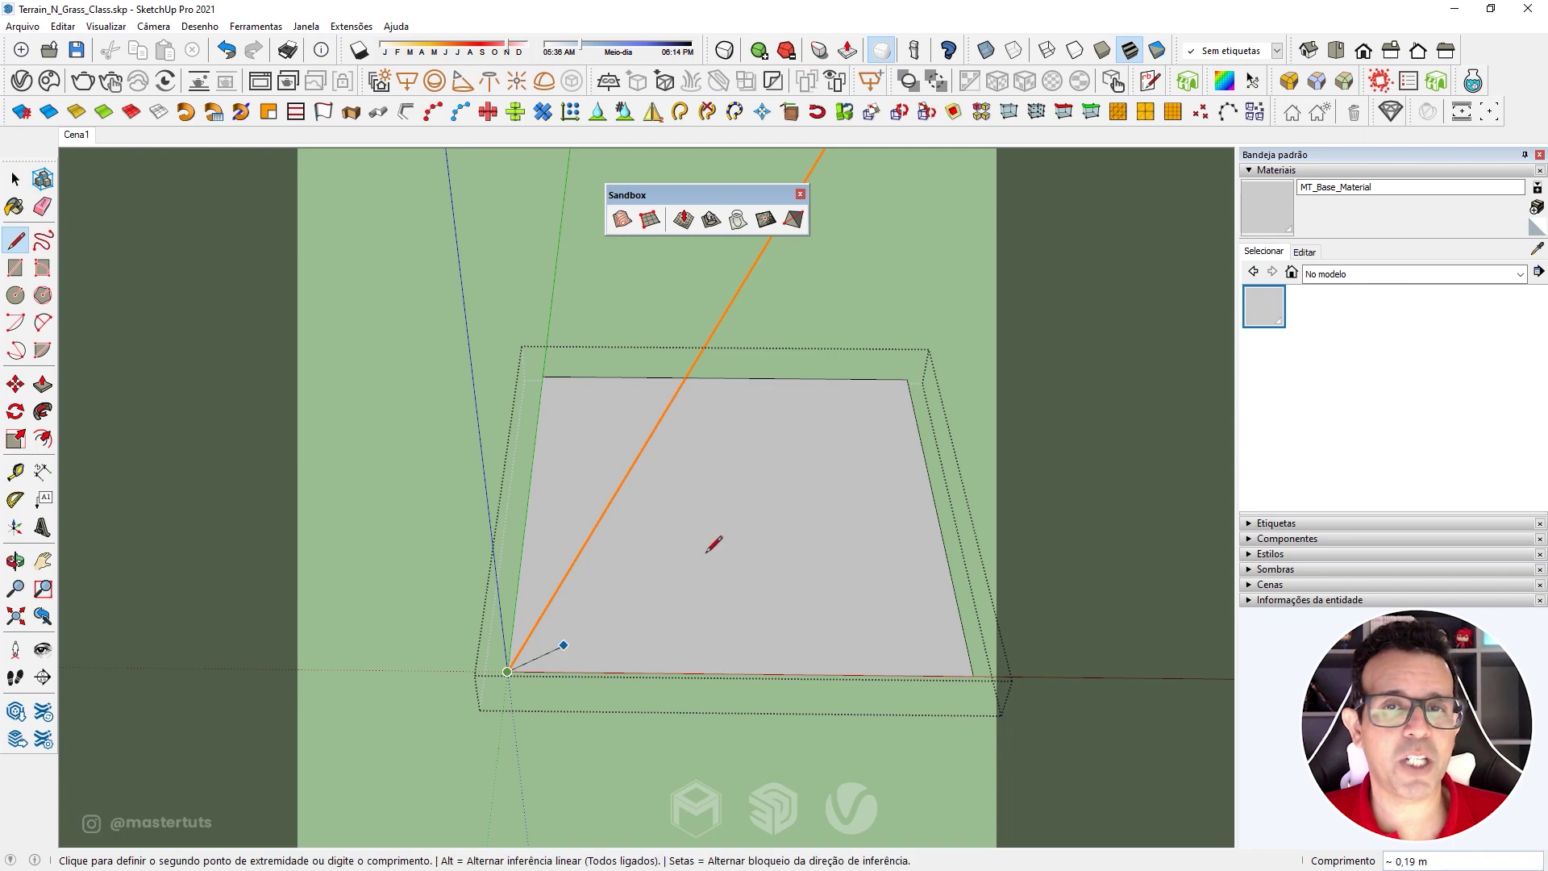
{"action": "left_click", "coordinate": [909, 380]}
{"action": "key", "text": "space"}
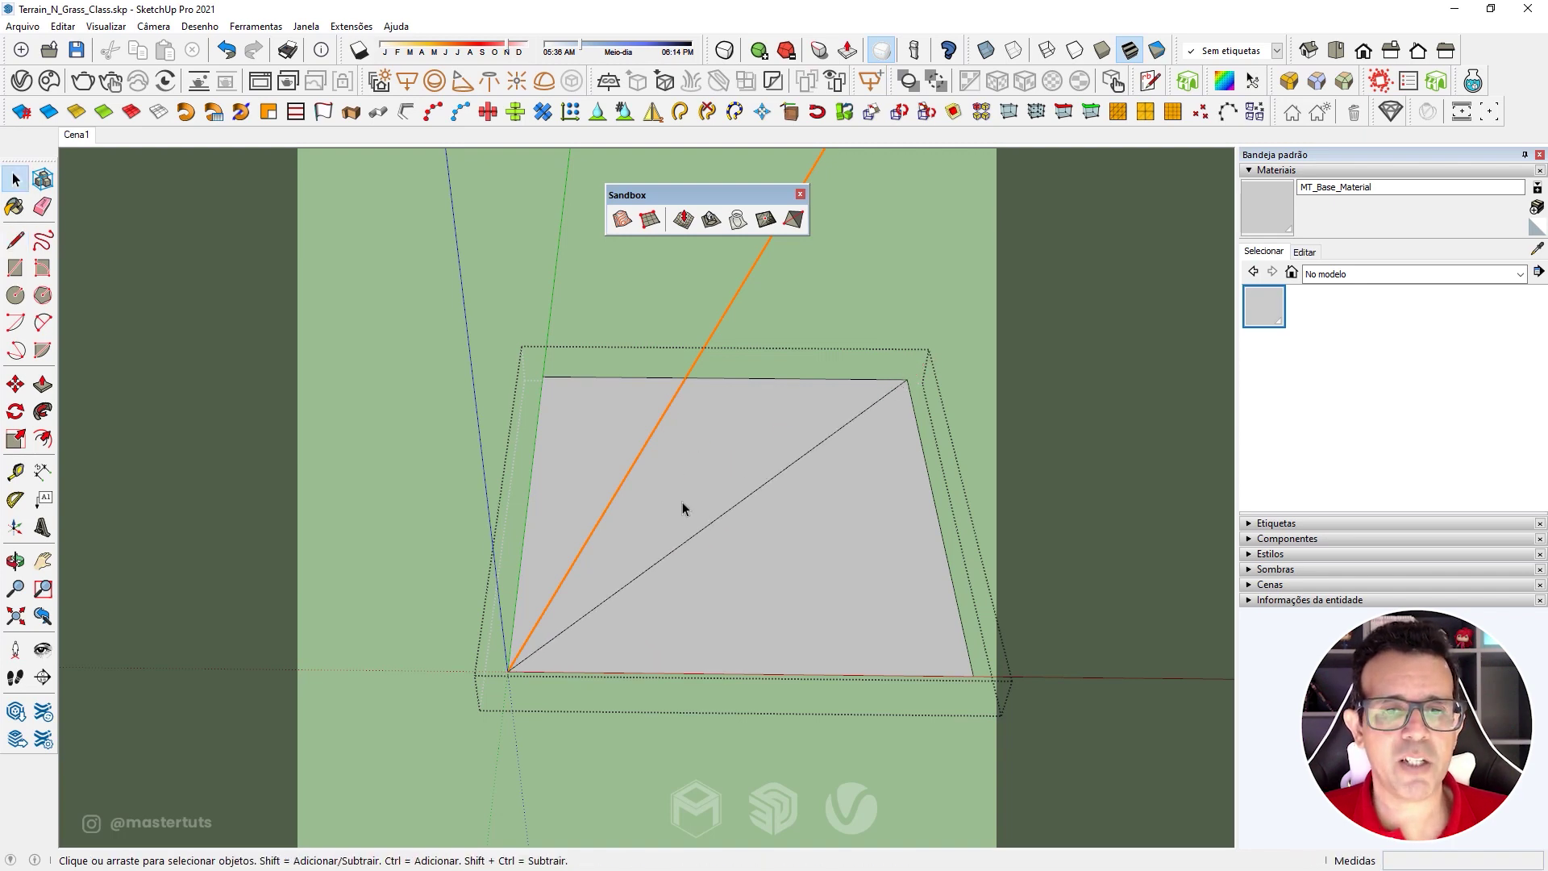
Subdivide the whole triangulated ground surface three times with Add Detail
{"action": "triple_click", "coordinate": [786, 543]}
{"action": "left_click", "coordinate": [765, 218]}
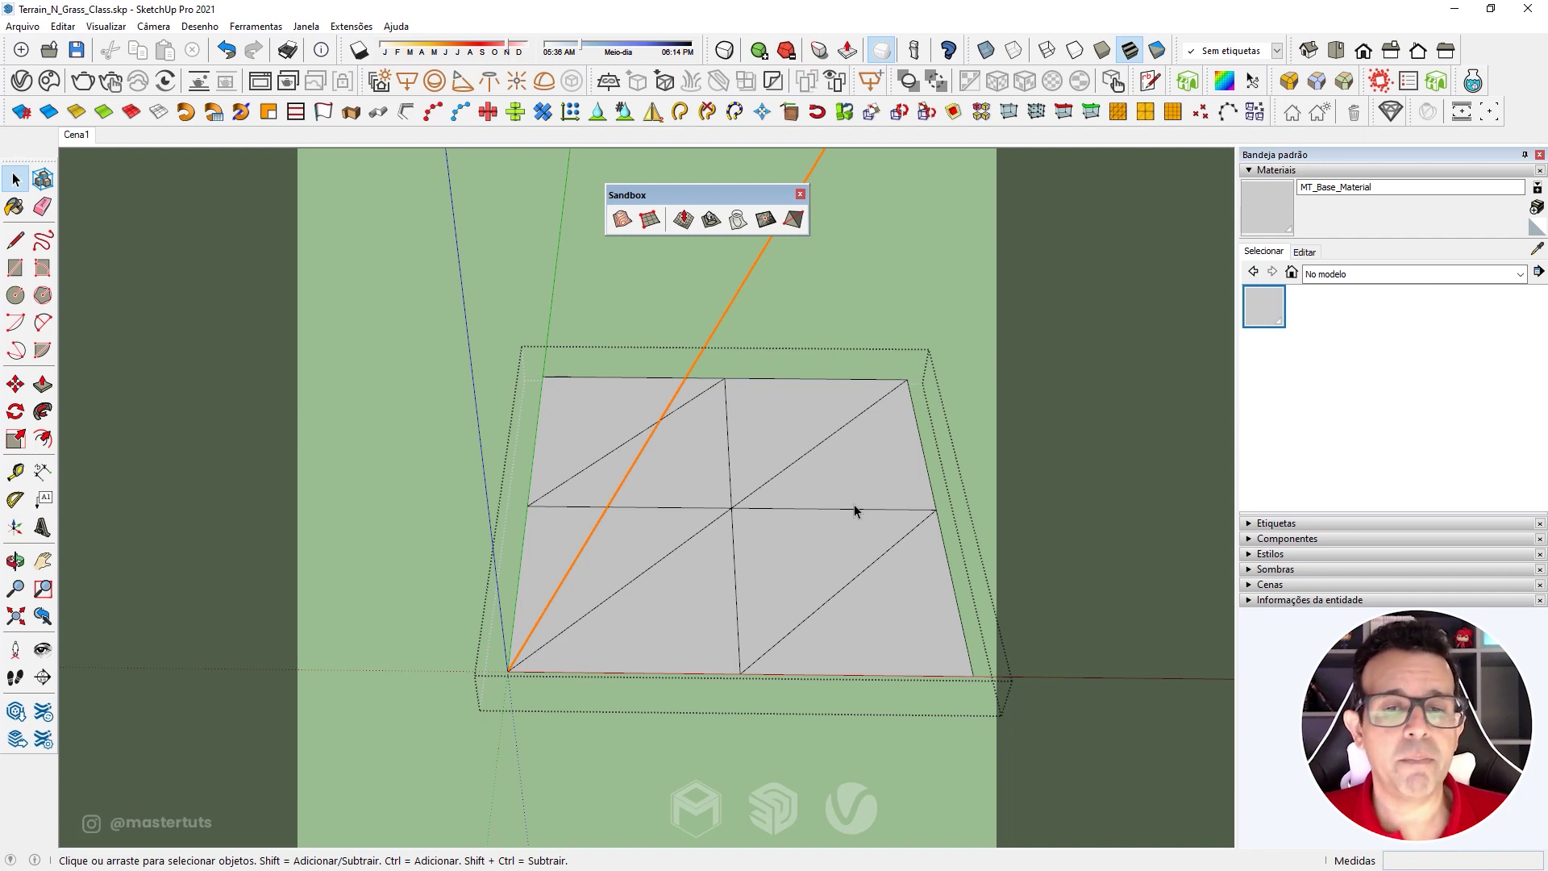
{"action": "triple_click", "coordinate": [802, 391]}
{"action": "left_click", "coordinate": [765, 219]}
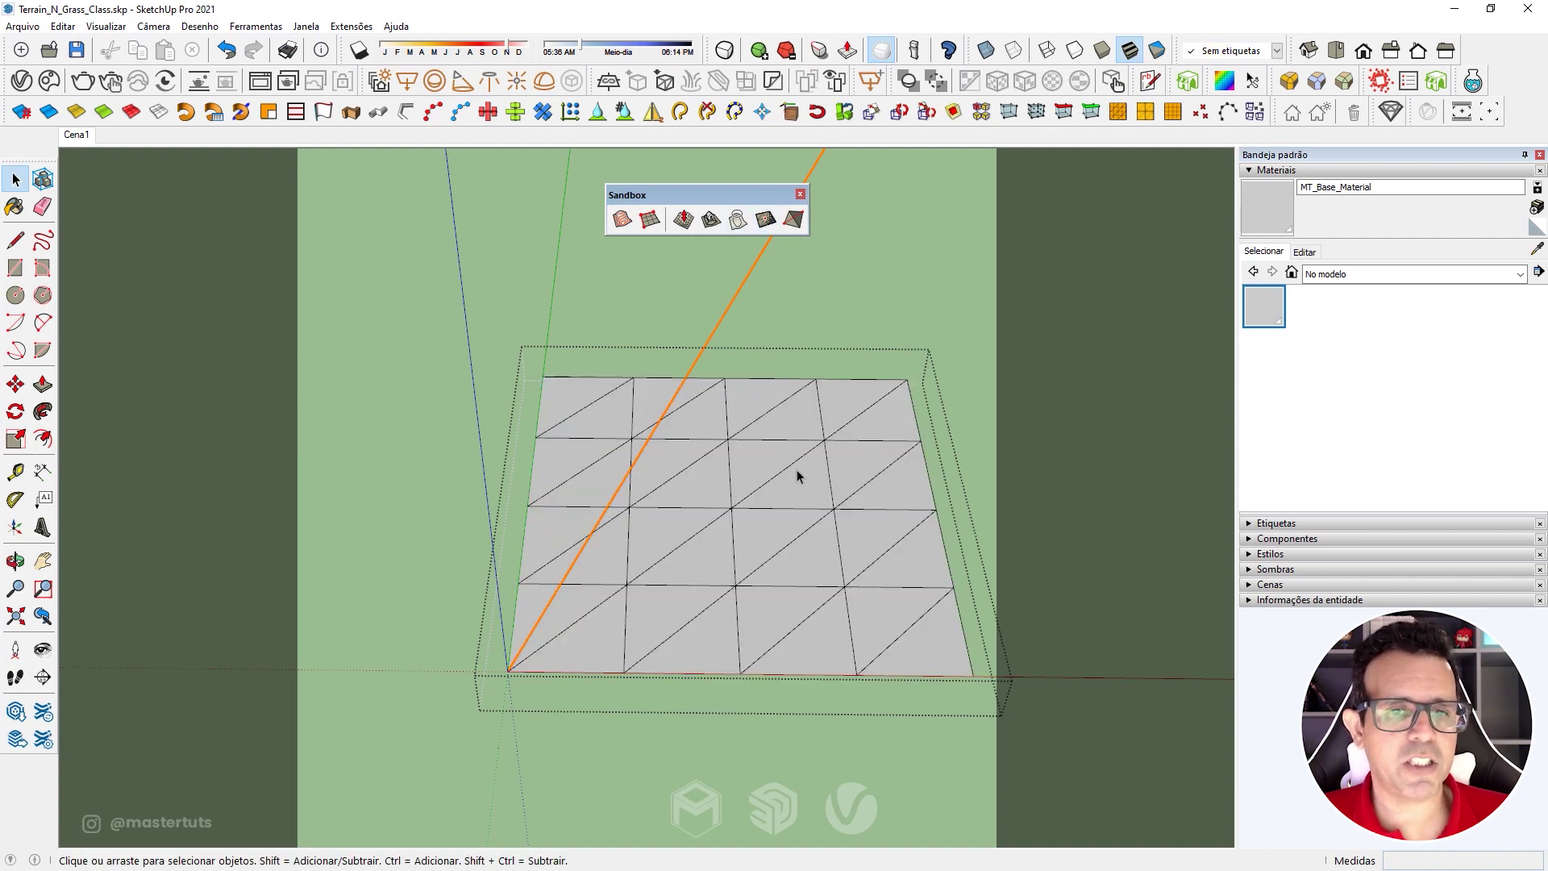
{"action": "triple_click", "coordinate": [789, 476]}
{"action": "left_click", "coordinate": [765, 219]}
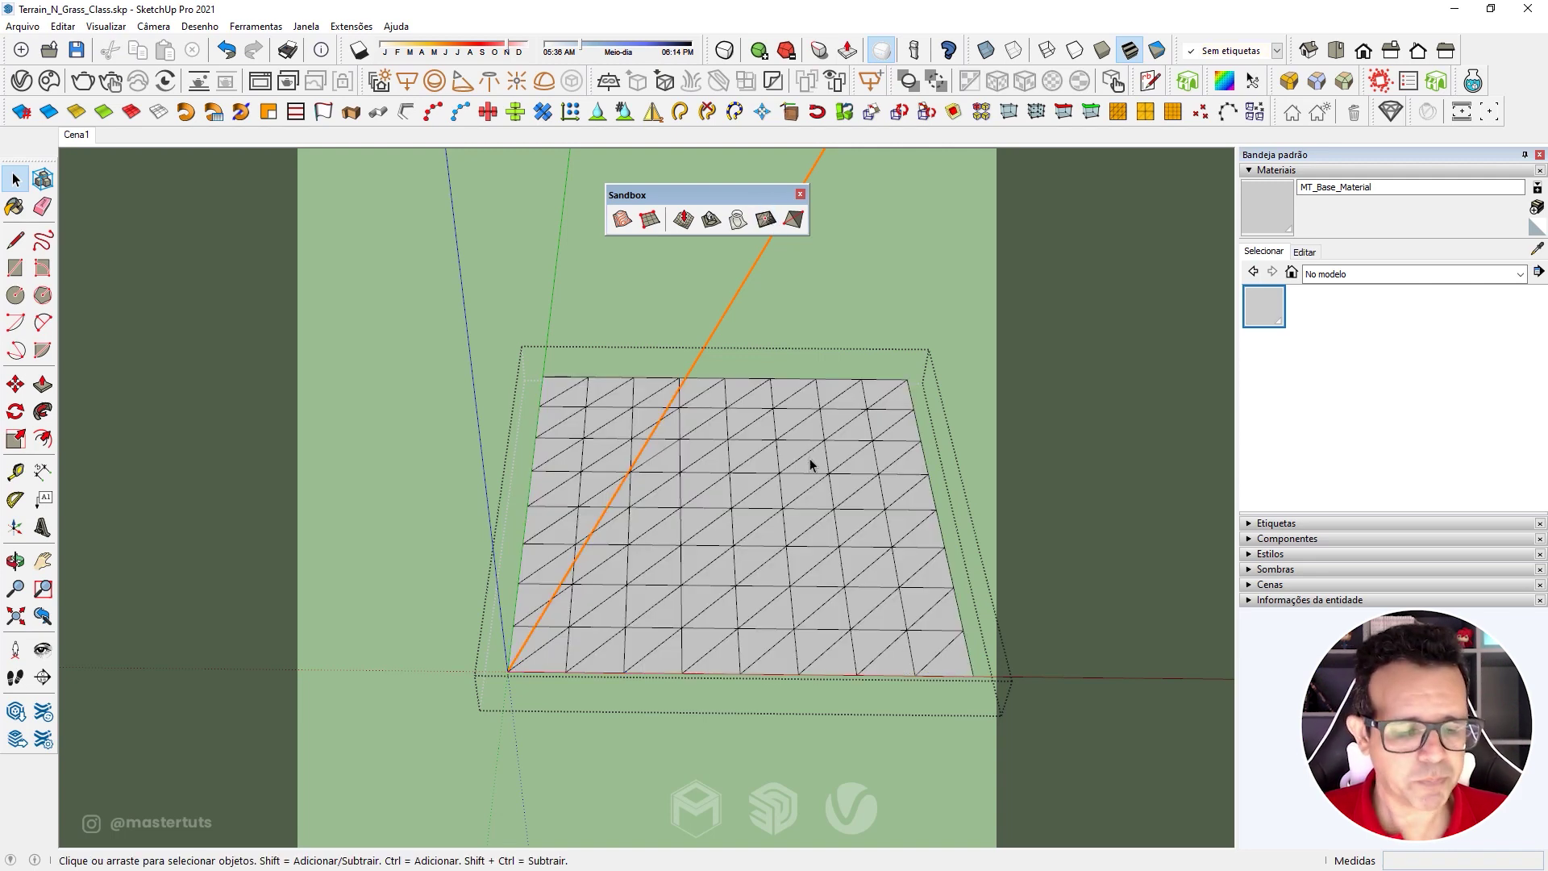
Undo the Add Detail subdivisions and the diagonal line on the ground face
{"action": "key", "text": "ctrl+z"}
{"action": "key", "text": "ctrl+z"}
{"action": "key", "text": "ctrl+z"}
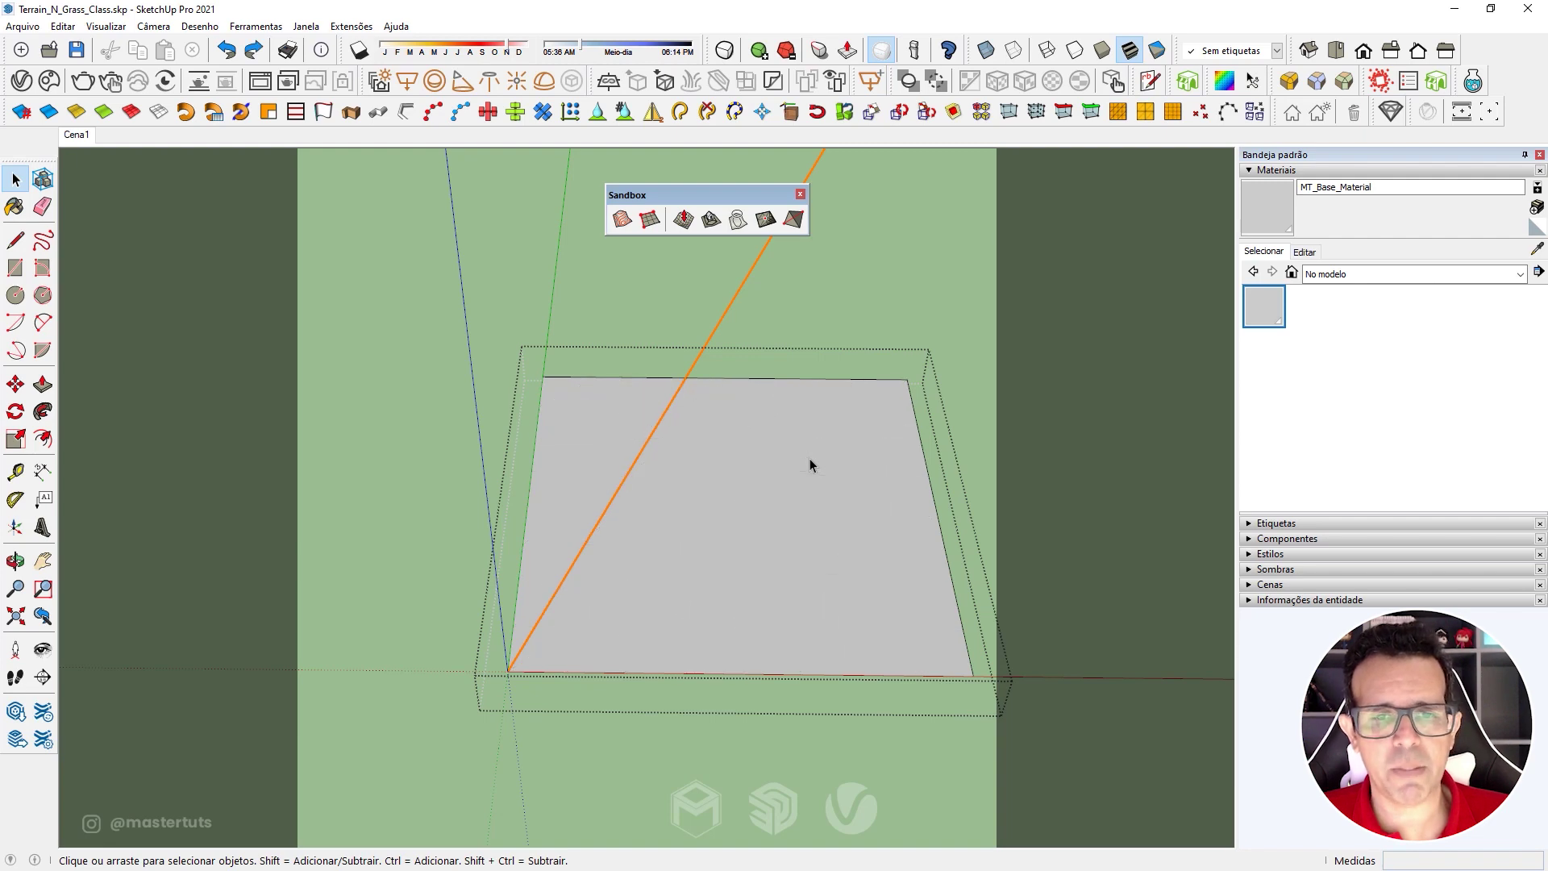
Split the four-sided ground face into a quad grid using SplitUp with 10 divisions
{"action": "left_click", "coordinate": [734, 545]}
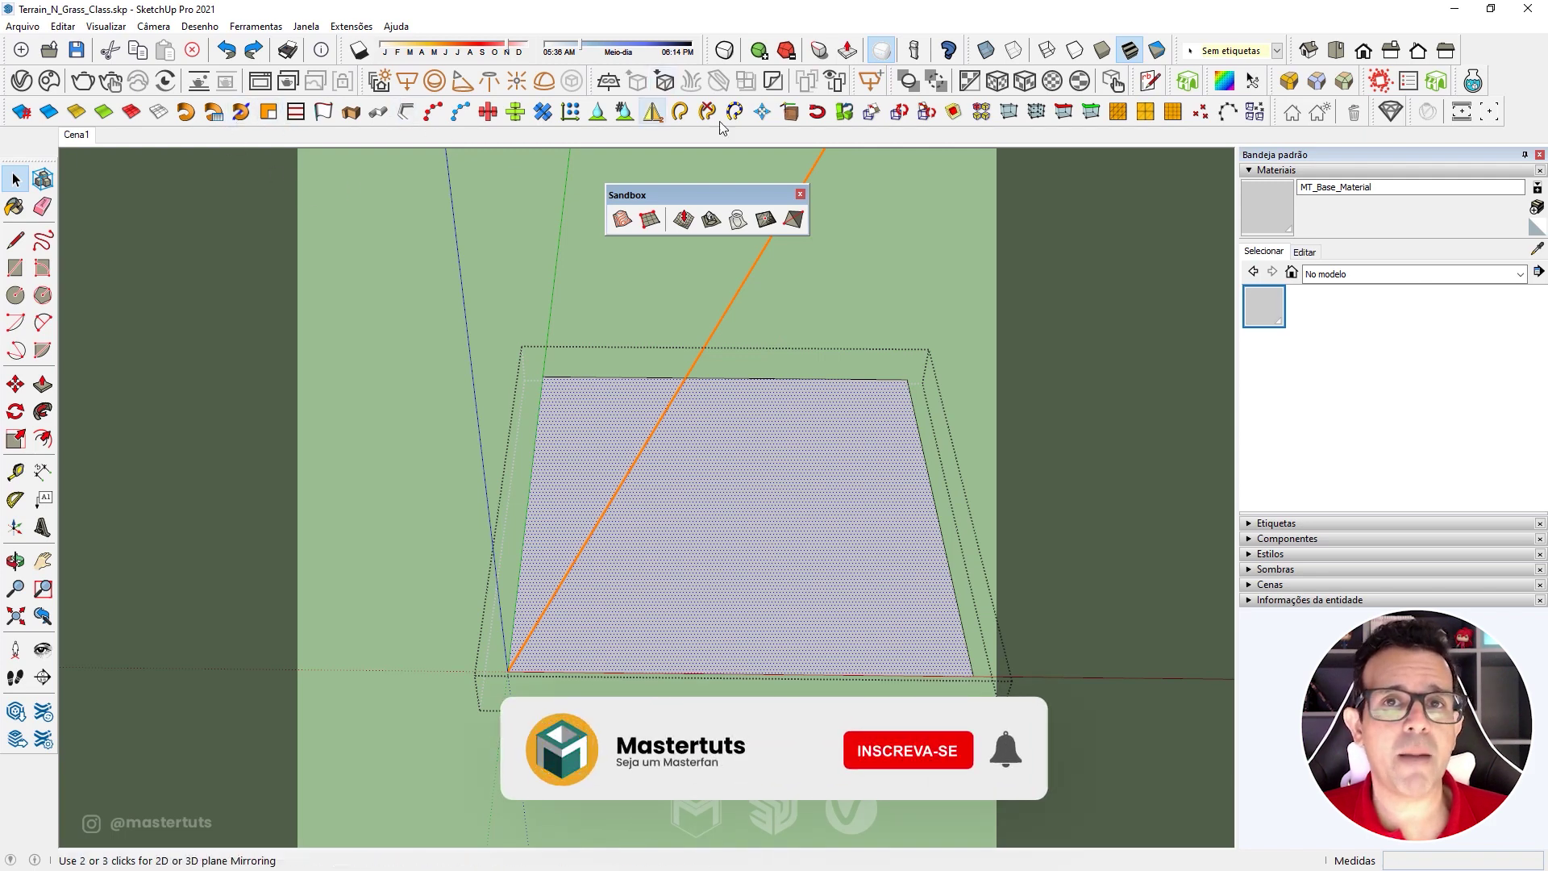
{"action": "left_click", "coordinate": [1175, 117]}
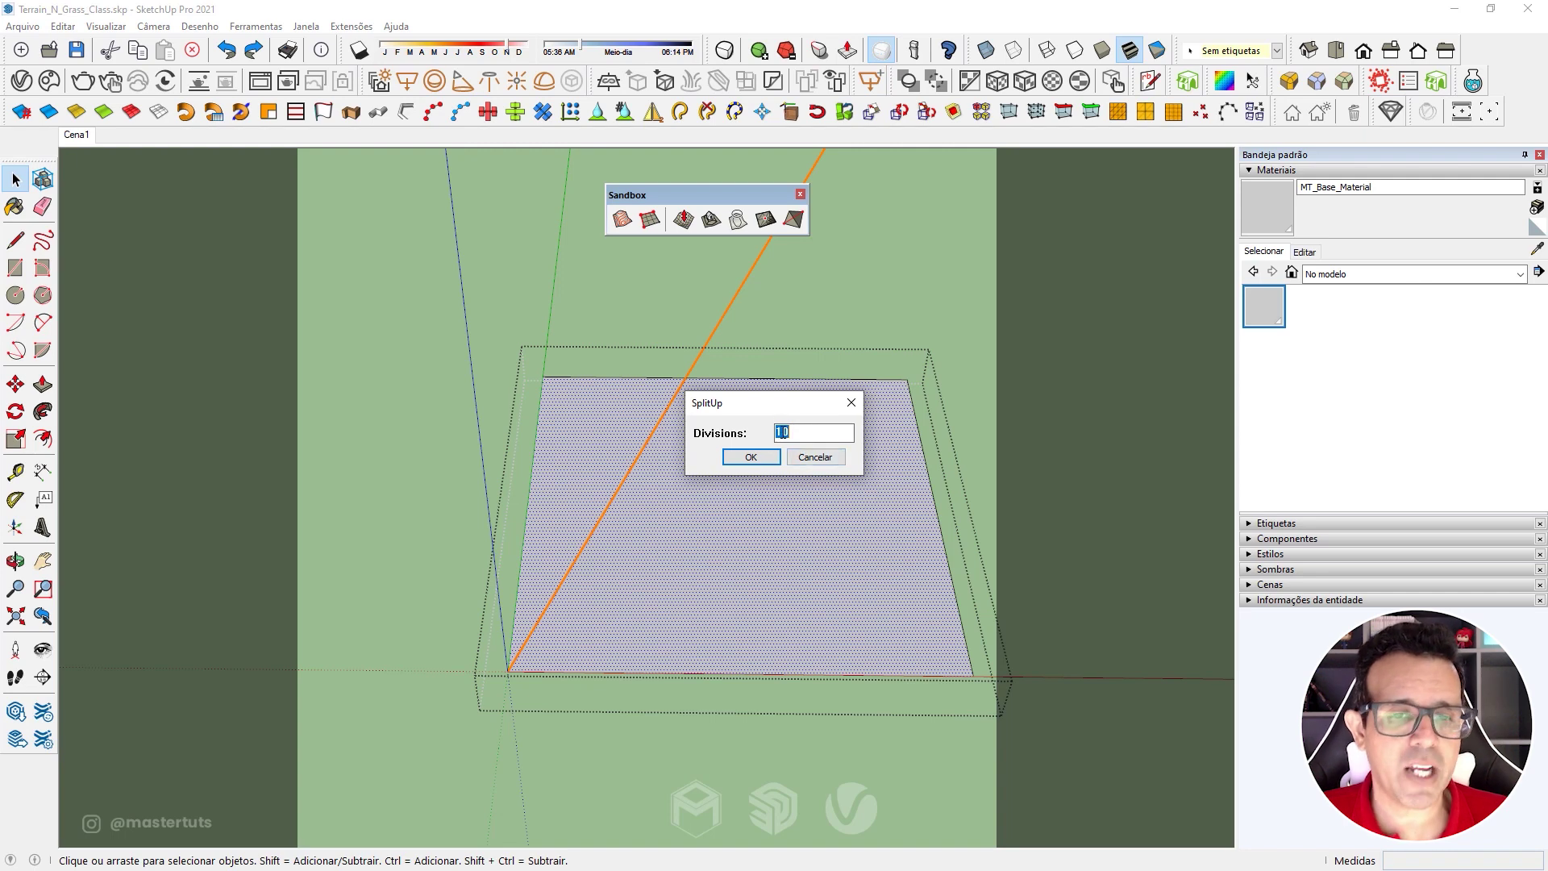
{"action": "left_click", "coordinate": [751, 457]}
{"action": "middle_click_drag", "start_coordinate": [752, 455], "coordinate": [743, 403]}
{"action": "scroll", "coordinate": [749, 476], "scroll_direction": "up", "scroll_amount": 2}
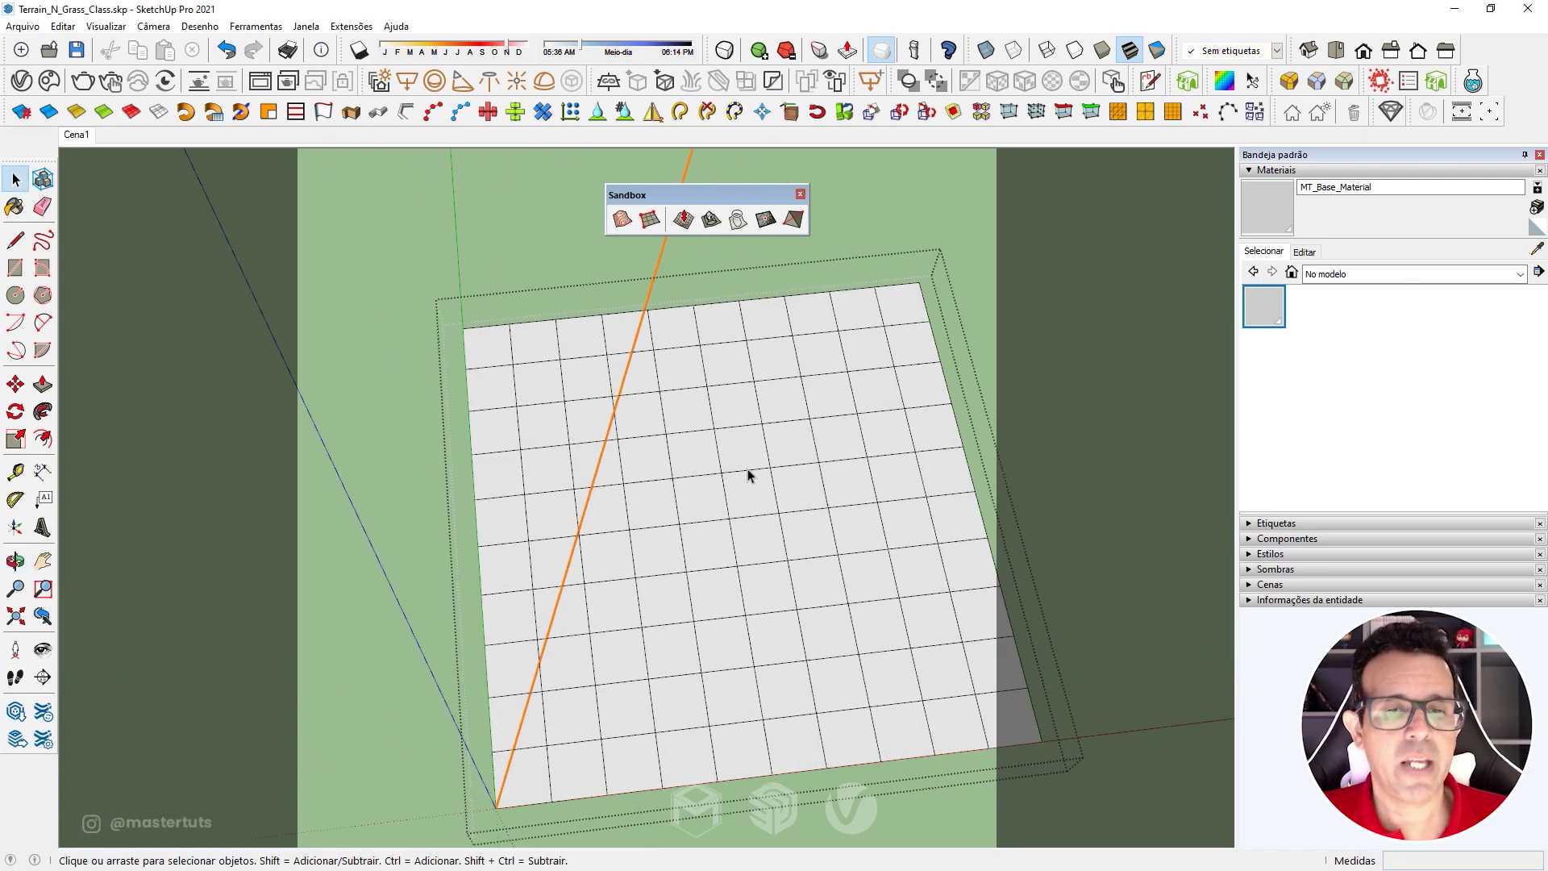
Raise a hill near the middle of the quad grid using Smoove with a 1 m radius
{"action": "middle_click_drag", "start_coordinate": [748, 476], "coordinate": [710, 322]}
{"action": "left_click", "coordinate": [684, 218]}
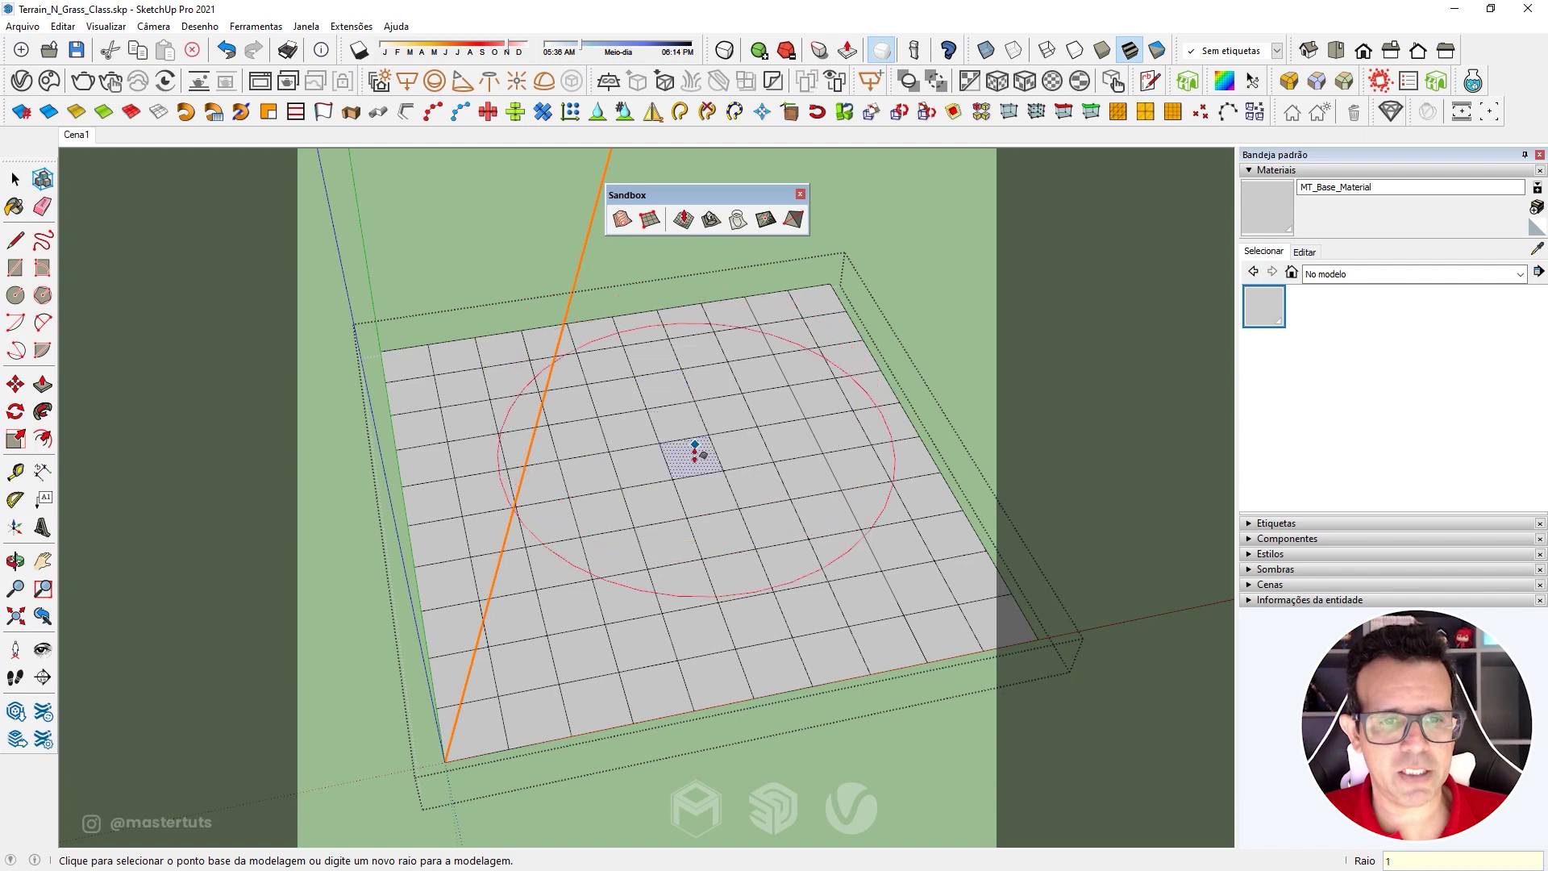
{"action": "type", "text": "1"}
{"action": "key", "text": "Return"}
{"action": "left_click", "coordinate": [676, 480]}
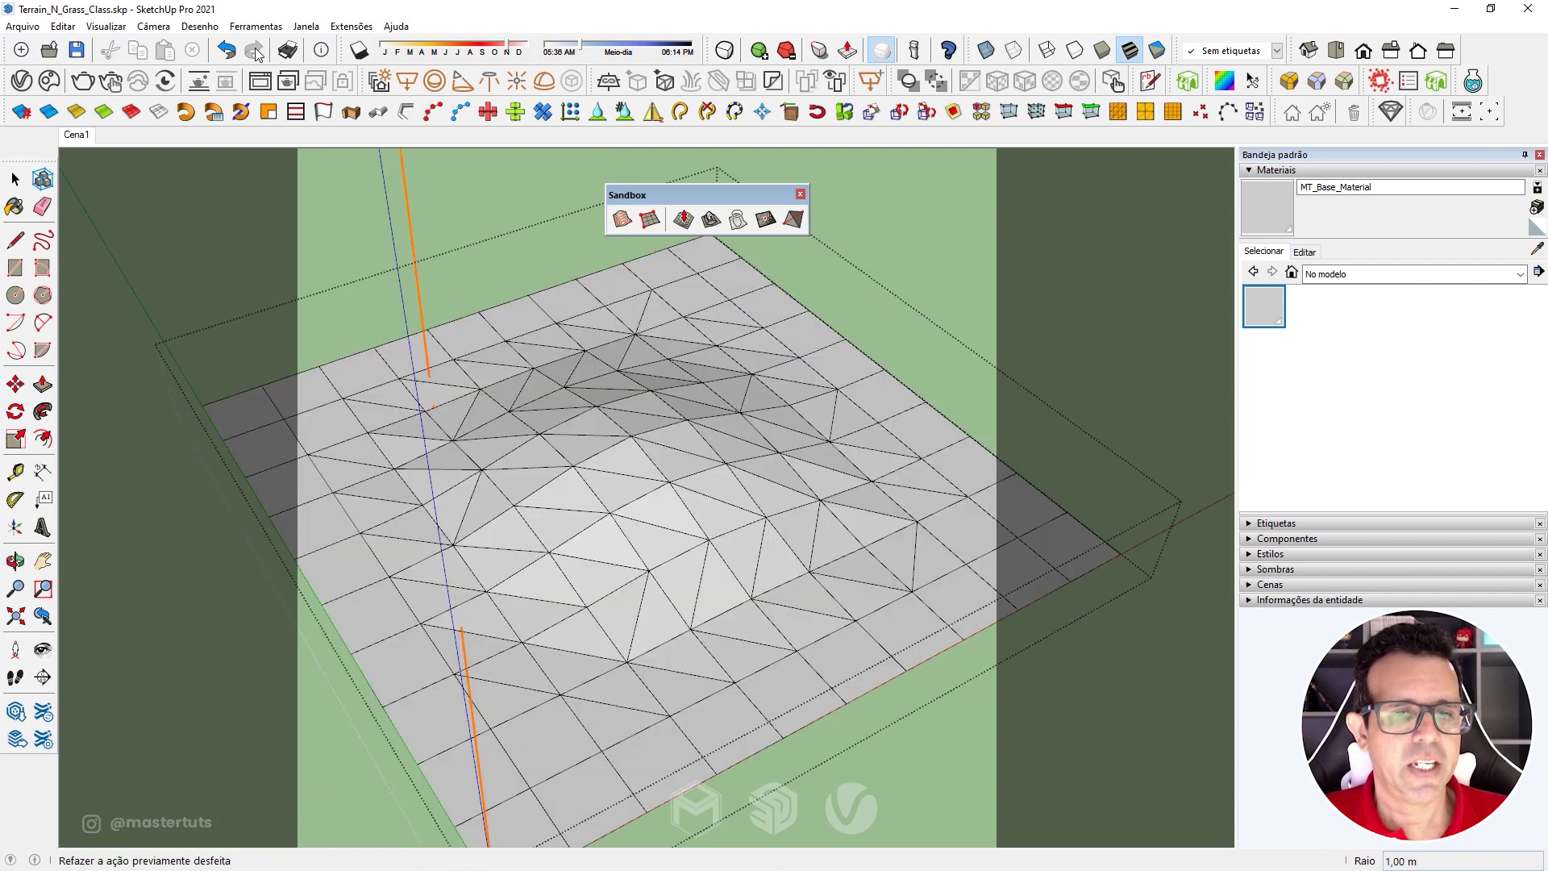
{"action": "left_click", "coordinate": [255, 53]}
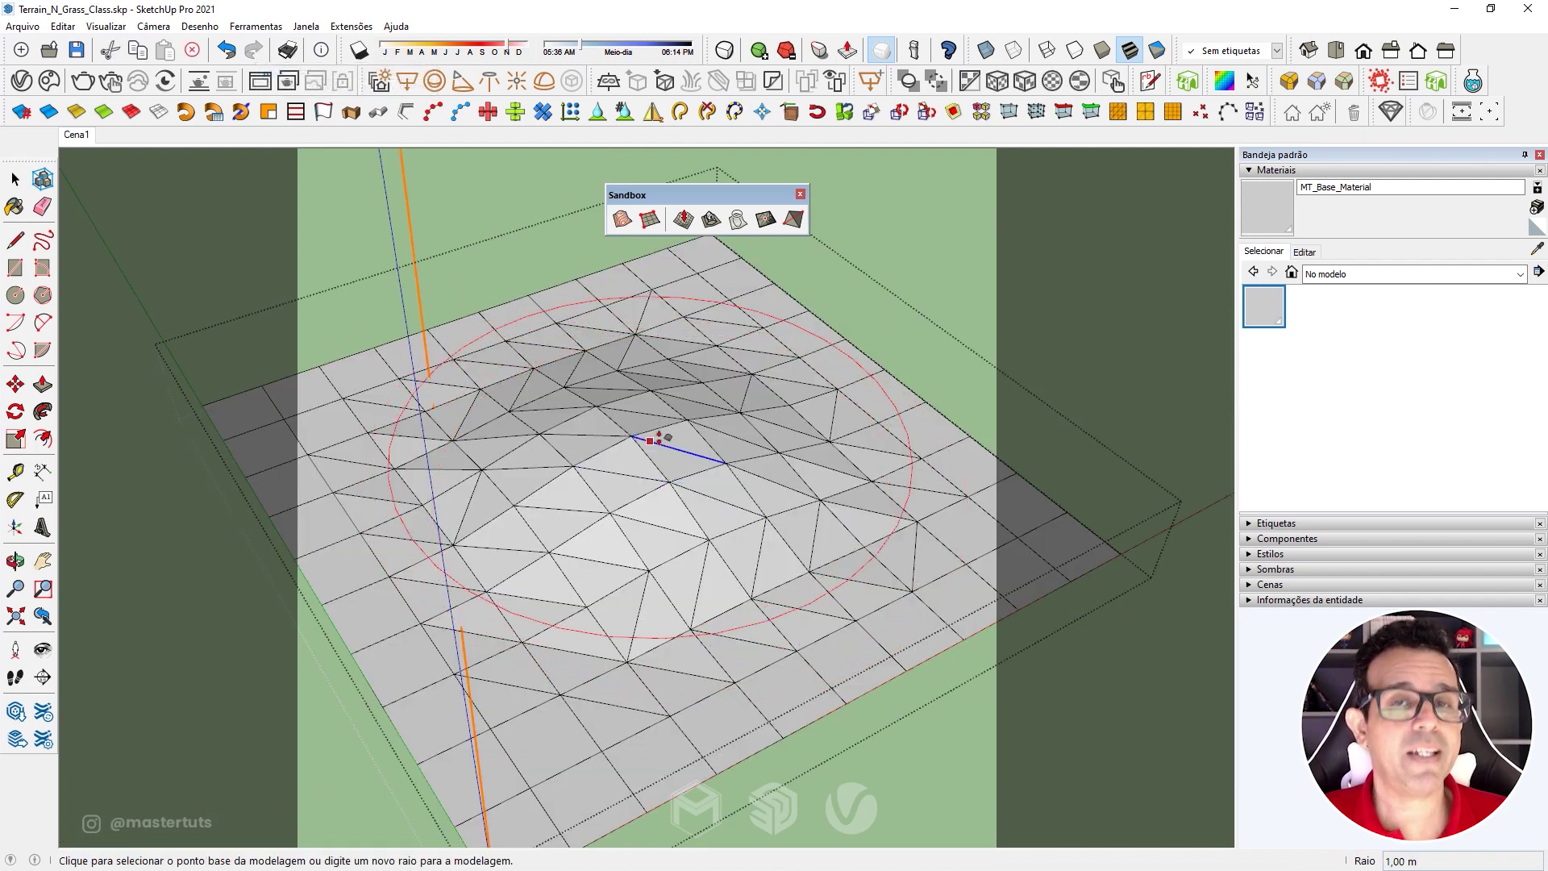
{"action": "middle_click_drag", "start_coordinate": [633, 460], "coordinate": [740, 539]}
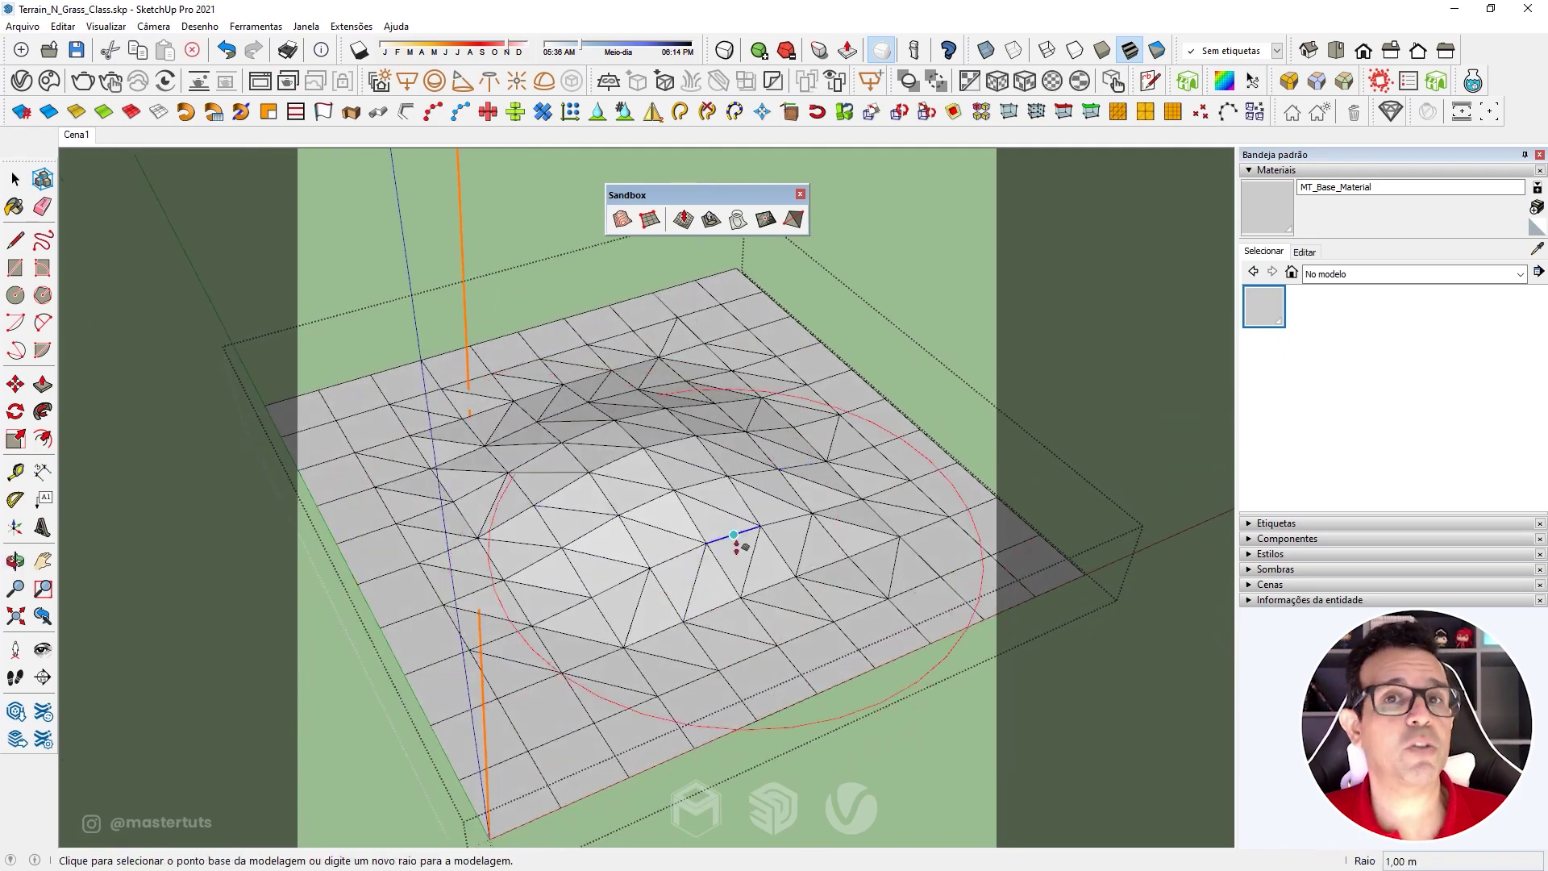
Select the whole sculpted mesh and smooth its edges with AMS Smooth Run
{"action": "key", "text": "space"}
{"action": "triple_click", "coordinate": [671, 479]}
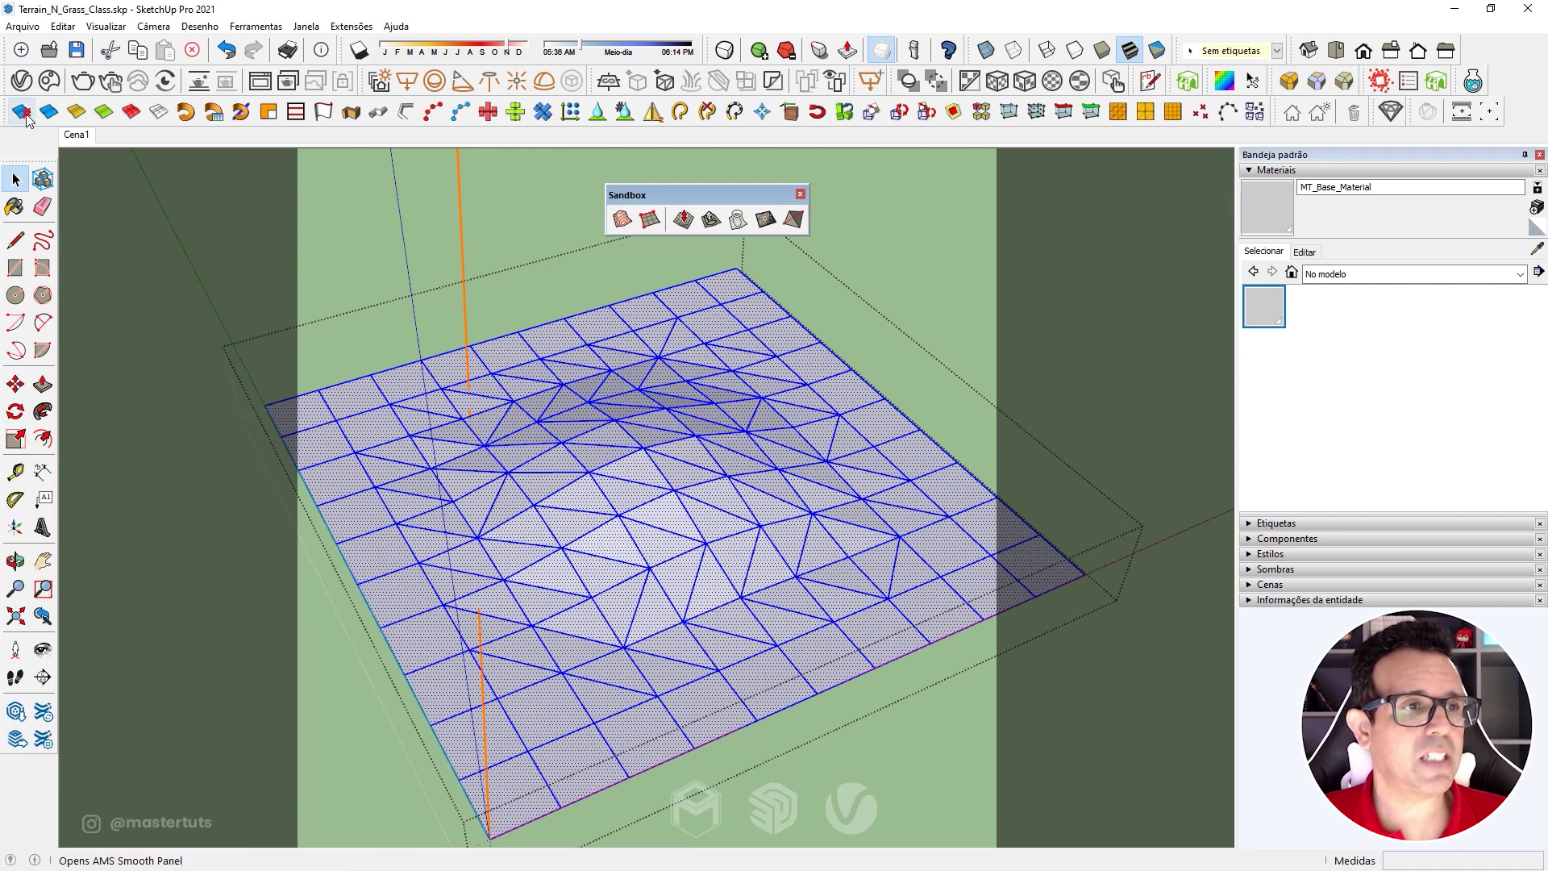
{"action": "left_click", "coordinate": [51, 114]}
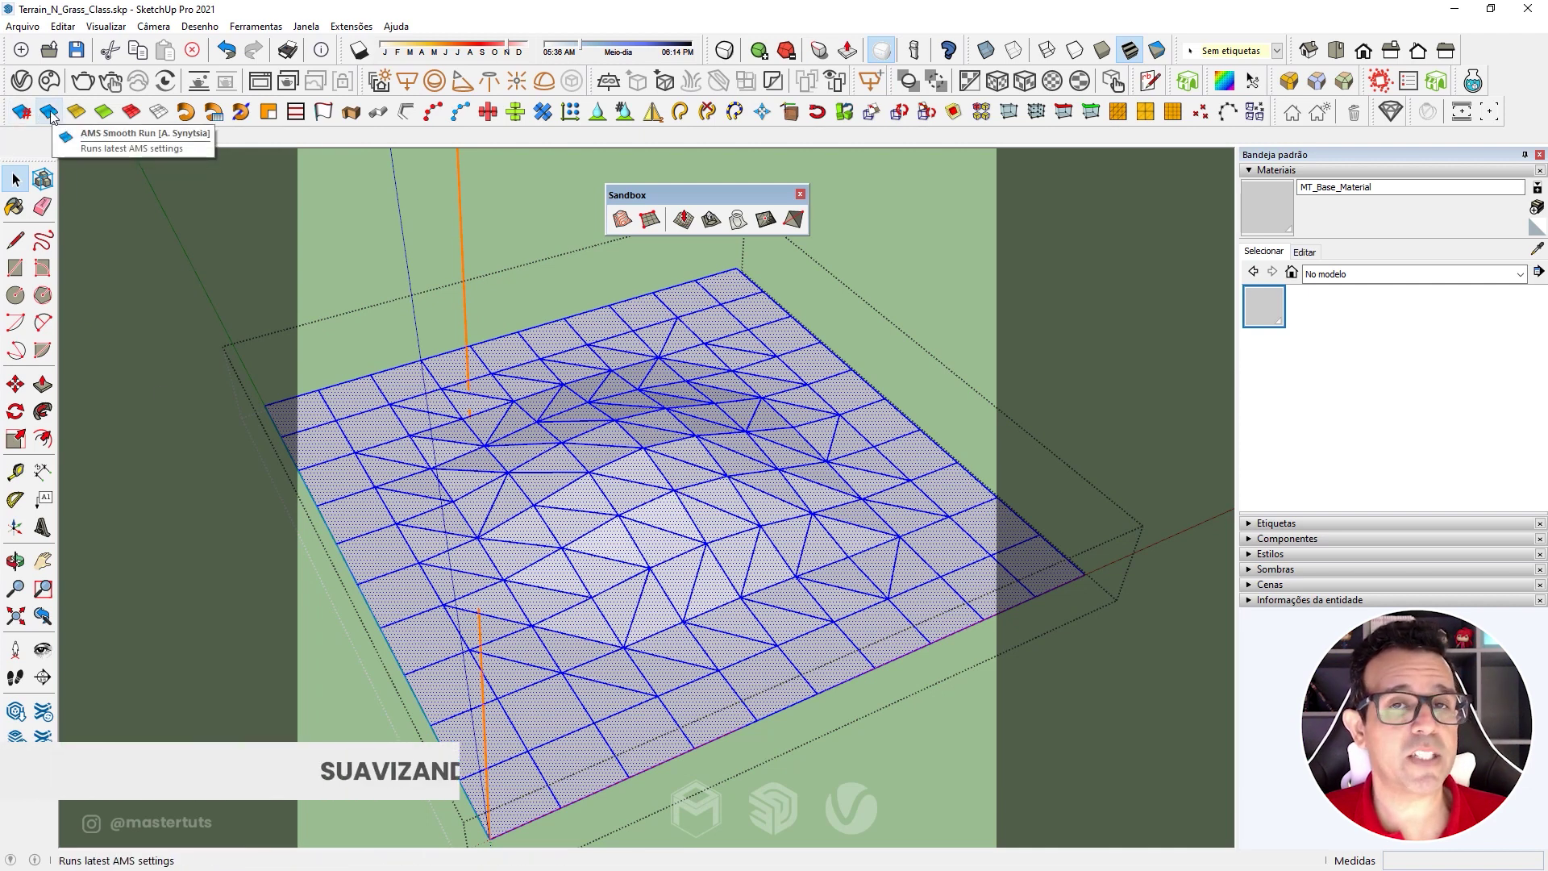
{"action": "left_click", "coordinate": [51, 114]}
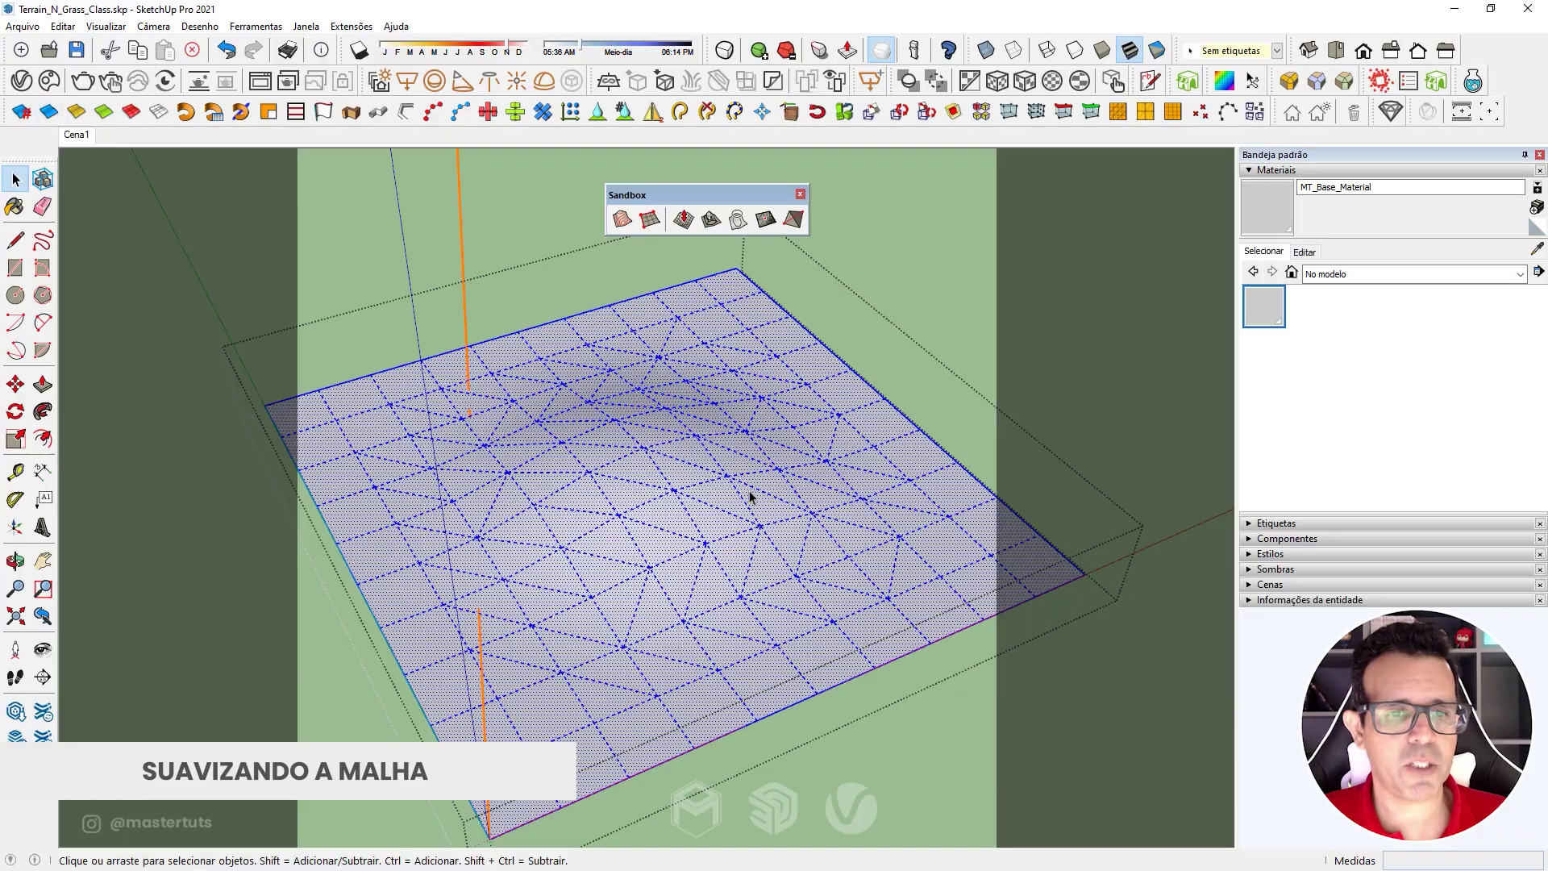
Lower the smoothed hill's peak in two passes using Smoove with a 1 m radius
{"action": "middle_click_drag", "start_coordinate": [750, 494], "coordinate": [821, 456]}
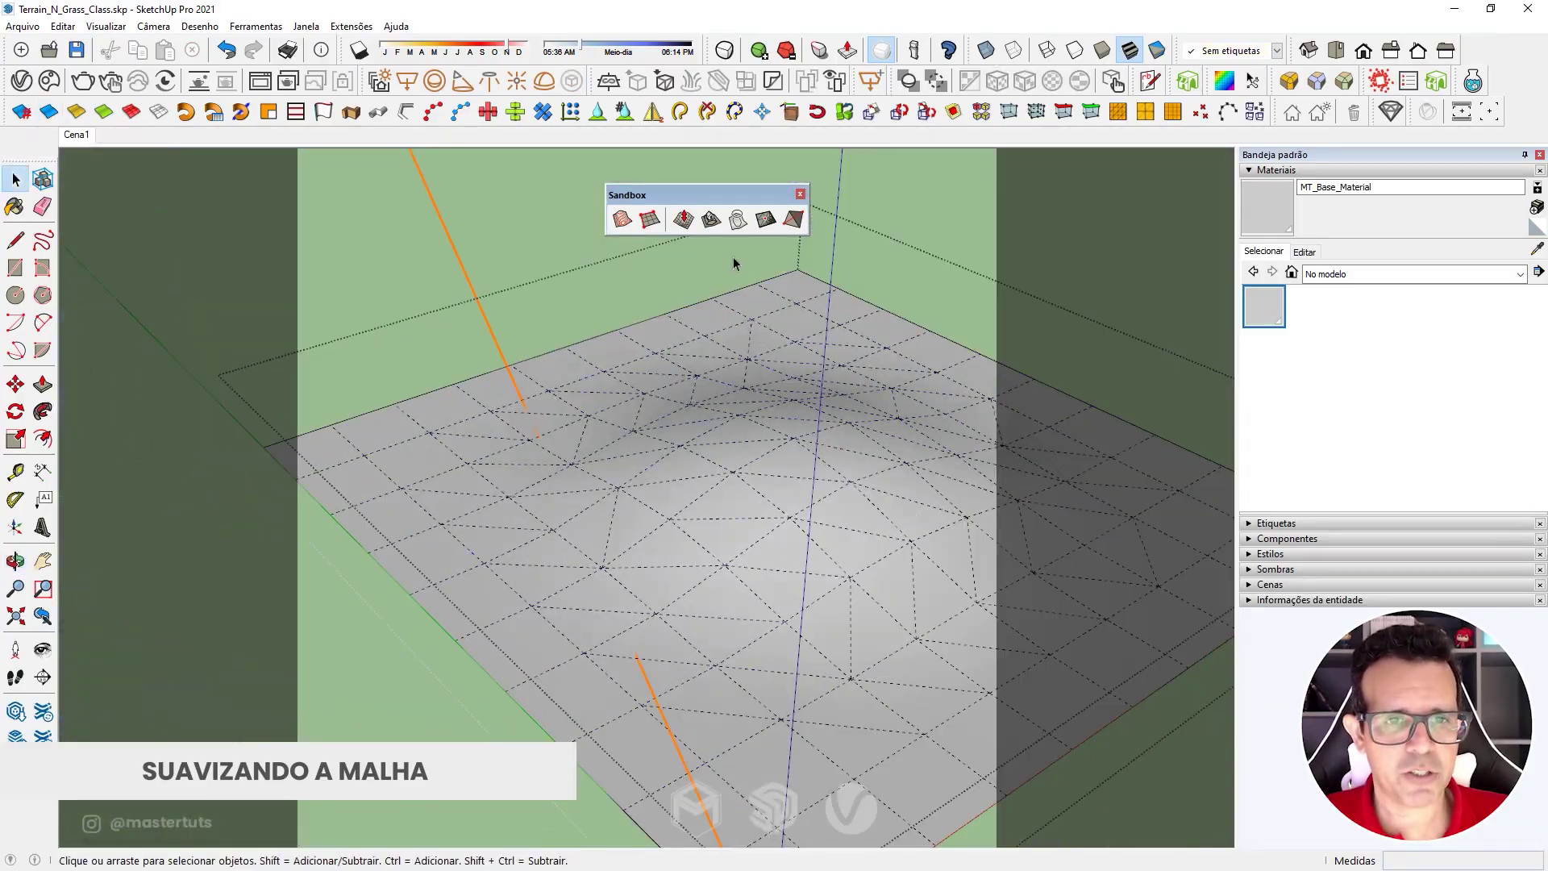
{"action": "left_click", "coordinate": [683, 219]}
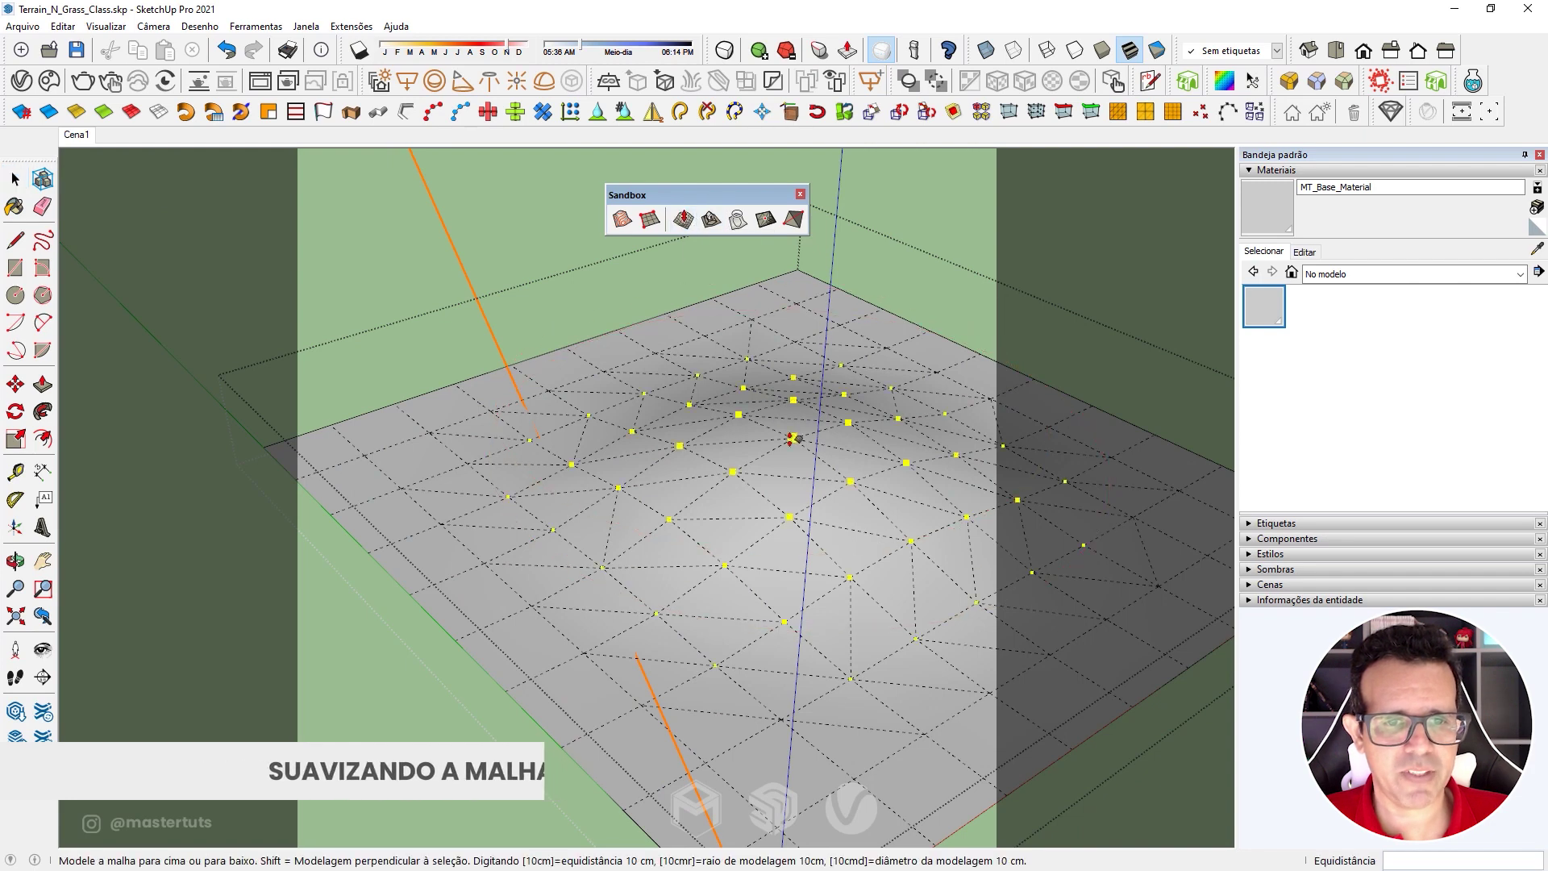
{"action": "left_click", "coordinate": [793, 438]}
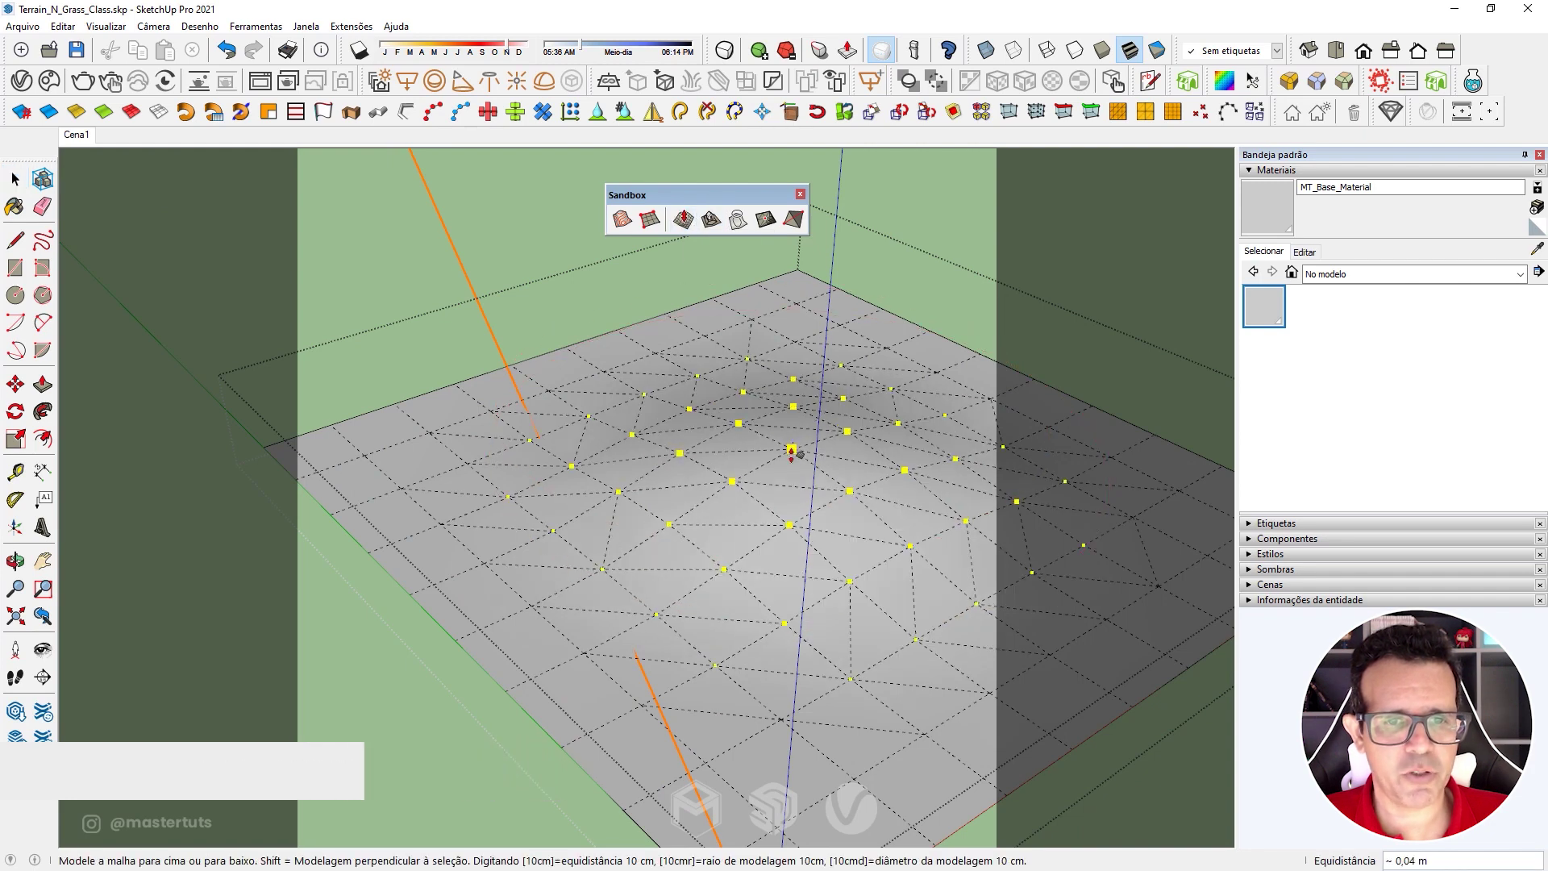
{"action": "left_click", "coordinate": [791, 464]}
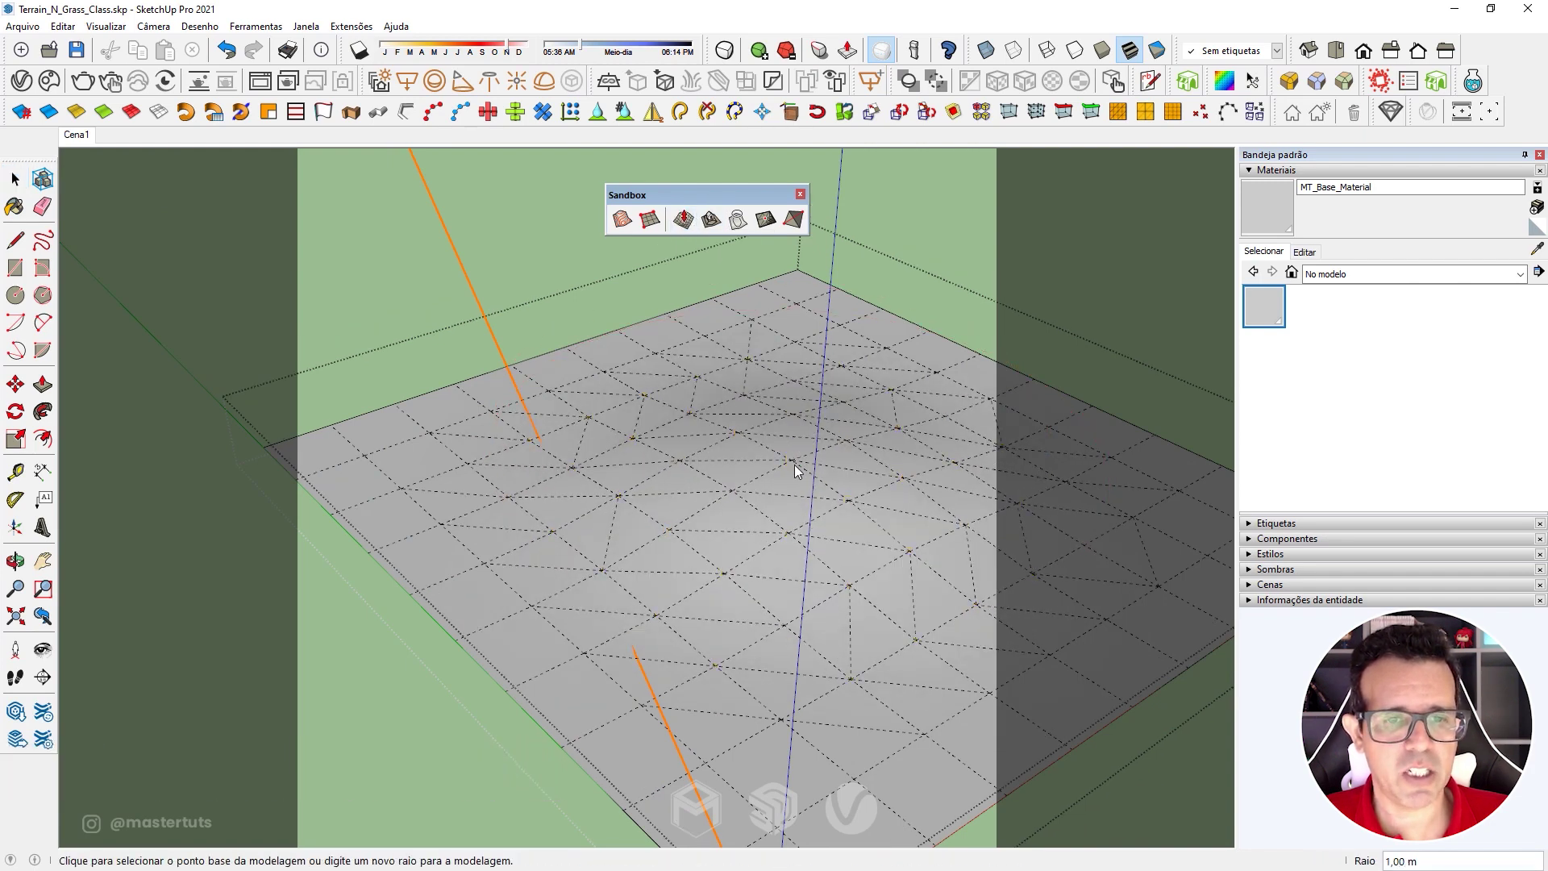
{"action": "mouse_move", "coordinate": [791, 464]}
{"action": "middle_mouse_down"}
{"action": "mouse_move", "coordinate": [737, 304]}
{"action": "mouse_move", "coordinate": [616, 285]}
{"action": "mouse_move", "coordinate": [696, 318]}
{"action": "mouse_move", "coordinate": [807, 484]}
{"action": "middle_mouse_up"}
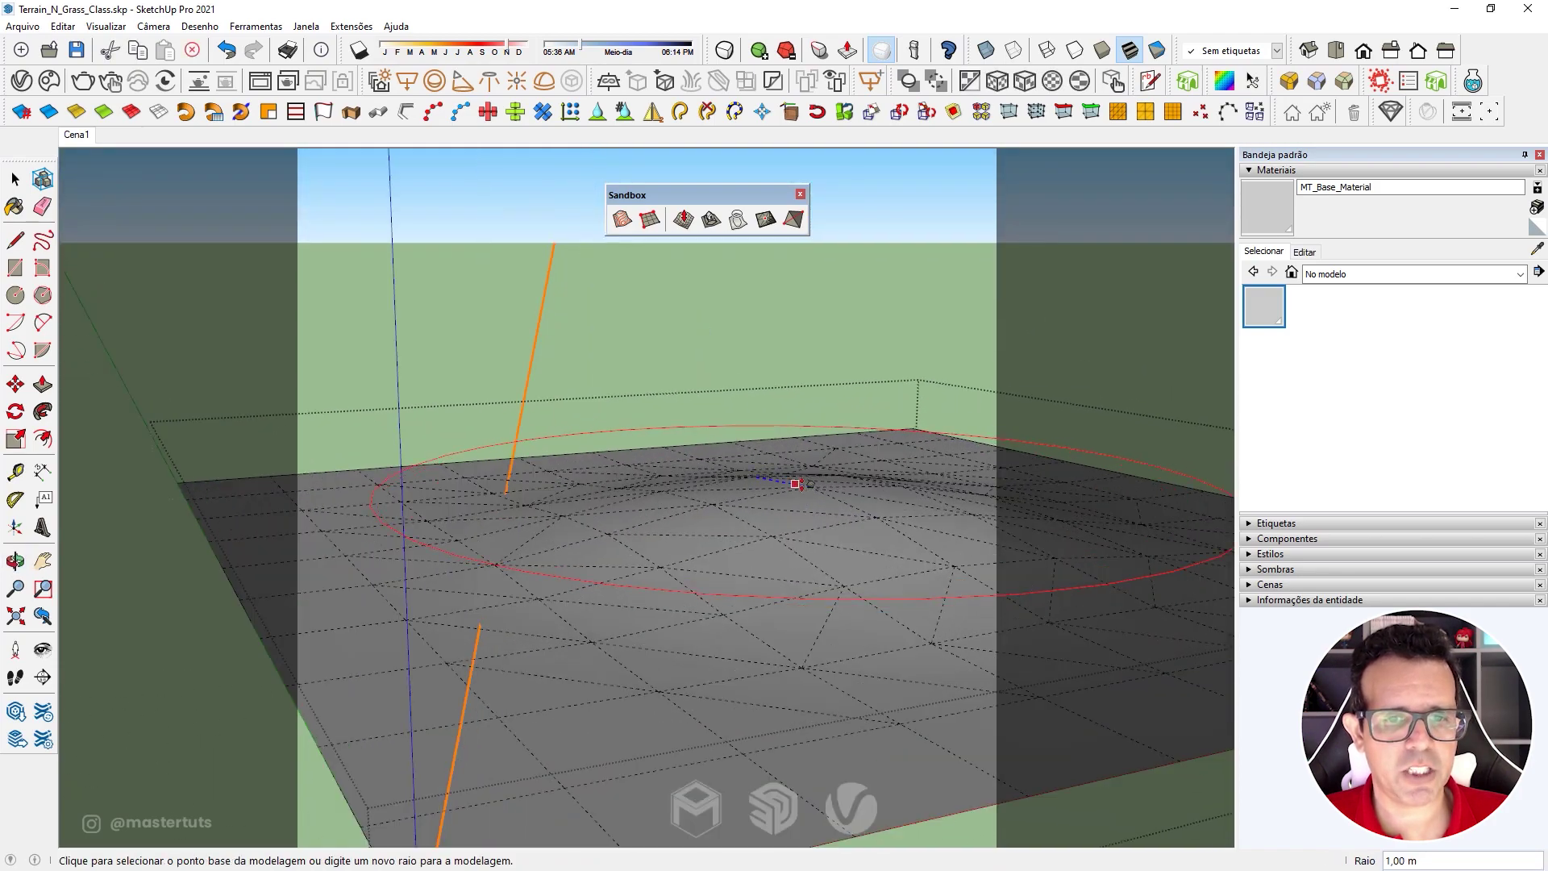
{"action": "left_click", "coordinate": [807, 498]}
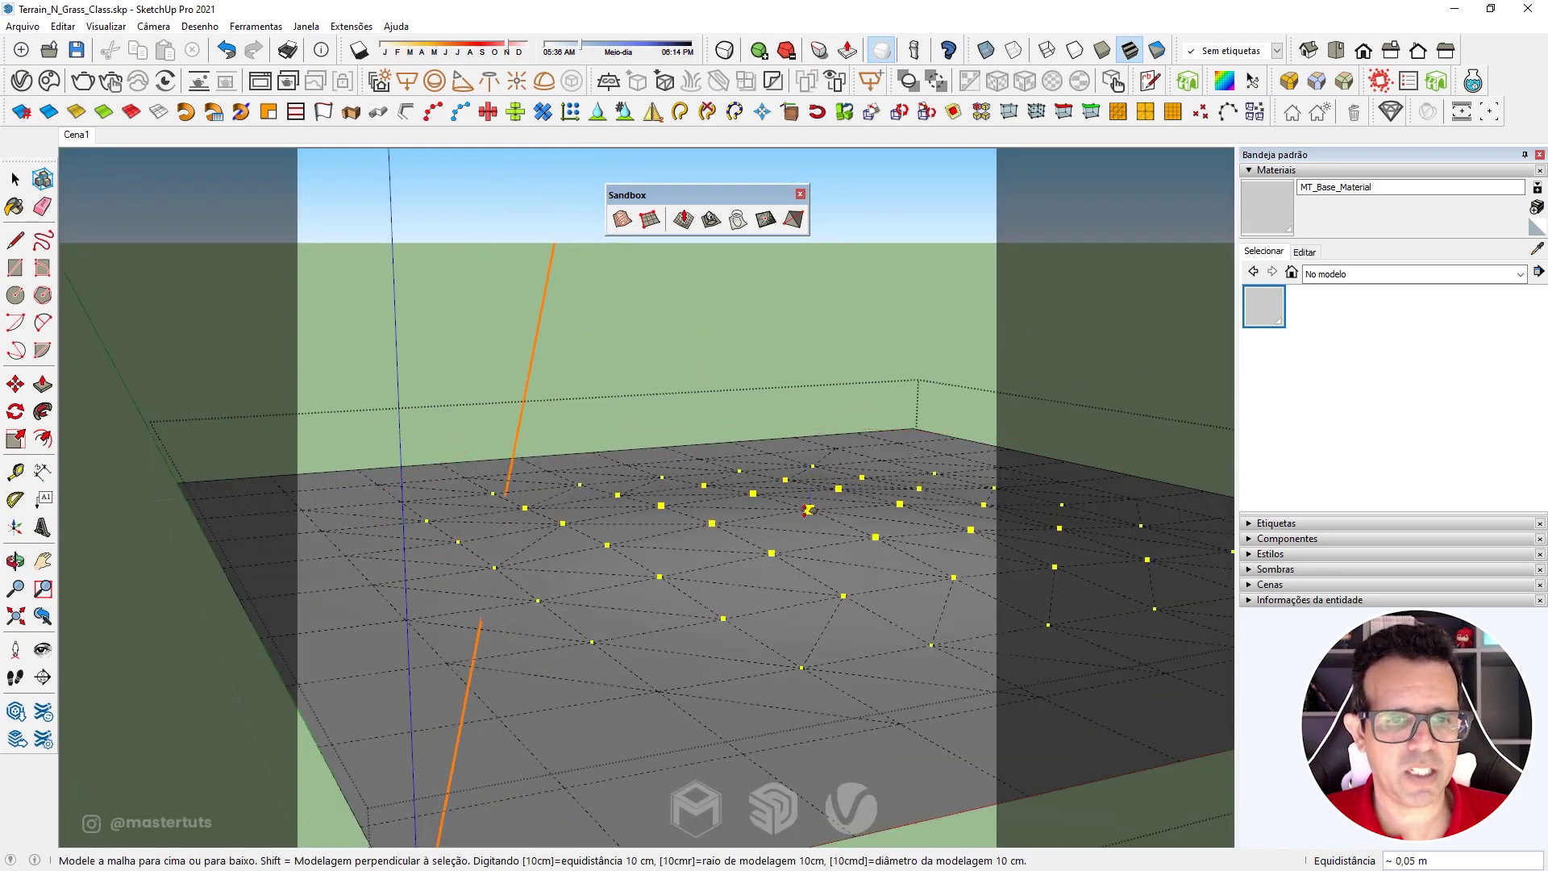
{"action": "left_click", "coordinate": [806, 500]}
Finish editing the smoothed mesh, then open the L-shaped ground surface with the rounded end for editing and select its face
{"action": "middle_click_drag", "start_coordinate": [781, 484], "coordinate": [857, 418]}
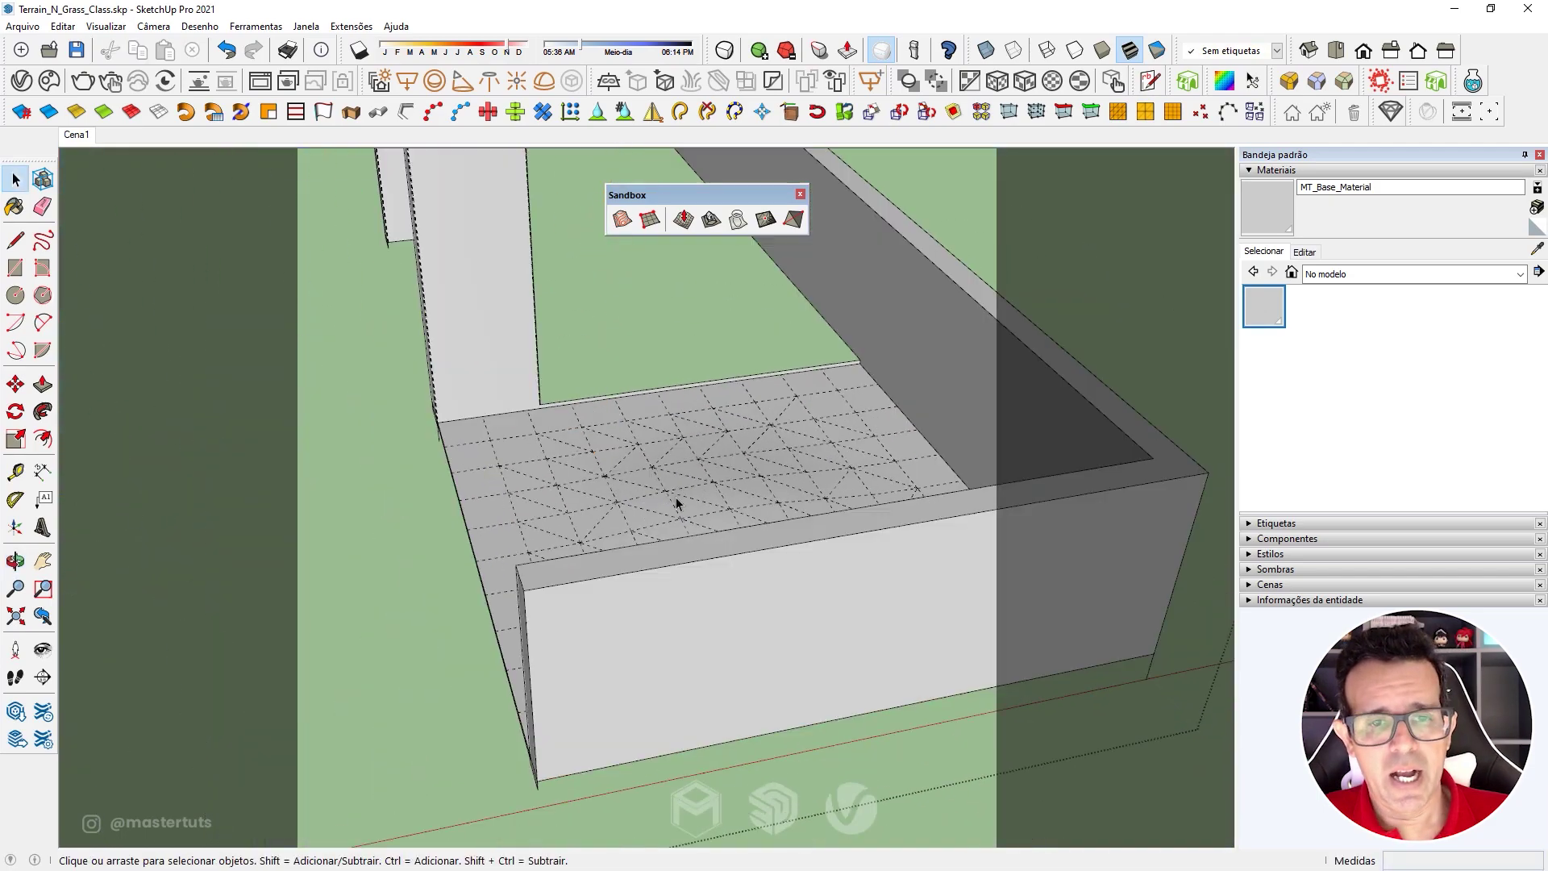
{"action": "scroll", "coordinate": [677, 503], "scroll_direction": "down", "scroll_amount": 10}
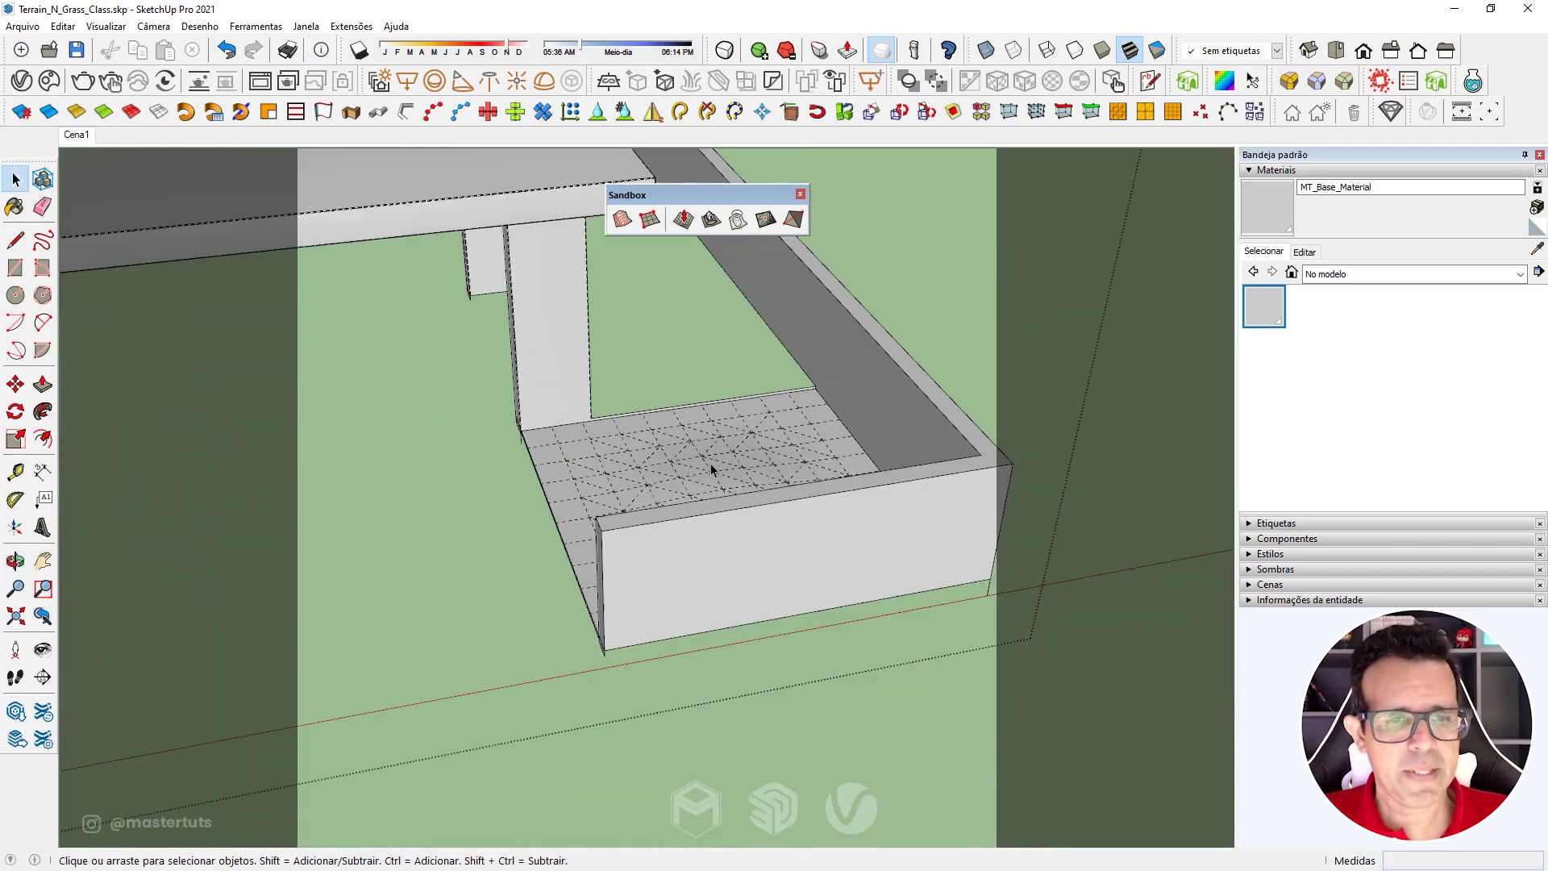
{"action": "middle_click_drag", "start_coordinate": [611, 488], "coordinate": [1072, 488], "text": "shift"}
{"action": "triple_click", "coordinate": [744, 521]}
{"action": "middle_click_drag", "start_coordinate": [742, 521], "coordinate": [696, 467]}
{"action": "middle_click_drag", "start_coordinate": [809, 414], "coordinate": [796, 452]}
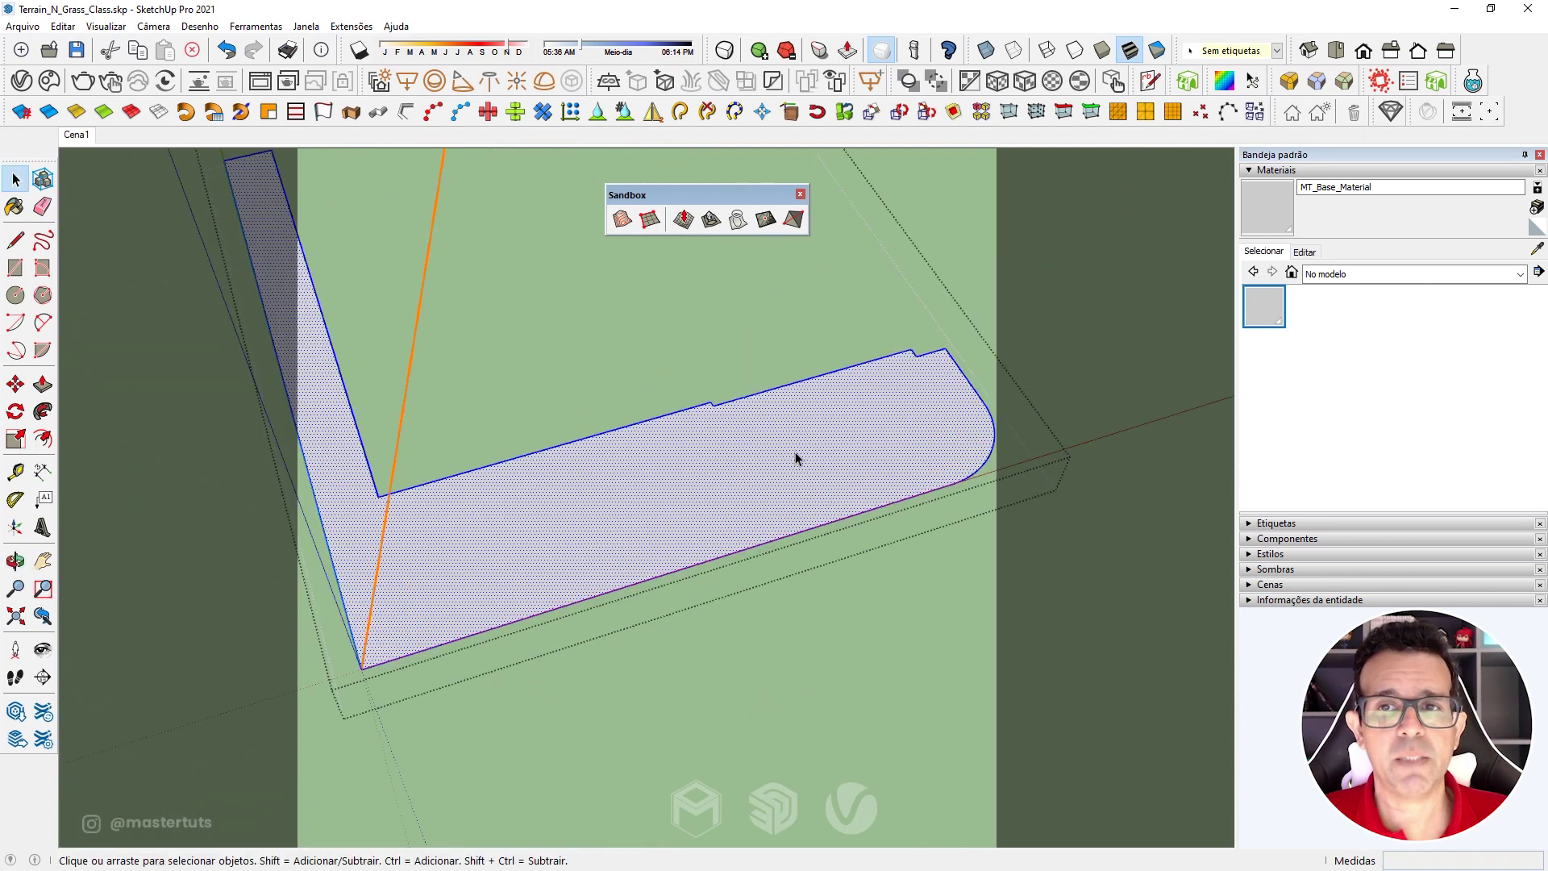
Try to subdivide the L-shaped face with SplitUp, cancel its divisions setting, and try Add Detail instead
{"action": "left_click", "coordinate": [1173, 112]}
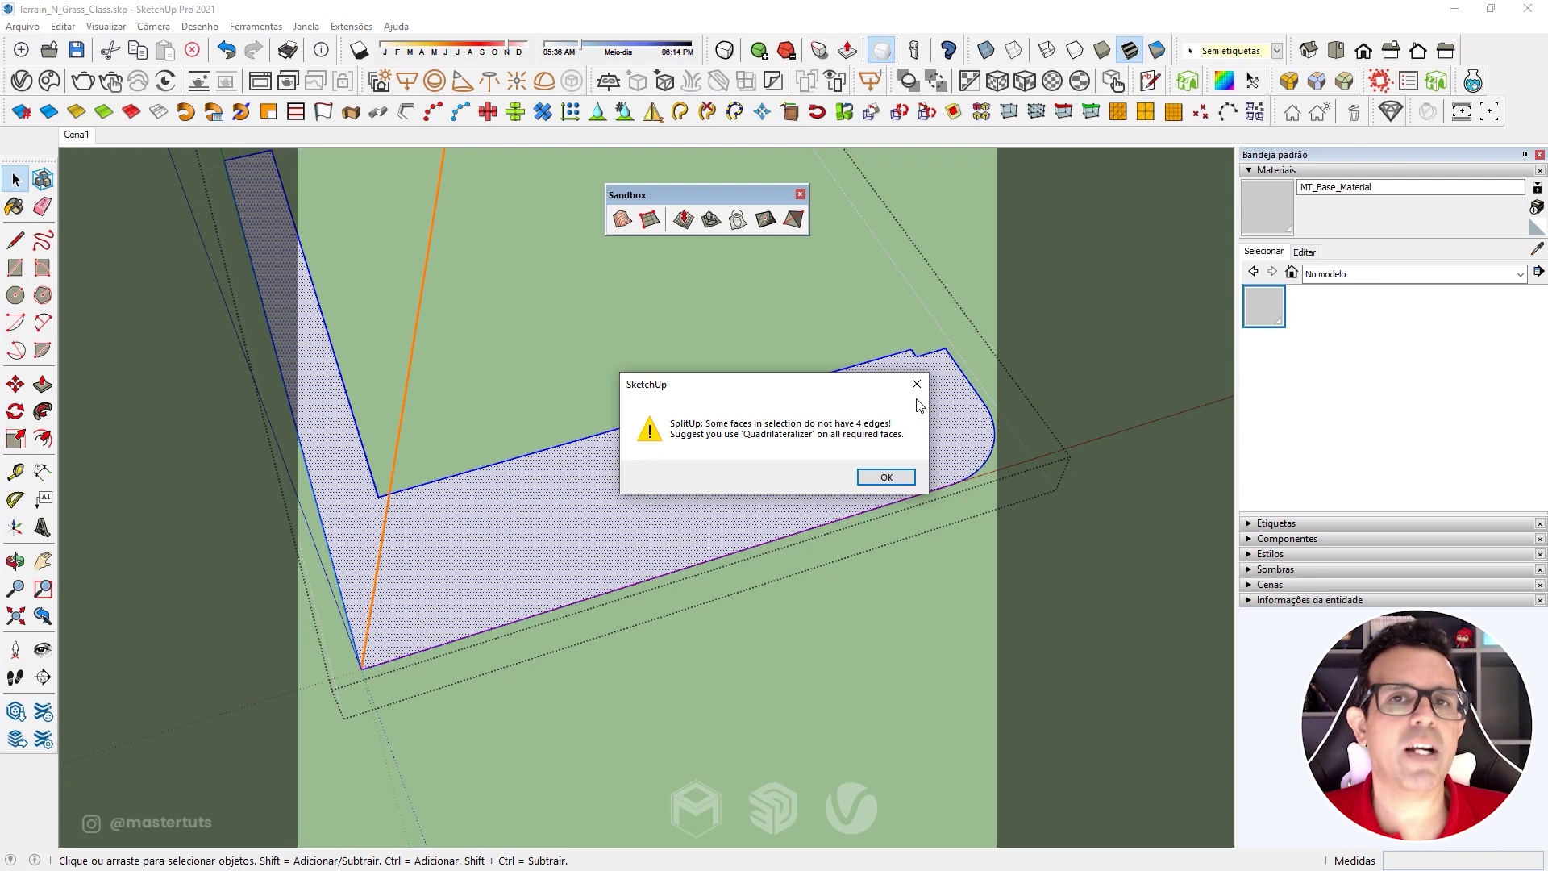
{"action": "left_click", "coordinate": [886, 476]}
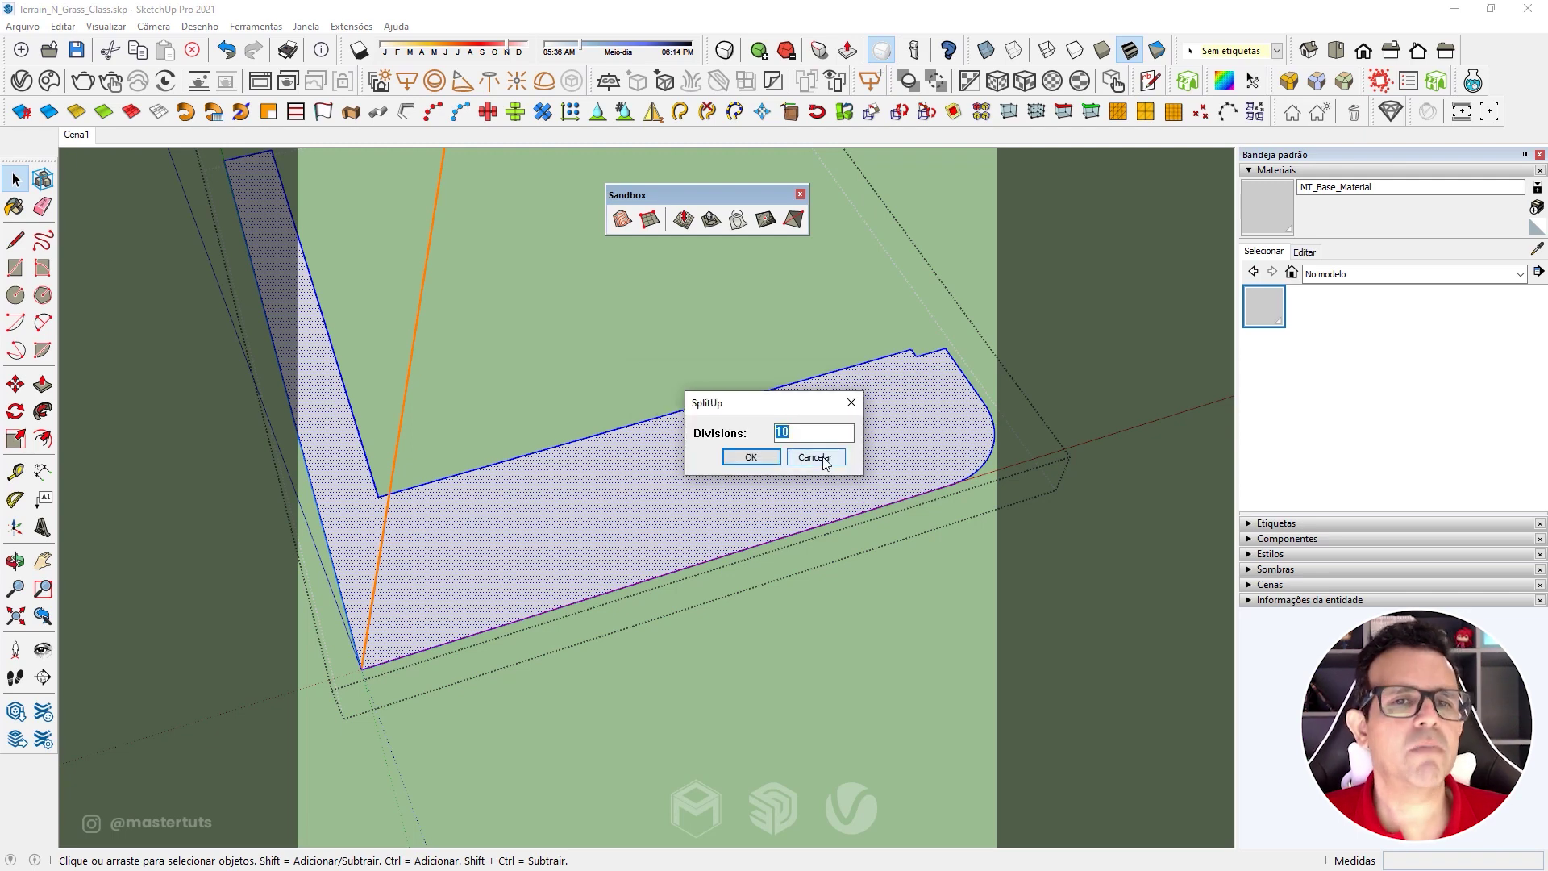
{"action": "left_click", "coordinate": [817, 458]}
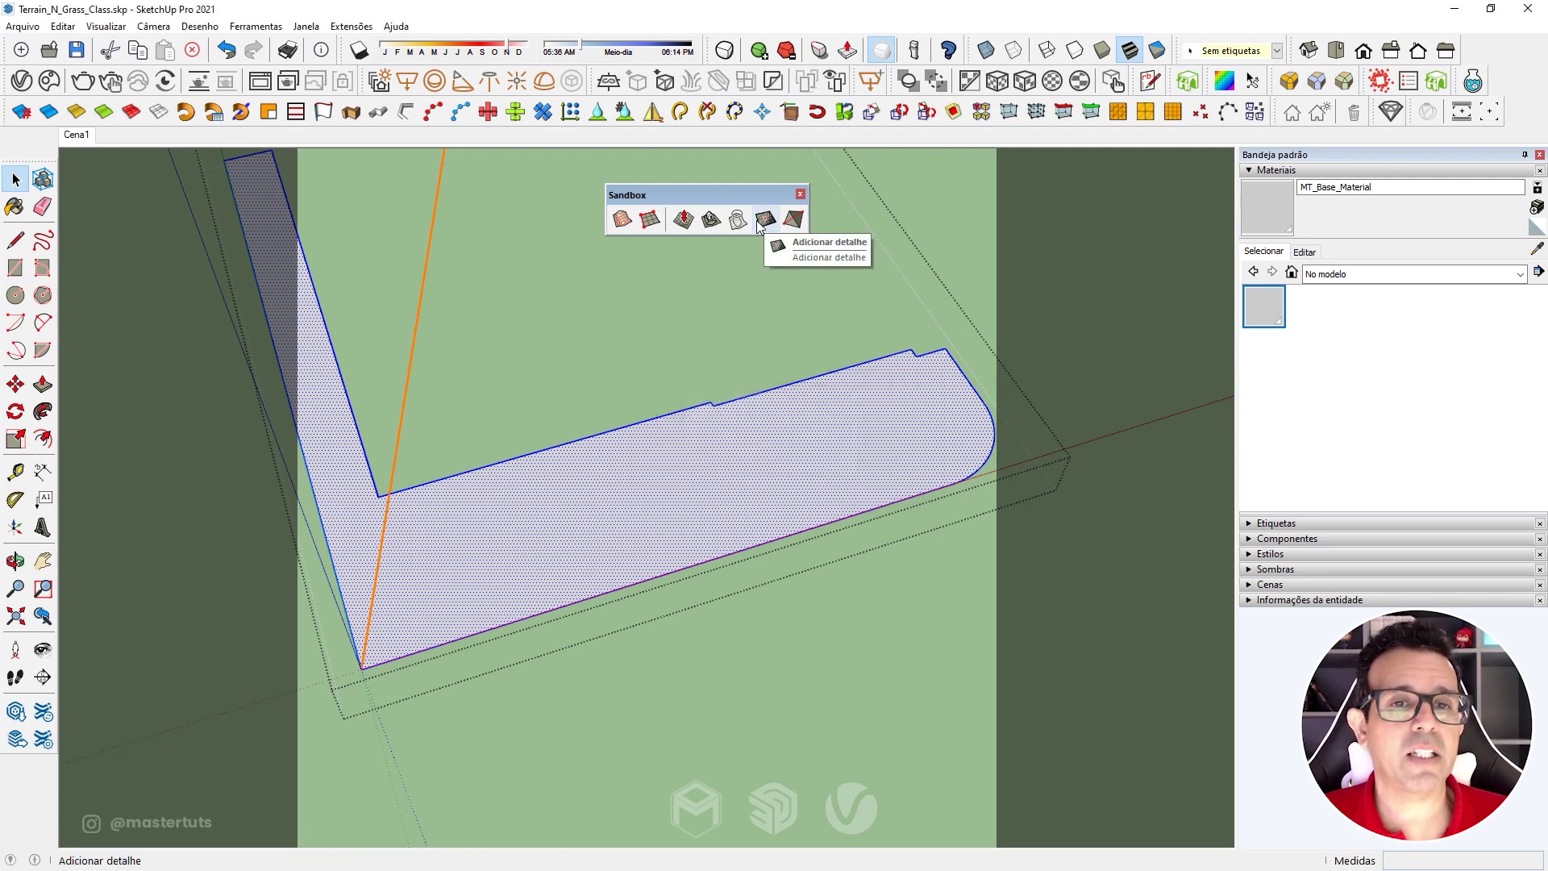
{"action": "left_click", "coordinate": [762, 220]}
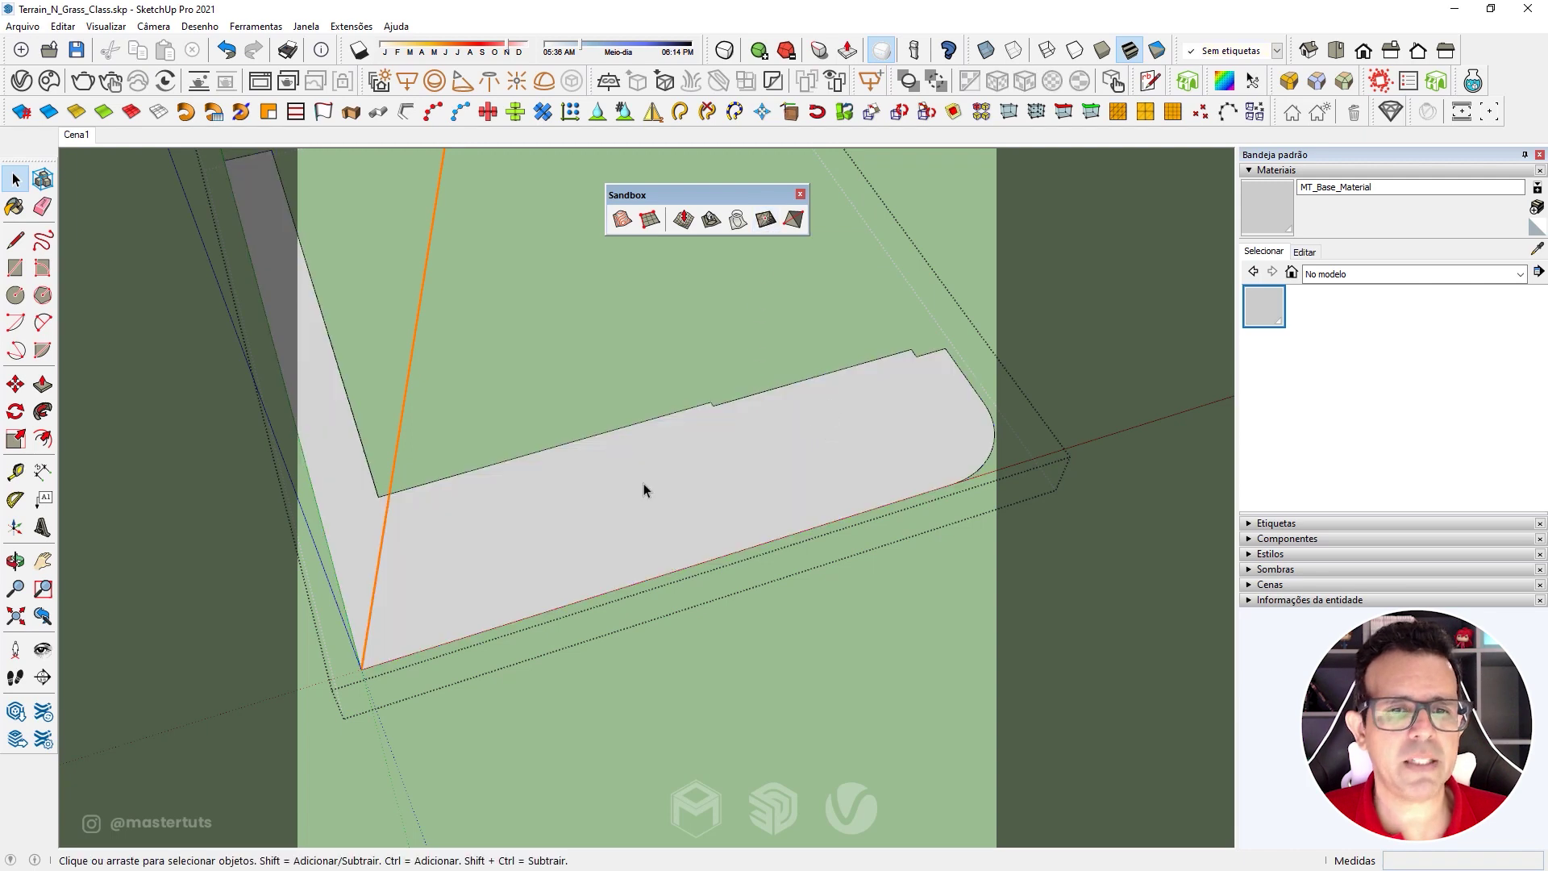
Try dividing the L-shaped face with lines joining its edge notches, lower edge and inner and outer corners
{"action": "triple_click", "coordinate": [695, 502]}
{"action": "key", "text": "m"}
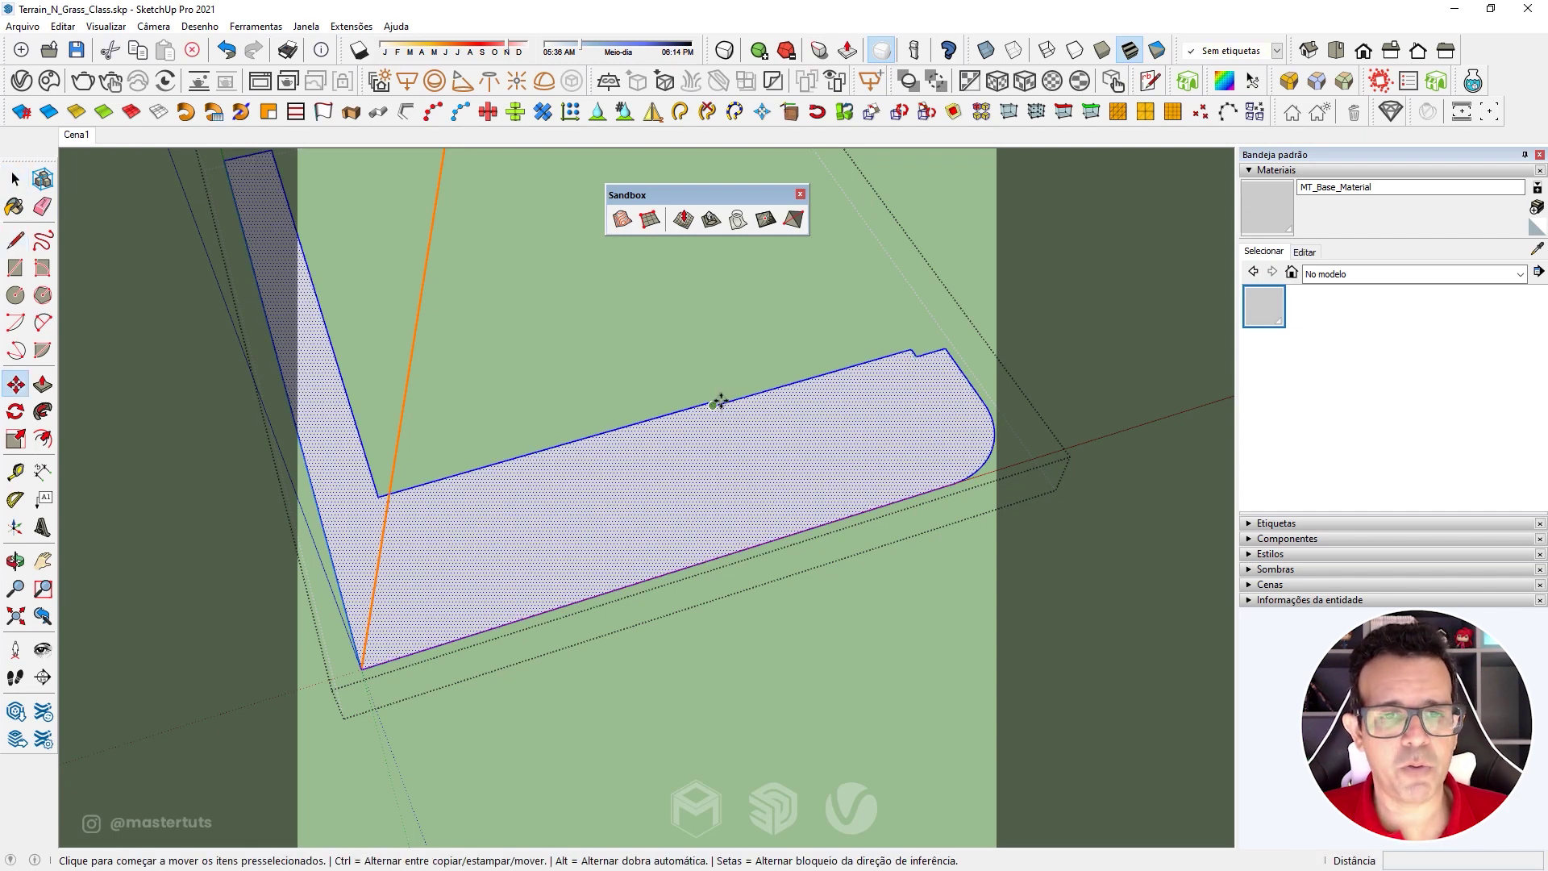
{"action": "key", "text": "l"}
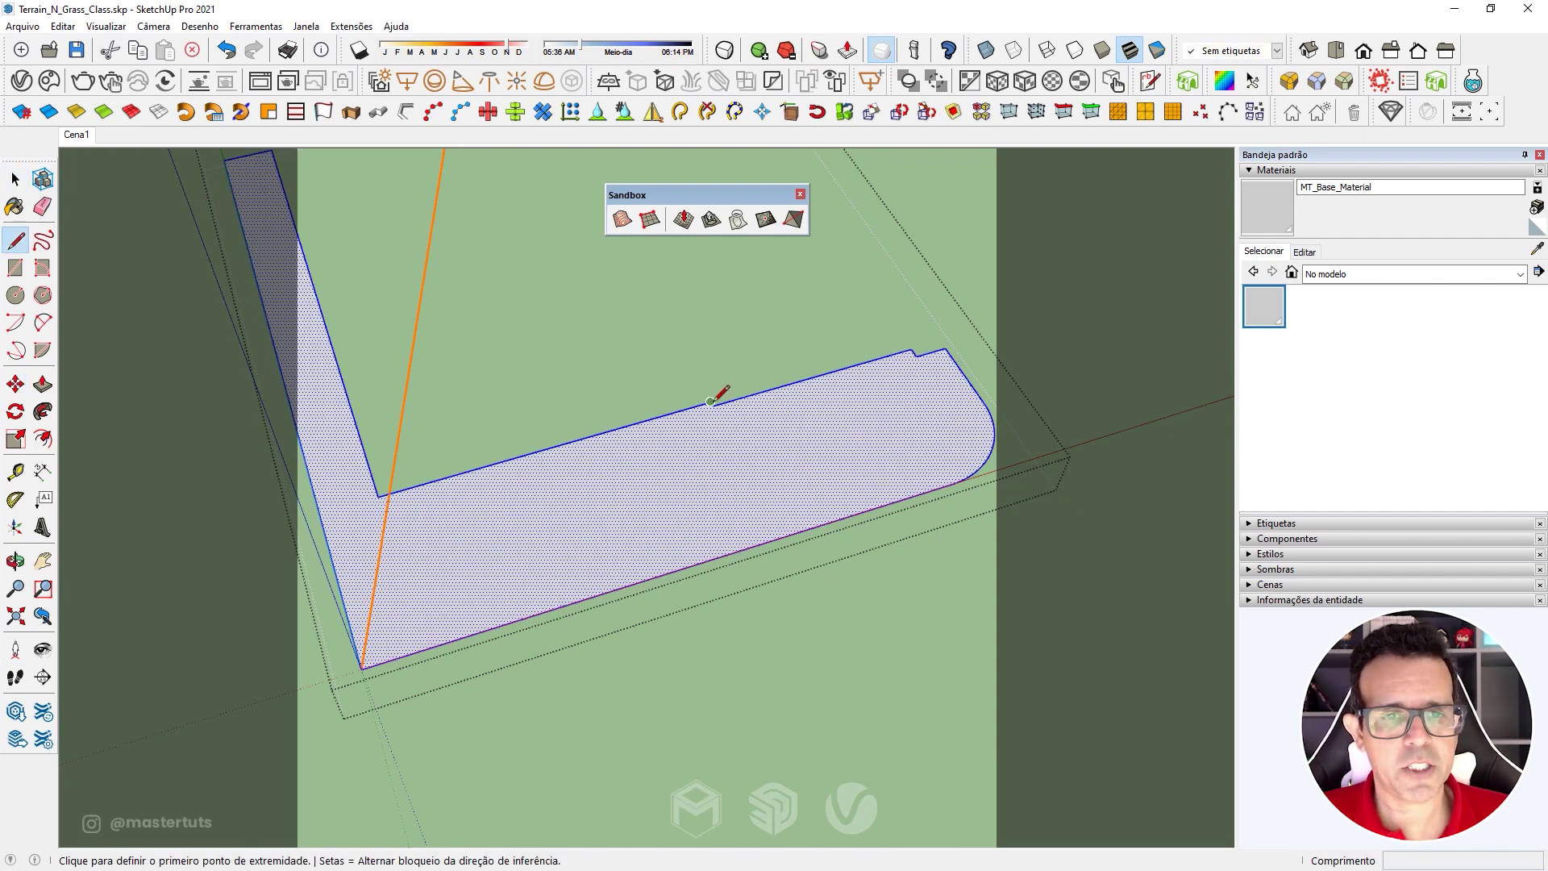
{"action": "left_click", "coordinate": [710, 401]}
{"action": "left_click", "coordinate": [783, 537]}
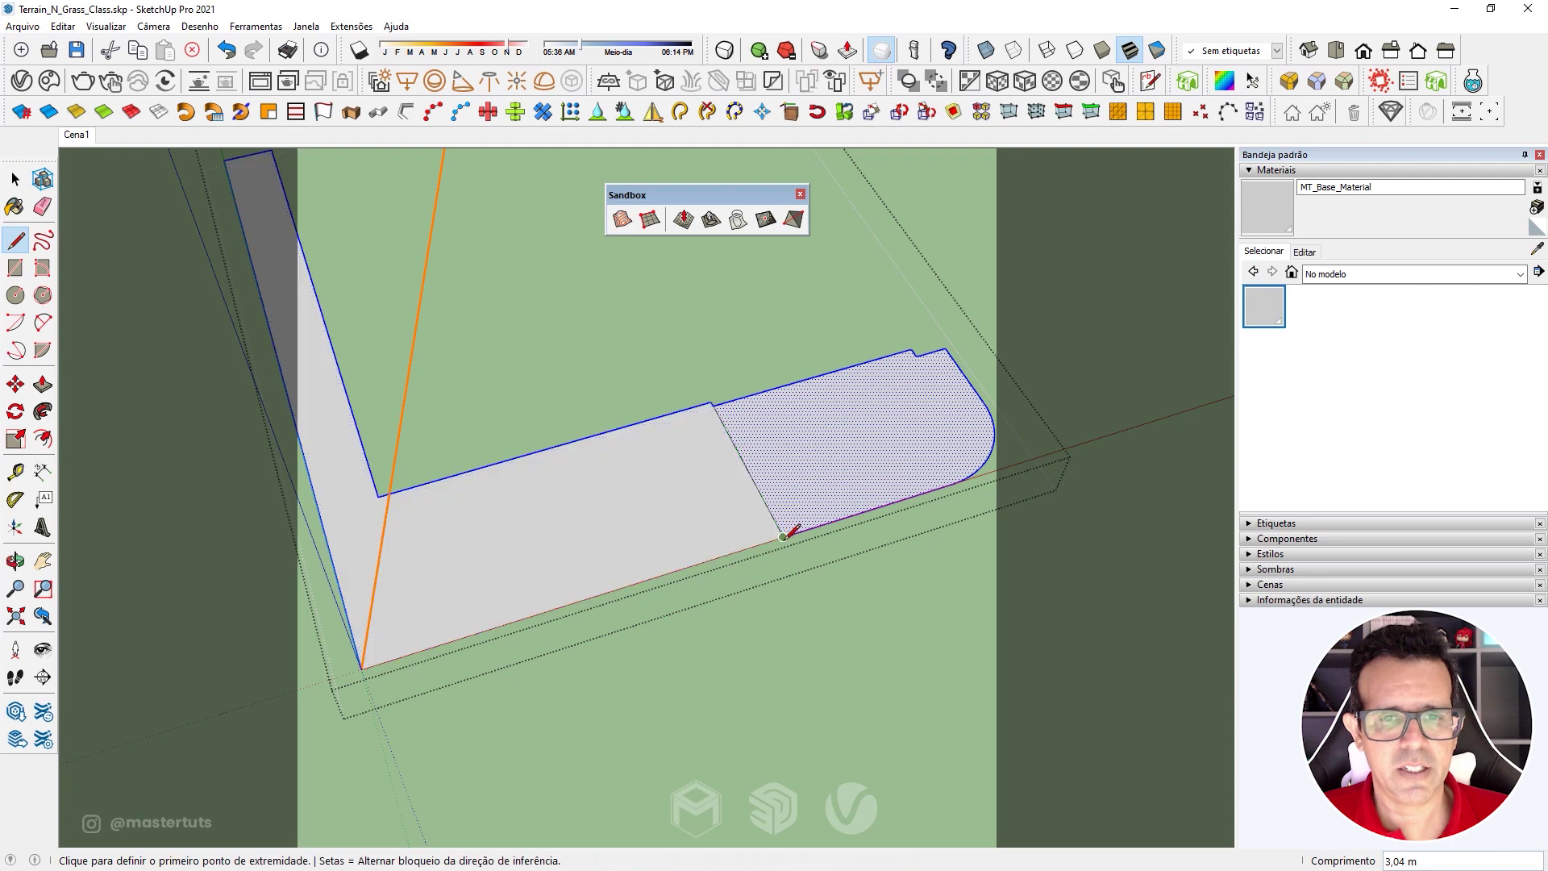
{"action": "left_click", "coordinate": [783, 536]}
{"action": "left_click", "coordinate": [912, 351]}
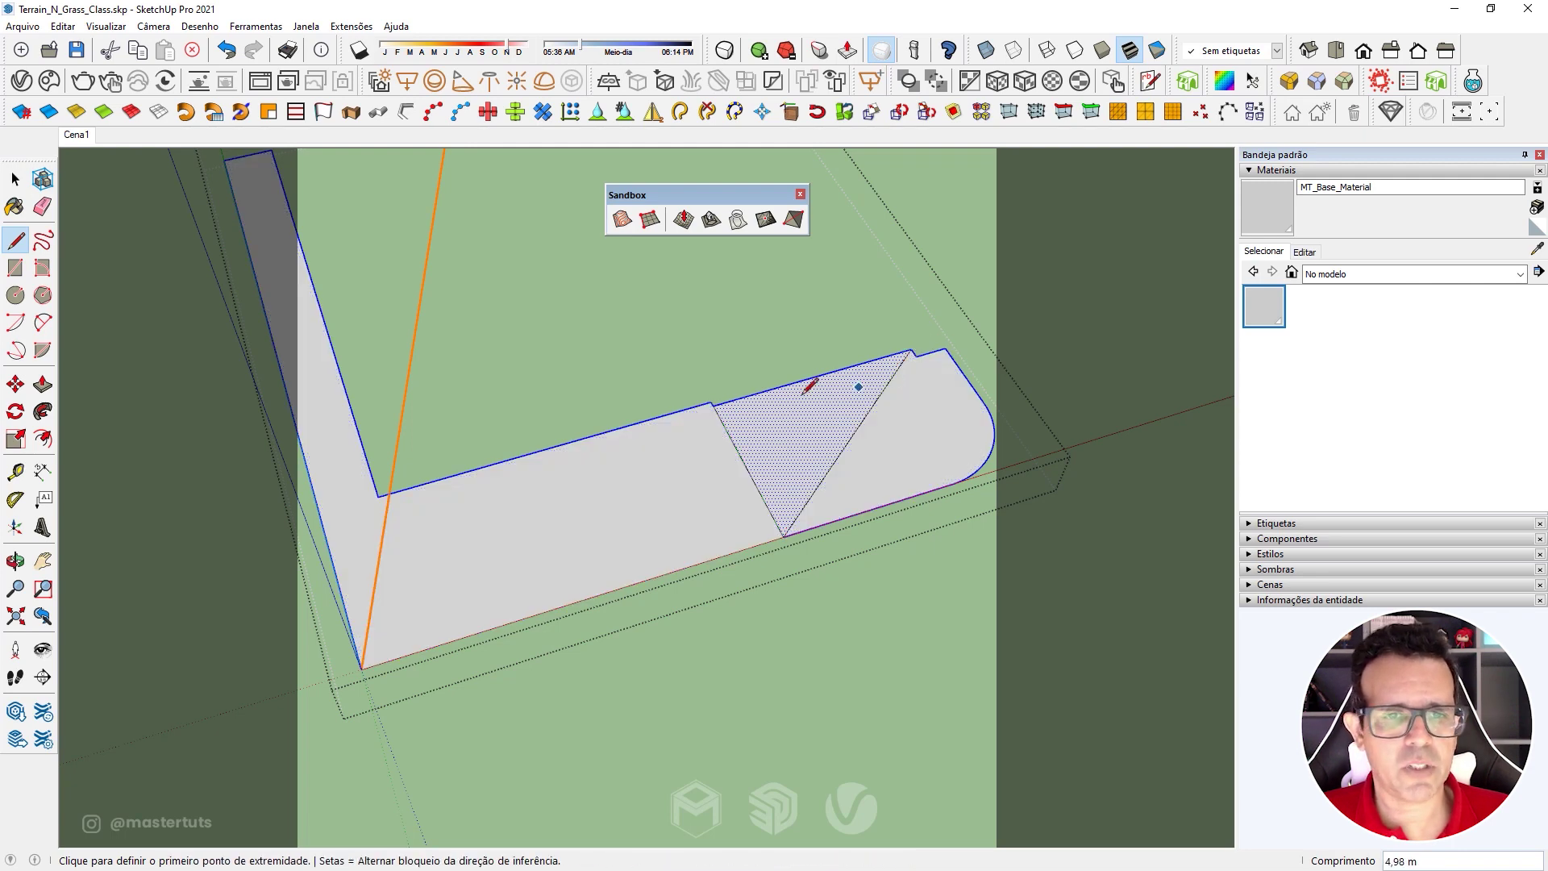
{"action": "left_click", "coordinate": [710, 401]}
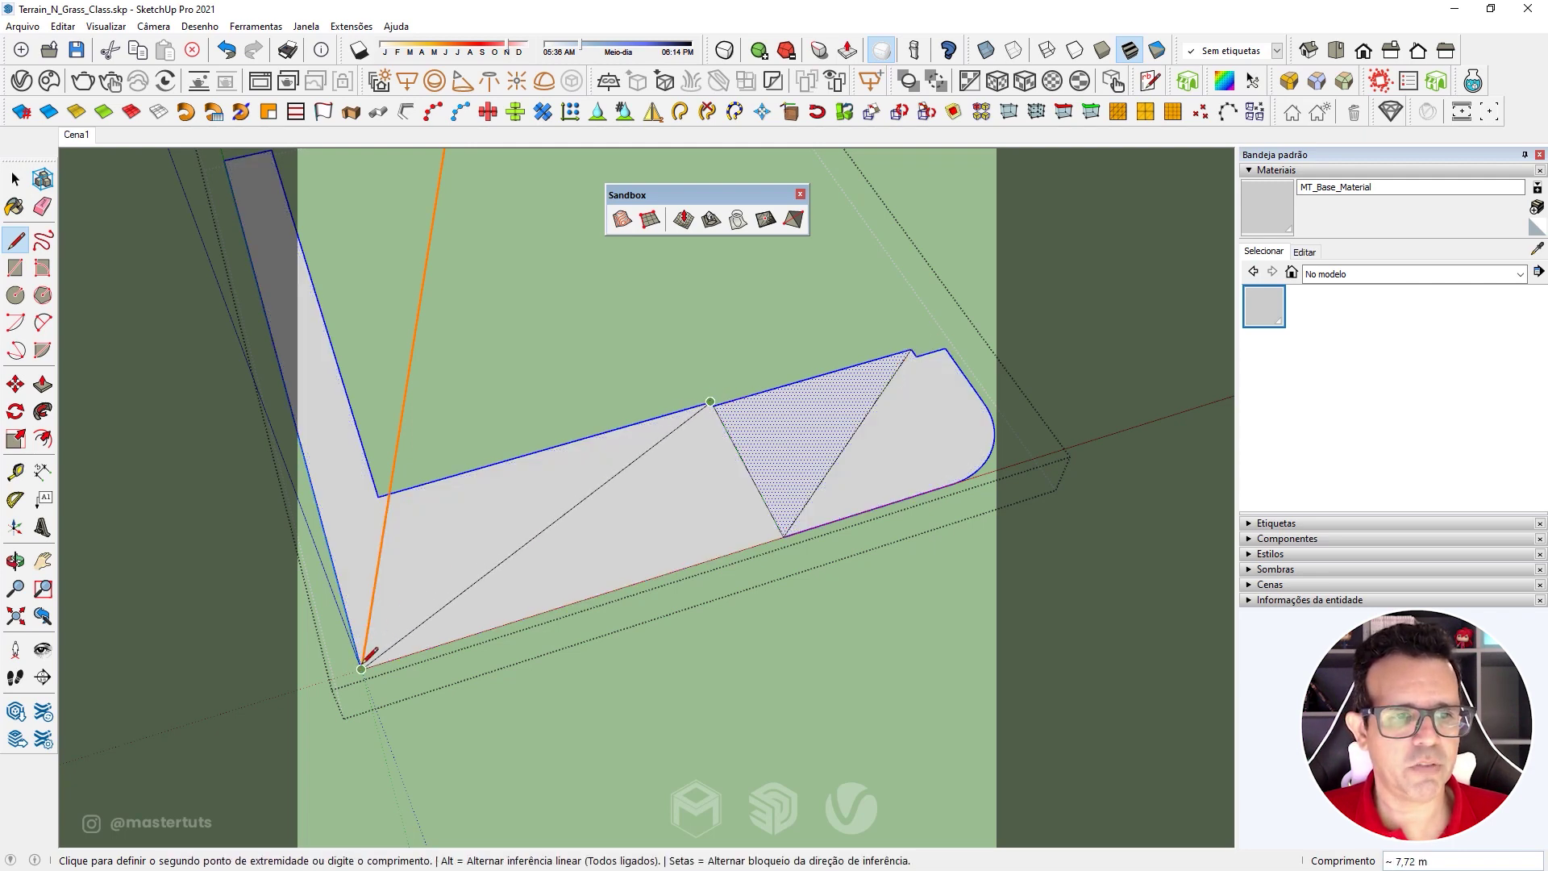
{"action": "left_click", "coordinate": [362, 668]}
{"action": "left_click", "coordinate": [378, 496]}
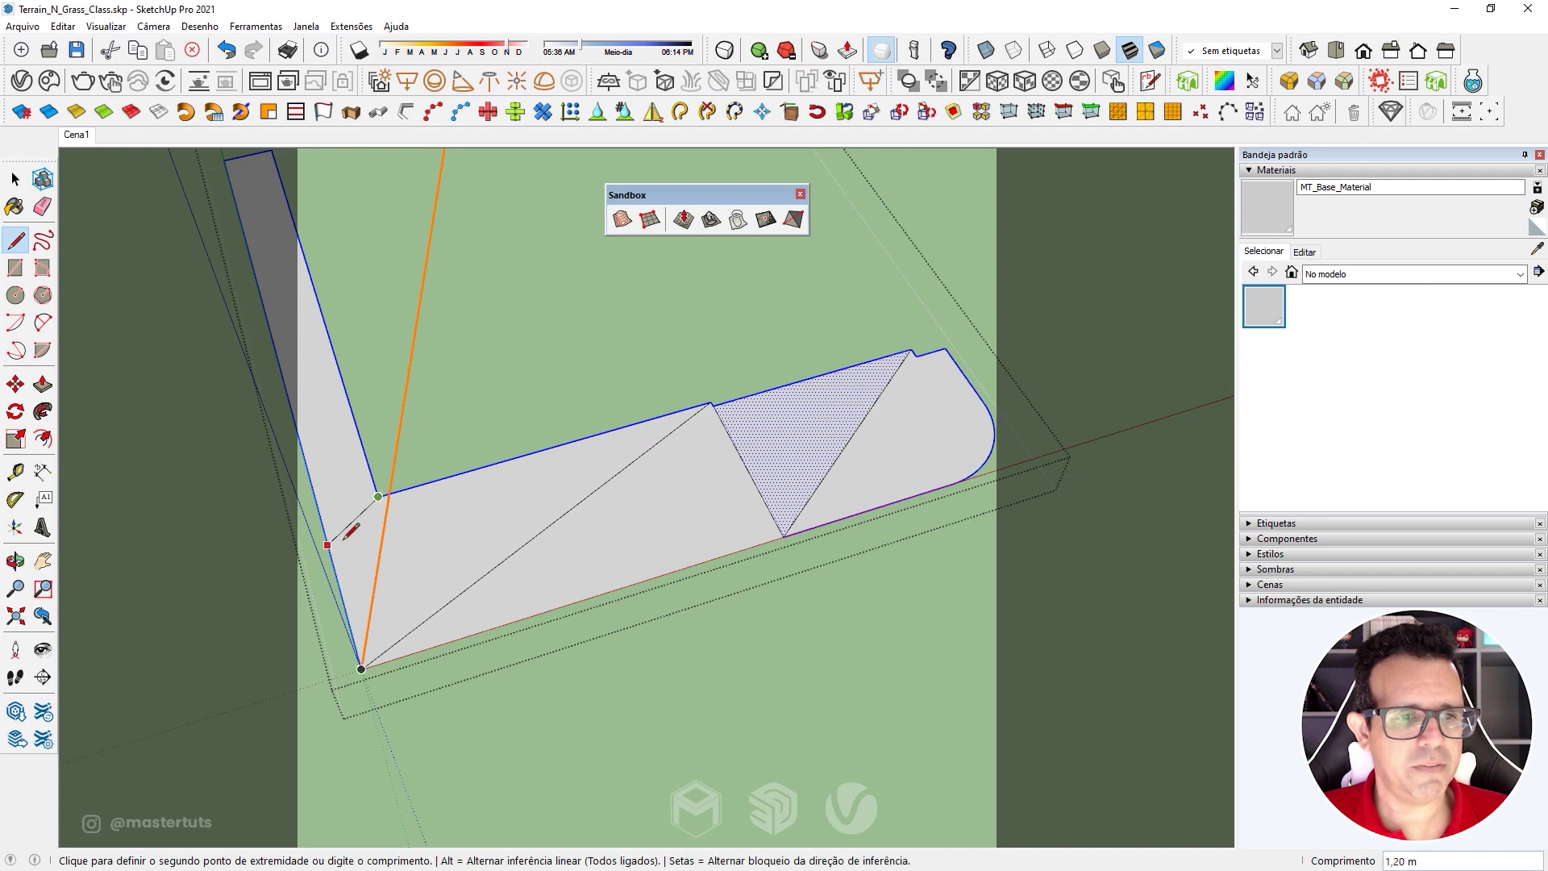
{"action": "left_click", "coordinate": [361, 667]}
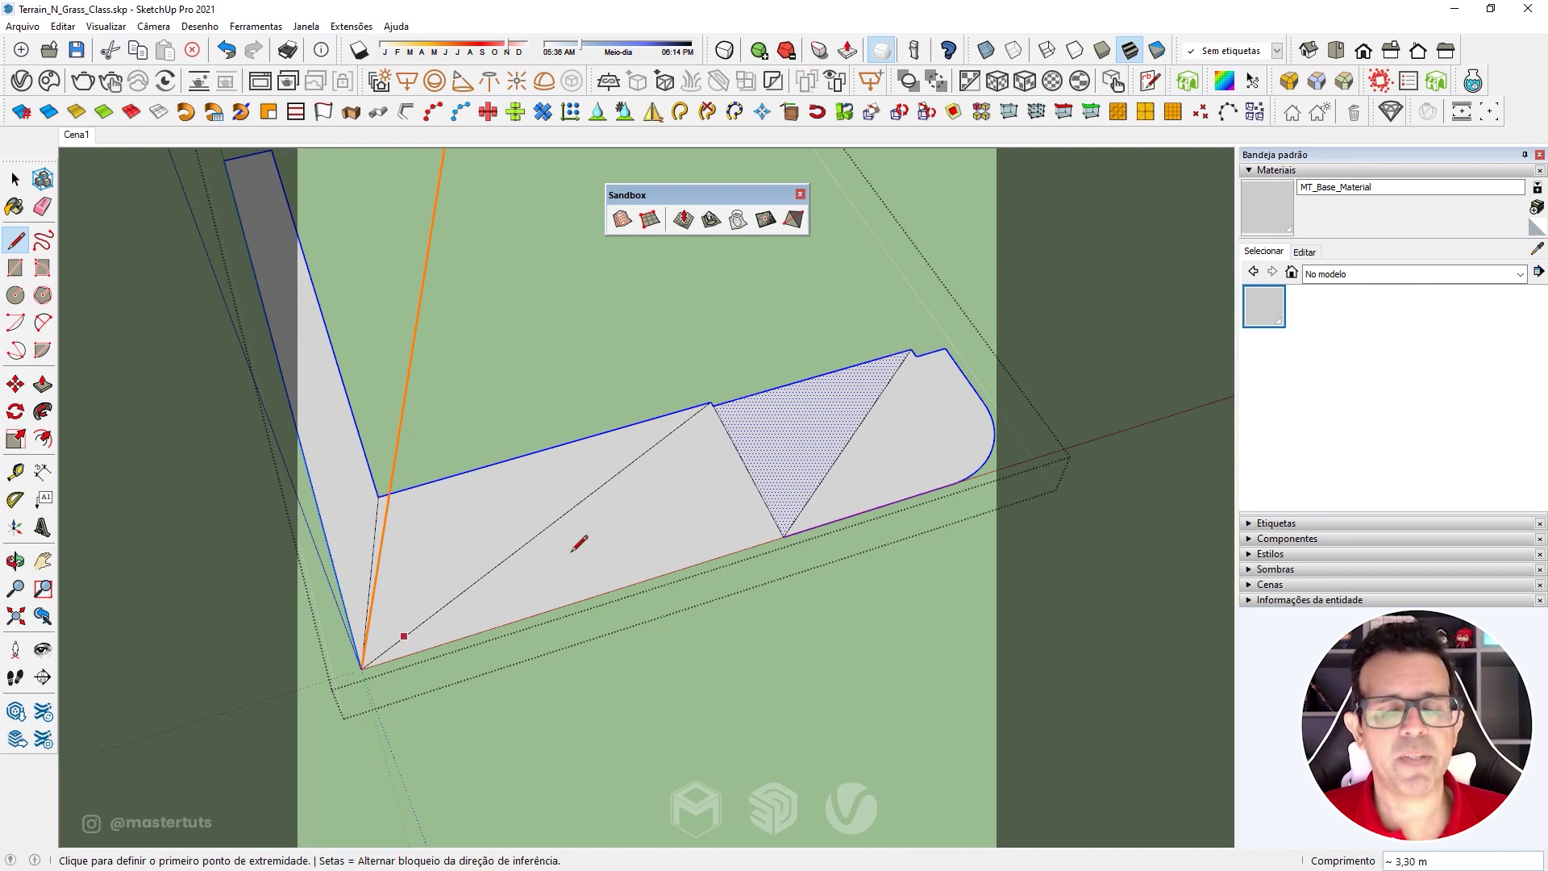
Select the whole divided L-shaped surface and try subdividing it with Add Detail
{"action": "key", "text": "space"}
{"action": "triple_click", "coordinate": [869, 466]}
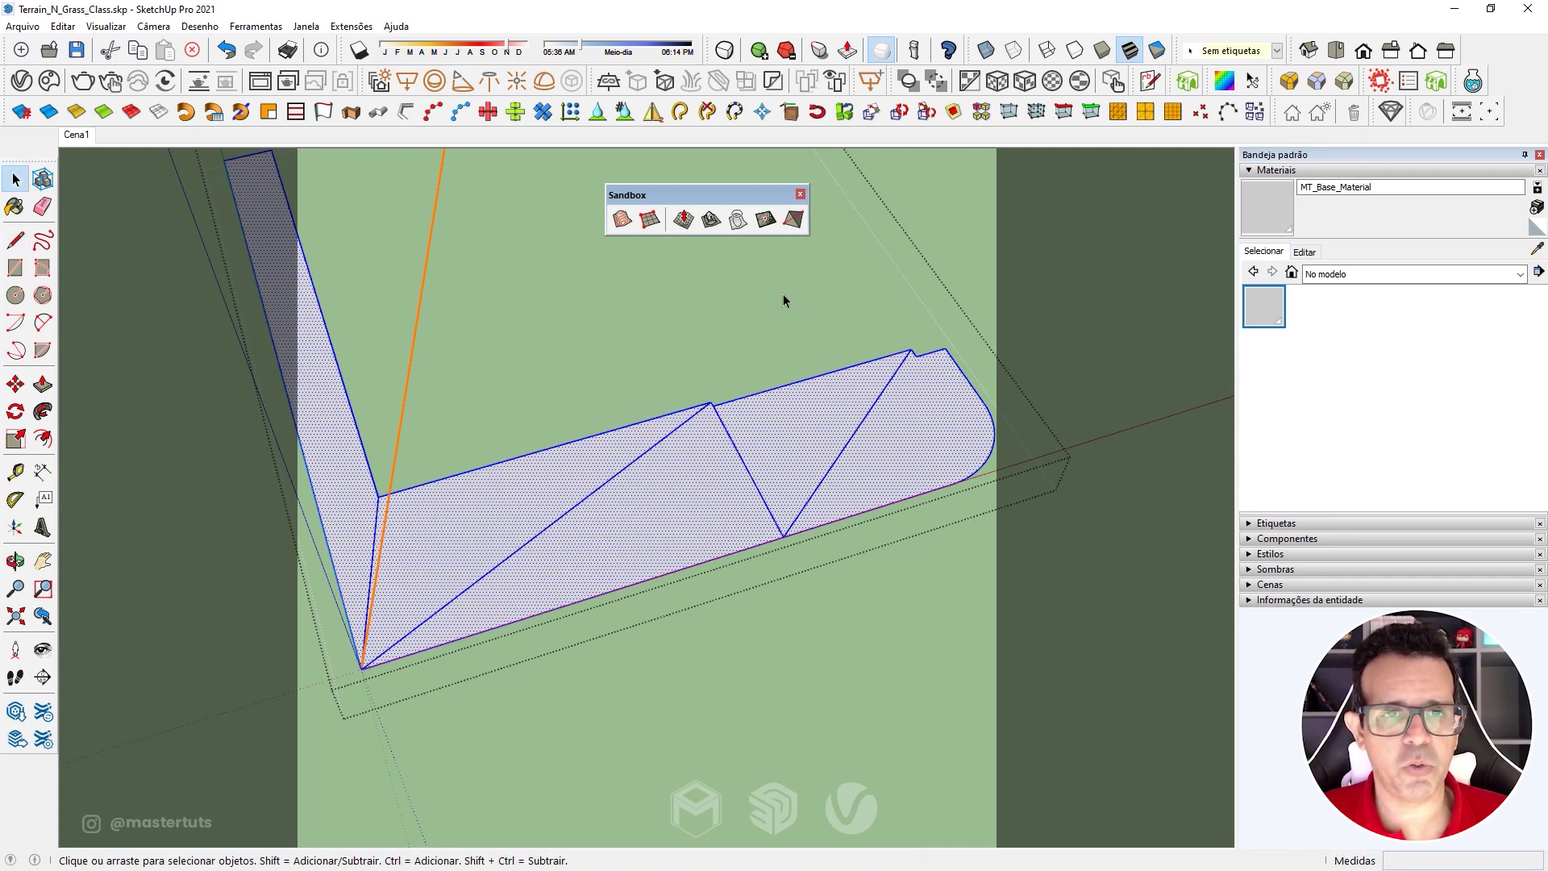
{"action": "left_click", "coordinate": [766, 219]}
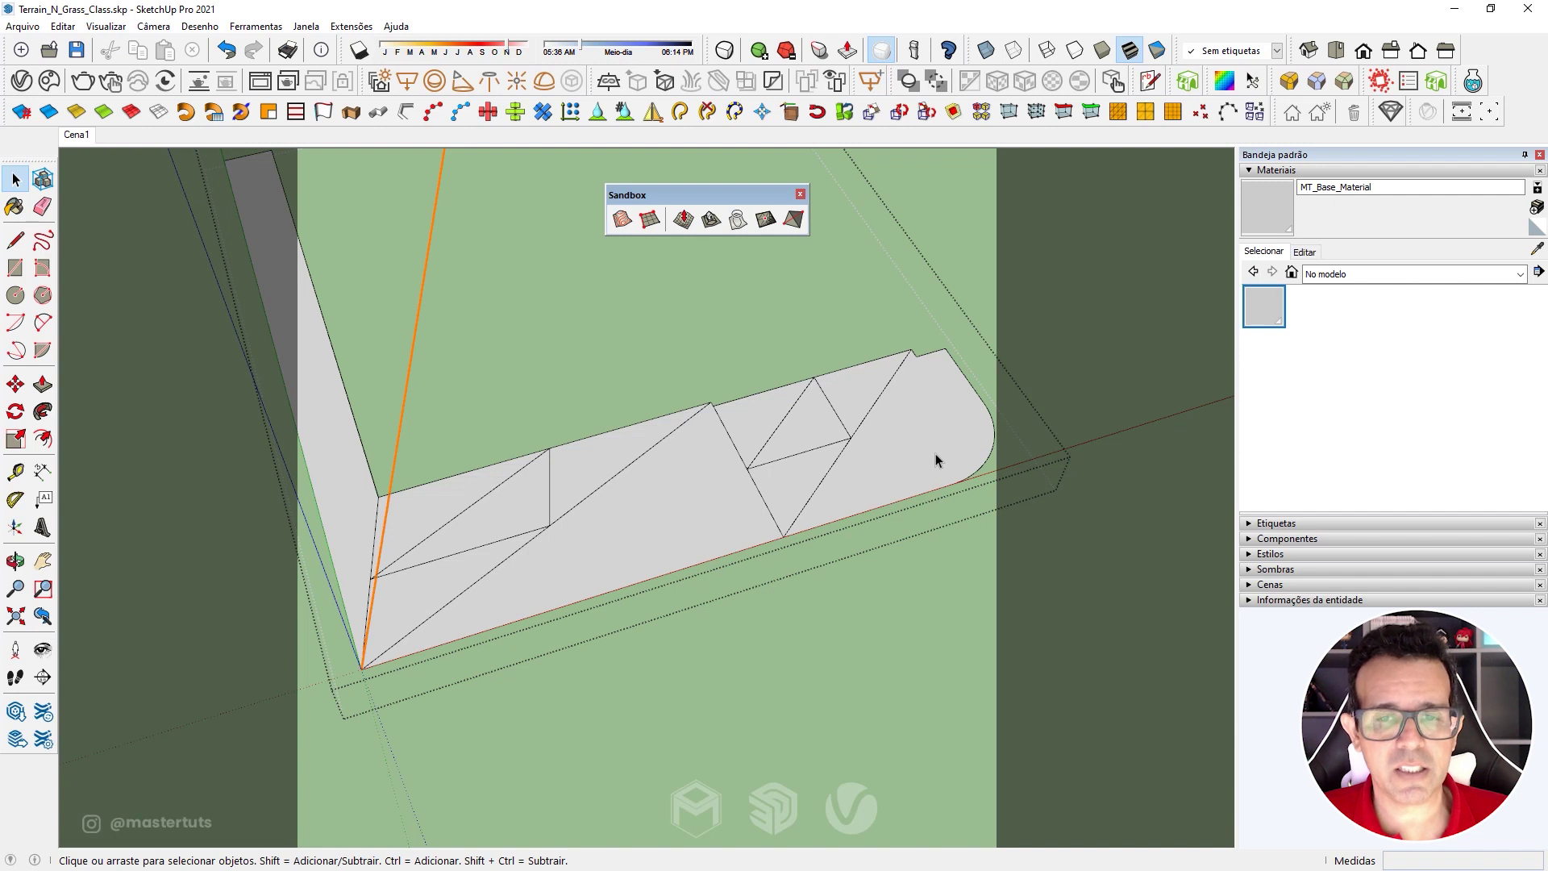
Draw three lines fanning from the notch near the rounded end to the start, end and middle of the arc
{"action": "scroll", "coordinate": [939, 453], "scroll_direction": "up", "scroll_amount": 3}
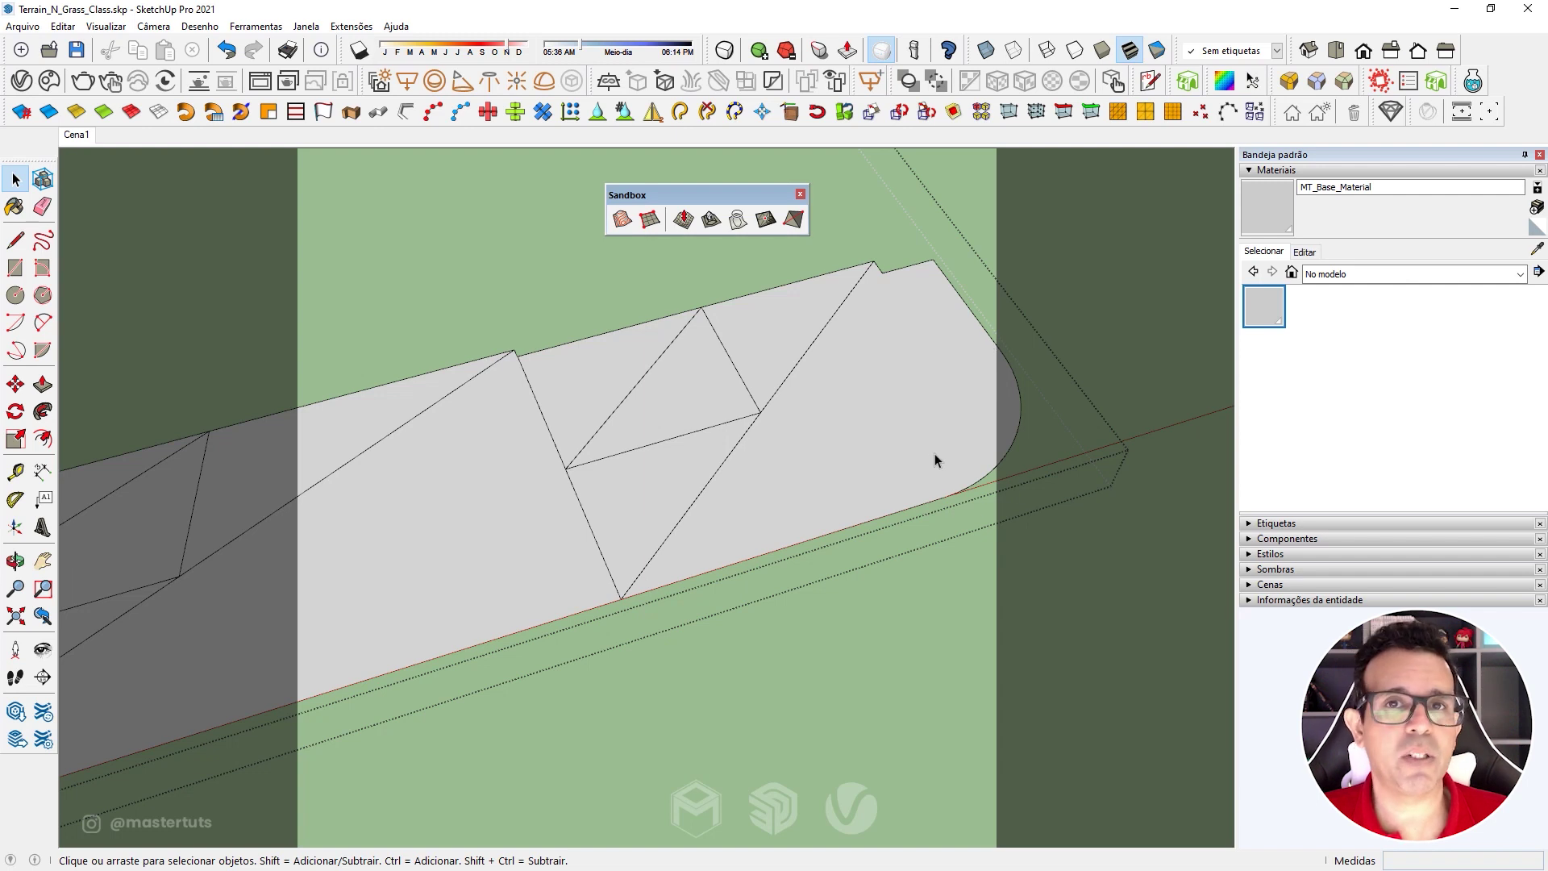
{"action": "key", "text": "l"}
{"action": "left_click", "coordinate": [964, 489]}
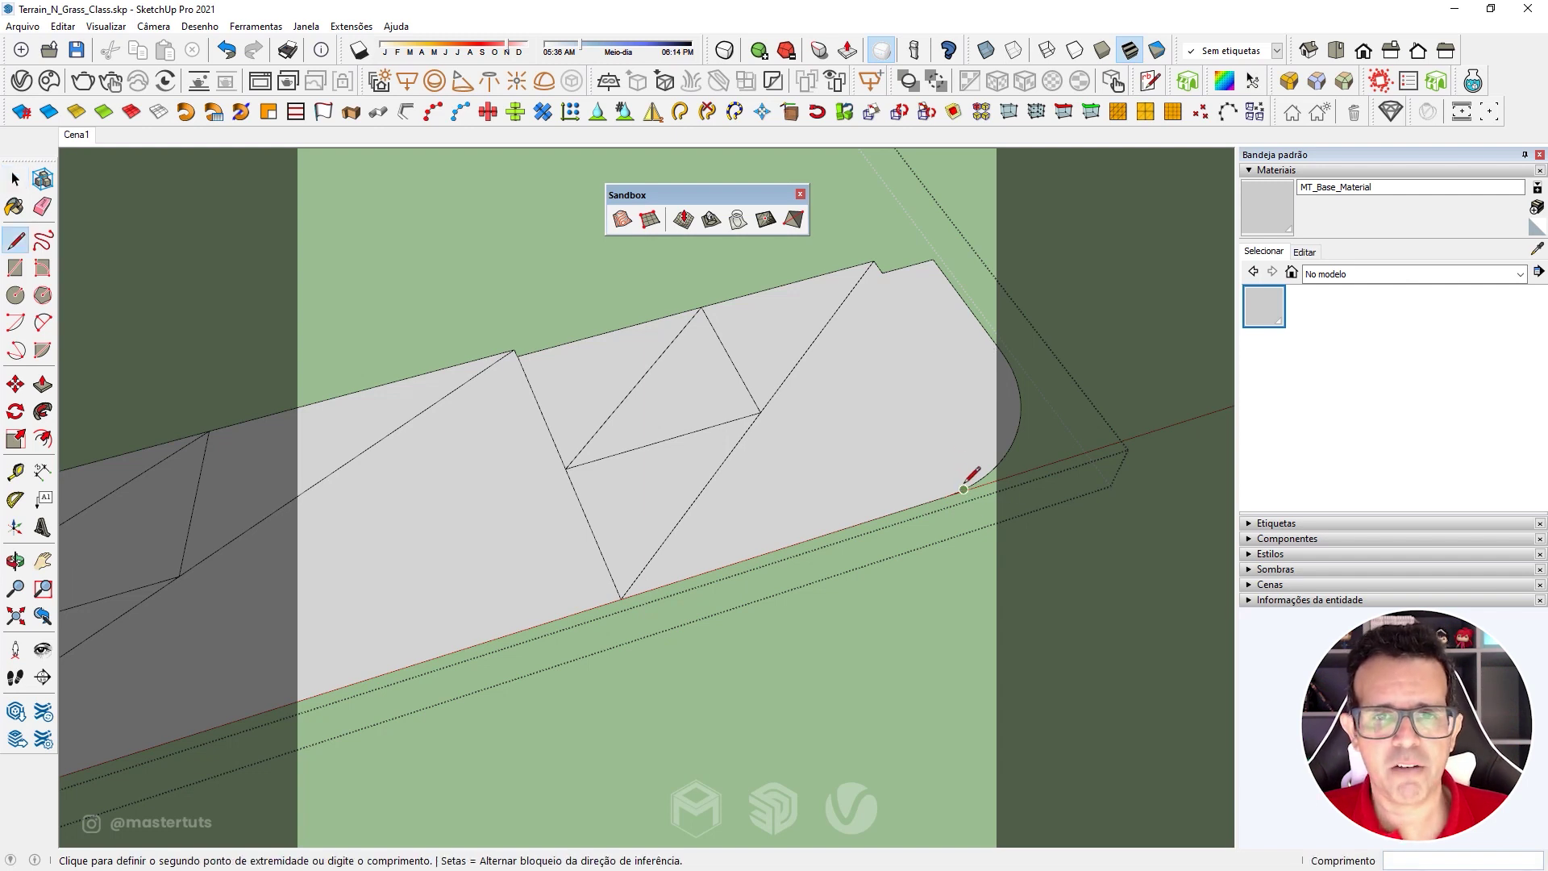
{"action": "left_click", "coordinate": [885, 272]}
{"action": "left_click", "coordinate": [885, 271]}
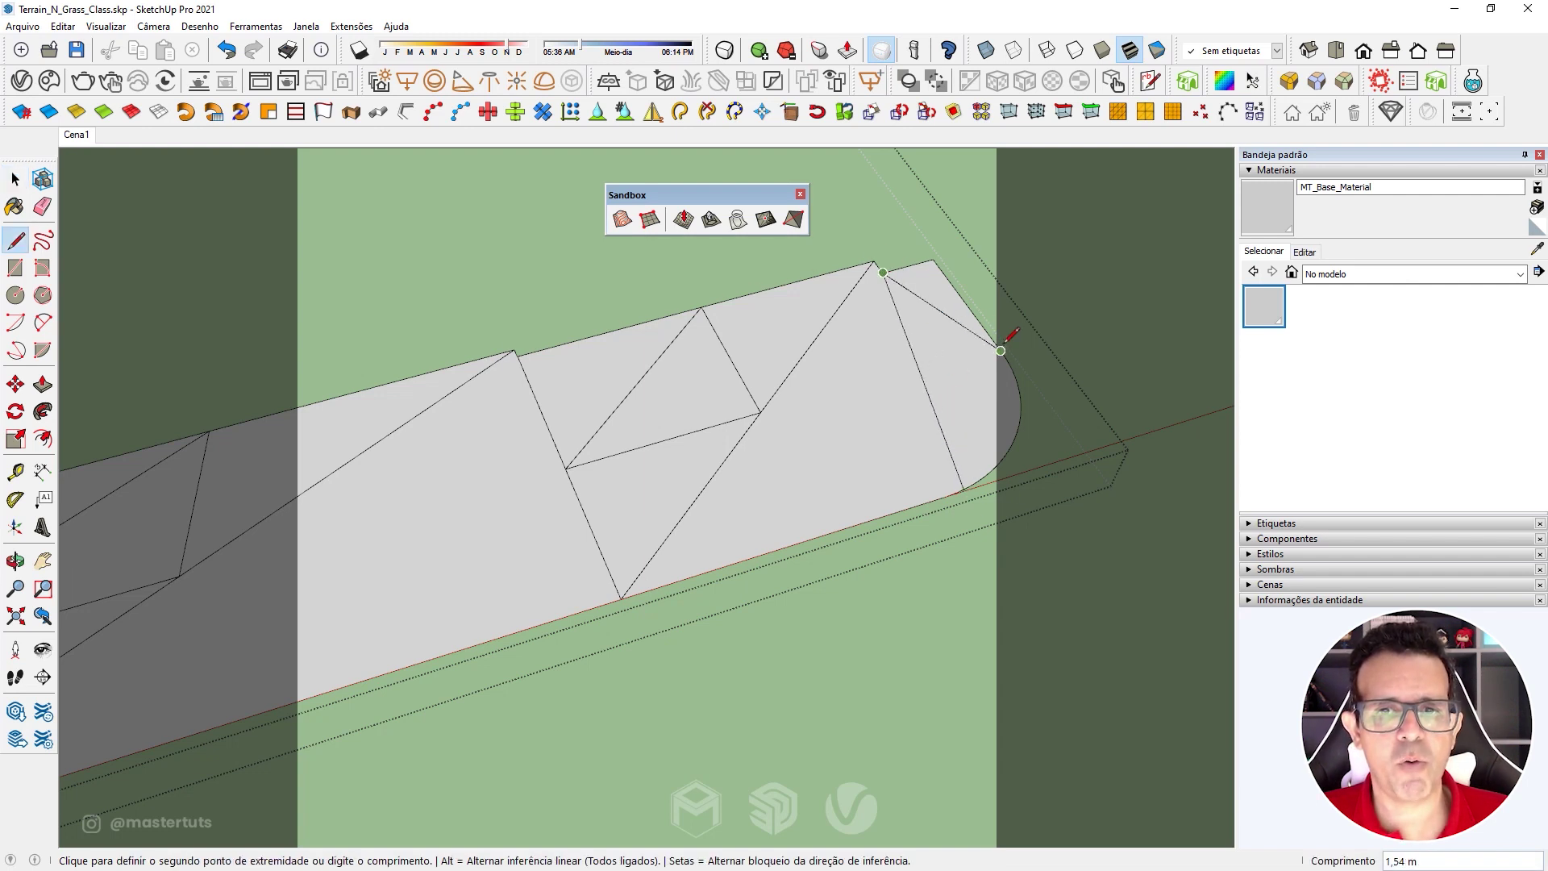
{"action": "left_click", "coordinate": [1001, 348]}
{"action": "left_click", "coordinate": [885, 272]}
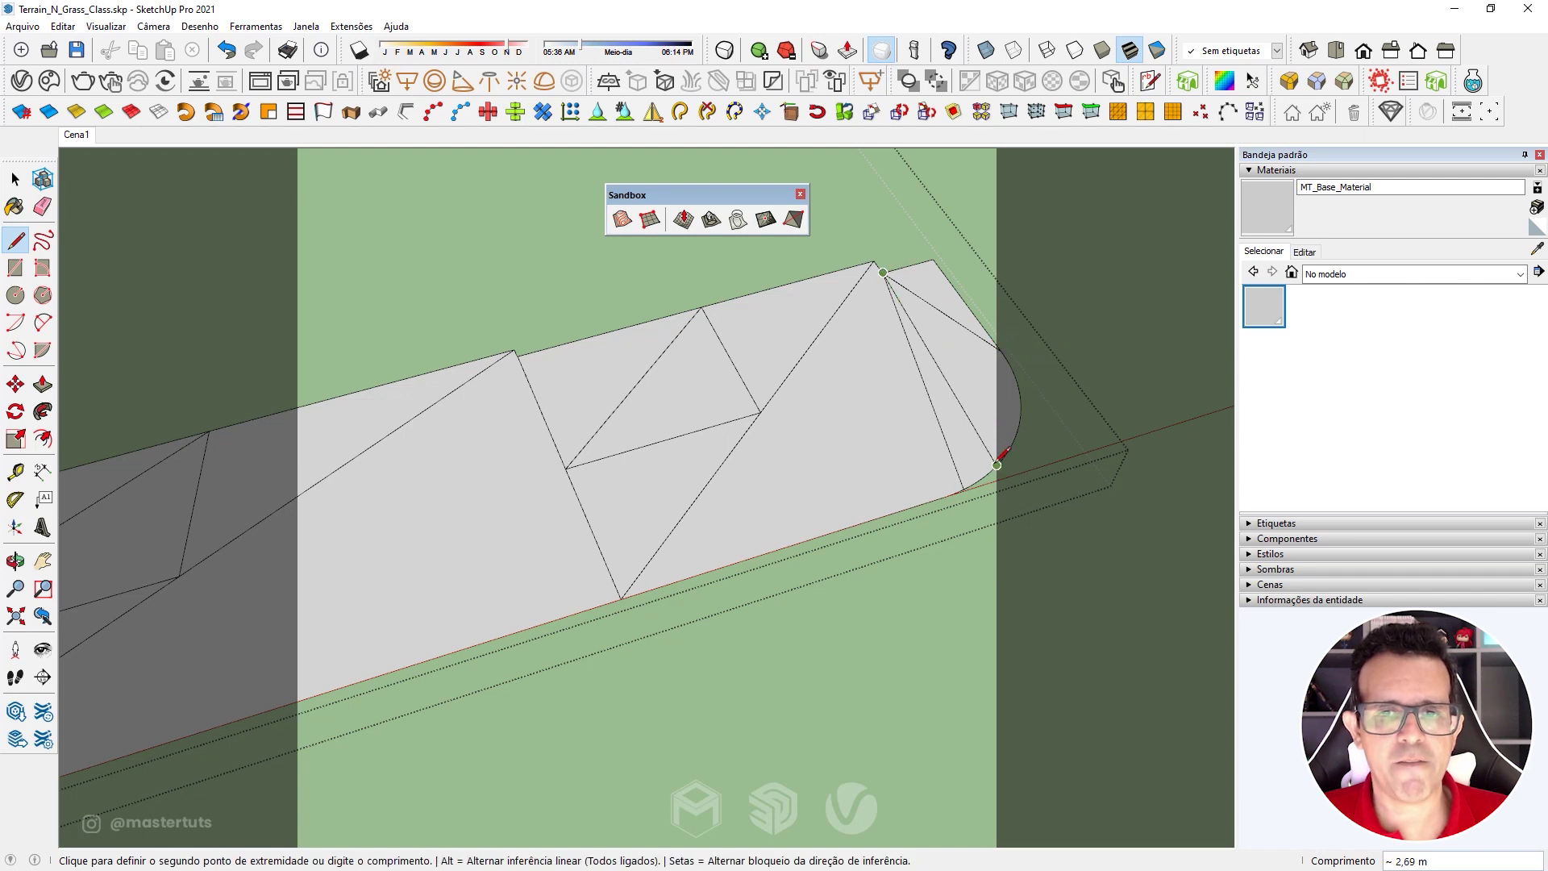
{"action": "left_click", "coordinate": [1007, 450]}
Select all of the surface again and apply a second Add Detail subdivision
{"action": "key", "text": "space"}
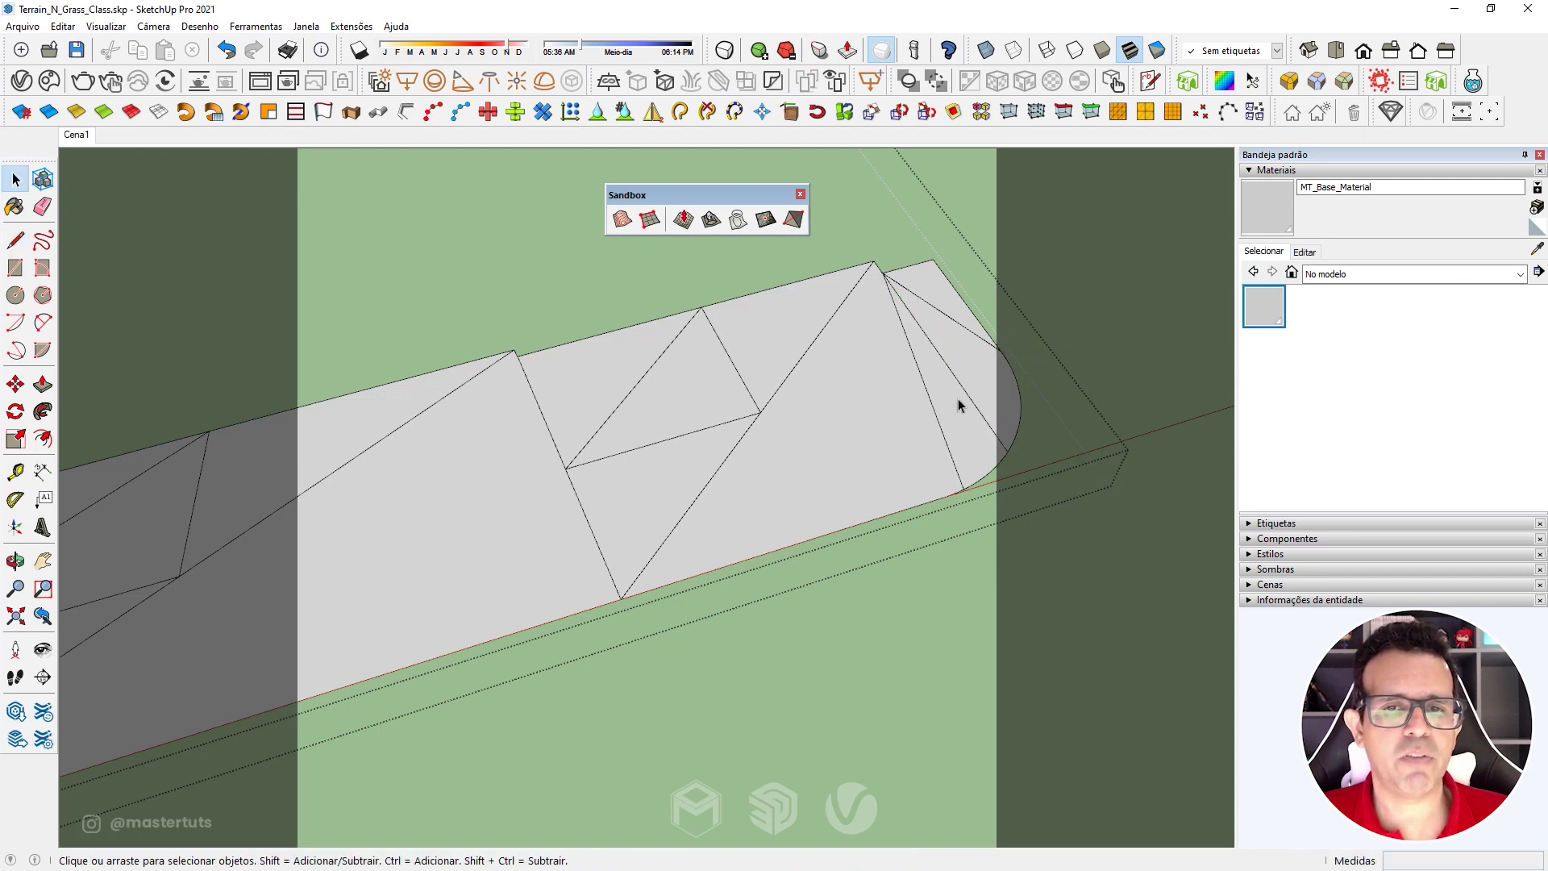
{"action": "triple_click", "coordinate": [956, 396]}
{"action": "left_click", "coordinate": [766, 220]}
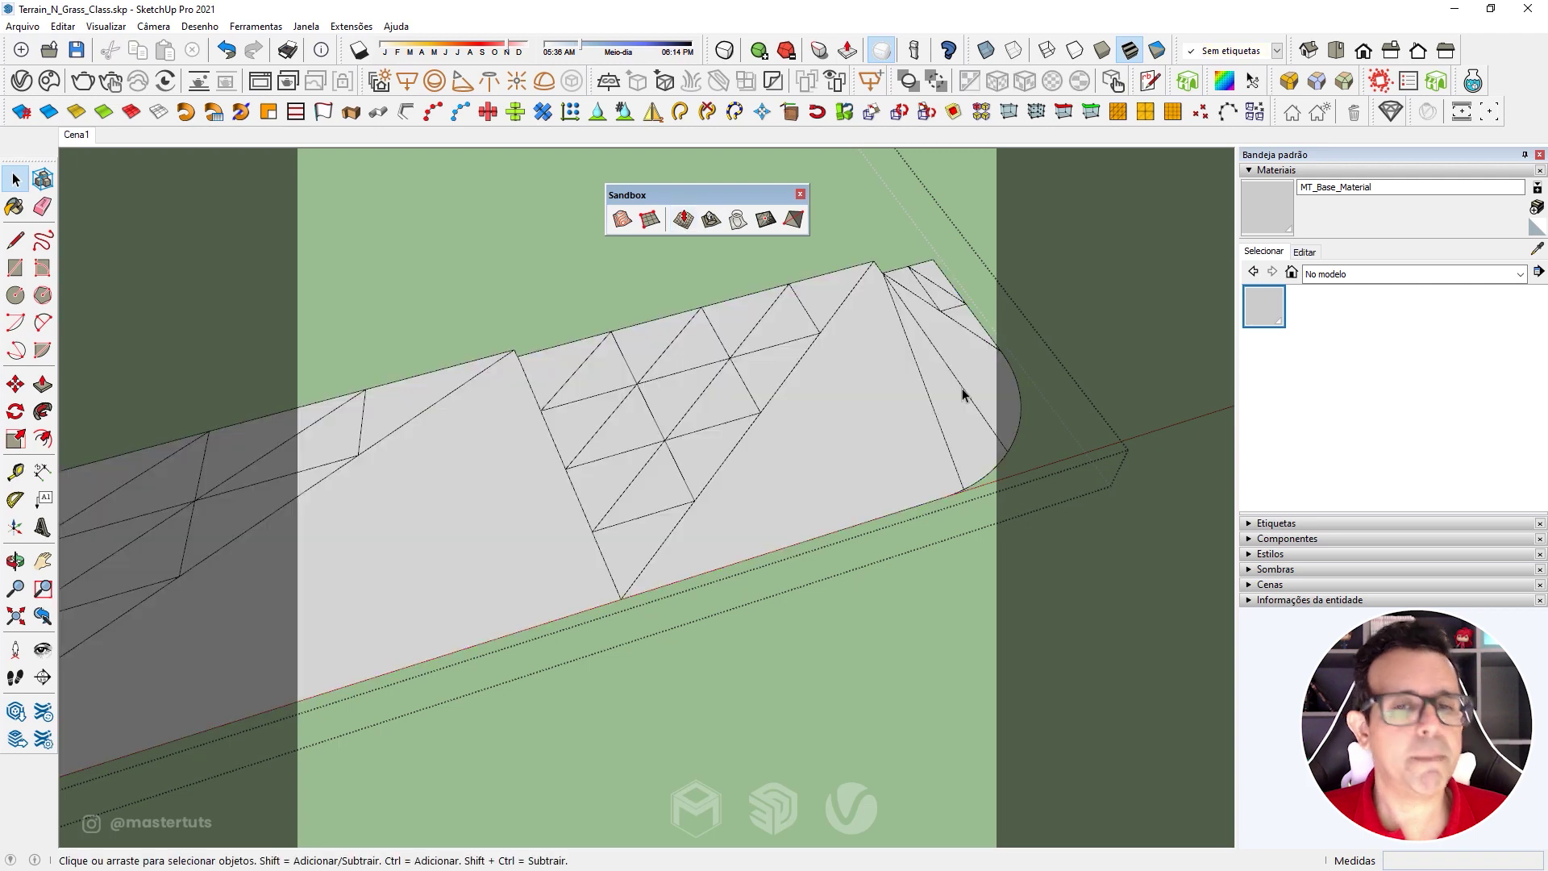
{"action": "scroll", "coordinate": [913, 438], "scroll_direction": "down", "scroll_amount": 5}
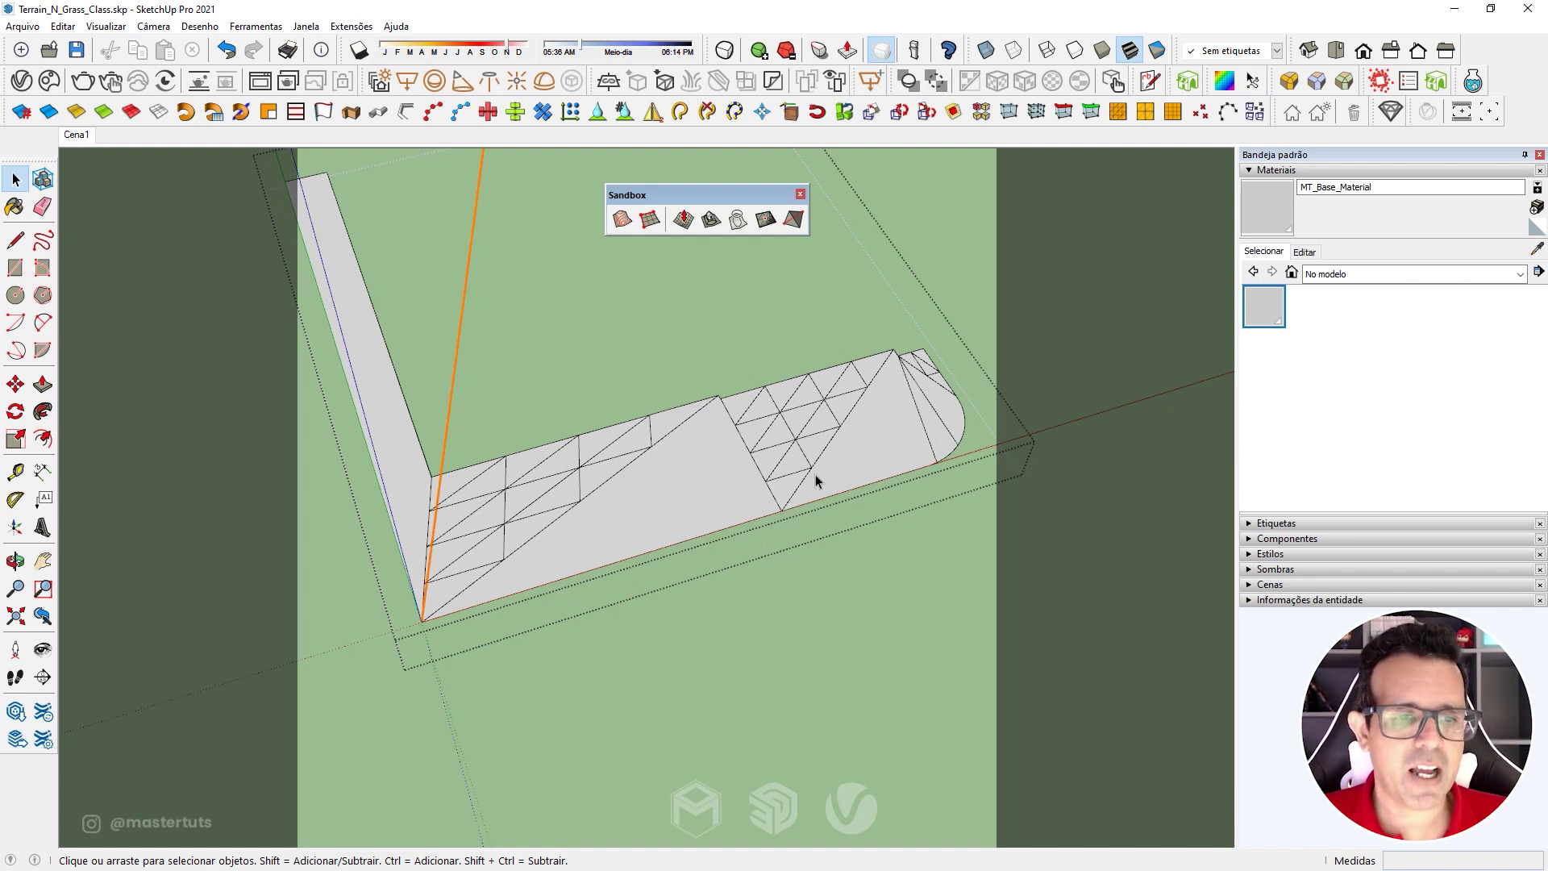
{"action": "scroll", "coordinate": [848, 443], "scroll_direction": "up", "scroll_amount": 2}
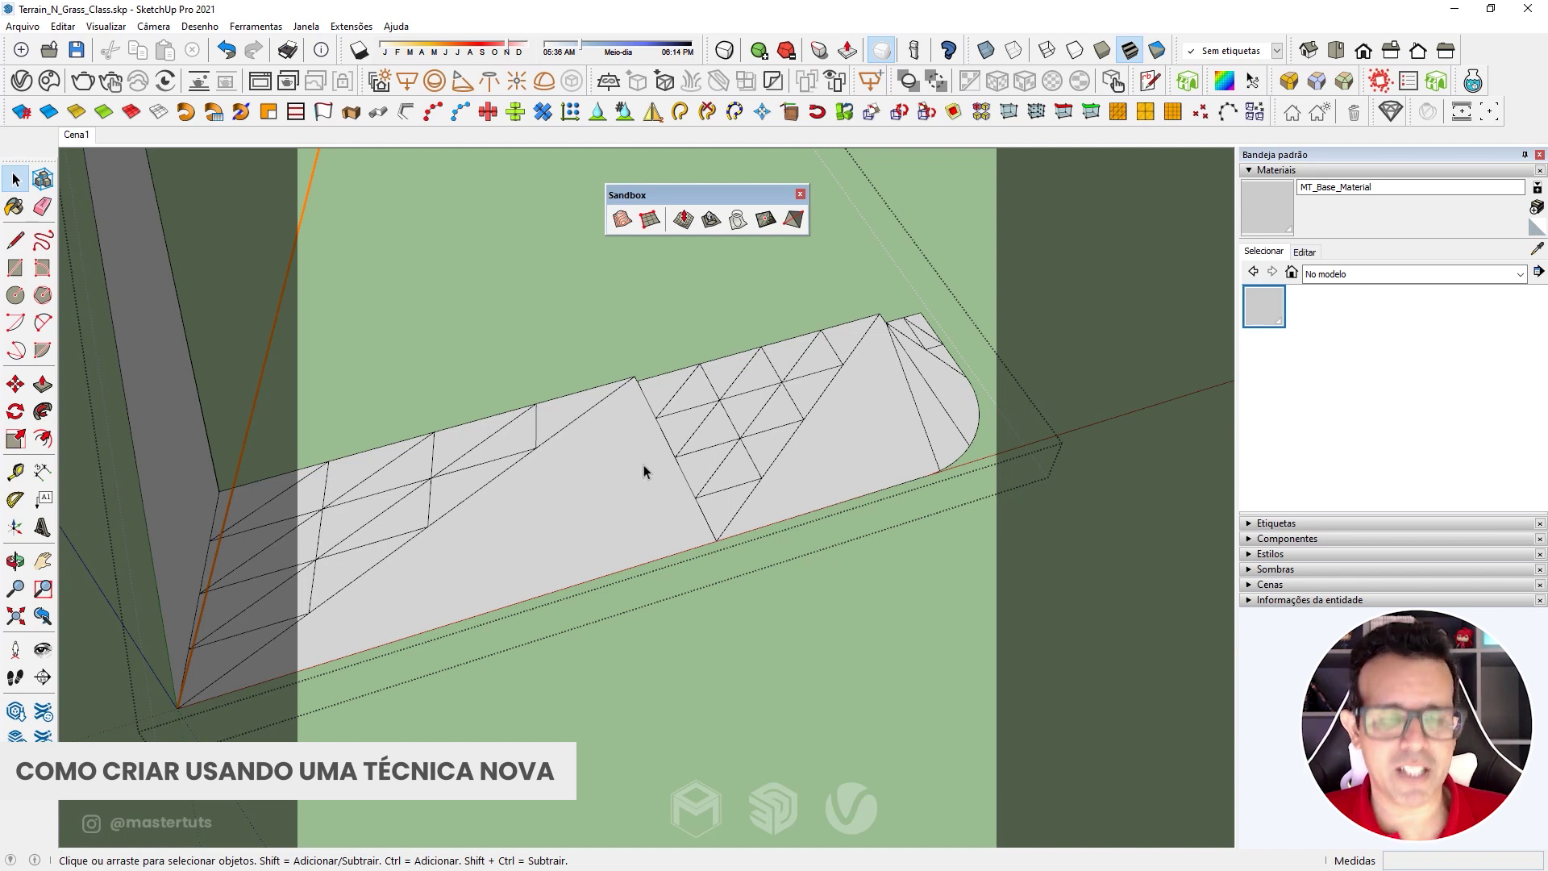
Undo the Add Detail subdivisions and the dividing lines drawn on the L-shaped face
{"action": "key", "text": "ctrl+z"}
{"action": "key", "text": "ctrl+z"}
{"action": "key", "text": "ctrl+z"}
{"action": "key", "text": "ctrl+z"}
{"action": "key", "text": "ctrl+z"}
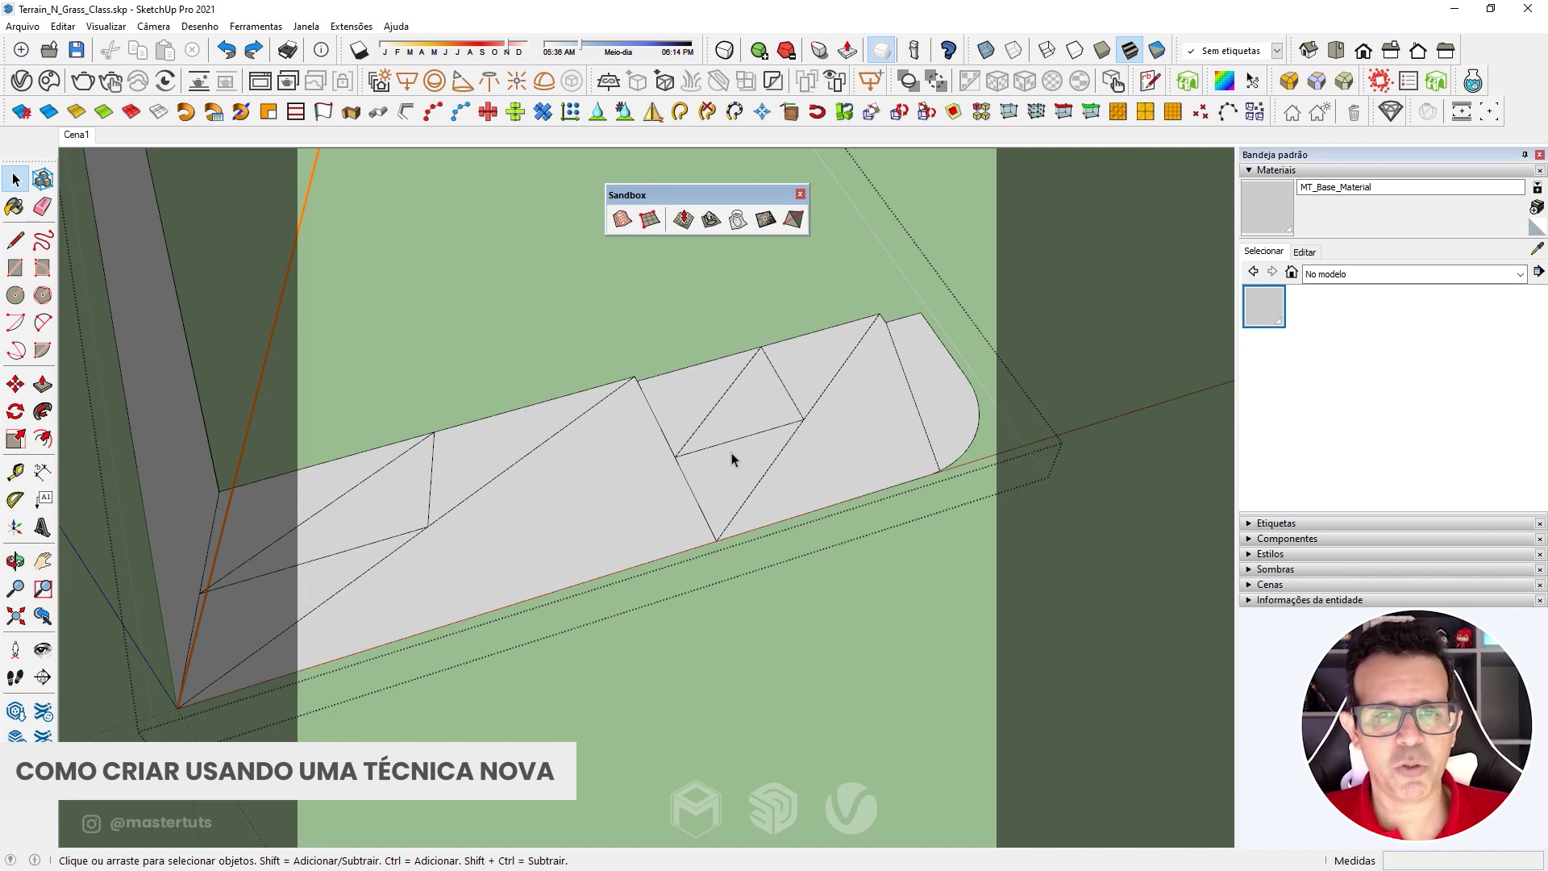
{"action": "key", "text": "ctrl+z"}
{"action": "key", "text": "ctrl+z"}
{"action": "key", "text": "ctrl+z"}
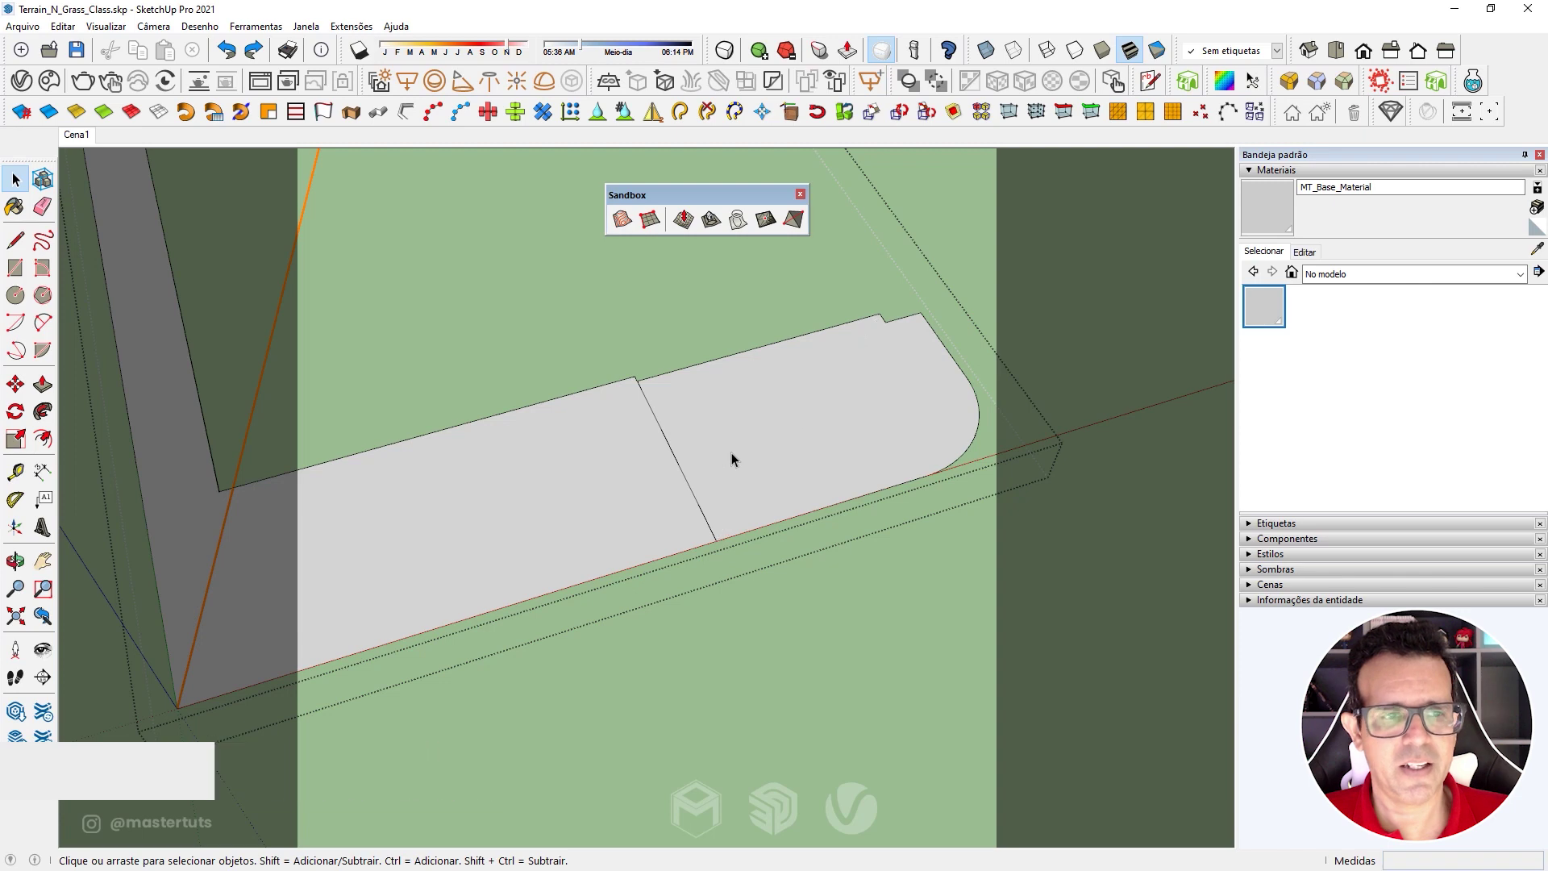
Finish editing the L-shaped surface and place a copy of it about 42 m away in the empty area beside the house
{"action": "middle_click_drag", "start_coordinate": [724, 460], "coordinate": [641, 512]}
{"action": "key", "text": "Escape"}
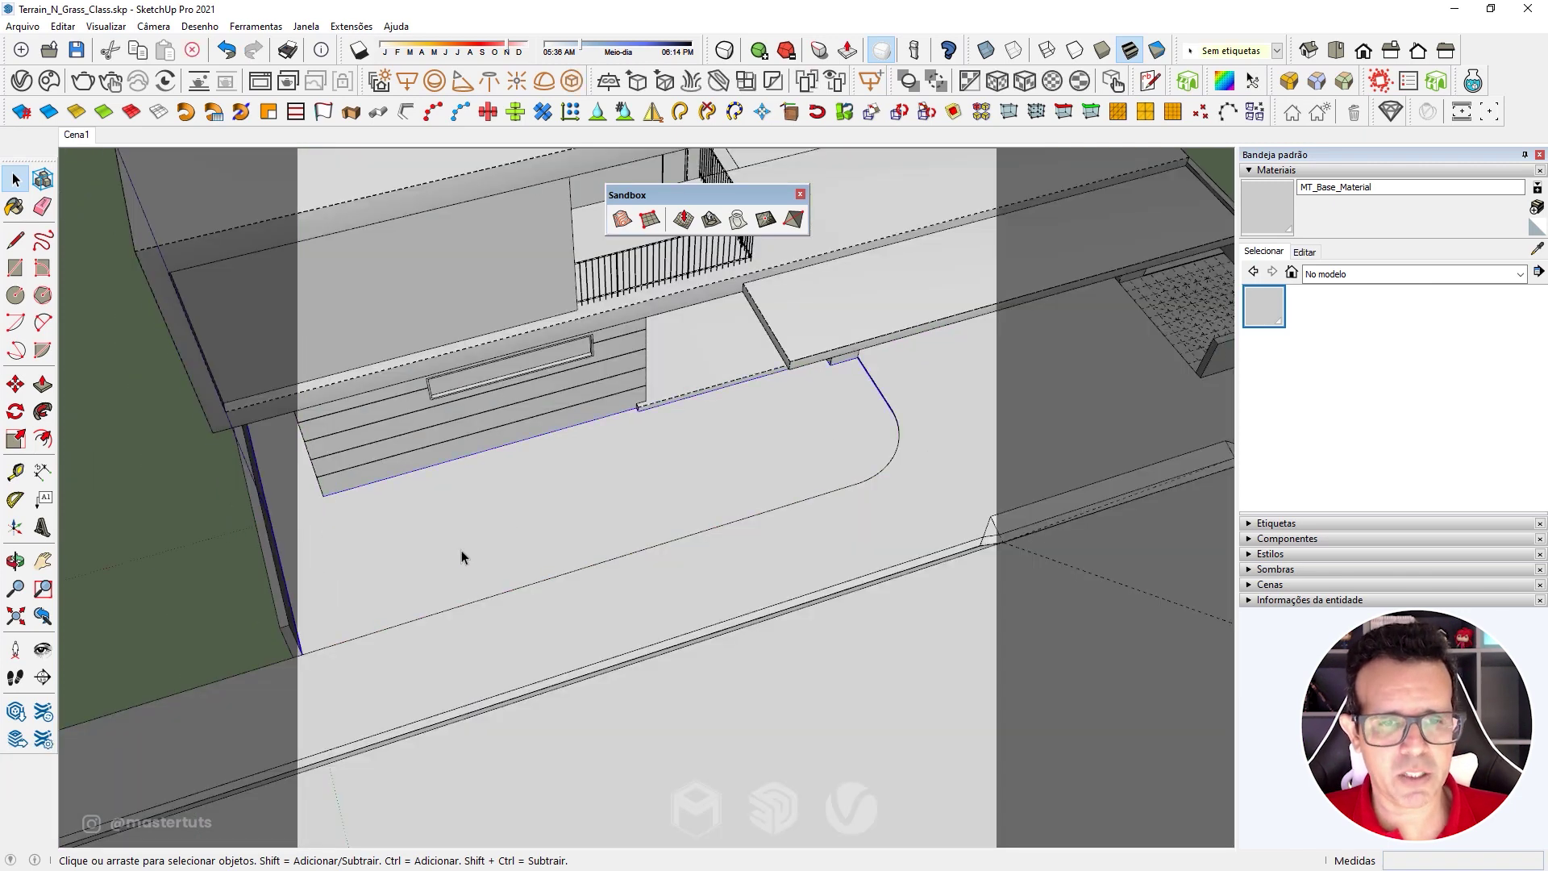
{"action": "scroll", "coordinate": [436, 576], "scroll_direction": "down", "scroll_amount": 5}
{"action": "key", "text": "m"}
{"action": "middle_click_drag", "start_coordinate": [422, 597], "coordinate": [439, 576]}
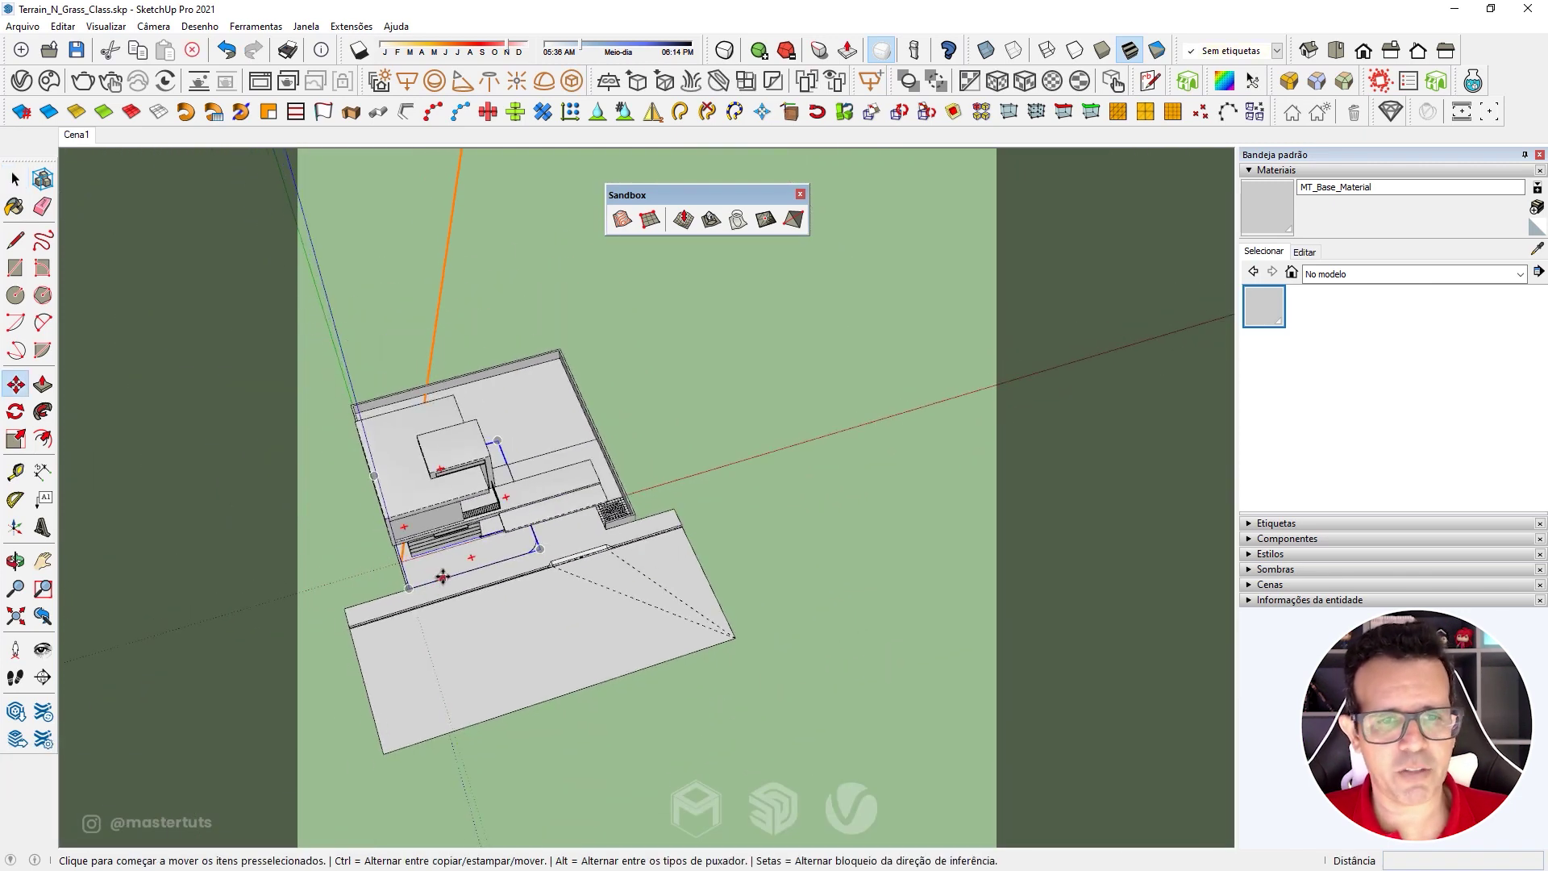
{"action": "key", "text": "ctrl"}
{"action": "left_click", "coordinate": [435, 572]}
{"action": "left_click", "coordinate": [887, 442]}
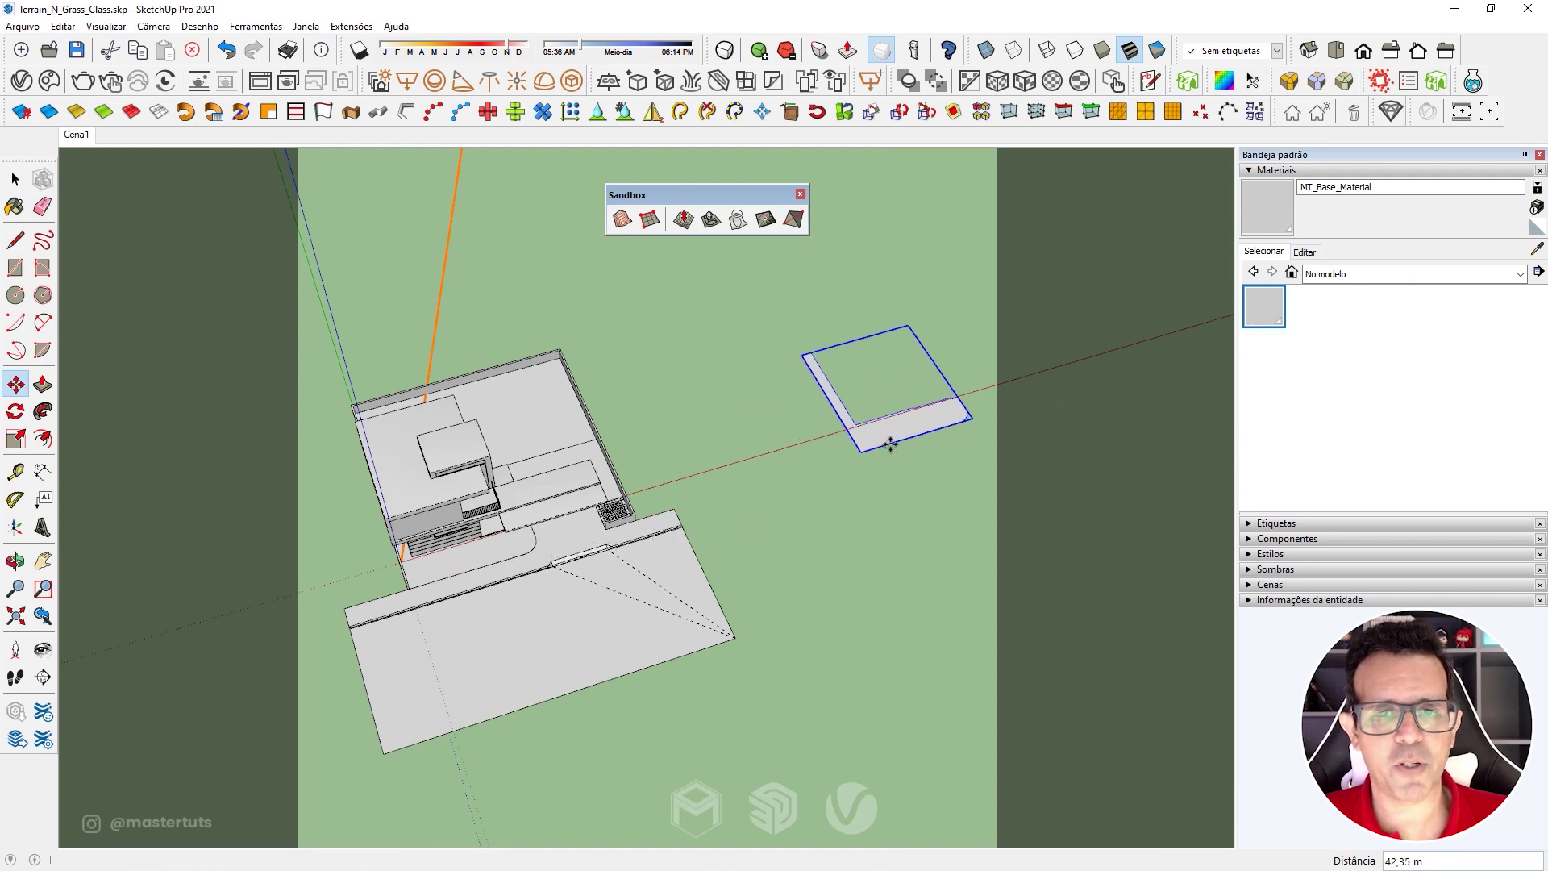
{"action": "key", "text": "space"}
Create a Sandbox From Scratch grid with 0.25 m spacing over the copied surface, from its outer corner to slightly beyond its full extents
{"action": "scroll", "coordinate": [895, 454], "scroll_direction": "up", "scroll_amount": 5}
{"action": "middle_click_drag", "start_coordinate": [895, 454], "coordinate": [670, 460]}
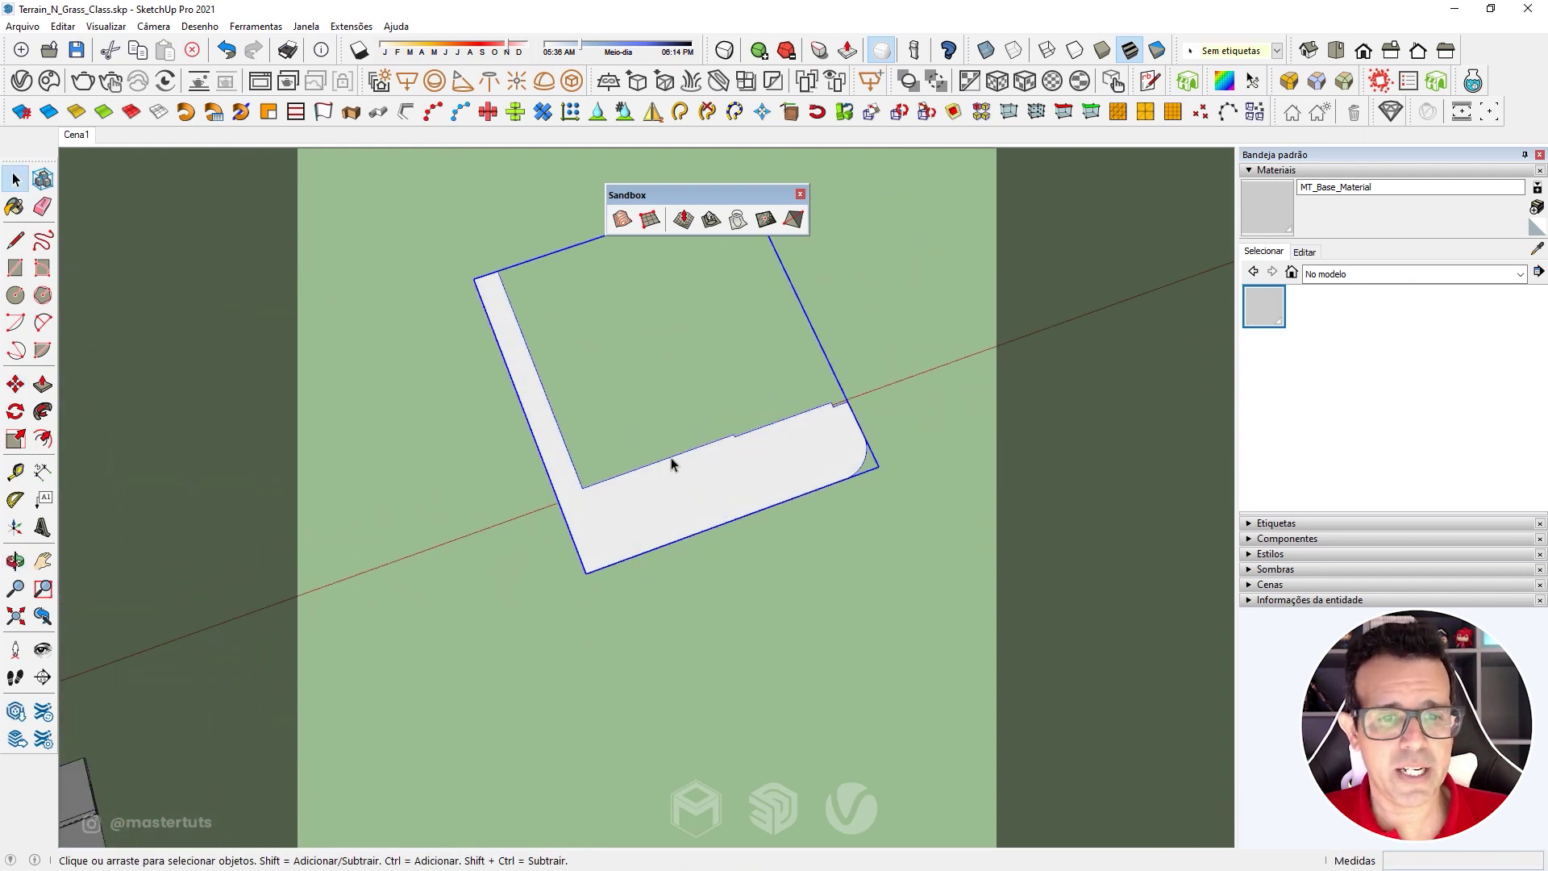
{"action": "scroll", "coordinate": [798, 543], "scroll_direction": "up", "scroll_amount": 2}
{"action": "scroll", "coordinate": [747, 557], "scroll_direction": "down", "scroll_amount": 1}
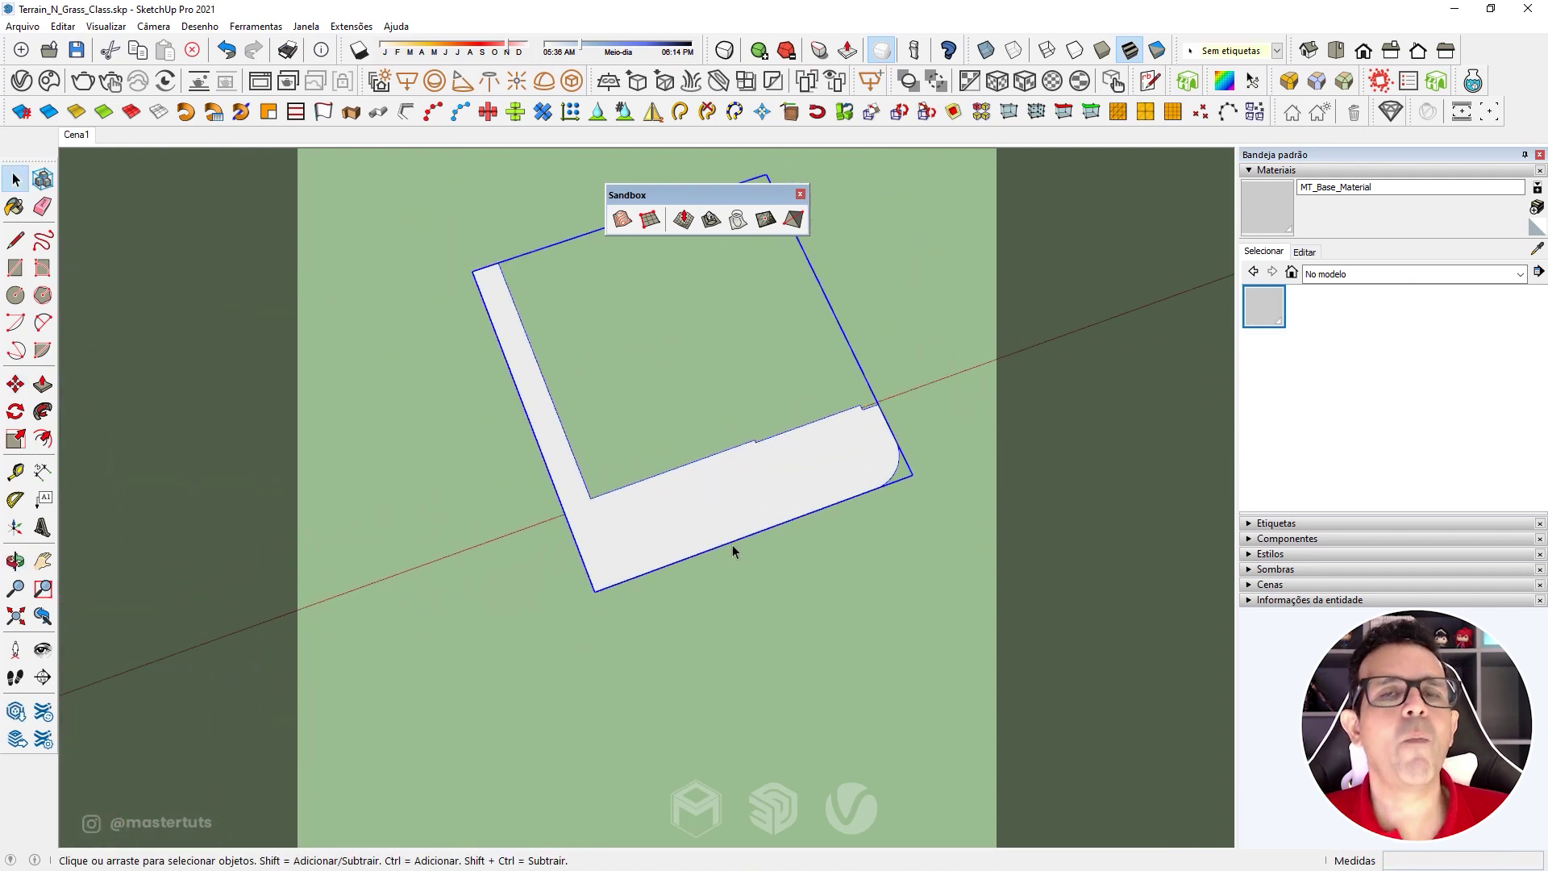
{"action": "left_click", "coordinate": [650, 218]}
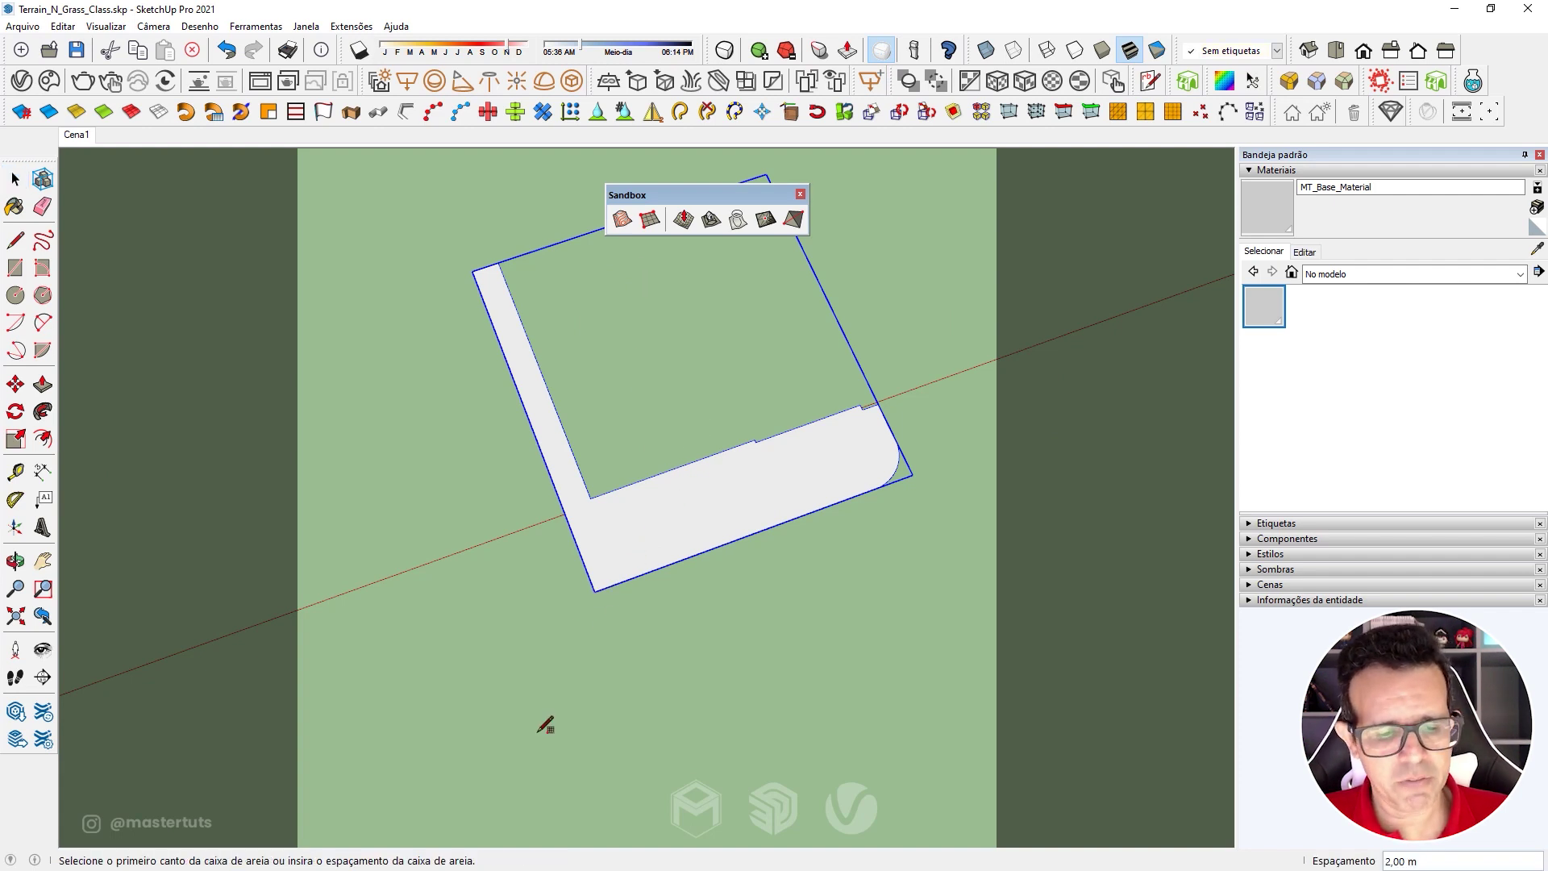
{"action": "type", "text": ",25"}
{"action": "key", "text": "Return"}
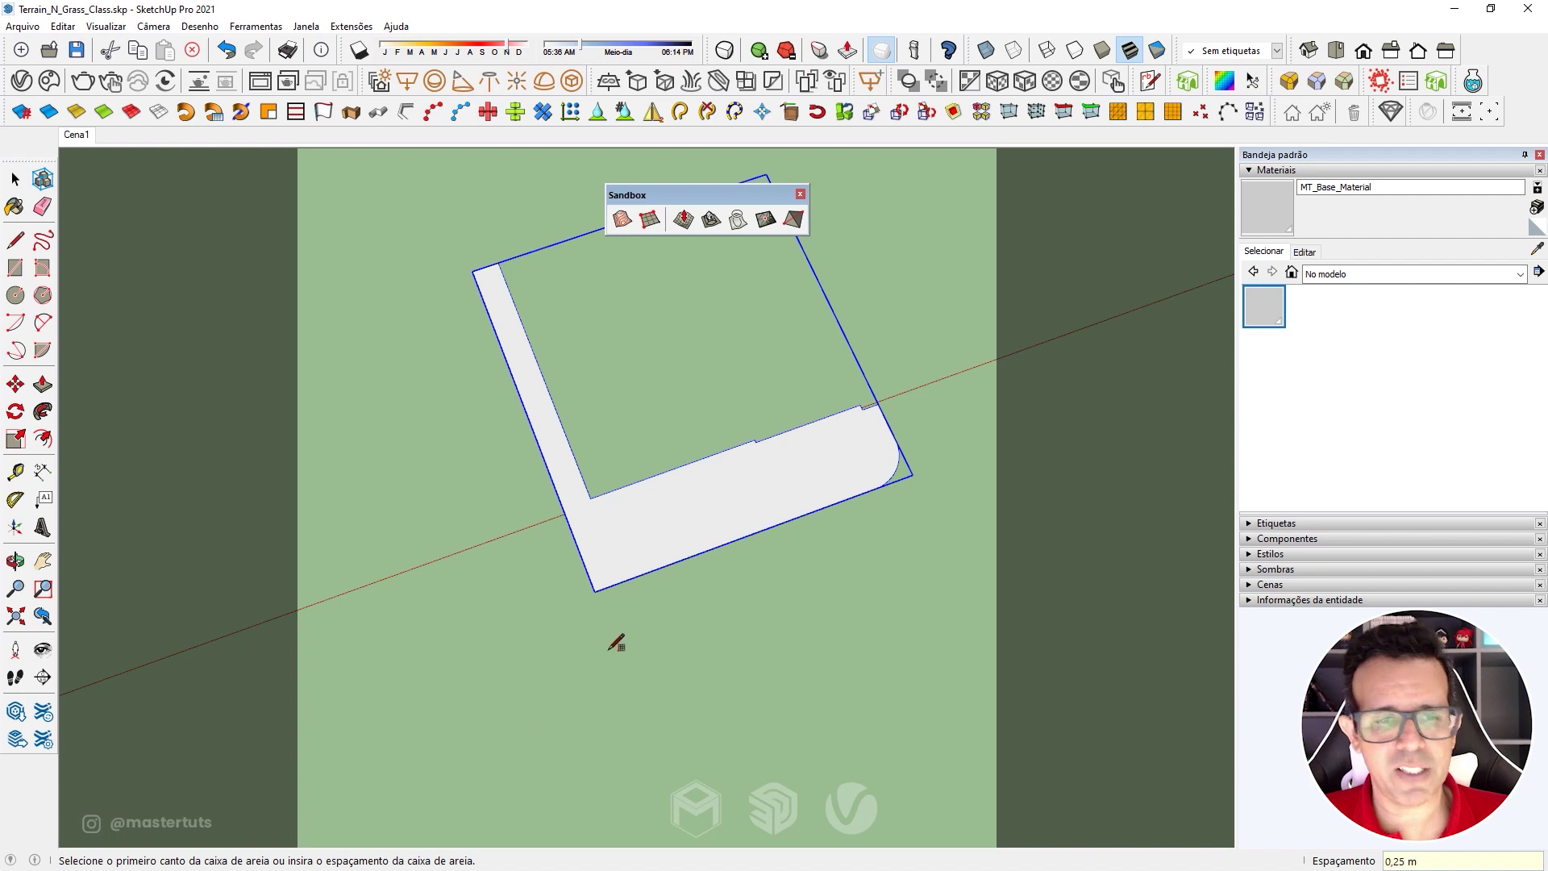
{"action": "left_click", "coordinate": [594, 591]}
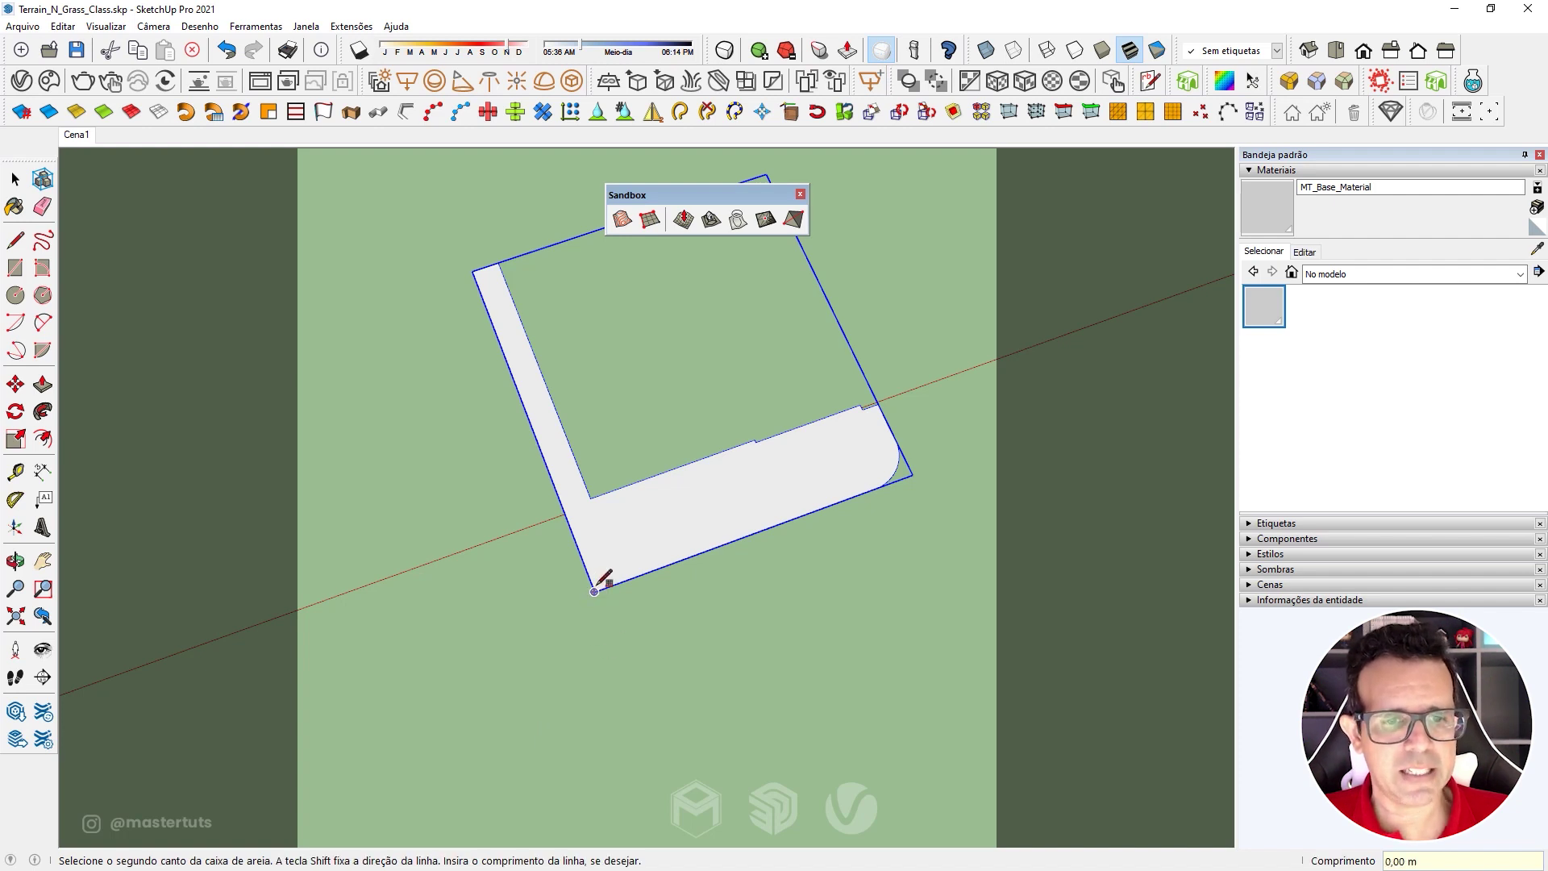
{"action": "left_click", "coordinate": [926, 466]}
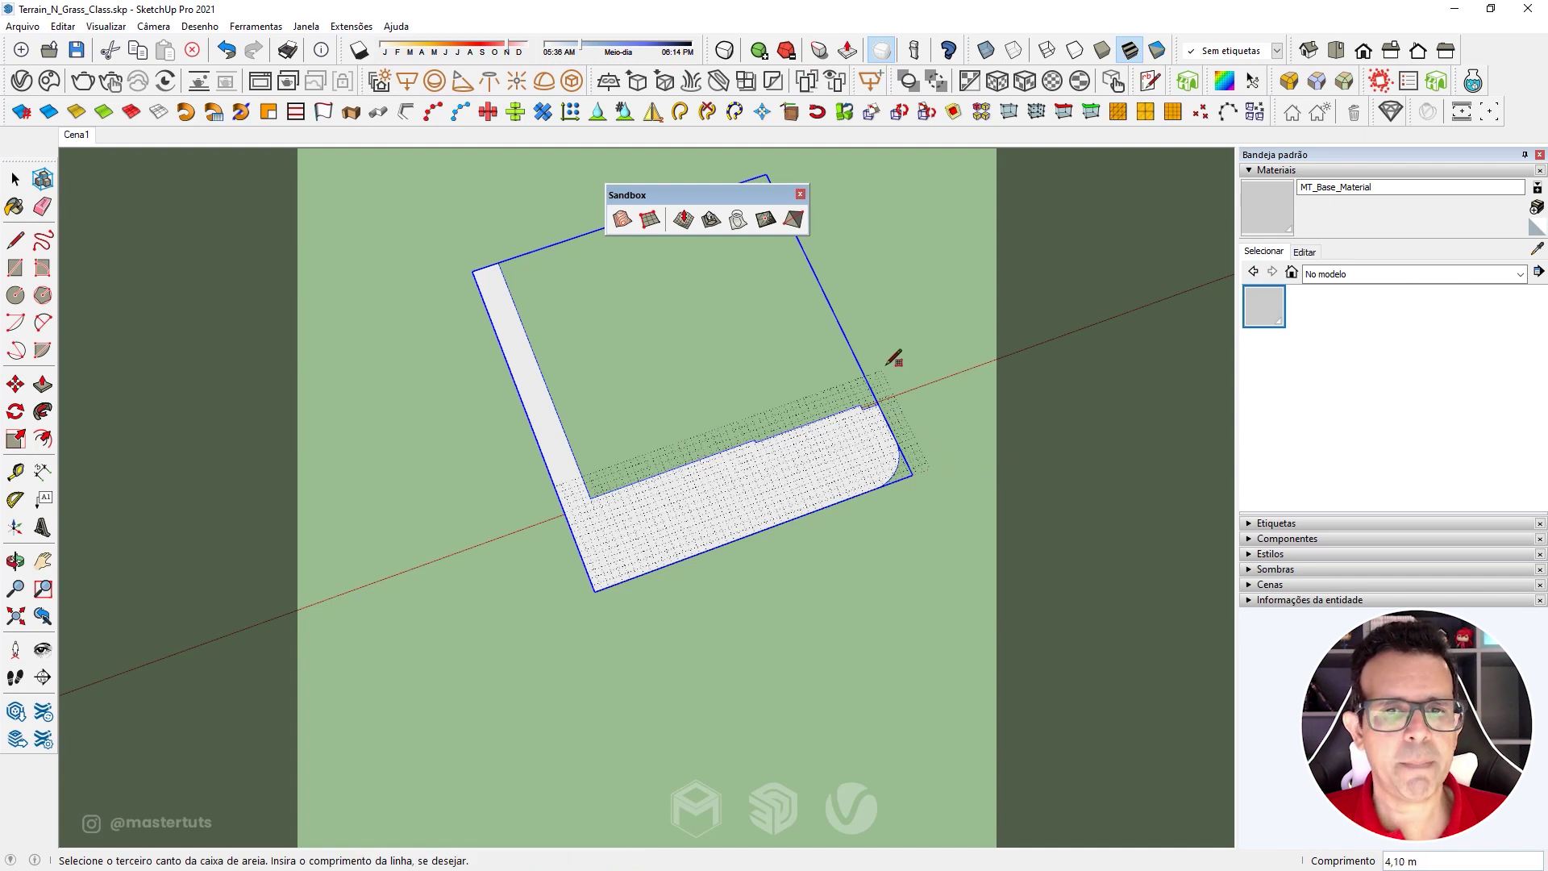
{"action": "middle_click_drag", "start_coordinate": [892, 355], "coordinate": [971, 512], "text": "shift"}
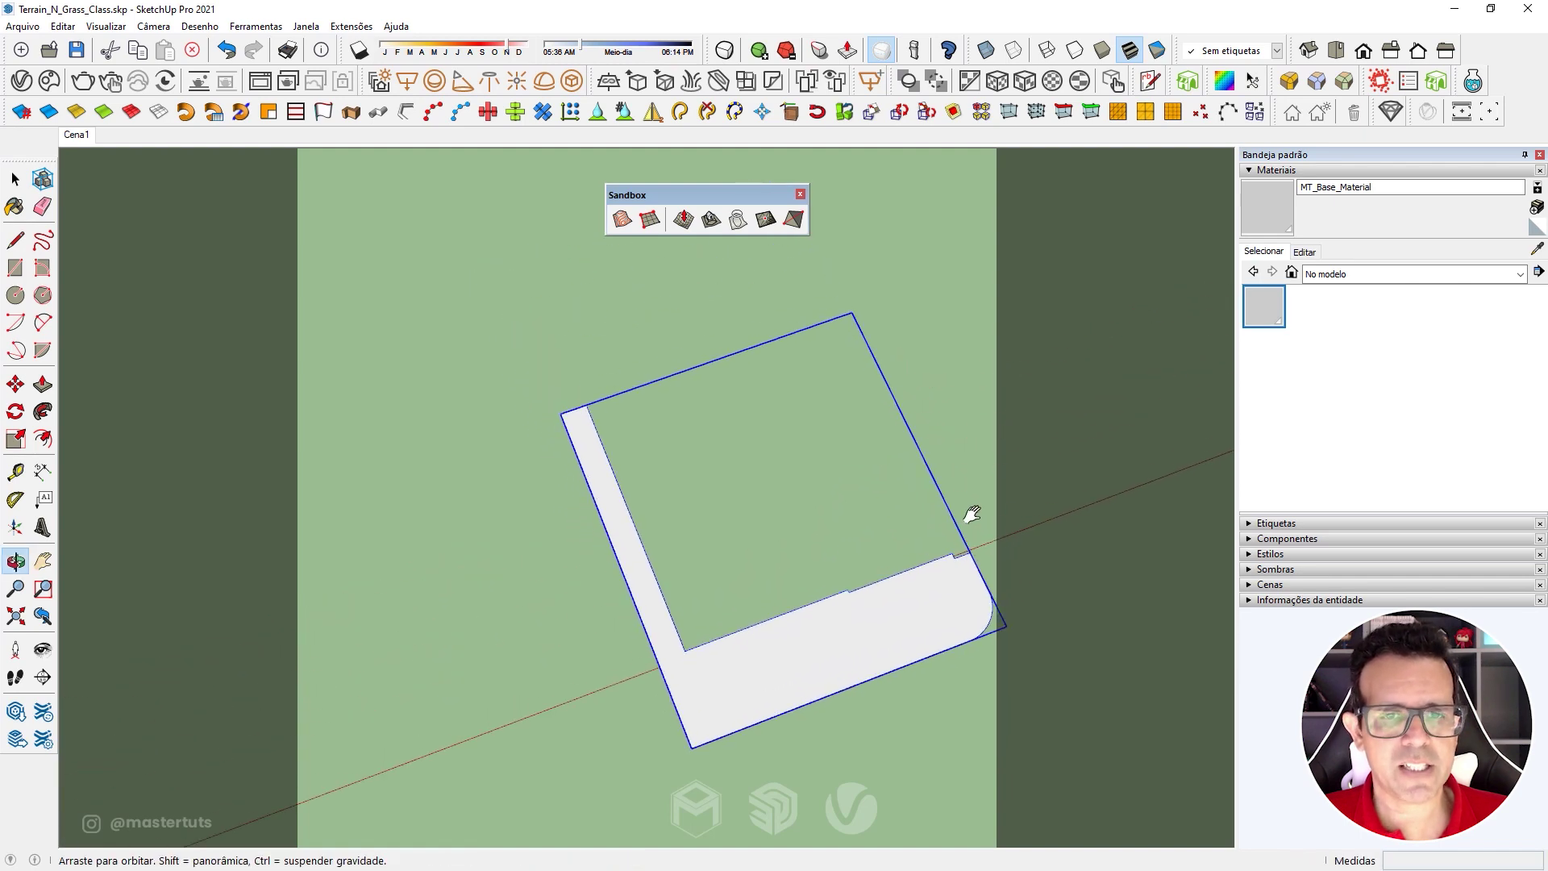
{"action": "left_click", "coordinate": [878, 268]}
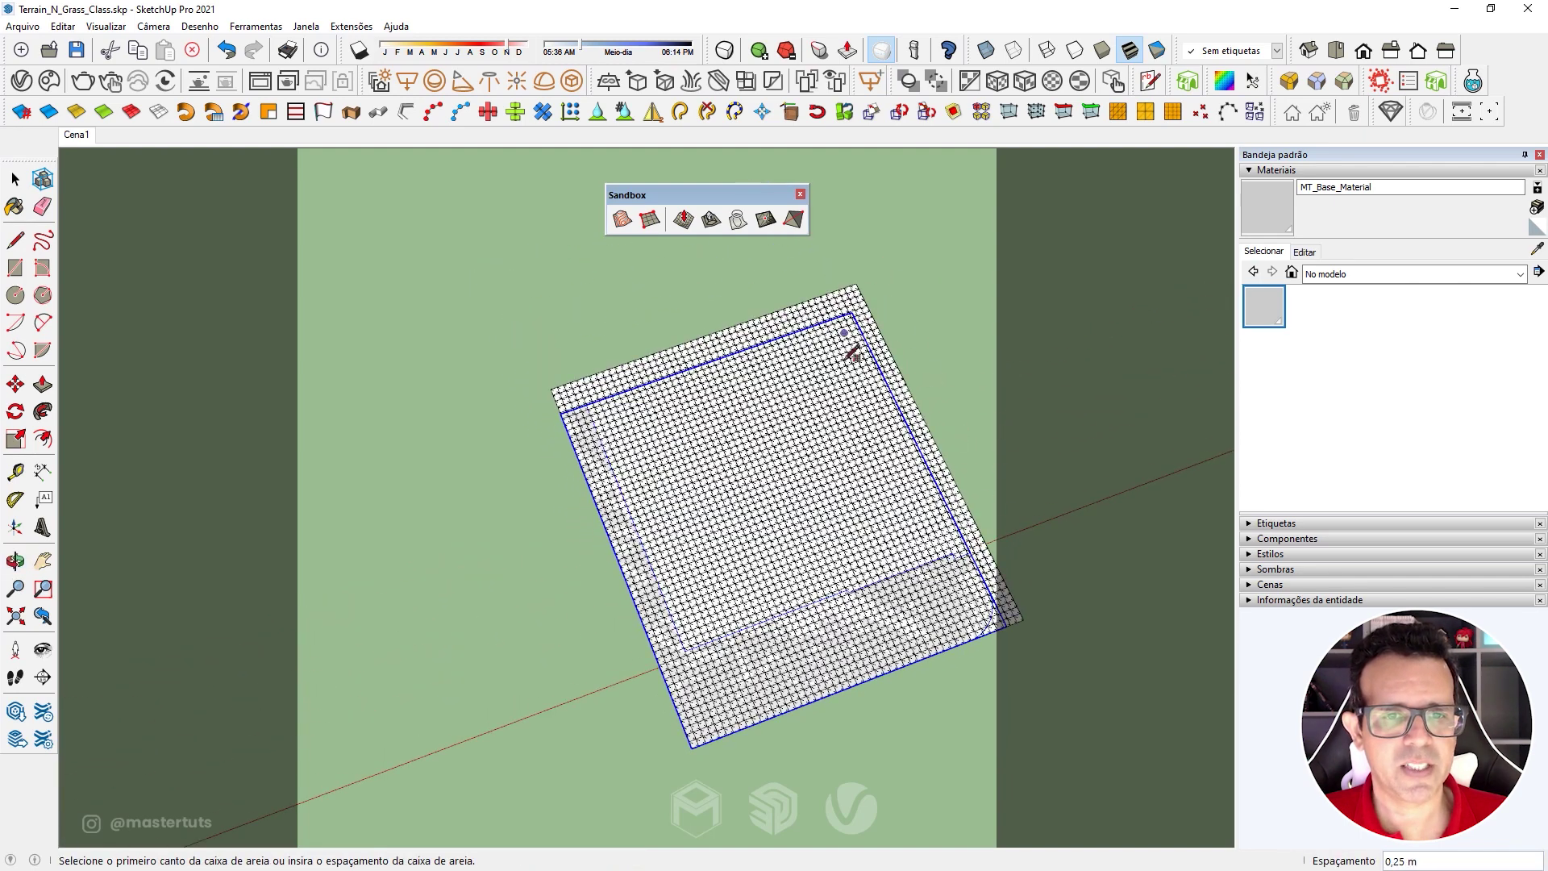
Move the copied L-shaped surface diagonally inward from the grid's corner by two cells, leaving a grid margin around it
{"action": "key", "text": "space"}
{"action": "scroll", "coordinate": [738, 551], "scroll_direction": "up", "scroll_amount": 5}
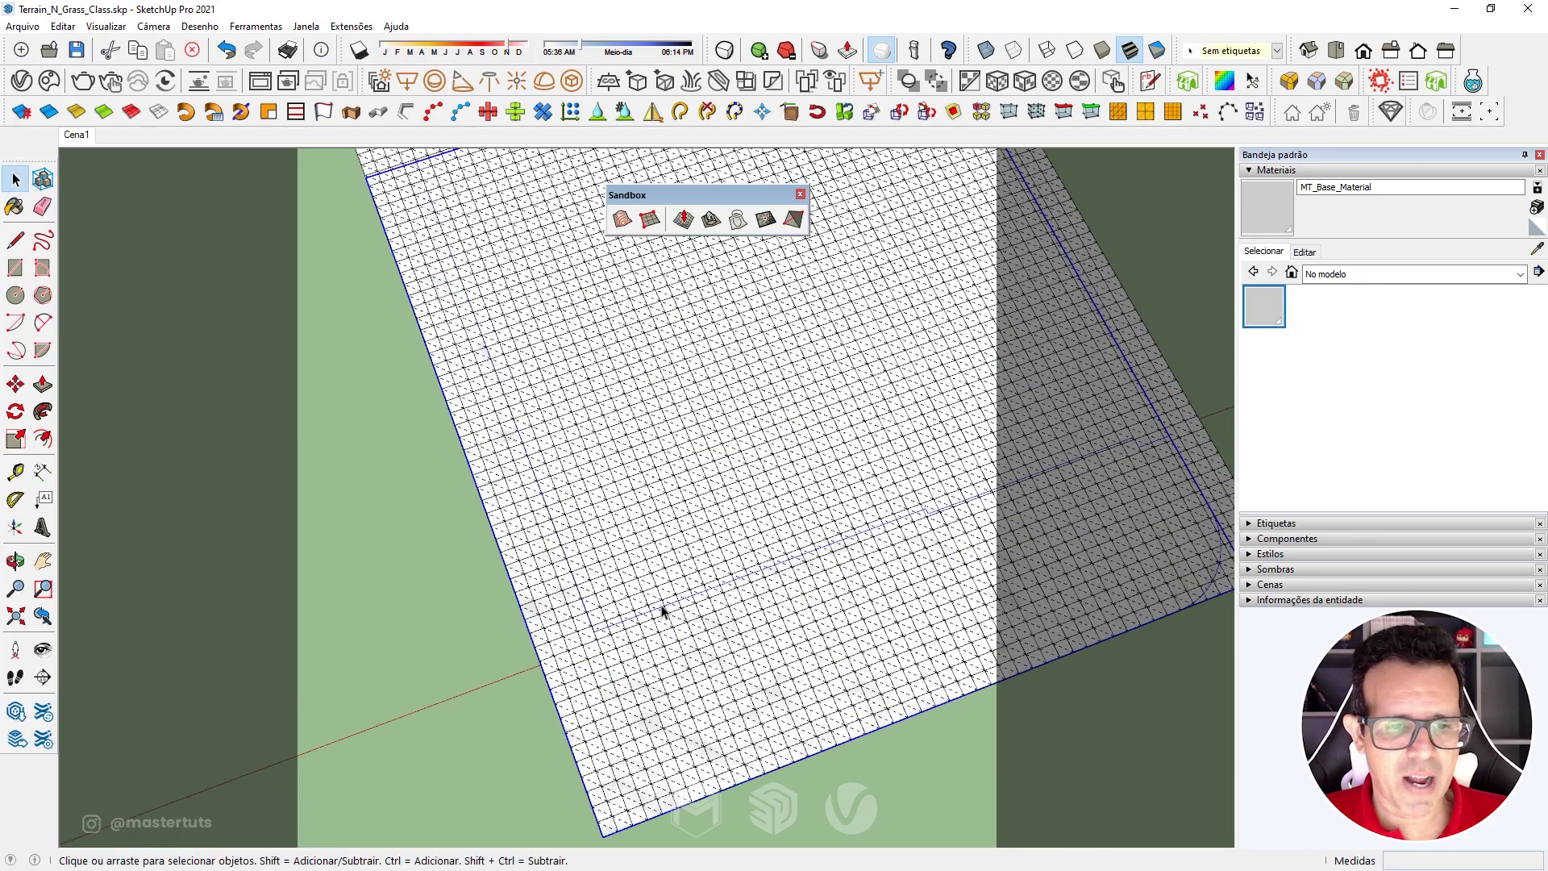
{"action": "scroll", "coordinate": [613, 577], "scroll_direction": "down", "scroll_amount": 4}
{"action": "scroll", "coordinate": [556, 726], "scroll_direction": "up", "scroll_amount": 8}
{"action": "key", "text": "m"}
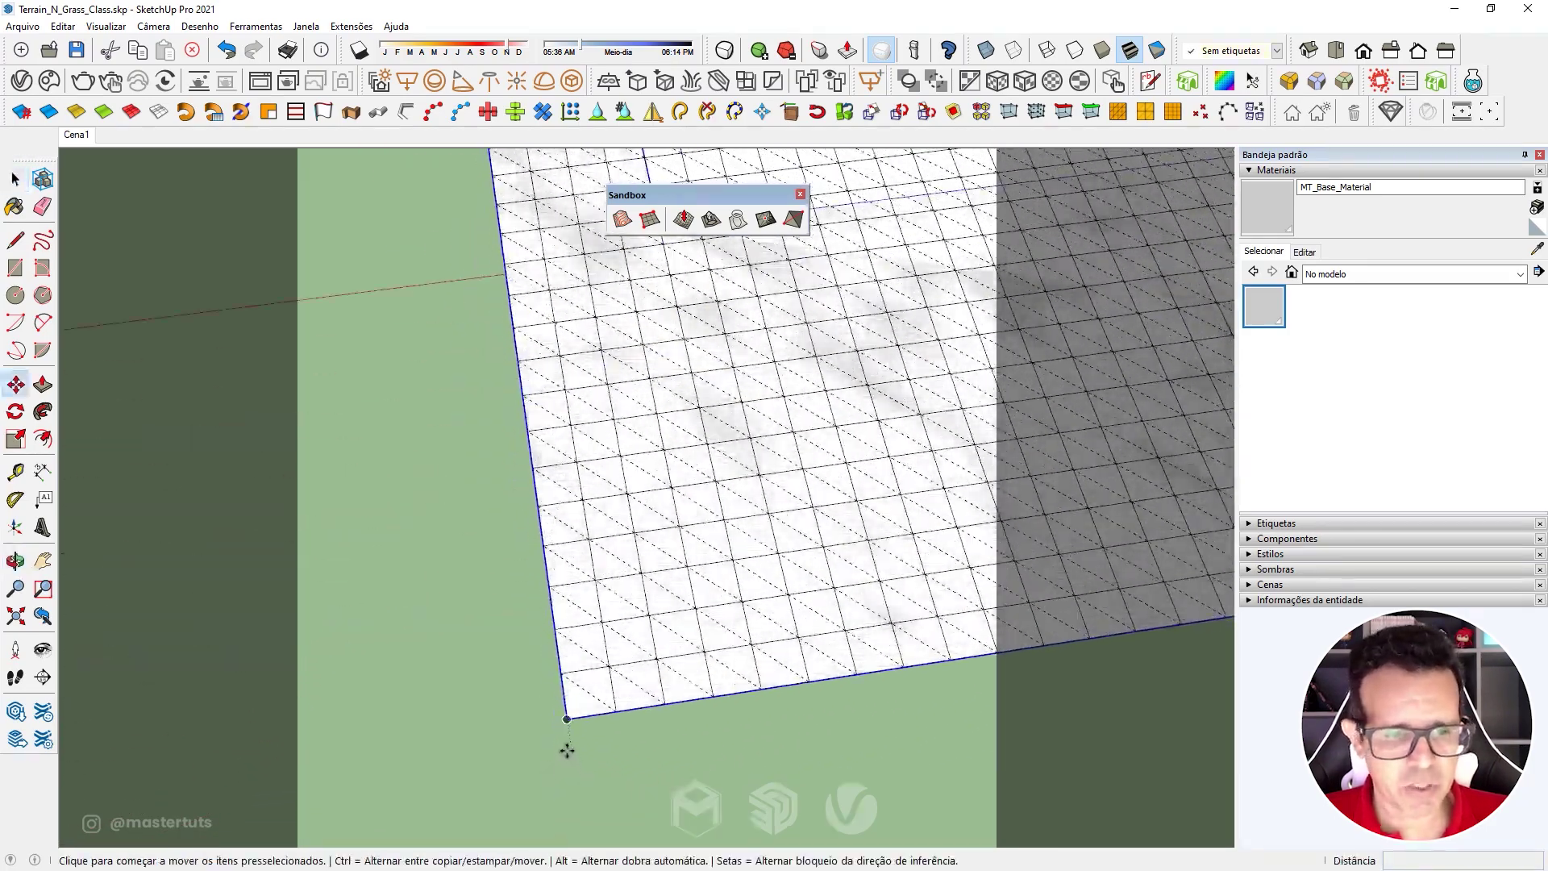
{"action": "left_click", "coordinate": [567, 719]}
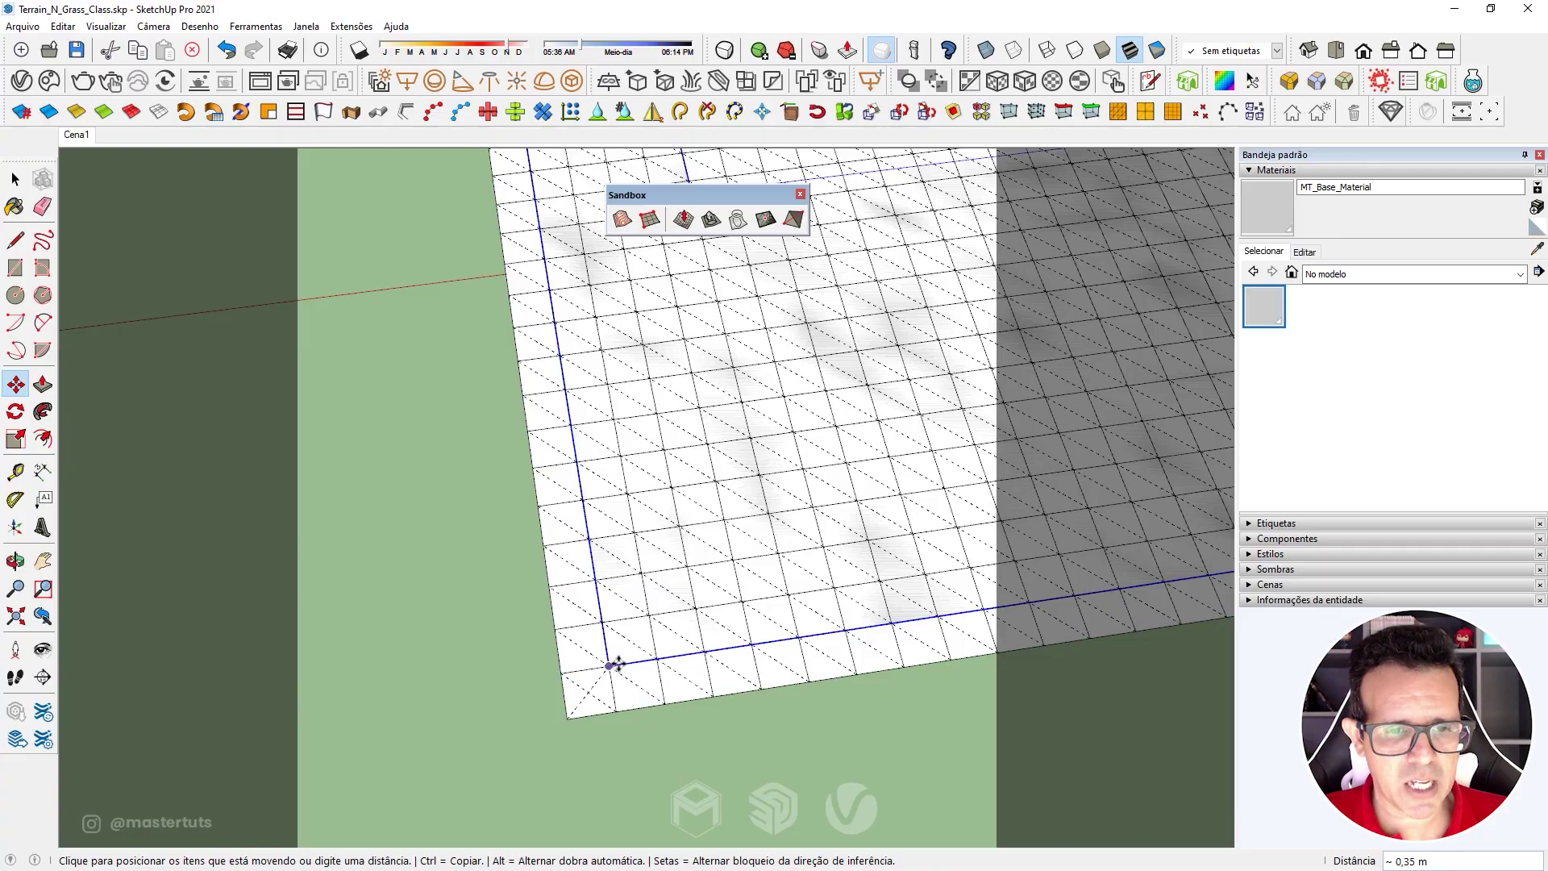
{"action": "left_click", "coordinate": [650, 617]}
{"action": "scroll", "coordinate": [599, 658], "scroll_direction": "down", "scroll_amount": 3}
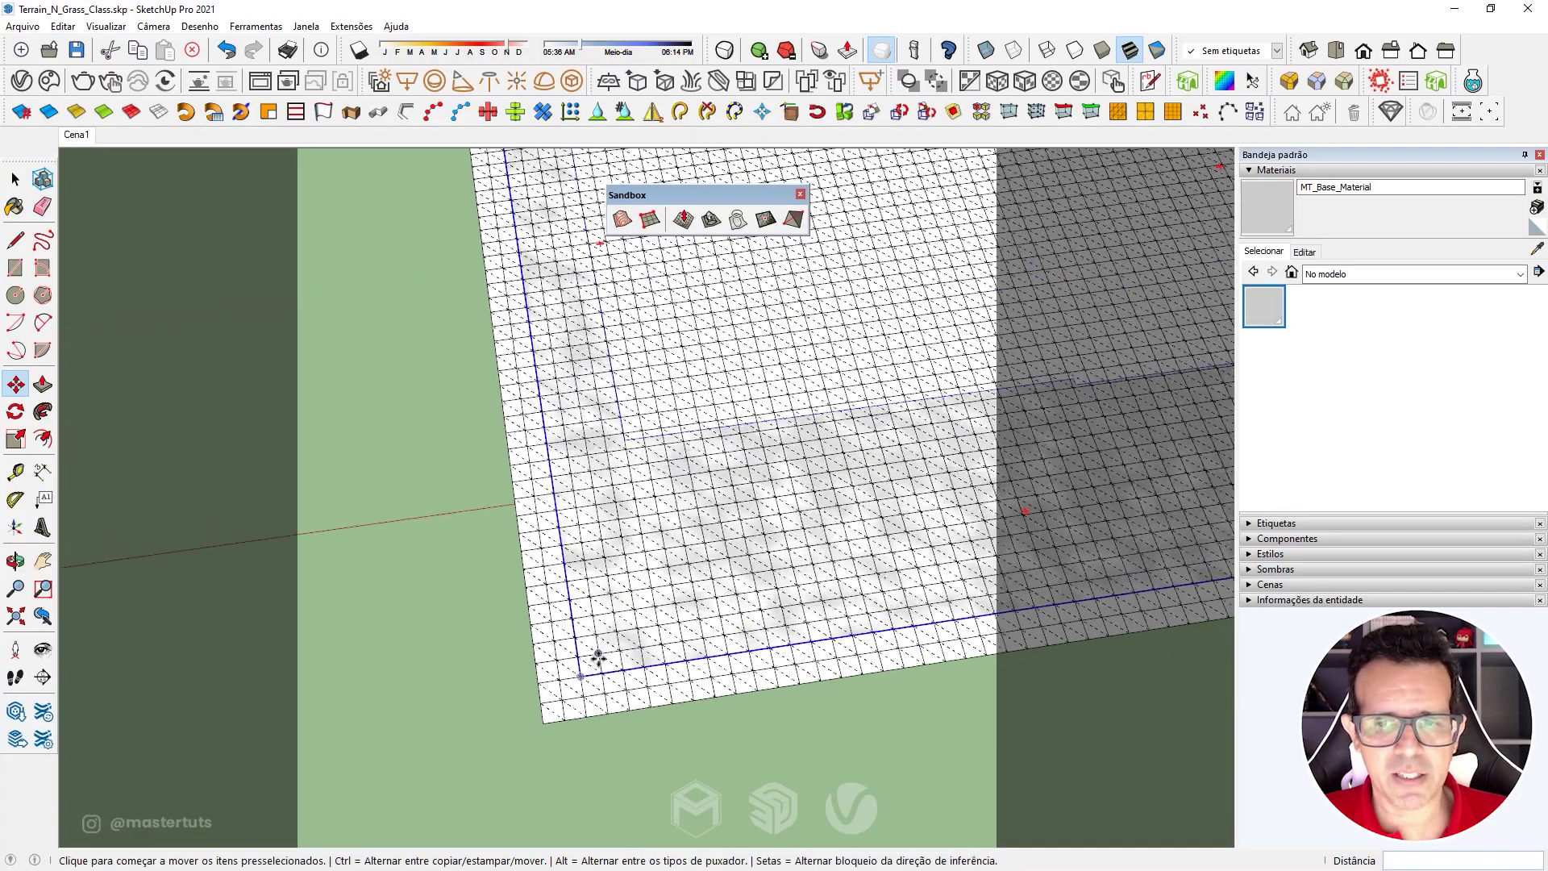
{"action": "scroll", "coordinate": [598, 658], "scroll_direction": "down", "scroll_amount": 4}
{"action": "scroll", "coordinate": [868, 322], "scroll_direction": "up", "scroll_amount": 6}
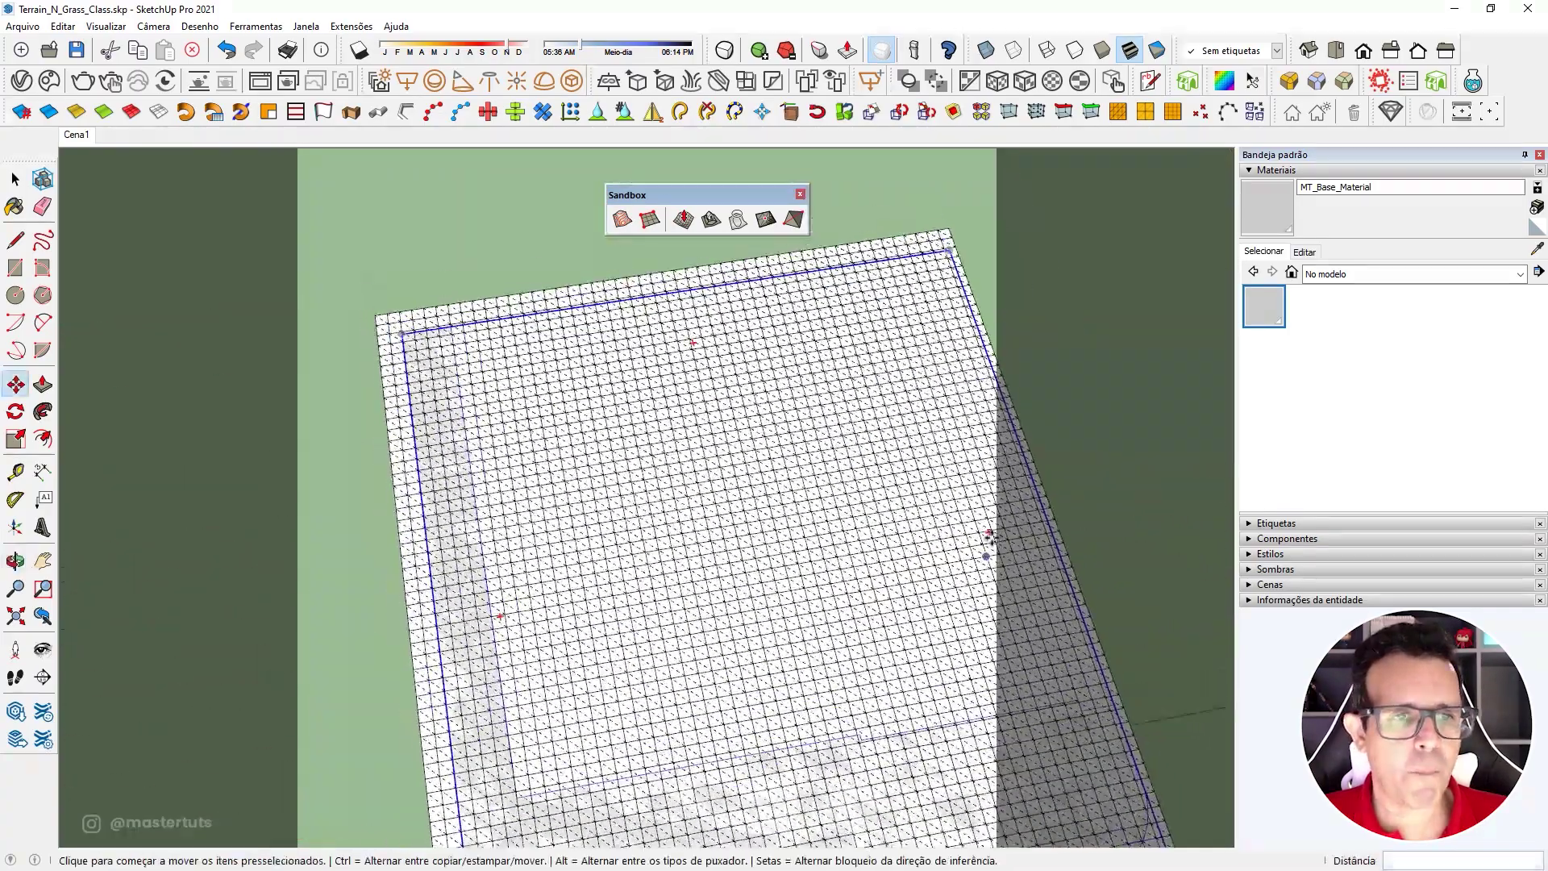
Move the copied L-shaped surface straight up from its outer corner so it floats above the grid
{"action": "scroll", "coordinate": [487, 408], "scroll_direction": "down", "scroll_amount": 5}
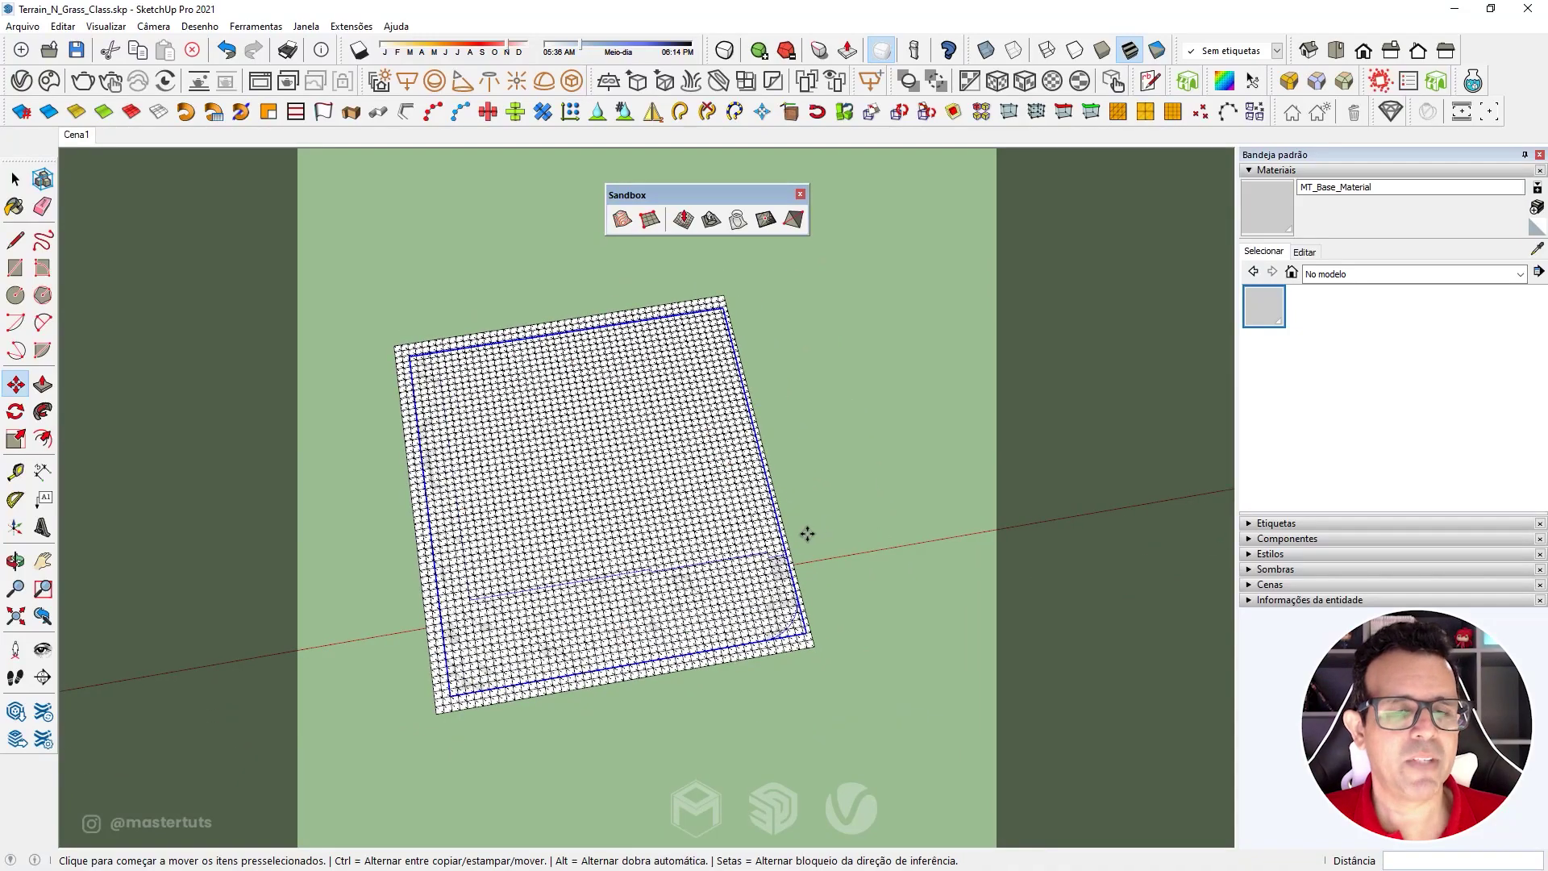
{"action": "middle_click_drag", "start_coordinate": [808, 534], "coordinate": [743, 577]}
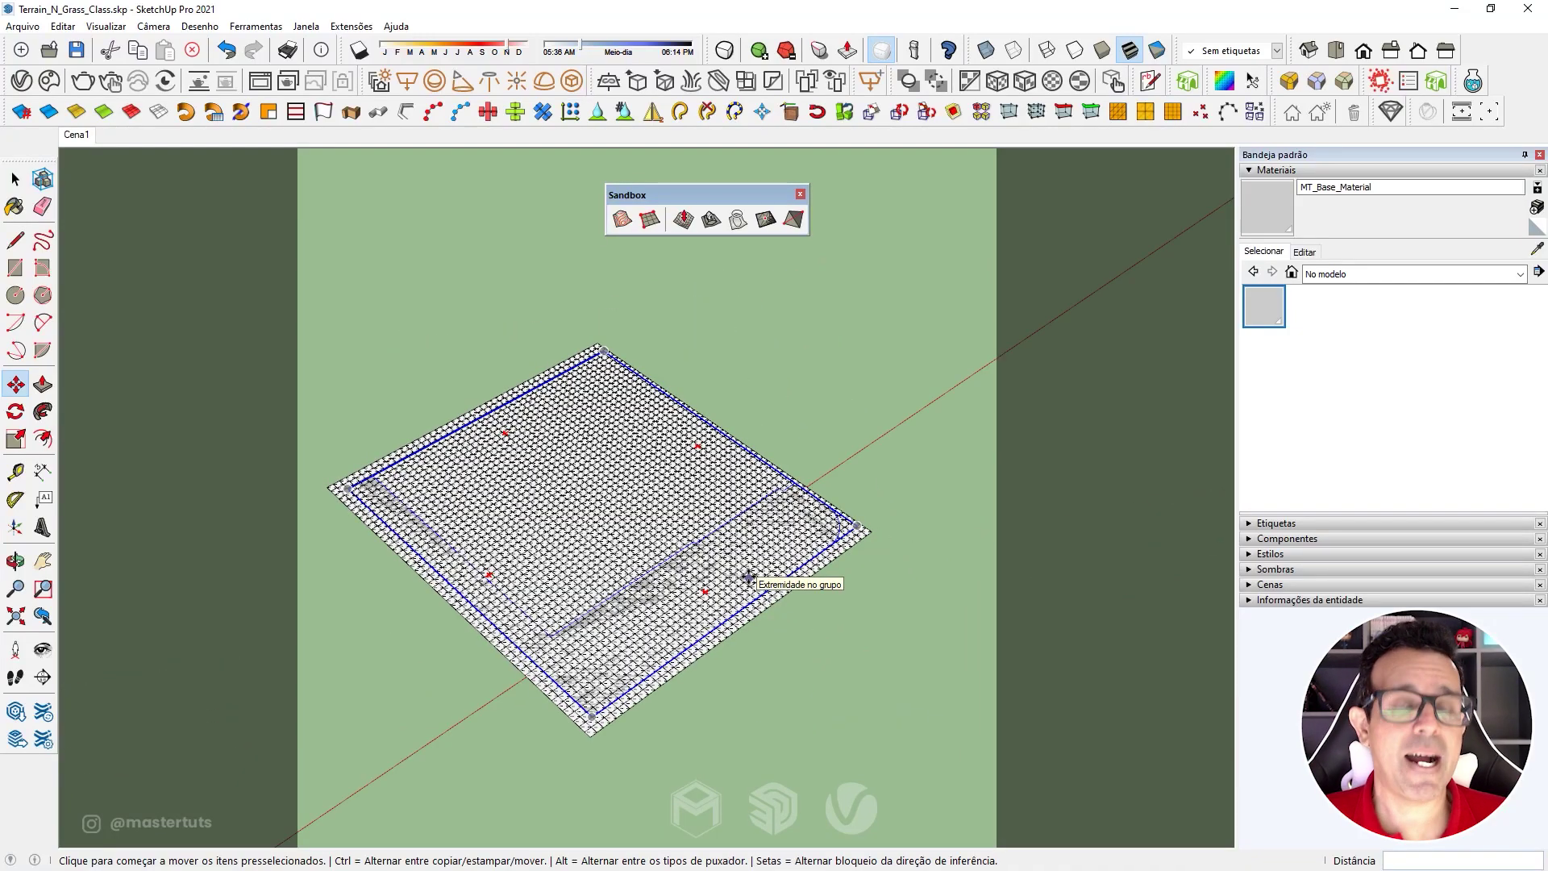
{"action": "scroll", "coordinate": [601, 714], "scroll_direction": "up", "scroll_amount": 5}
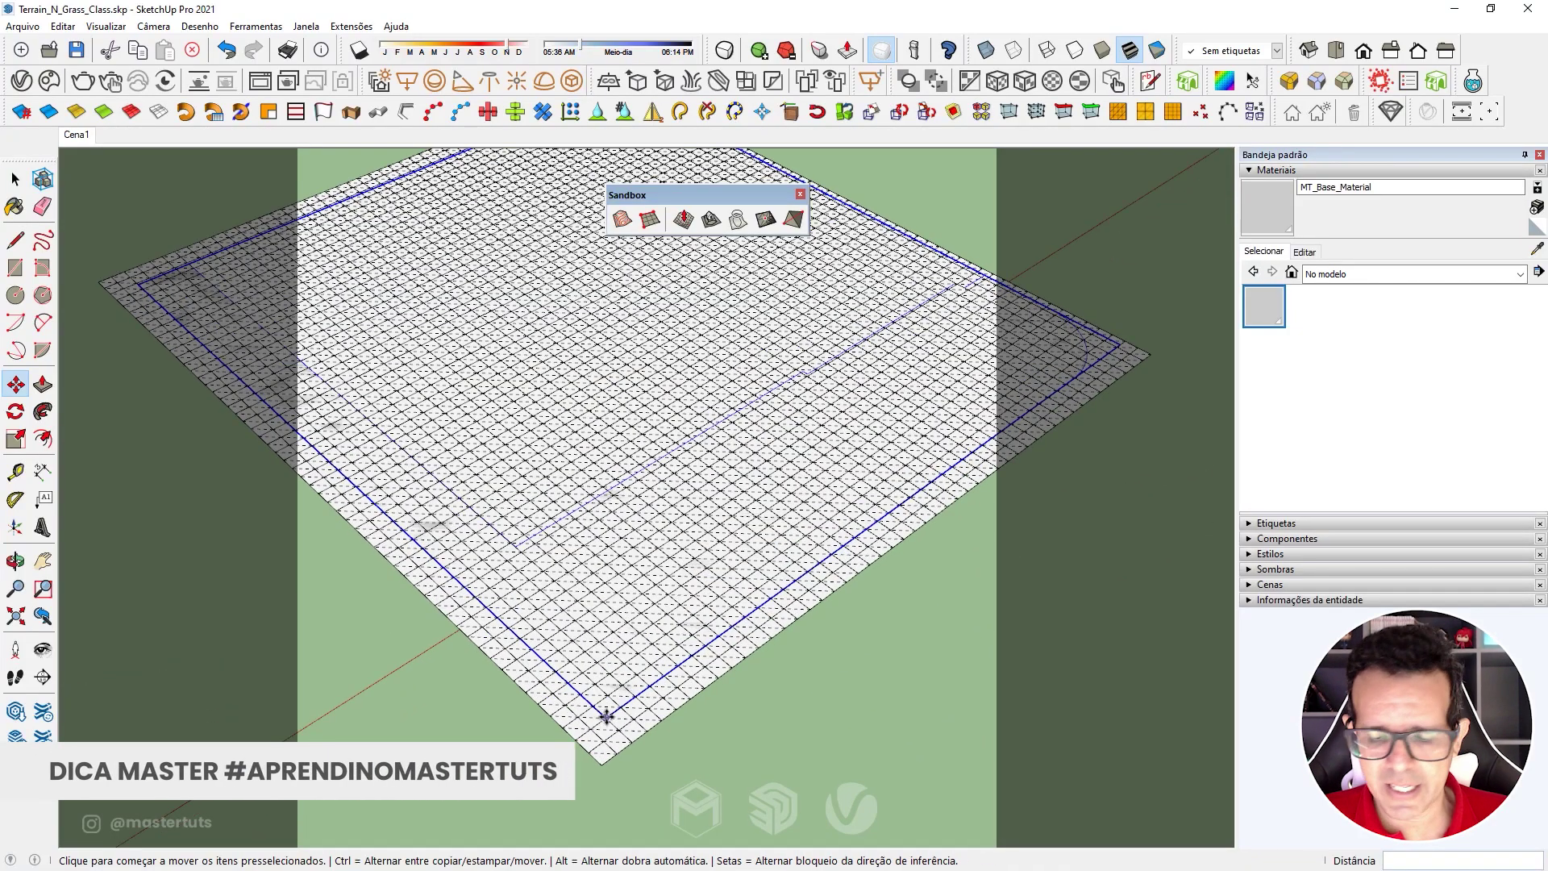
{"action": "left_click", "coordinate": [606, 716]}
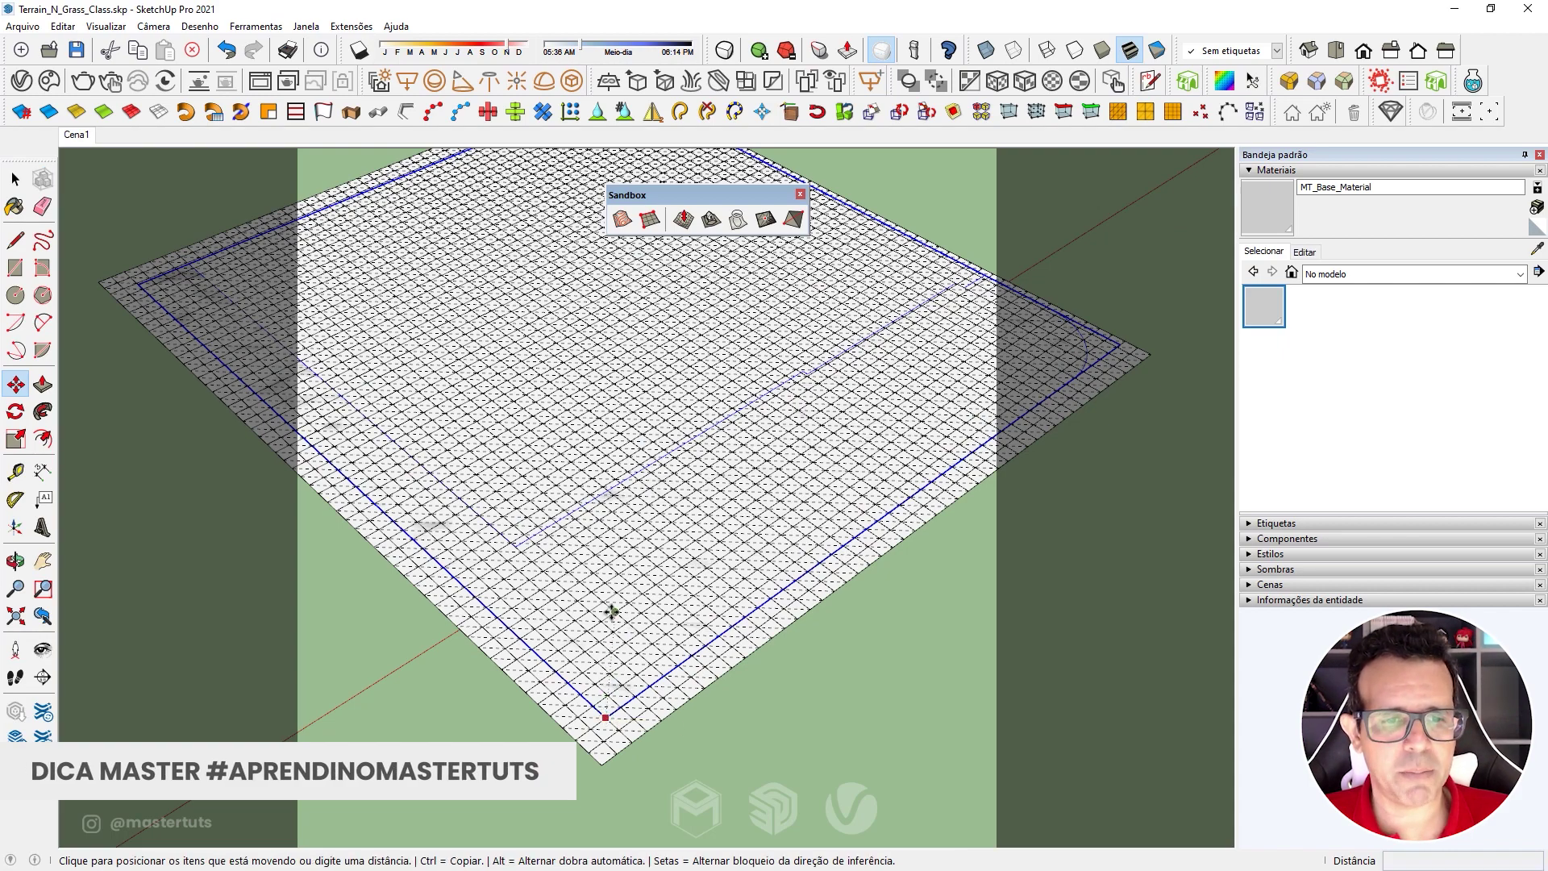
{"action": "scroll", "coordinate": [611, 613], "scroll_direction": "down", "scroll_amount": 5}
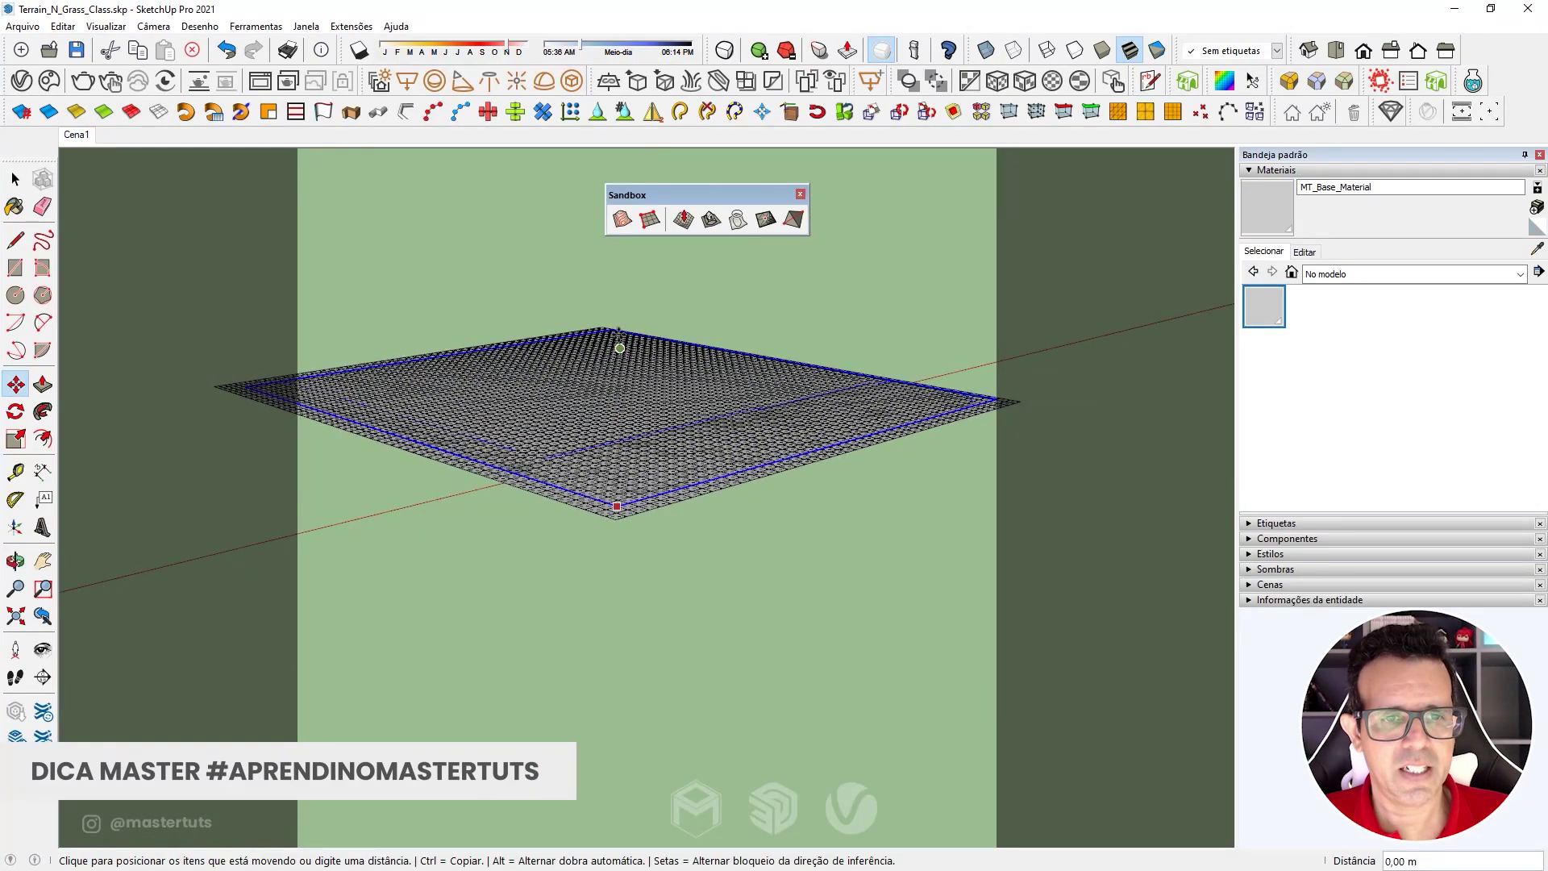
{"action": "left_click", "coordinate": [615, 287]}
{"action": "scroll", "coordinate": [494, 564], "scroll_direction": "up", "scroll_amount": 5}
{"action": "scroll", "coordinate": [584, 545], "scroll_direction": "down", "scroll_amount": 2}
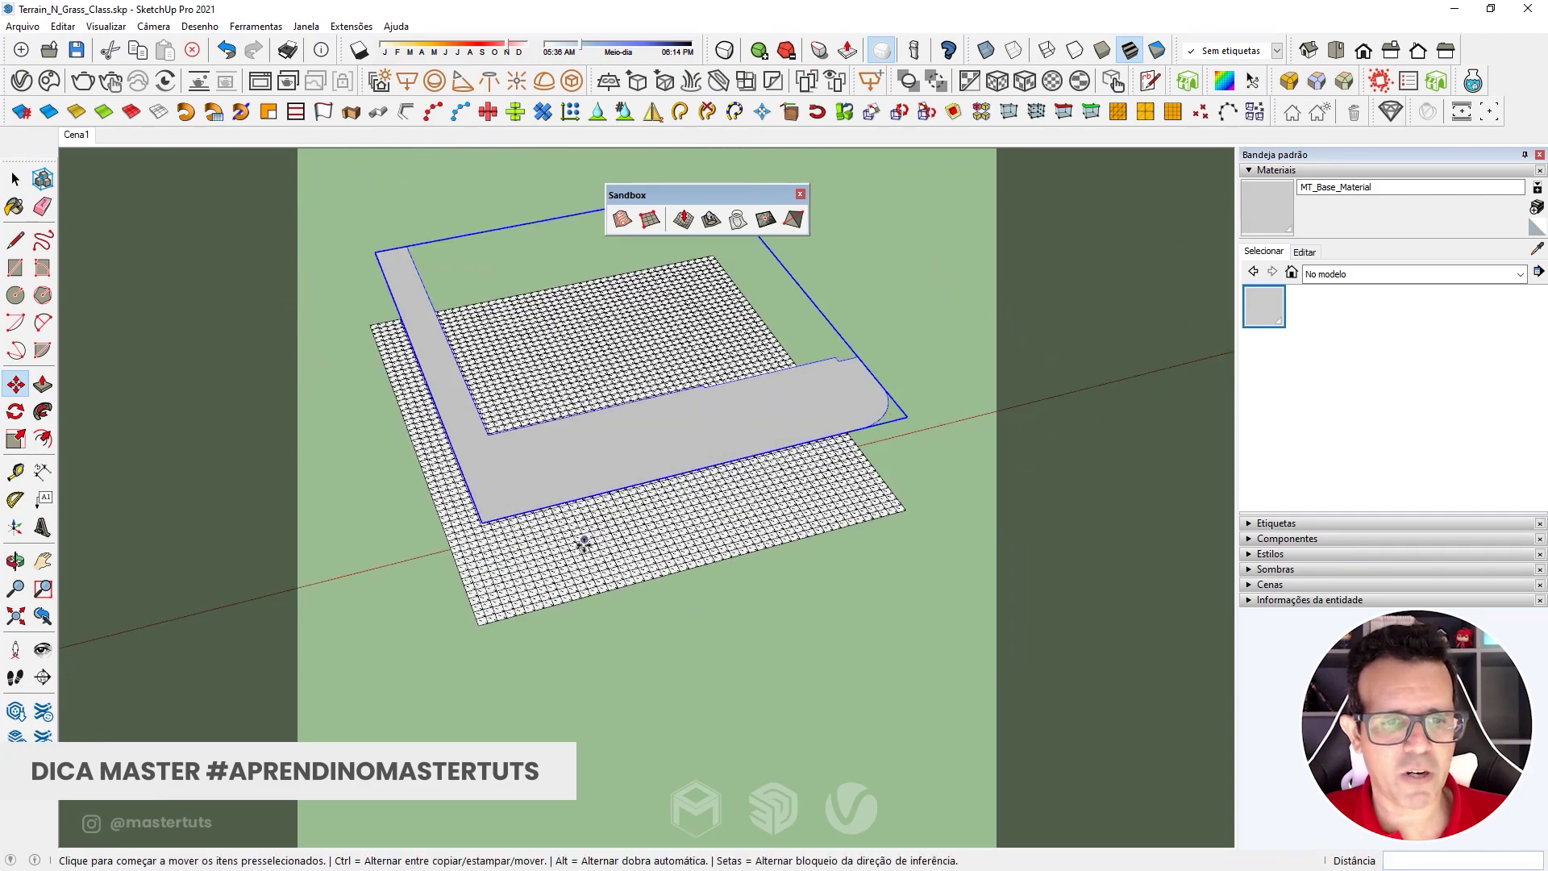
Drape the Sandbox grid onto the raised L-shaped surface
{"action": "key", "text": "space"}
{"action": "middle_click_drag", "start_coordinate": [608, 574], "coordinate": [663, 530]}
{"action": "left_click", "coordinate": [662, 531]}
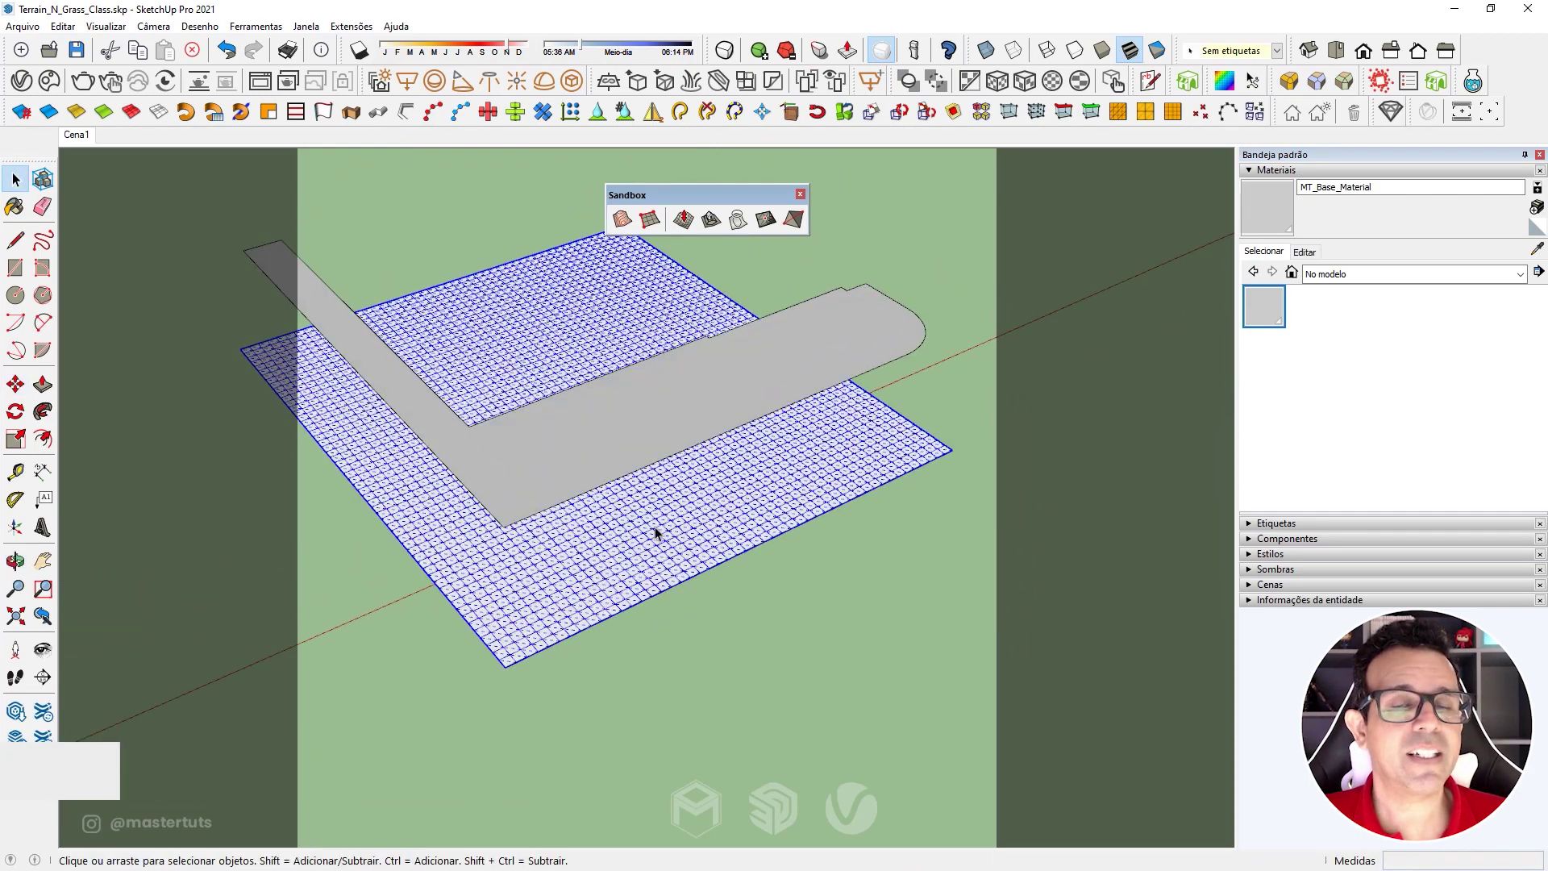
{"action": "left_click", "coordinate": [738, 221]}
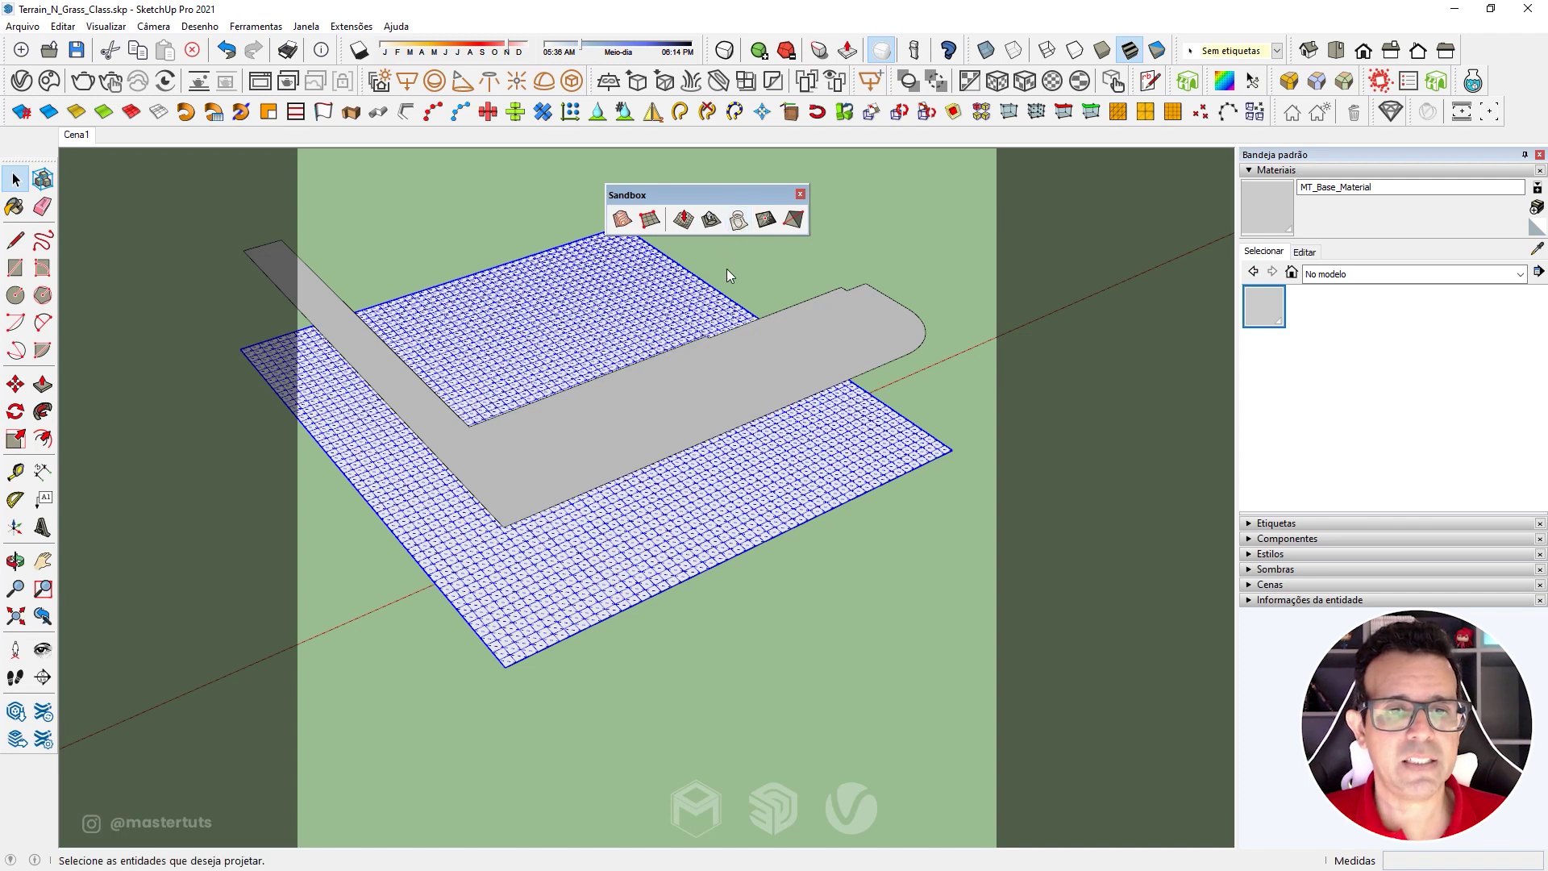
{"action": "left_click", "coordinate": [696, 397]}
{"action": "left_click", "coordinate": [692, 410]}
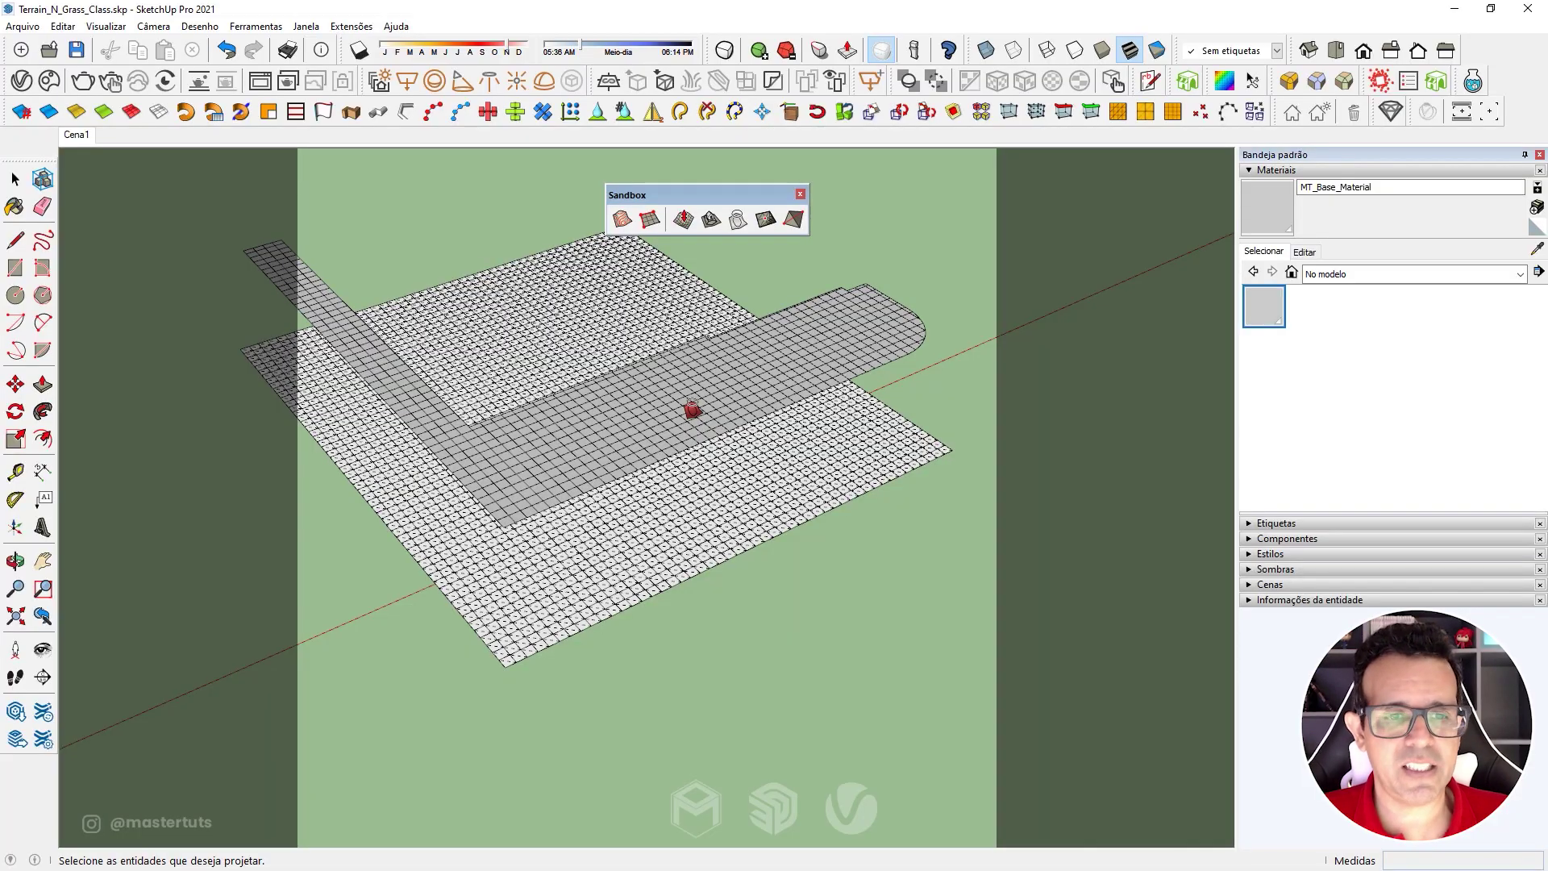
Delete the helper grid beneath the meshed L-shaped surface
{"action": "mouse_move", "coordinate": [709, 433]}
{"action": "middle_mouse_down"}
{"action": "mouse_move", "coordinate": [559, 543]}
{"action": "mouse_move", "coordinate": [691, 433]}
{"action": "middle_mouse_up"}
{"action": "scroll", "coordinate": [691, 432], "scroll_direction": "up", "scroll_amount": 6}
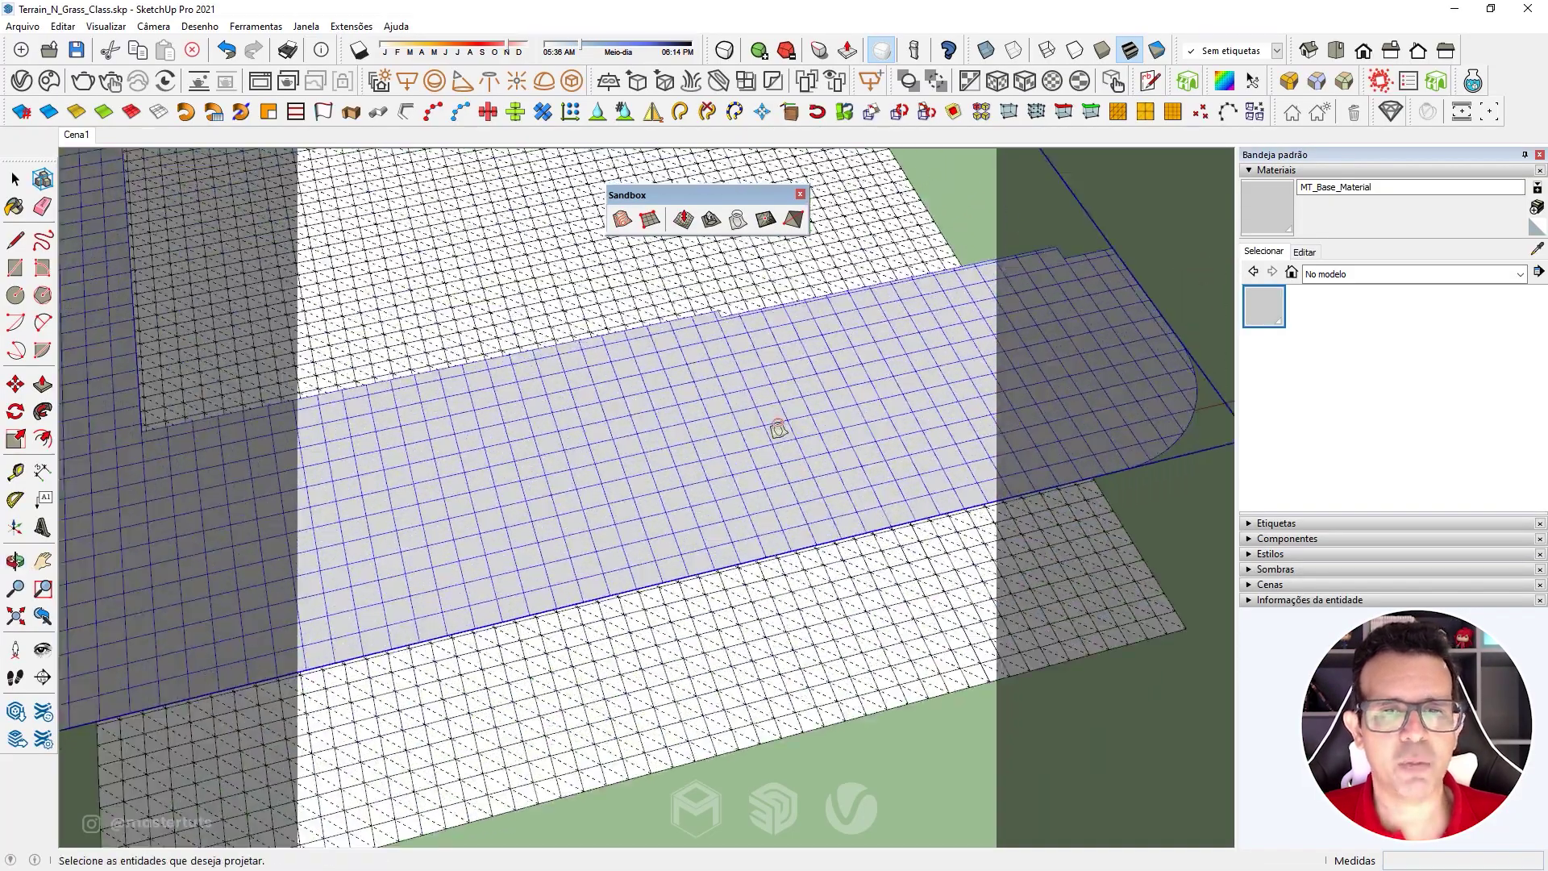
{"action": "scroll", "coordinate": [542, 377], "scroll_direction": "down", "scroll_amount": 4}
{"action": "mouse_move", "coordinate": [543, 377]}
{"action": "middle_mouse_down"}
{"action": "mouse_move", "coordinate": [733, 391]}
{"action": "mouse_move", "coordinate": [495, 328]}
{"action": "middle_mouse_up"}
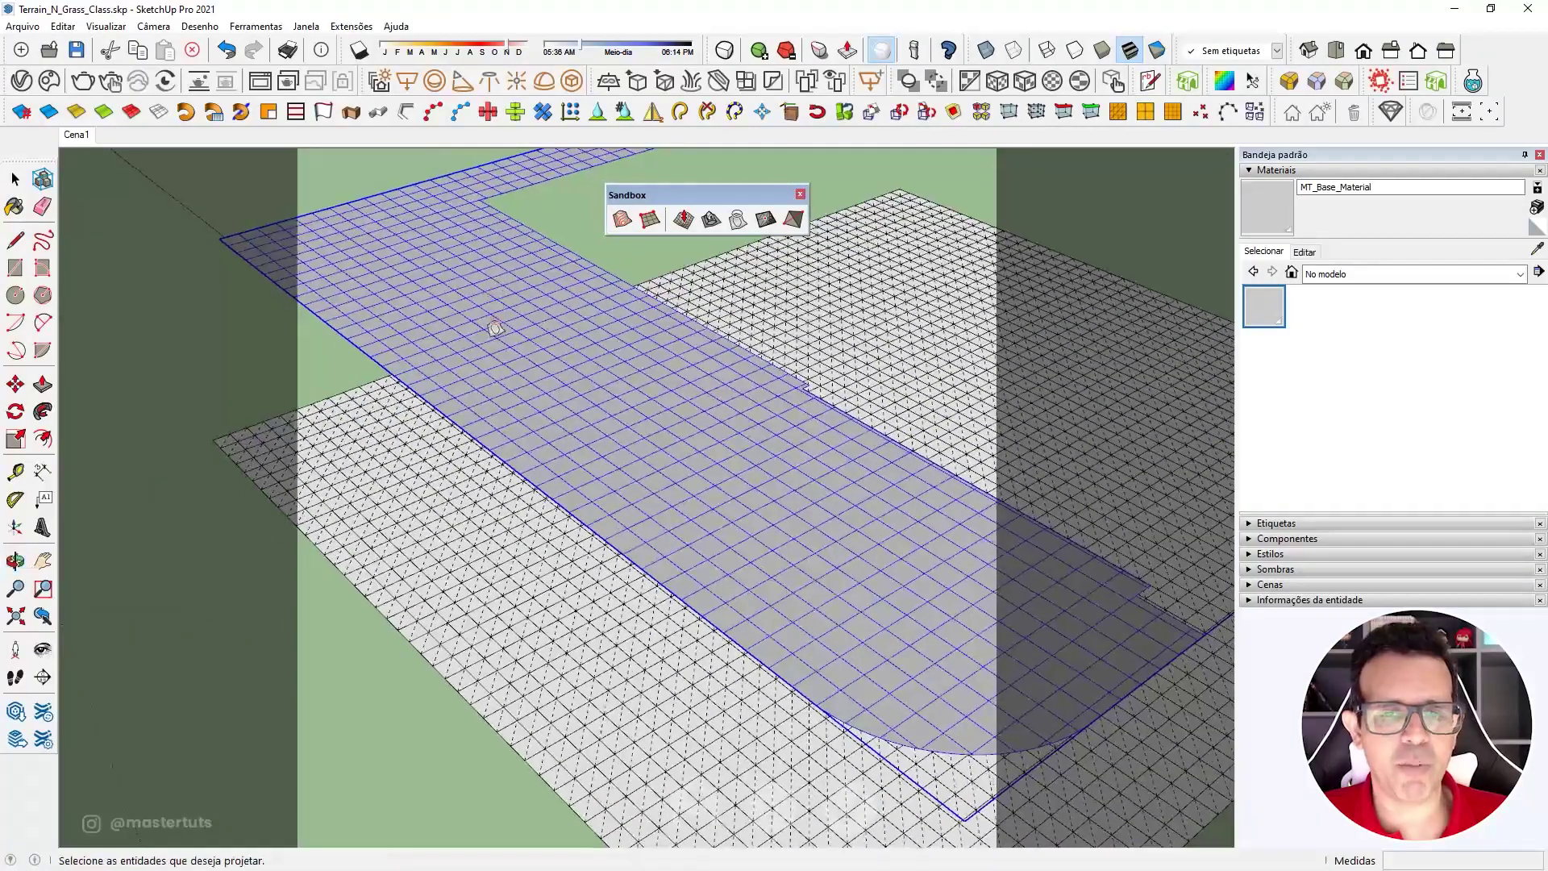
{"action": "scroll", "coordinate": [857, 578], "scroll_direction": "down", "scroll_amount": 5}
{"action": "key", "text": "space"}
{"action": "left_click", "coordinate": [853, 594]}
{"action": "scroll", "coordinate": [827, 770], "scroll_direction": "down", "scroll_amount": 2}
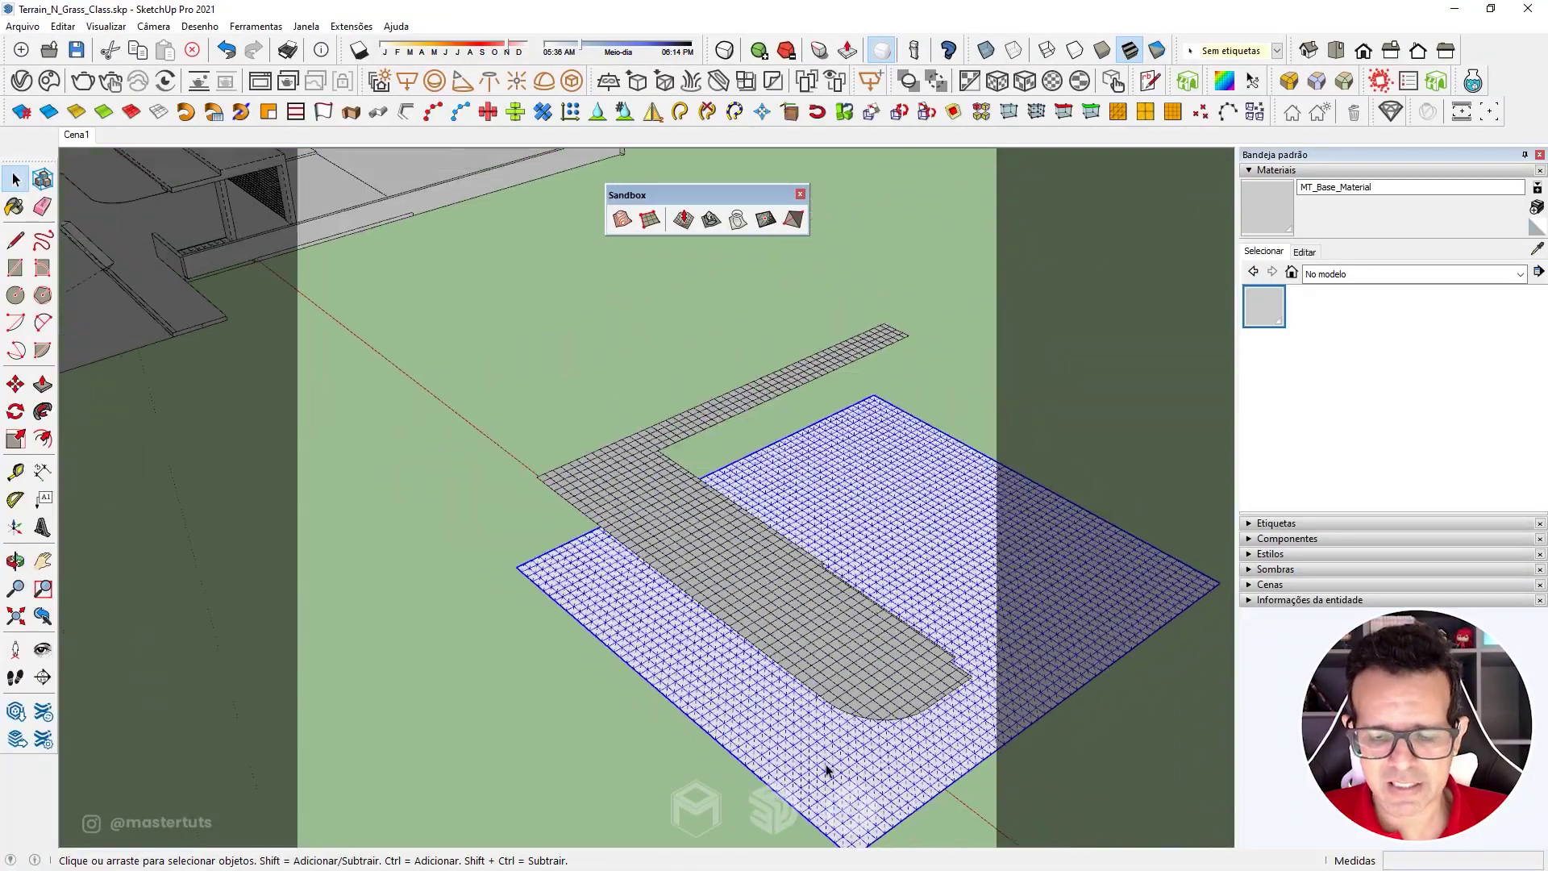
{"action": "scroll", "coordinate": [826, 770], "scroll_direction": "down", "scroll_amount": 3}
{"action": "middle_click_drag", "start_coordinate": [839, 650], "coordinate": [385, 579]}
{"action": "key", "text": "Delete"}
Move the meshed L-shaped surface about 42.96 m back to the house, snapping its notched corner to the base of the pillar
{"action": "left_click", "coordinate": [422, 500]}
{"action": "middle_click_drag", "start_coordinate": [423, 500], "coordinate": [457, 566]}
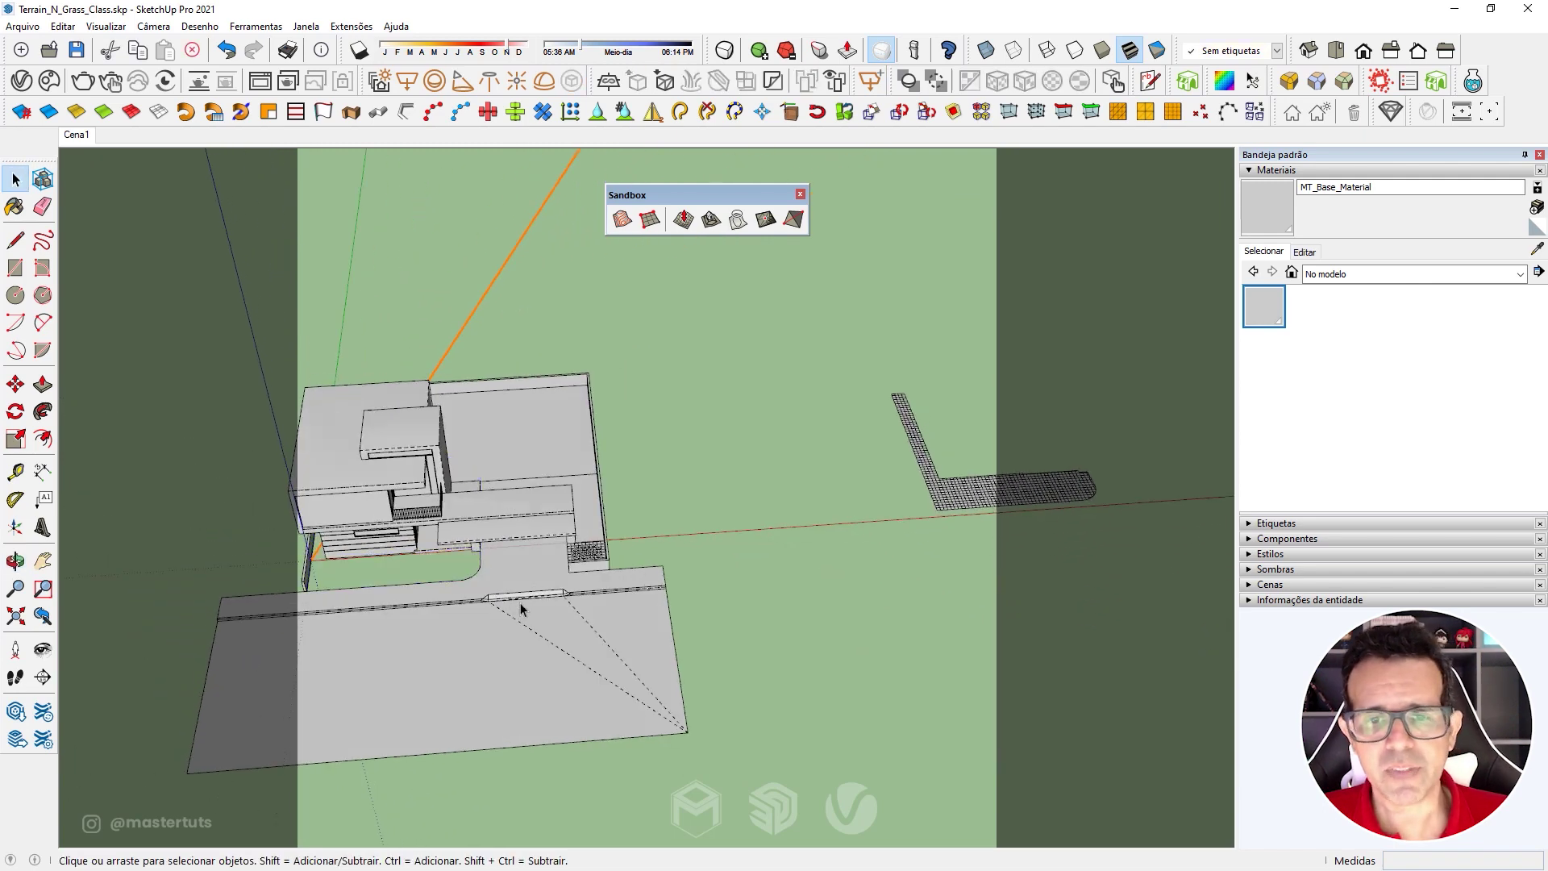
{"action": "scroll", "coordinate": [1130, 490], "scroll_direction": "up", "scroll_amount": 2}
{"action": "left_click", "coordinate": [1129, 491]}
{"action": "key", "text": "m"}
{"action": "scroll", "coordinate": [1109, 465], "scroll_direction": "up", "scroll_amount": 6}
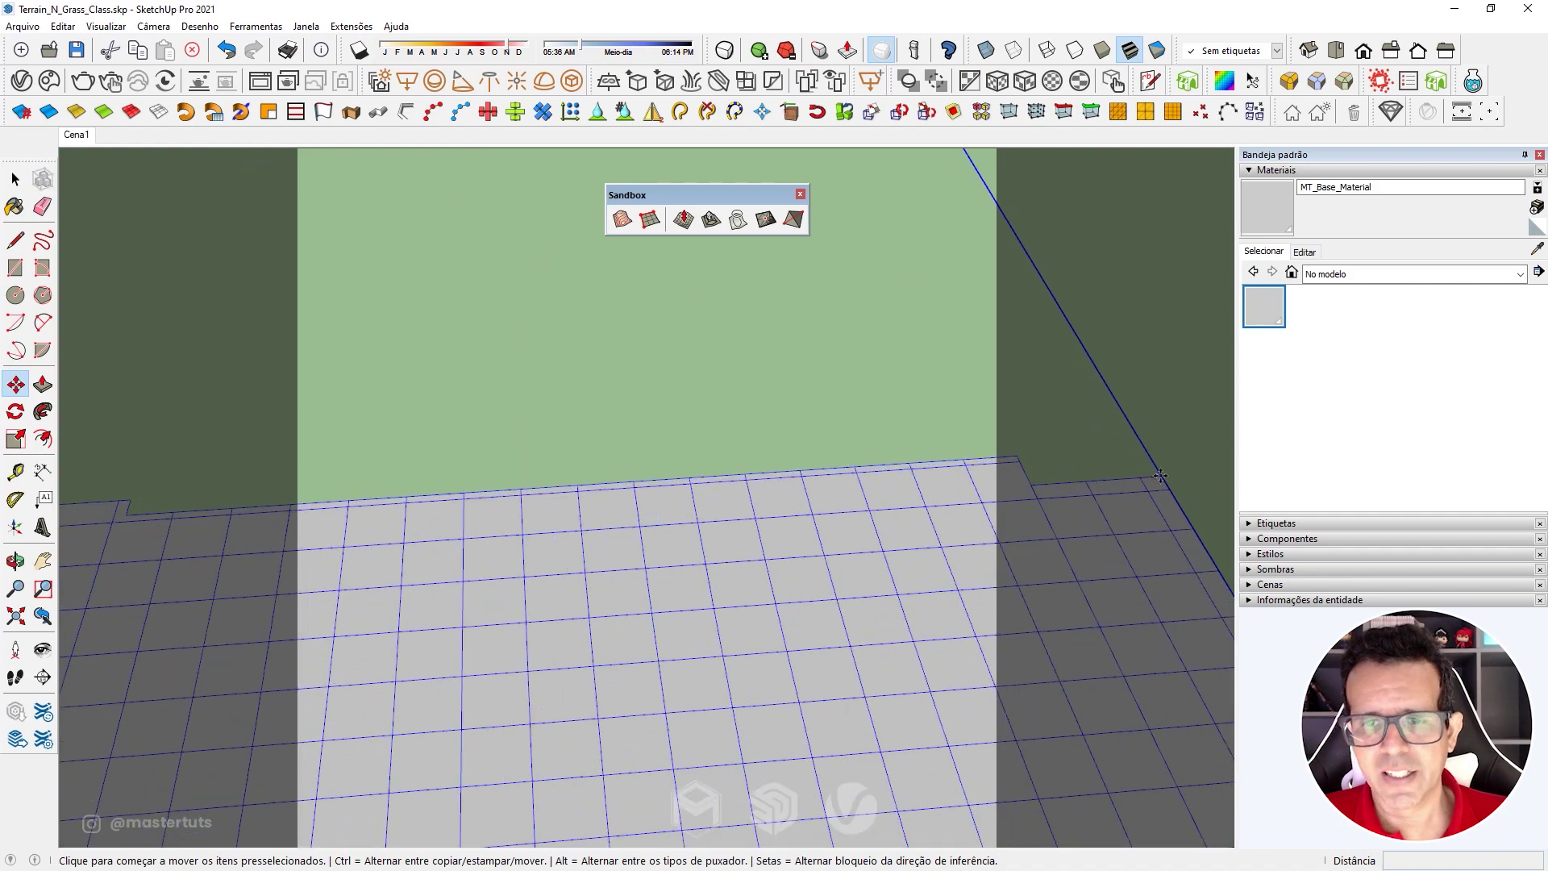
{"action": "left_click", "coordinate": [1162, 476]}
{"action": "scroll", "coordinate": [588, 554], "scroll_direction": "down", "scroll_amount": 5}
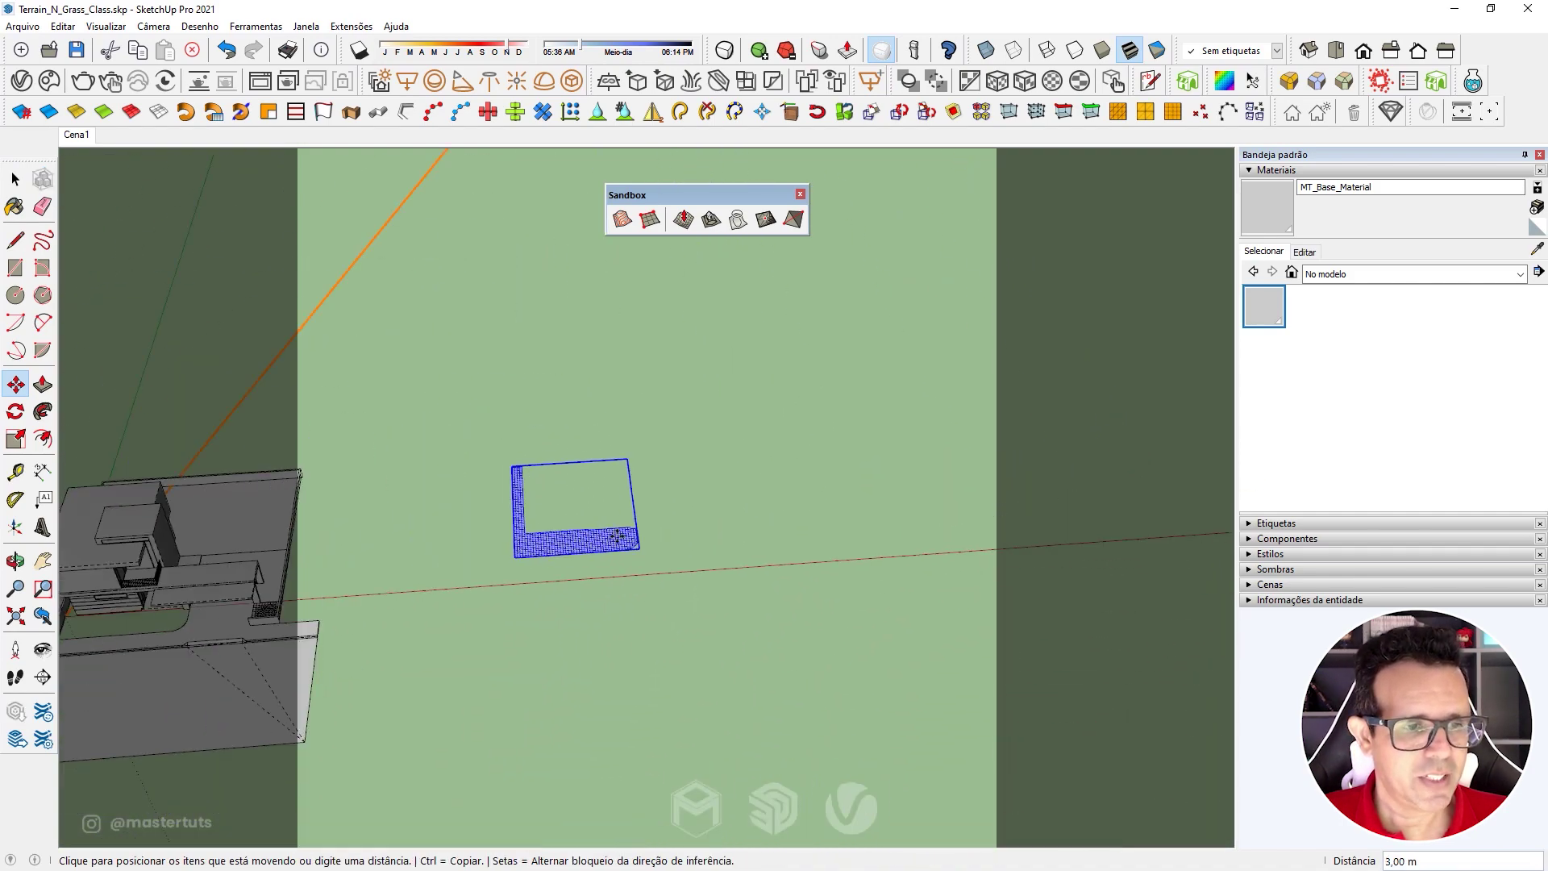
{"action": "middle_click_drag", "start_coordinate": [656, 519], "coordinate": [964, 401]}
{"action": "scroll", "coordinate": [819, 428], "scroll_direction": "up", "scroll_amount": 6}
{"action": "scroll", "coordinate": [629, 412], "scroll_direction": "up", "scroll_amount": 5}
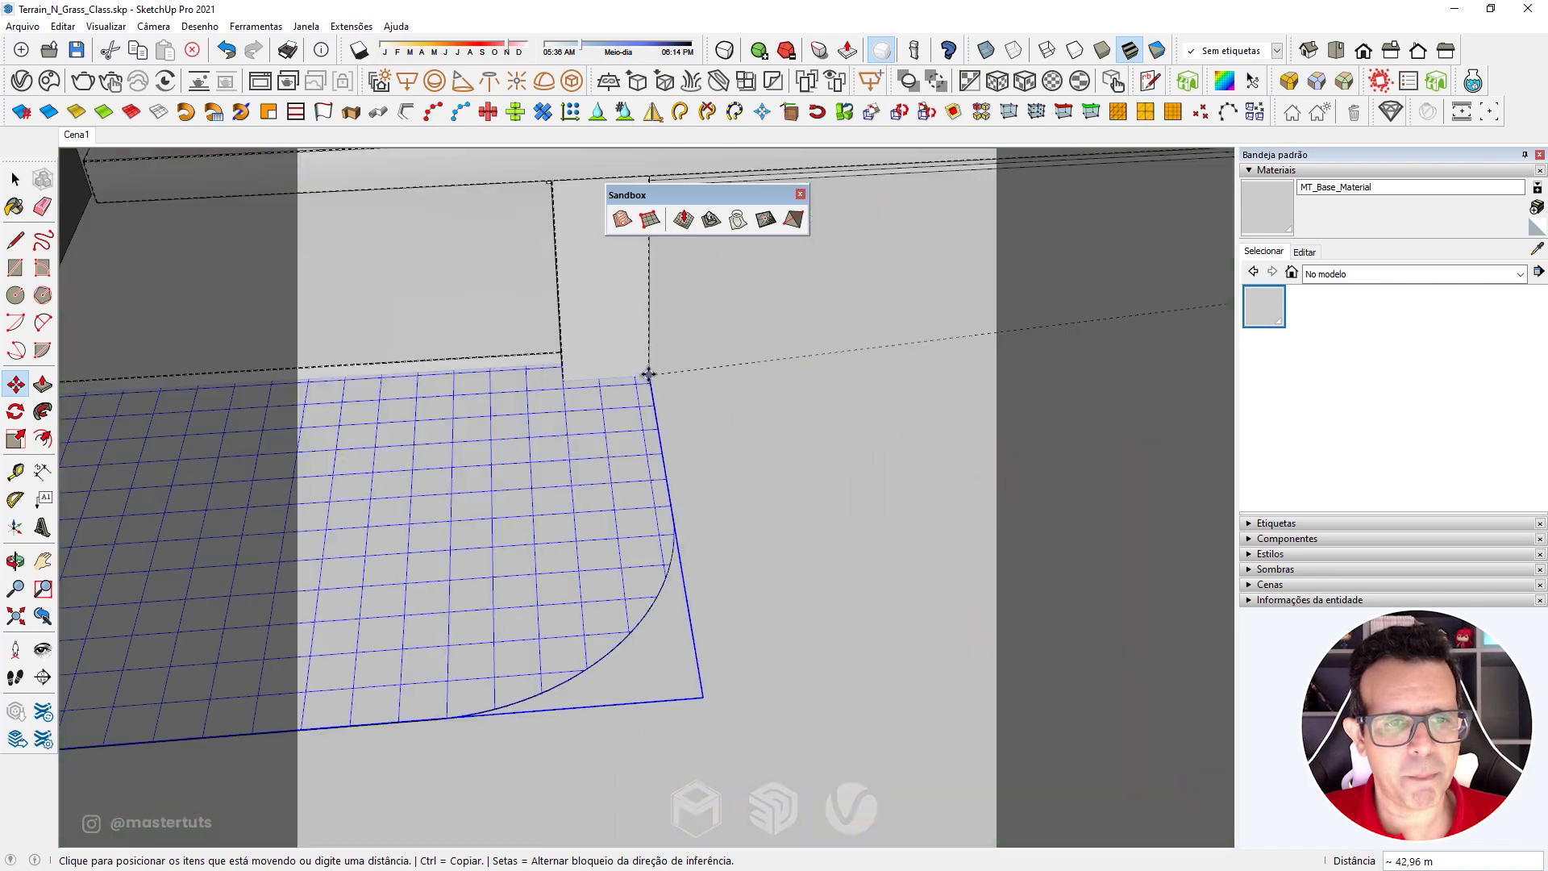
{"action": "left_click", "coordinate": [646, 374]}
Lower the meshed surface vertically by about 0.02 m from its corner at the pillar
{"action": "middle_click_drag", "start_coordinate": [646, 373], "coordinate": [448, 508]}
{"action": "scroll", "coordinate": [448, 508], "scroll_direction": "up", "scroll_amount": 3}
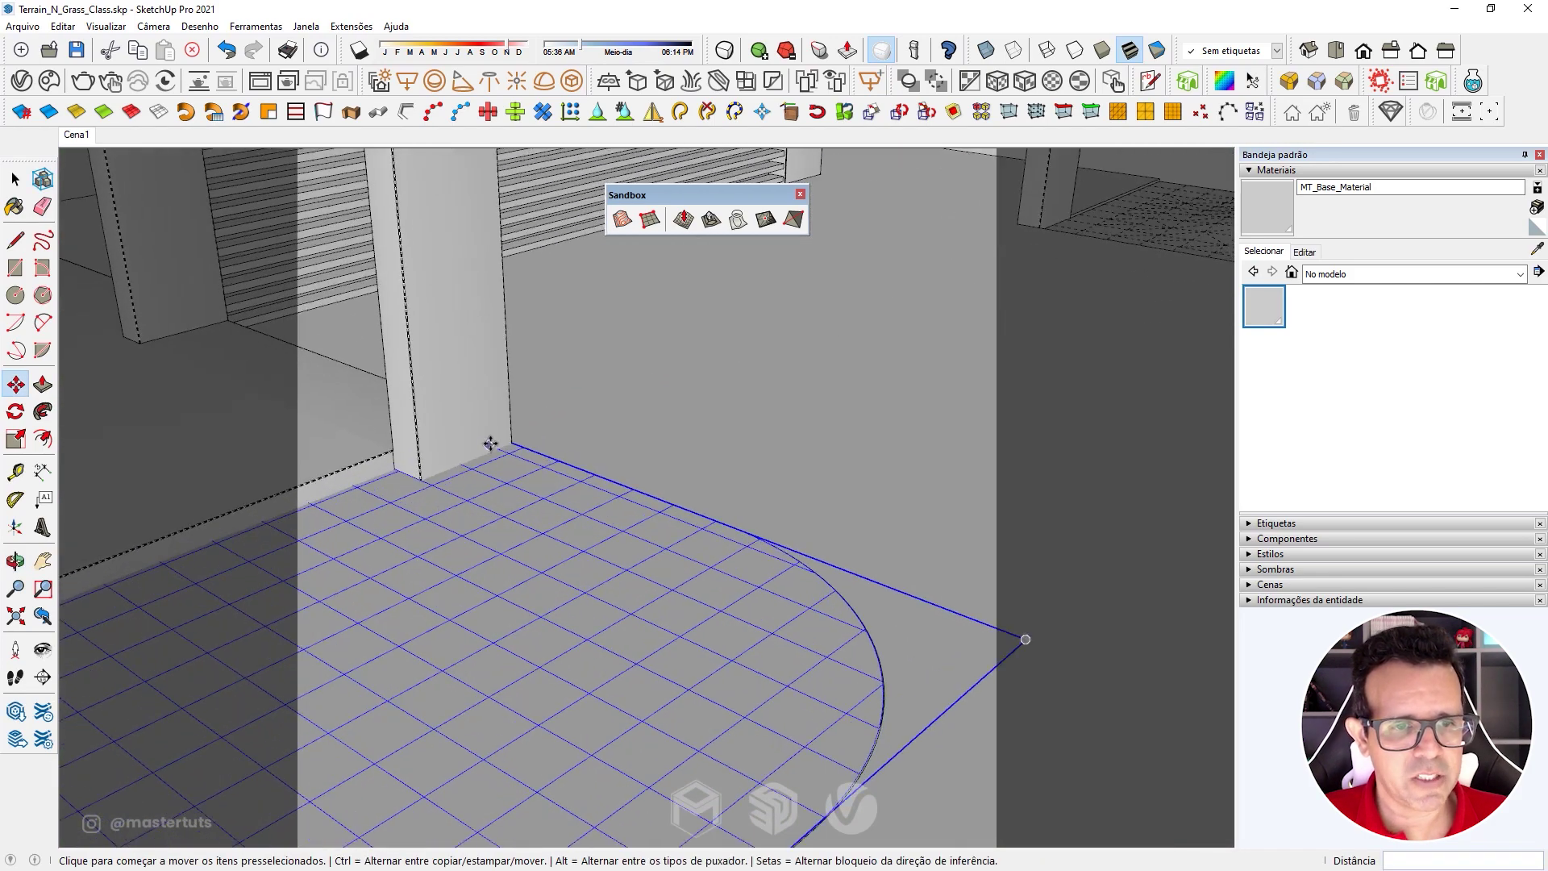
{"action": "left_click", "coordinate": [511, 443]}
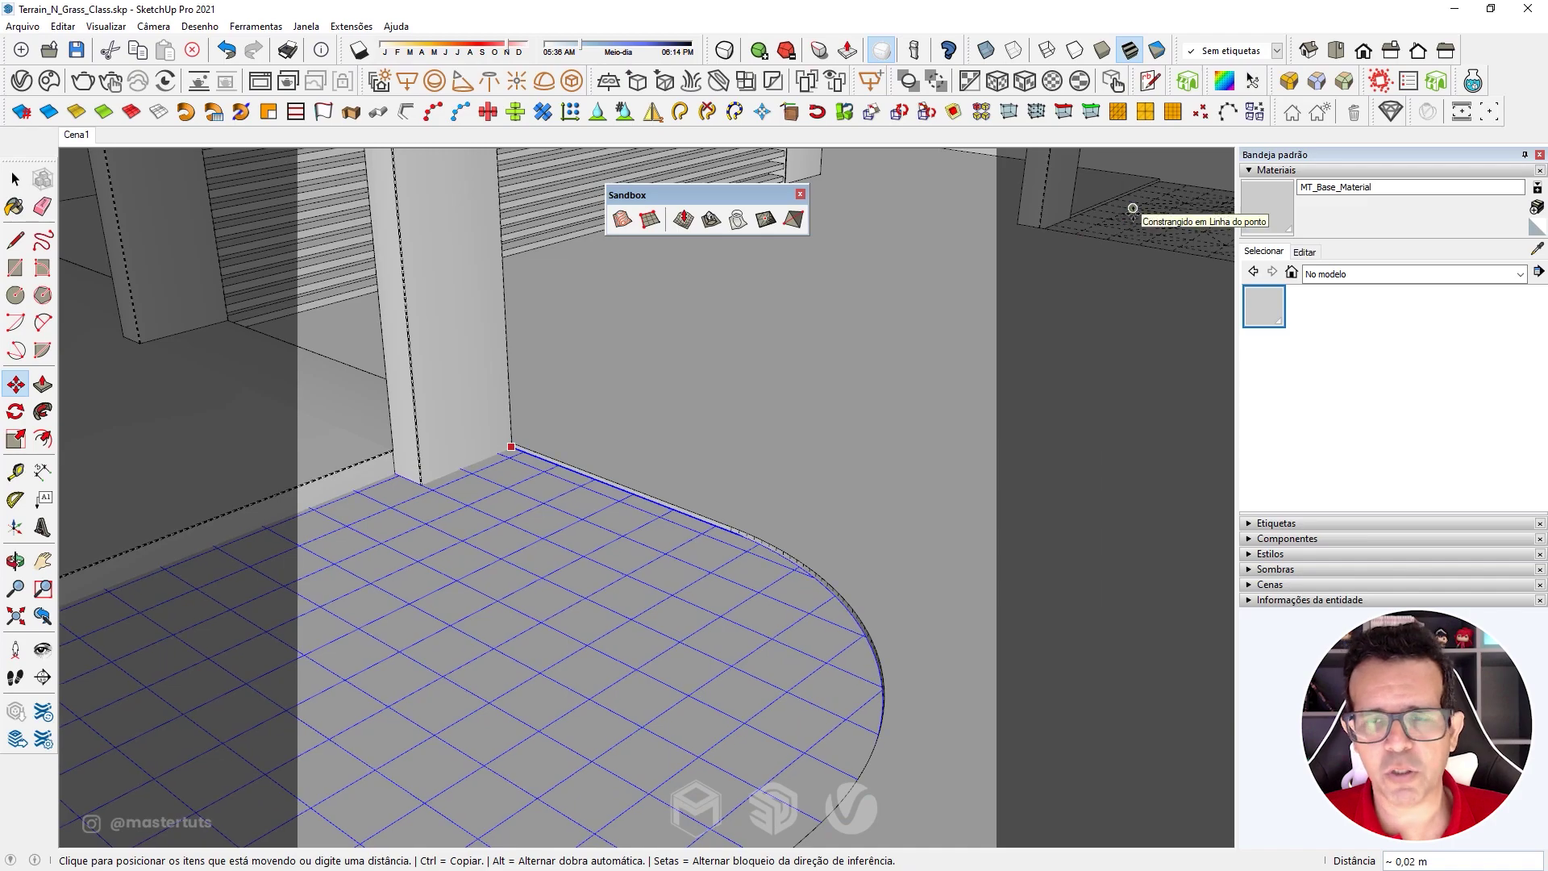
{"action": "middle_click_drag", "start_coordinate": [708, 525], "coordinate": [498, 543]}
{"action": "scroll", "coordinate": [390, 549], "scroll_direction": "up", "scroll_amount": 2}
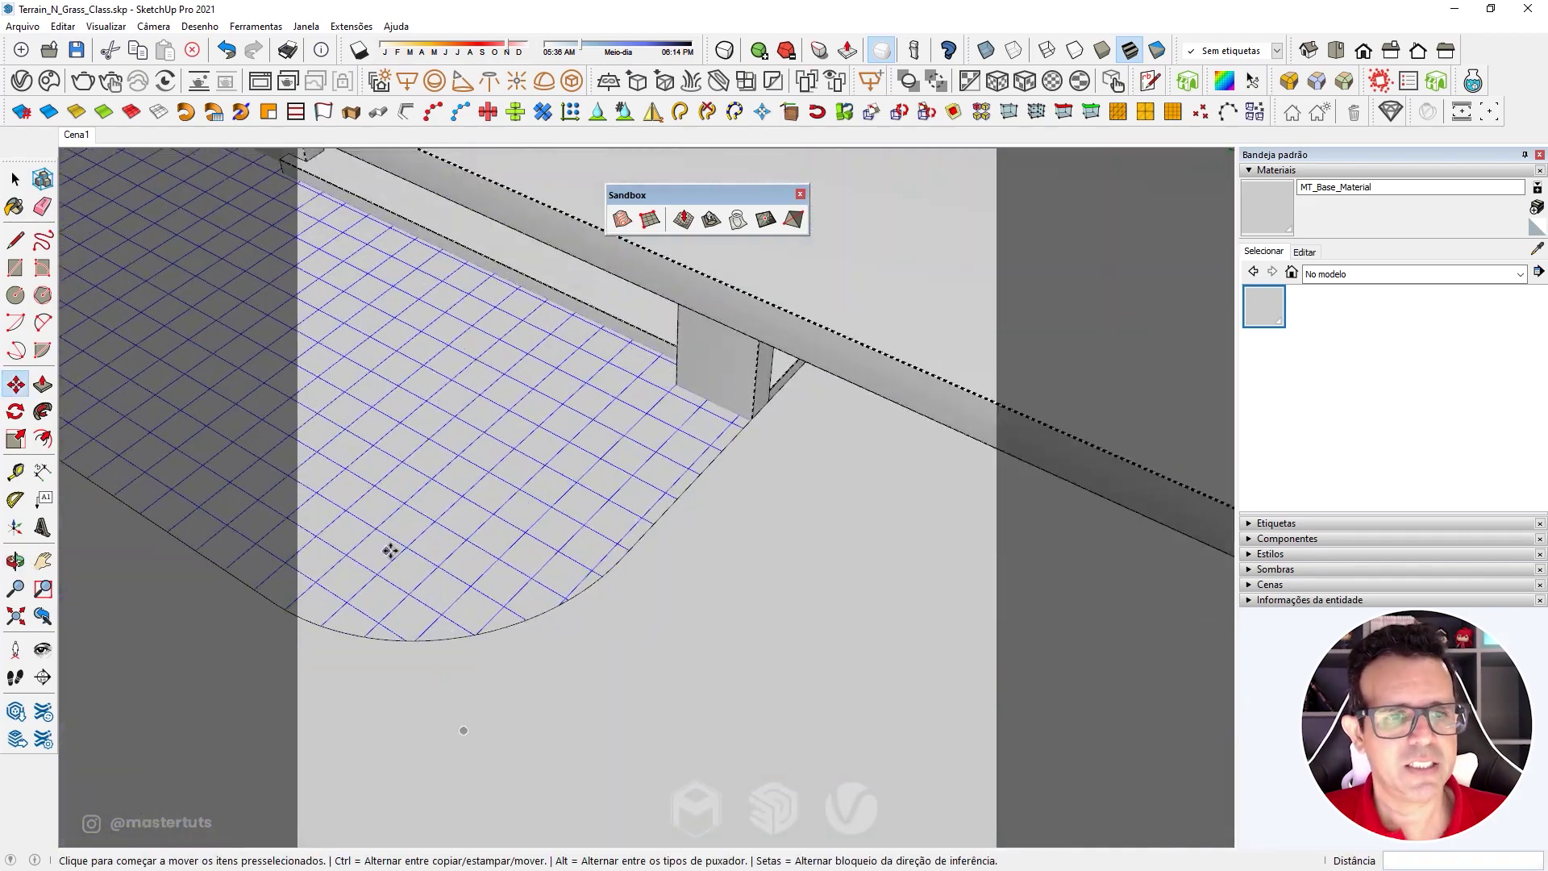
Open the meshed surface for editing and raise a Smoove mound about 0.08 m high with a 1.00 m radius near the L's inner corner
{"action": "middle_click_drag", "start_coordinate": [390, 549], "coordinate": [1062, 680], "text": "shift"}
{"action": "scroll", "coordinate": [925, 557], "scroll_direction": "down", "scroll_amount": 2}
{"action": "middle_click_drag", "start_coordinate": [932, 556], "coordinate": [767, 453]}
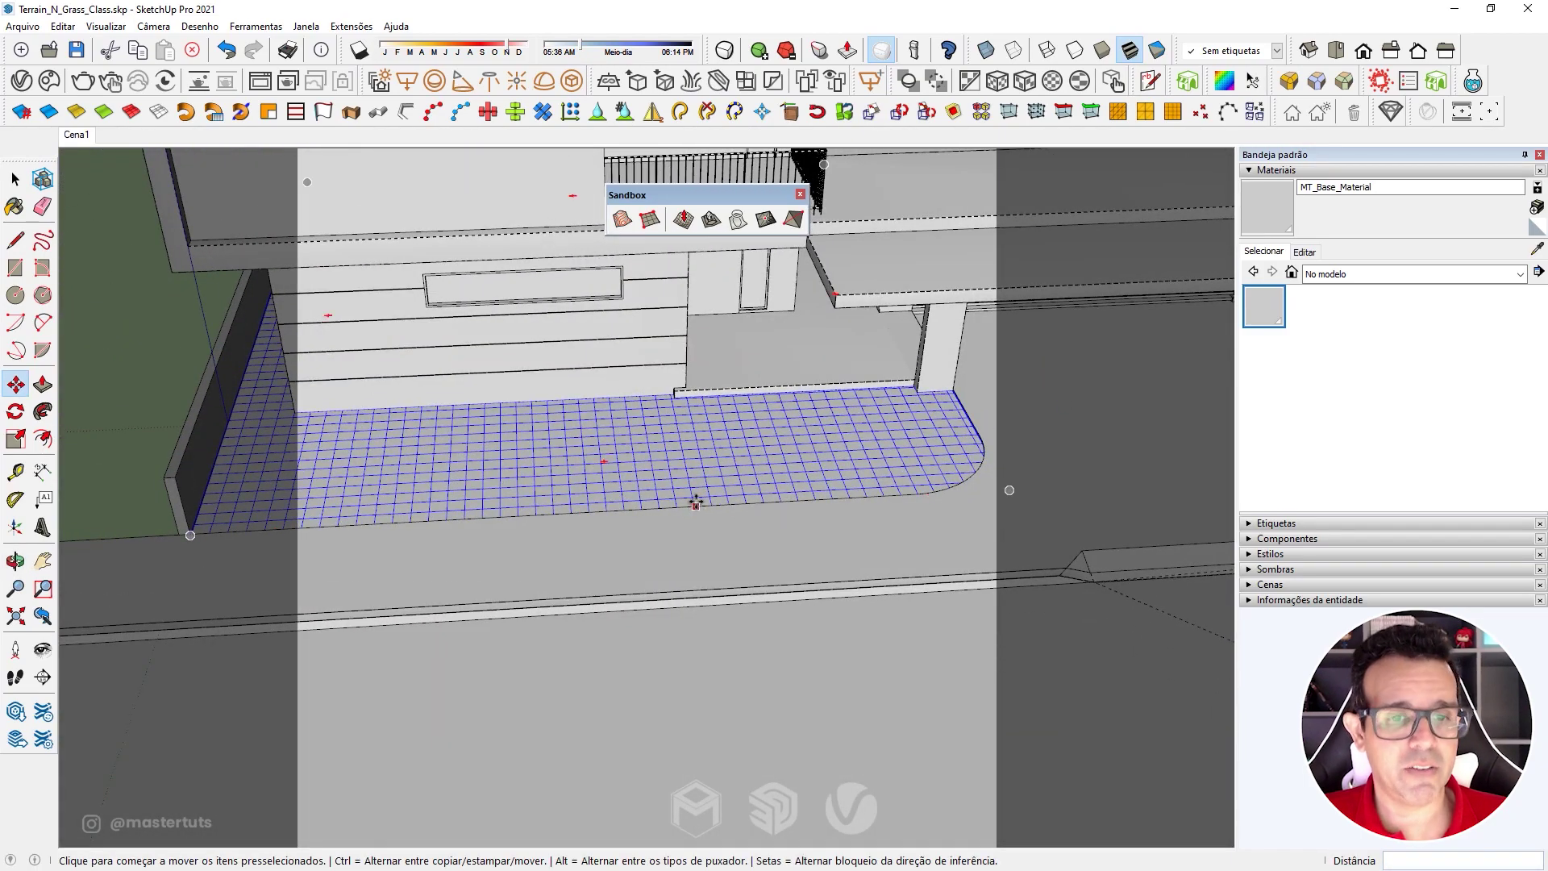
{"action": "key", "text": "space"}
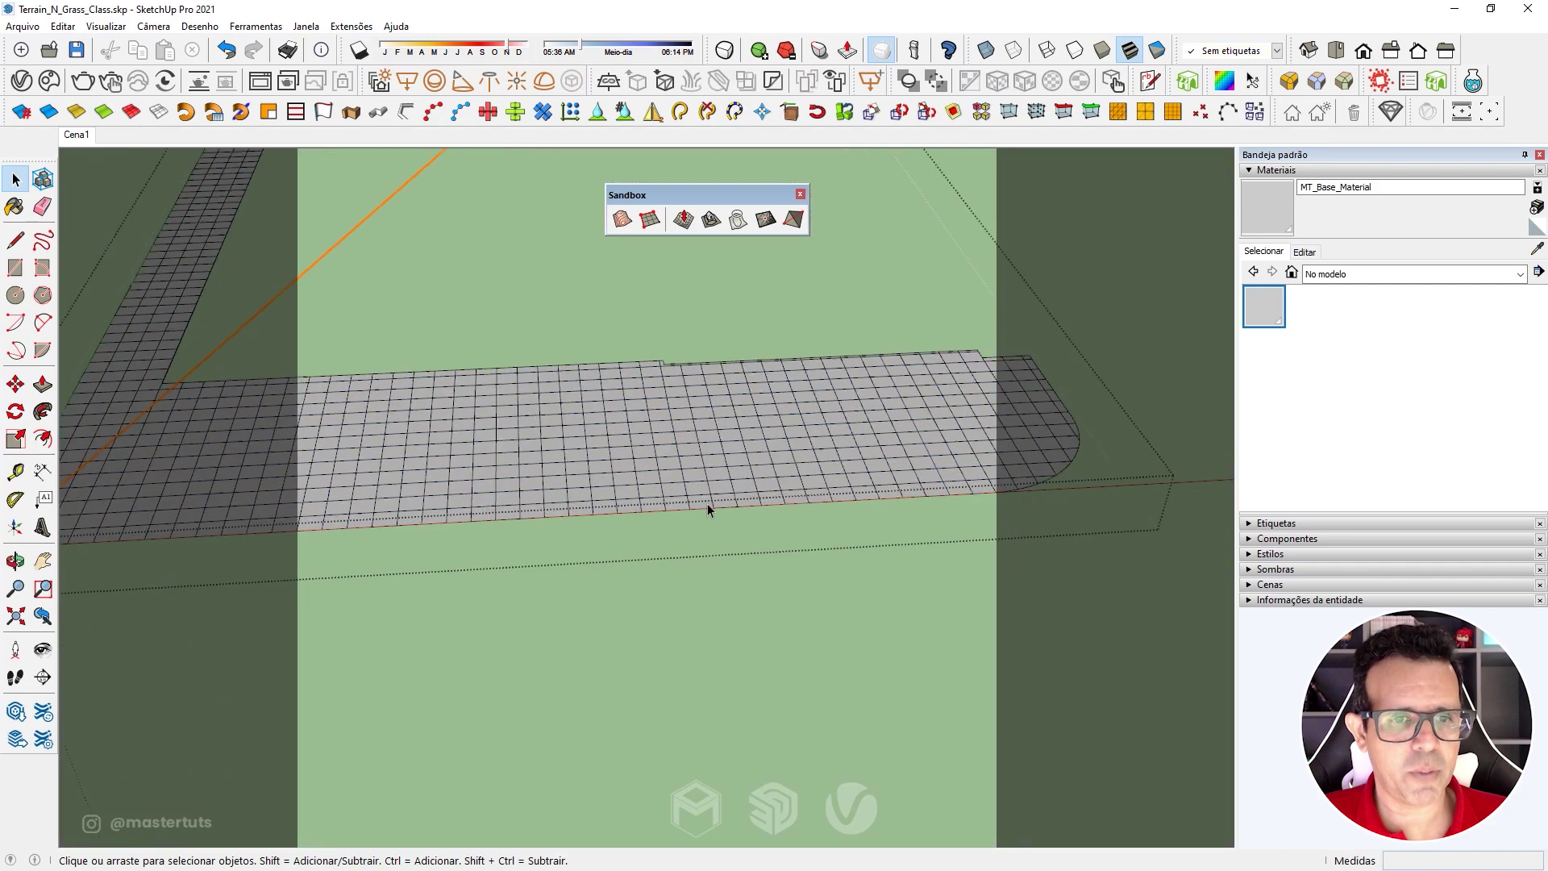
{"action": "middle_click_drag", "start_coordinate": [709, 508], "coordinate": [577, 490]}
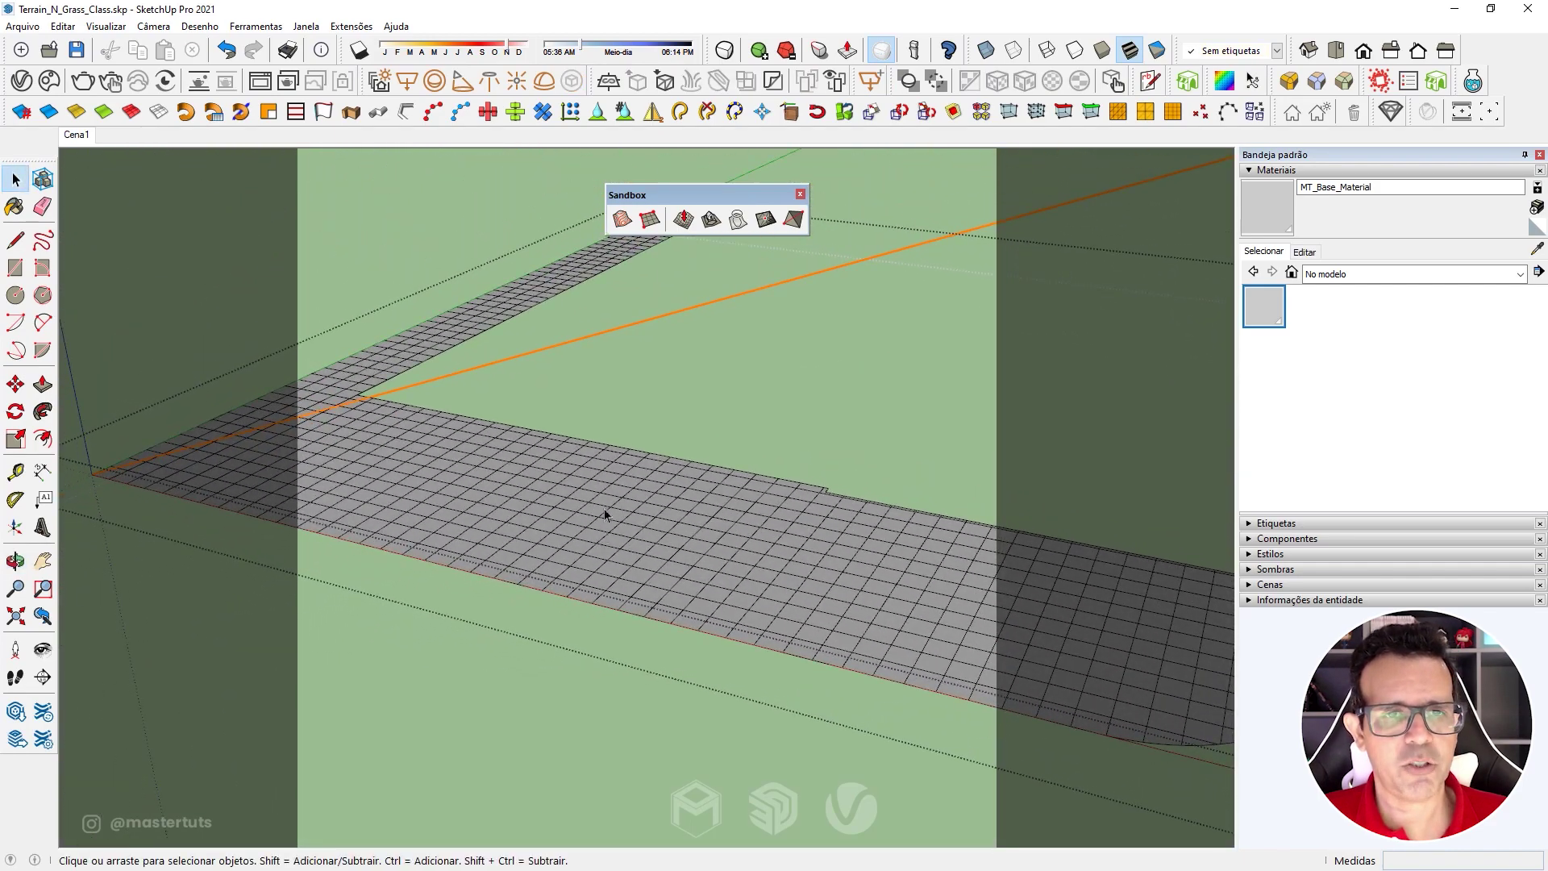
{"action": "left_click", "coordinate": [684, 218]}
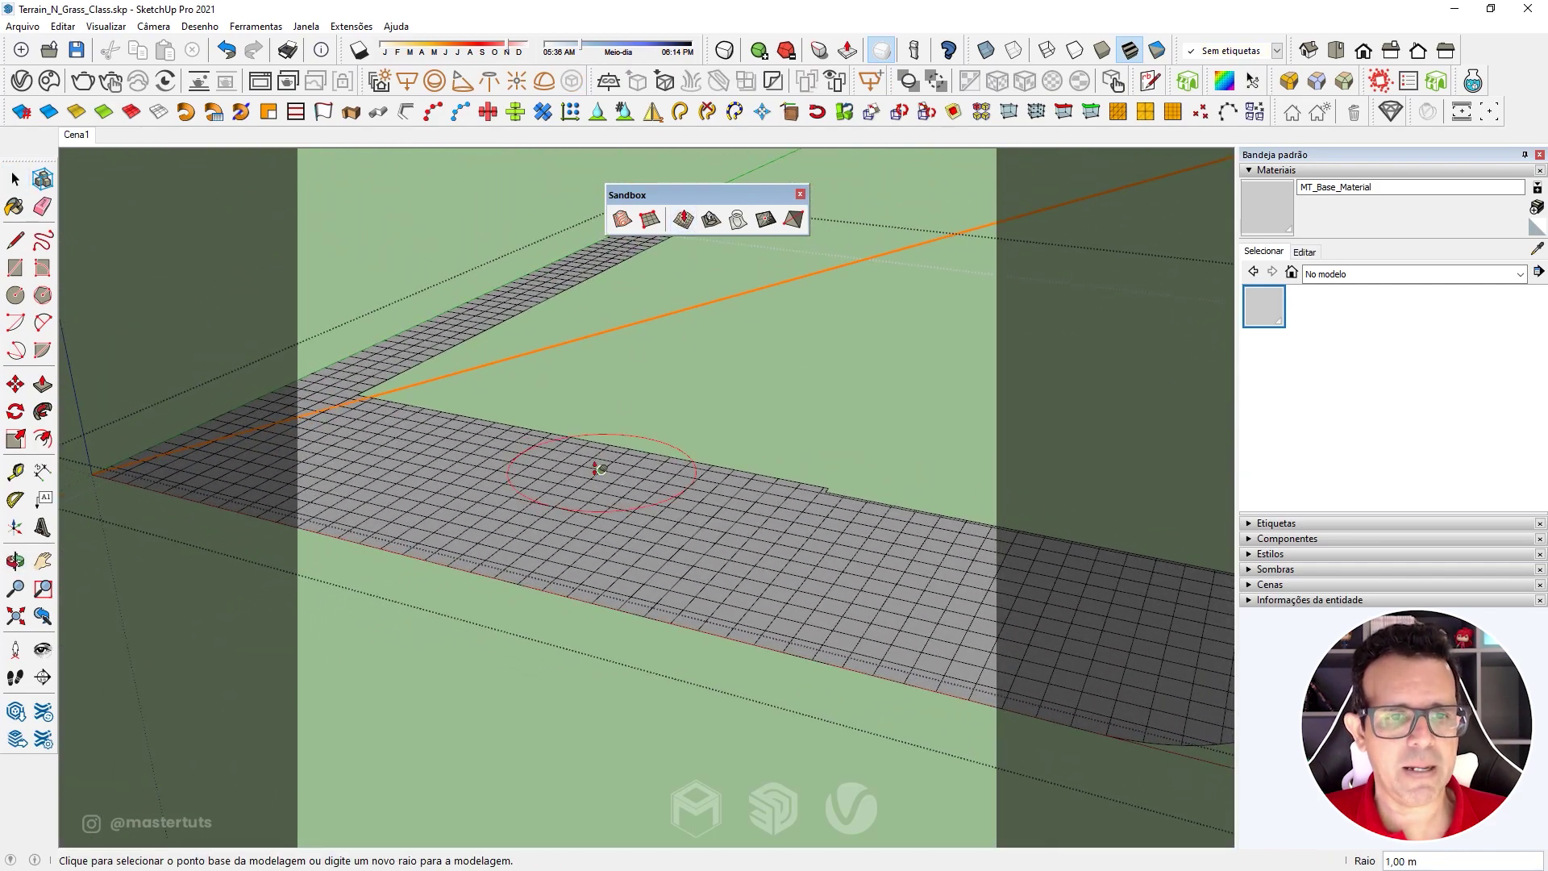
{"action": "scroll", "coordinate": [537, 482], "scroll_direction": "up", "scroll_amount": 2}
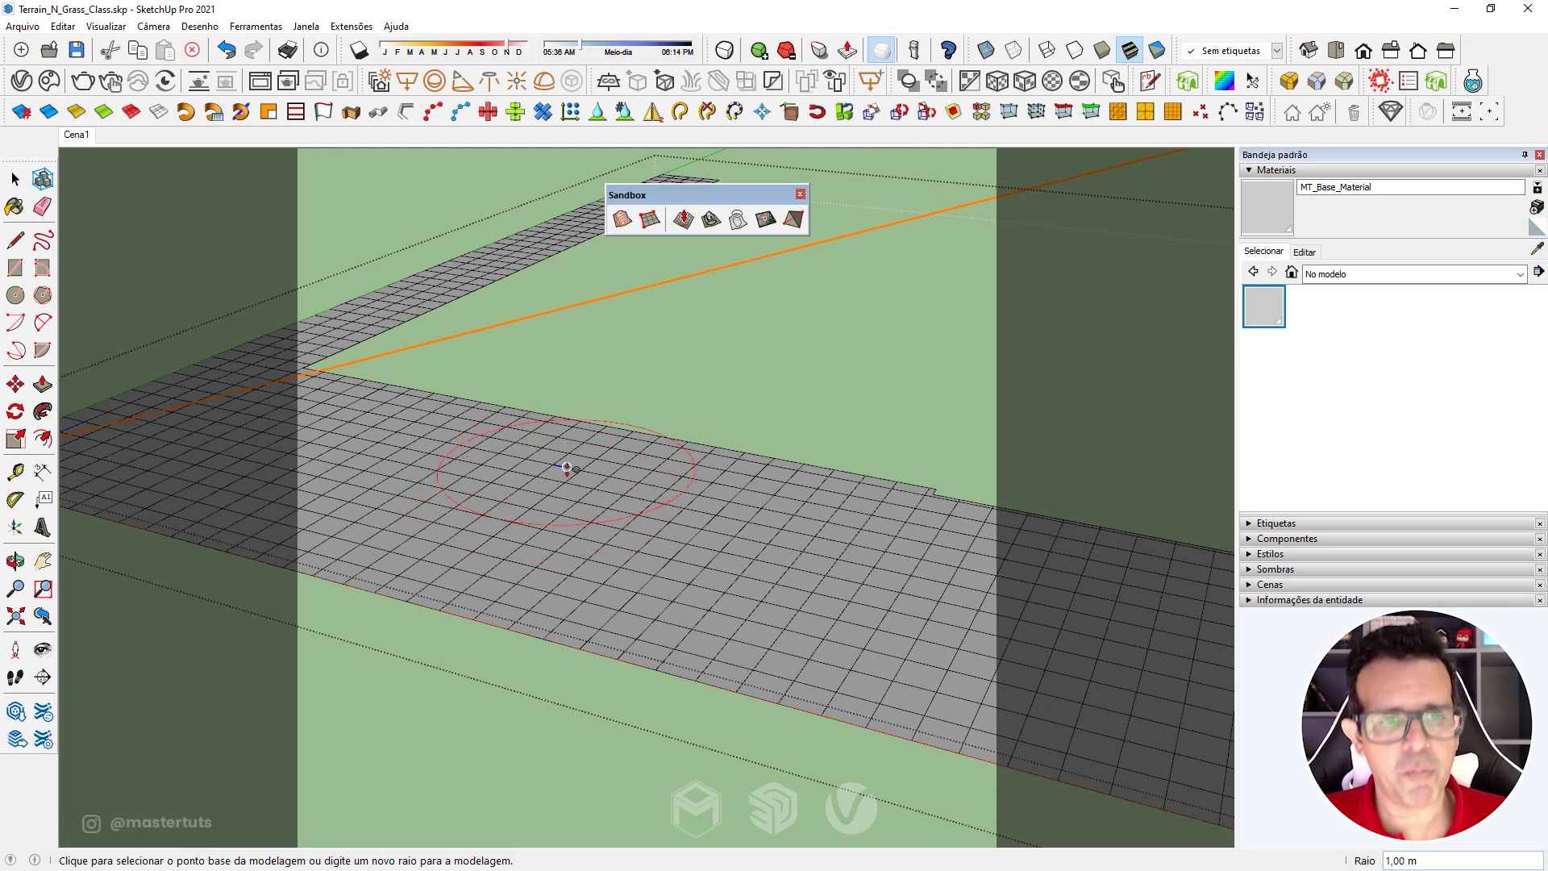
{"action": "left_click", "coordinate": [482, 465]}
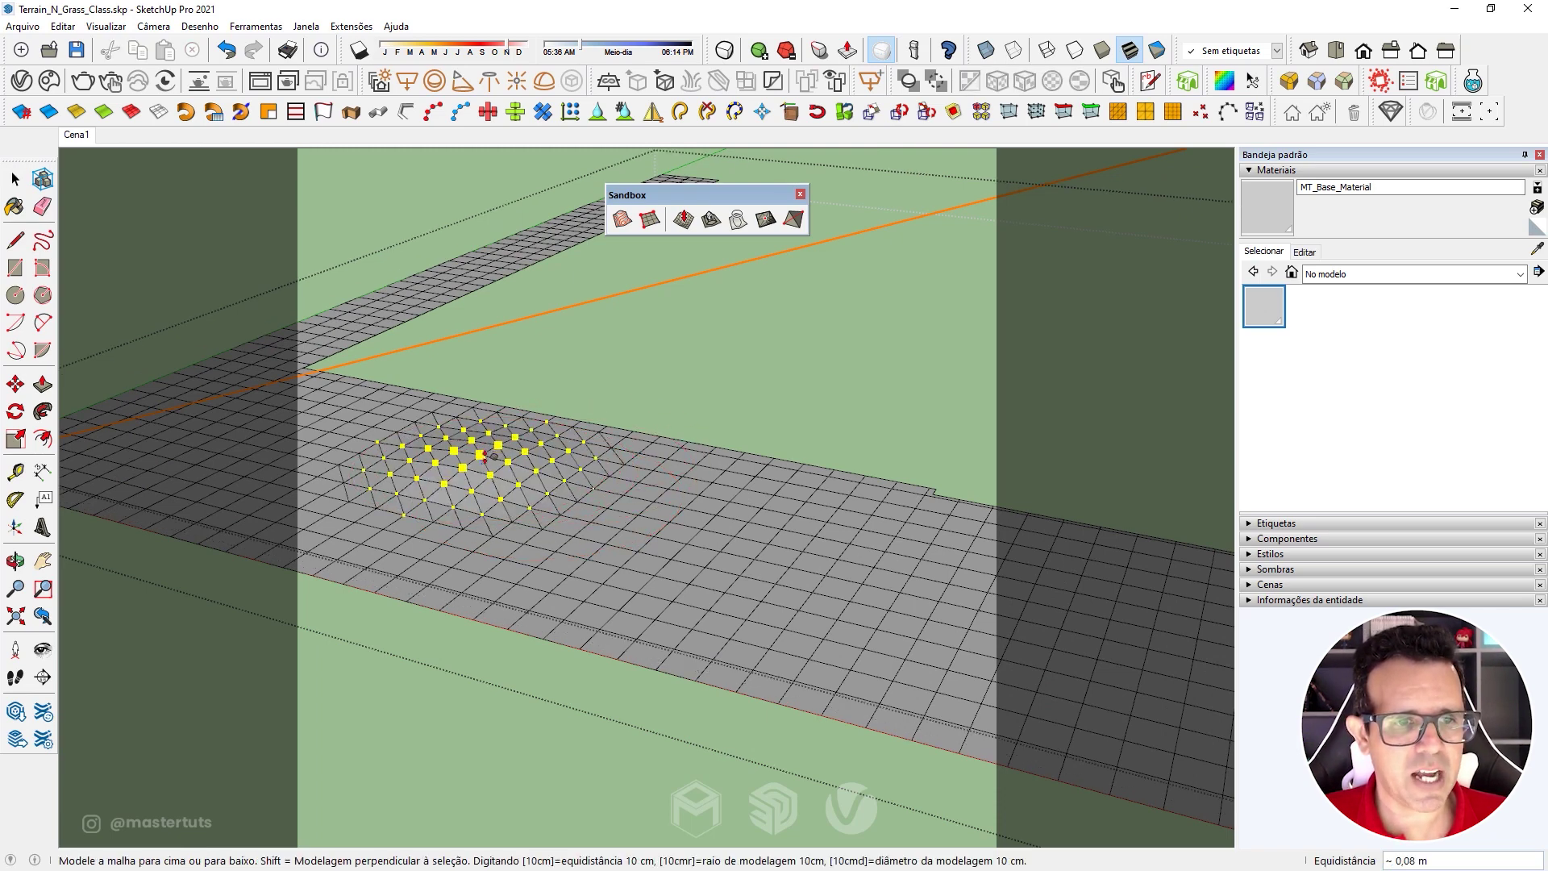
{"action": "left_click", "coordinate": [494, 457]}
Raise more Smoove mounds along the L's wide arm toward its rounded end, each about 0.07 to 0.08 m high
{"action": "middle_click_drag", "start_coordinate": [494, 457], "coordinate": [525, 505]}
{"action": "left_click", "coordinate": [491, 440]}
{"action": "left_click", "coordinate": [491, 441]}
{"action": "left_click", "coordinate": [499, 478]}
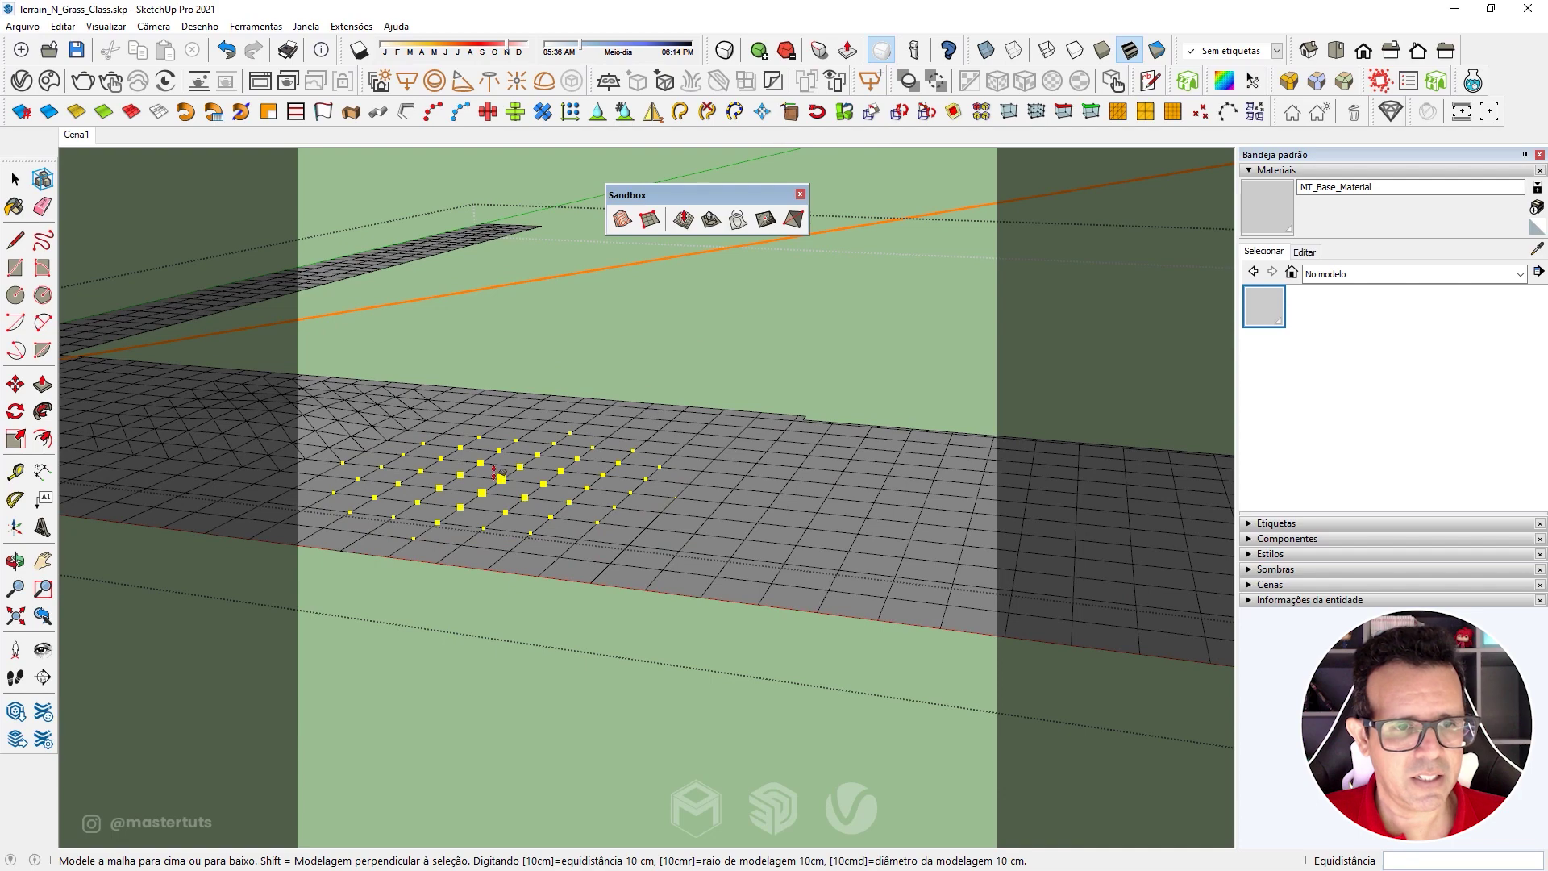
{"action": "left_click", "coordinate": [500, 467]}
{"action": "middle_click_drag", "start_coordinate": [656, 512], "coordinate": [594, 511]}
{"action": "left_click", "coordinate": [701, 517]}
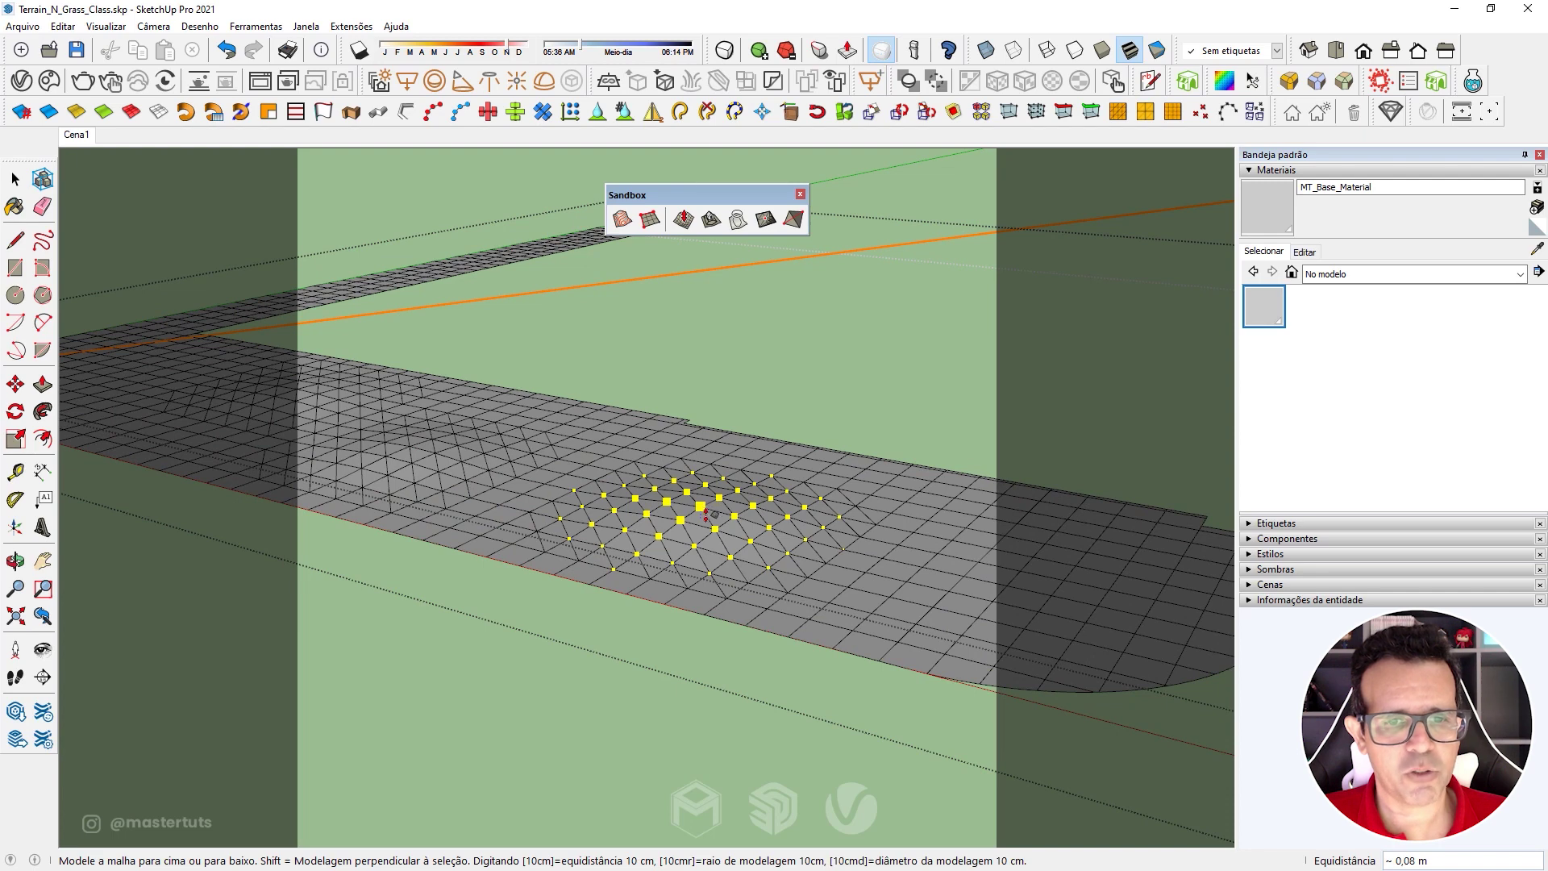
{"action": "left_click", "coordinate": [706, 514]}
{"action": "left_click", "coordinate": [897, 515]}
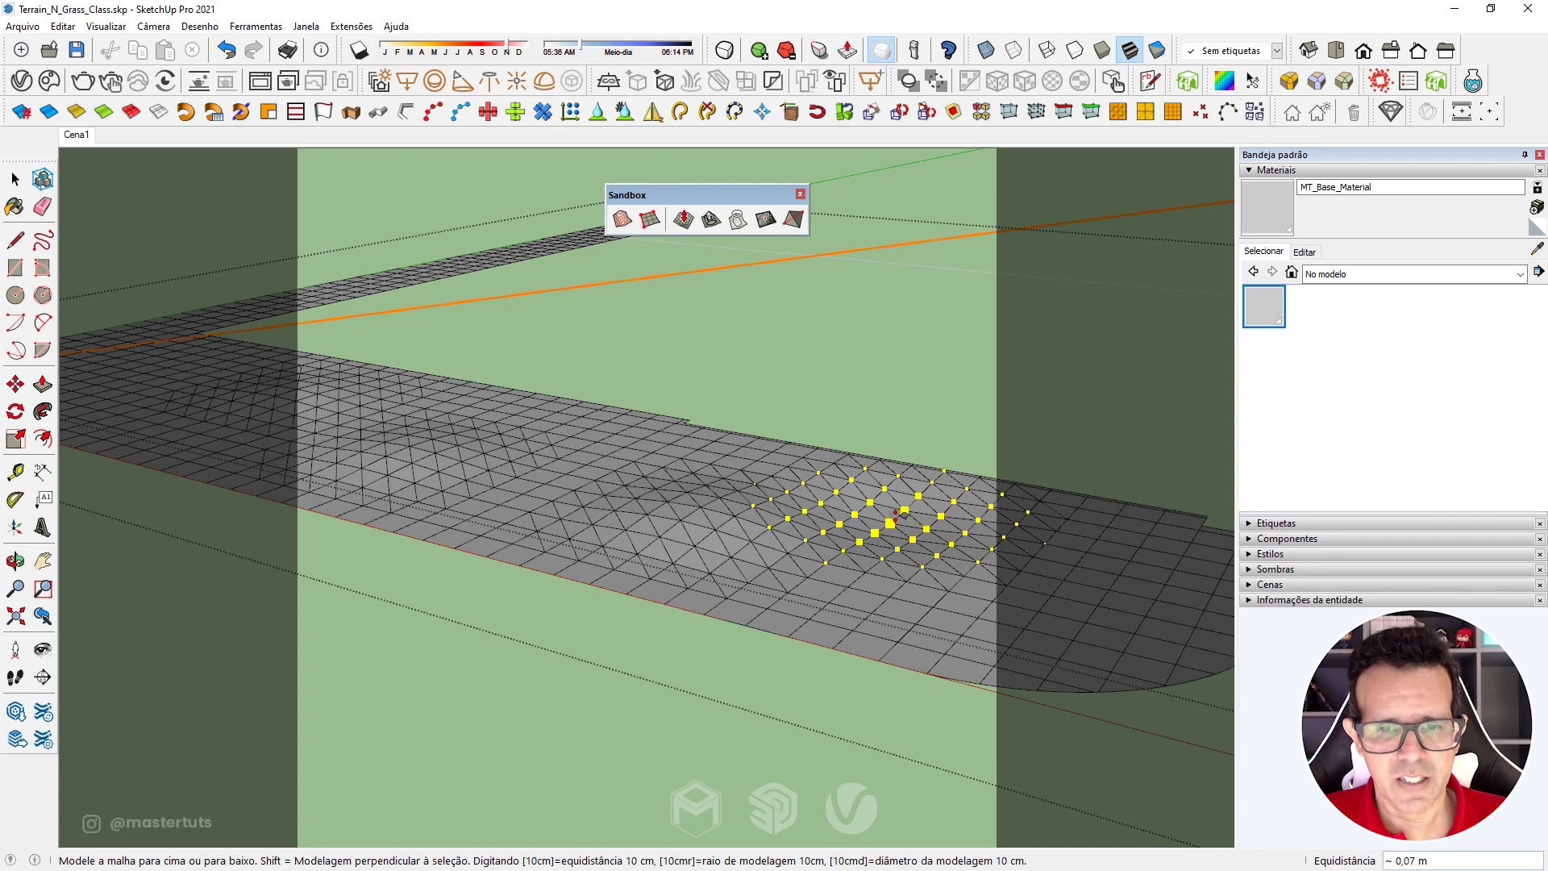
{"action": "left_click", "coordinate": [898, 514]}
Set the model's length unit to millimetres
{"action": "scroll", "coordinate": [495, 494], "scroll_direction": "up", "scroll_amount": 3}
{"action": "left_click", "coordinate": [321, 50]}
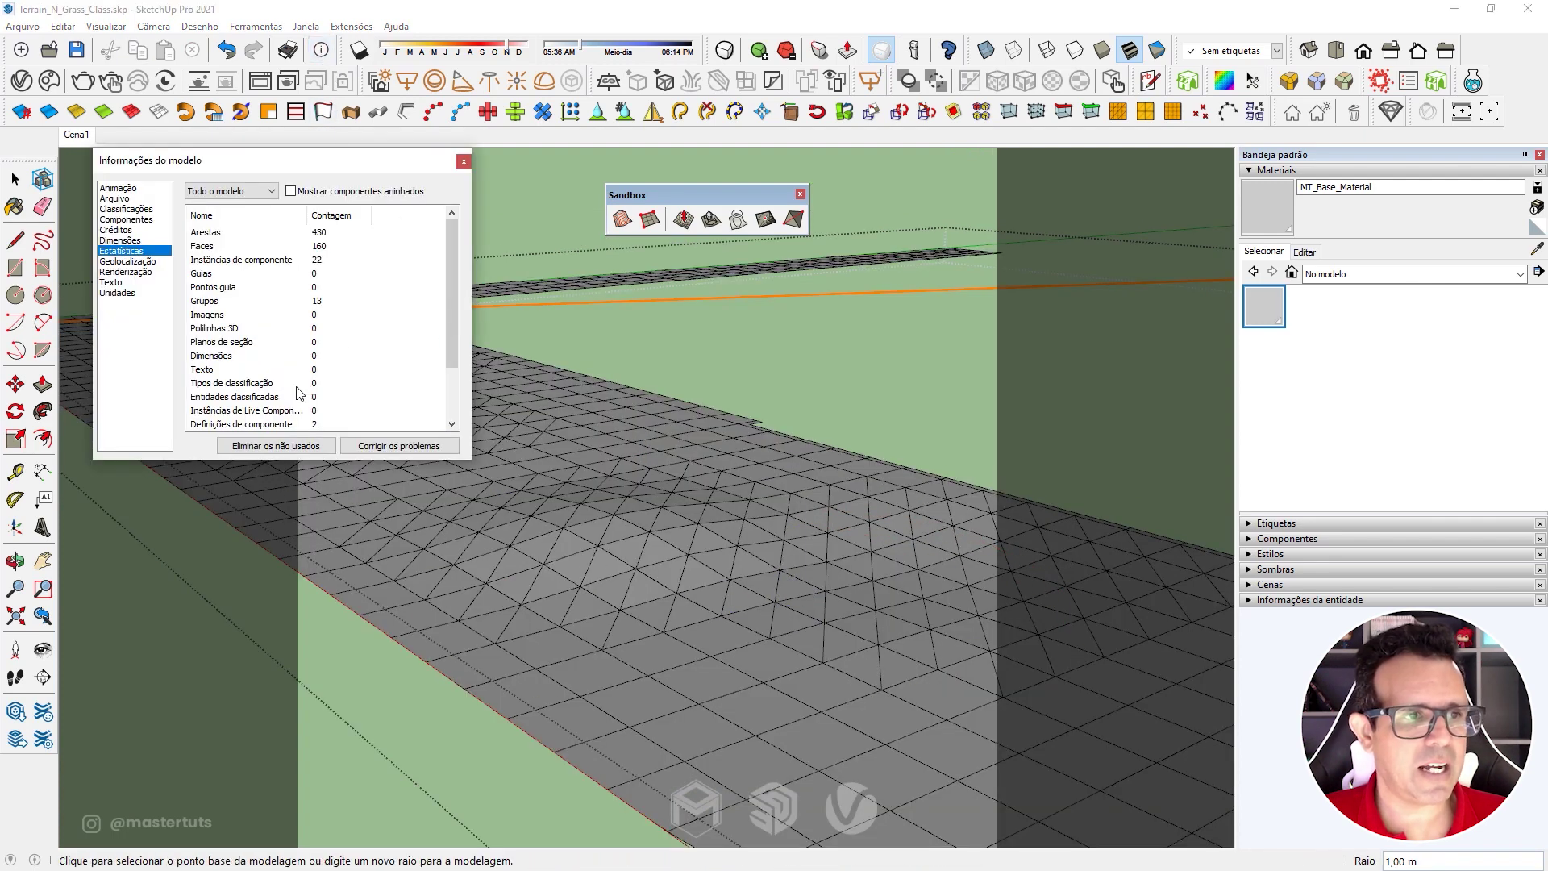
{"action": "left_click", "coordinate": [117, 294]}
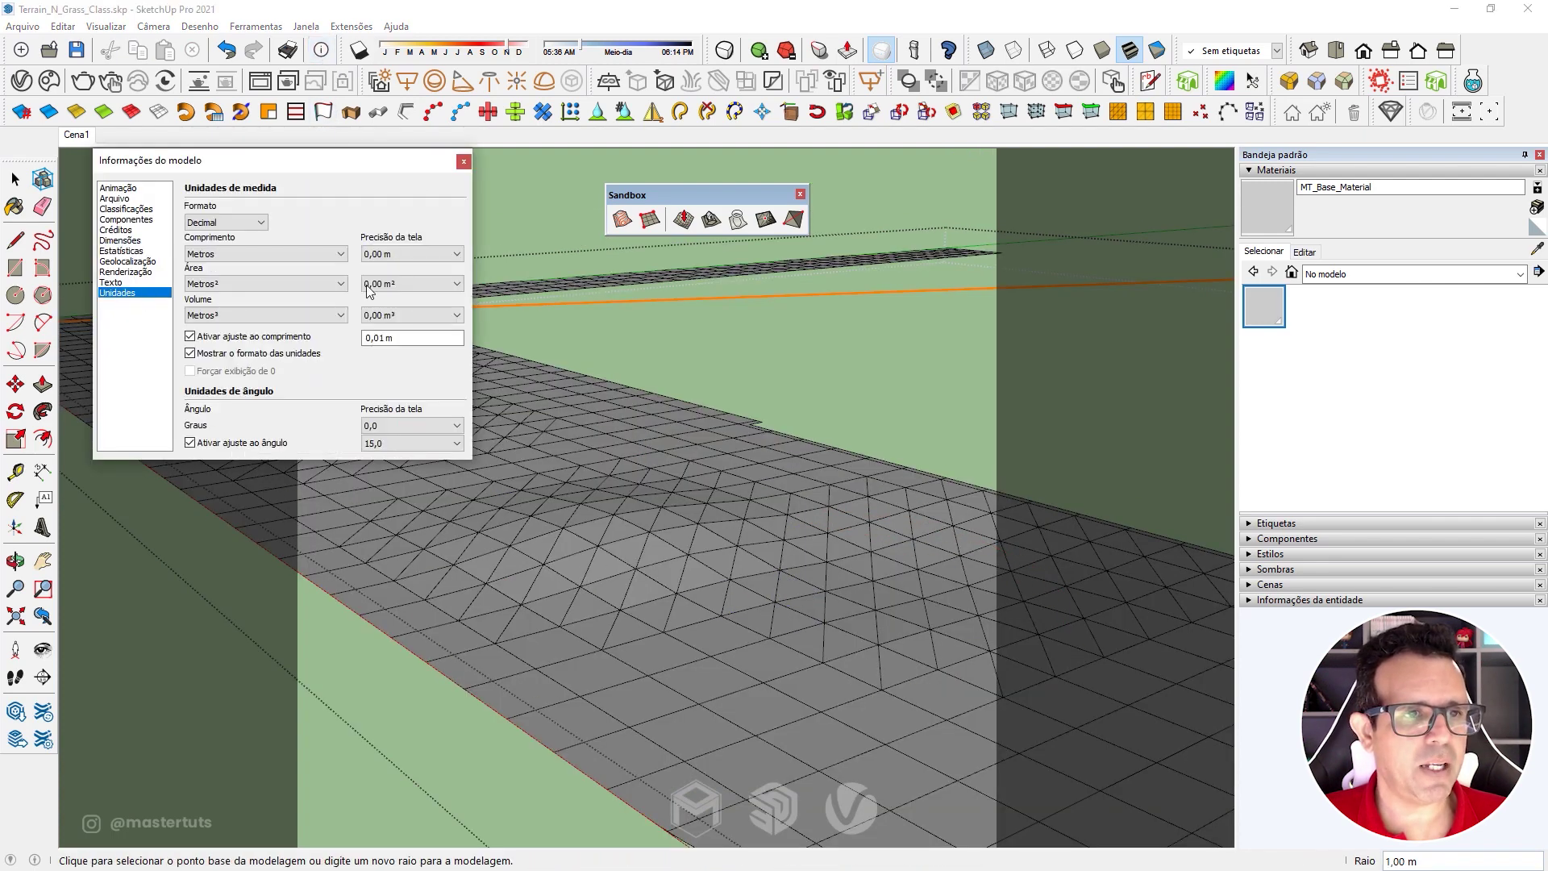
{"action": "left_click", "coordinate": [307, 255]}
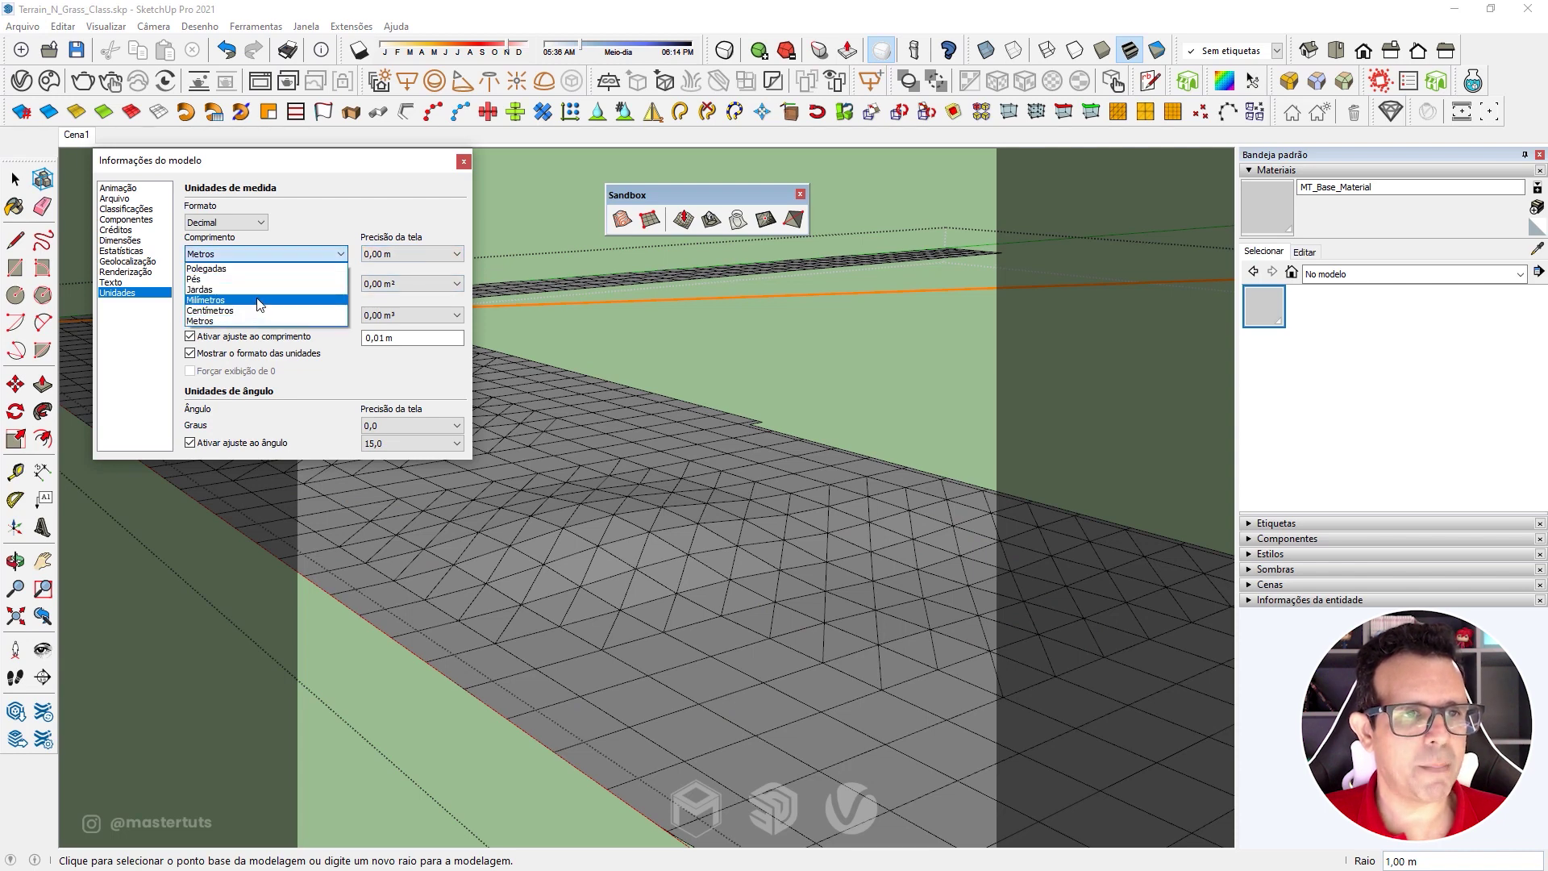
{"action": "left_click", "coordinate": [260, 301]}
{"action": "left_click", "coordinate": [463, 161]}
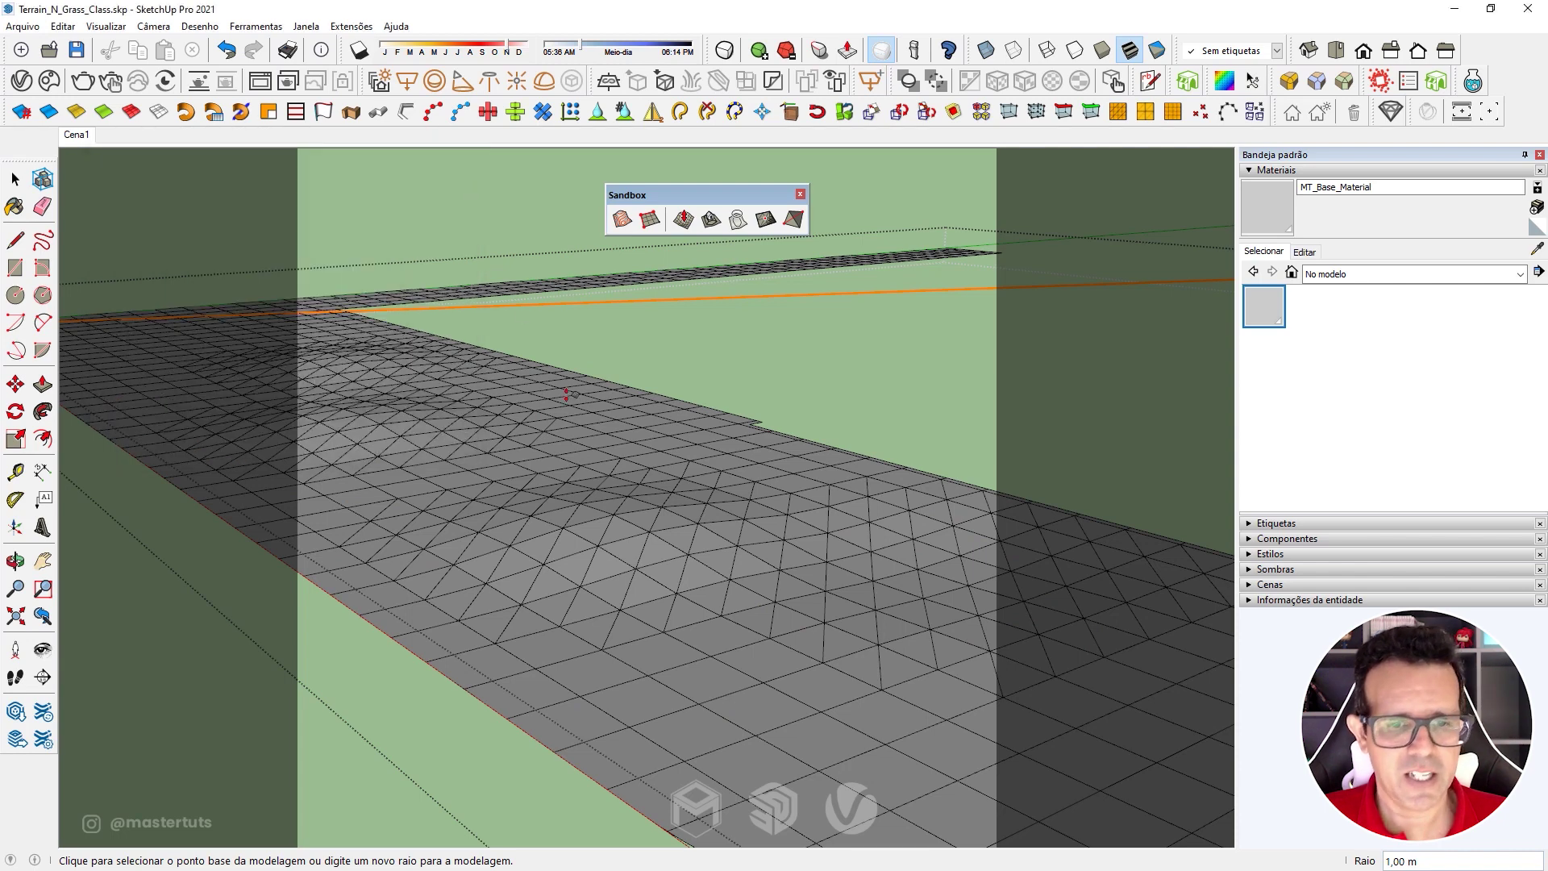
Raise further Smoove mounds with a 1000 mm radius in the middle of the wide arm, beside the notch and near the L's outer corner
{"action": "left_click", "coordinate": [877, 644]}
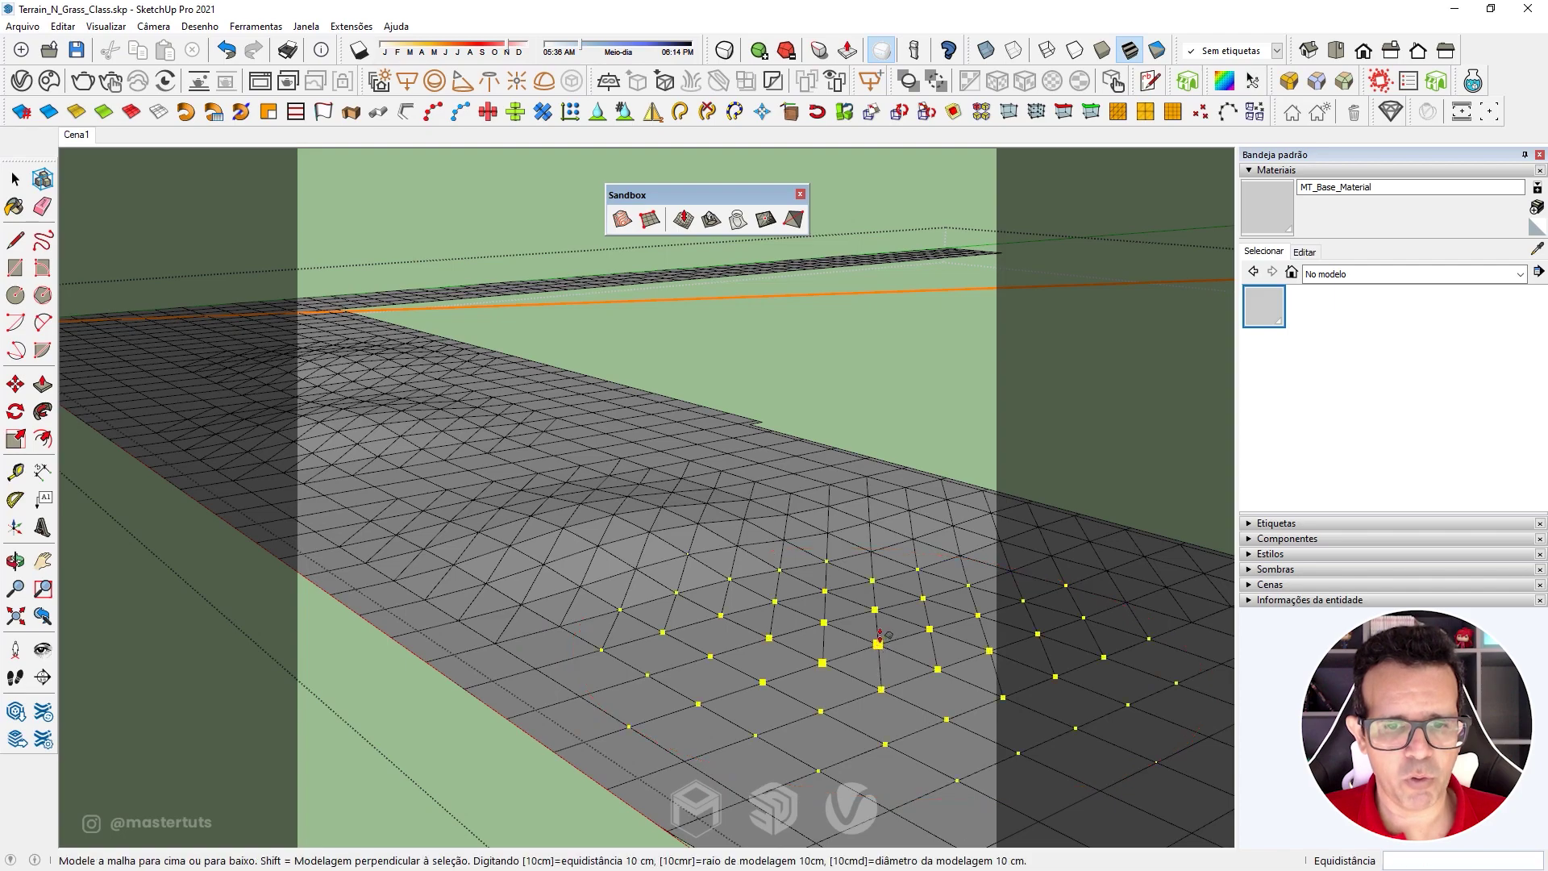
{"action": "left_click", "coordinate": [877, 613]}
{"action": "middle_click_drag", "start_coordinate": [877, 613], "coordinate": [839, 548]}
{"action": "left_click", "coordinate": [987, 505]}
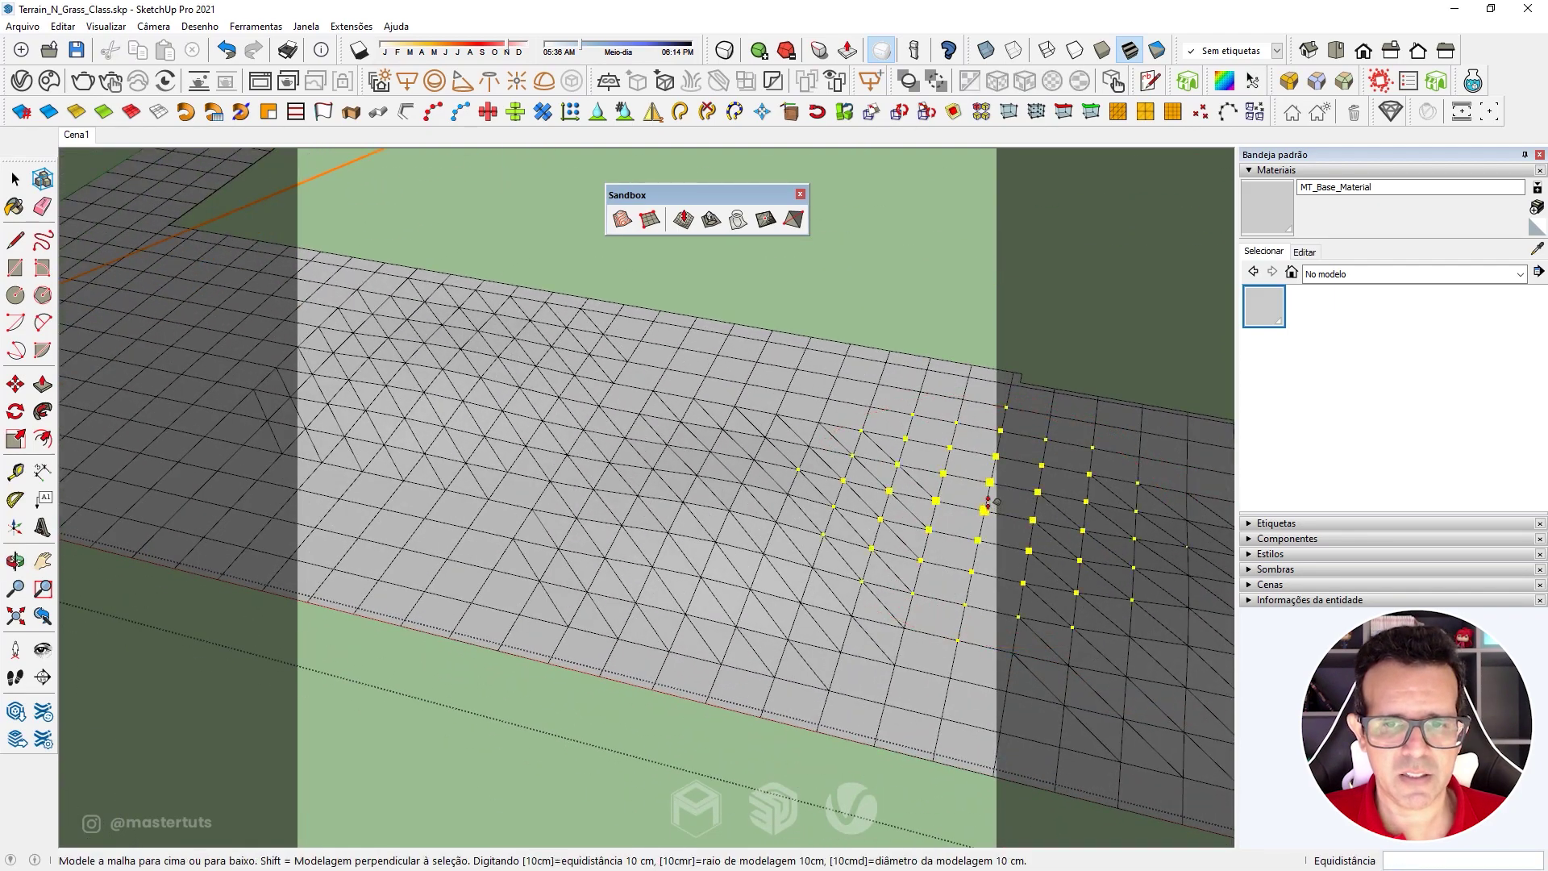
{"action": "left_click", "coordinate": [985, 498]}
{"action": "middle_click_drag", "start_coordinate": [985, 499], "coordinate": [709, 474]}
{"action": "left_click", "coordinate": [652, 466]}
{"action": "left_click", "coordinate": [653, 445]}
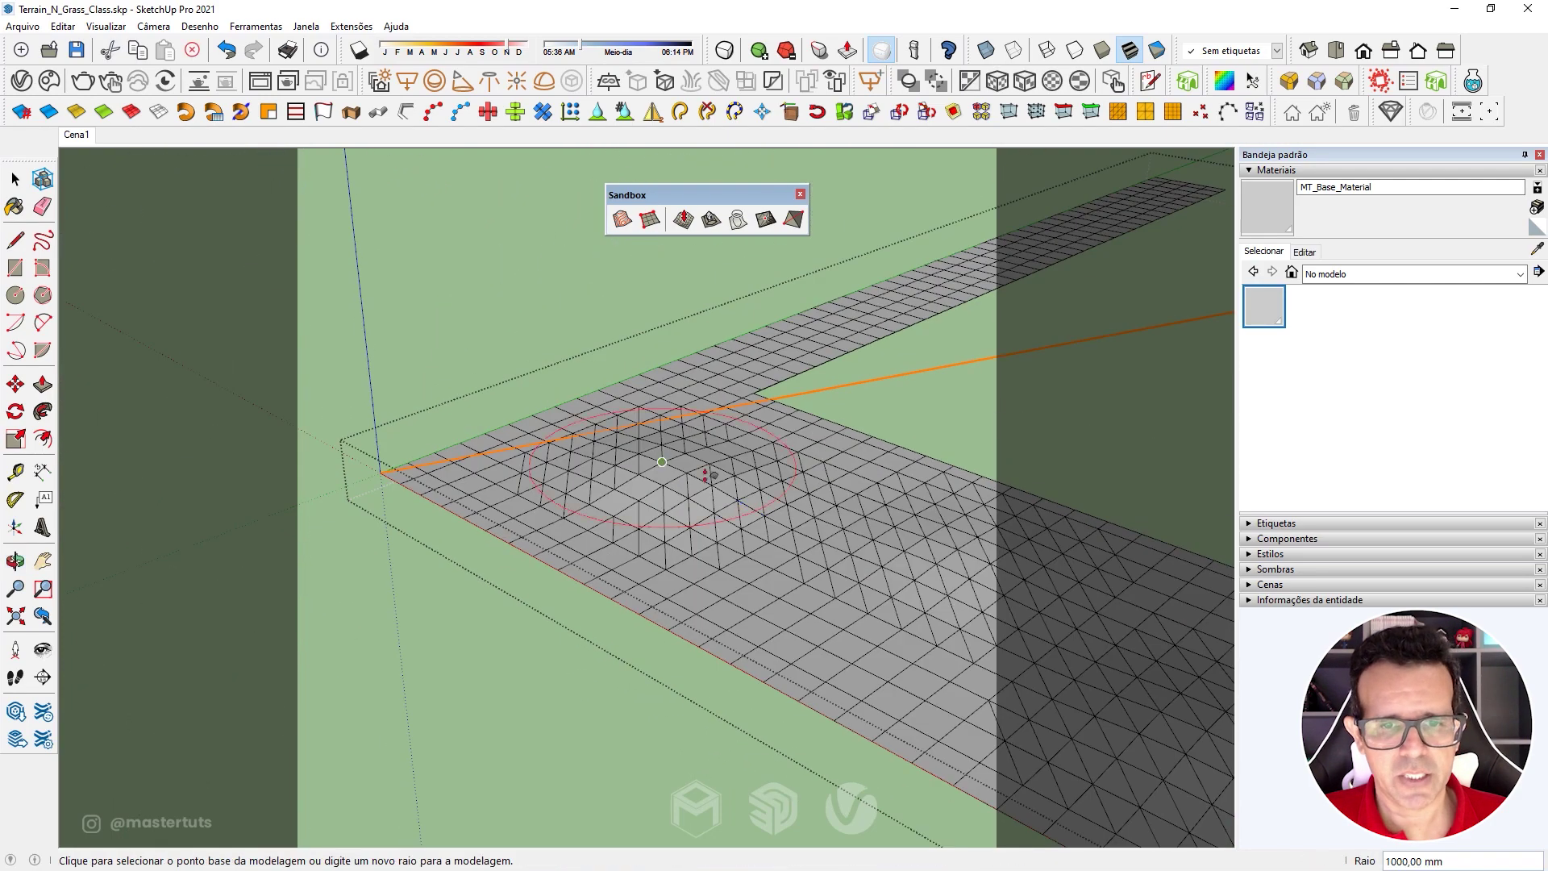
Raise one more Smoove mound with a 1000 mm radius between the L's inner and outer corners
{"action": "left_click", "coordinate": [808, 496]}
{"action": "left_click", "coordinate": [810, 482]}
{"action": "middle_click_drag", "start_coordinate": [883, 593], "coordinate": [597, 418]}
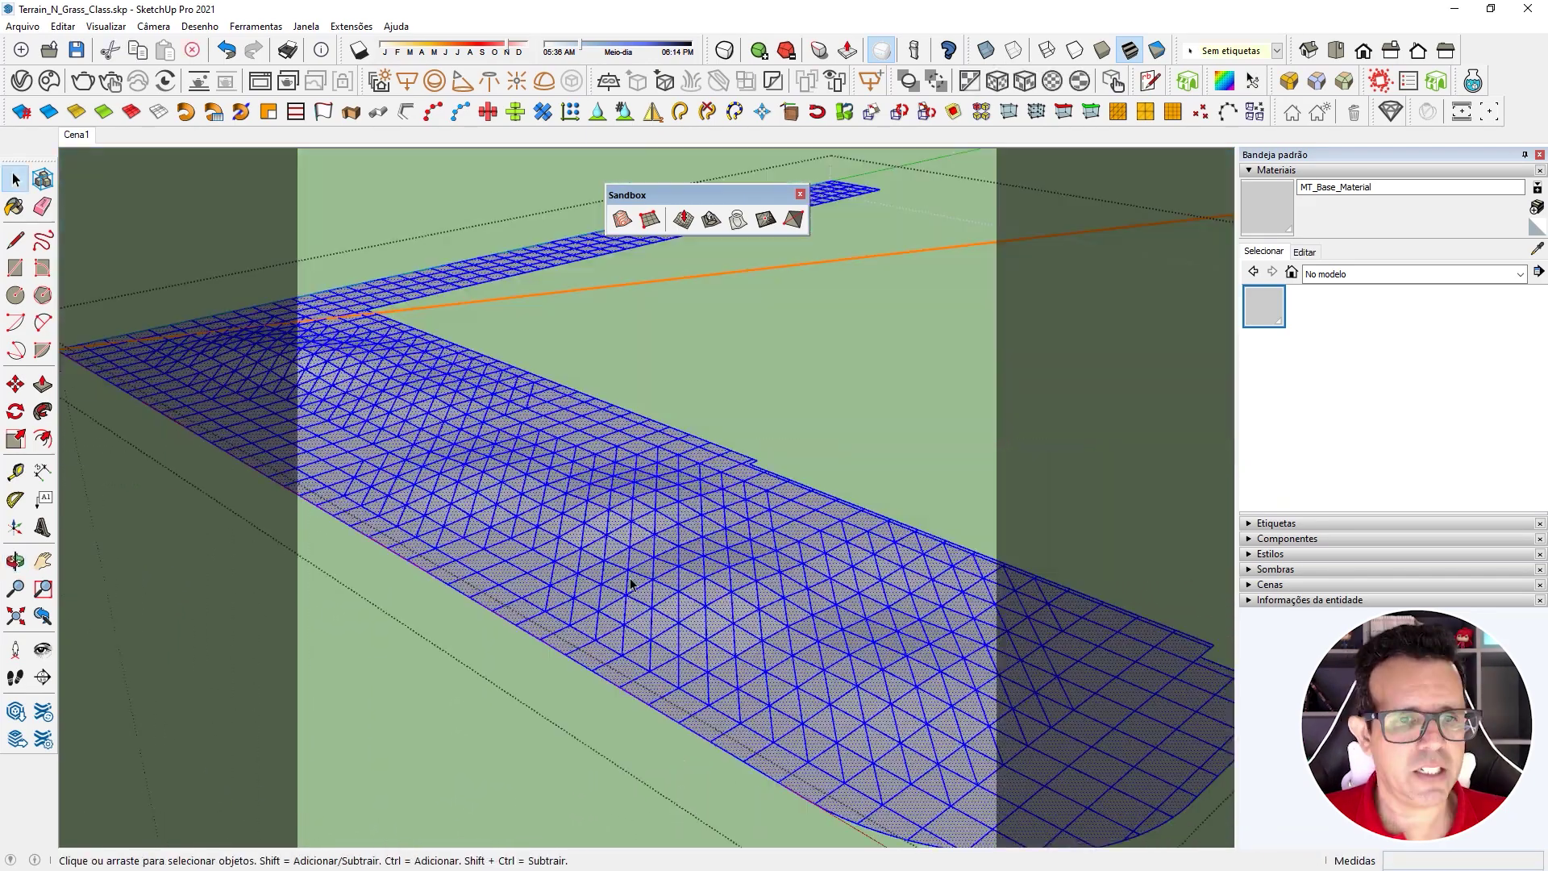
Select the whole sculpted mesh and soften its edges so the mounds read as one smooth surface
{"action": "middle_click_drag", "start_coordinate": [632, 584], "coordinate": [565, 590]}
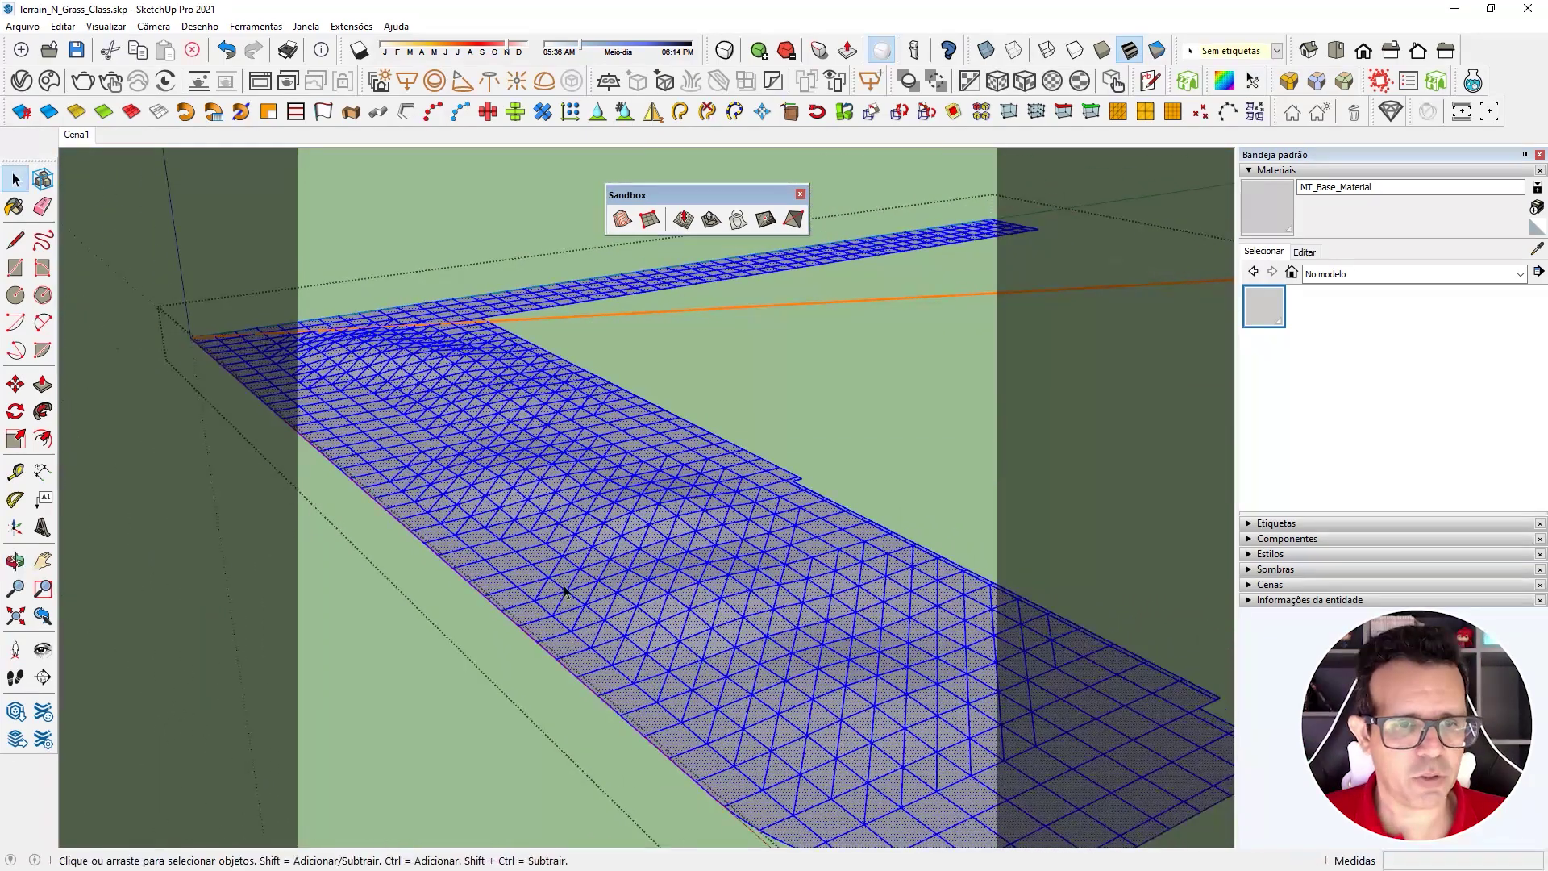
{"action": "left_click", "coordinate": [767, 407]}
{"action": "triple_click", "coordinate": [642, 550]}
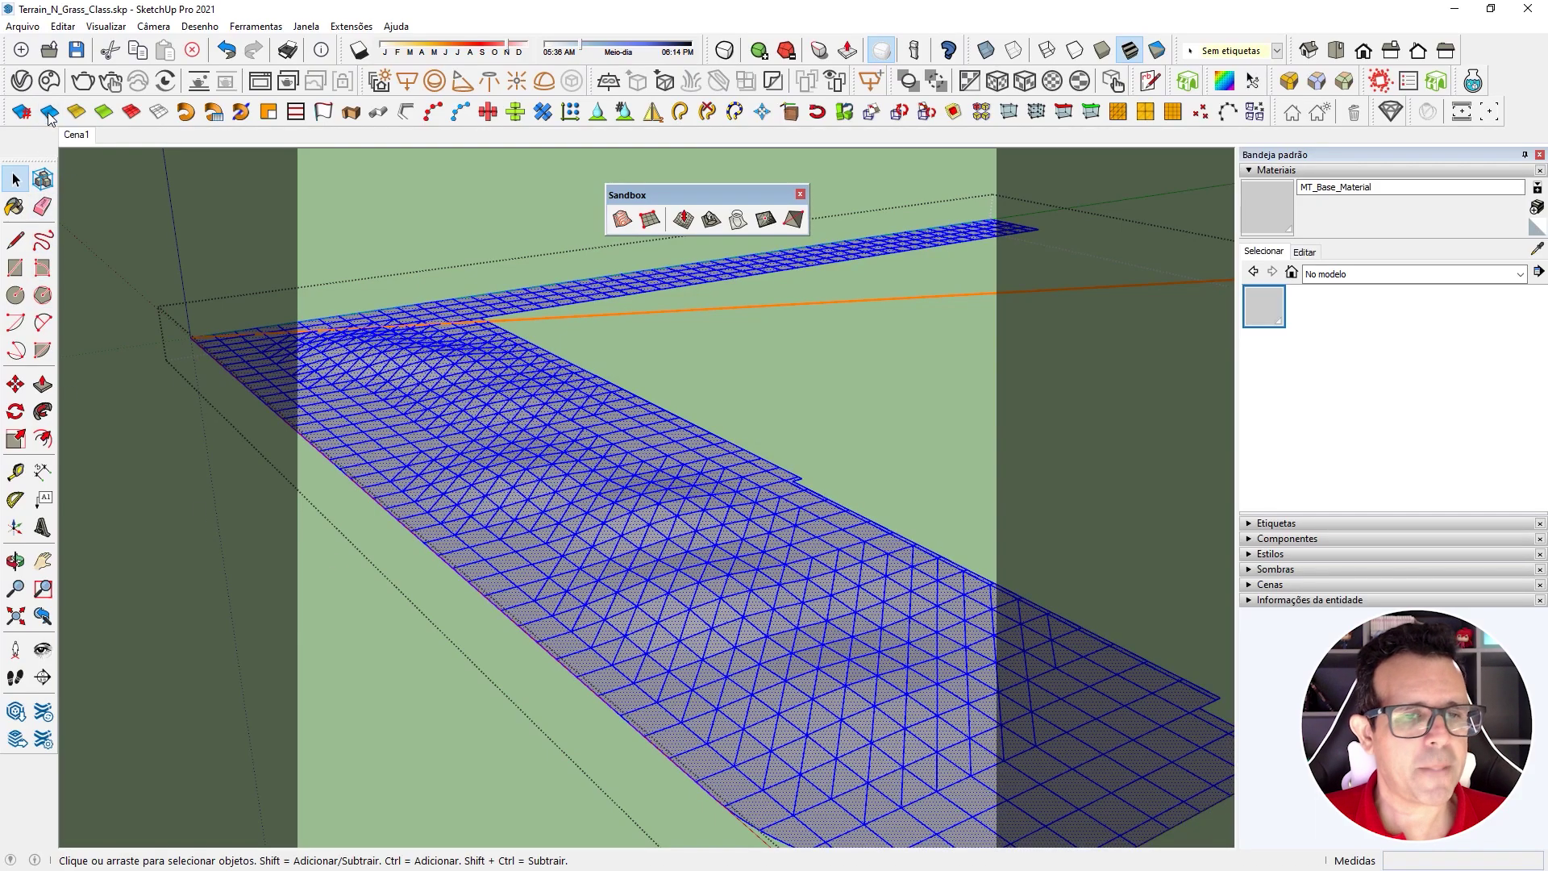
{"action": "middle_click_drag", "start_coordinate": [609, 385], "coordinate": [853, 349]}
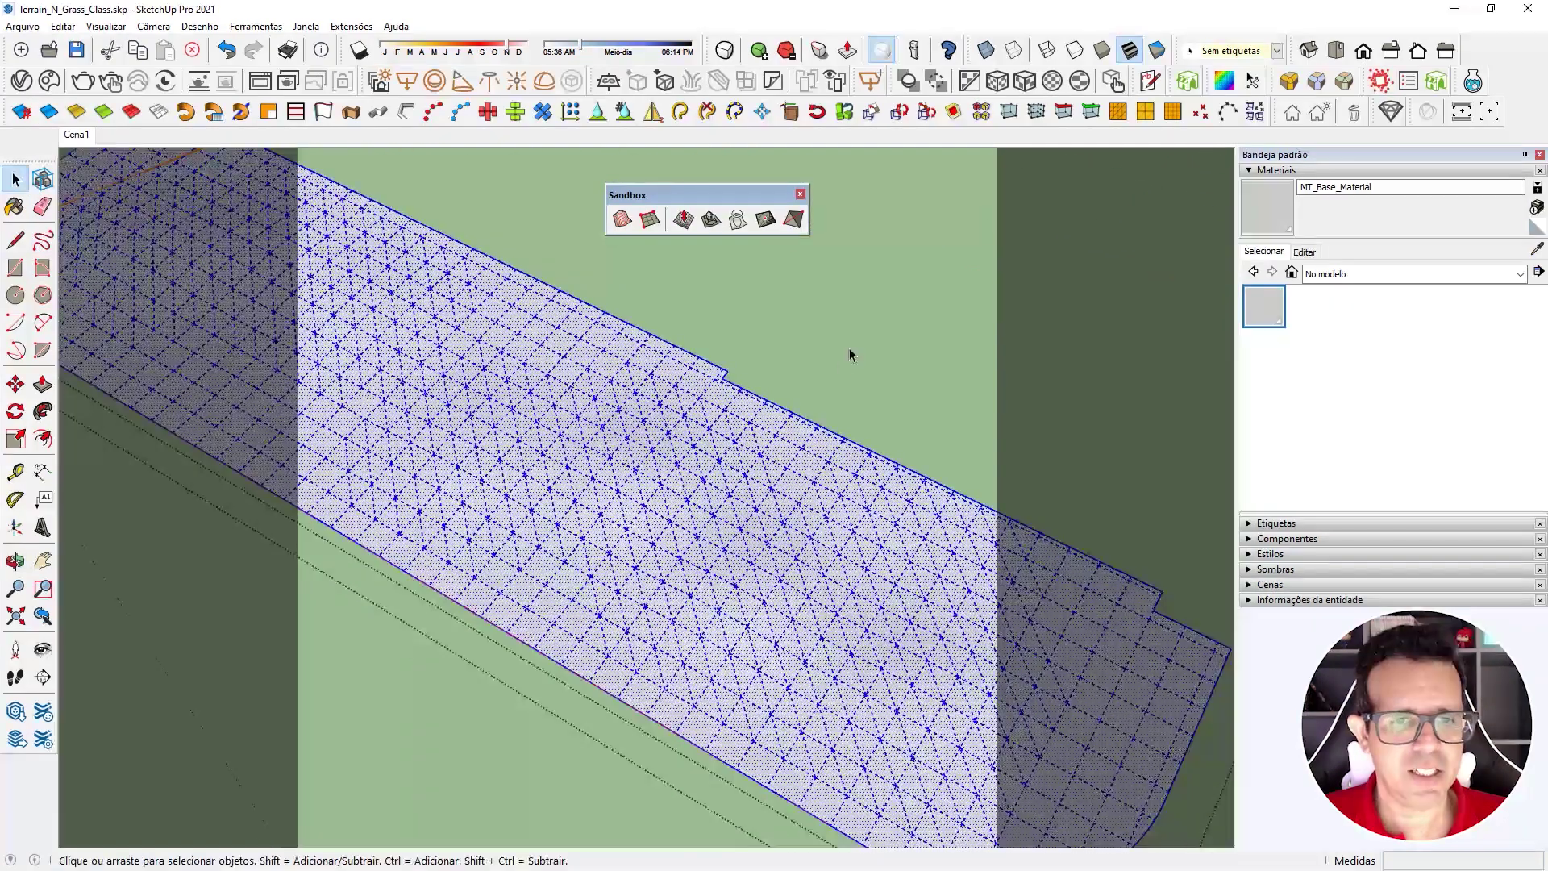
{"action": "left_click", "coordinate": [853, 350]}
Examine the smoothed mounds and their mesh from low and high angles along the wide arm
{"action": "middle_click_drag", "start_coordinate": [704, 522], "coordinate": [684, 451]}
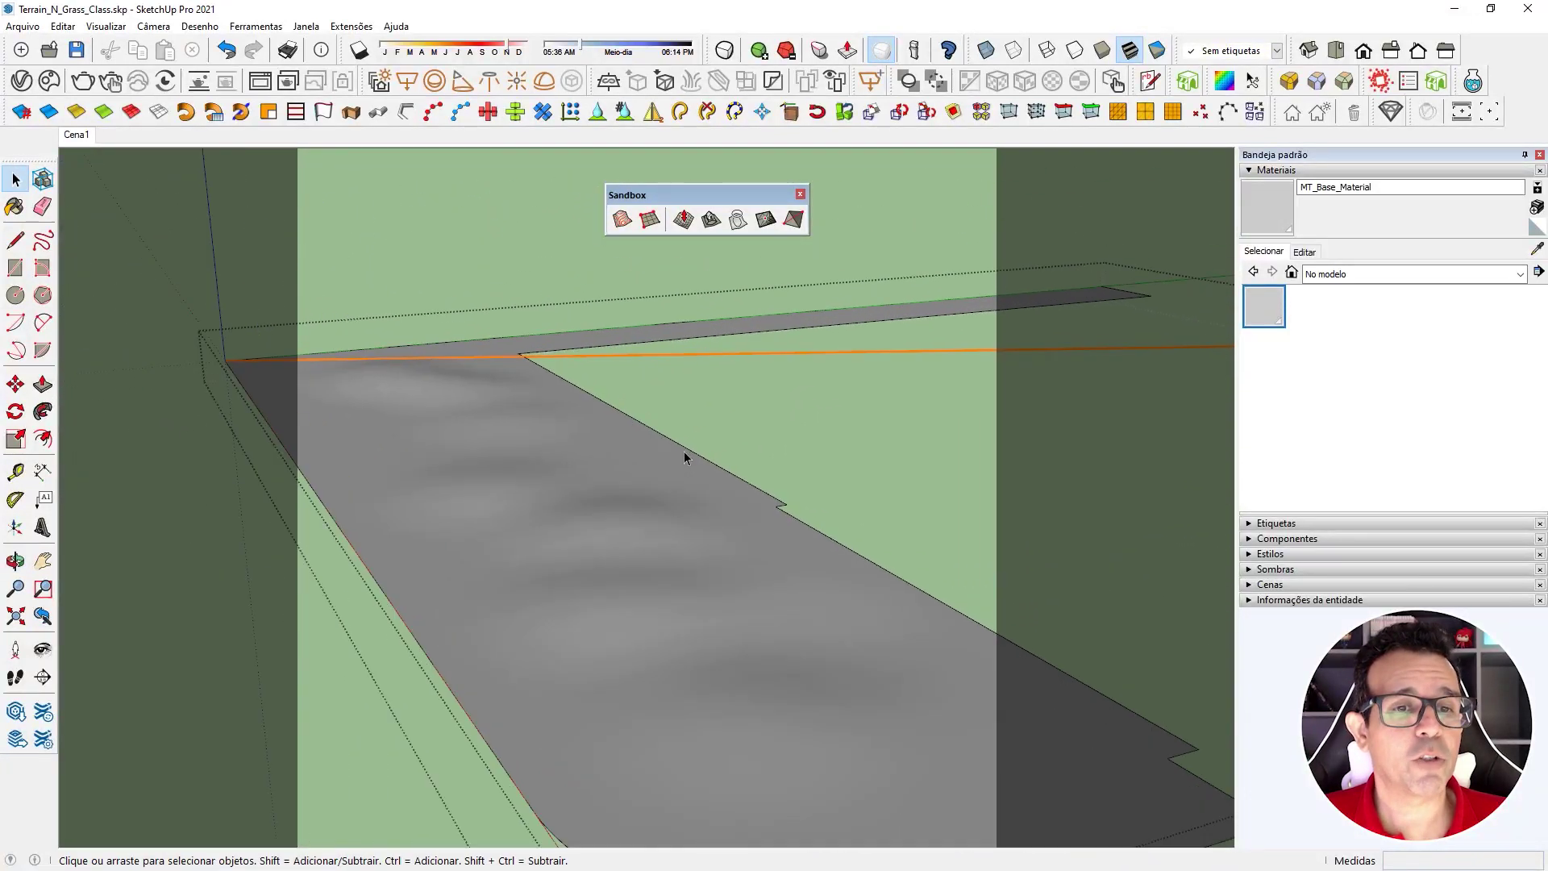
{"action": "scroll", "coordinate": [684, 452], "scroll_direction": "up", "scroll_amount": 2}
{"action": "middle_click_drag", "start_coordinate": [632, 538], "coordinate": [546, 457]}
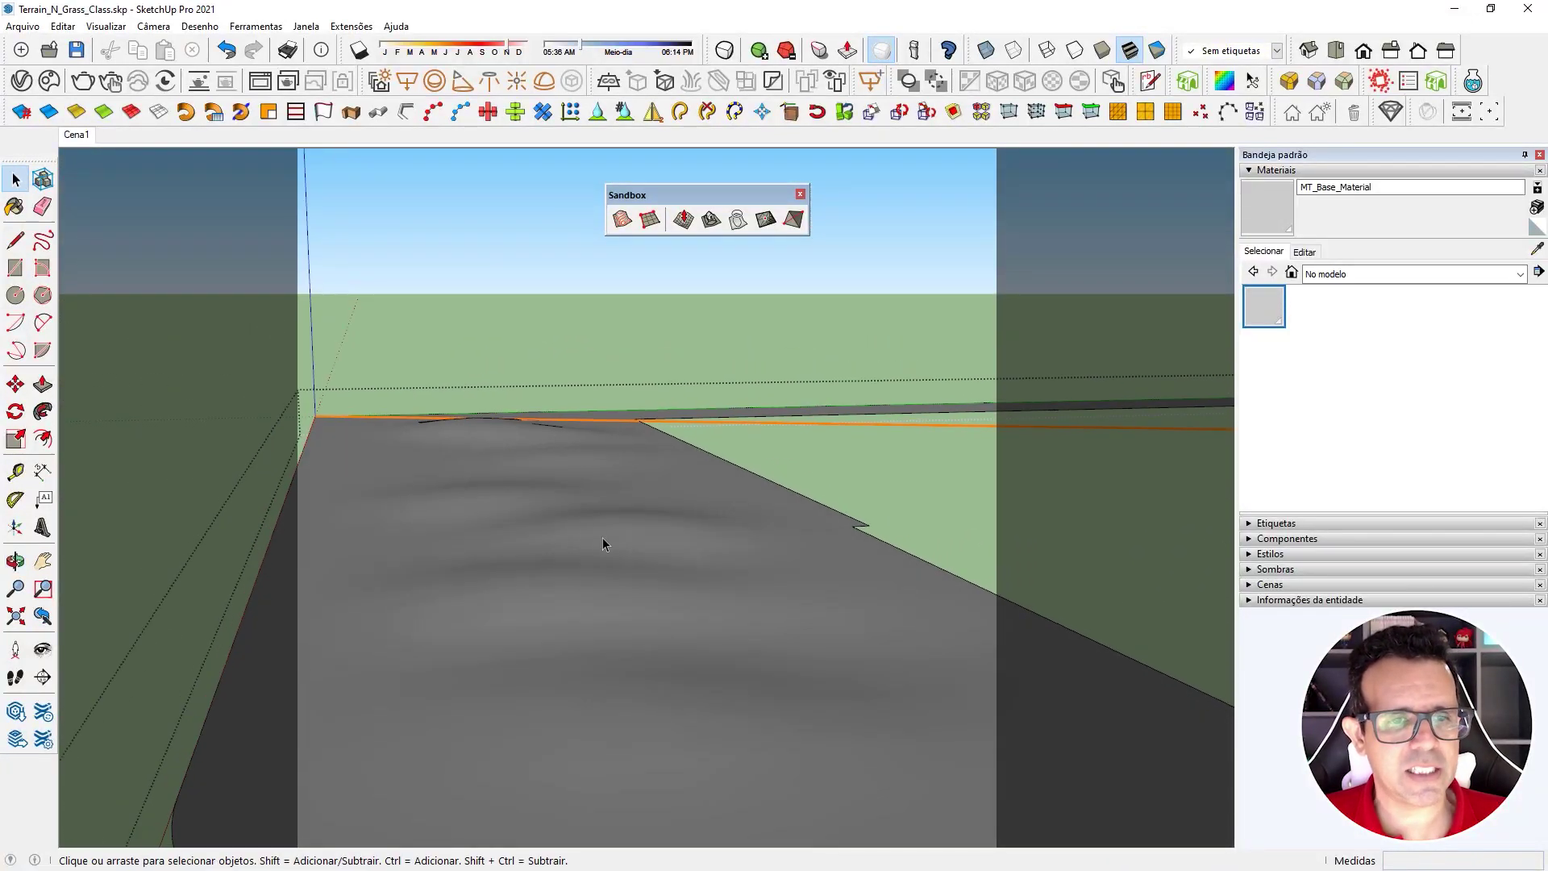
{"action": "middle_click_drag", "start_coordinate": [602, 542], "coordinate": [540, 584]}
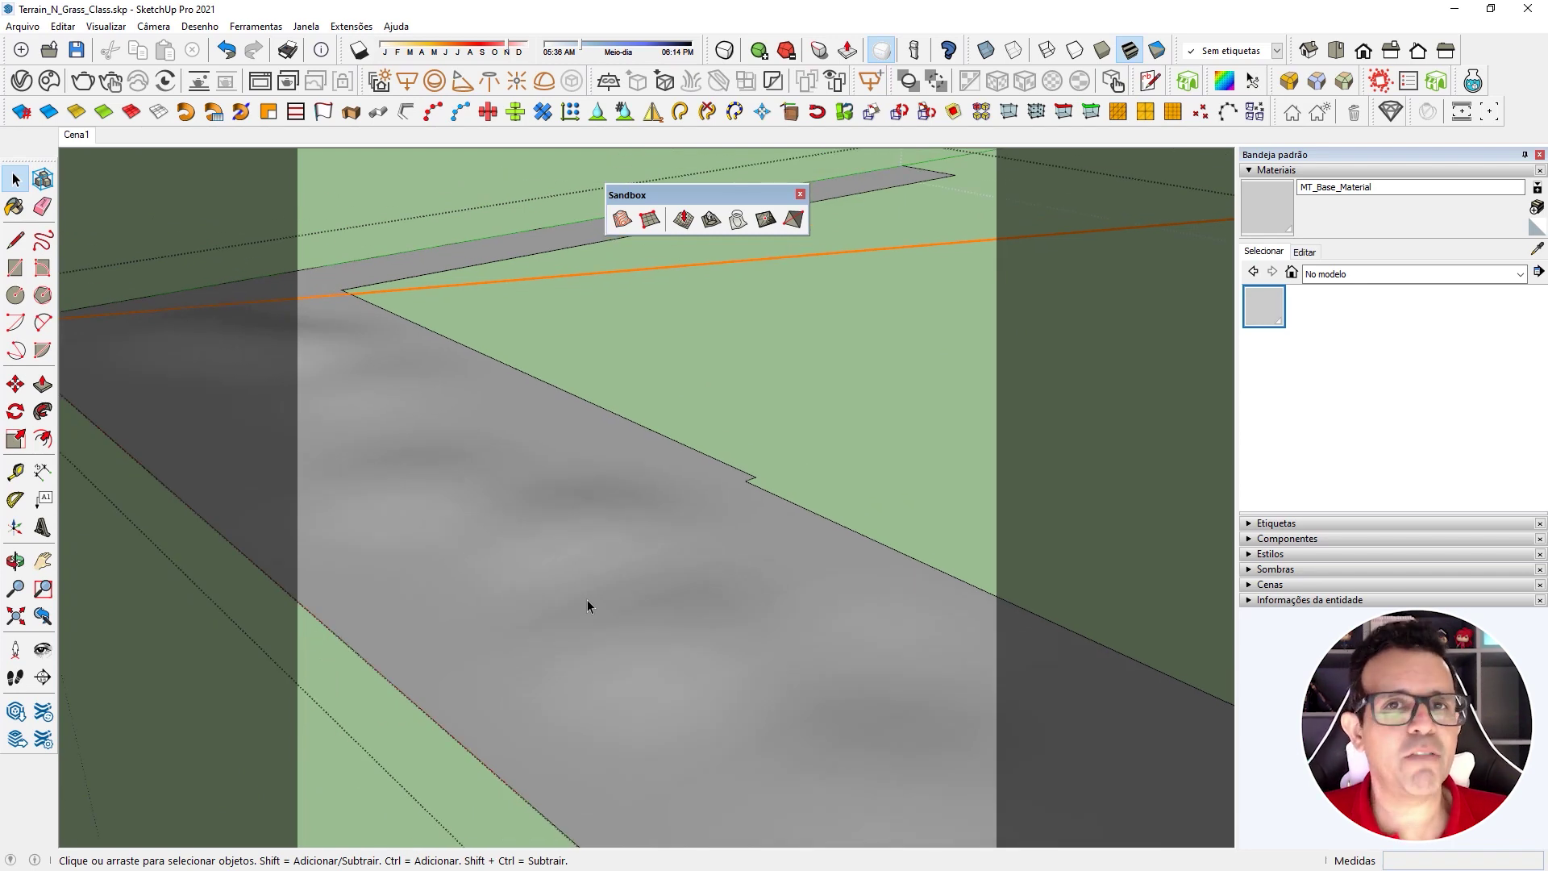
{"action": "middle_click_drag", "start_coordinate": [588, 600], "coordinate": [675, 529]}
{"action": "triple_click", "coordinate": [678, 422]}
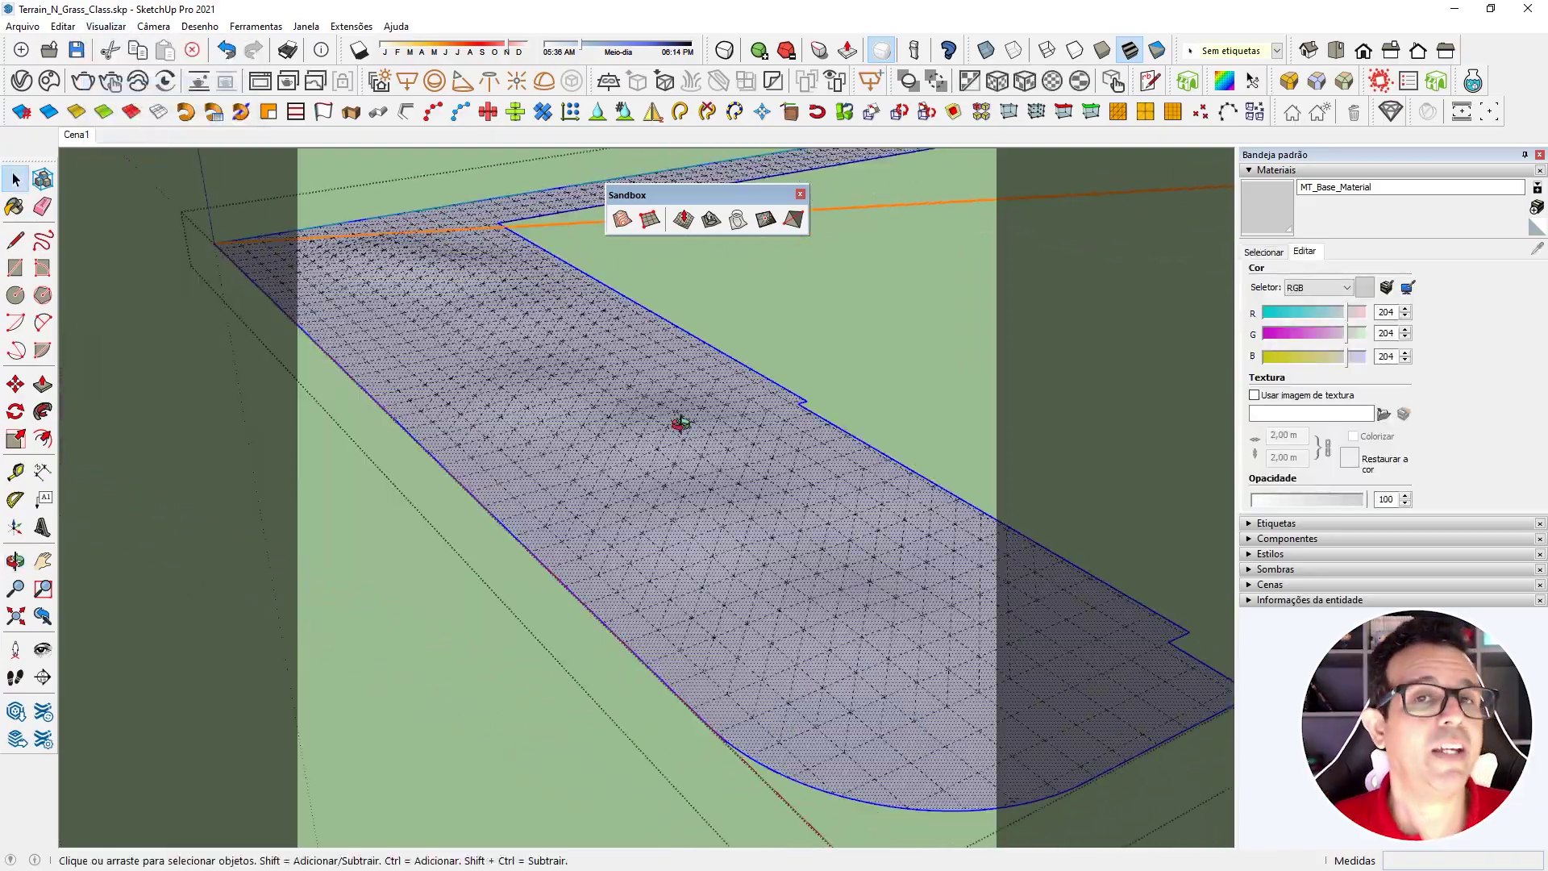
{"action": "middle_click_drag", "start_coordinate": [677, 422], "coordinate": [957, 615]}
{"action": "middle_click_drag", "start_coordinate": [810, 582], "coordinate": [680, 462]}
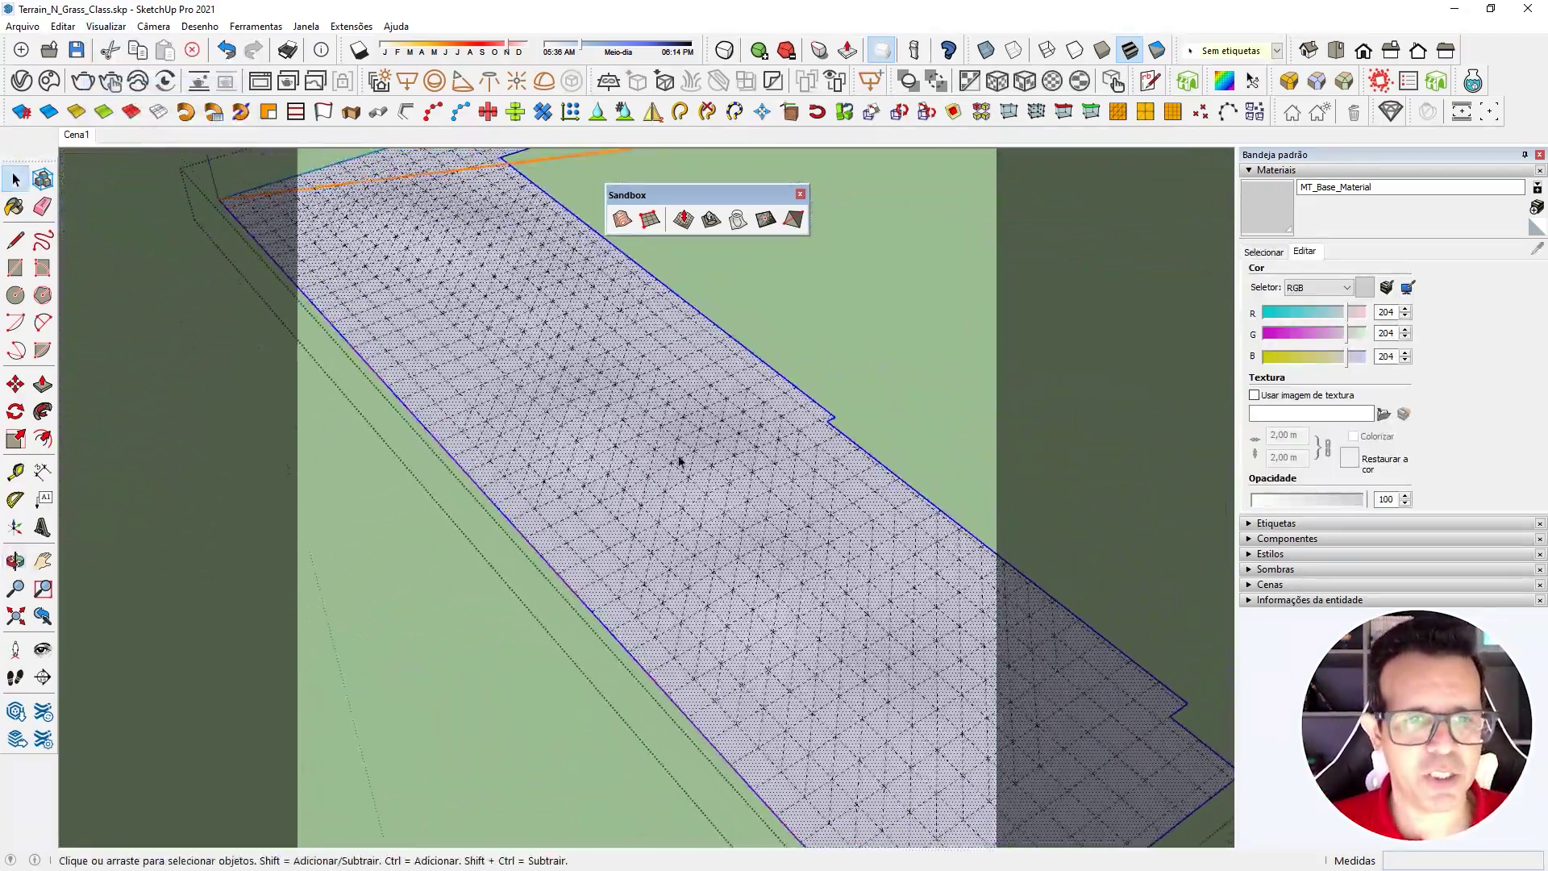
{"action": "scroll", "coordinate": [649, 438], "scroll_direction": "down", "scroll_amount": 3}
{"action": "scroll", "coordinate": [753, 529], "scroll_direction": "up", "scroll_amount": 3}
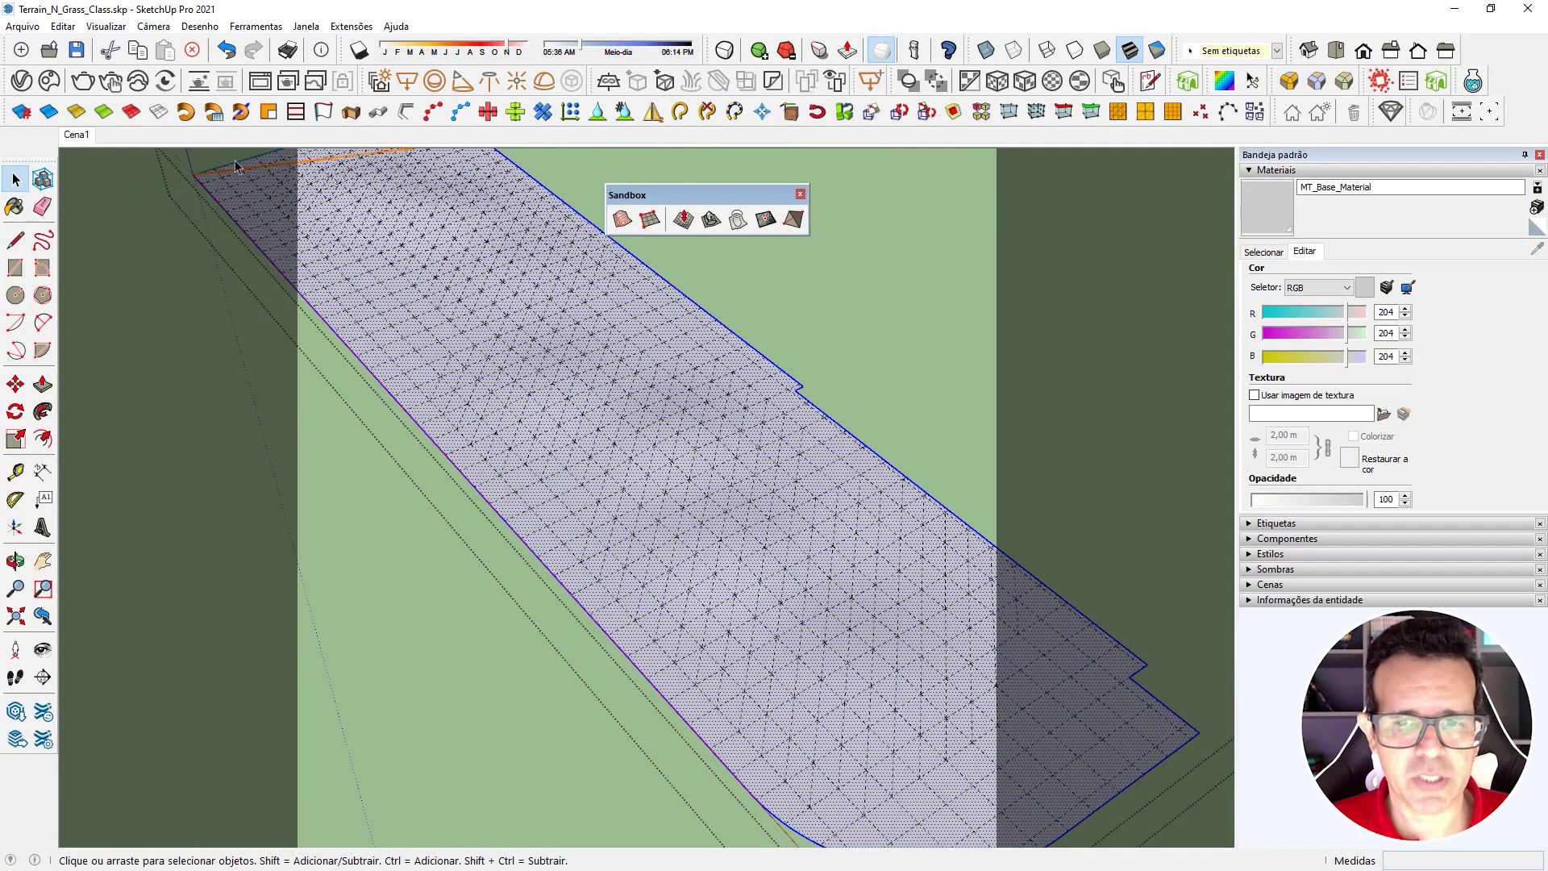
Turn off the display of hidden geometry on the sculpted surface
{"action": "left_click", "coordinate": [106, 26]}
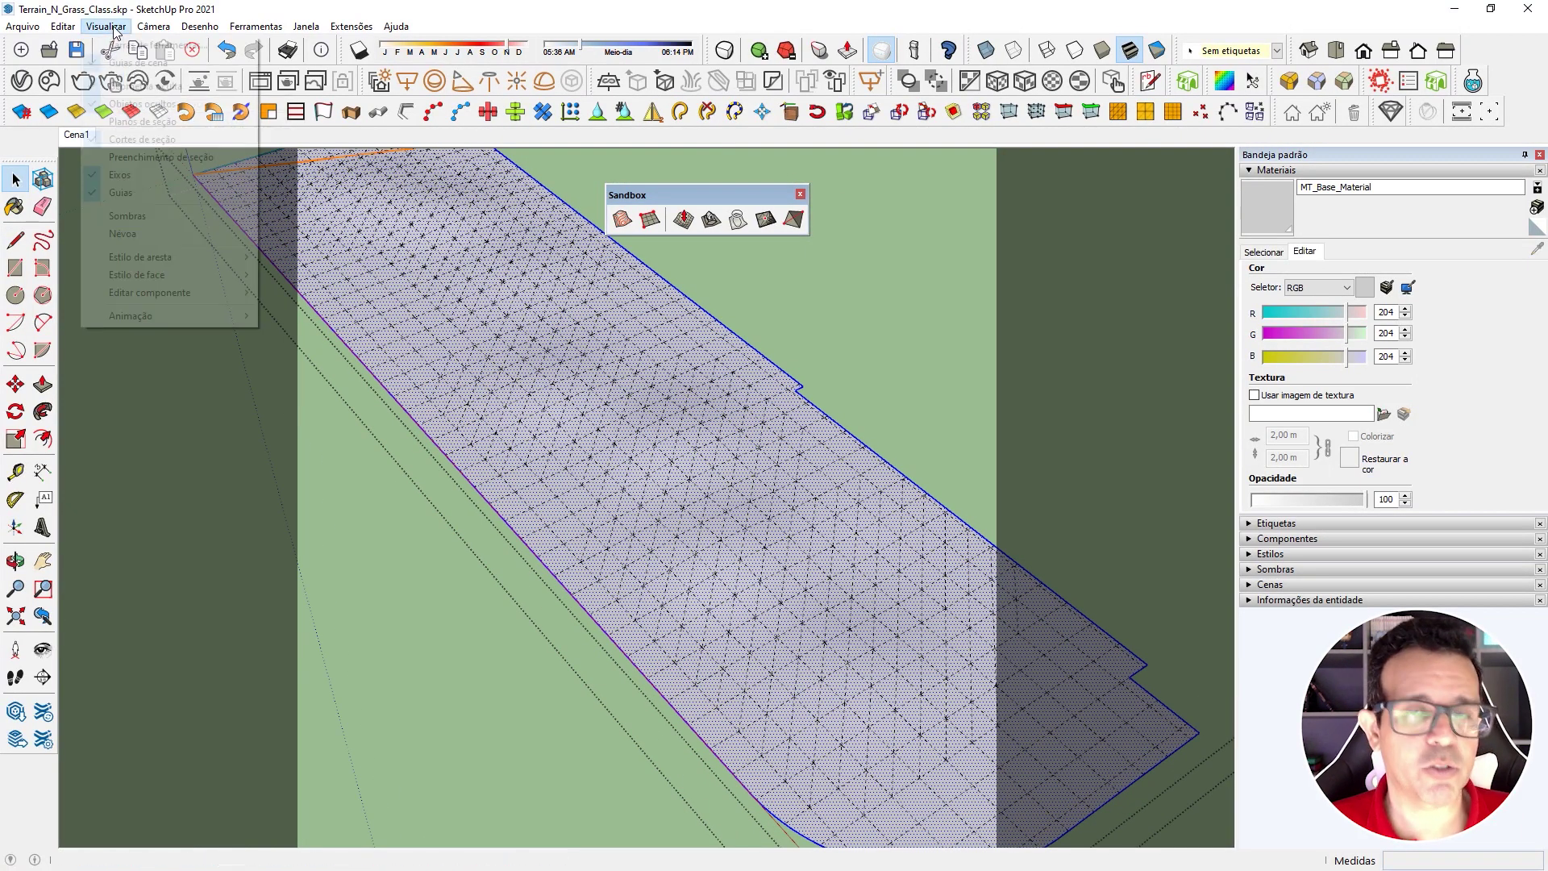
{"action": "left_click", "coordinate": [146, 86]}
{"action": "scroll", "coordinate": [753, 474], "scroll_direction": "down", "scroll_amount": 3}
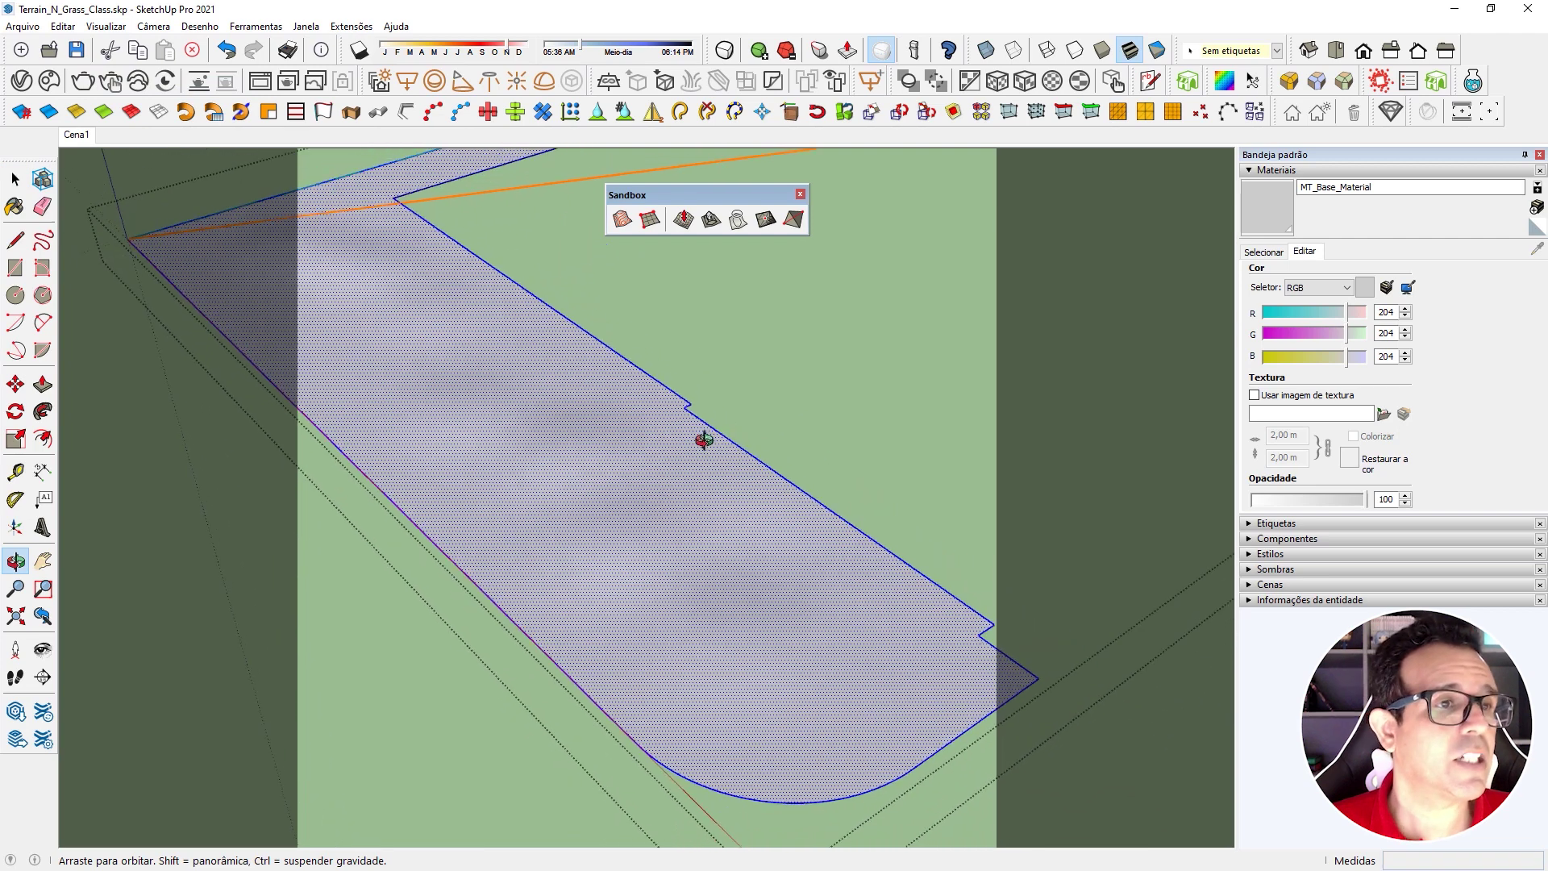
{"action": "scroll", "coordinate": [707, 439], "scroll_direction": "down", "scroll_amount": 2}
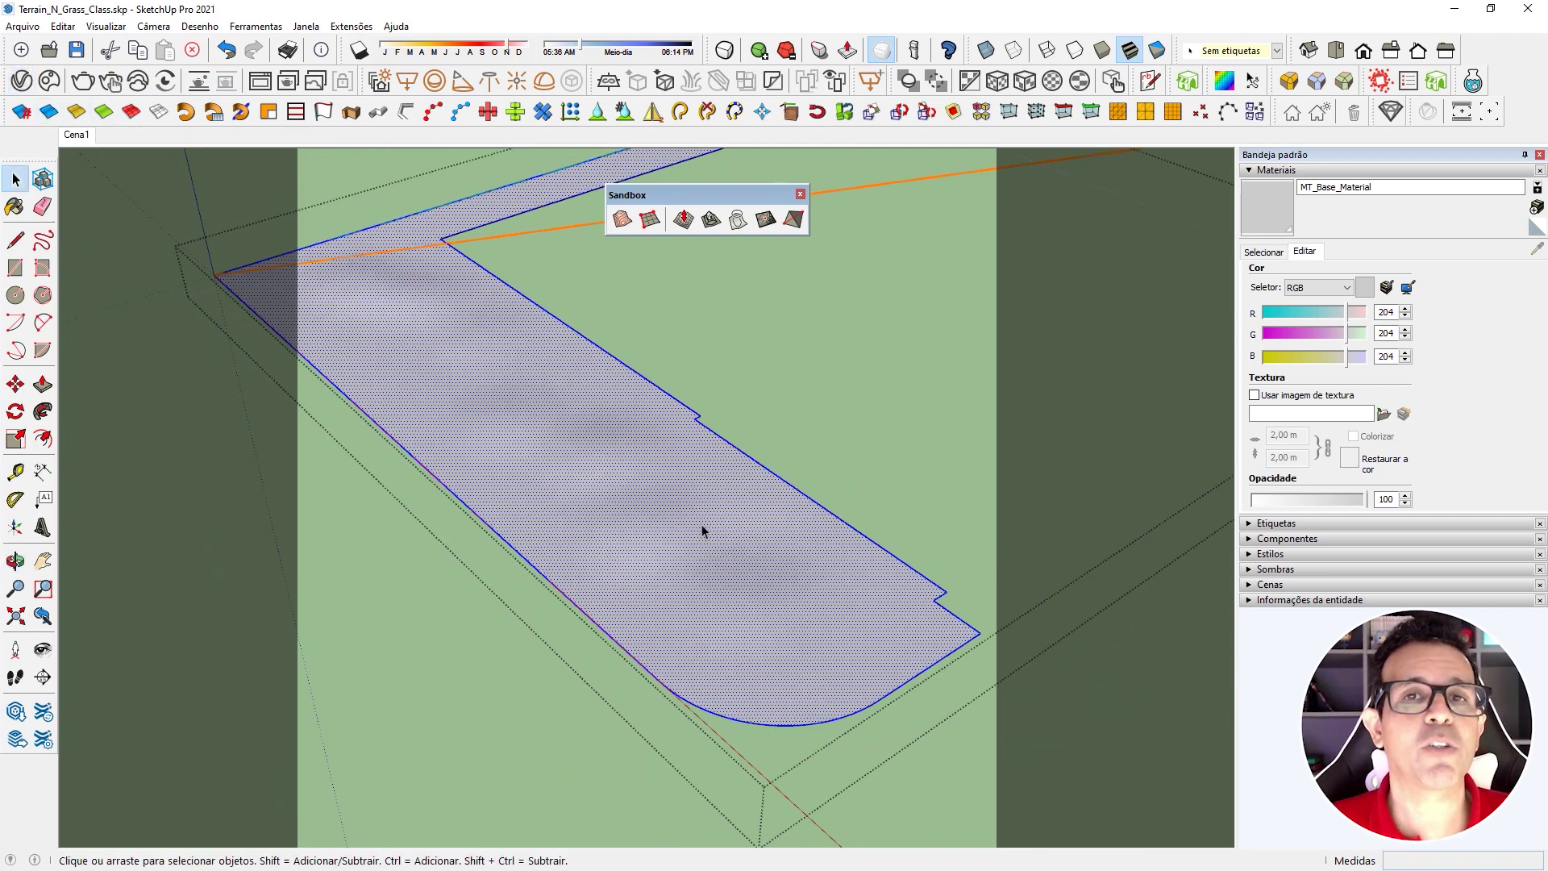
Close the Sandbox toolbar, leave the surface's editing context and select the ground group beside the house
{"action": "left_click", "coordinate": [800, 194]}
{"action": "scroll", "coordinate": [847, 464], "scroll_direction": "down", "scroll_amount": 1}
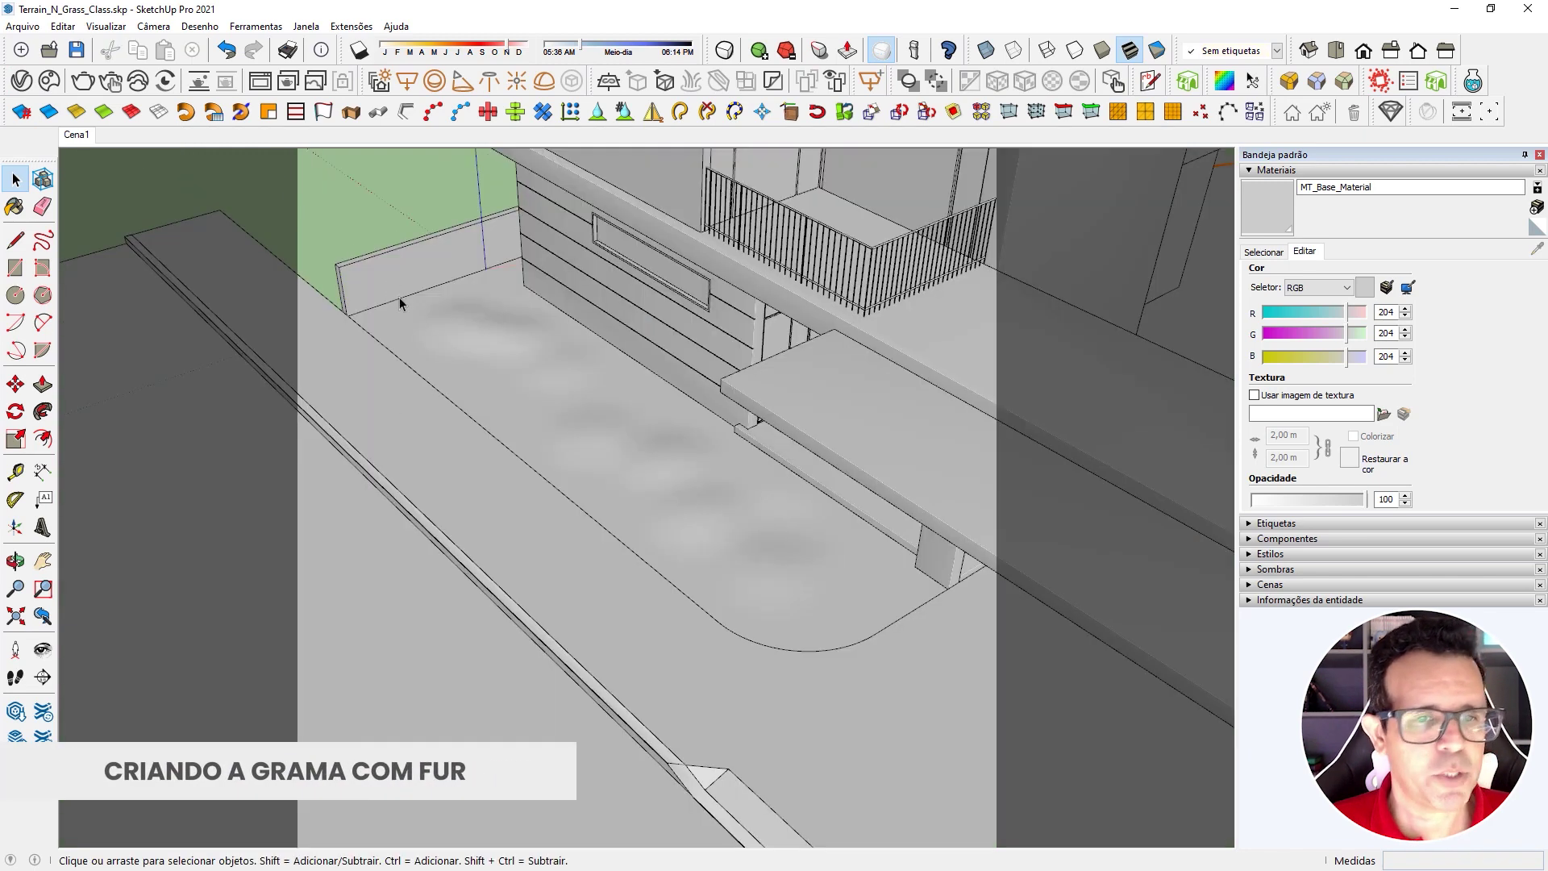
{"action": "left_click", "coordinate": [535, 367]}
{"action": "middle_click_drag", "start_coordinate": [528, 519], "coordinate": [775, 616]}
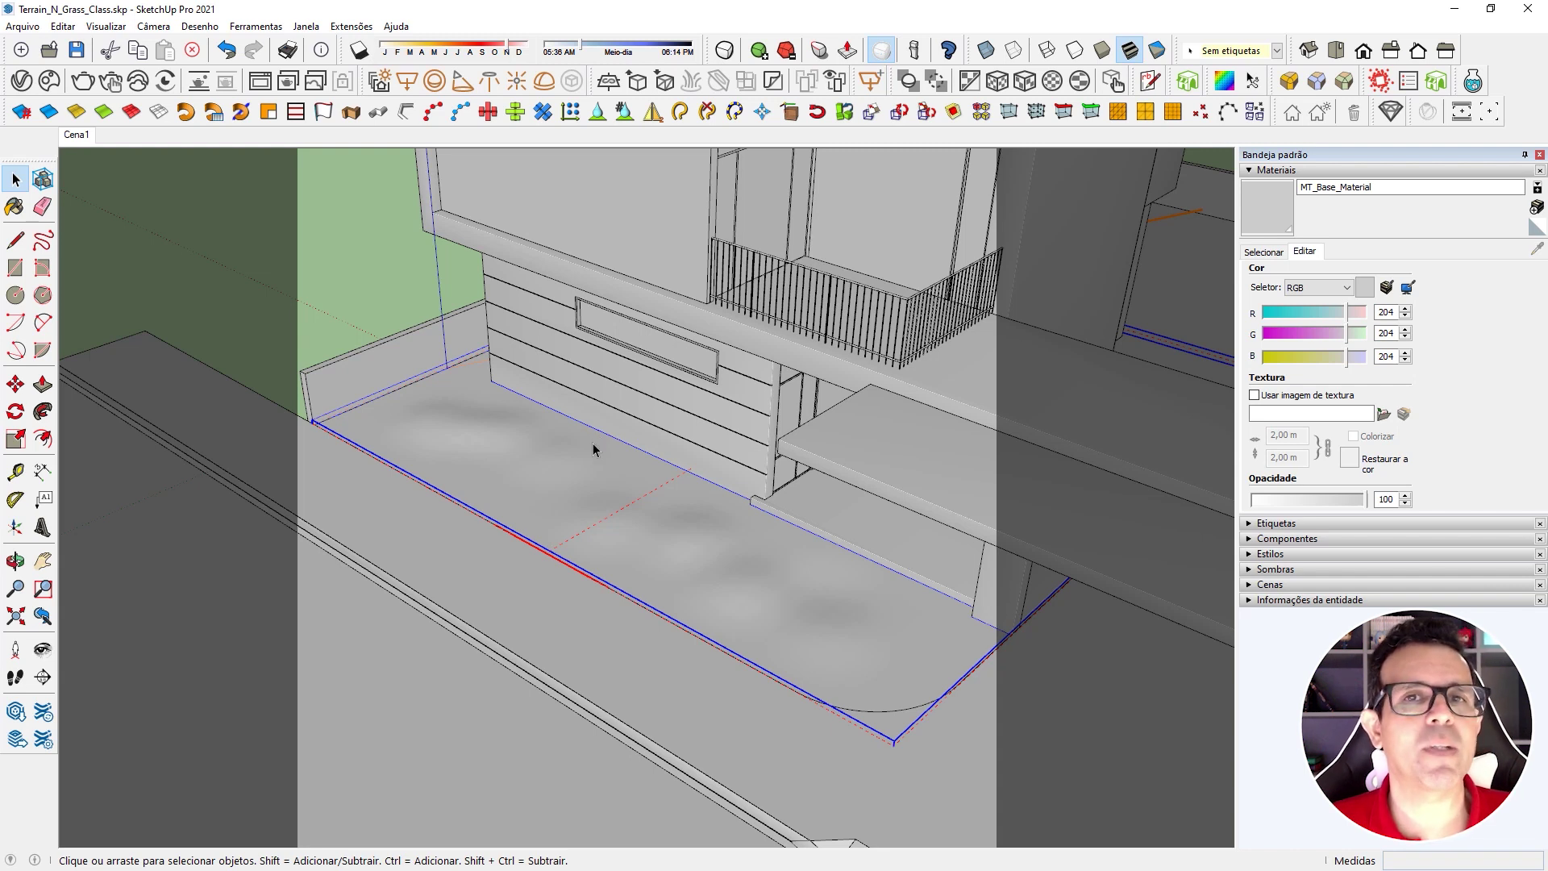
Open the V-Ray Asset Editor and create a Generic material named MT_Ground
{"action": "left_click", "coordinate": [23, 84]}
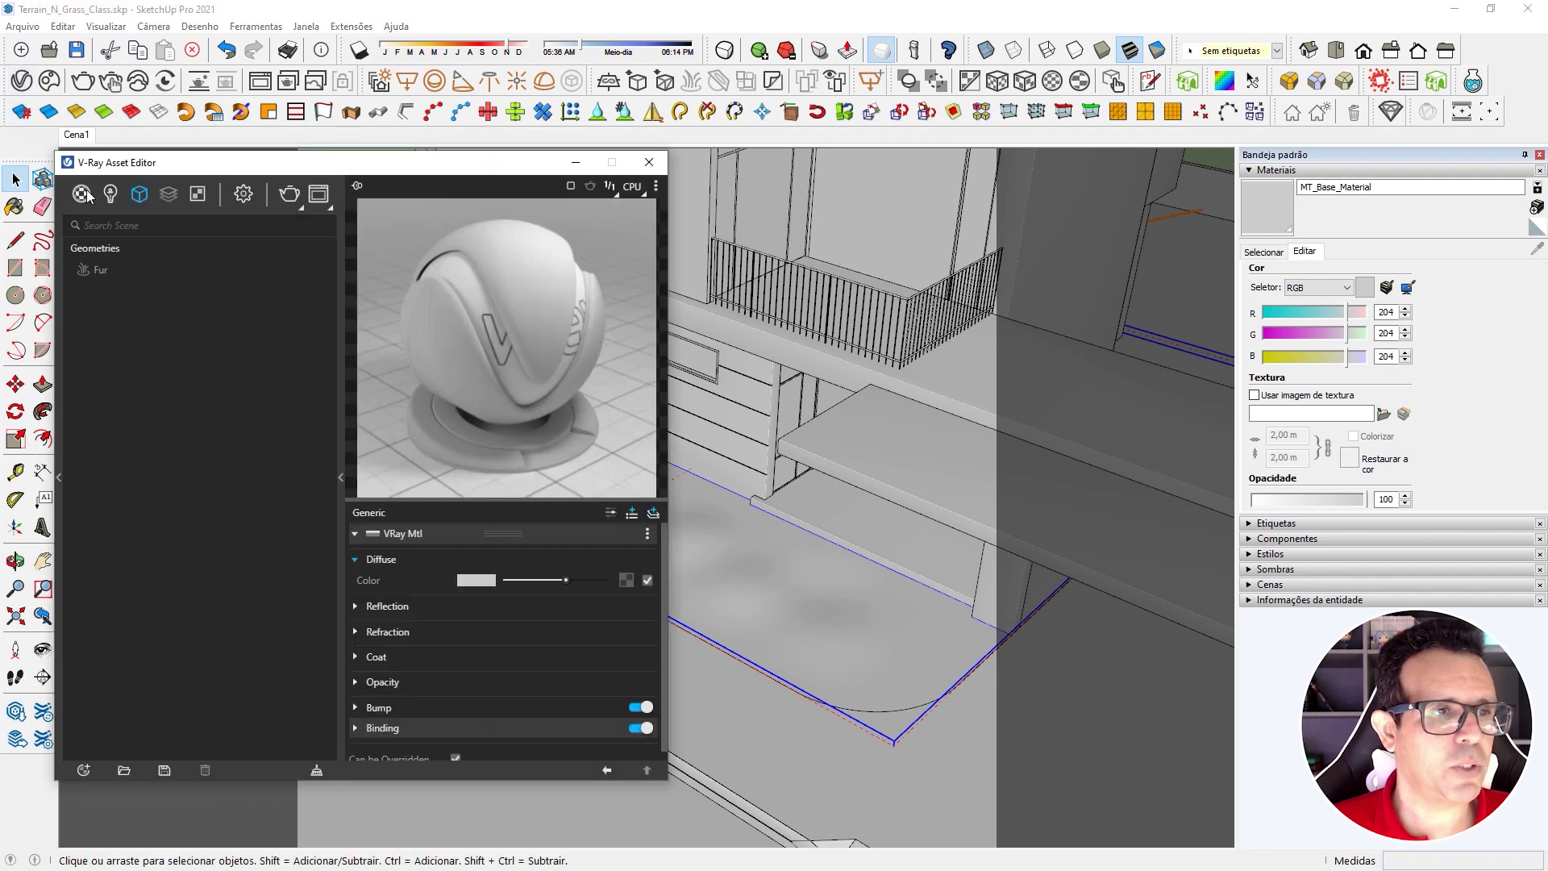
{"action": "mouse_move", "coordinate": [83, 194]}
{"action": "left_click", "coordinate": [133, 229]}
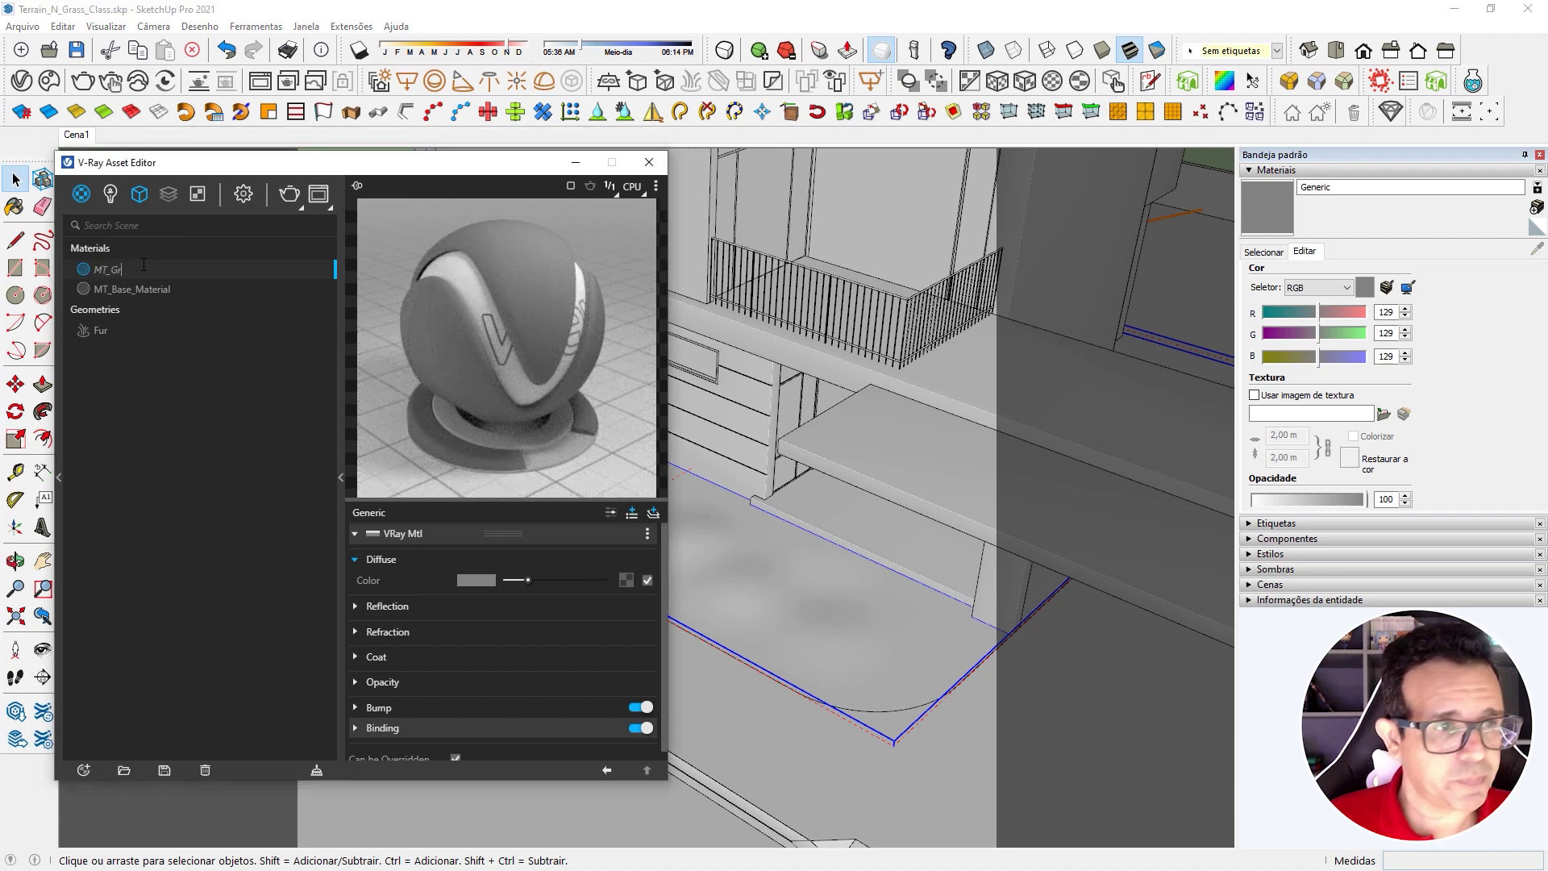
{"action": "key", "text": "Return"}
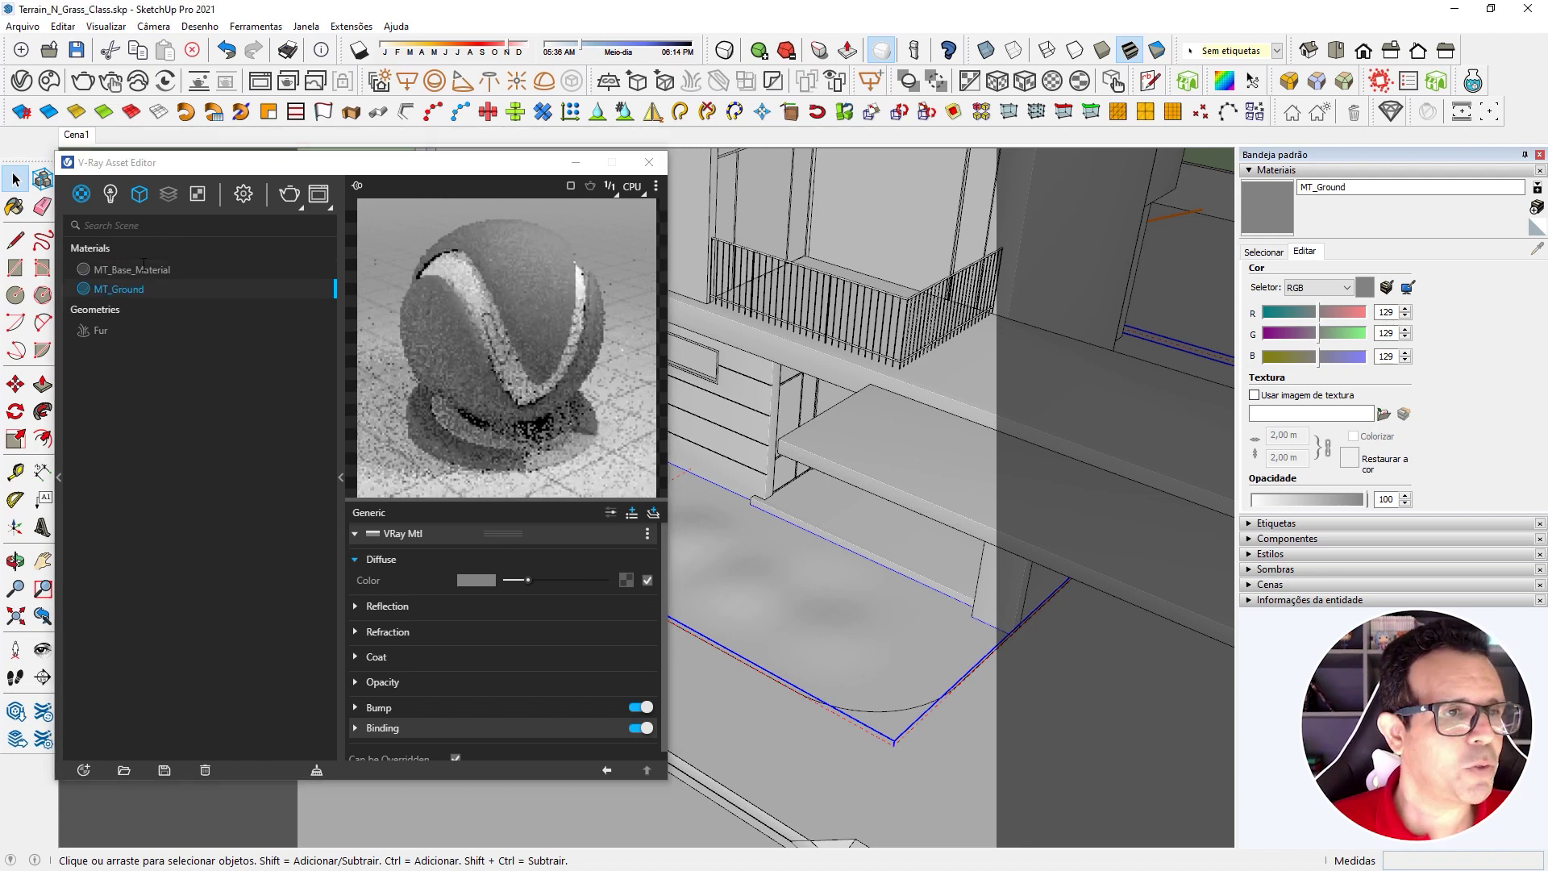
Create a second Generic material named MT_Grass
{"action": "mouse_move", "coordinate": [81, 193]}
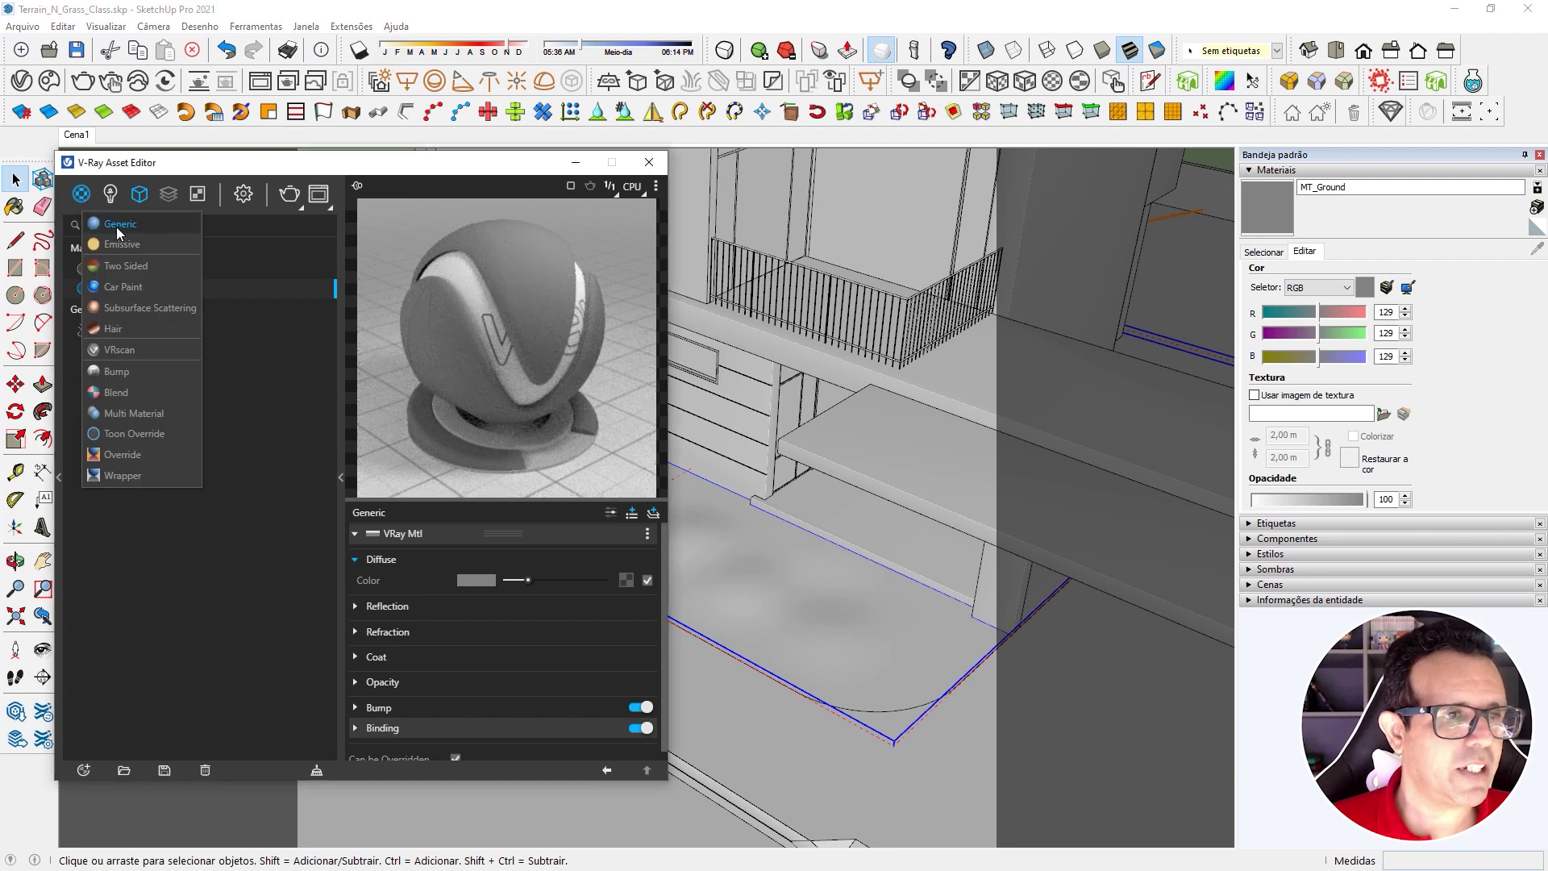
{"action": "left_click", "coordinate": [116, 230]}
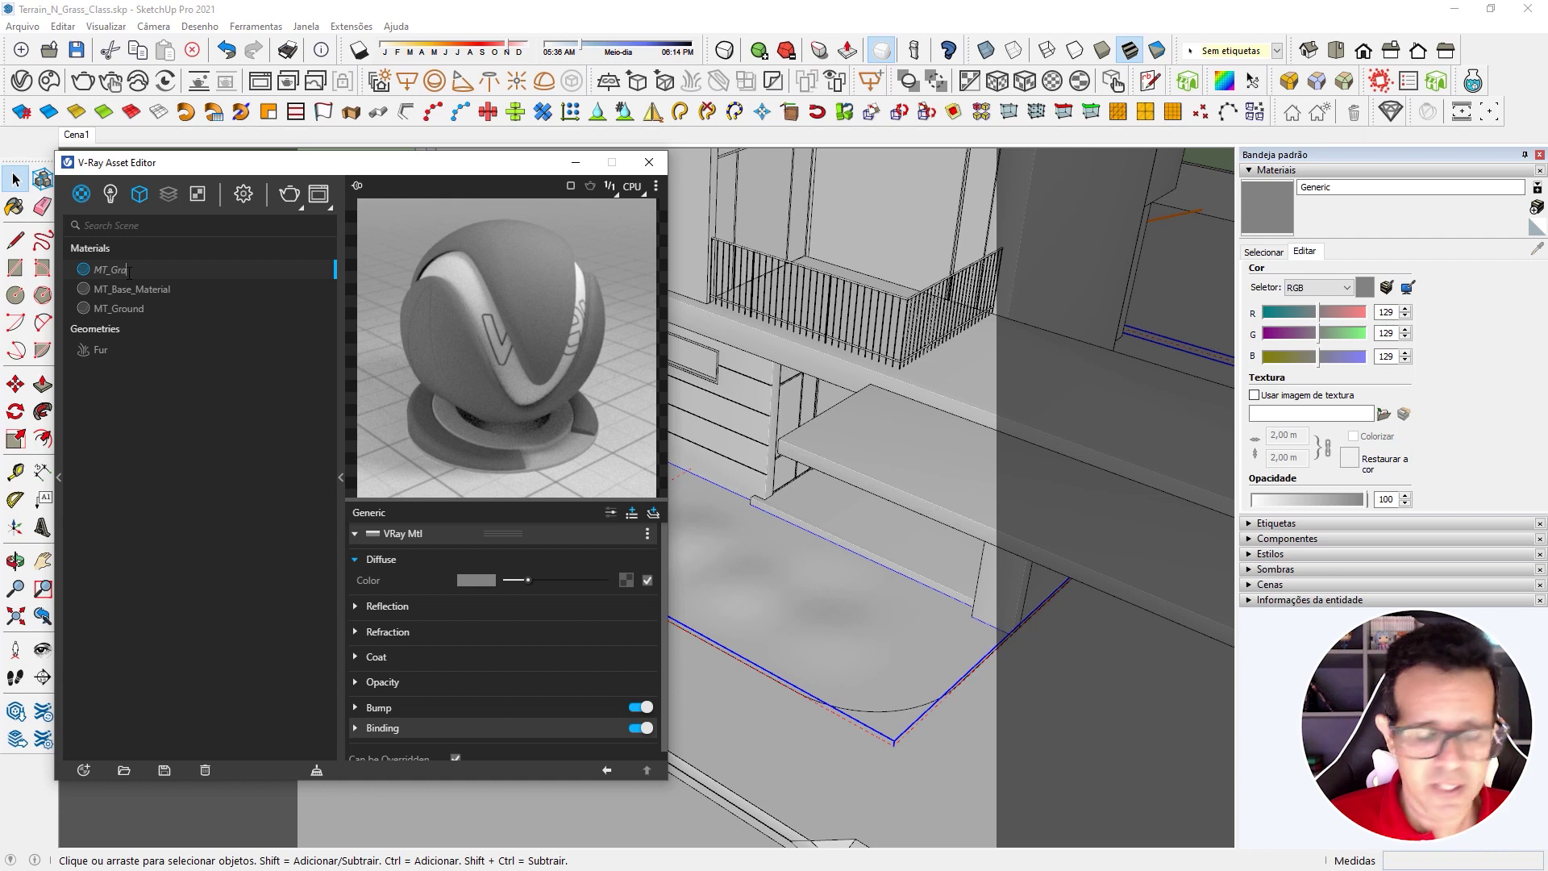
{"action": "type", "text": "MT_Grass"}
{"action": "key", "text": "Return"}
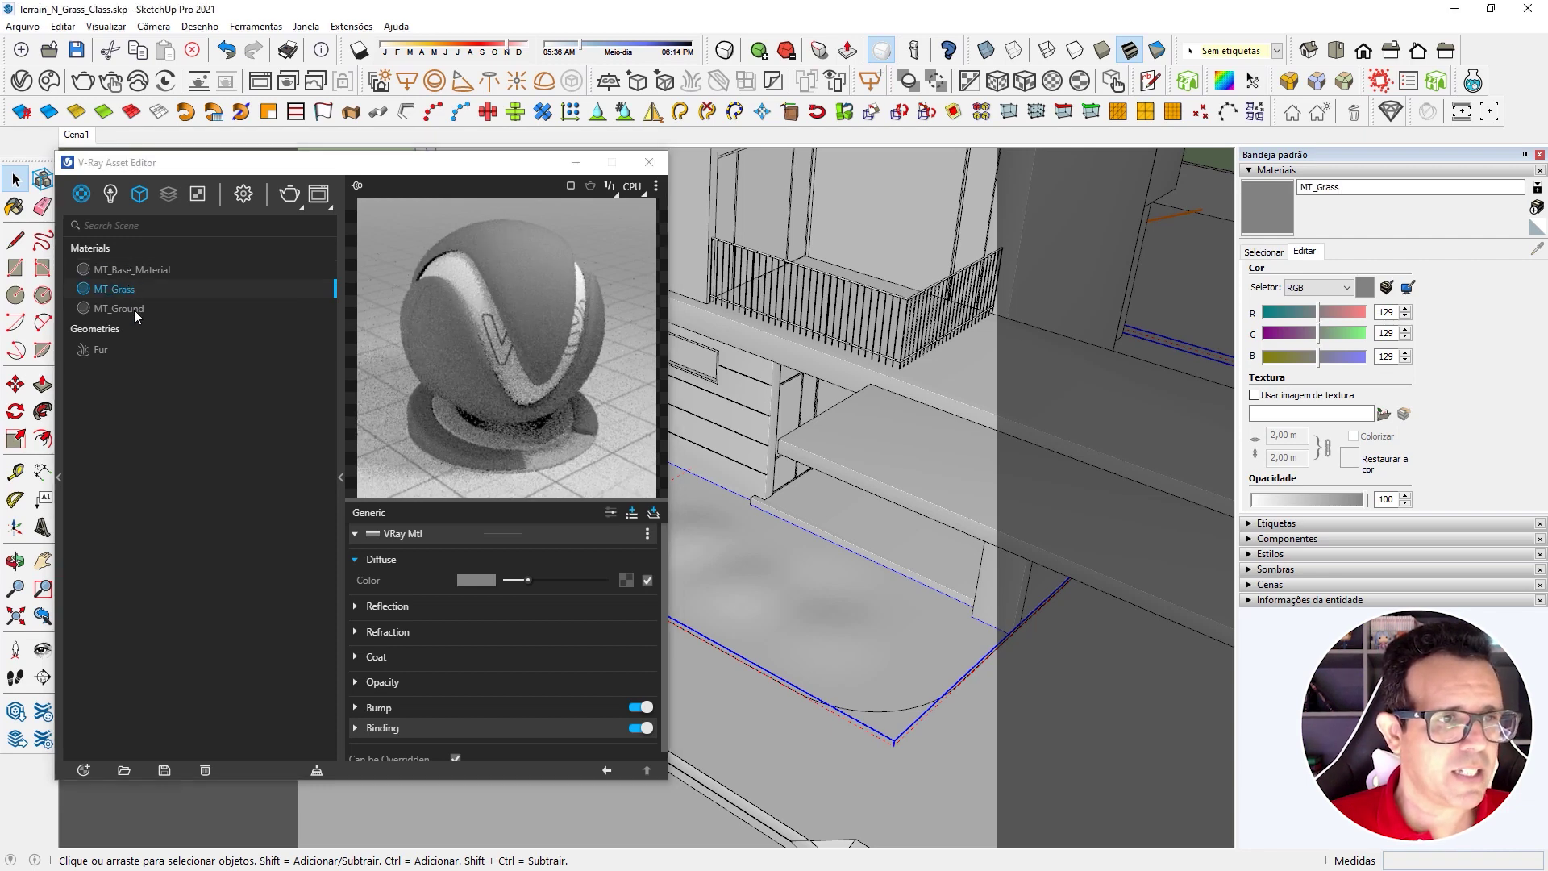
Load the bitmap aerial_grass_rock_diff_4k.jpg as the diffuse color texture of MT_Ground
{"action": "left_click", "coordinate": [139, 312]}
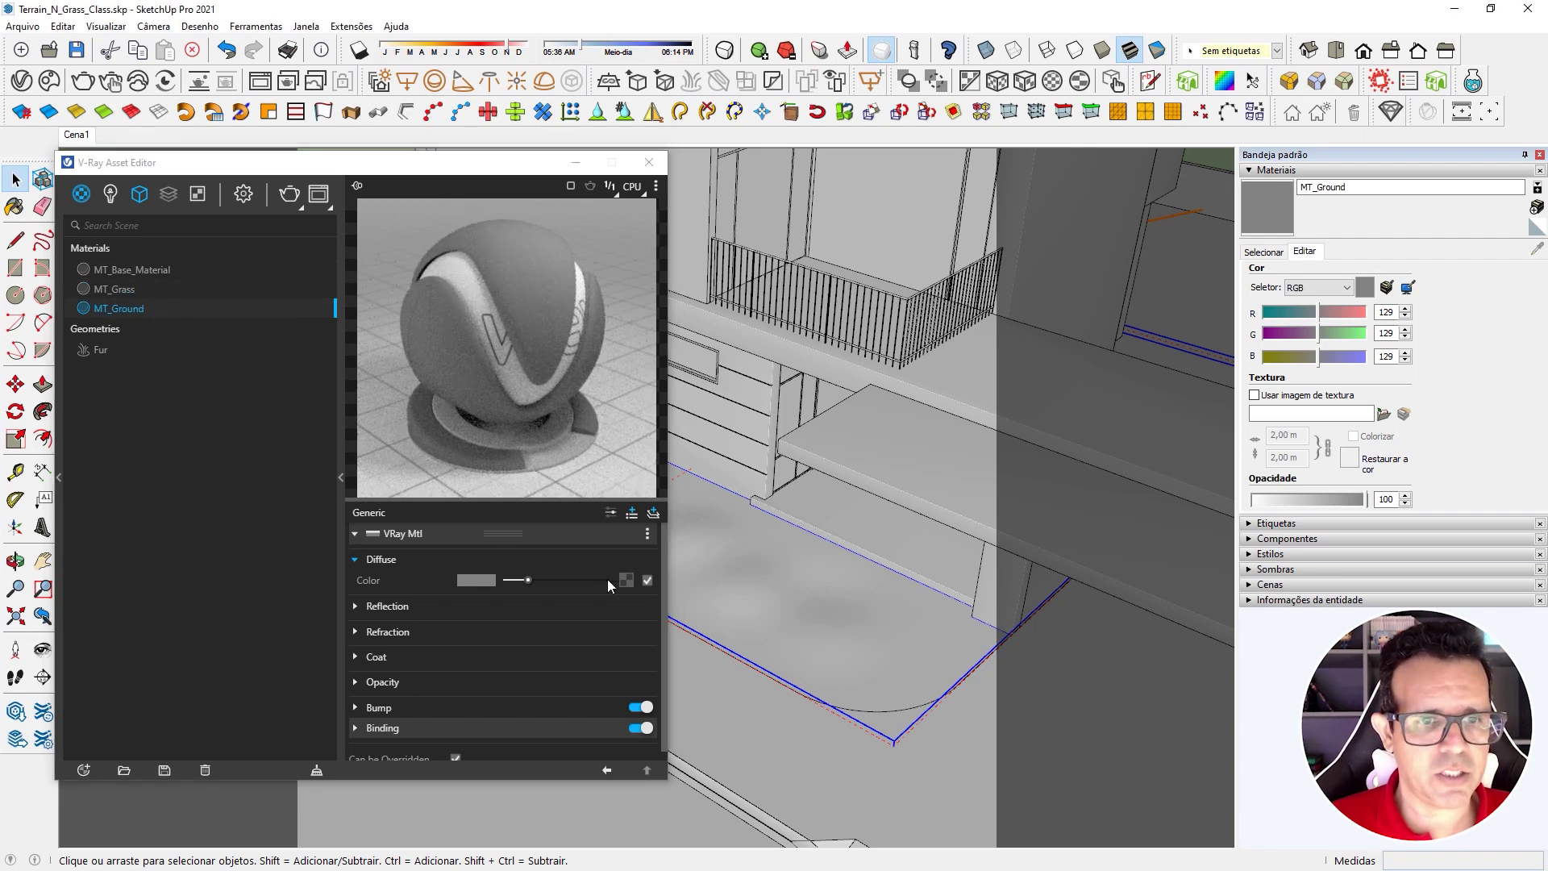
{"action": "left_click", "coordinate": [627, 580]}
{"action": "left_click", "coordinate": [565, 205]}
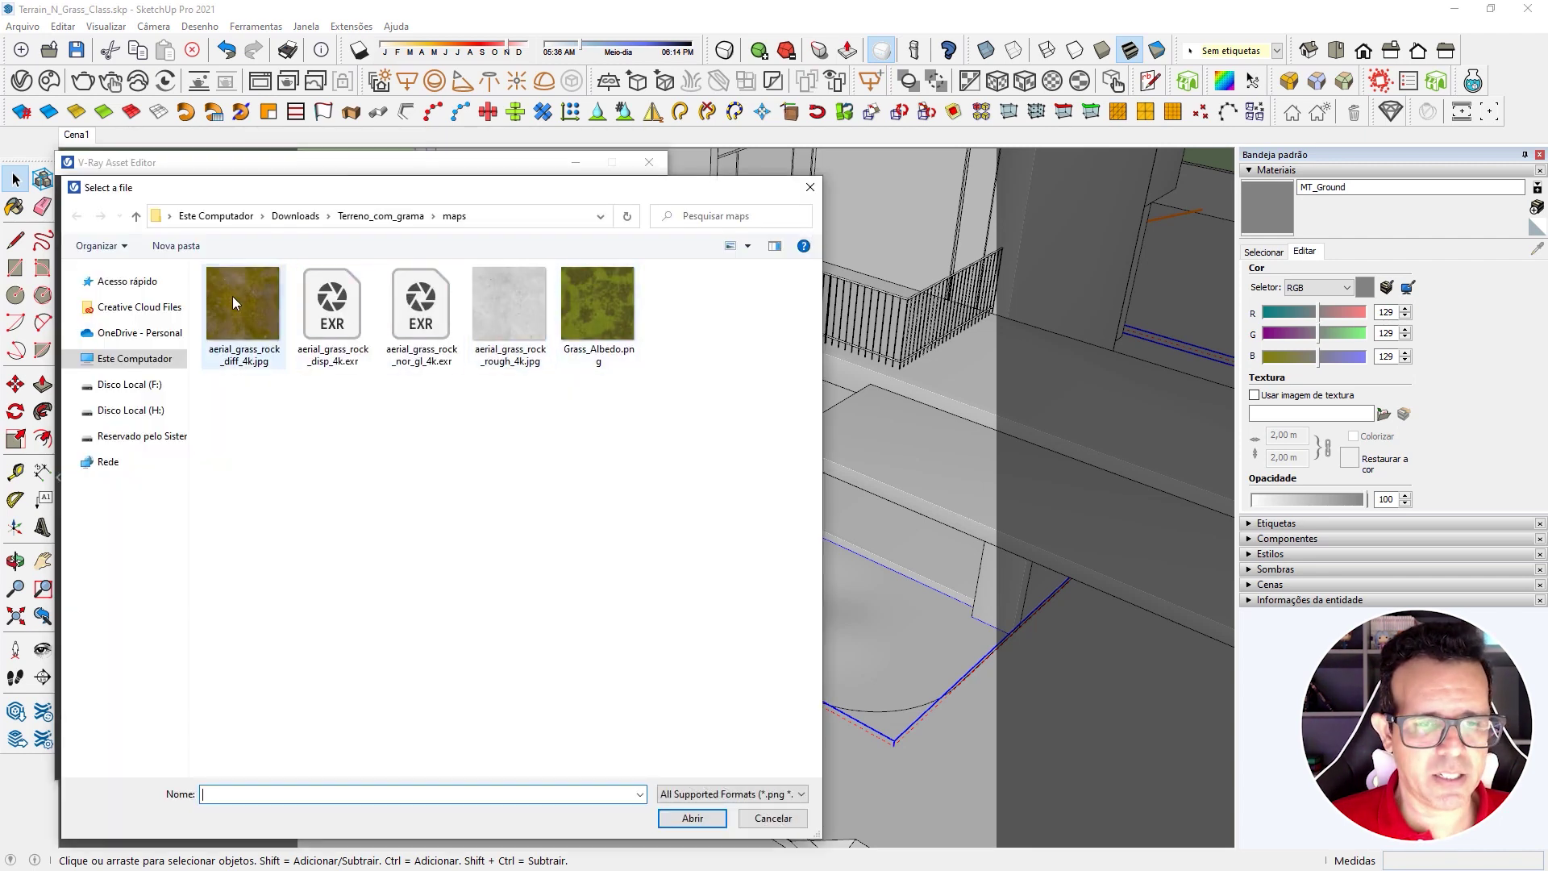
{"action": "left_click", "coordinate": [243, 319]}
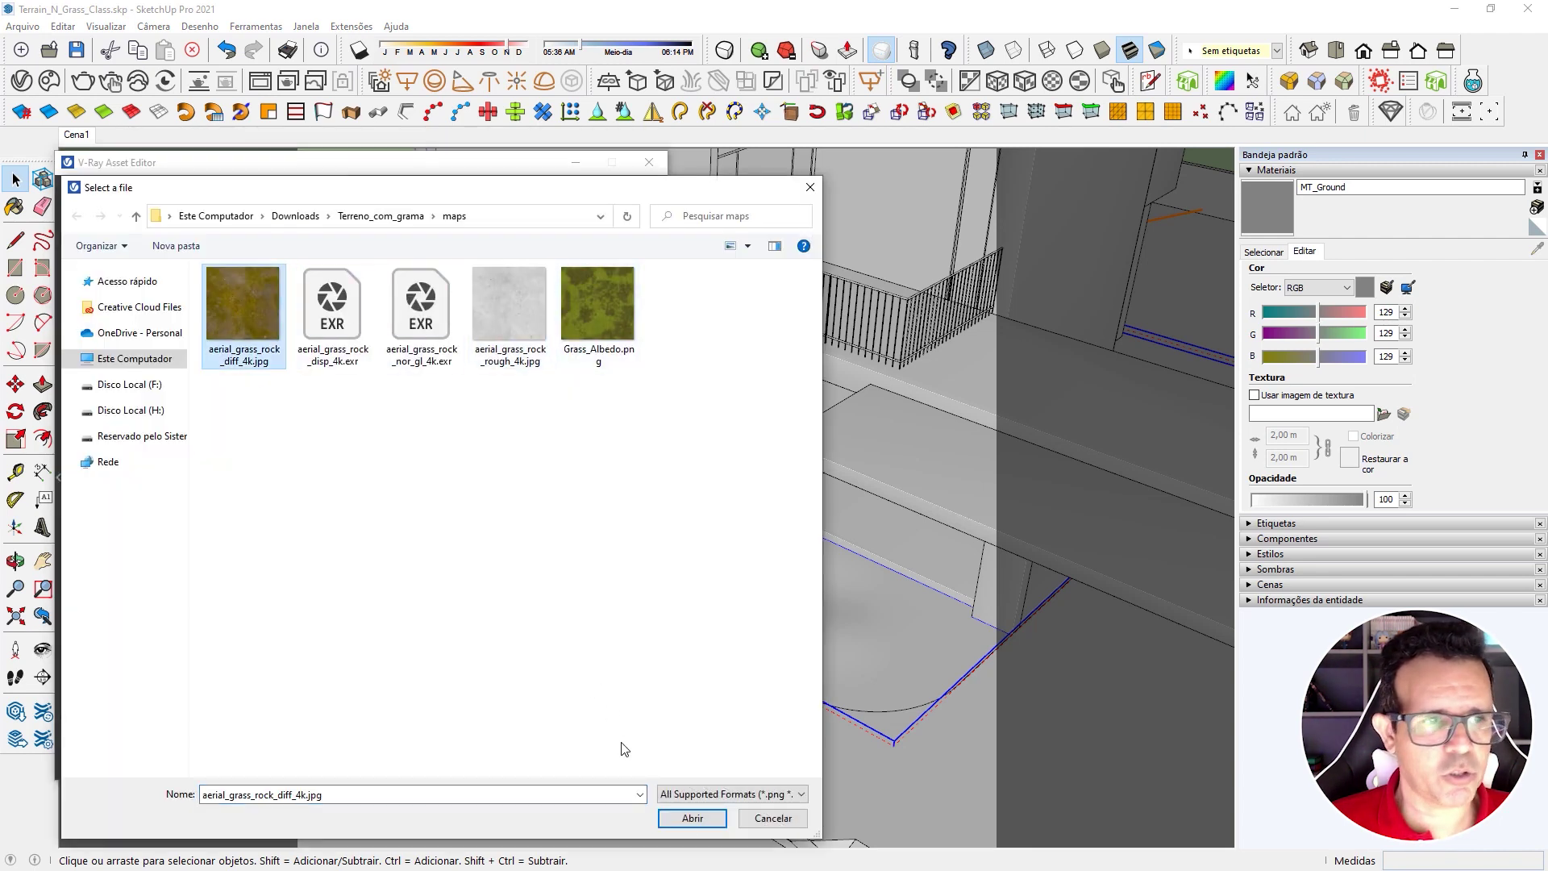
{"action": "left_click", "coordinate": [708, 826]}
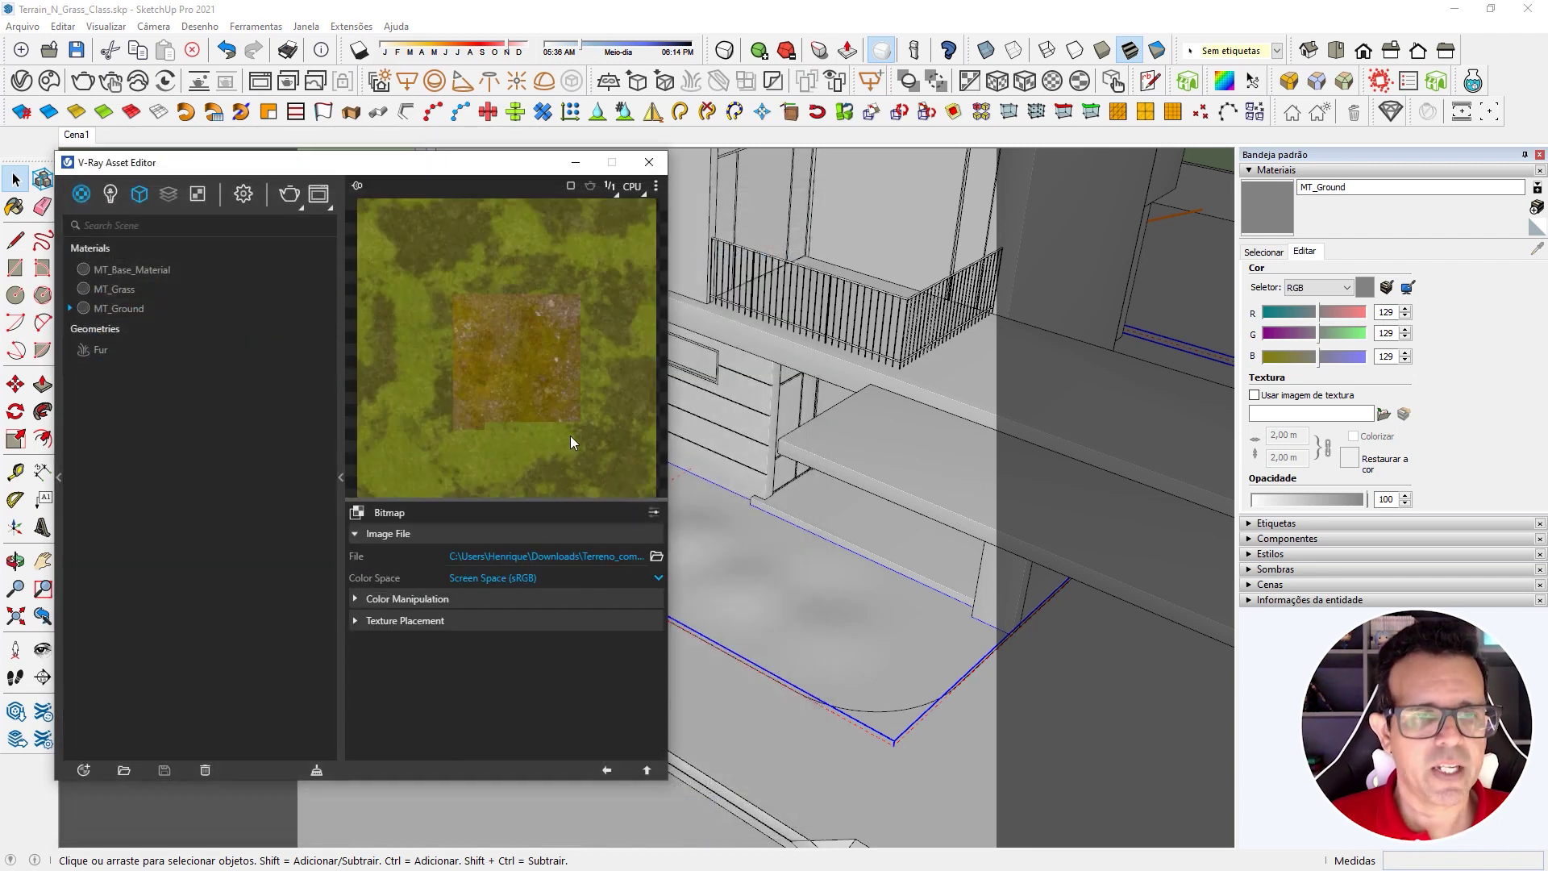
{"action": "left_click", "coordinate": [606, 768]}
Set MT_Ground's bump mode to Normal Map and load aerial_grass_rock_nor_gl_4k.exr as its map
{"action": "scroll", "coordinate": [483, 686], "scroll_direction": "down", "scroll_amount": 1}
{"action": "left_click", "coordinate": [455, 696]}
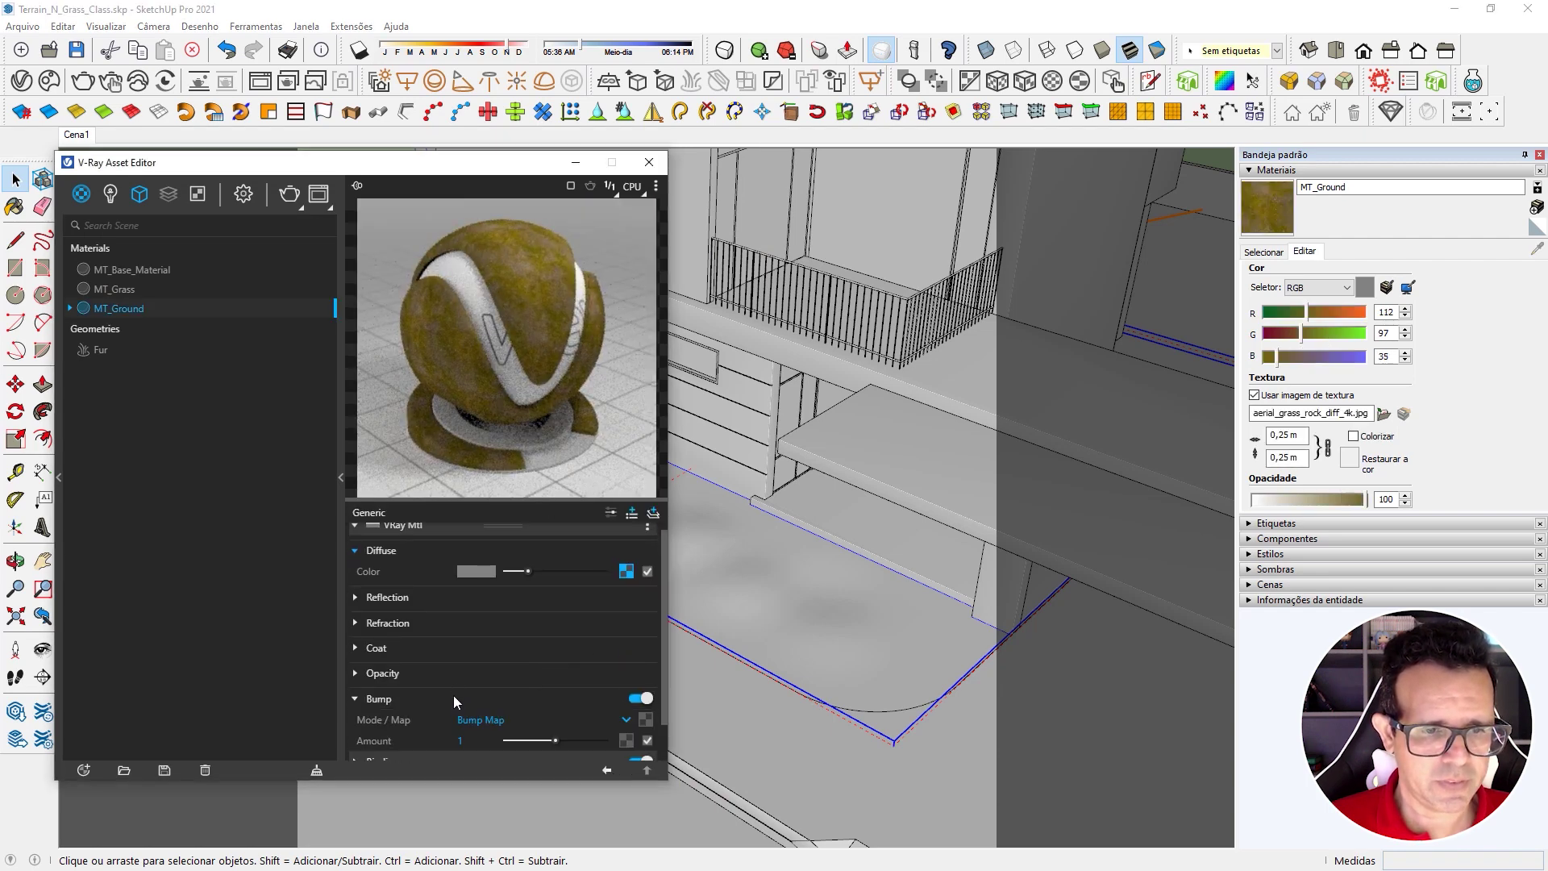
{"action": "left_click", "coordinate": [486, 726]}
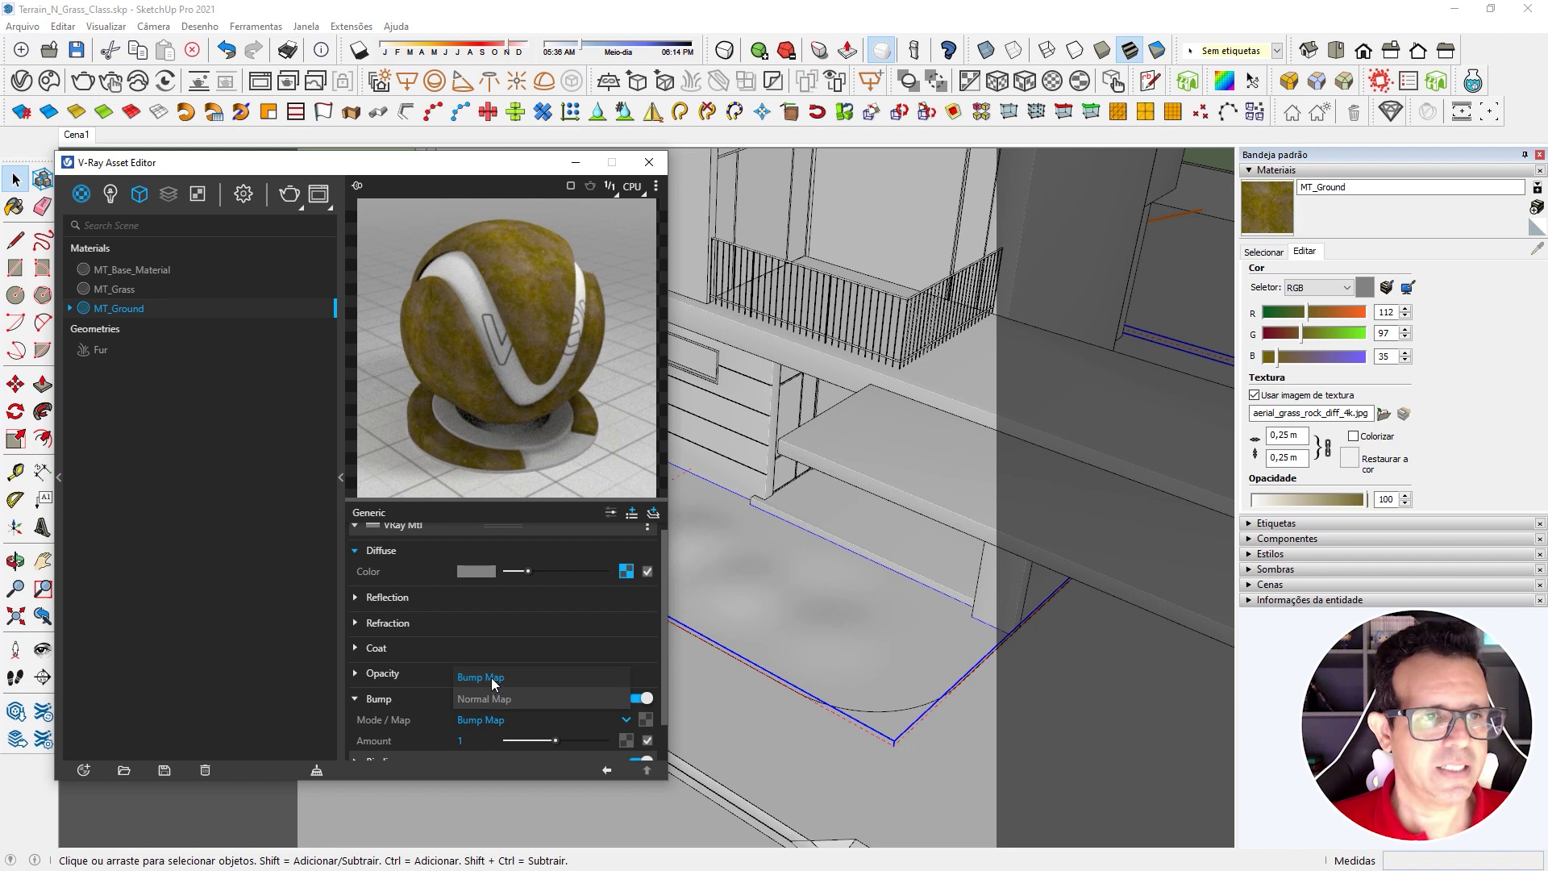
{"action": "left_click", "coordinate": [489, 698]}
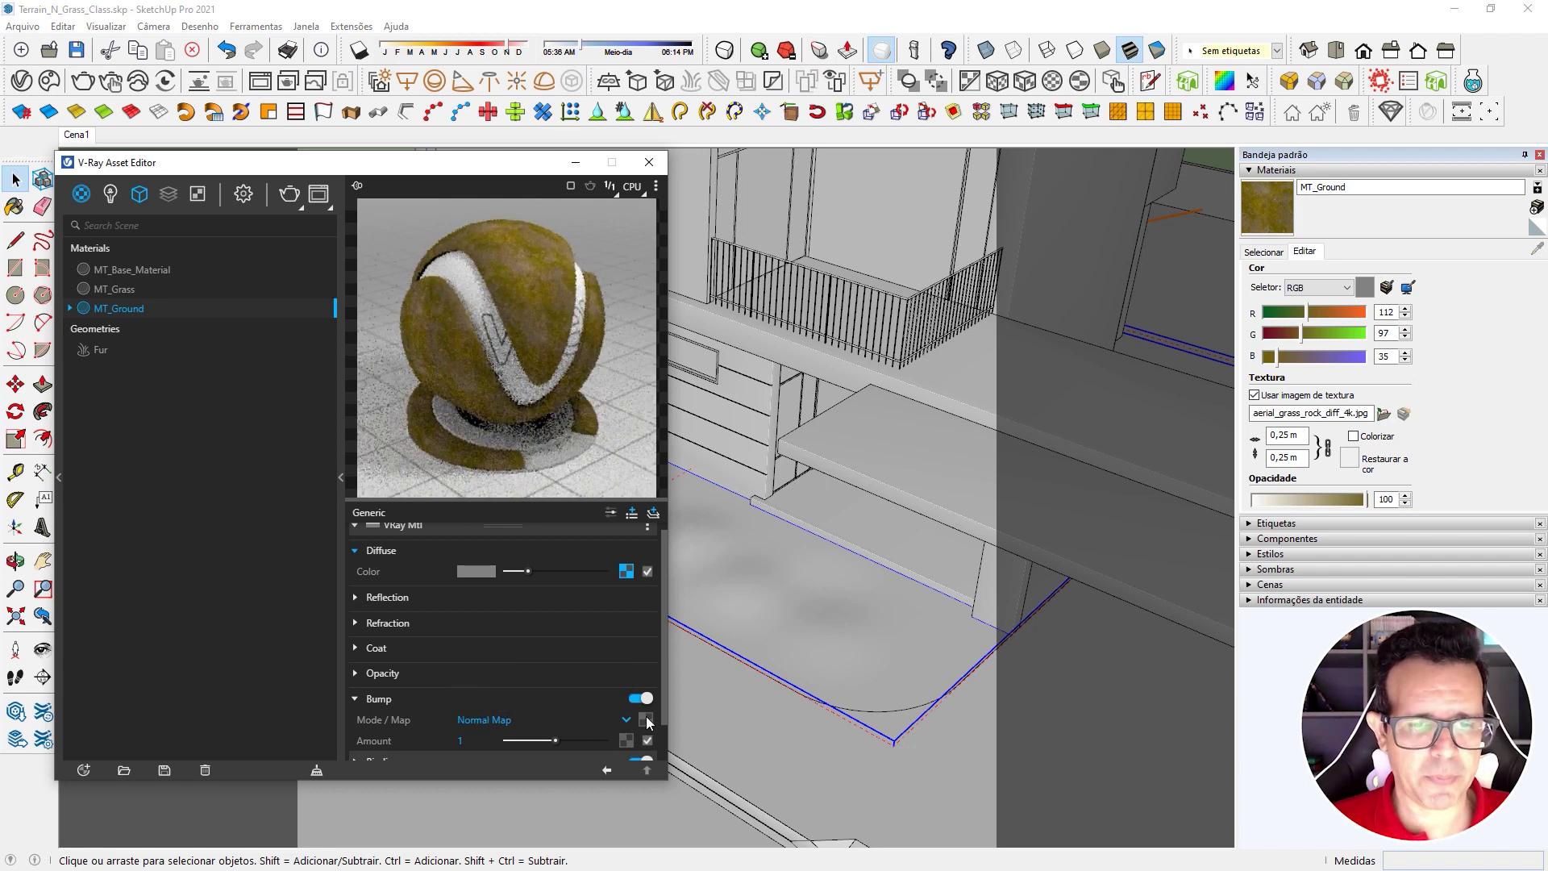
{"action": "left_click", "coordinate": [645, 719]}
{"action": "left_click", "coordinate": [693, 817]}
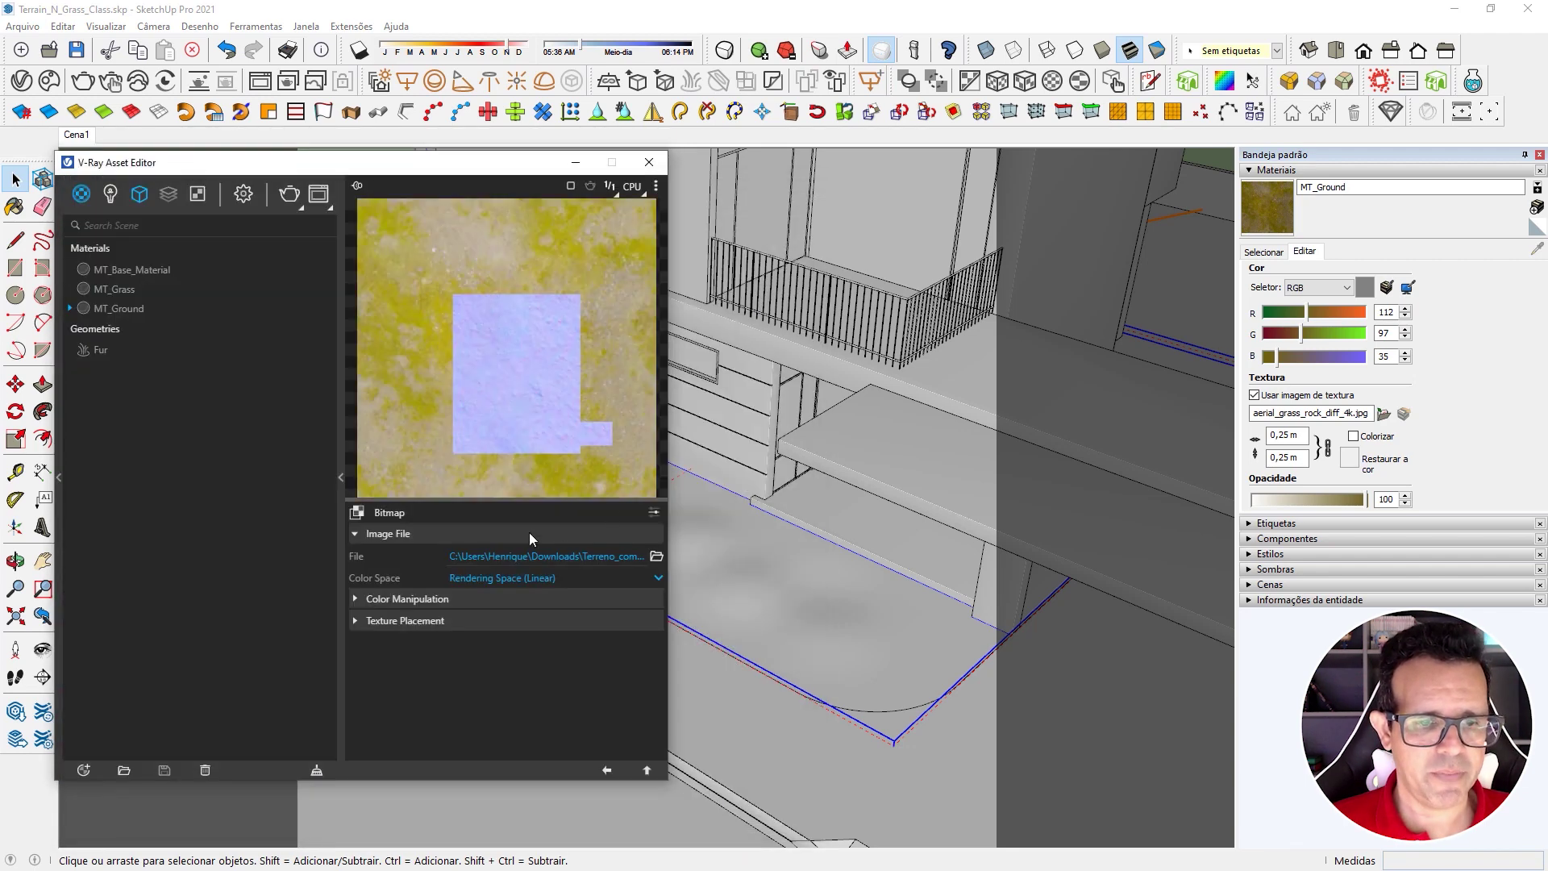
{"action": "left_click", "coordinate": [604, 771]}
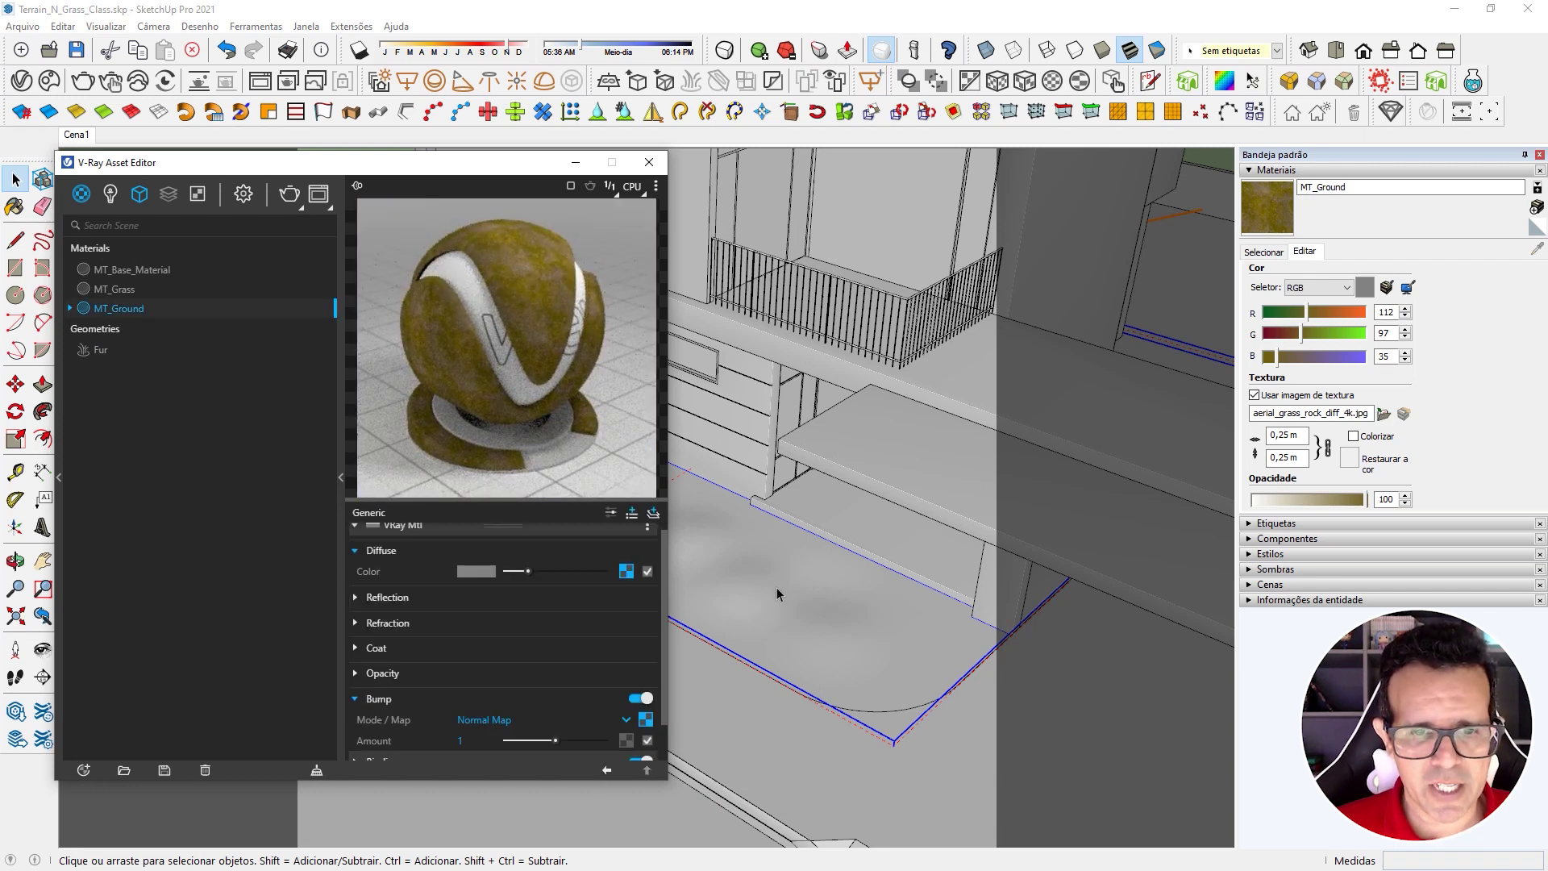
Open the ground group, paint the sculpted surface with MT_Ground and apply a tri-planar texture projection to it
{"action": "left_click", "coordinate": [745, 564]}
{"action": "double_click", "coordinate": [743, 558]}
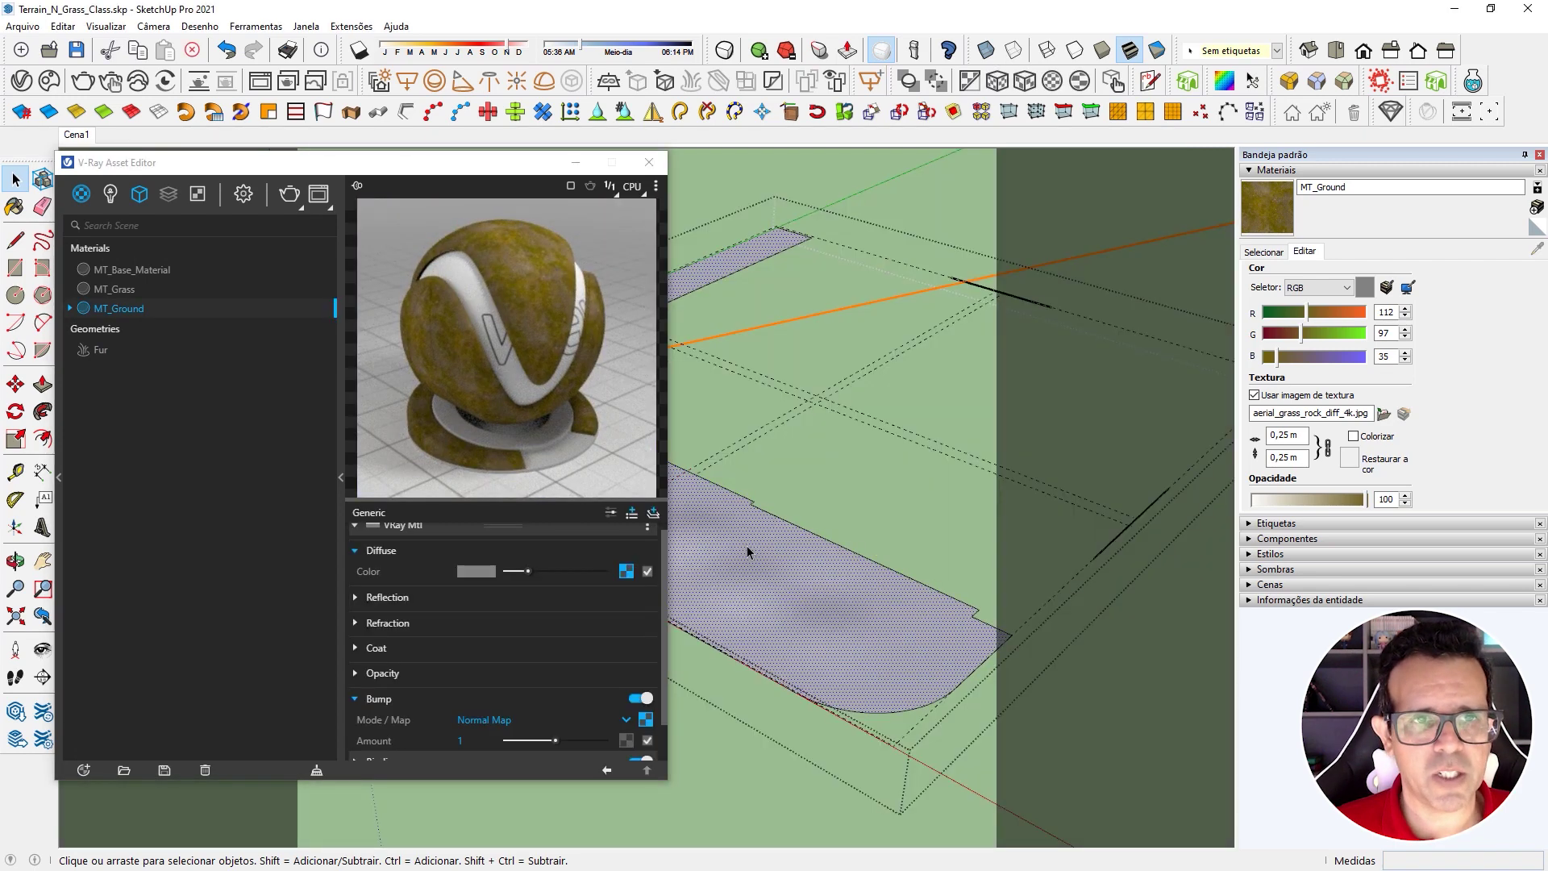
{"action": "left_click", "coordinate": [585, 162]}
{"action": "left_click", "coordinate": [1265, 206]}
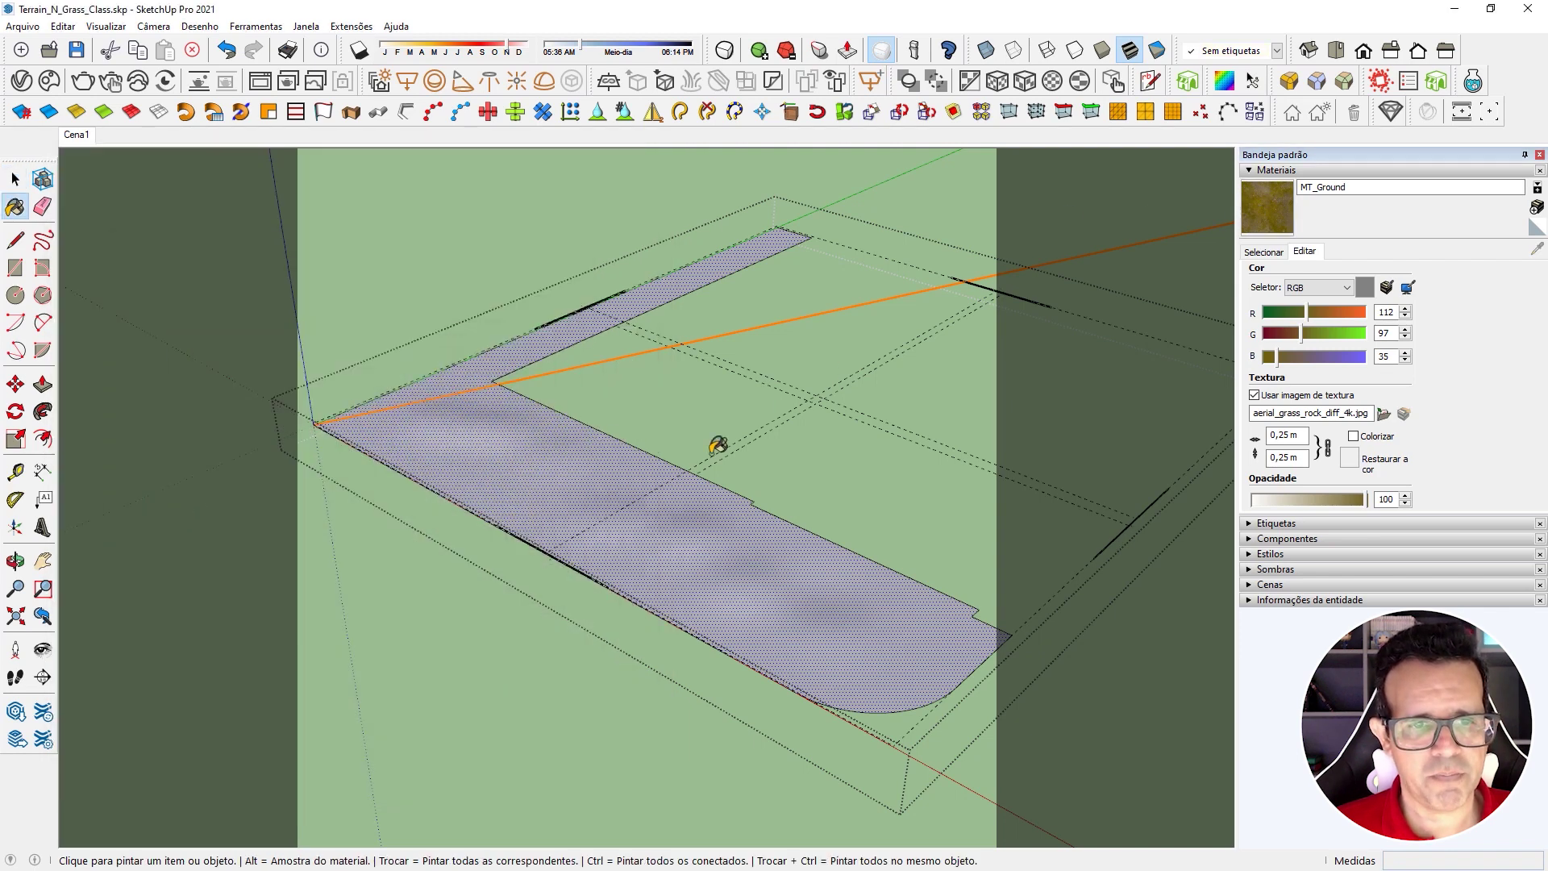
{"action": "left_click", "coordinate": [614, 462]}
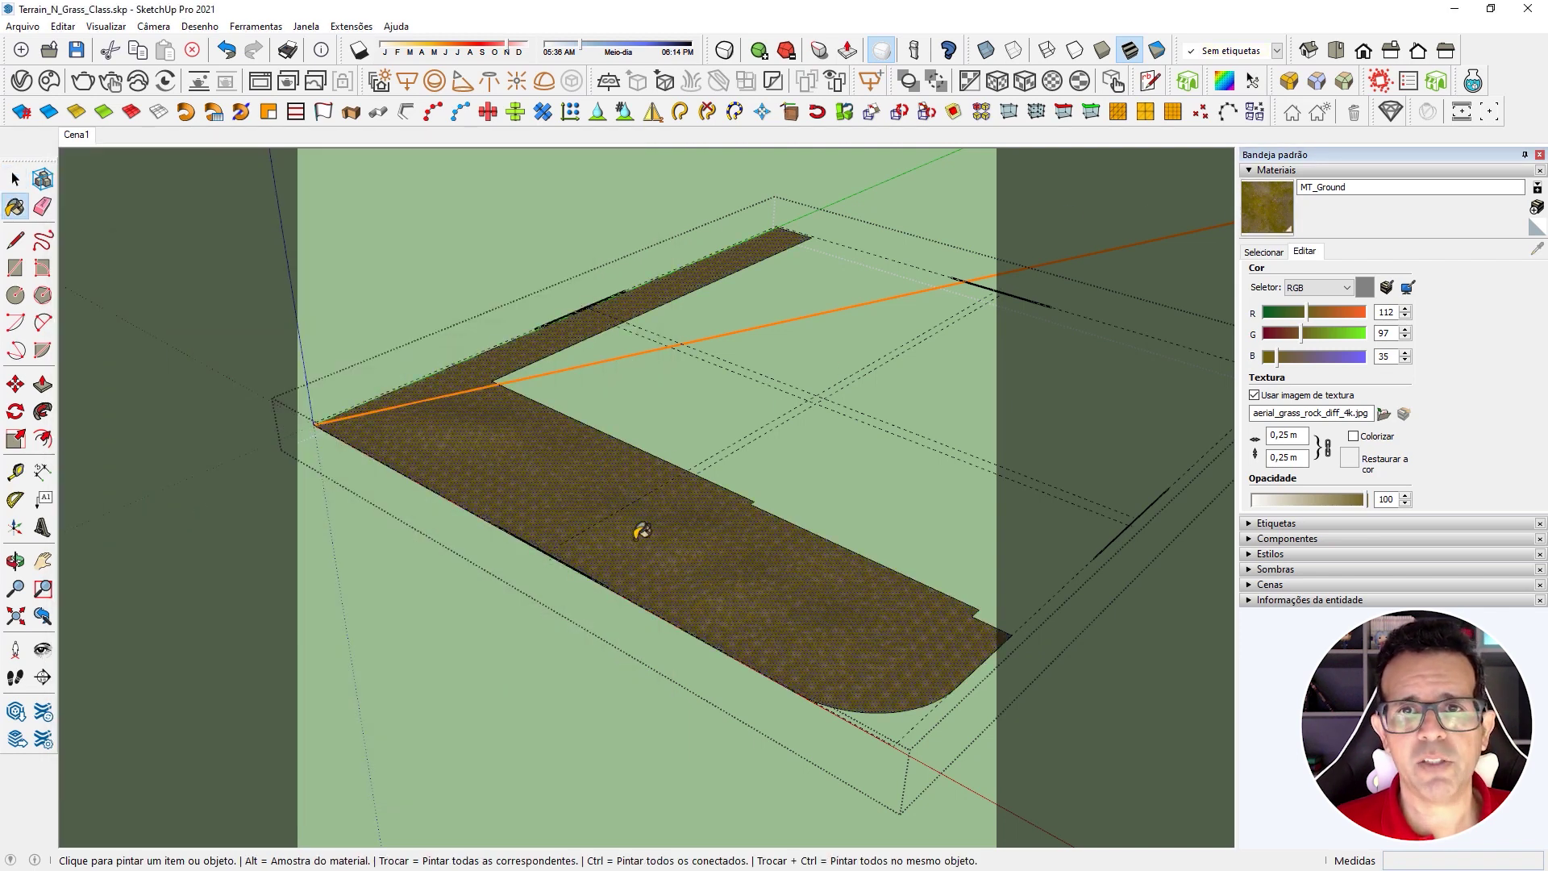
{"action": "left_click", "coordinate": [998, 81]}
Set the MT_Ground texture size to 2,00 m and leave the ground group
{"action": "middle_click_drag", "start_coordinate": [634, 471], "coordinate": [963, 313]}
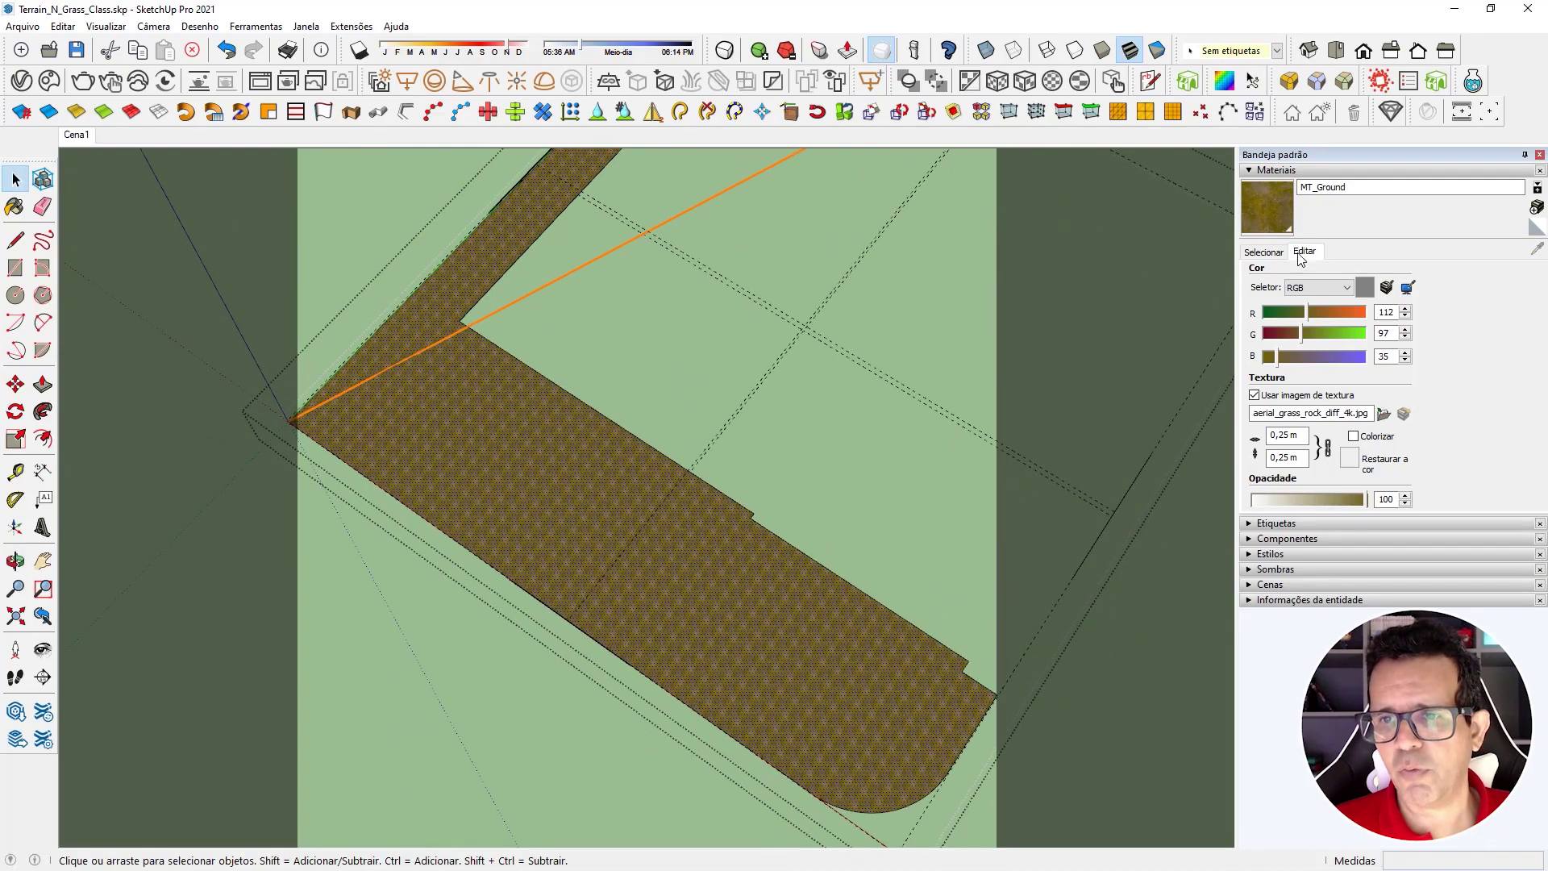
{"action": "left_click_drag", "start_coordinate": [1300, 436], "coordinate": [1232, 436]}
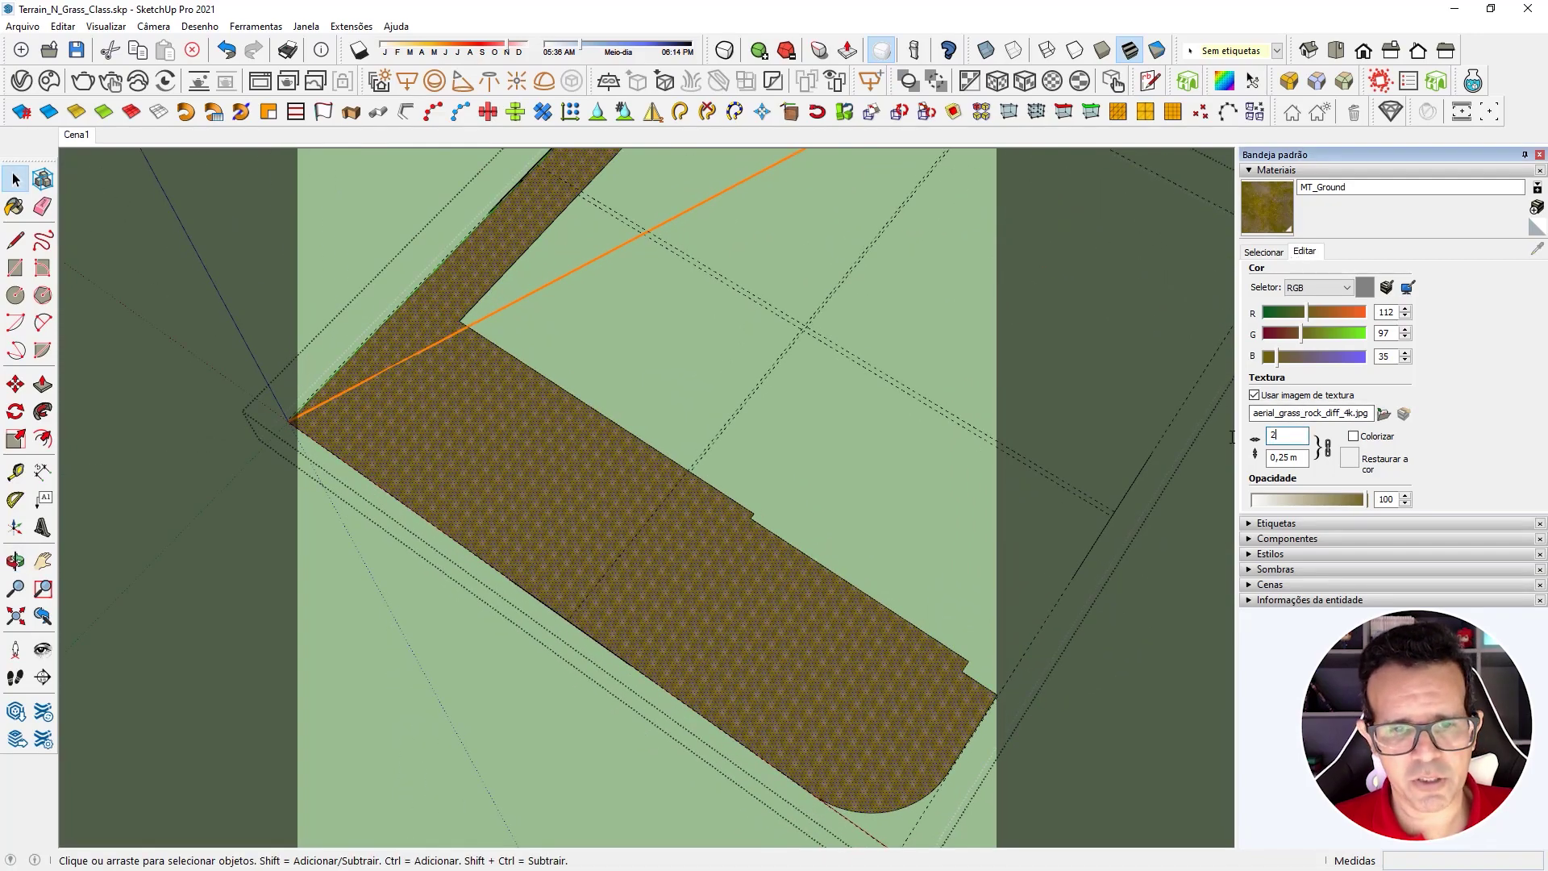
{"action": "key", "text": "Return"}
{"action": "middle_click_drag", "start_coordinate": [1009, 443], "coordinate": [626, 389]}
{"action": "scroll", "coordinate": [678, 408], "scroll_direction": "down", "scroll_amount": 4}
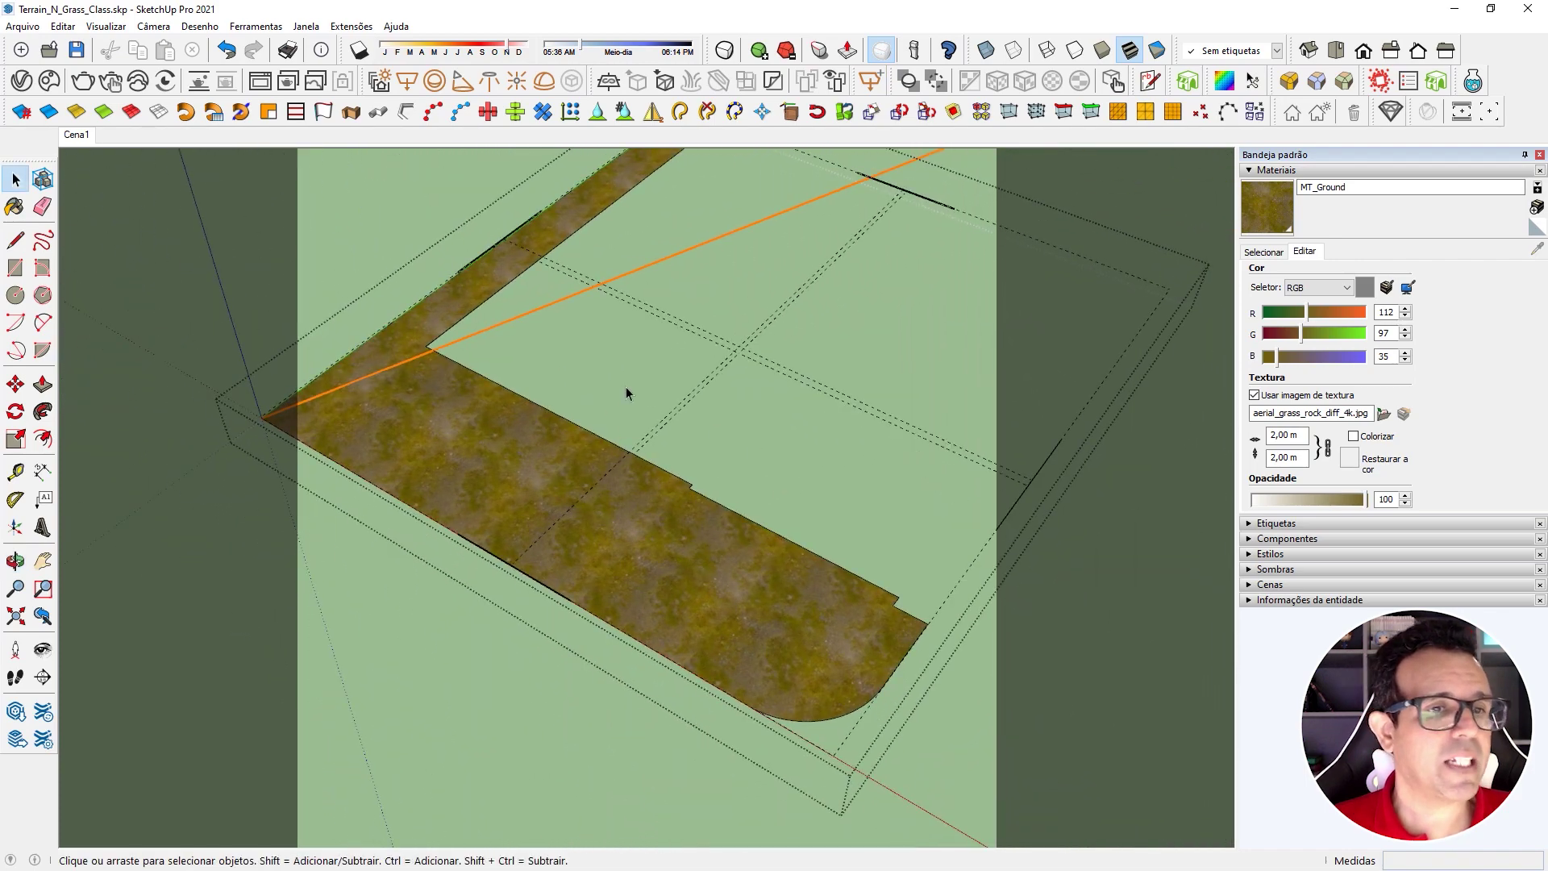
{"action": "left_click", "coordinate": [662, 394]}
Recall scene Cena1, start an interactive V-Ray render and aim the view at the ground in front of the porch
{"action": "scroll", "coordinate": [471, 443], "scroll_direction": "up", "scroll_amount": 1}
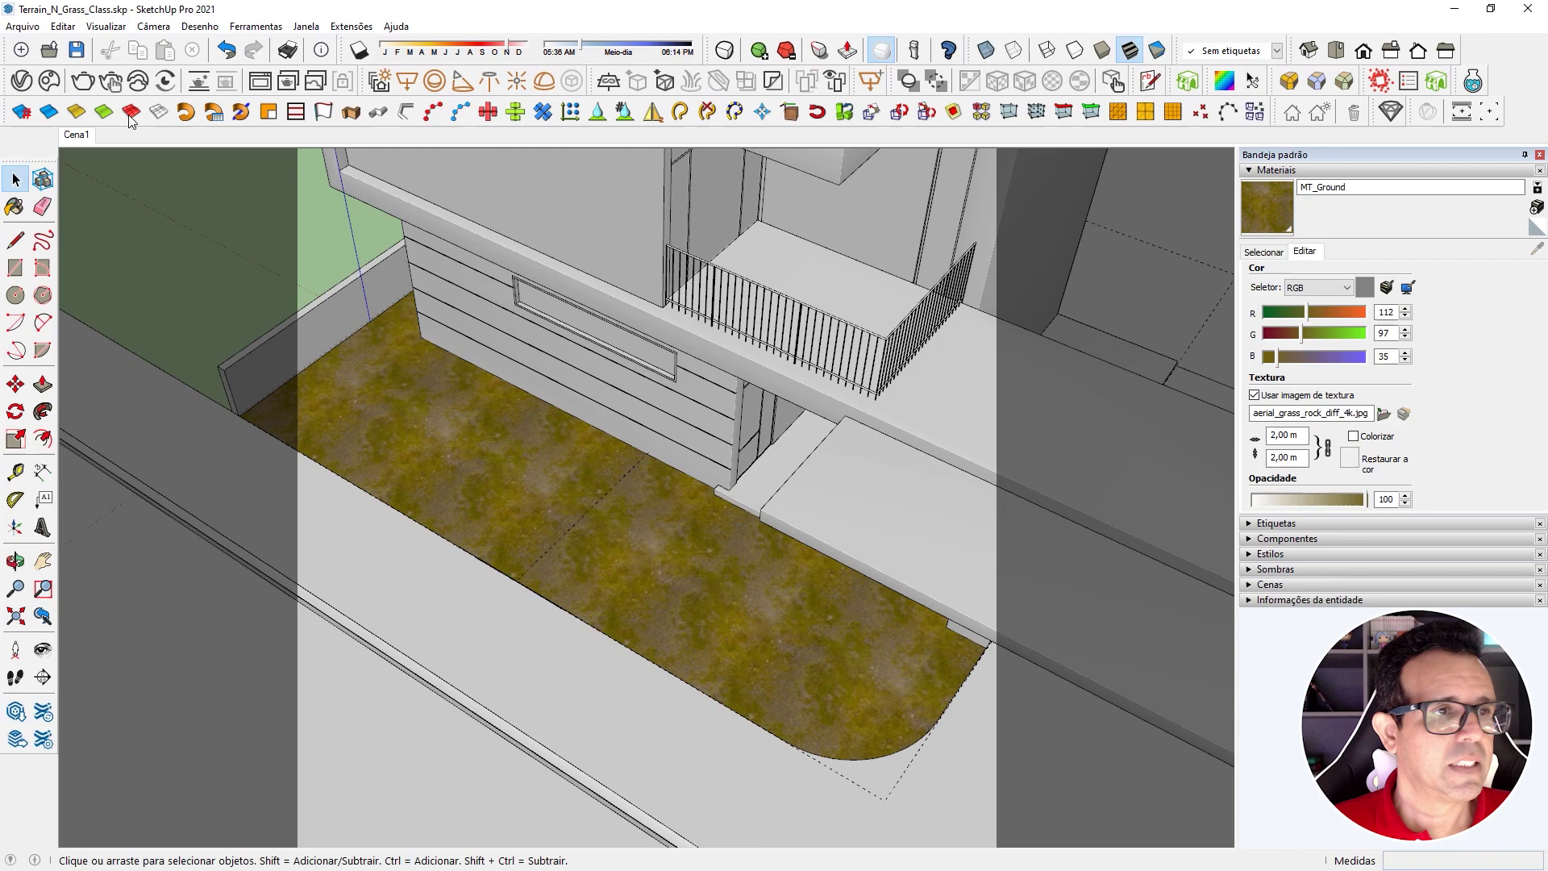
{"action": "left_click", "coordinate": [77, 137]}
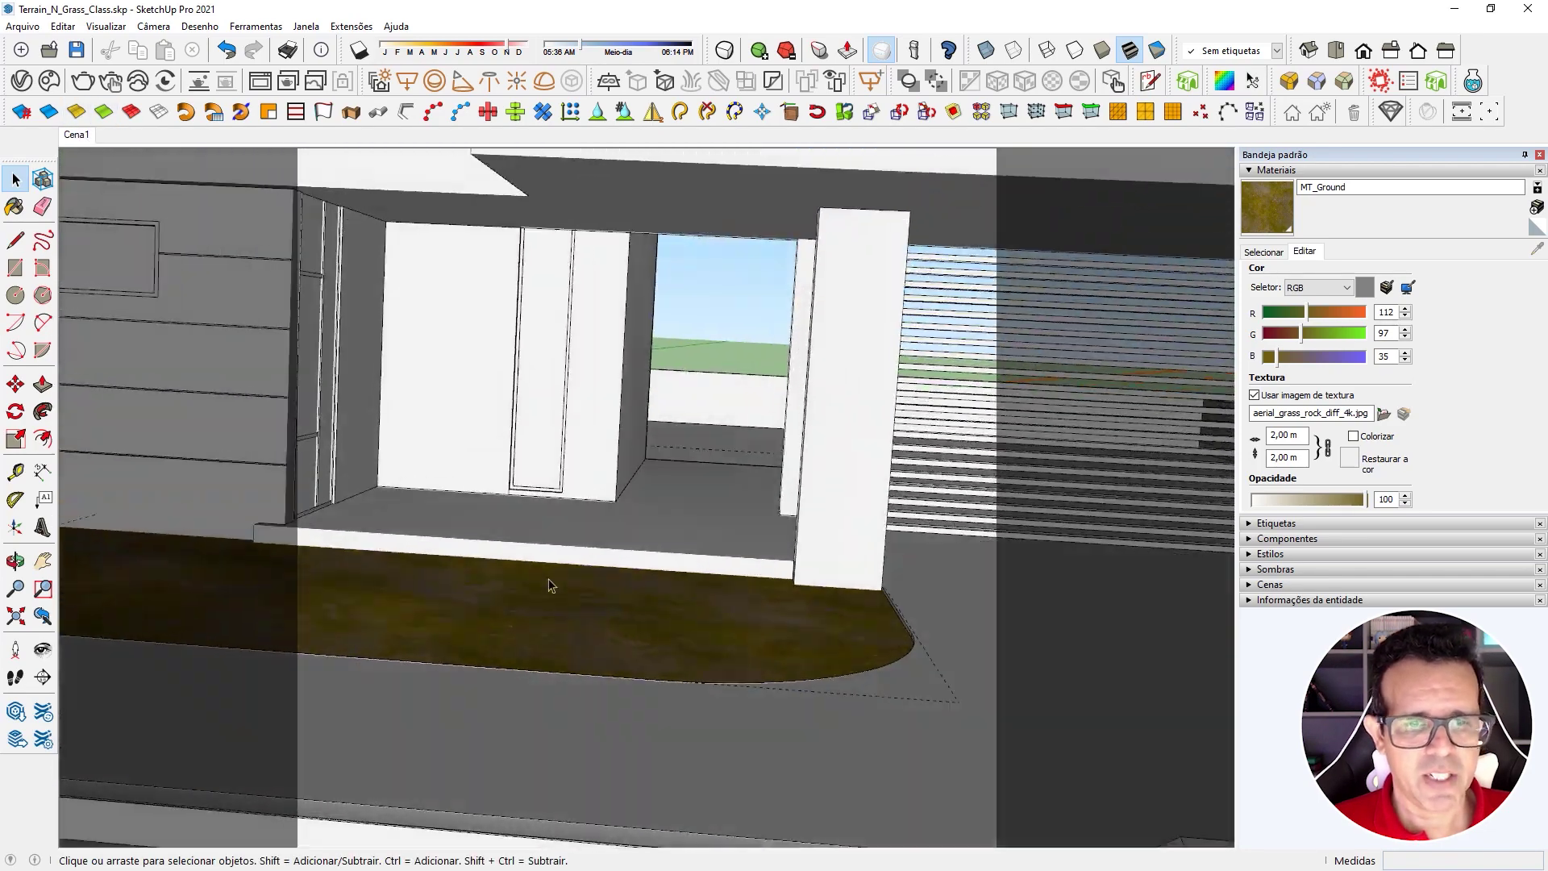
{"action": "middle_click_drag", "start_coordinate": [546, 581], "coordinate": [855, 579]}
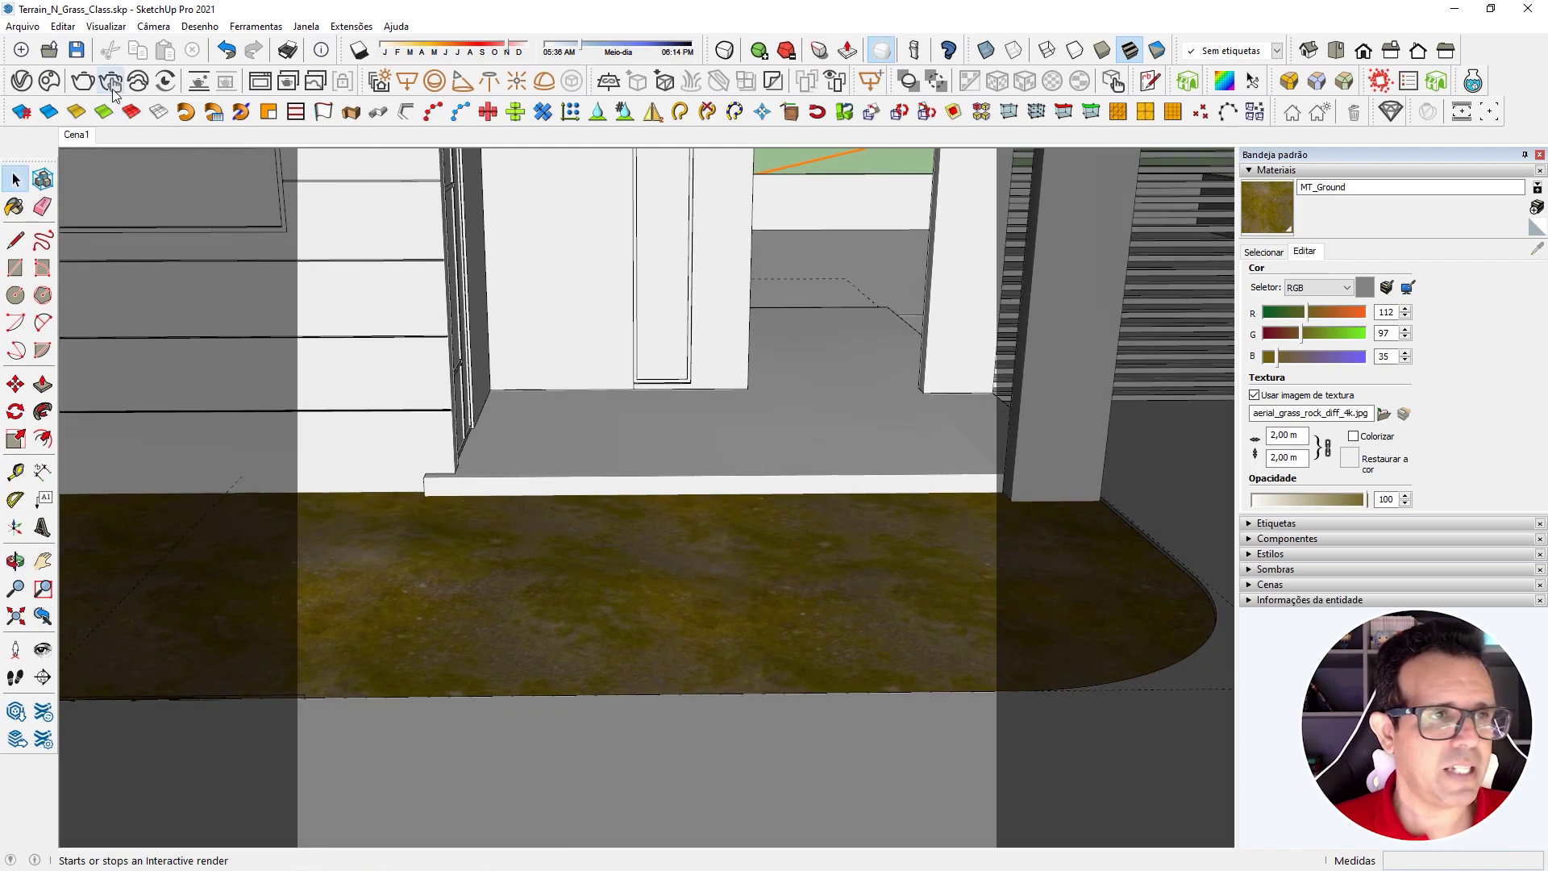
{"action": "left_click", "coordinate": [113, 87]}
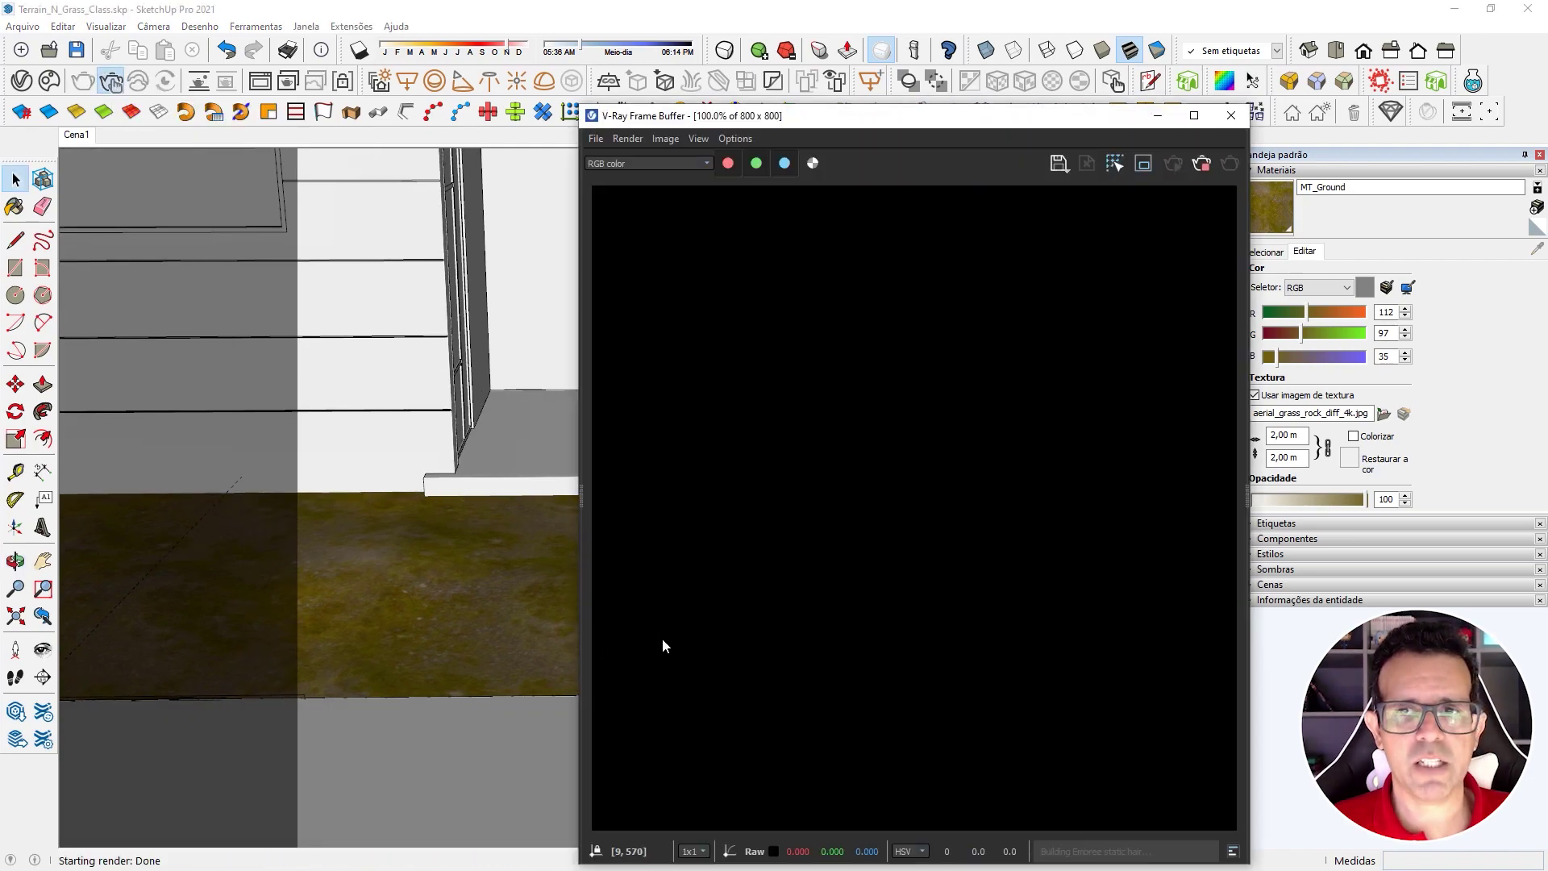
{"action": "left_click_drag", "start_coordinate": [887, 115], "coordinate": [854, 121]}
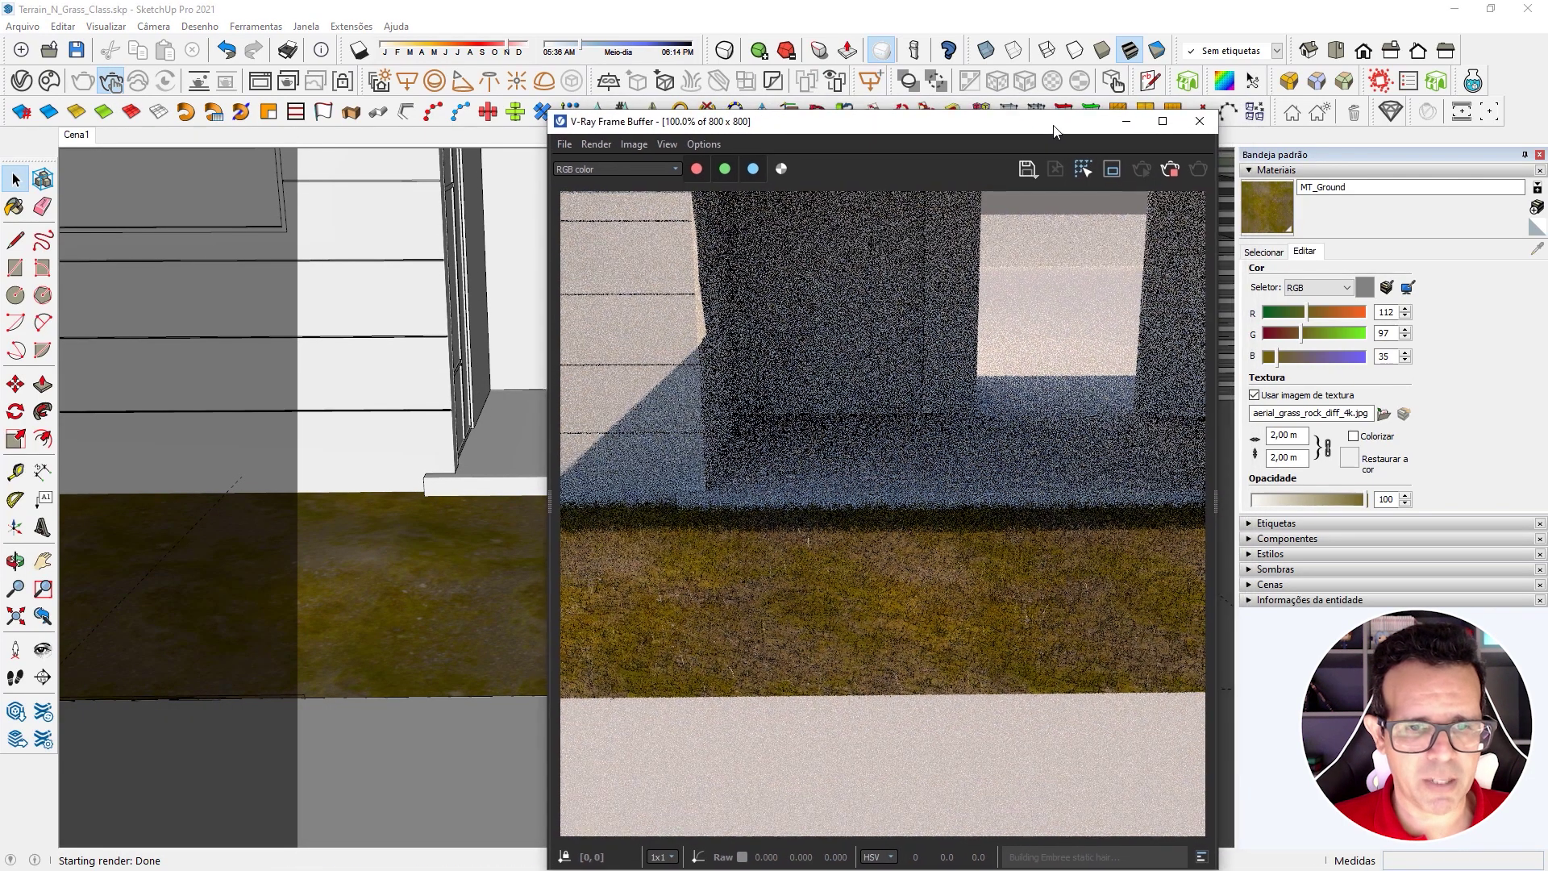
{"action": "mouse_move", "coordinate": [430, 581]}
{"action": "middle_mouse_down"}
{"action": "mouse_move", "coordinate": [421, 671]}
{"action": "mouse_move", "coordinate": [405, 616]}
{"action": "middle_mouse_up"}
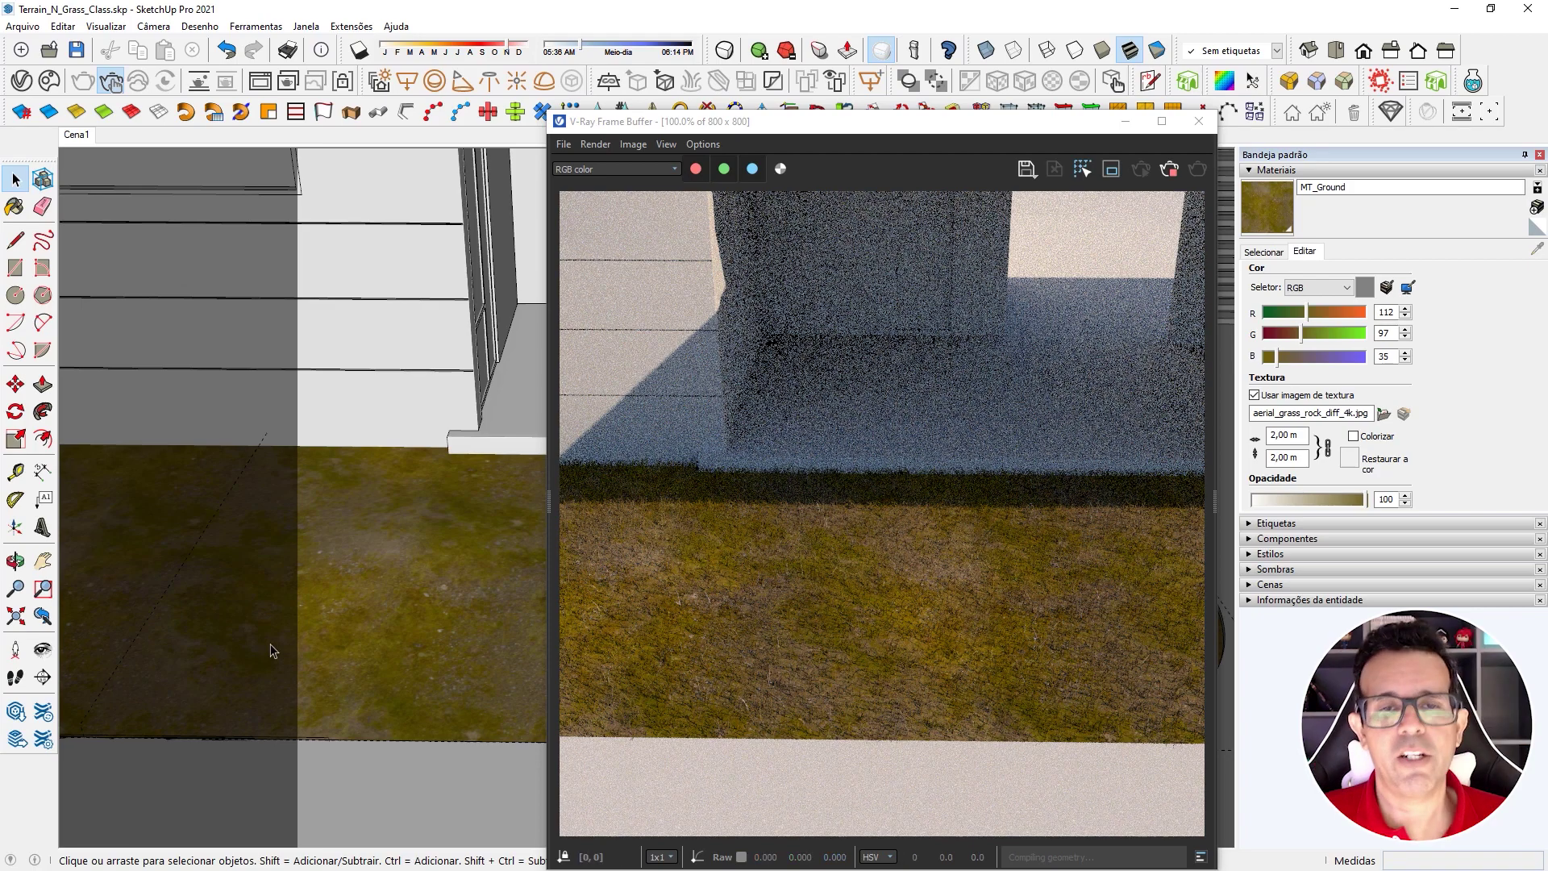
Switch to Quixel Mixer and examine the Grass mix on its 2x2 m plane up close and from several angles
{"action": "left_click", "coordinate": [21, 81]}
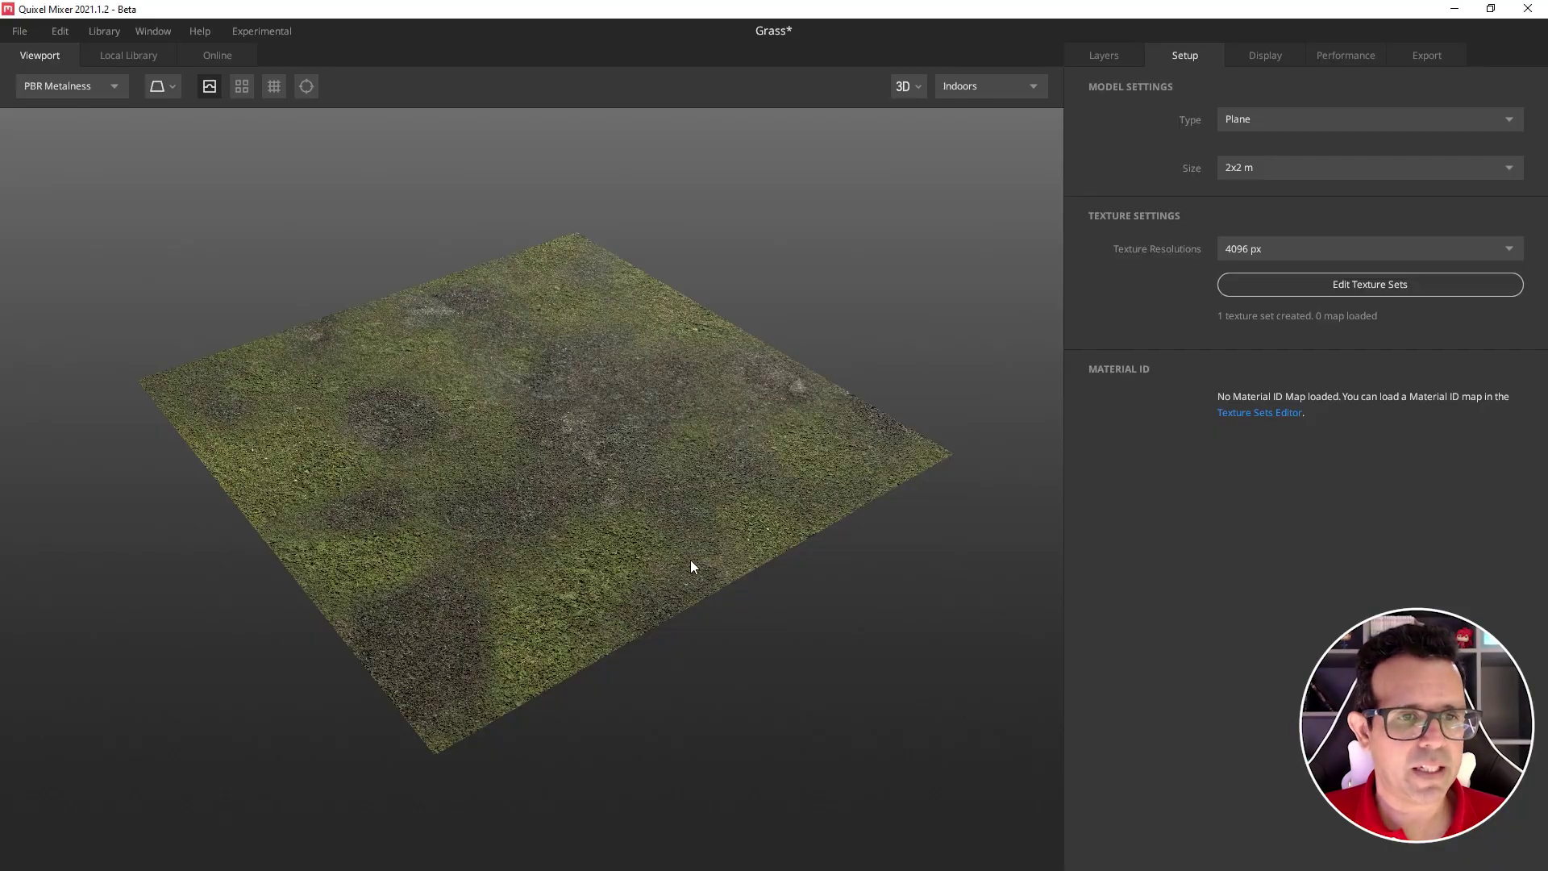
{"action": "scroll", "coordinate": [834, 574], "scroll_direction": "up", "scroll_amount": 3}
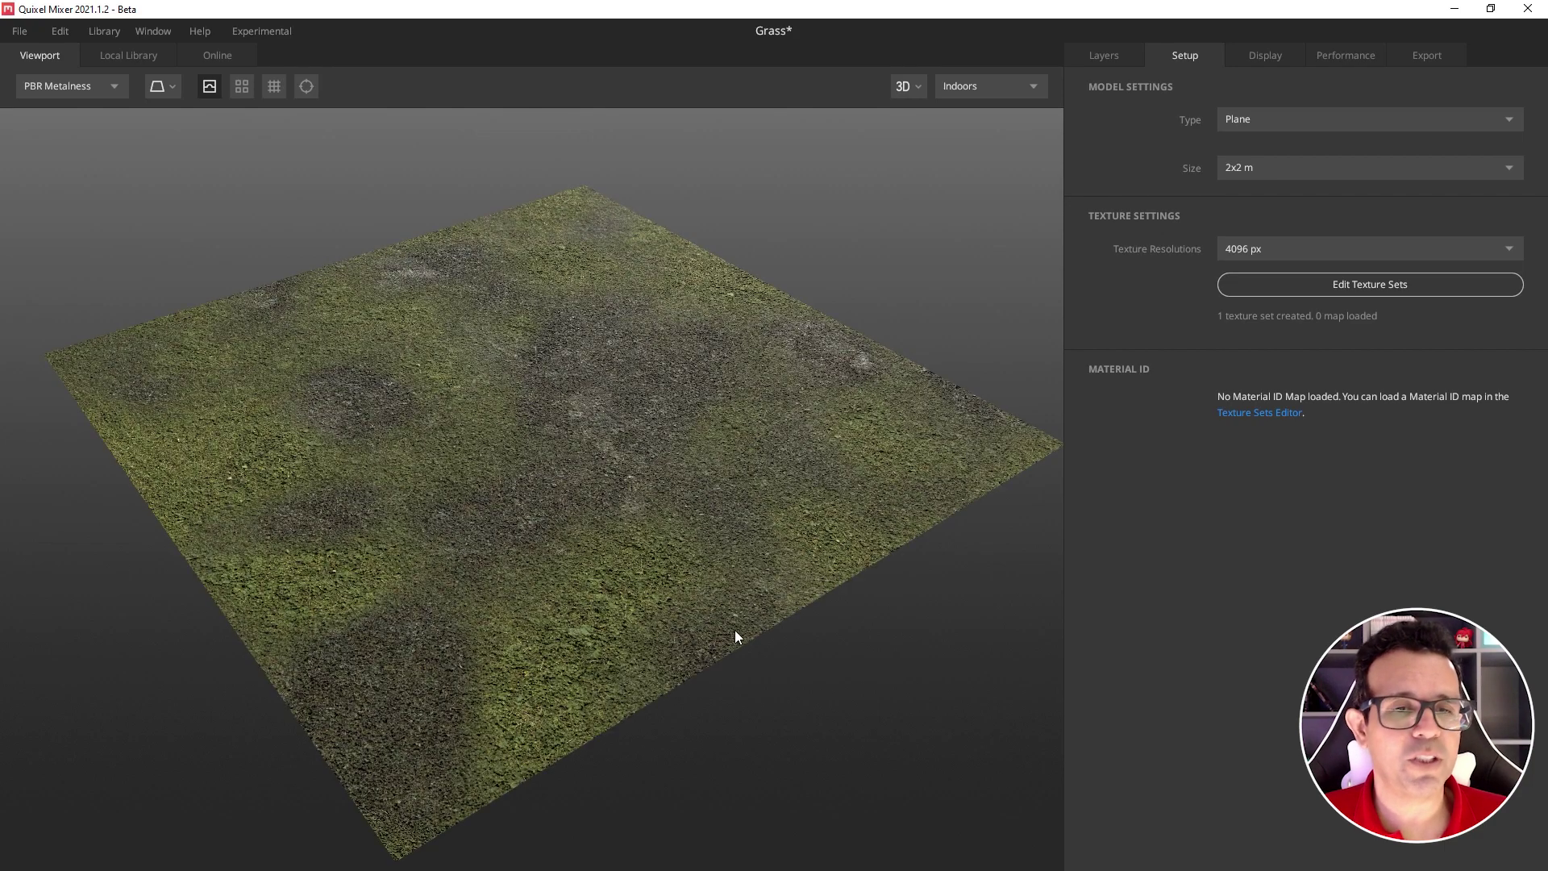
{"action": "scroll", "coordinate": [789, 618], "scroll_direction": "down", "scroll_amount": 3}
{"action": "left_click_drag", "start_coordinate": [740, 616], "coordinate": [641, 407]}
{"action": "scroll", "coordinate": [630, 472], "scroll_direction": "up", "scroll_amount": 3}
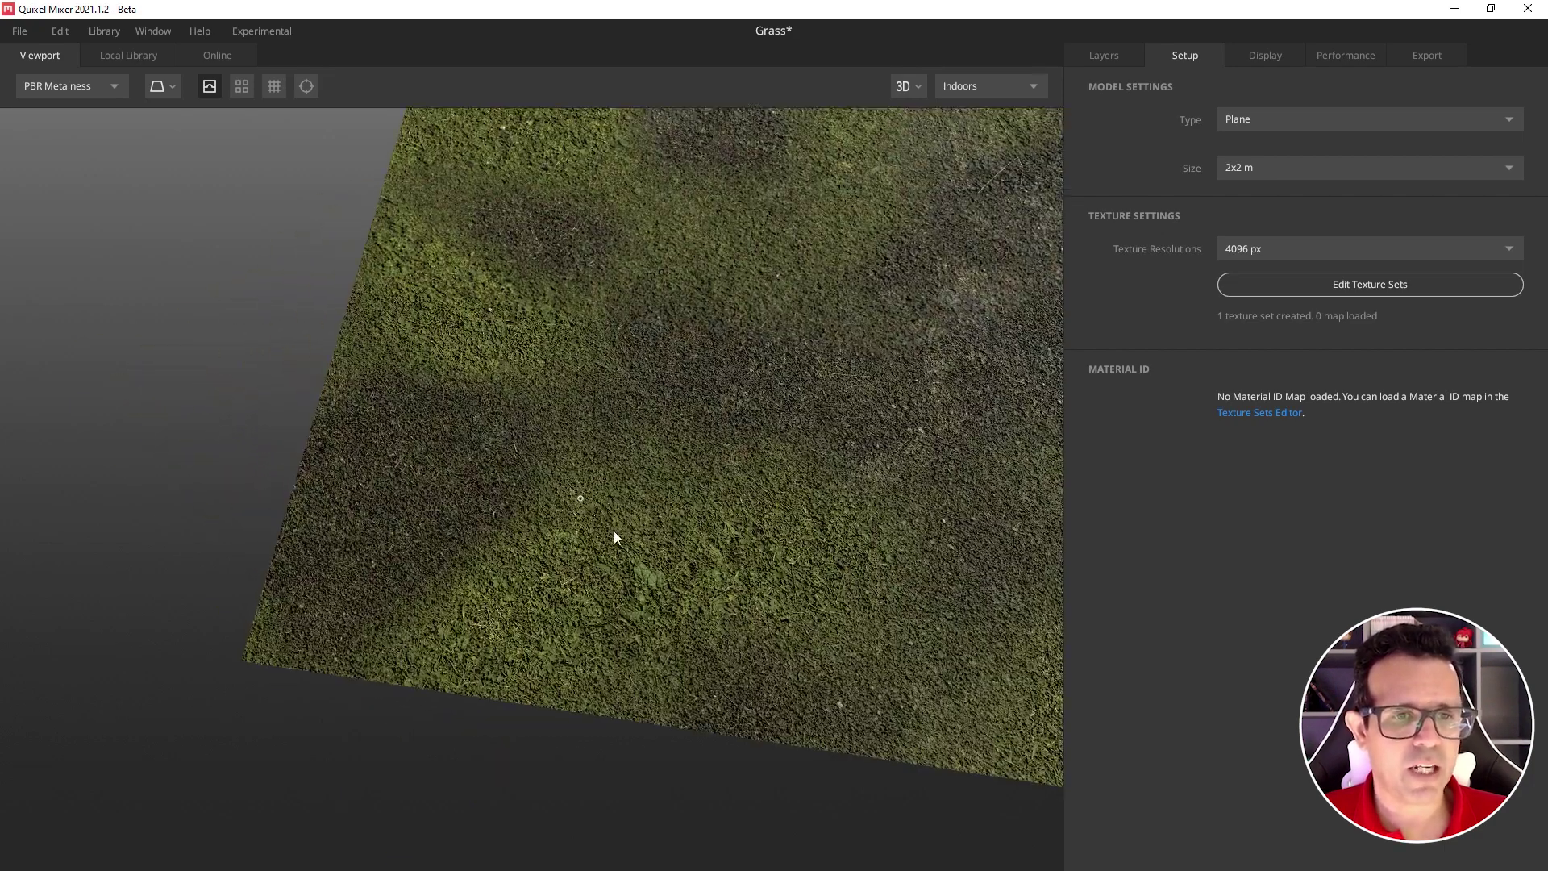
{"action": "left_click_drag", "start_coordinate": [615, 537], "coordinate": [562, 329]}
{"action": "scroll", "coordinate": [196, 425], "scroll_direction": "down", "scroll_amount": 3}
{"action": "scroll", "coordinate": [563, 331], "scroll_direction": "up", "scroll_amount": 5}
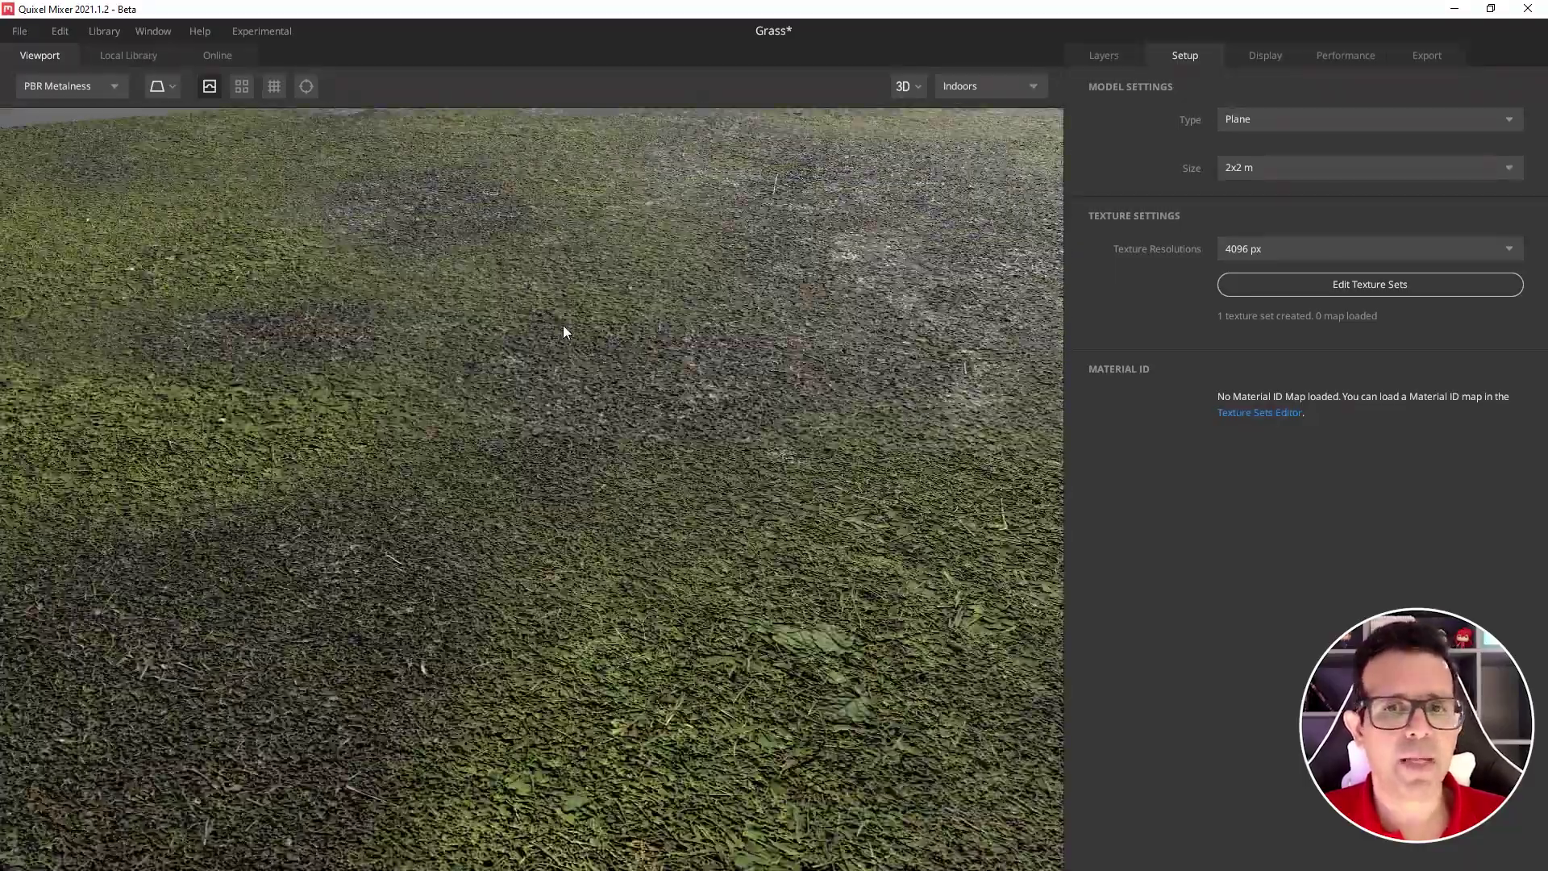
{"action": "left_click_drag", "start_coordinate": [502, 469], "coordinate": [791, 505]}
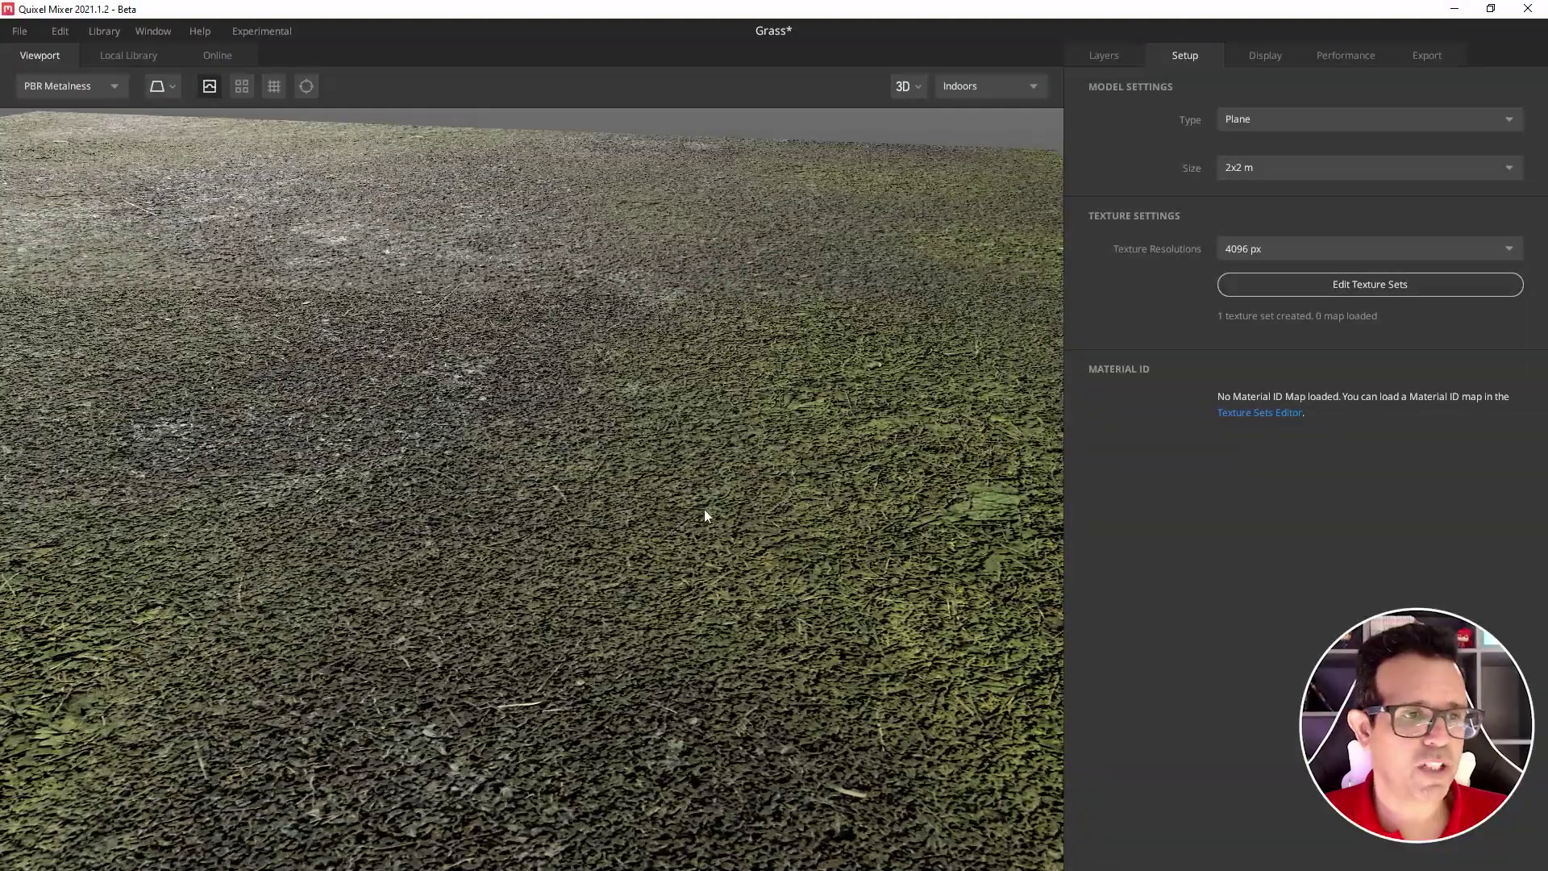
{"action": "scroll", "coordinate": [705, 515], "scroll_direction": "down", "scroll_amount": 5}
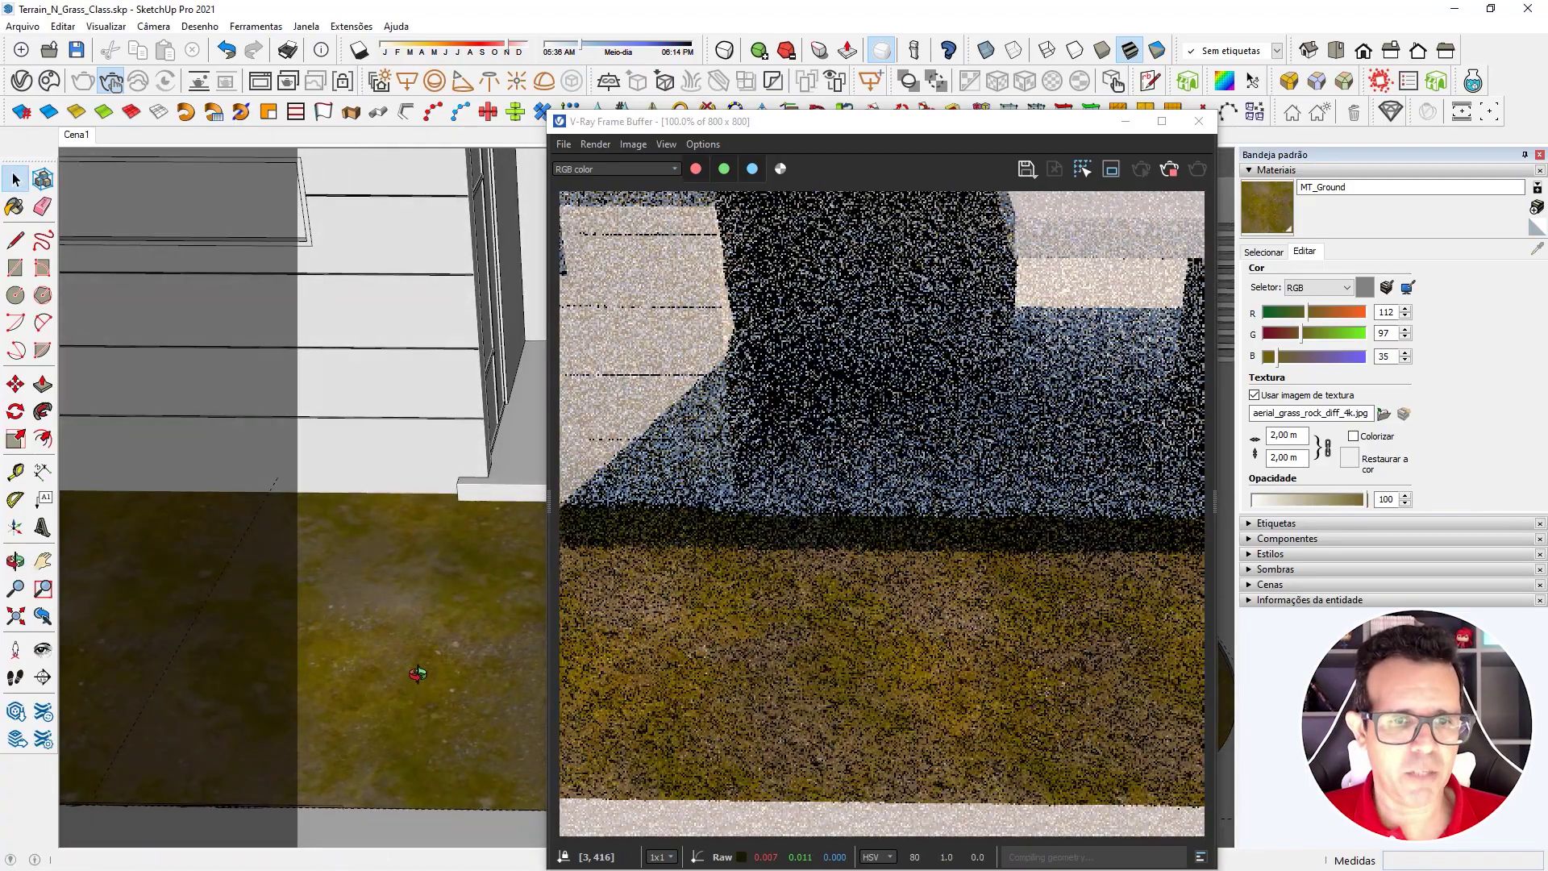
Switch back to SketchUp and load the bitmap Grass_Albedo.png as the diffuse color texture of MT_Grass
{"action": "middle_click_drag", "start_coordinate": [417, 675], "coordinate": [350, 650]}
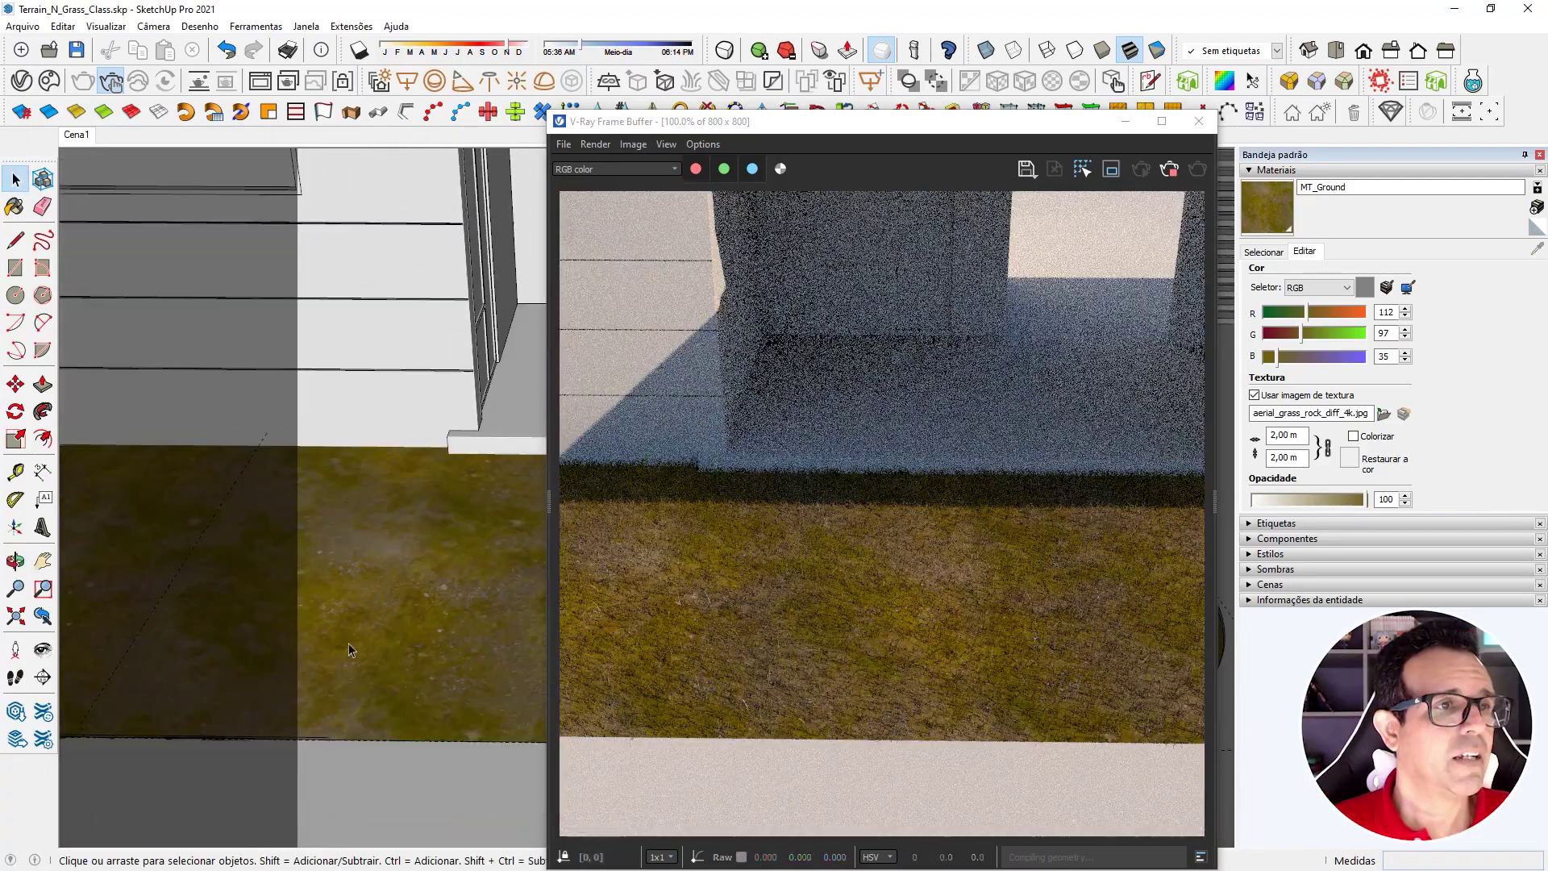
{"action": "left_click", "coordinate": [21, 81]}
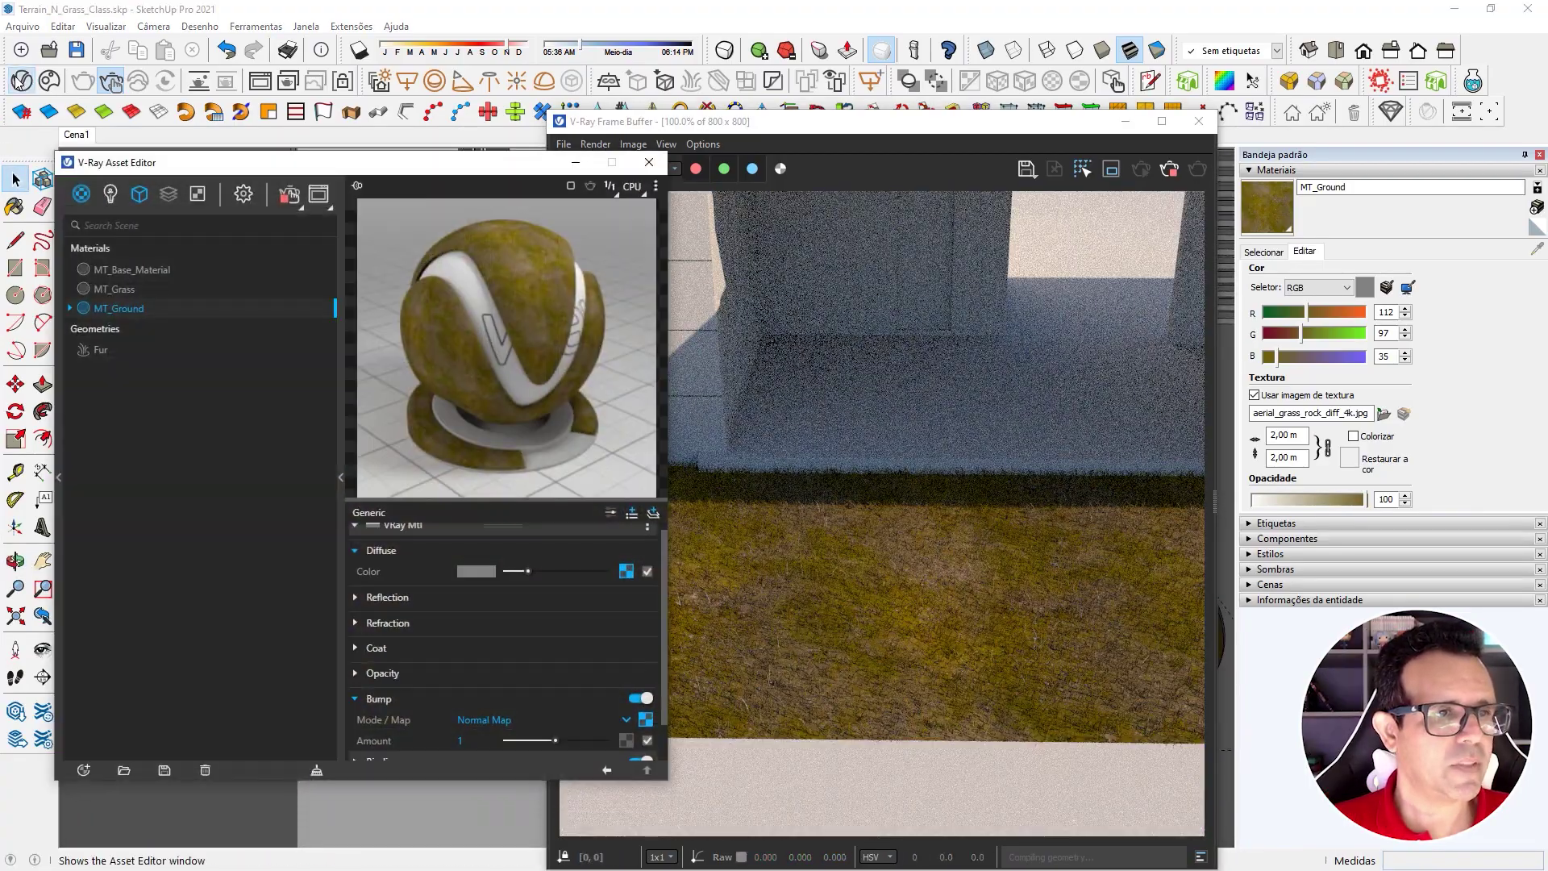
{"action": "left_click", "coordinate": [129, 290]}
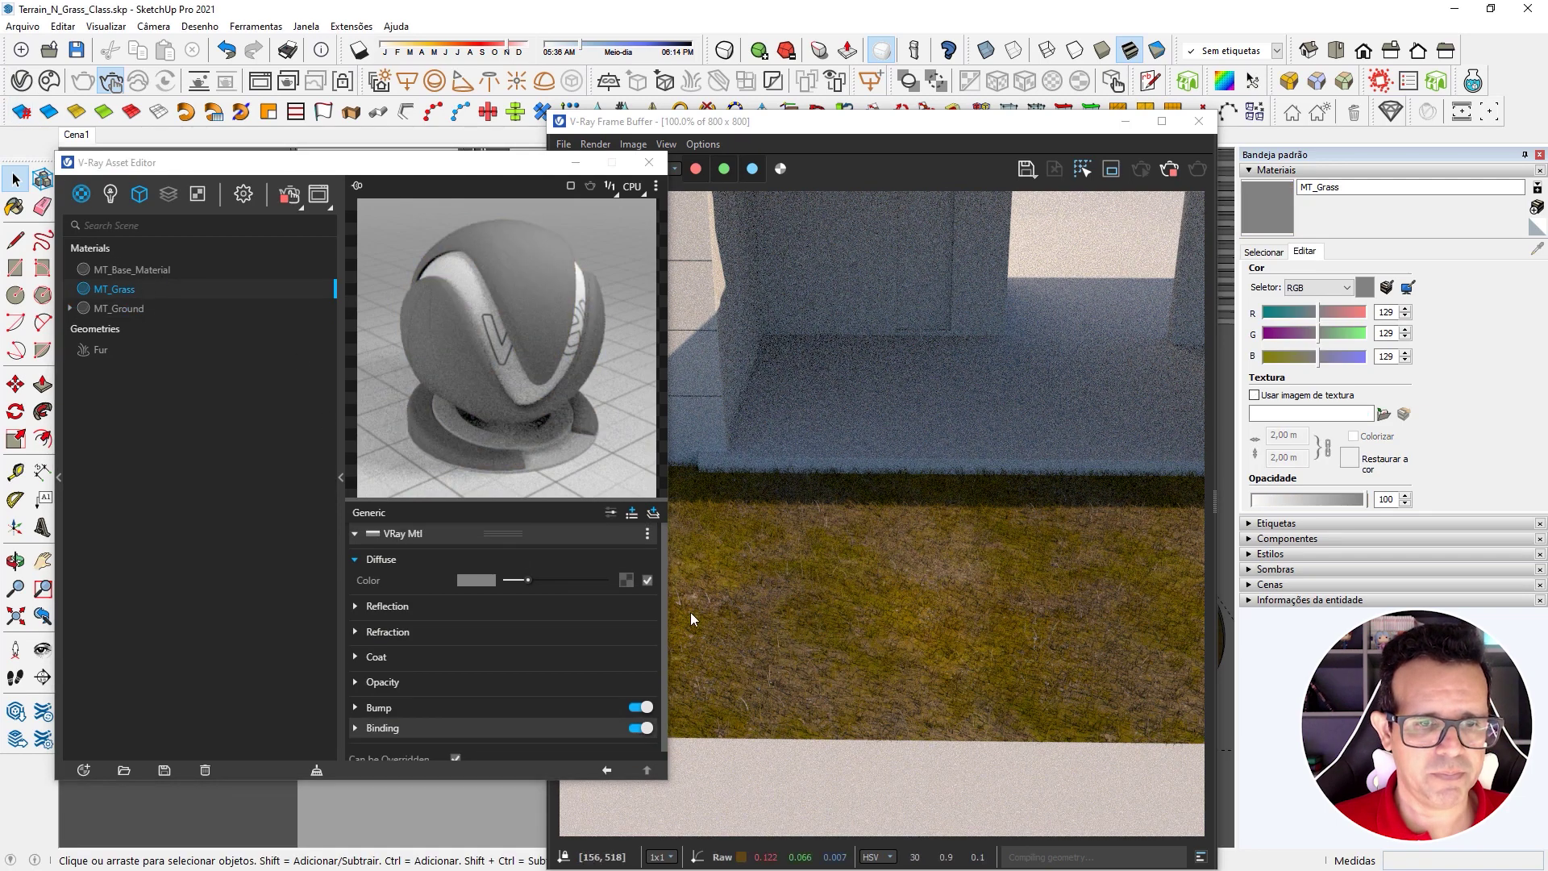
{"action": "left_click", "coordinate": [627, 580]}
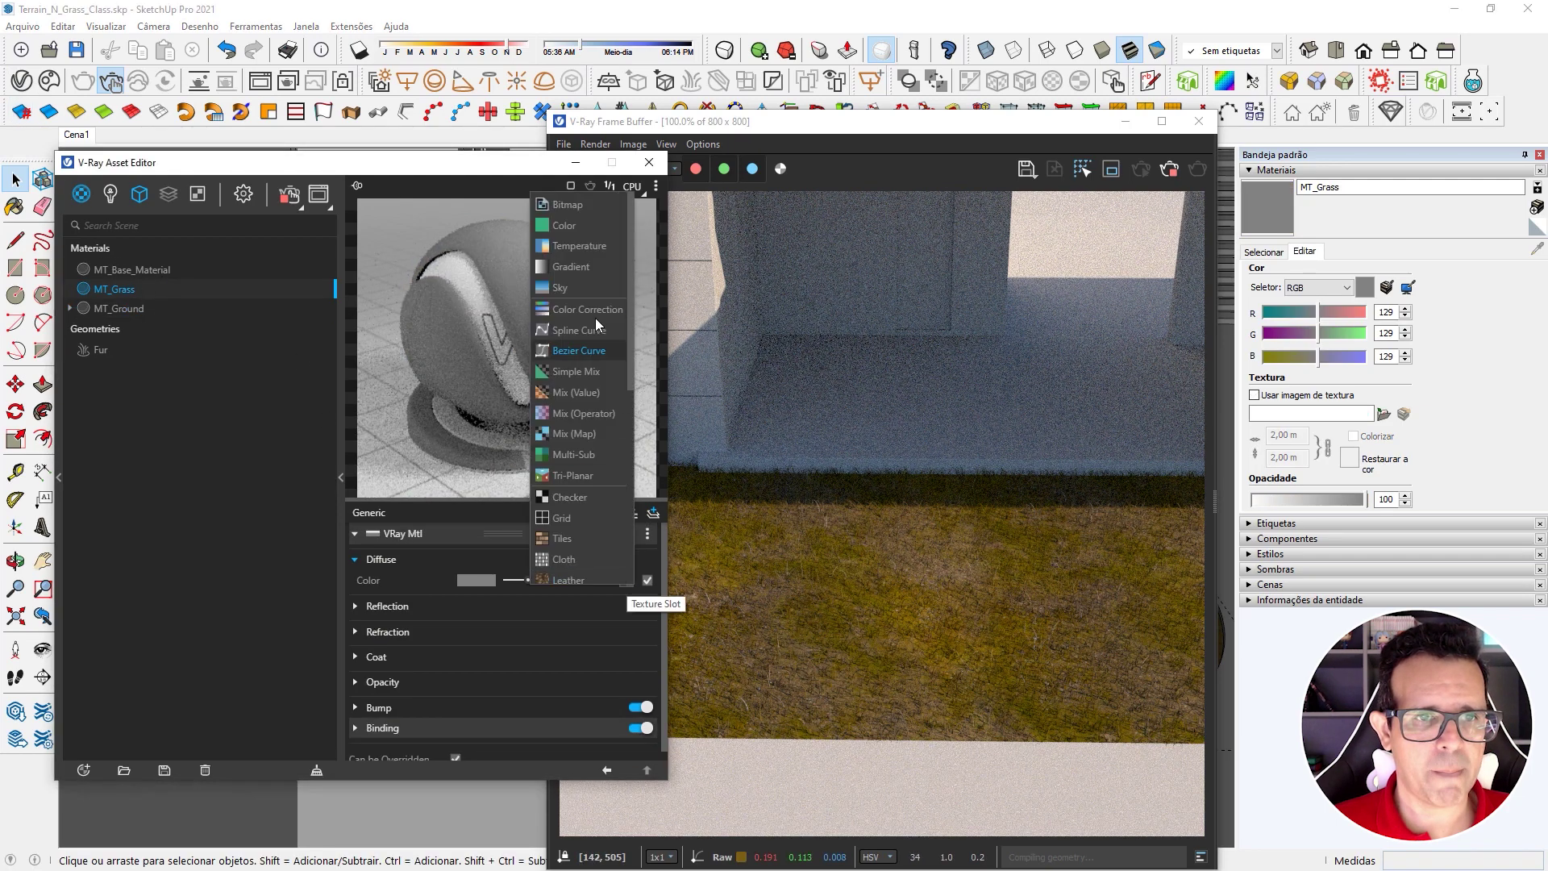
{"action": "left_click", "coordinate": [571, 205]}
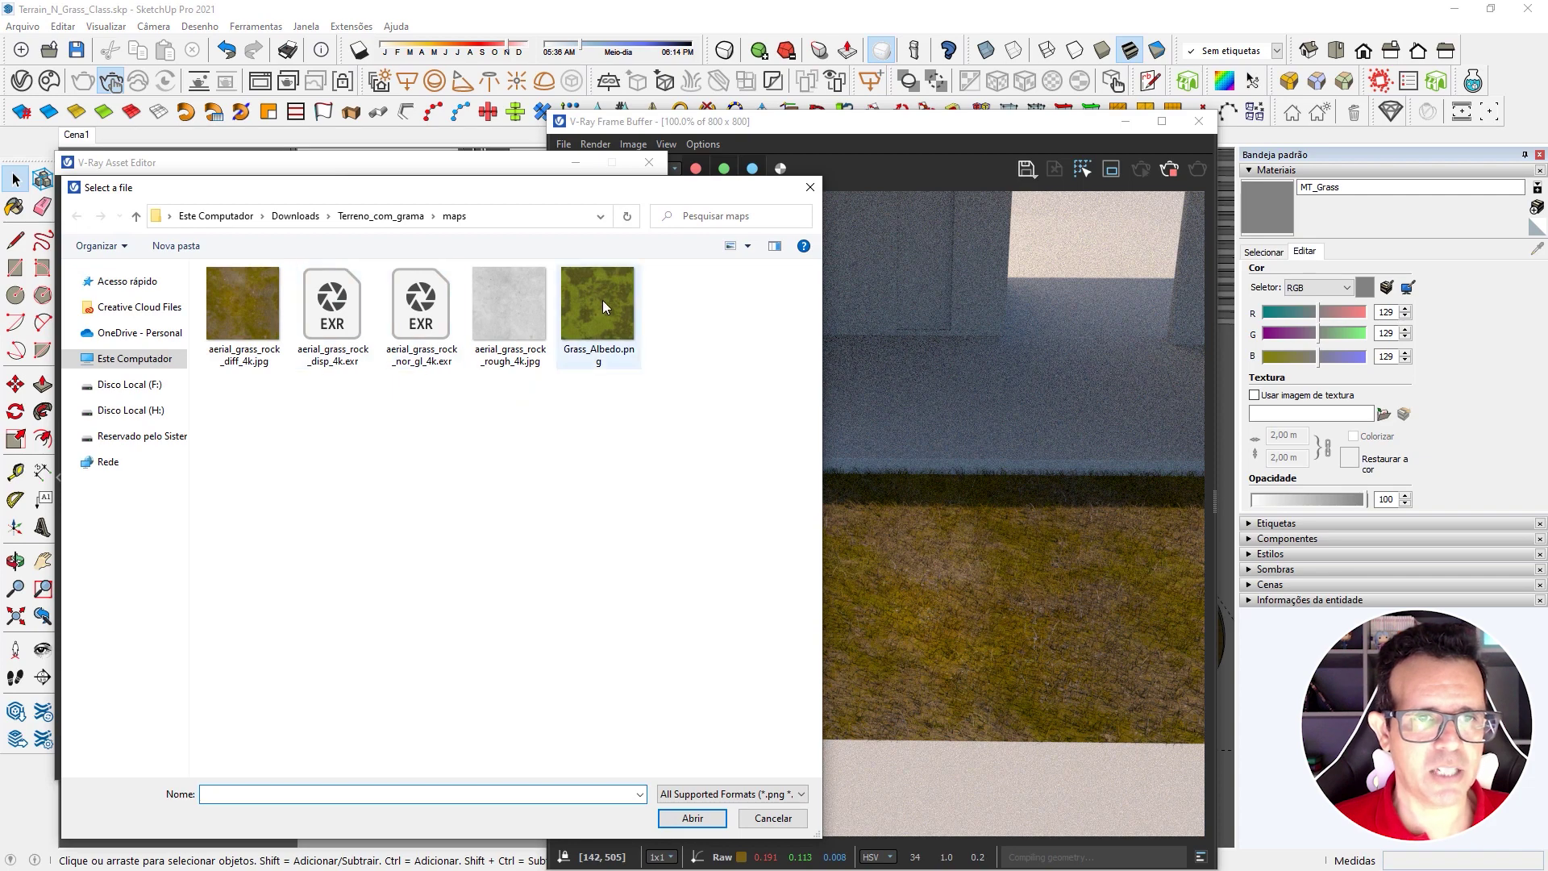
{"action": "left_click", "coordinate": [602, 300]}
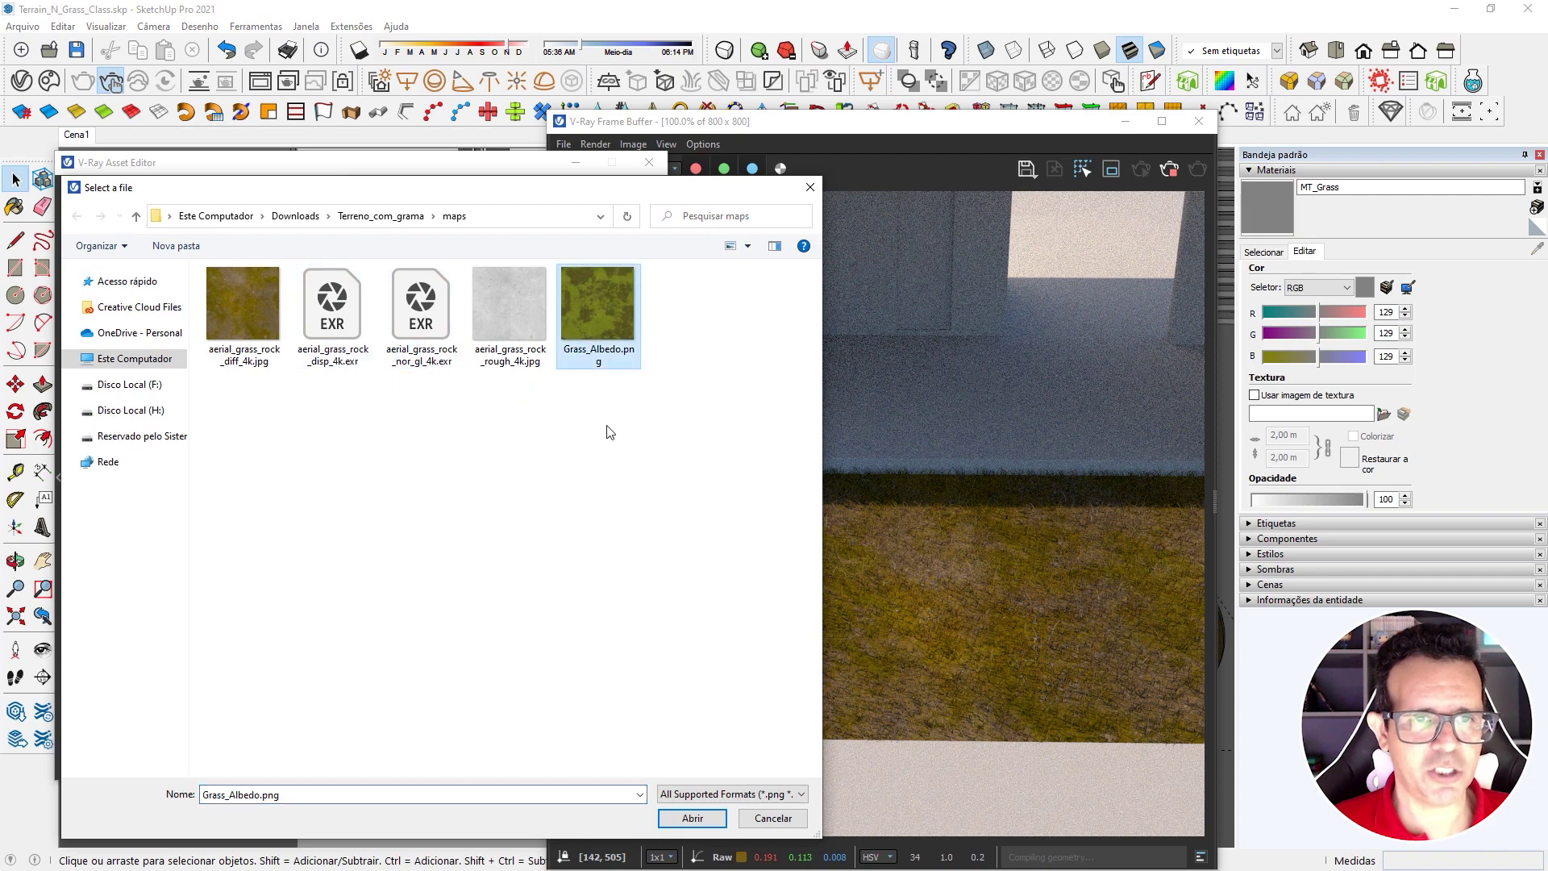
{"action": "left_click", "coordinate": [693, 818]}
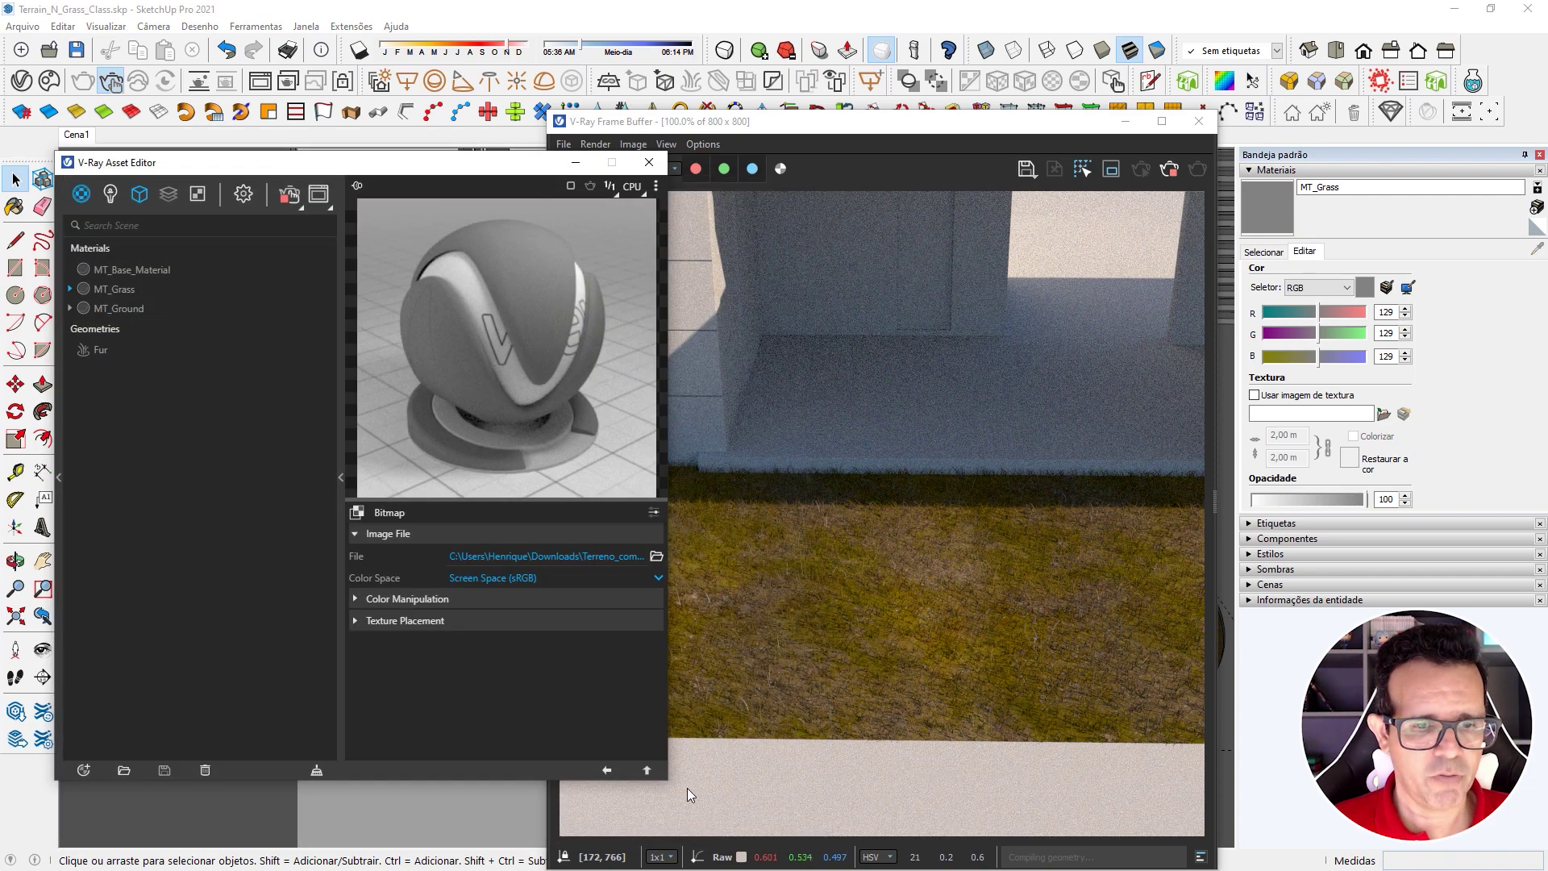
{"action": "left_click", "coordinate": [606, 771]}
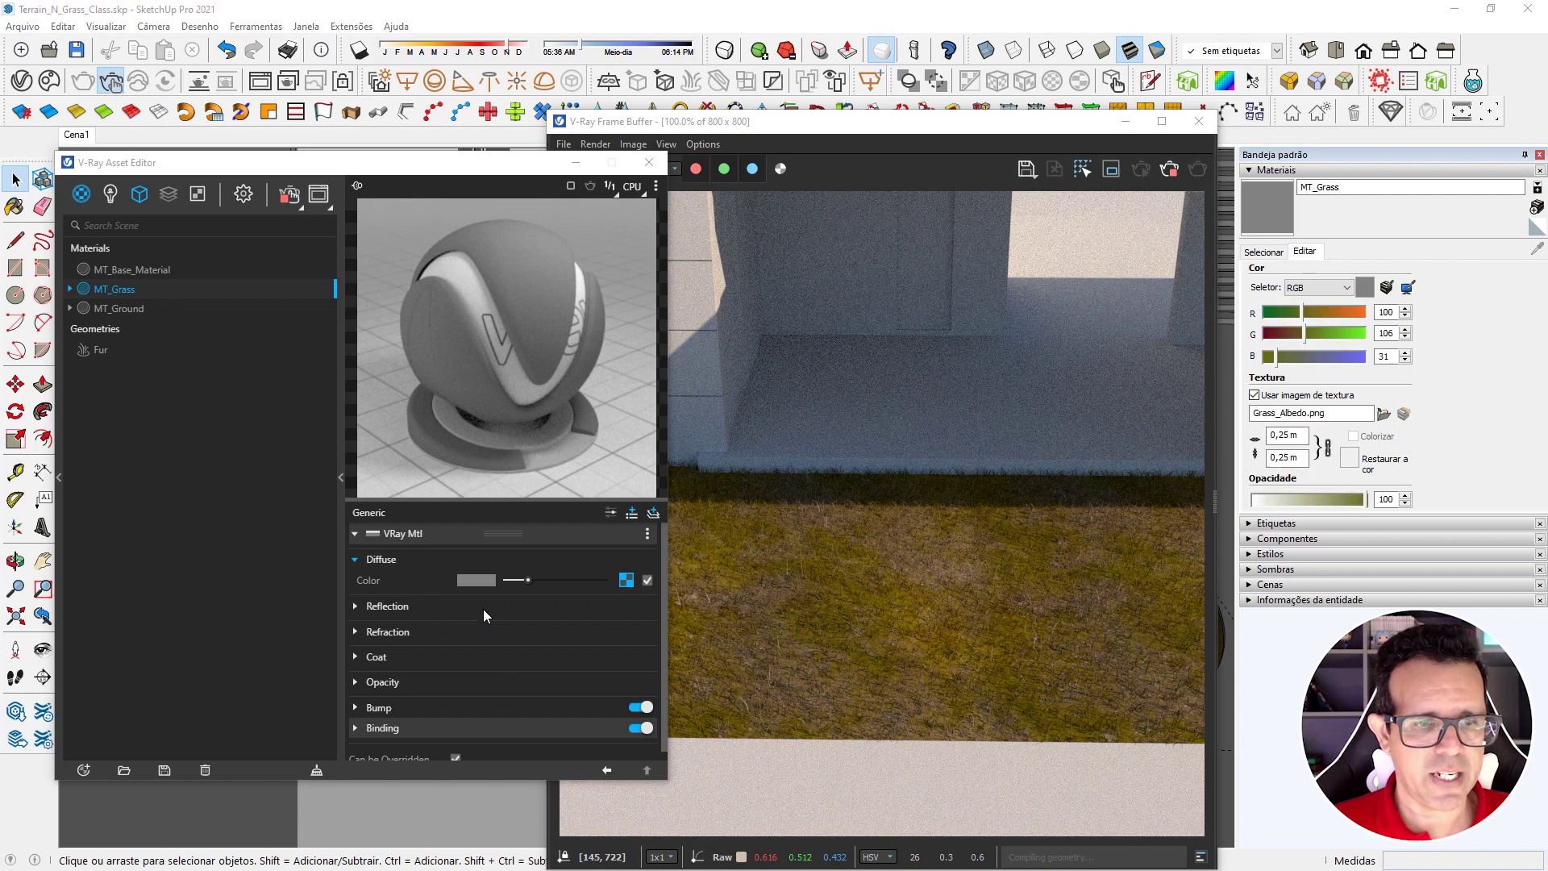
Set MT_Grass's reflection color to white and its reflection glossiness to 0,65
{"action": "left_click", "coordinate": [449, 610]}
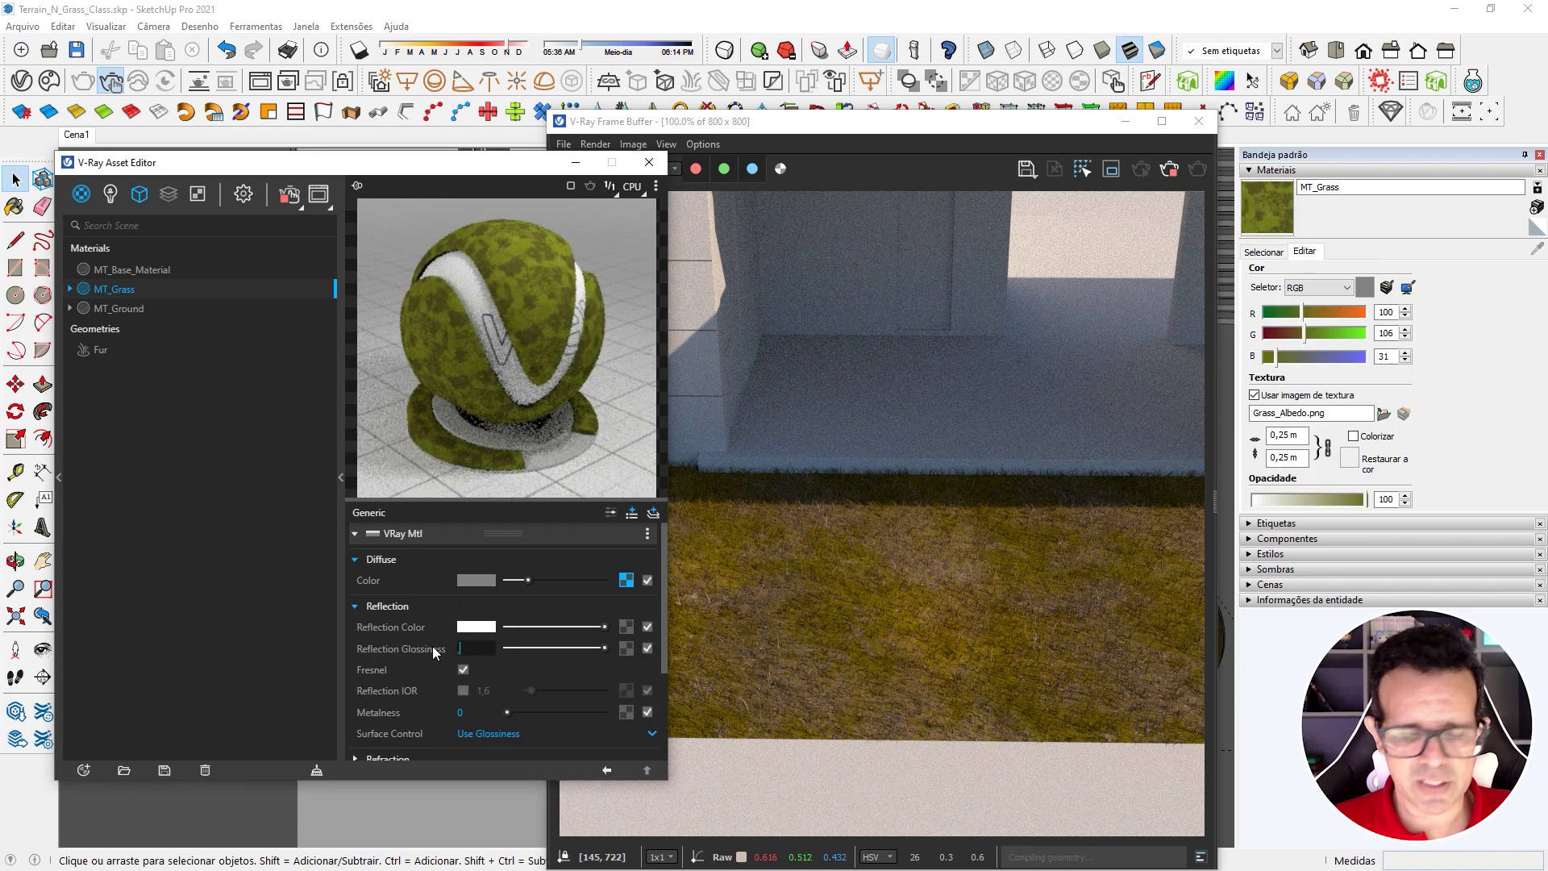
{"action": "type", "text": ",65"}
{"action": "key", "text": "Return"}
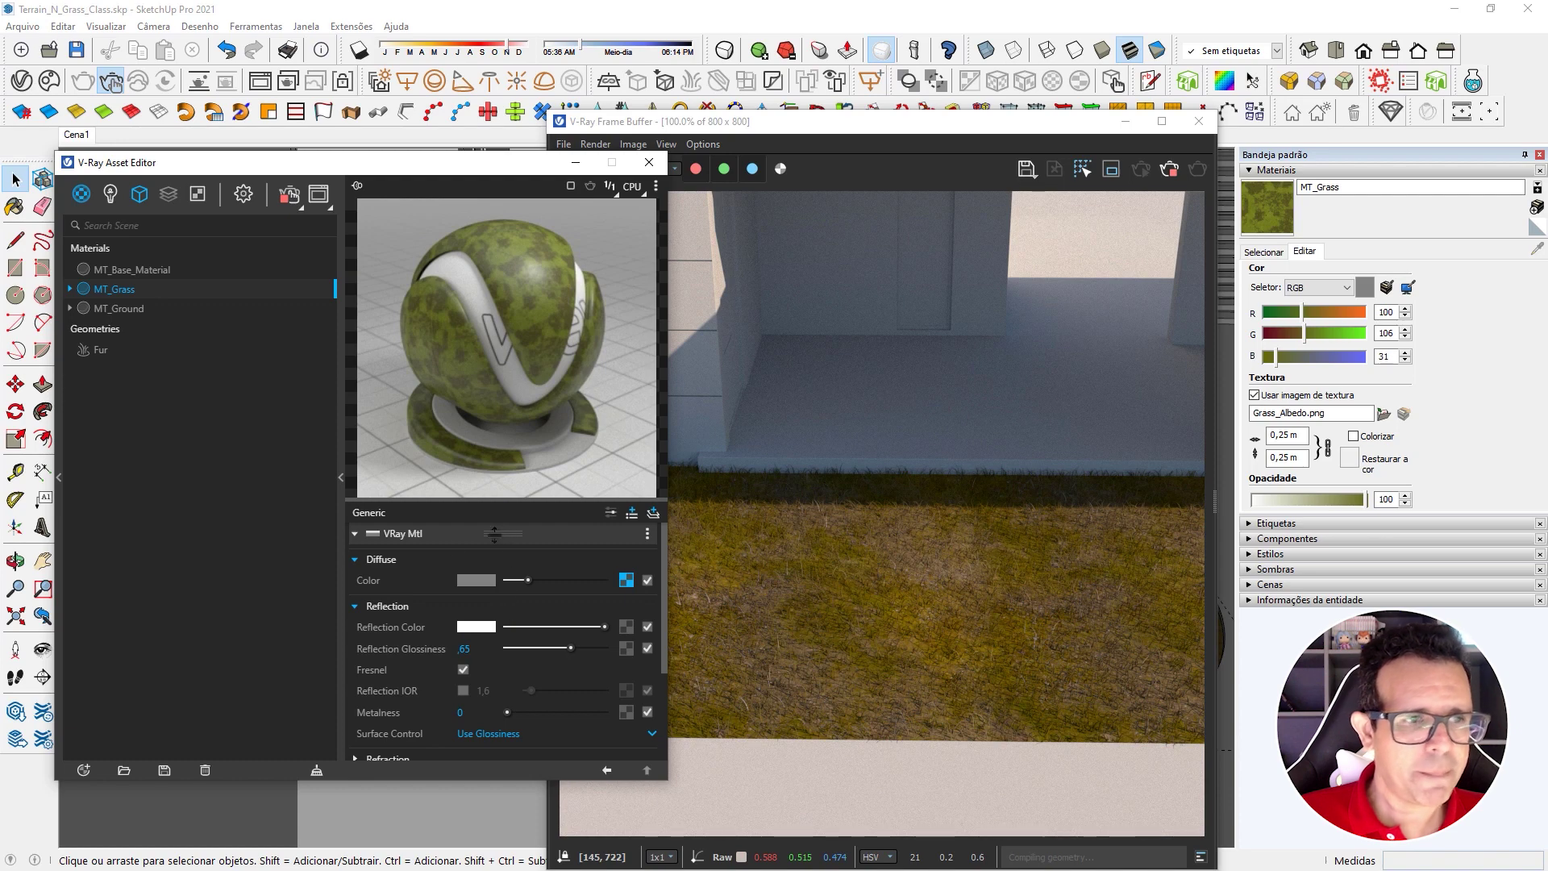
{"action": "left_click", "coordinate": [448, 536]}
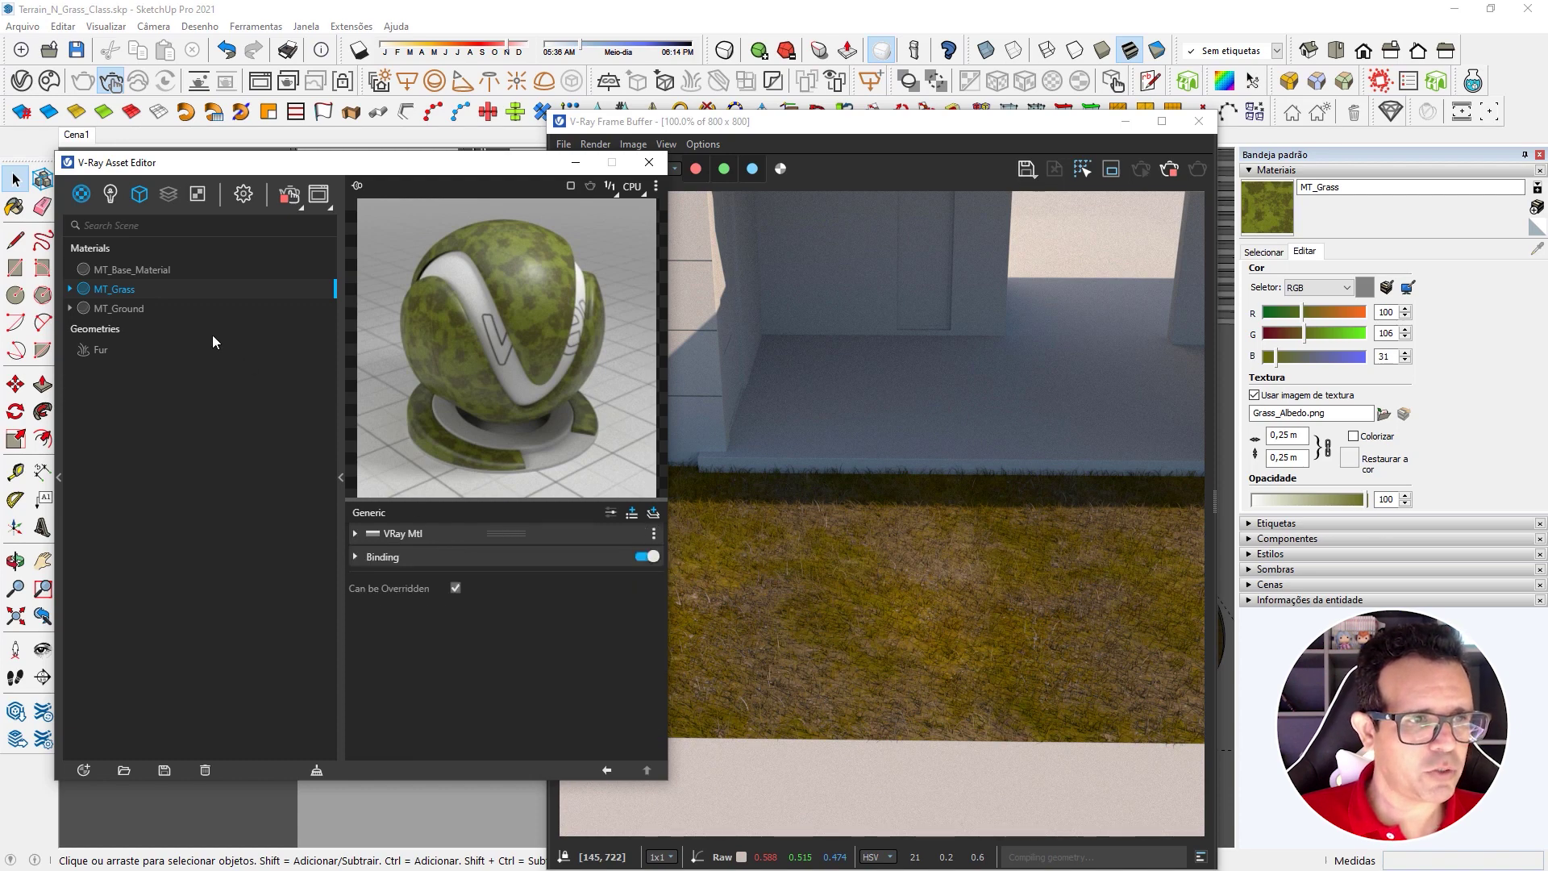
Enable the material option of the Fur geometry and assign MT_Grass to it
{"action": "left_click", "coordinate": [108, 353]}
{"action": "scroll", "coordinate": [587, 658], "scroll_direction": "down", "scroll_amount": 2}
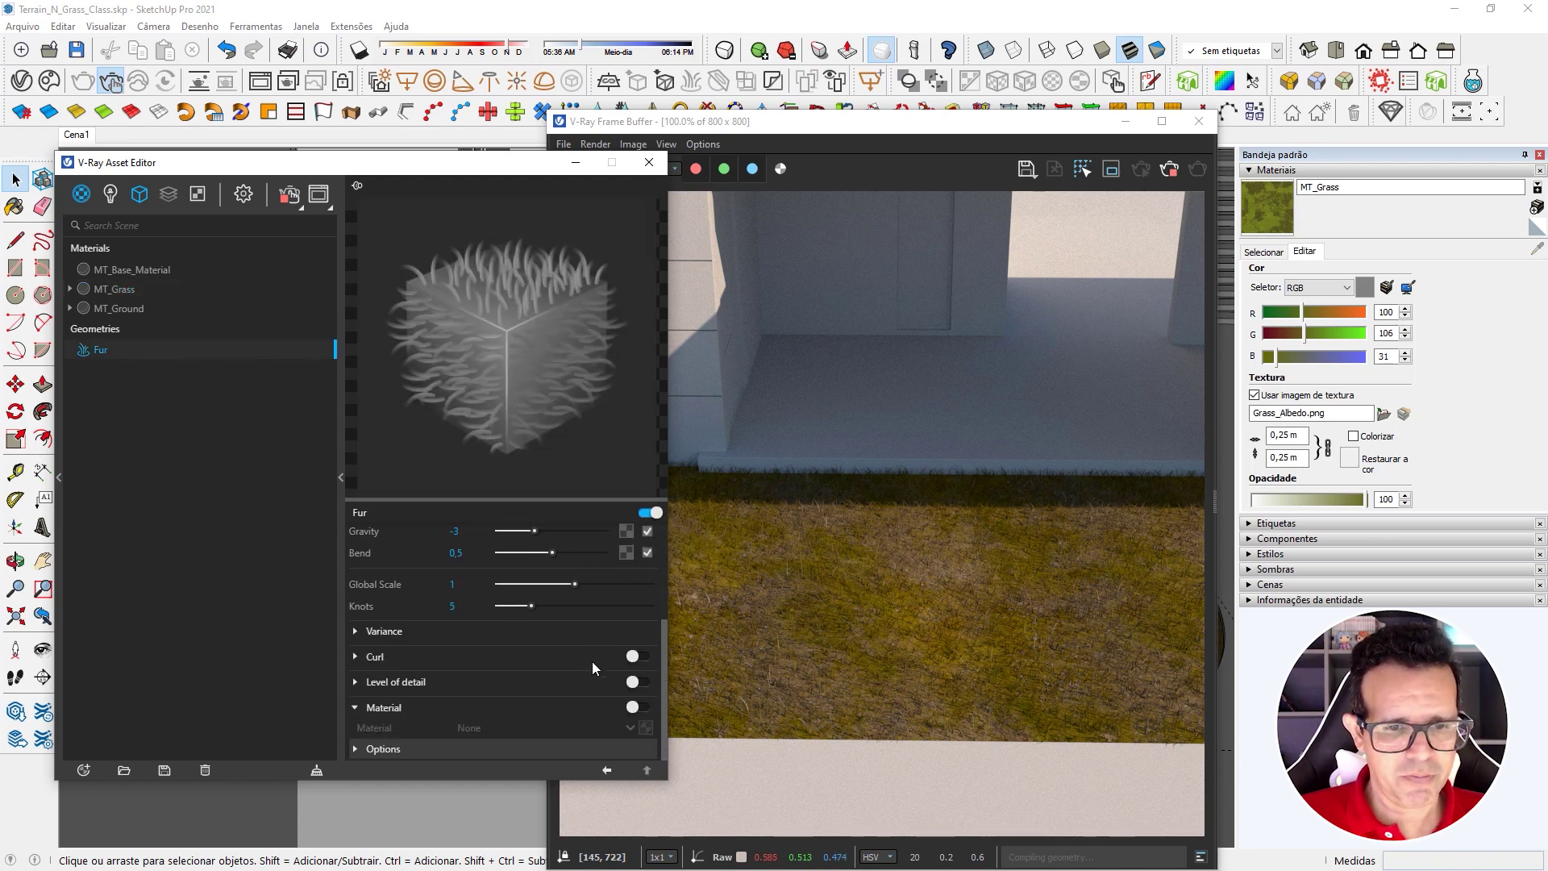
{"action": "left_click", "coordinate": [641, 707]}
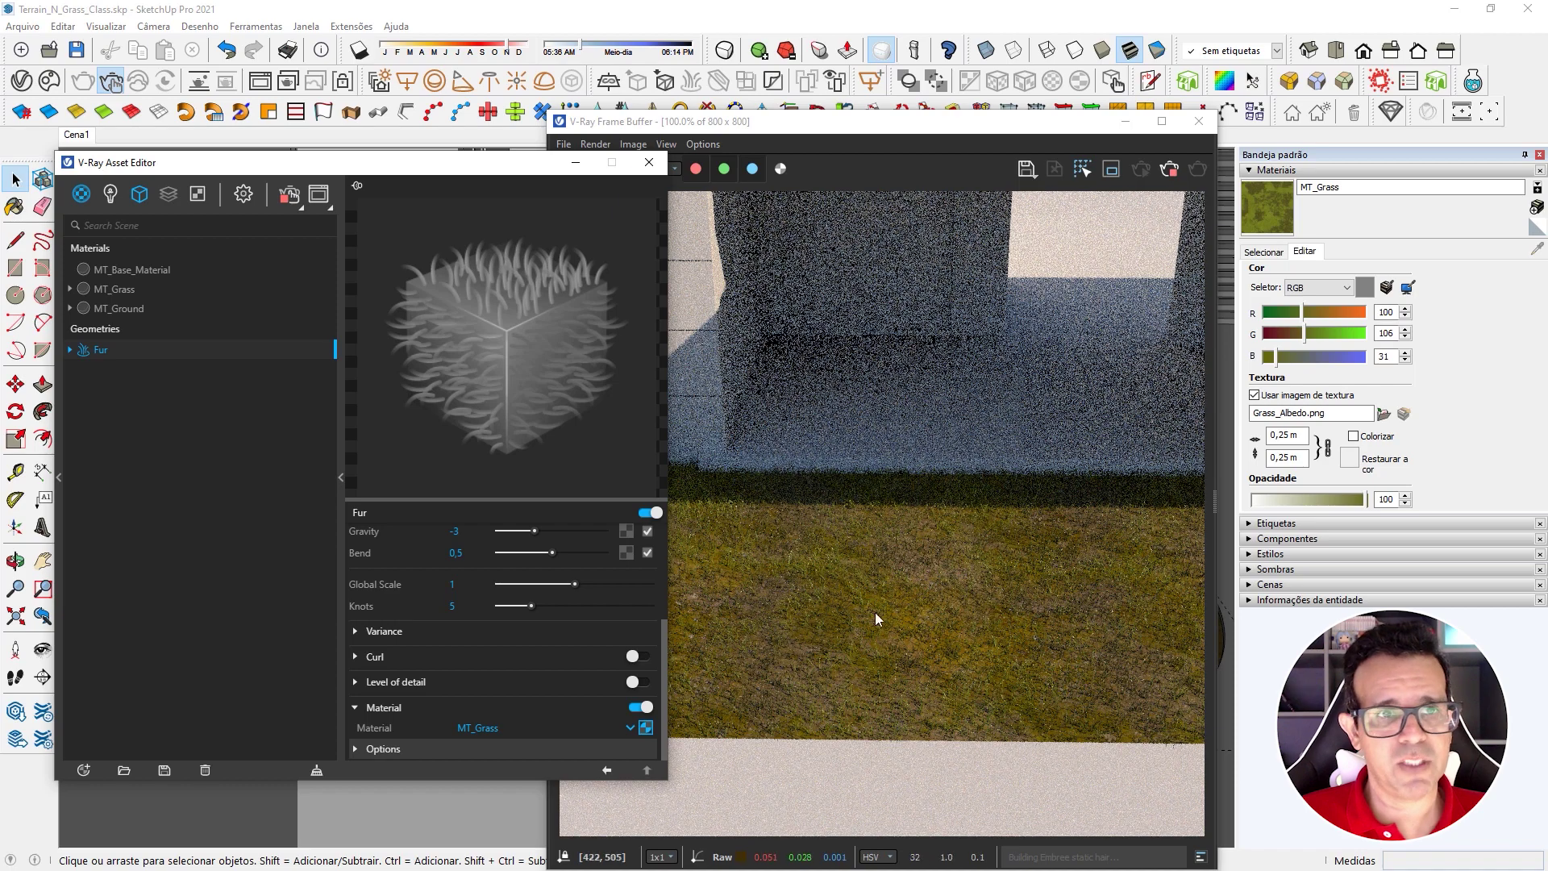
Set the Fur's Count (Area) to 10, keeping the Per Area distribution
{"action": "left_click_drag", "start_coordinate": [476, 175], "coordinate": [310, 171]}
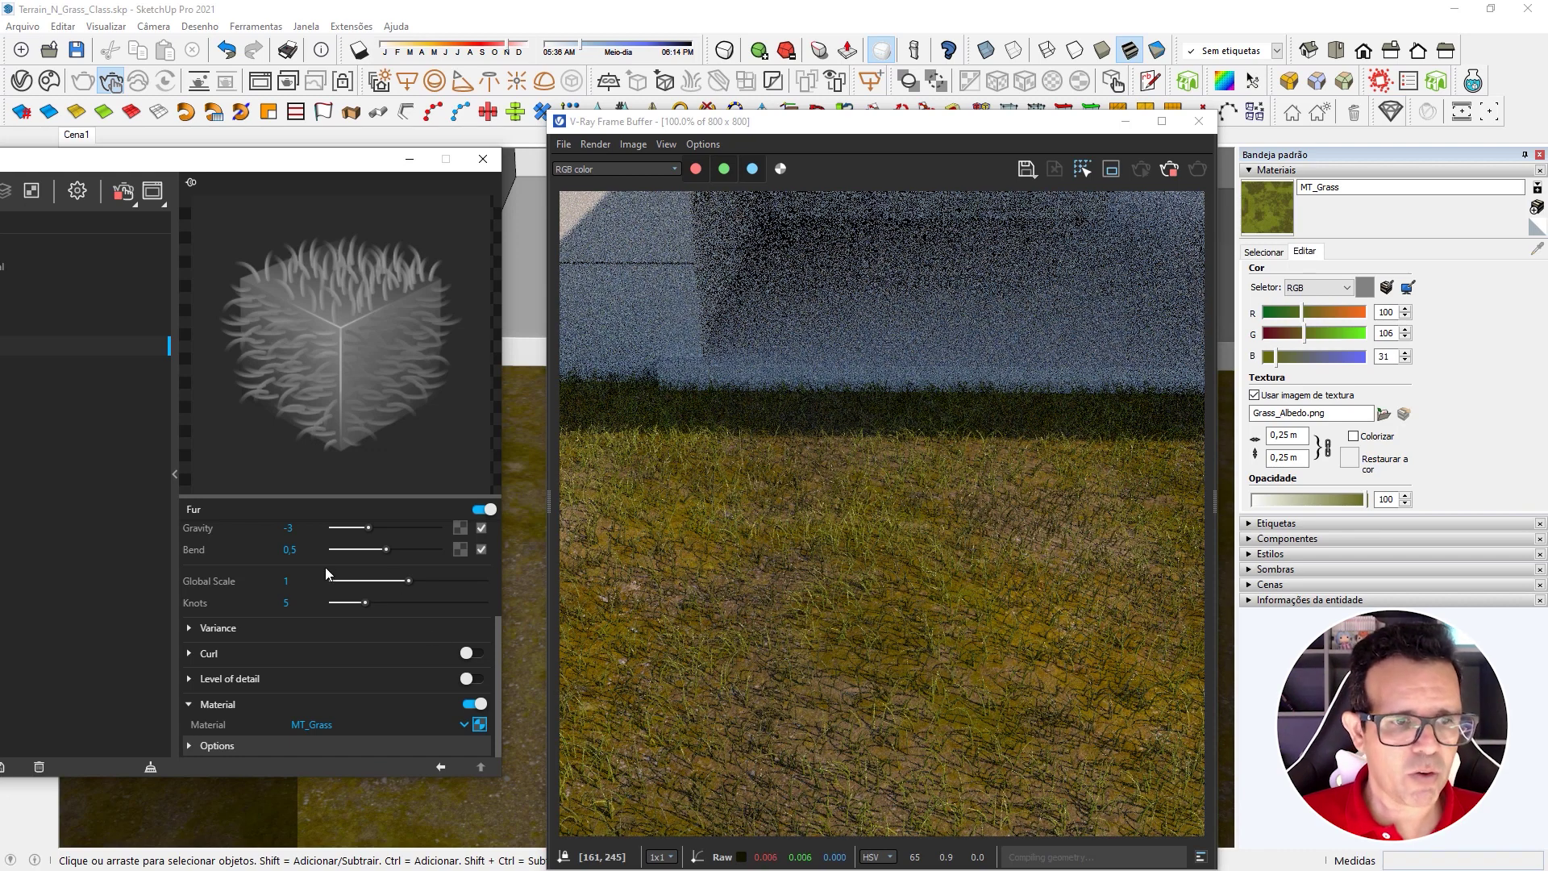
{"action": "scroll", "coordinate": [325, 567], "scroll_direction": "up", "scroll_amount": 4}
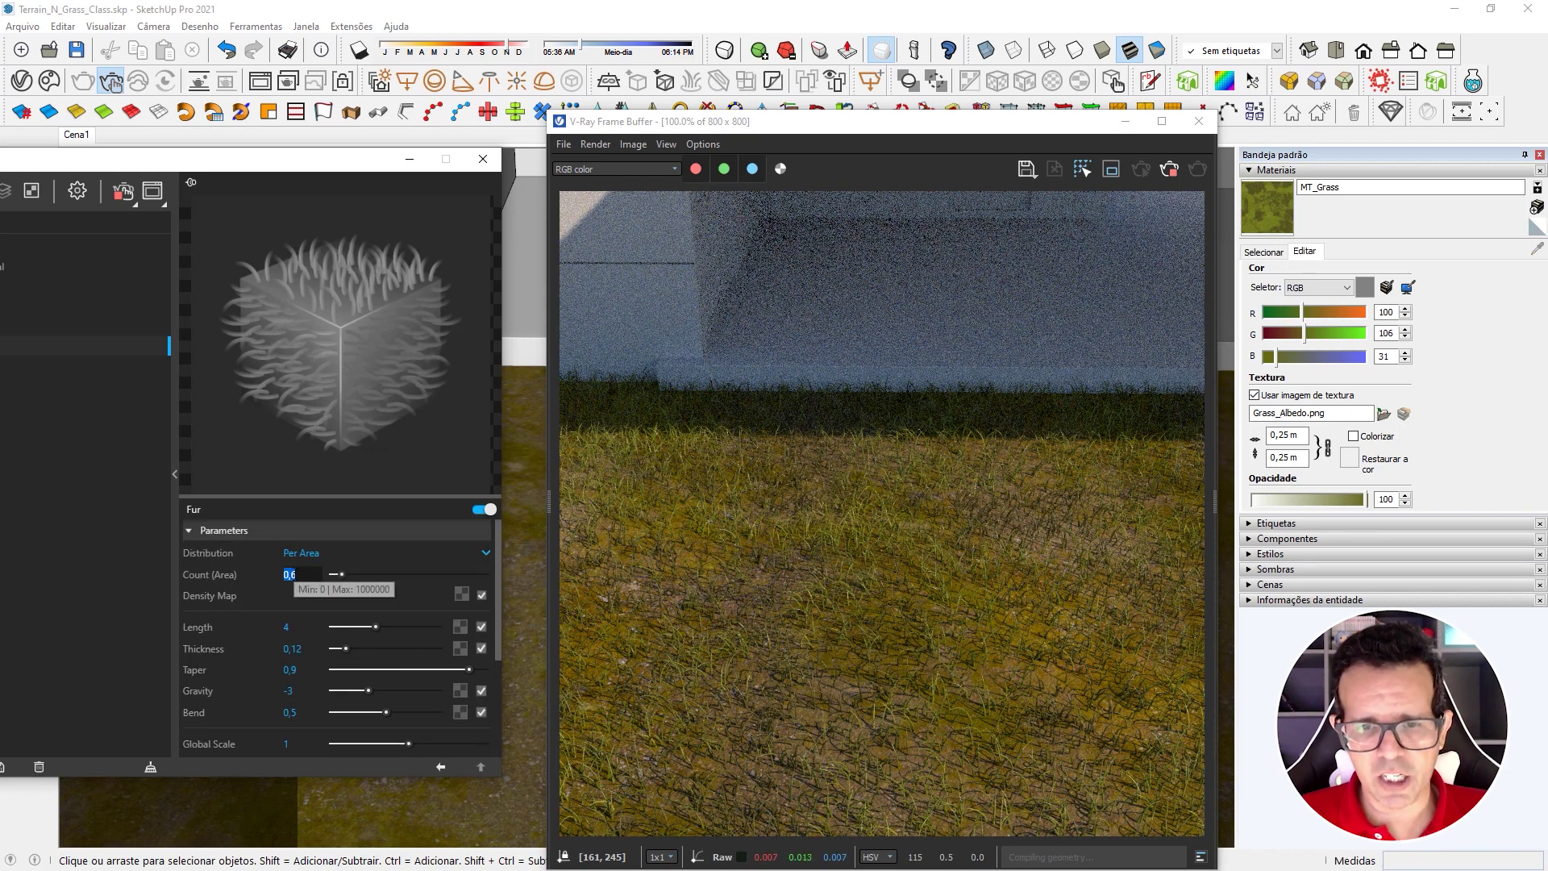
{"action": "type", "text": "10"}
{"action": "key", "text": "Return"}
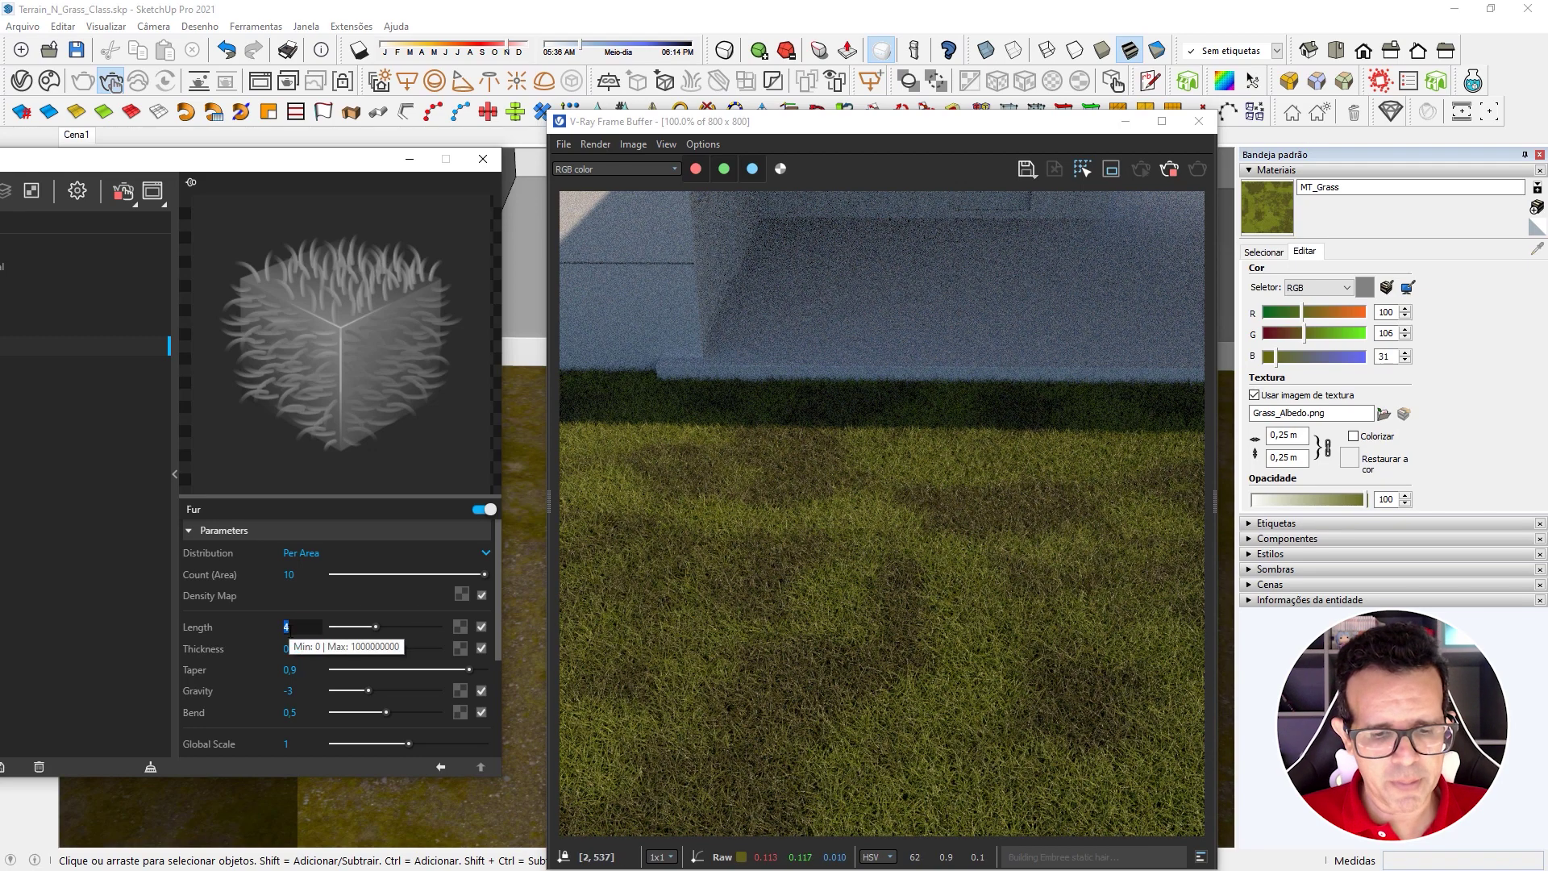
Set the Fur's length to 3 and its thickness to 0,1
{"action": "key", "text": "BackSpace"}
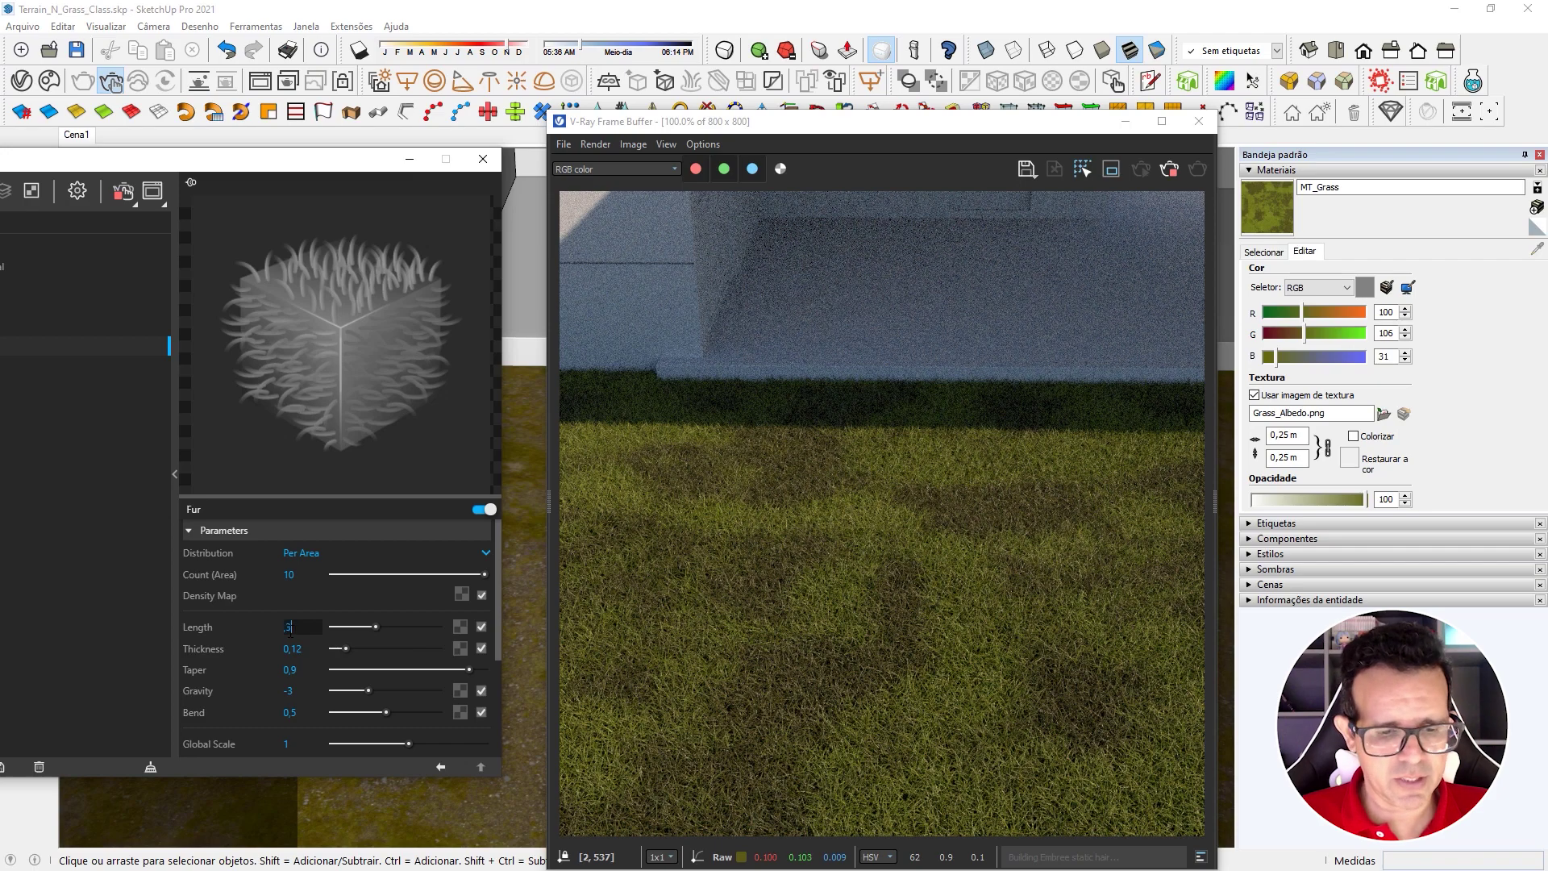
{"action": "type", "text": "3"}
{"action": "key", "text": "Return"}
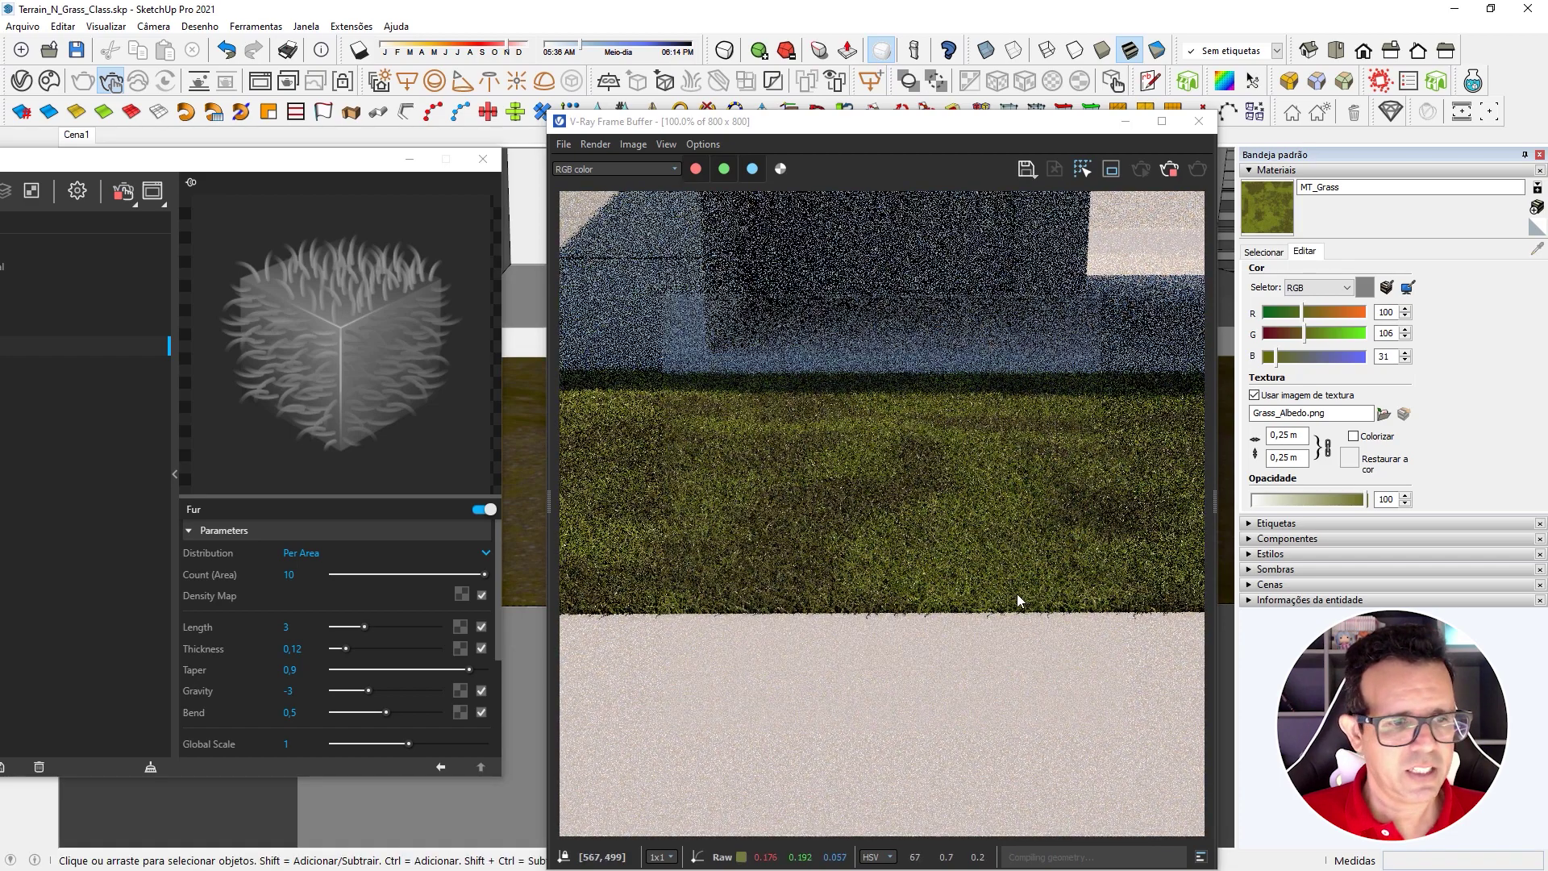
{"action": "double_click", "coordinate": [296, 649]}
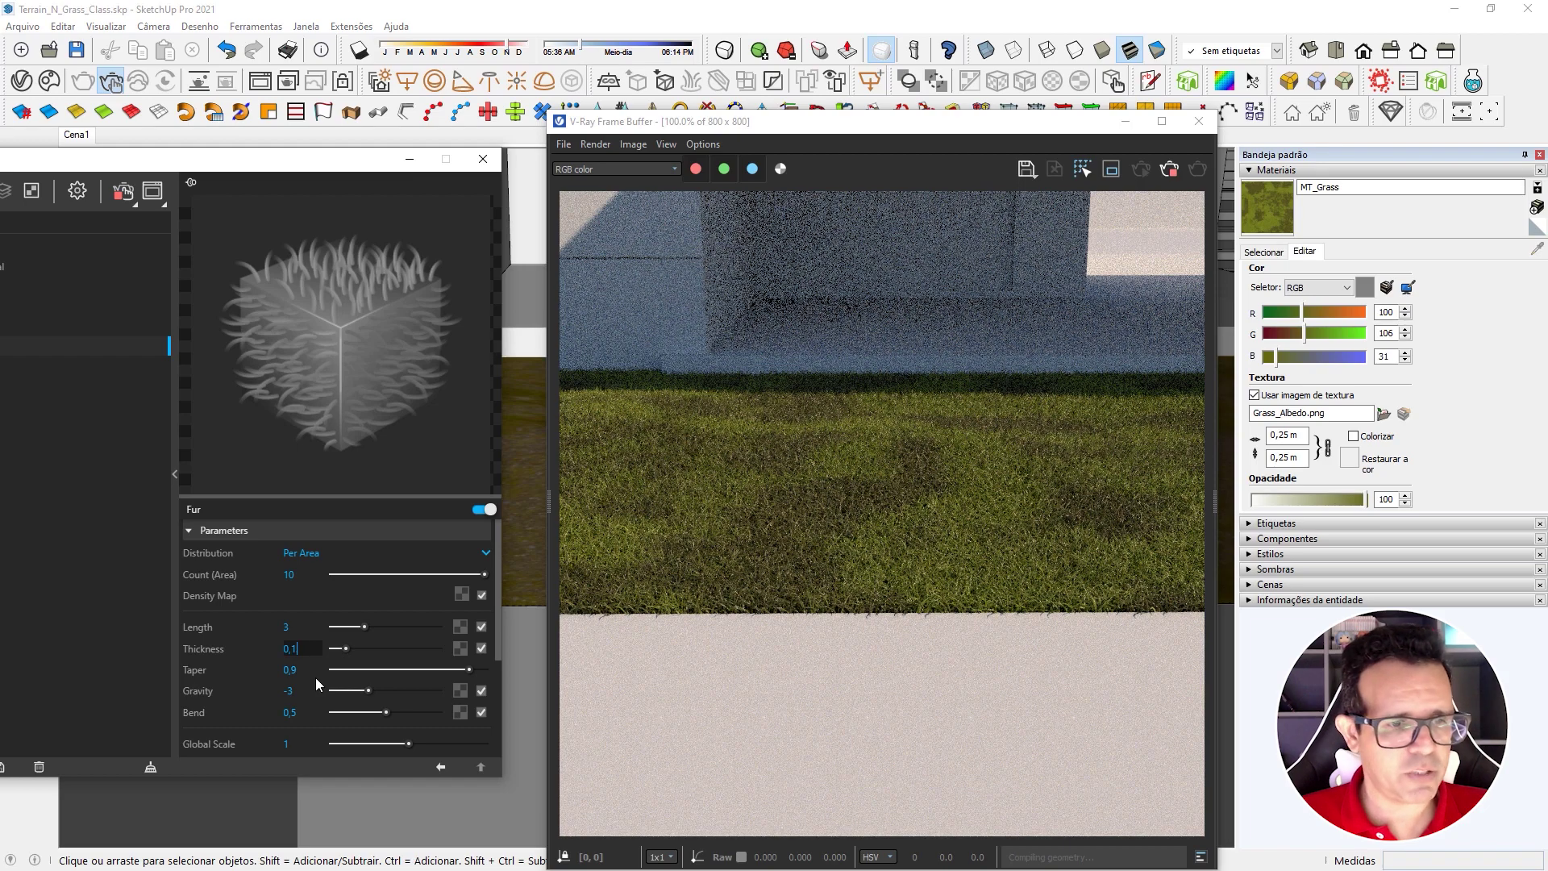
{"action": "key", "text": "Tab"}
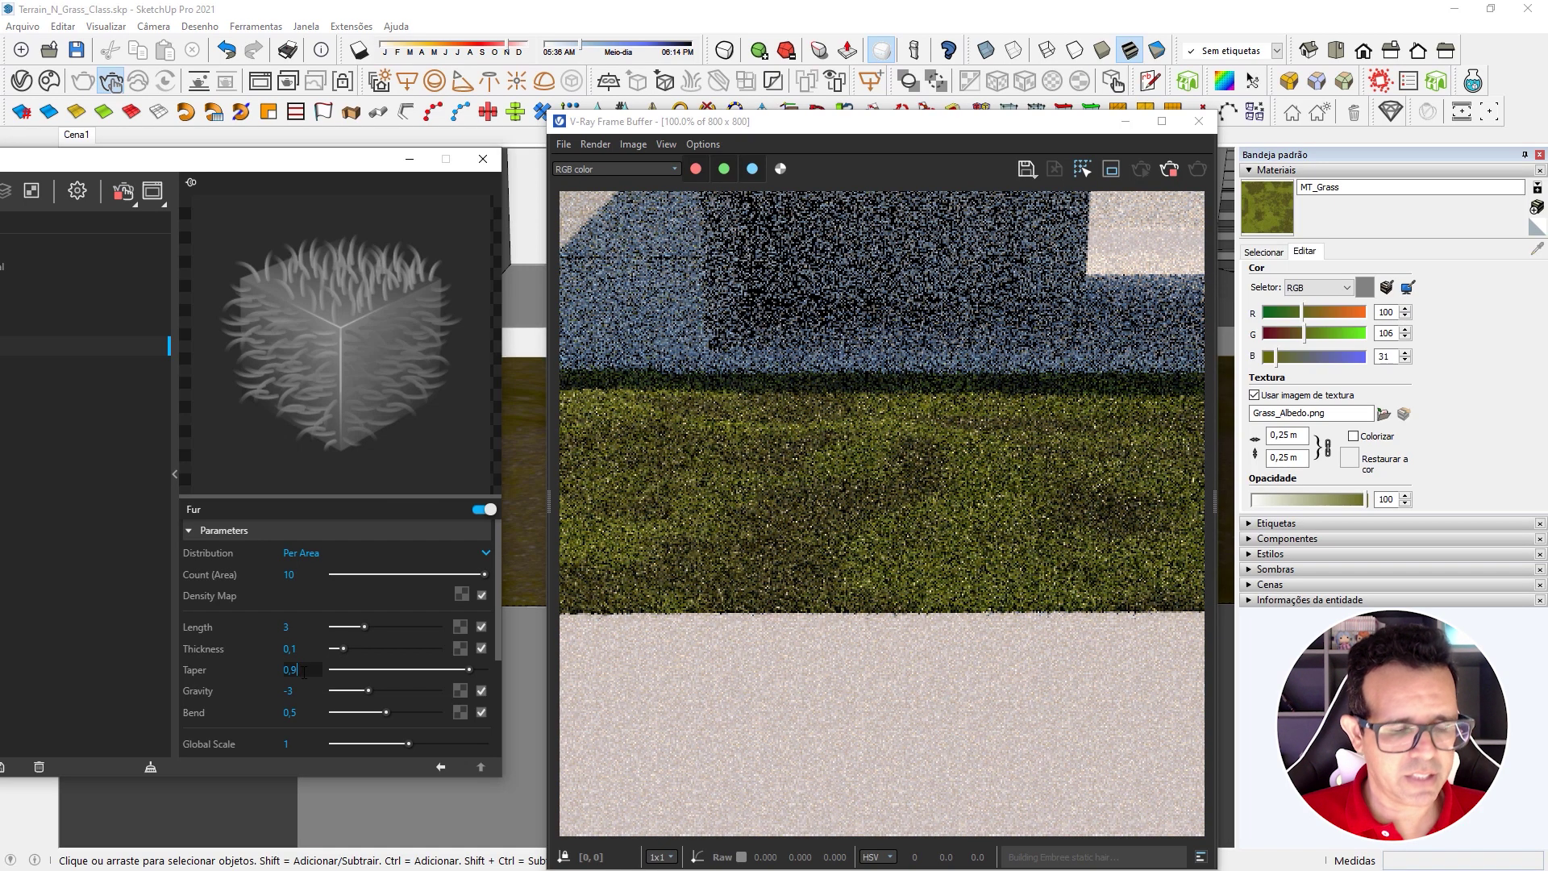
Set the Fur's taper to 1 and its direction and gravity variance to 0,2
{"action": "type", "text": "1"}
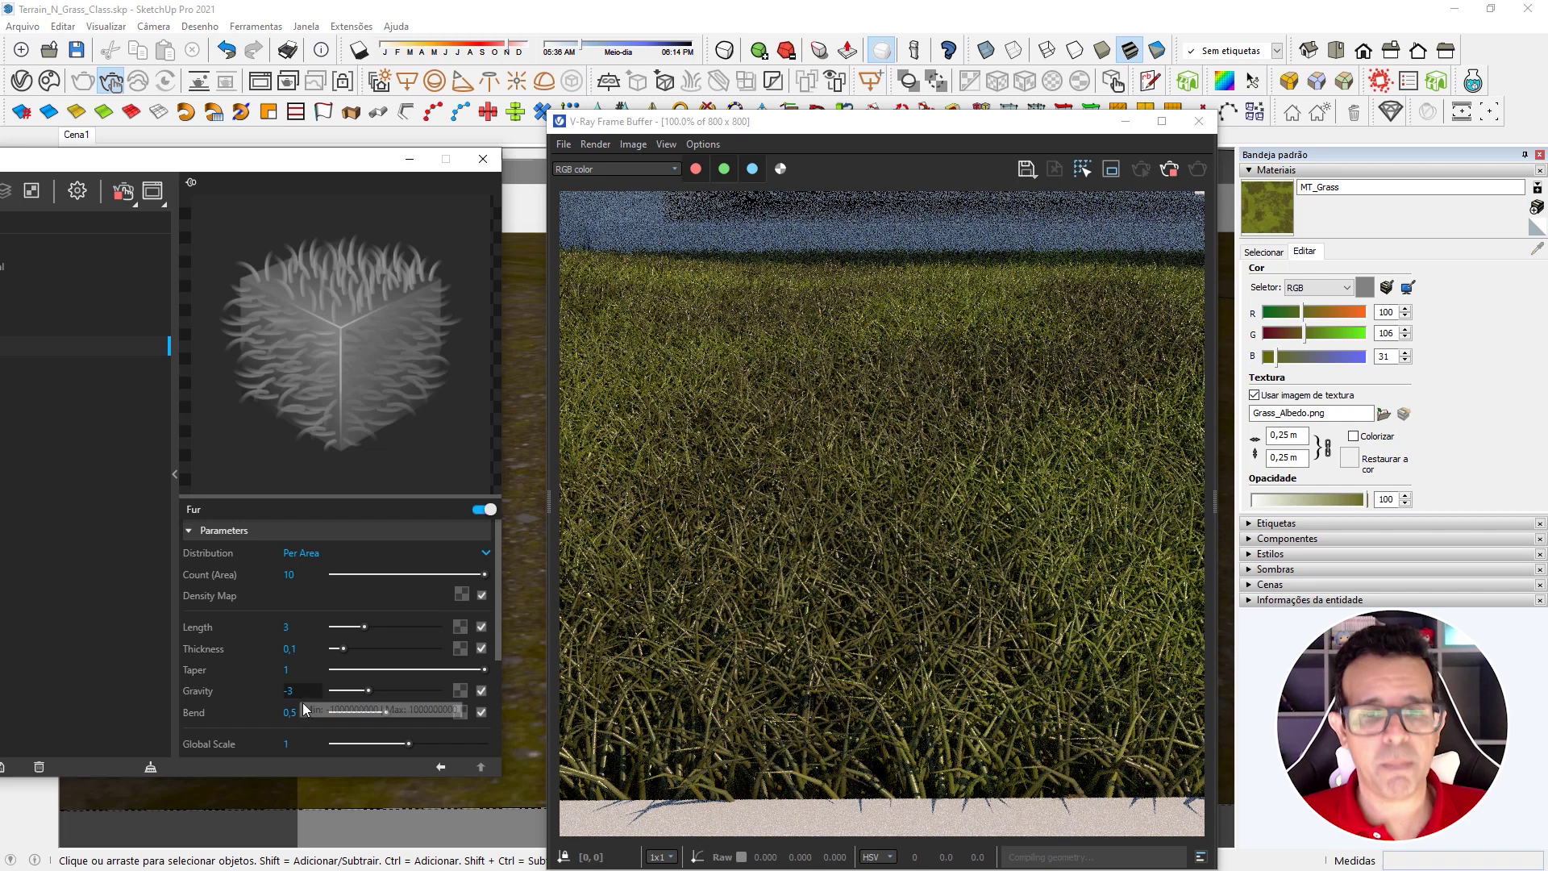
{"action": "scroll", "coordinate": [321, 707], "scroll_direction": "down", "scroll_amount": 3}
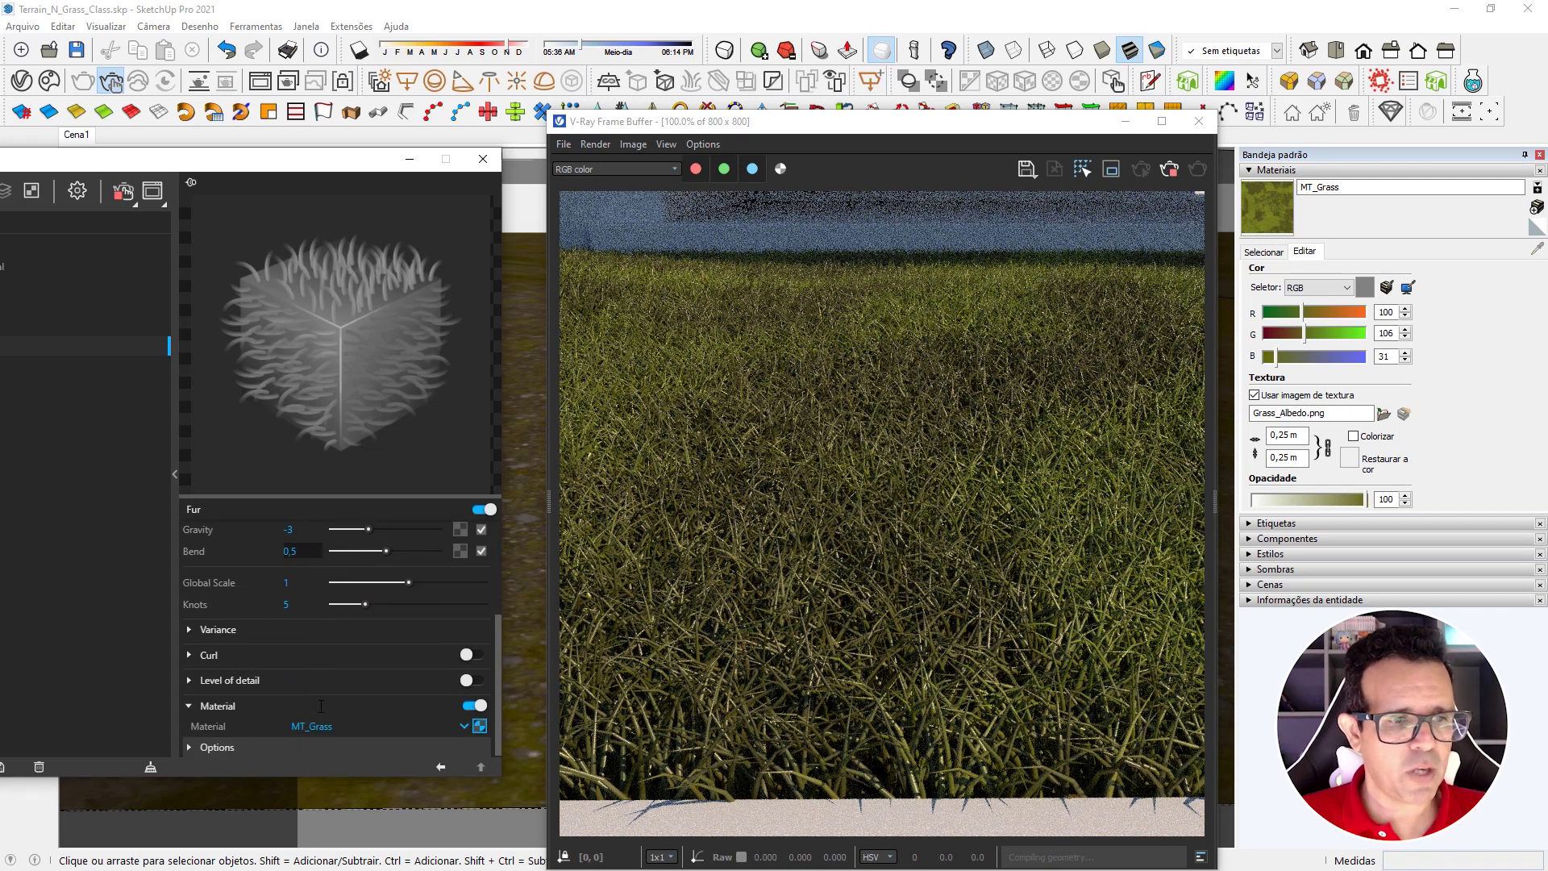
{"action": "left_click", "coordinate": [267, 634]}
{"action": "scroll", "coordinate": [339, 618], "scroll_direction": "down", "scroll_amount": 2}
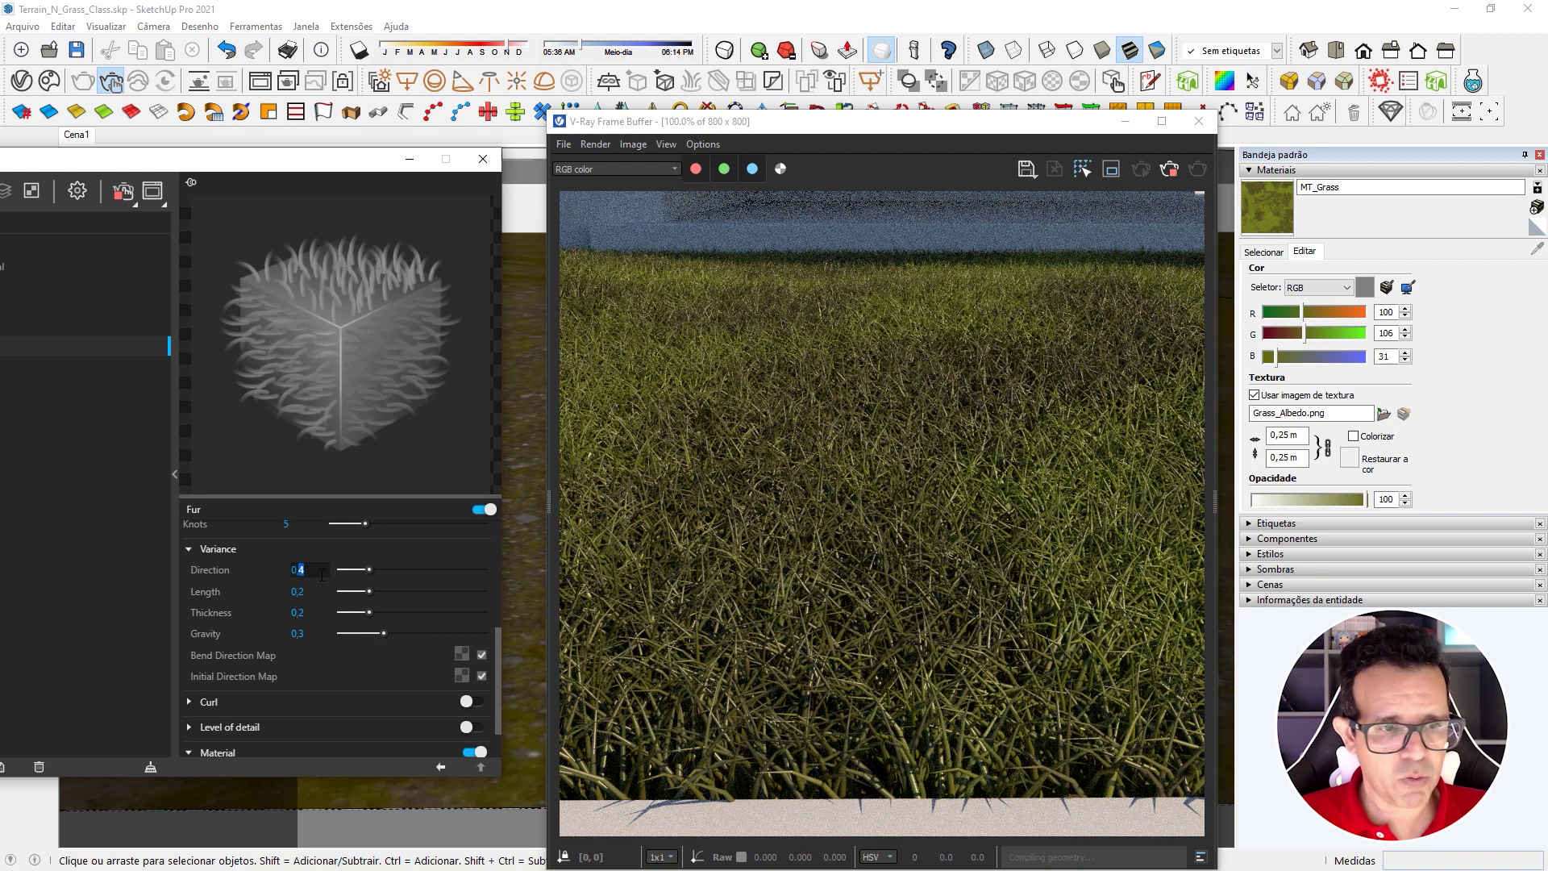
{"action": "type", "text": "2"}
{"action": "key", "text": "Return"}
{"action": "double_click", "coordinate": [300, 634]}
{"action": "type", "text": "2"}
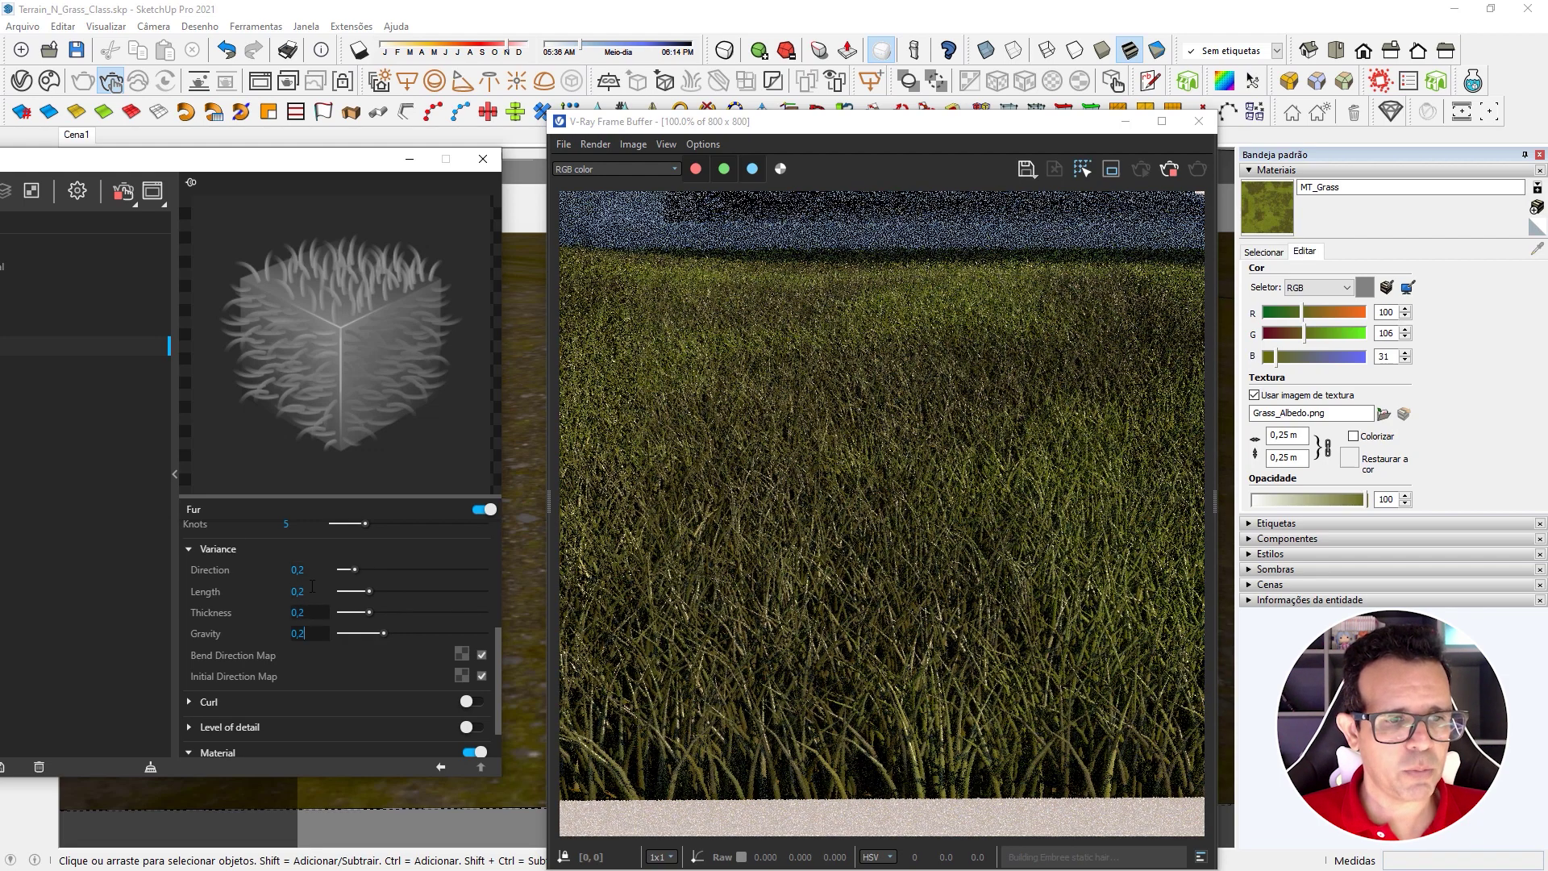
{"action": "key", "text": "Return"}
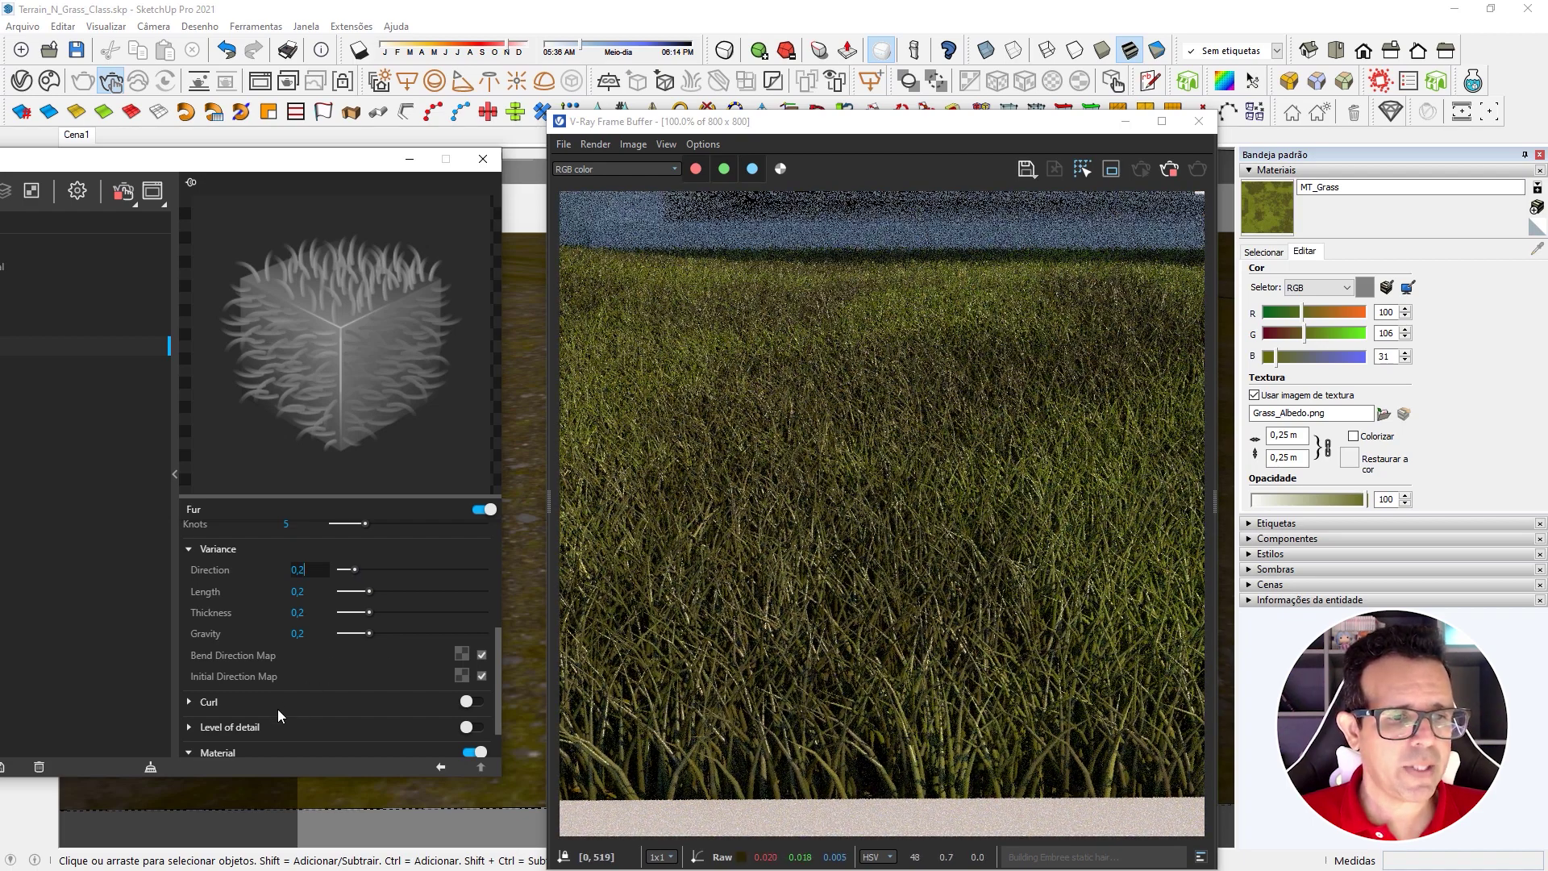
Set the Fur's number of knots to 8
{"action": "scroll", "coordinate": [298, 710], "scroll_direction": "up", "scroll_amount": 2}
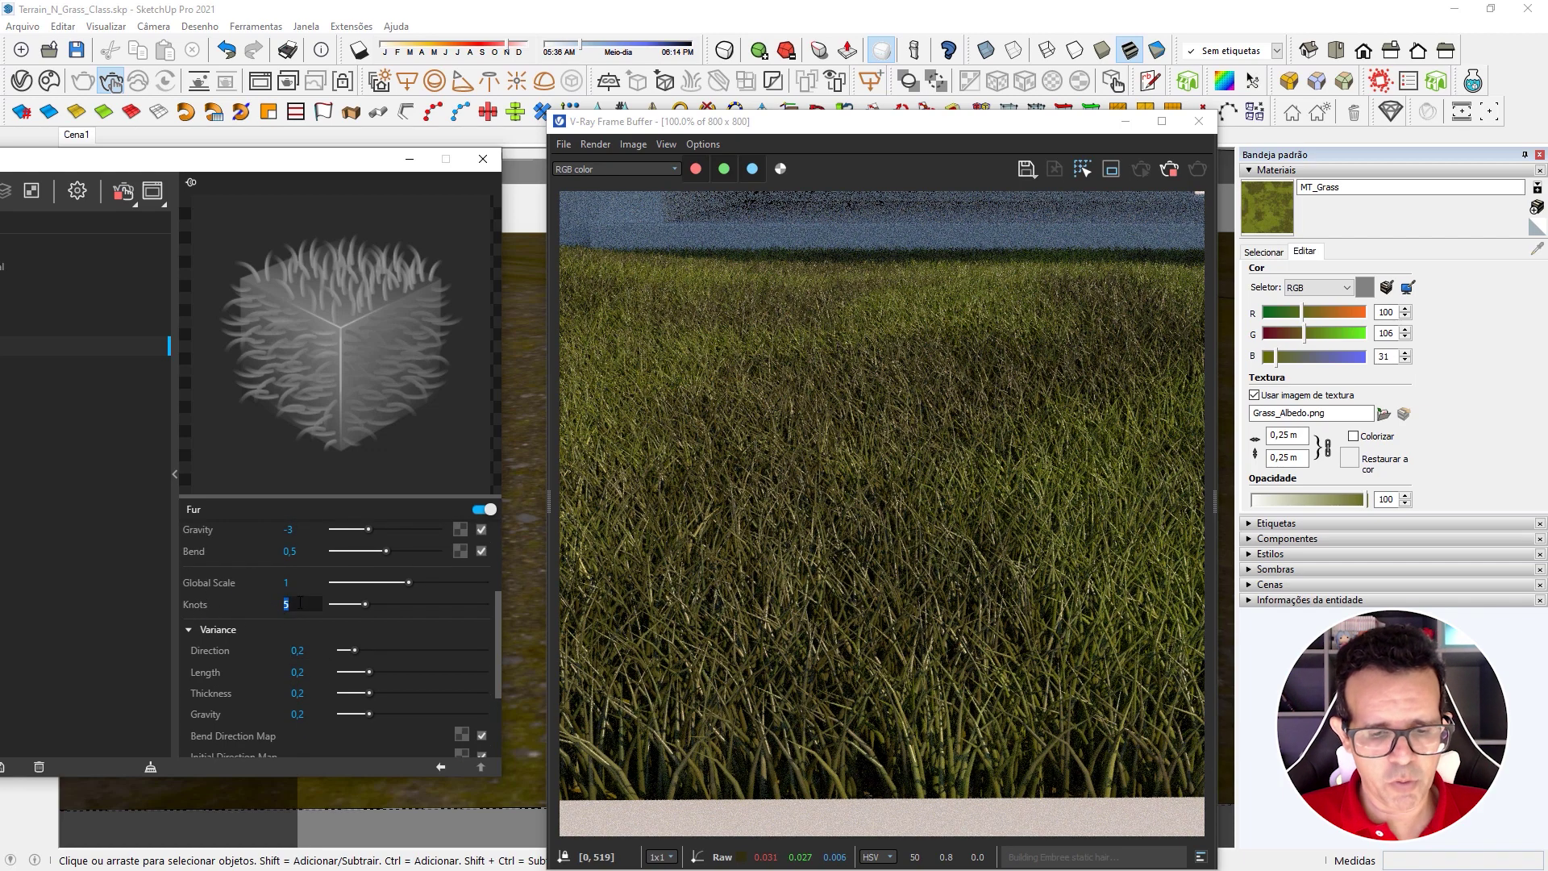
{"action": "type", "text": "8"}
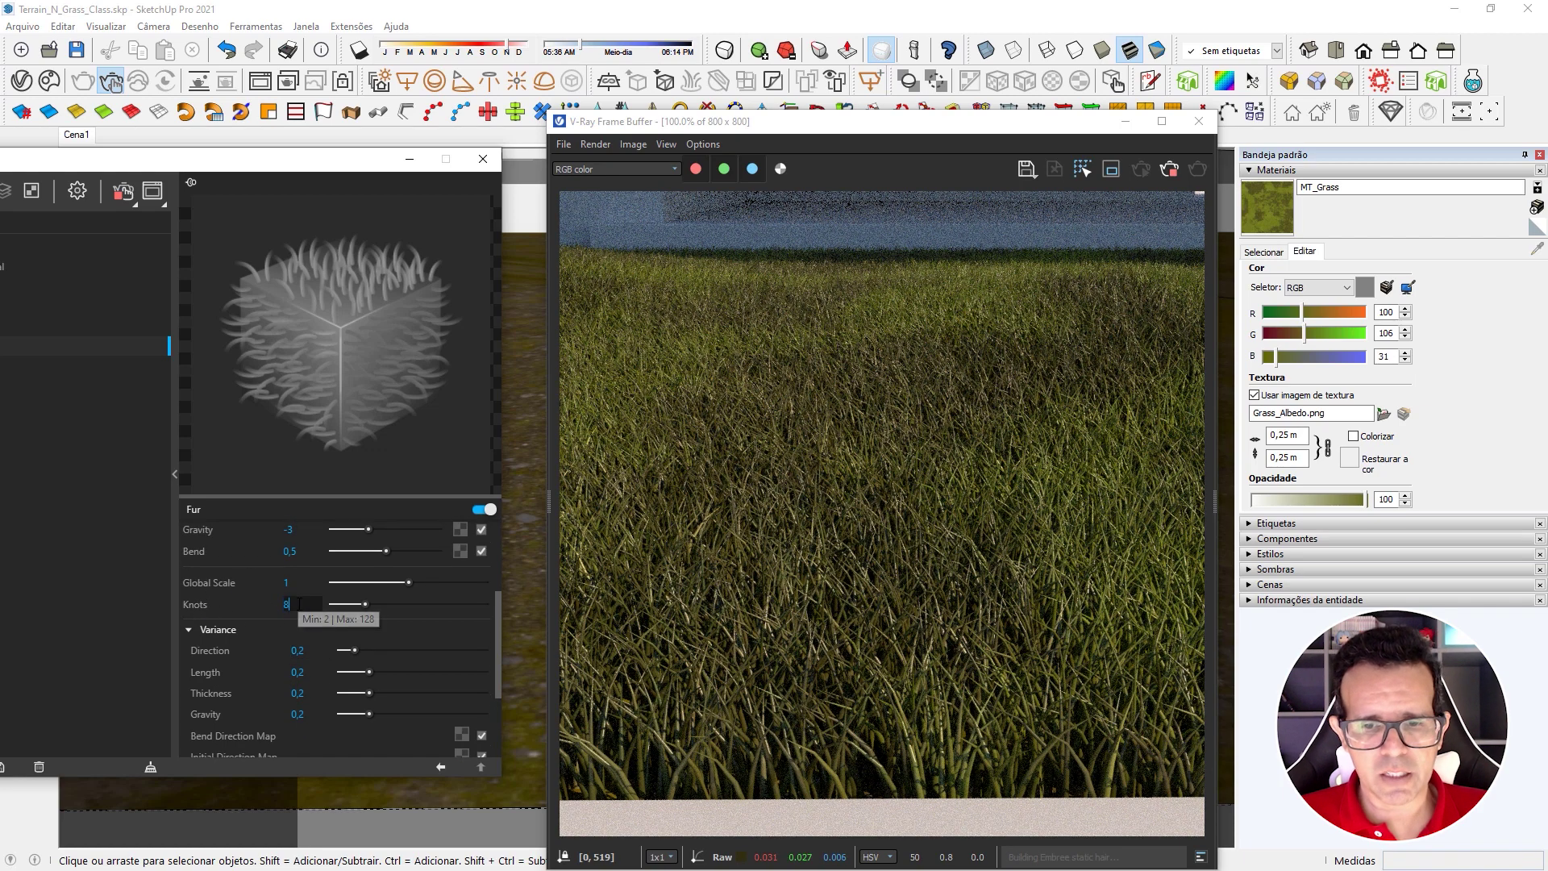
{"action": "key", "text": "Return"}
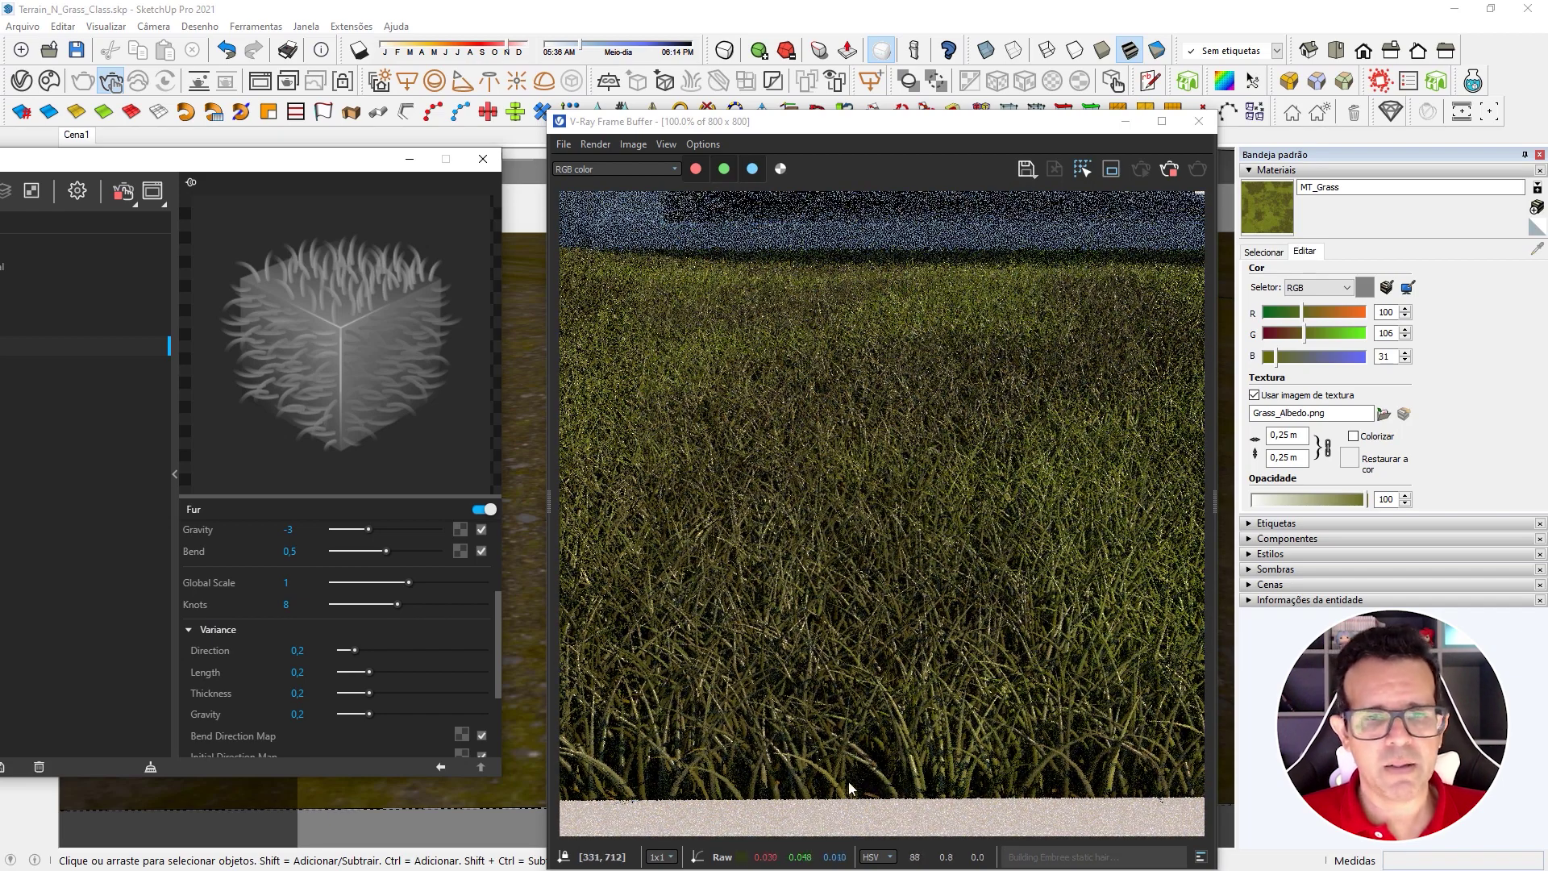
Try 3 knots on the Fur and inspect the grass strands up close in the render
{"action": "double_click", "coordinate": [285, 604]}
{"action": "type", "text": "3"}
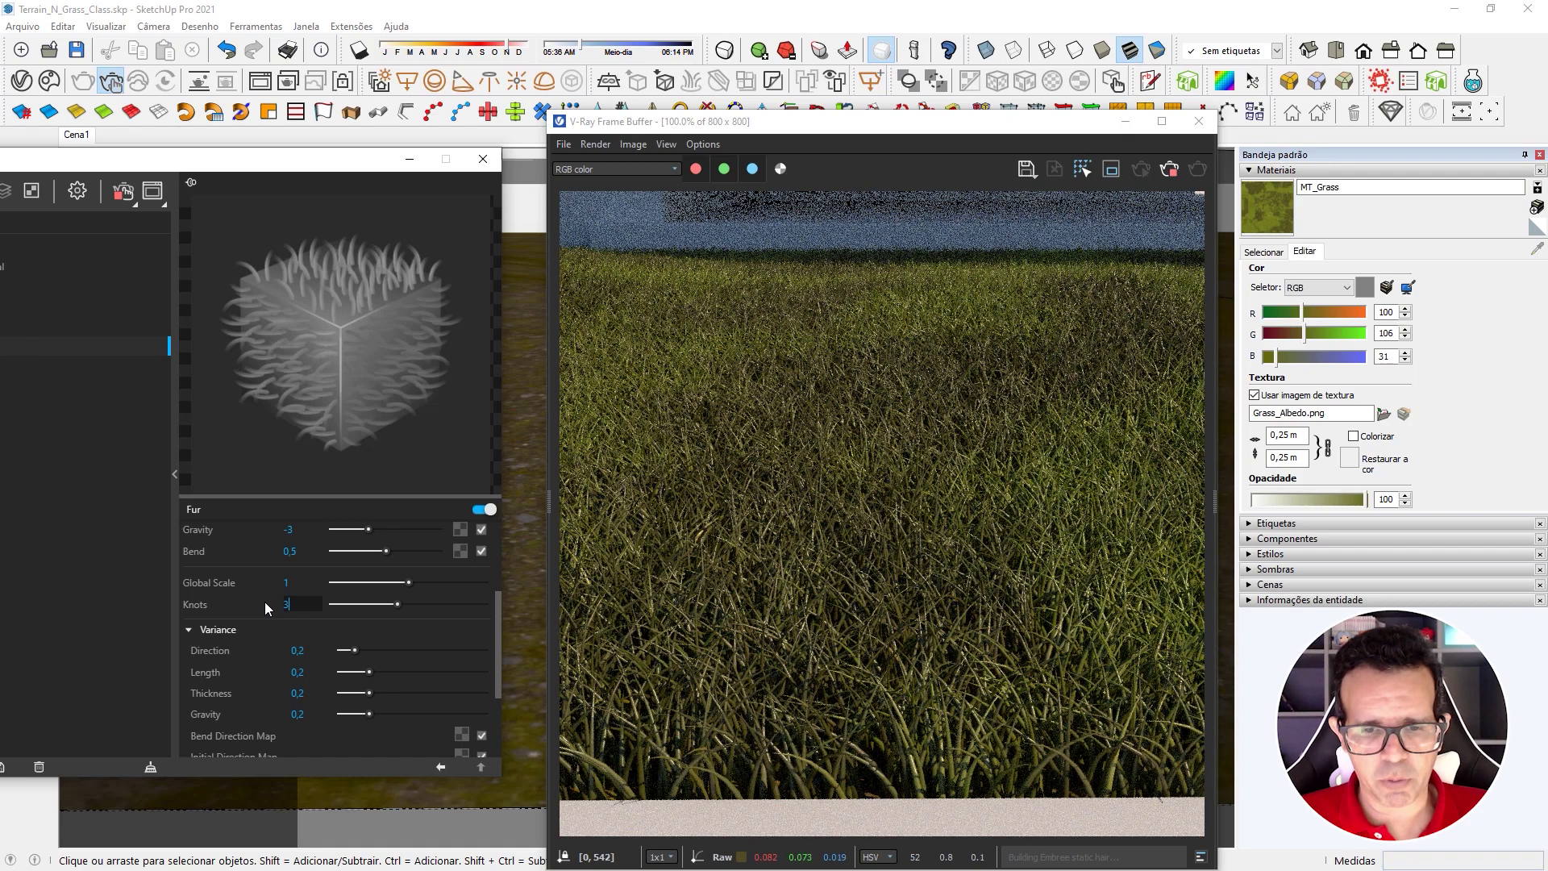
{"action": "key", "text": "Return"}
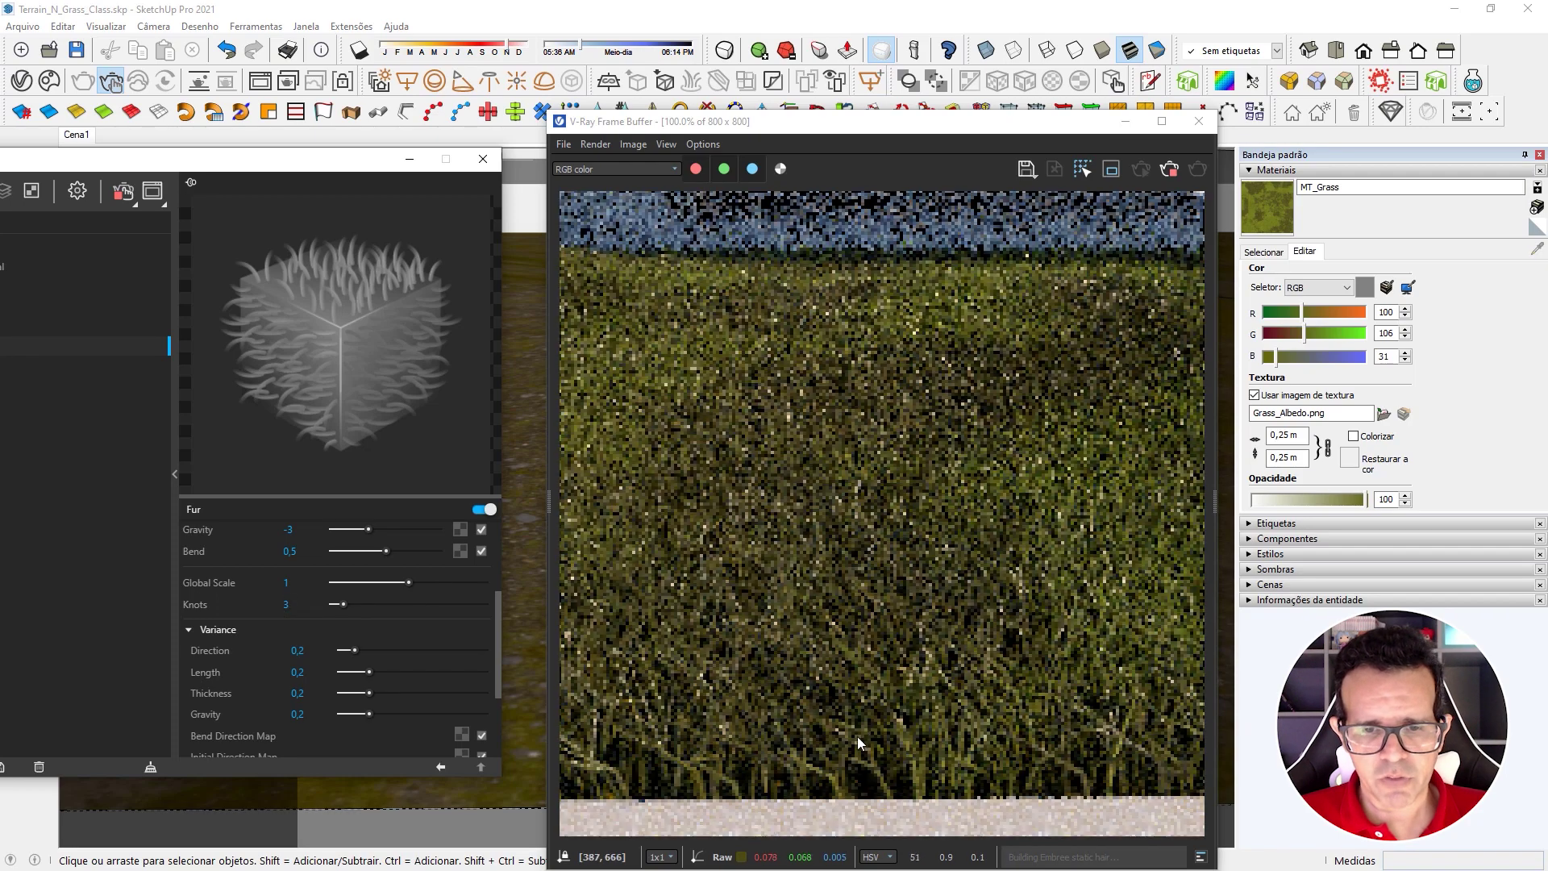
{"action": "scroll", "coordinate": [835, 795], "scroll_direction": "up", "scroll_amount": 1}
{"action": "scroll", "coordinate": [849, 760], "scroll_direction": "up", "scroll_amount": 1}
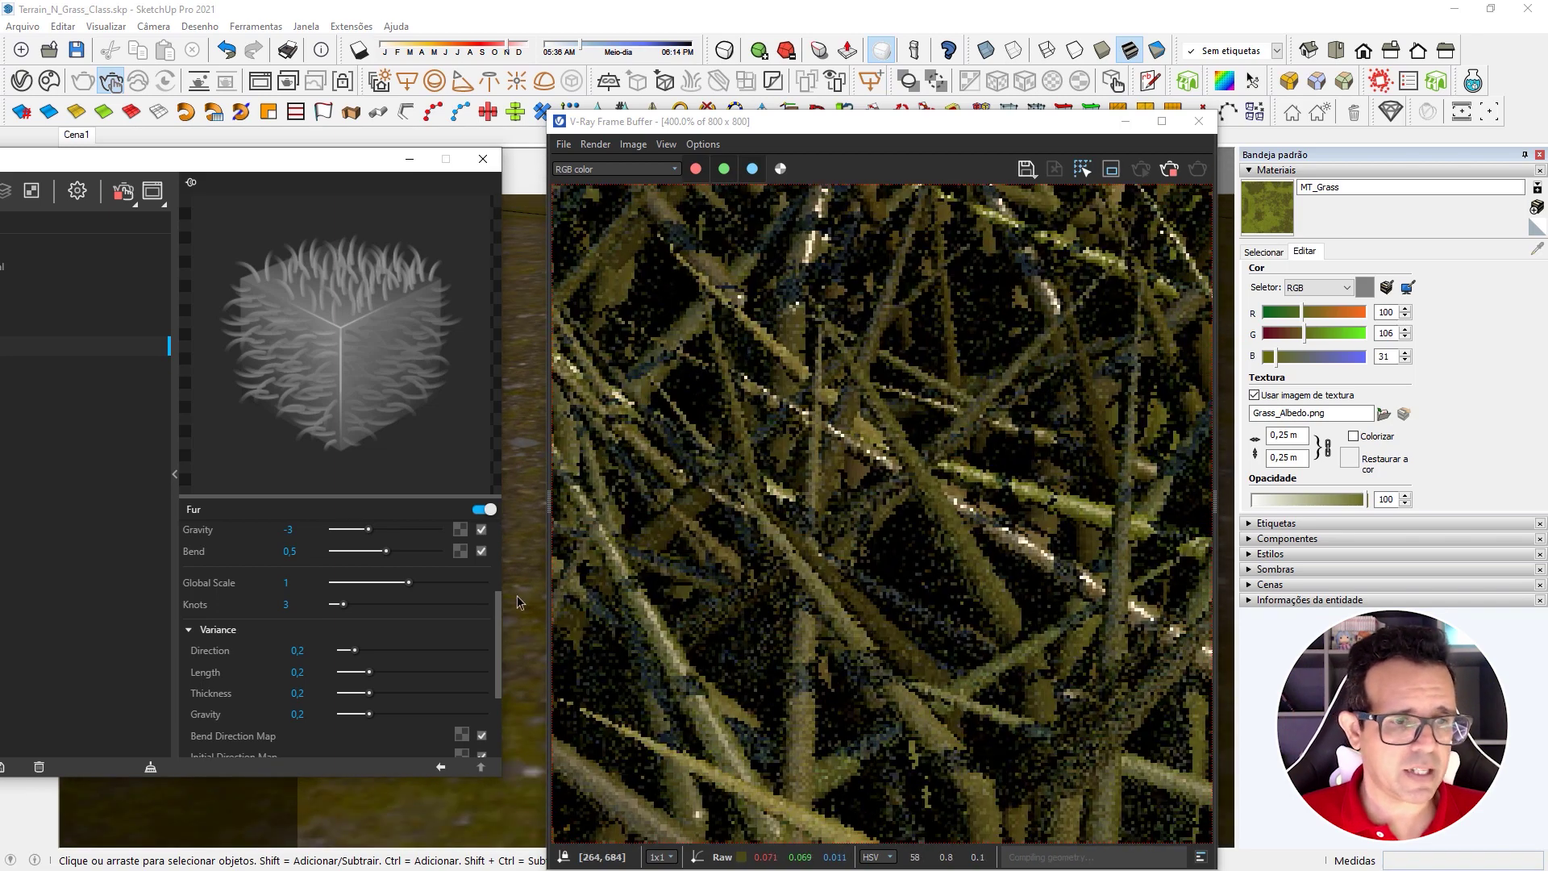
Restore the Fur's knots to 8
{"action": "left_click", "coordinate": [274, 604]}
{"action": "type", "text": "8"}
{"action": "key", "text": "Return"}
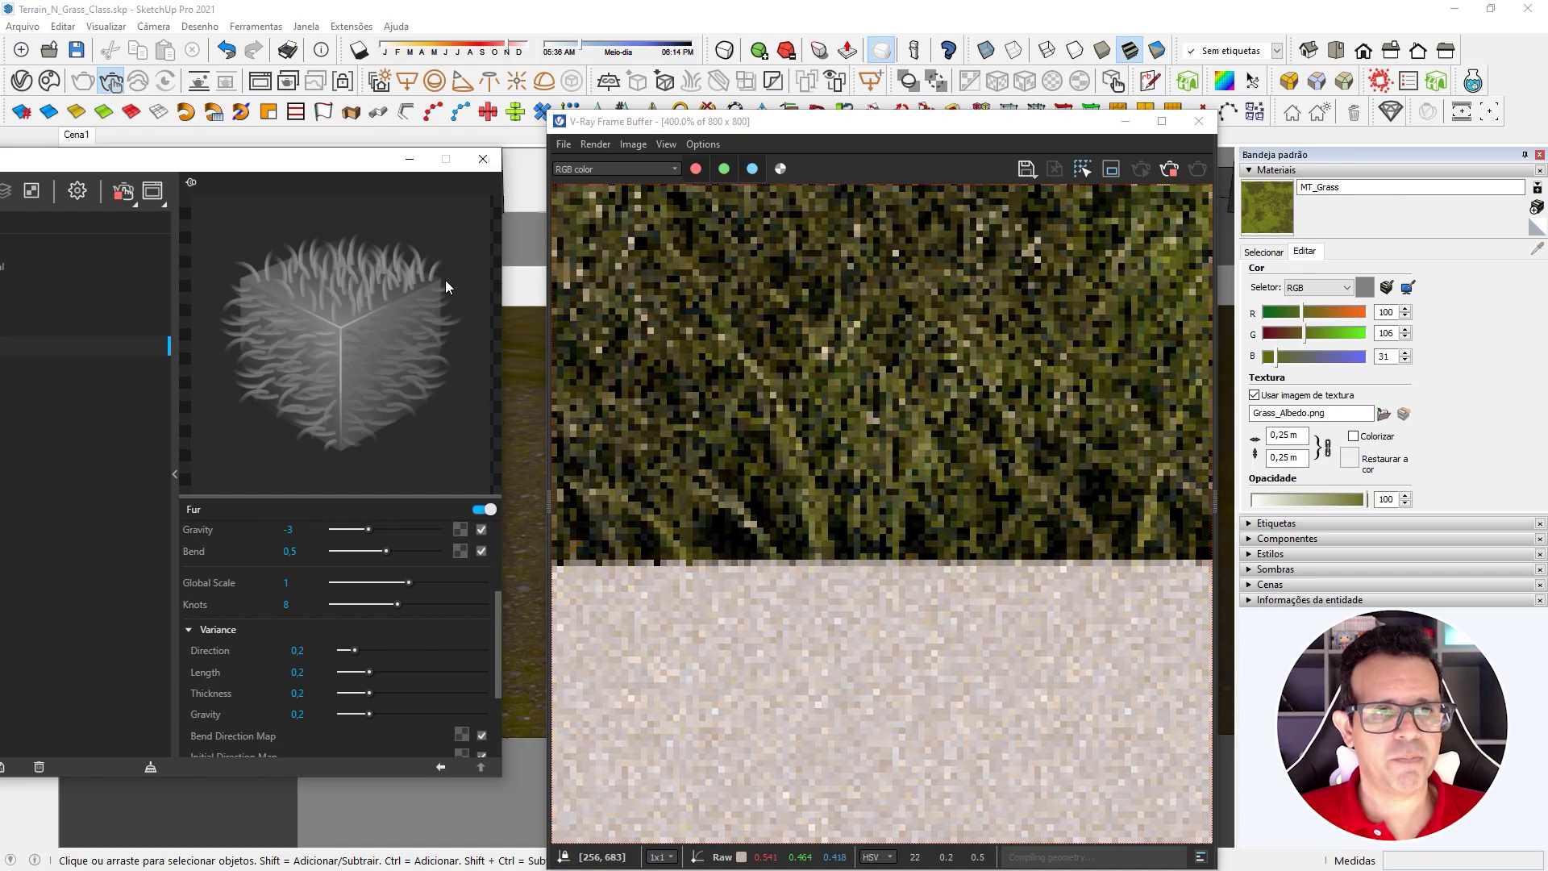
Examine the grass along the house wall from several viewpoints in the interactive render
{"action": "left_click_drag", "start_coordinate": [412, 169], "coordinate": [0, 168]}
{"action": "scroll", "coordinate": [442, 556], "scroll_direction": "down", "scroll_amount": 4}
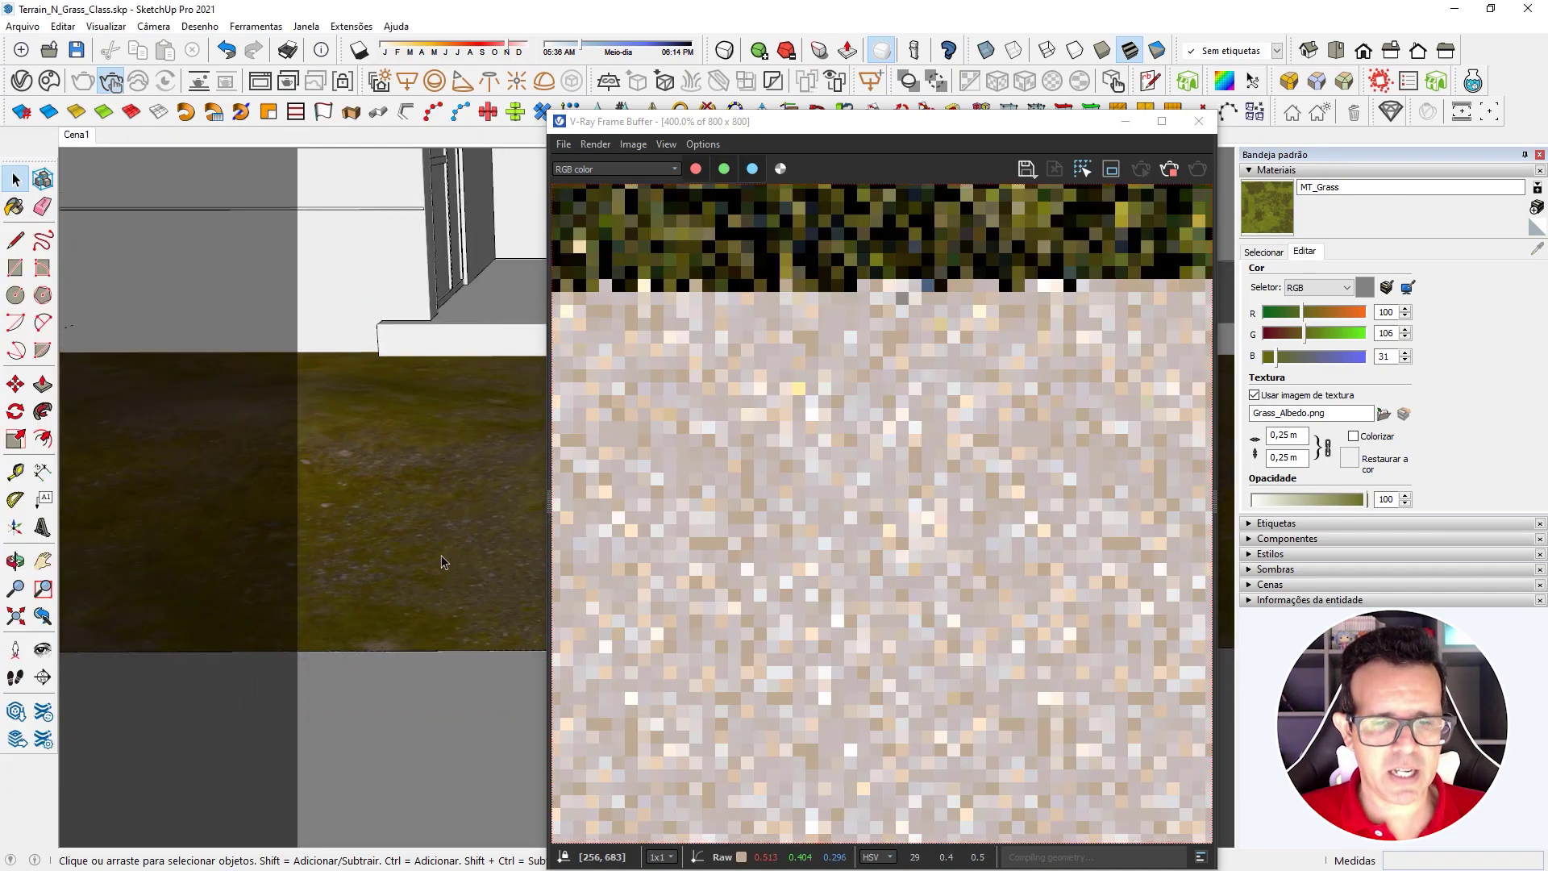
{"action": "scroll", "coordinate": [858, 521], "scroll_direction": "down", "scroll_amount": 3}
{"action": "scroll", "coordinate": [855, 549], "scroll_direction": "up", "scroll_amount": 1}
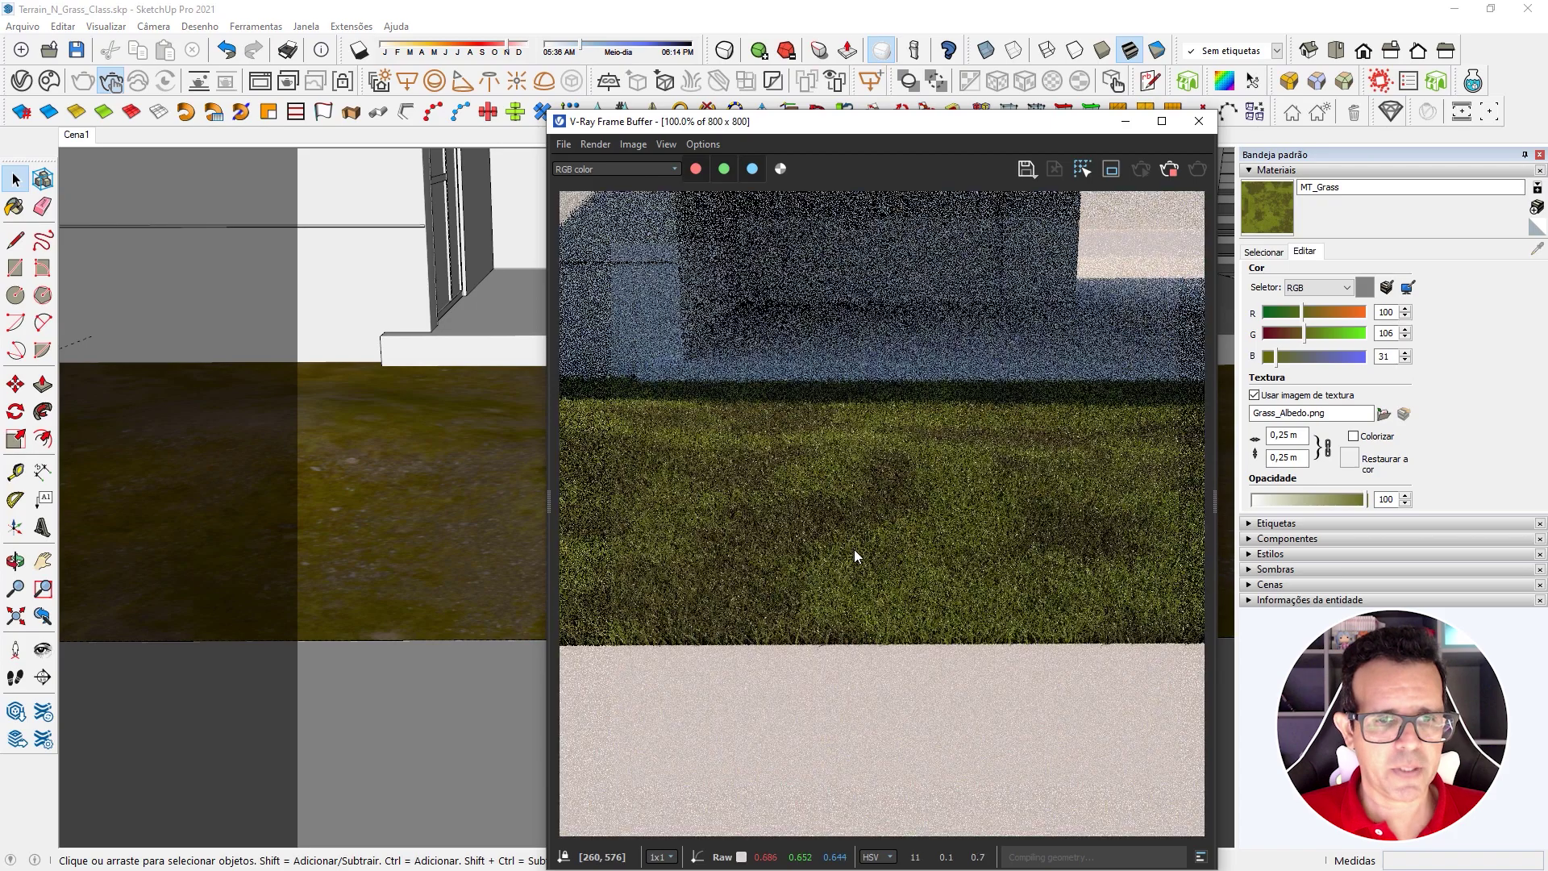
{"action": "middle_click_drag", "start_coordinate": [492, 597], "coordinate": [538, 614]}
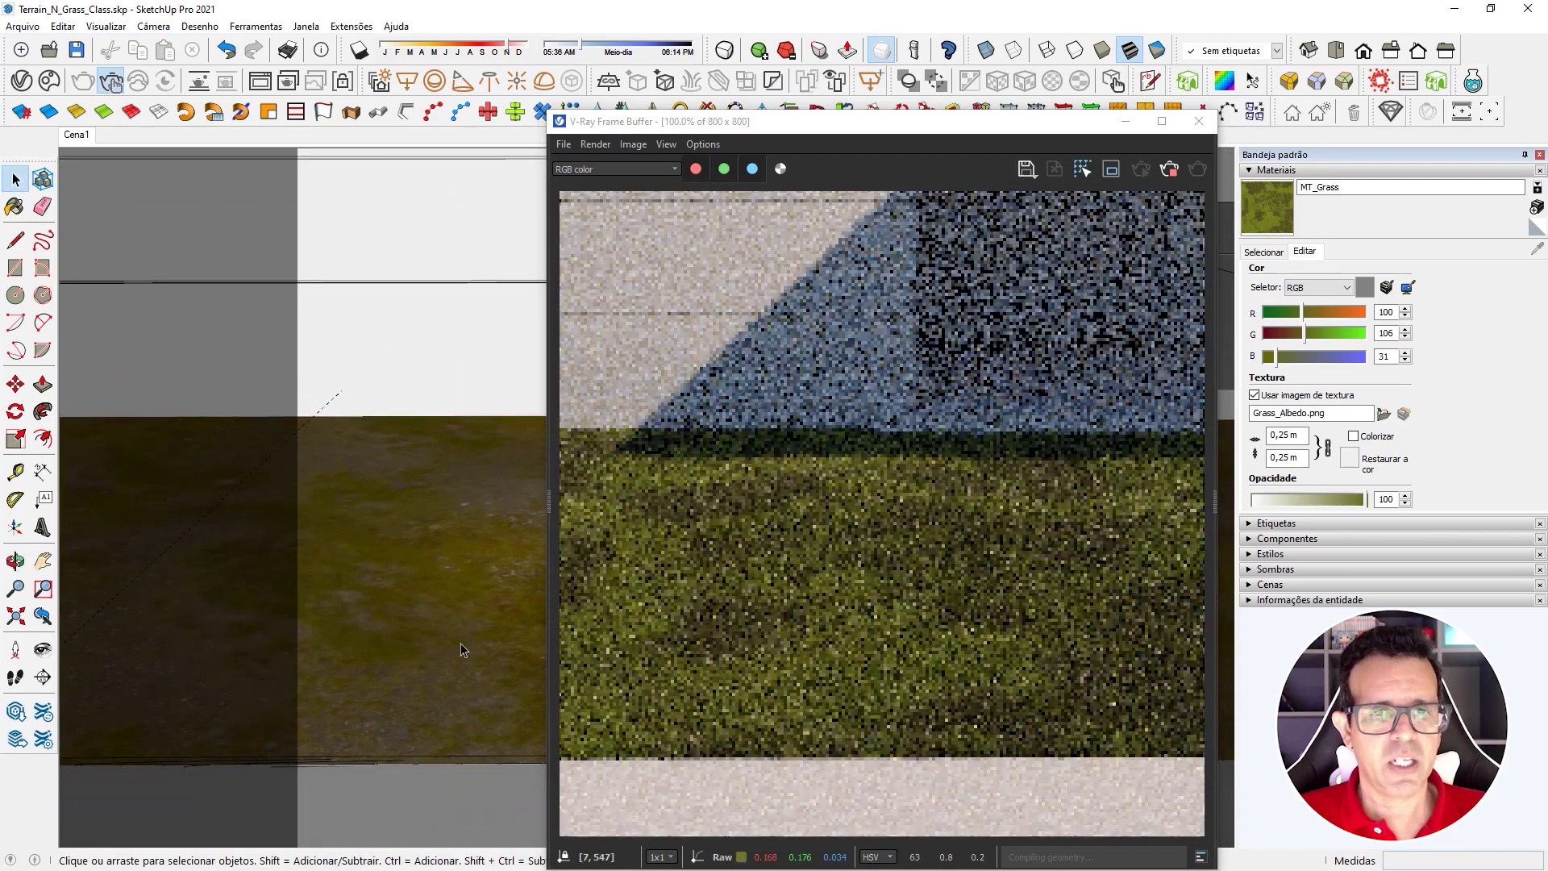
{"action": "mouse_move", "coordinate": [459, 657]}
{"action": "middle_mouse_down"}
{"action": "mouse_move", "coordinate": [471, 564]}
{"action": "mouse_move", "coordinate": [492, 635]}
{"action": "mouse_move", "coordinate": [516, 613]}
{"action": "mouse_move", "coordinate": [484, 597]}
{"action": "middle_mouse_up"}
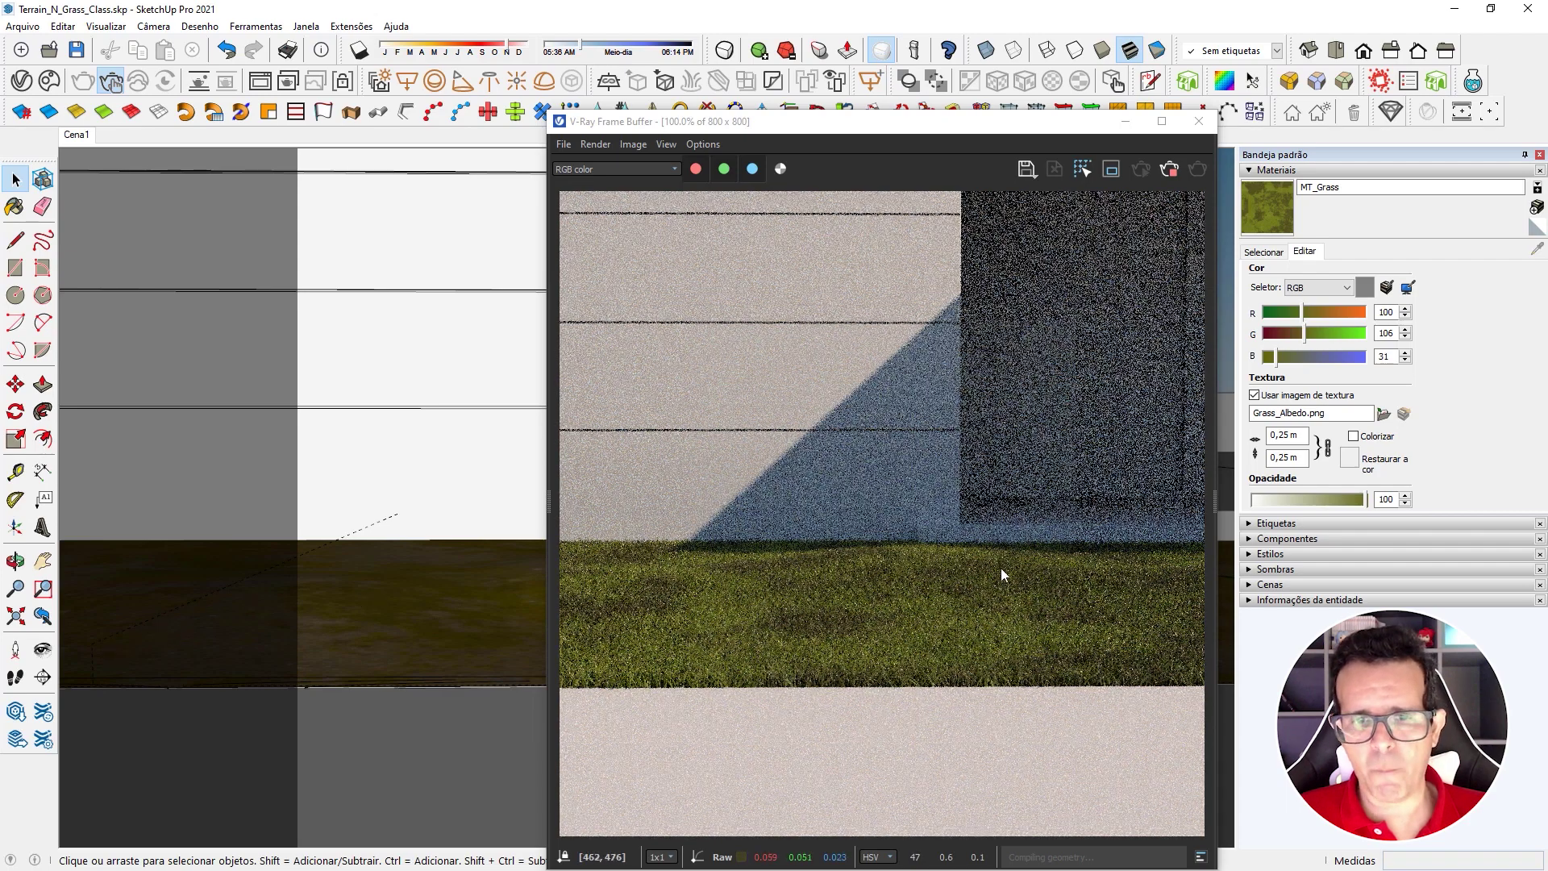
{"action": "middle_click_drag", "start_coordinate": [360, 638], "coordinate": [287, 630]}
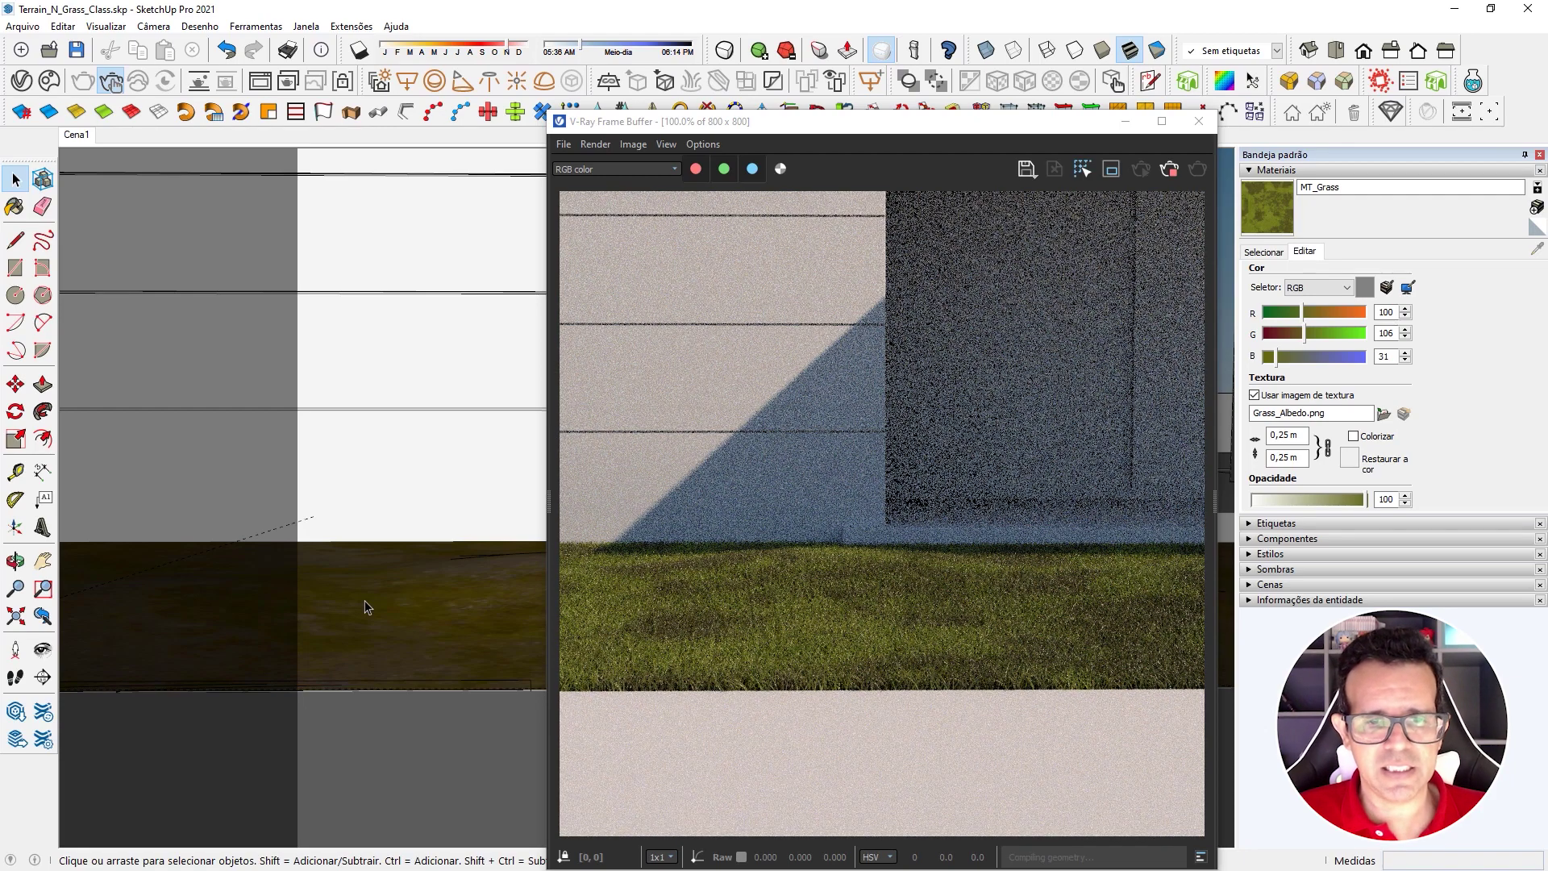
{"action": "mouse_move", "coordinate": [521, 617]}
{"action": "middle_mouse_down"}
{"action": "mouse_move", "coordinate": [408, 612]}
{"action": "mouse_move", "coordinate": [447, 621]}
{"action": "middle_mouse_up"}
{"action": "scroll", "coordinate": [742, 635], "scroll_direction": "up", "scroll_amount": 1}
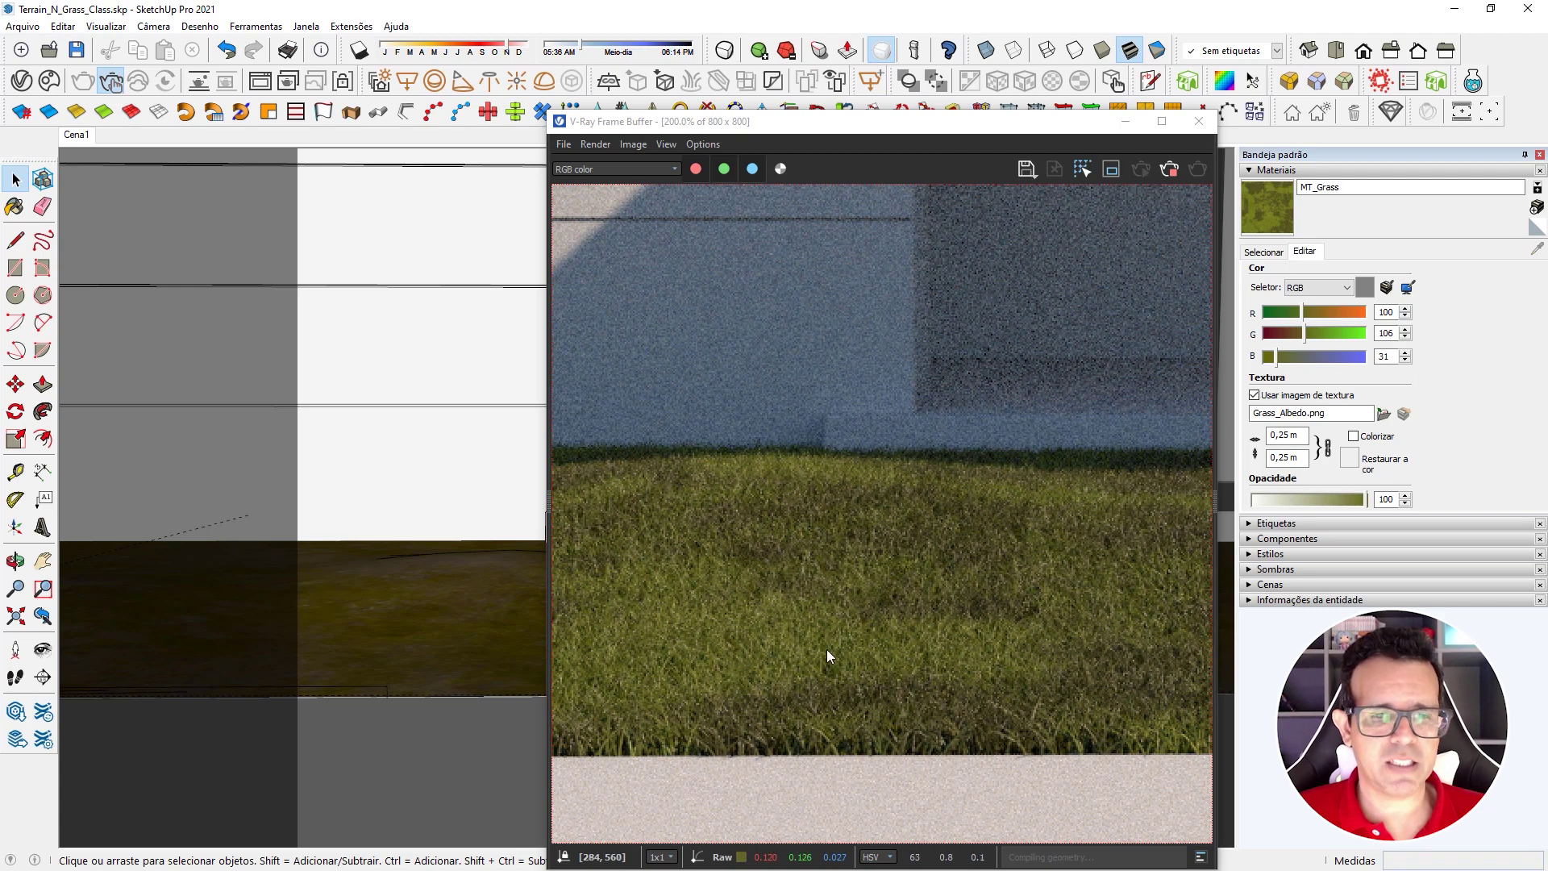
{"action": "scroll", "coordinate": [454, 684], "scroll_direction": "down", "scroll_amount": 1}
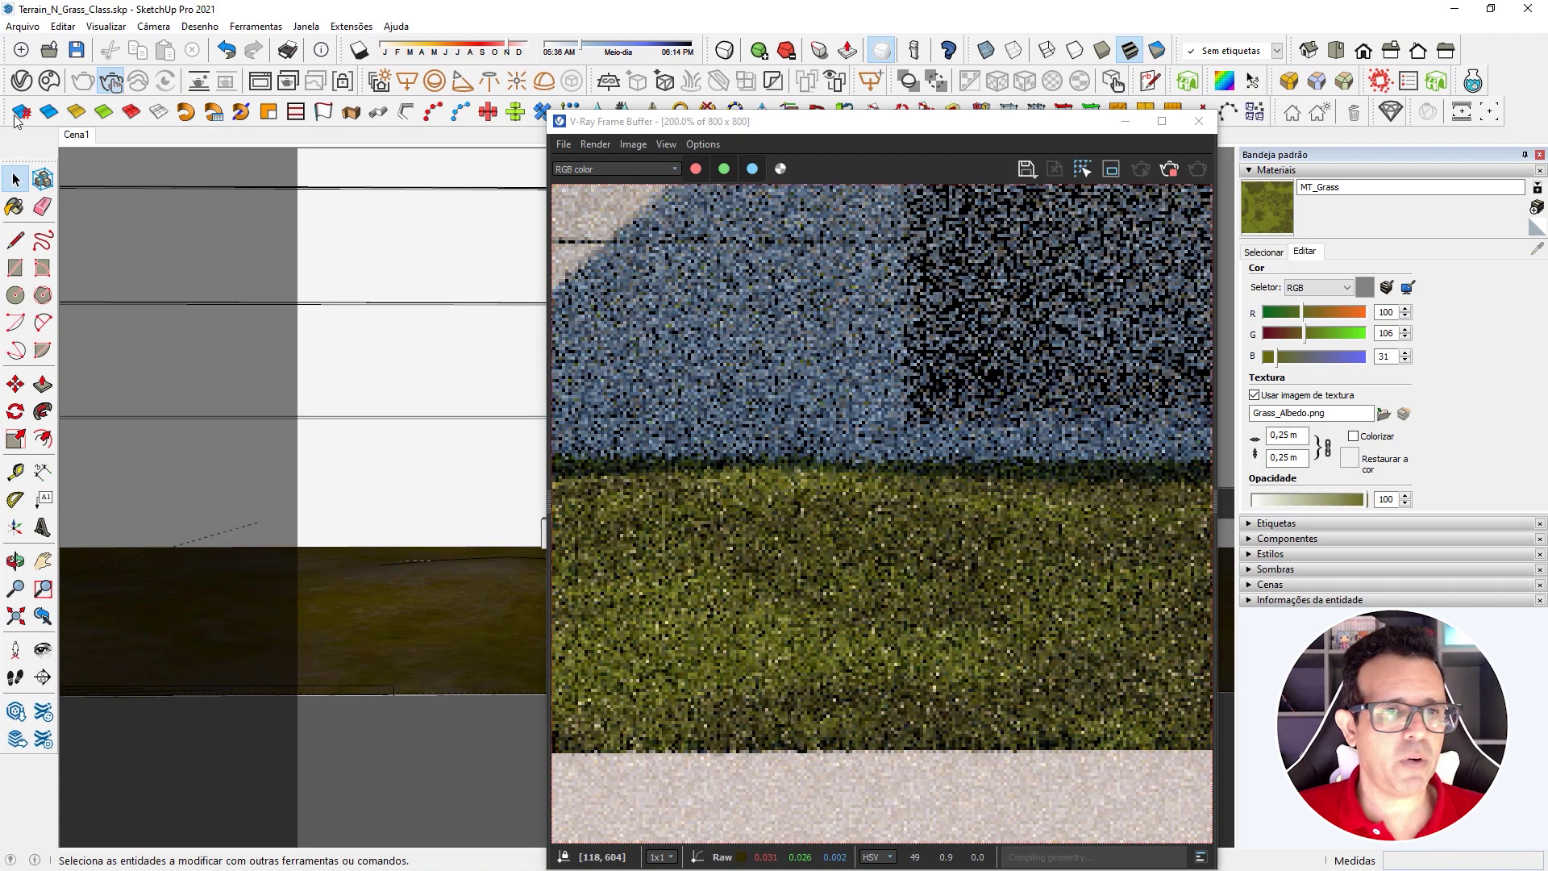
Reduce the Fur's Count (Area) to 8 in the V-Ray Asset Editor
{"action": "left_click", "coordinate": [21, 81]}
{"action": "scroll", "coordinate": [266, 613], "scroll_direction": "up", "scroll_amount": 3}
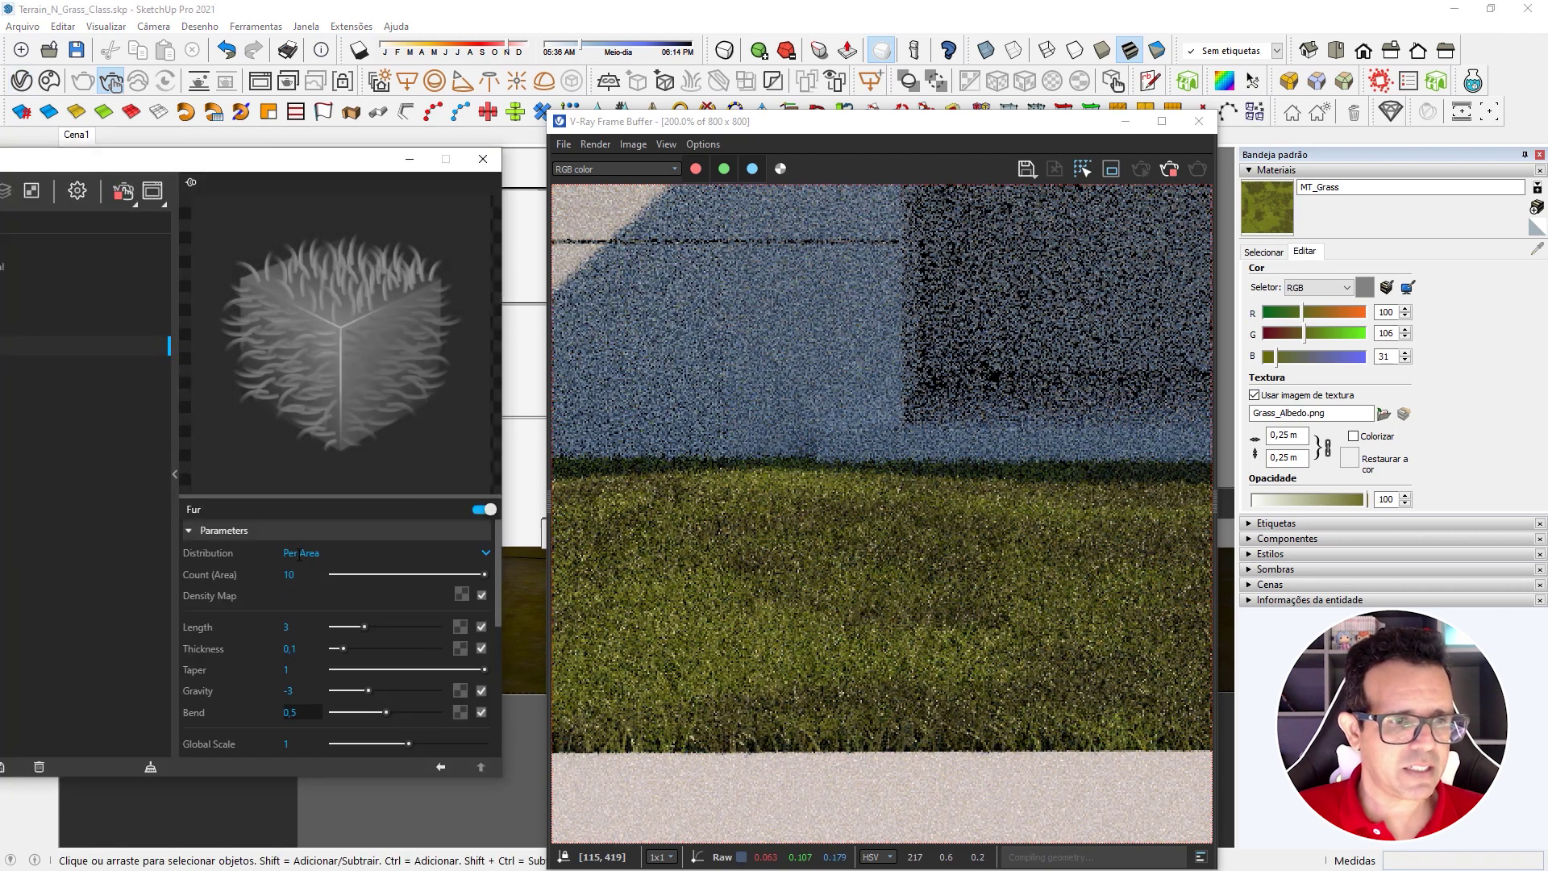
{"action": "left_click", "coordinate": [289, 575]}
{"action": "type", "text": "8"}
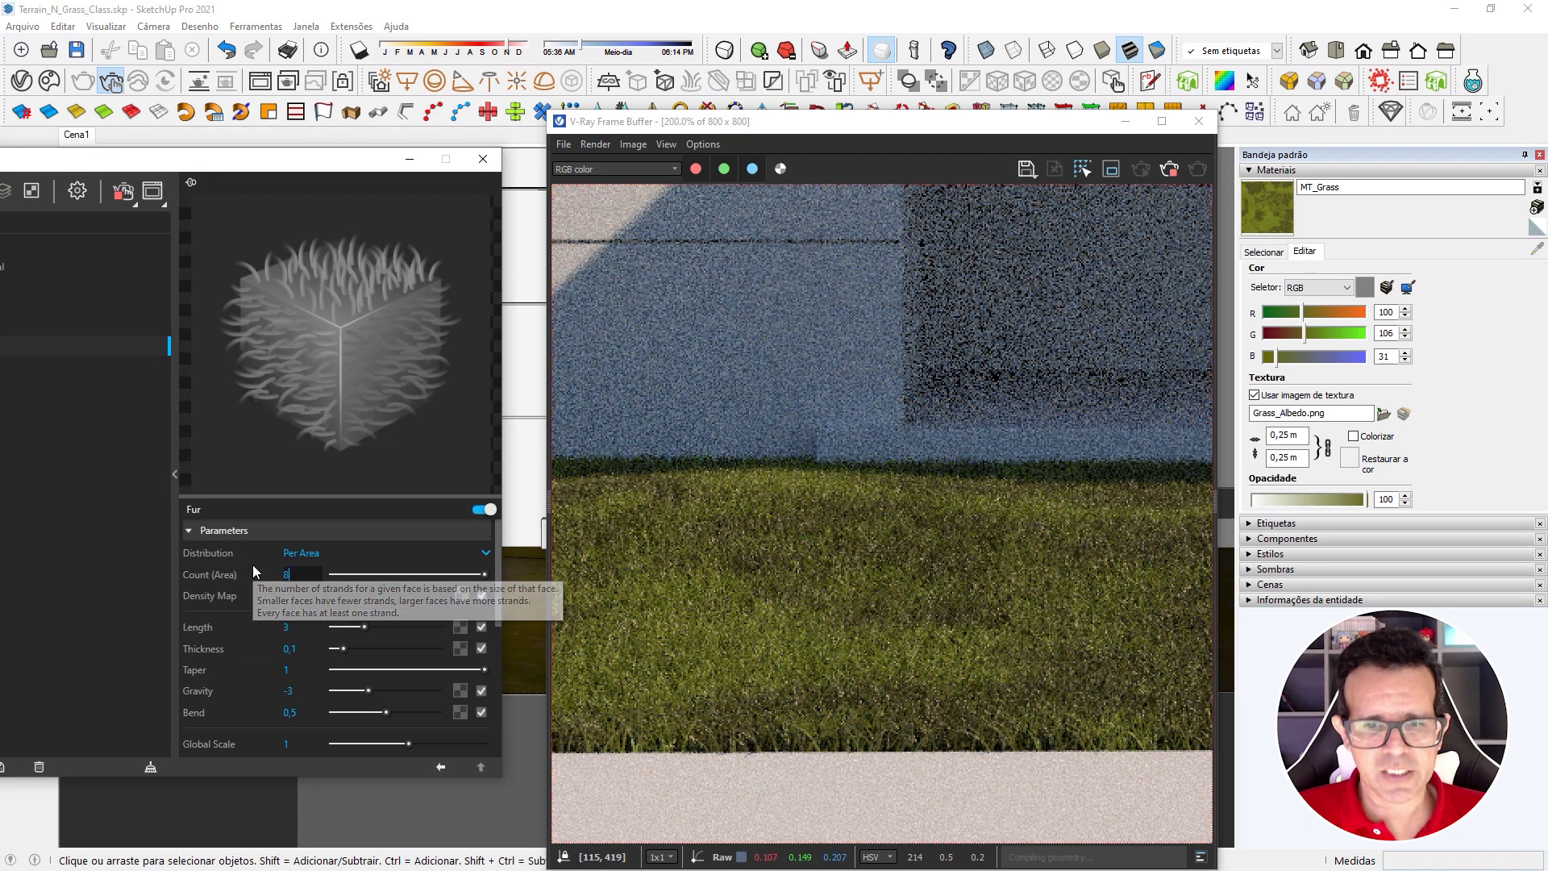
{"action": "key", "text": "Return"}
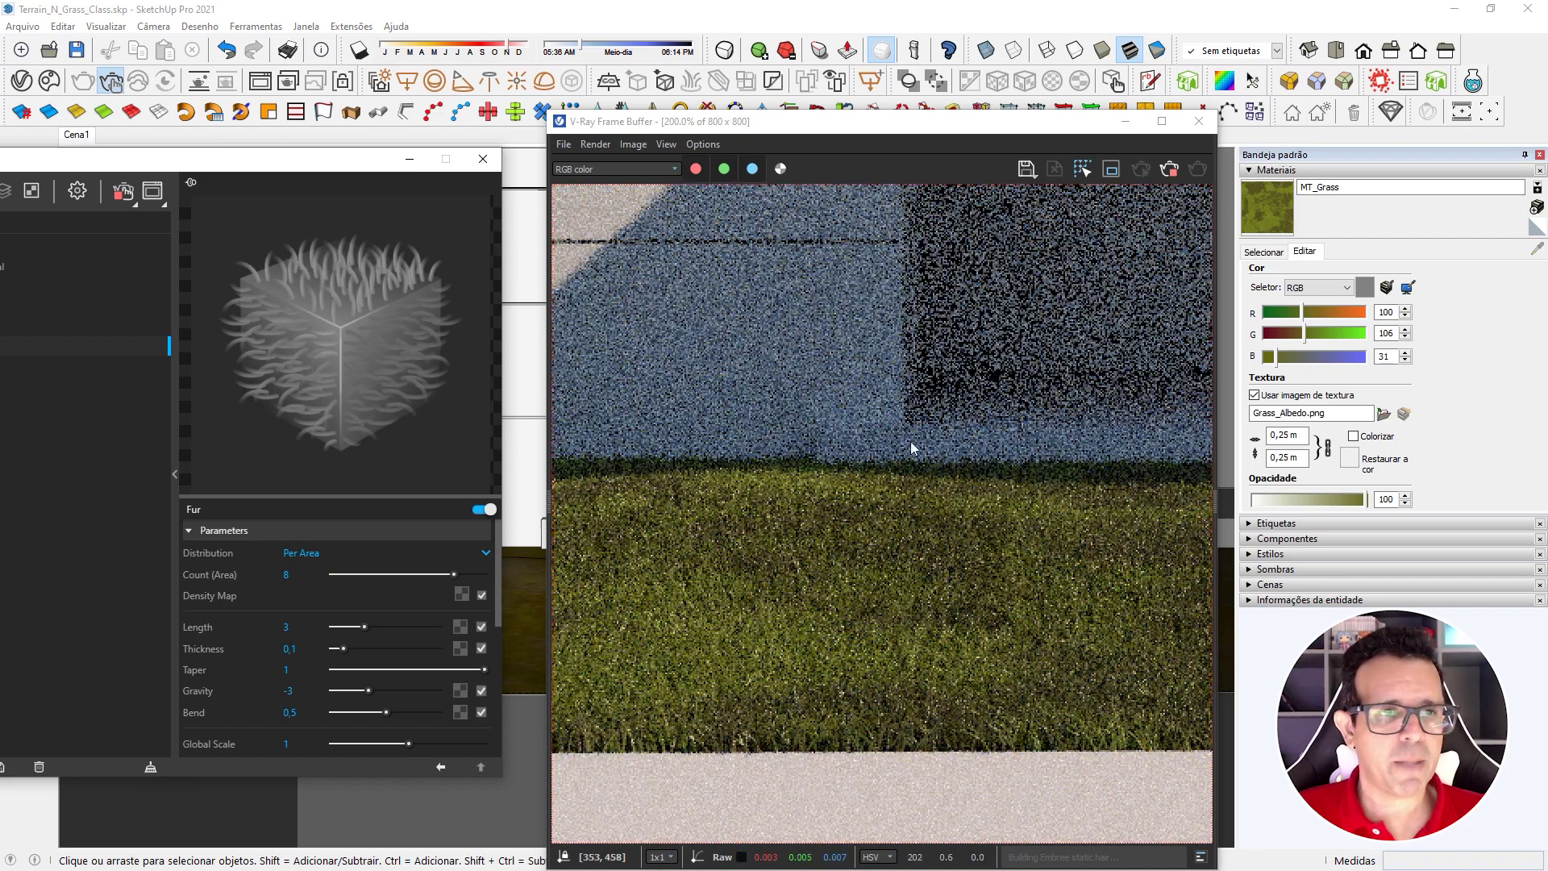
Stop the interactive render and set the output image size to 1200 x 1200
{"action": "left_click_drag", "start_coordinate": [370, 168], "coordinate": [506, 142]}
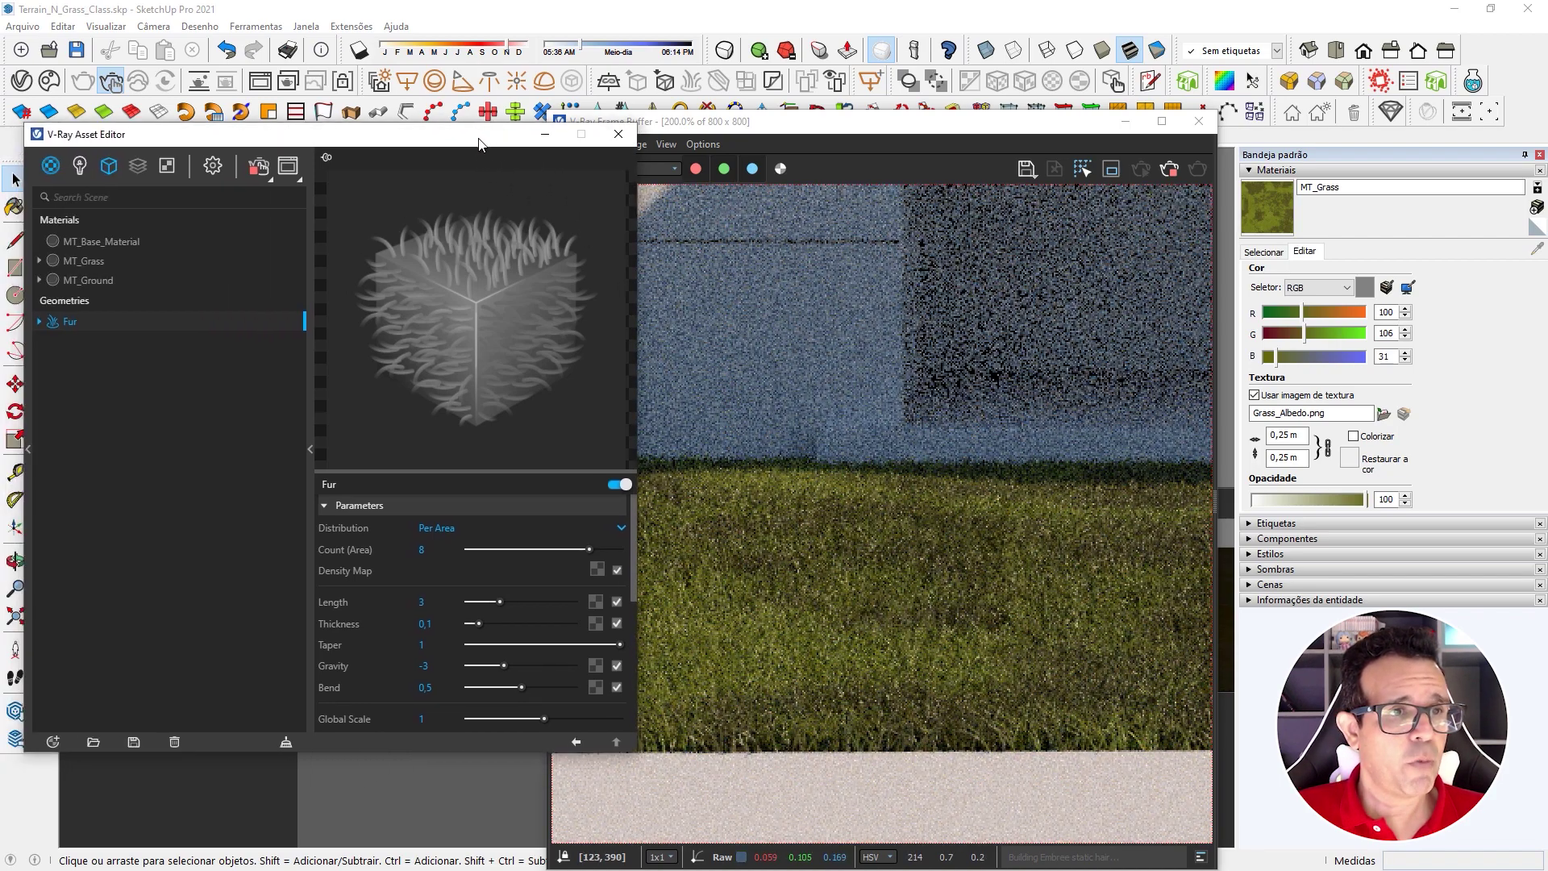
{"action": "left_click", "coordinate": [261, 167]}
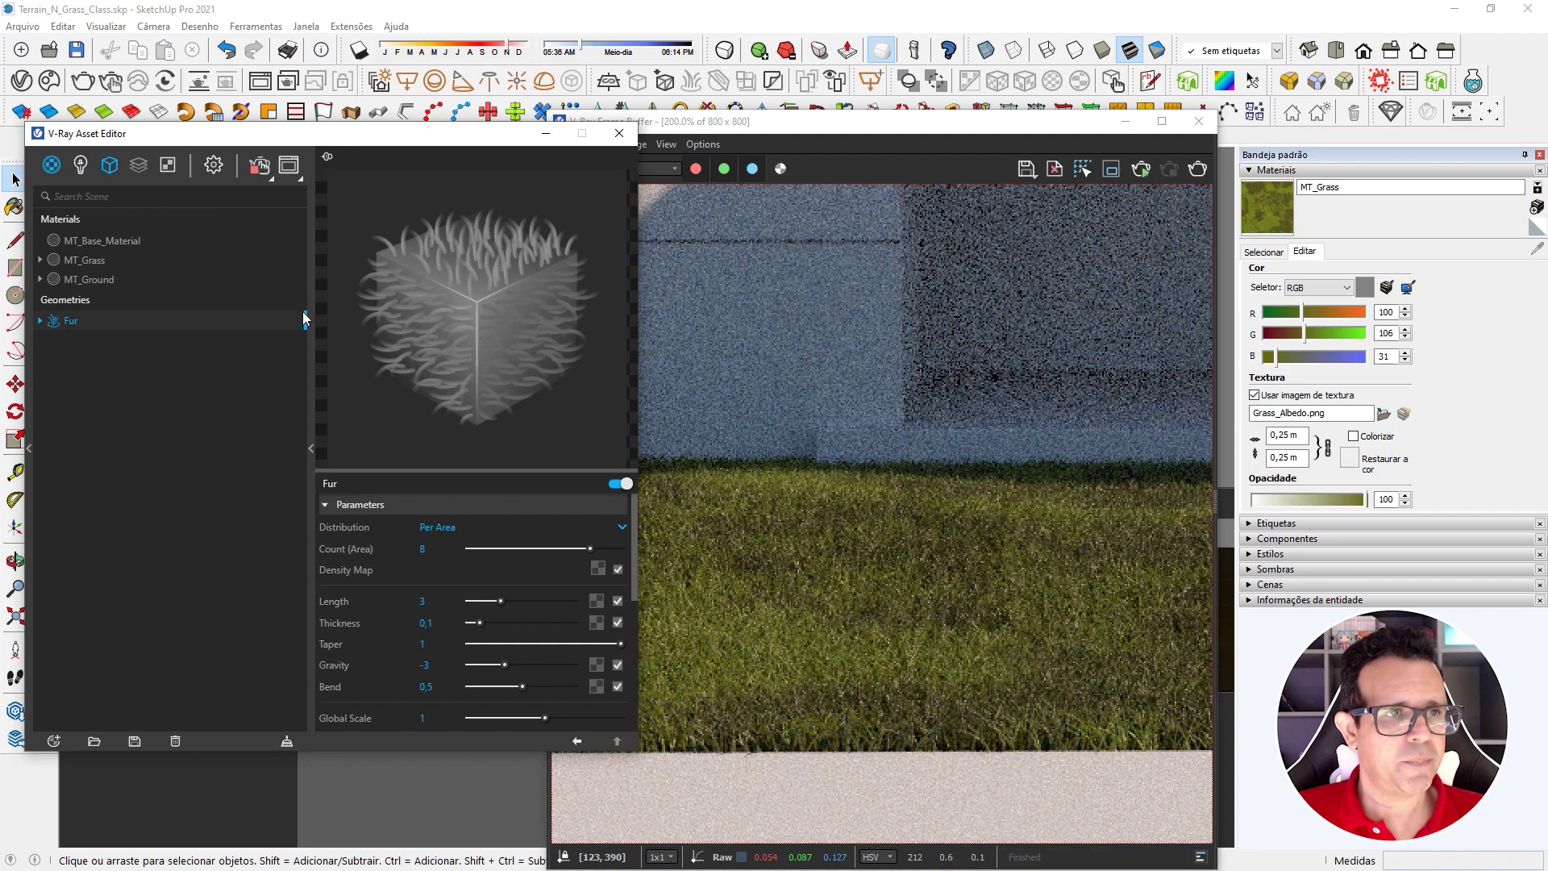
{"action": "left_click", "coordinate": [214, 166]}
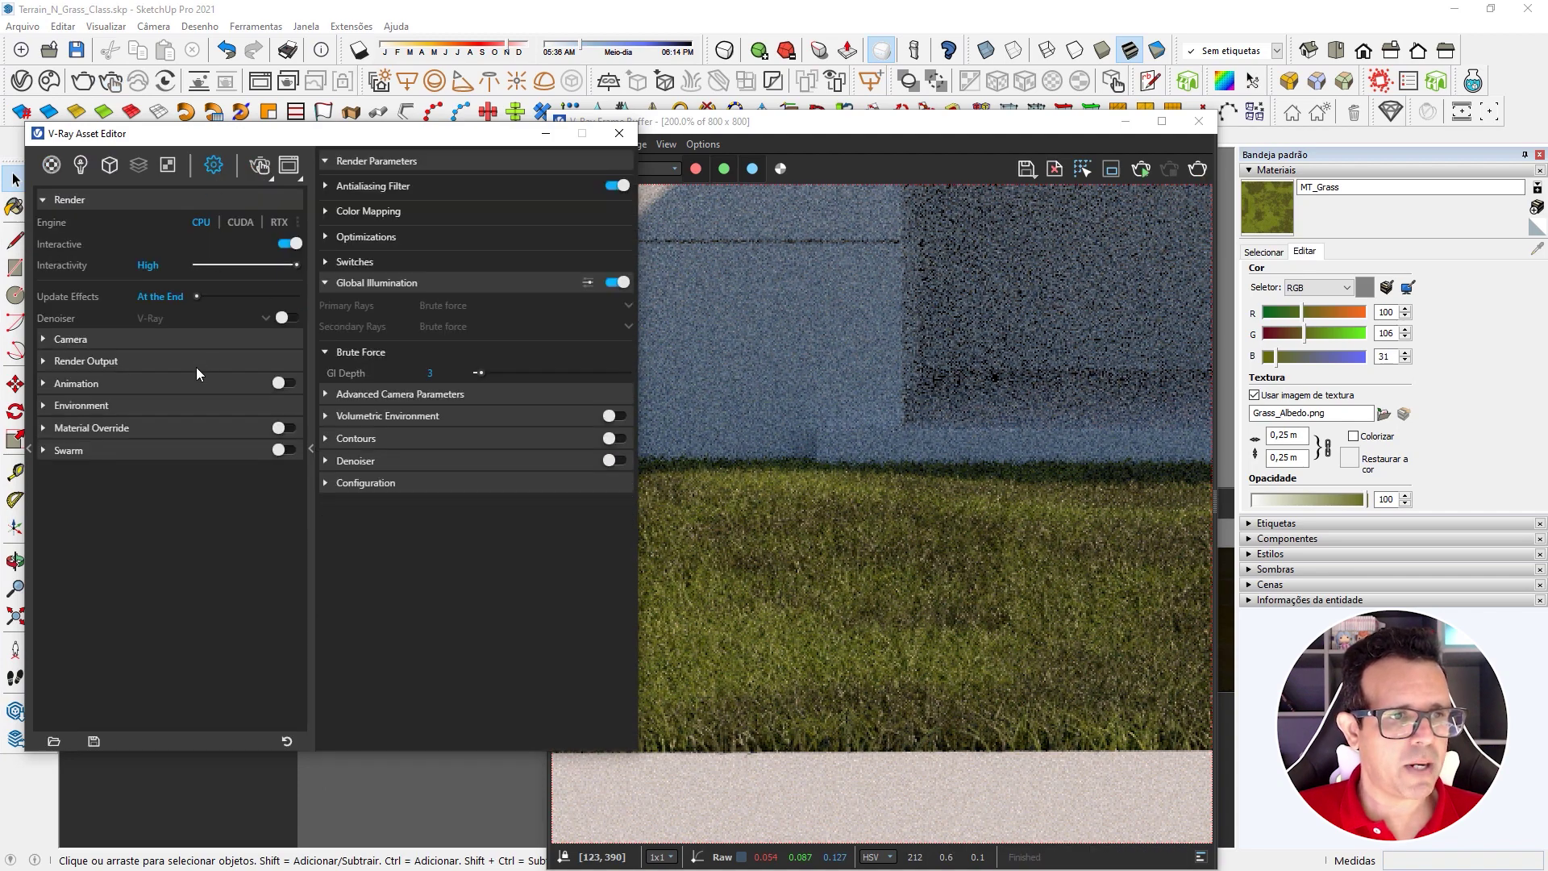
{"action": "left_click", "coordinate": [87, 362]}
{"action": "type", "text": "1200"}
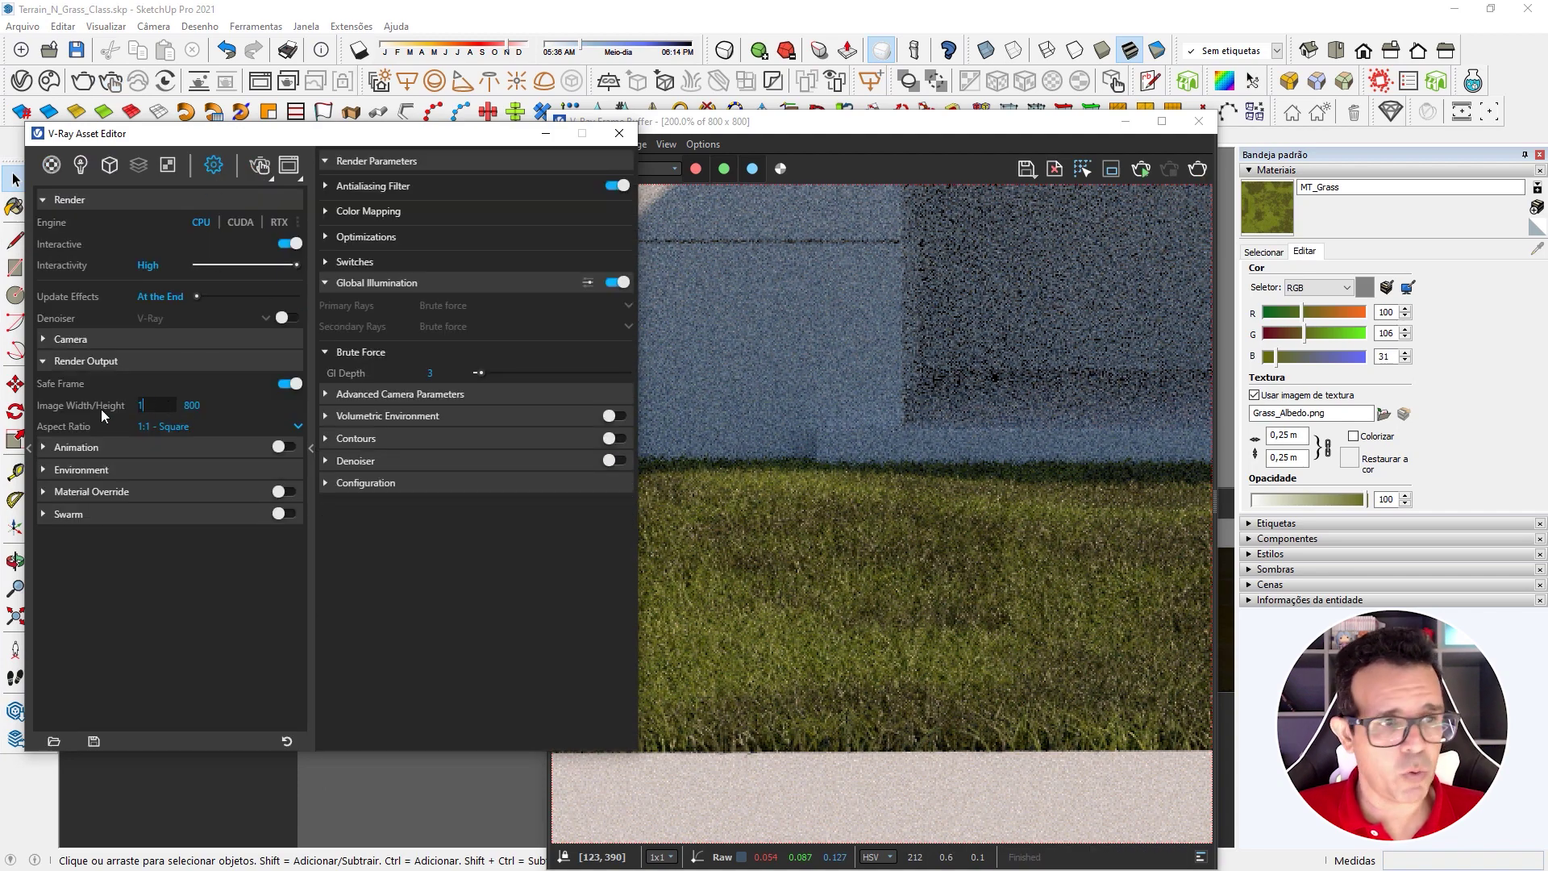
{"action": "left_click", "coordinate": [183, 614]}
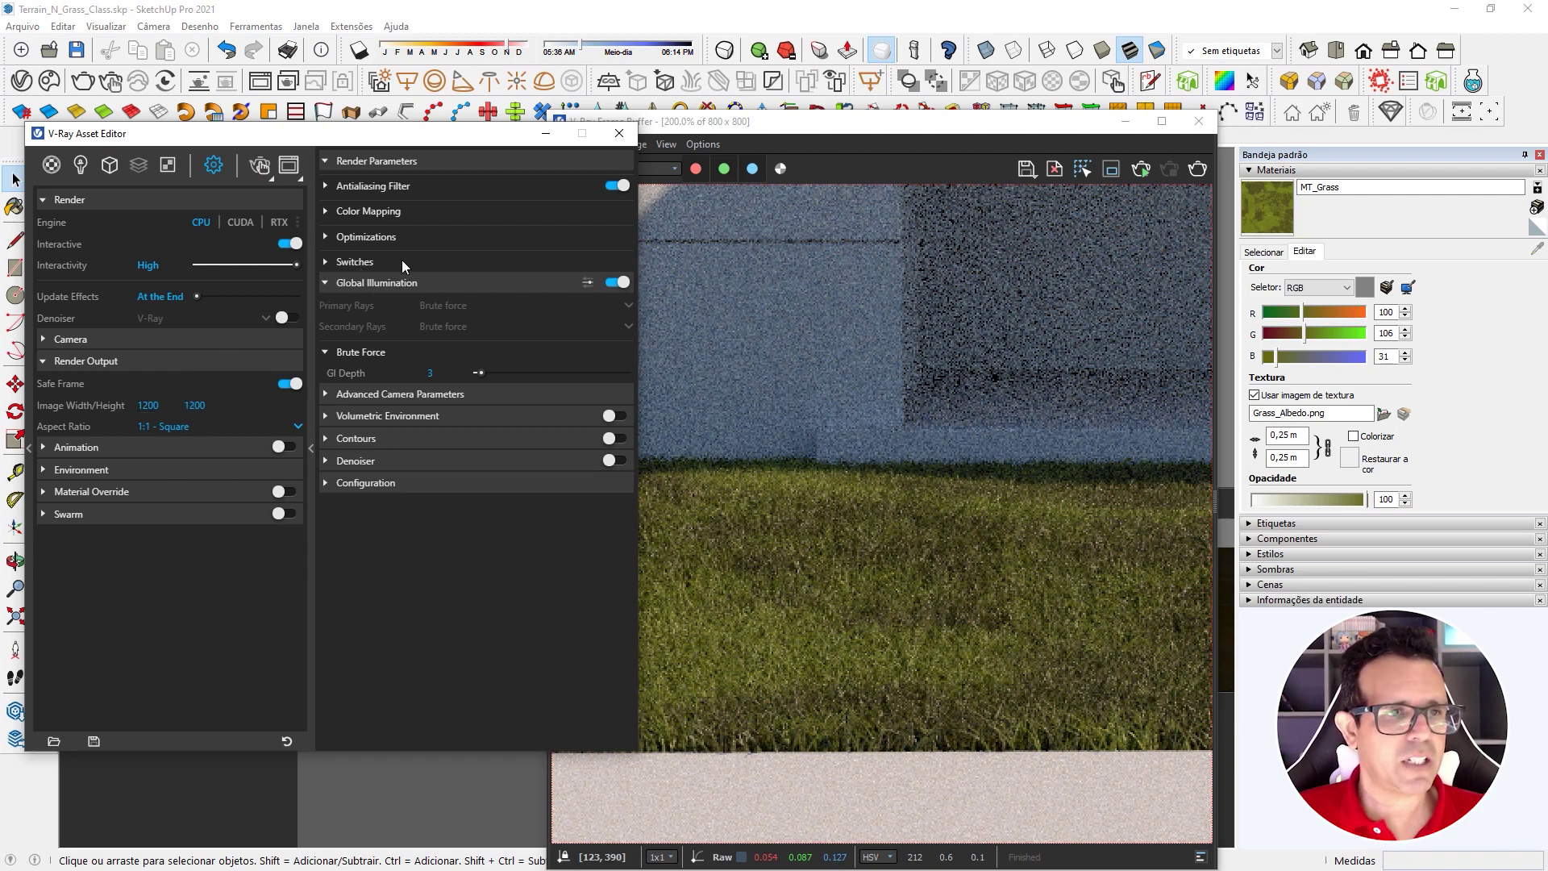
Turn off interactive rendering and set the irradiance map's max rate to 0
{"action": "left_click", "coordinate": [287, 244]}
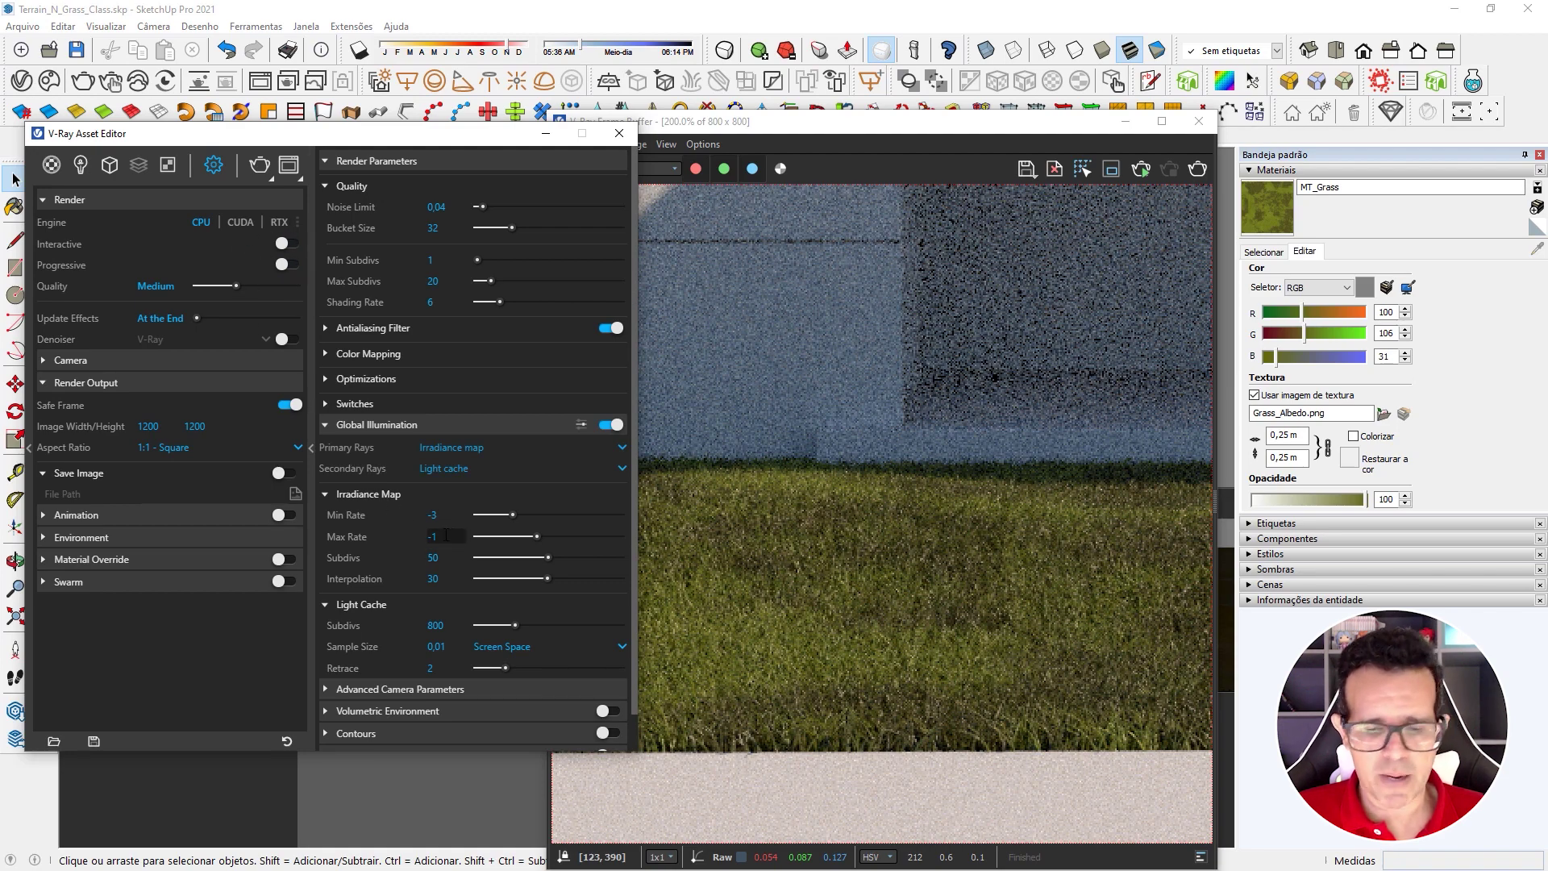
{"action": "scroll", "coordinate": [446, 535], "scroll_direction": "up", "scroll_amount": 1}
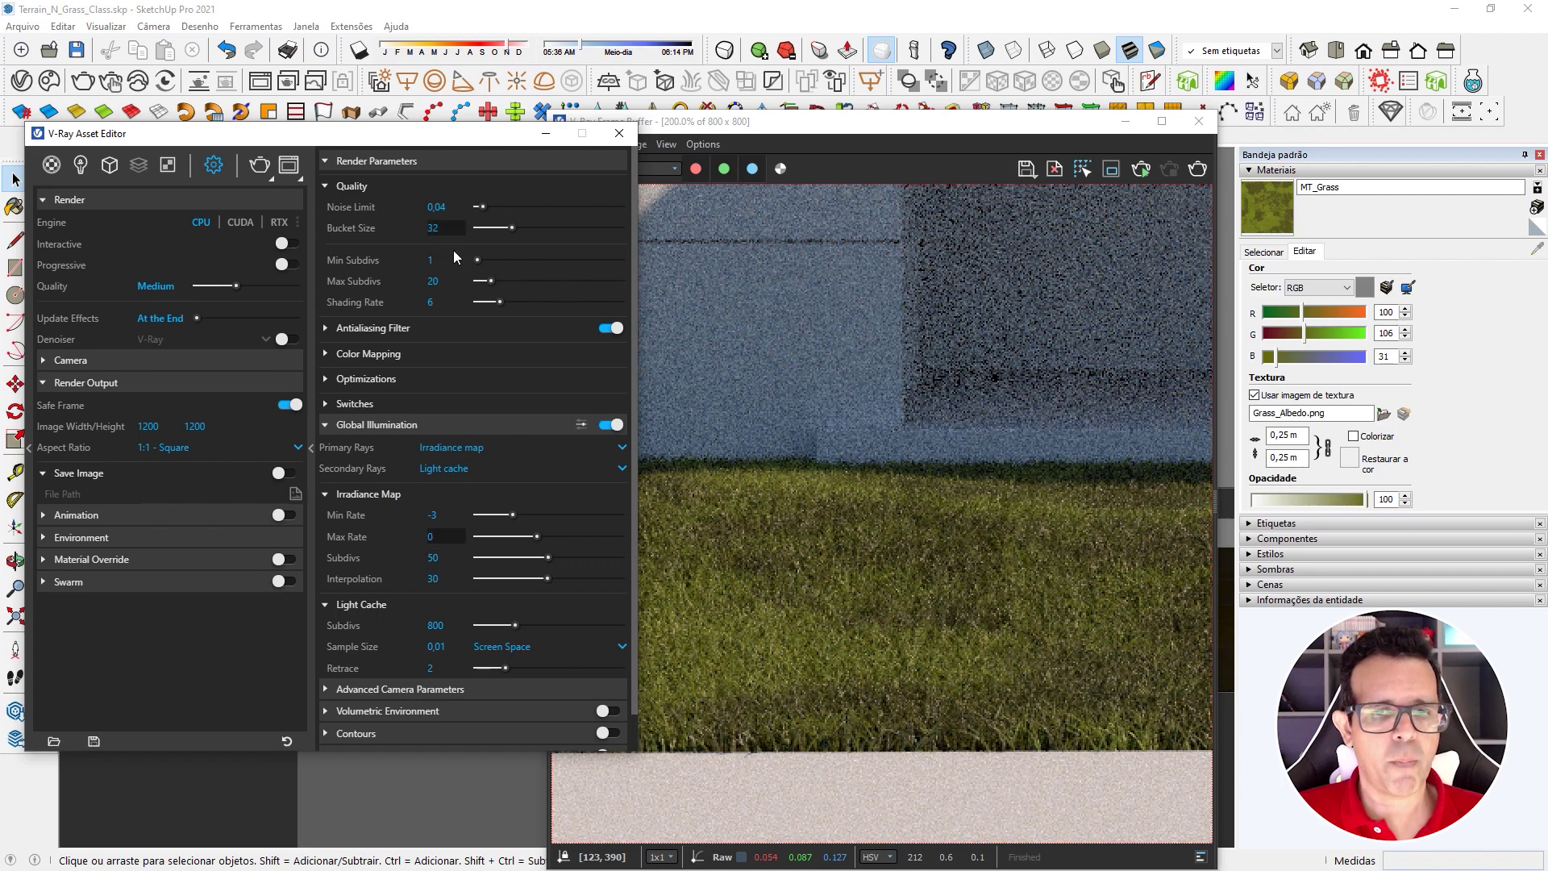
{"action": "left_click", "coordinate": [442, 280]}
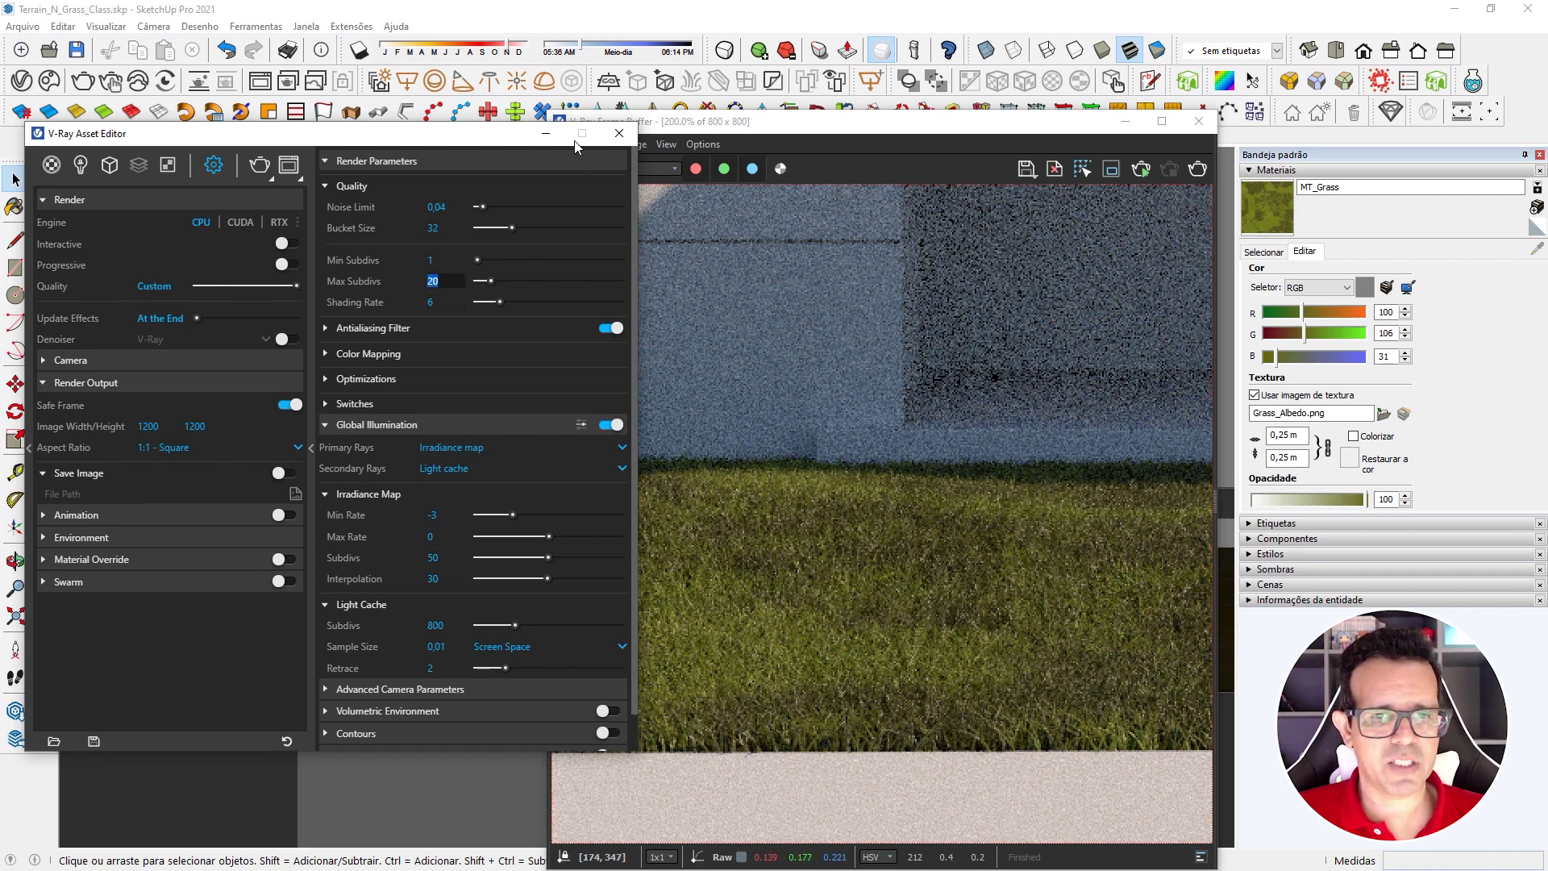
Minimize the V-Ray Asset Editor and close the Frame Buffer to clear the model view
{"action": "left_click", "coordinate": [546, 133]}
{"action": "scroll", "coordinate": [443, 646], "scroll_direction": "down", "scroll_amount": 5}
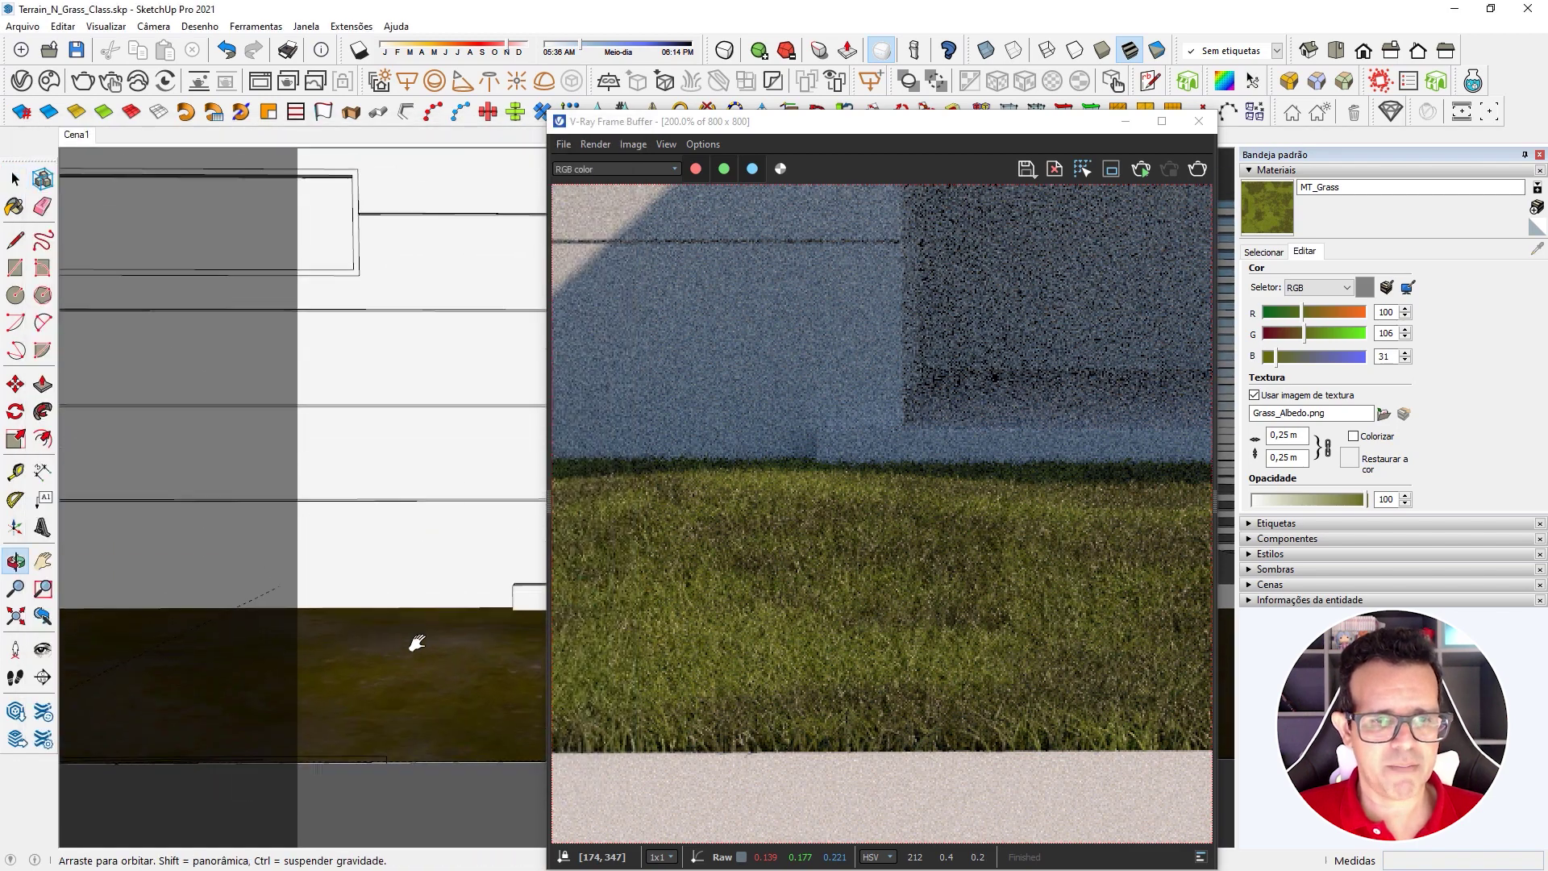
{"action": "mouse_move", "coordinate": [532, 456]}
{"action": "middle_mouse_down"}
{"action": "mouse_move", "coordinate": [501, 439]}
{"action": "mouse_move", "coordinate": [519, 425]}
{"action": "mouse_move", "coordinate": [467, 505]}
{"action": "mouse_move", "coordinate": [461, 482]}
{"action": "mouse_move", "coordinate": [470, 559]}
{"action": "mouse_move", "coordinate": [522, 511]}
{"action": "middle_mouse_up"}
{"action": "scroll", "coordinate": [868, 413], "scroll_direction": "down", "scroll_amount": 1}
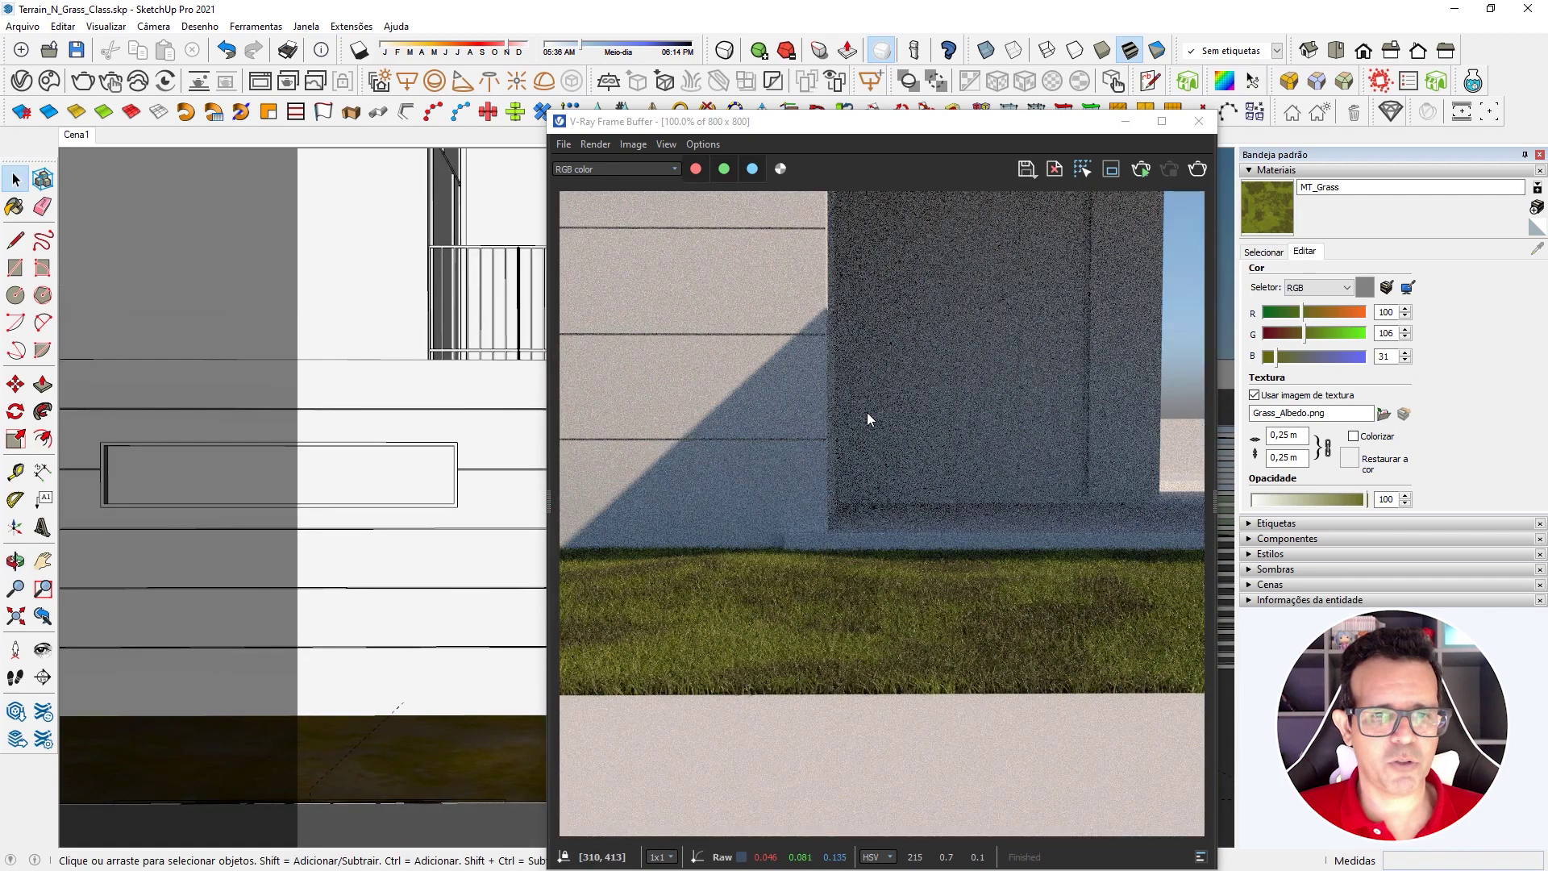
{"action": "scroll", "coordinate": [868, 413], "scroll_direction": "down", "scroll_amount": 1}
{"action": "scroll", "coordinate": [868, 414], "scroll_direction": "up", "scroll_amount": 1}
{"action": "left_click", "coordinate": [1200, 121]}
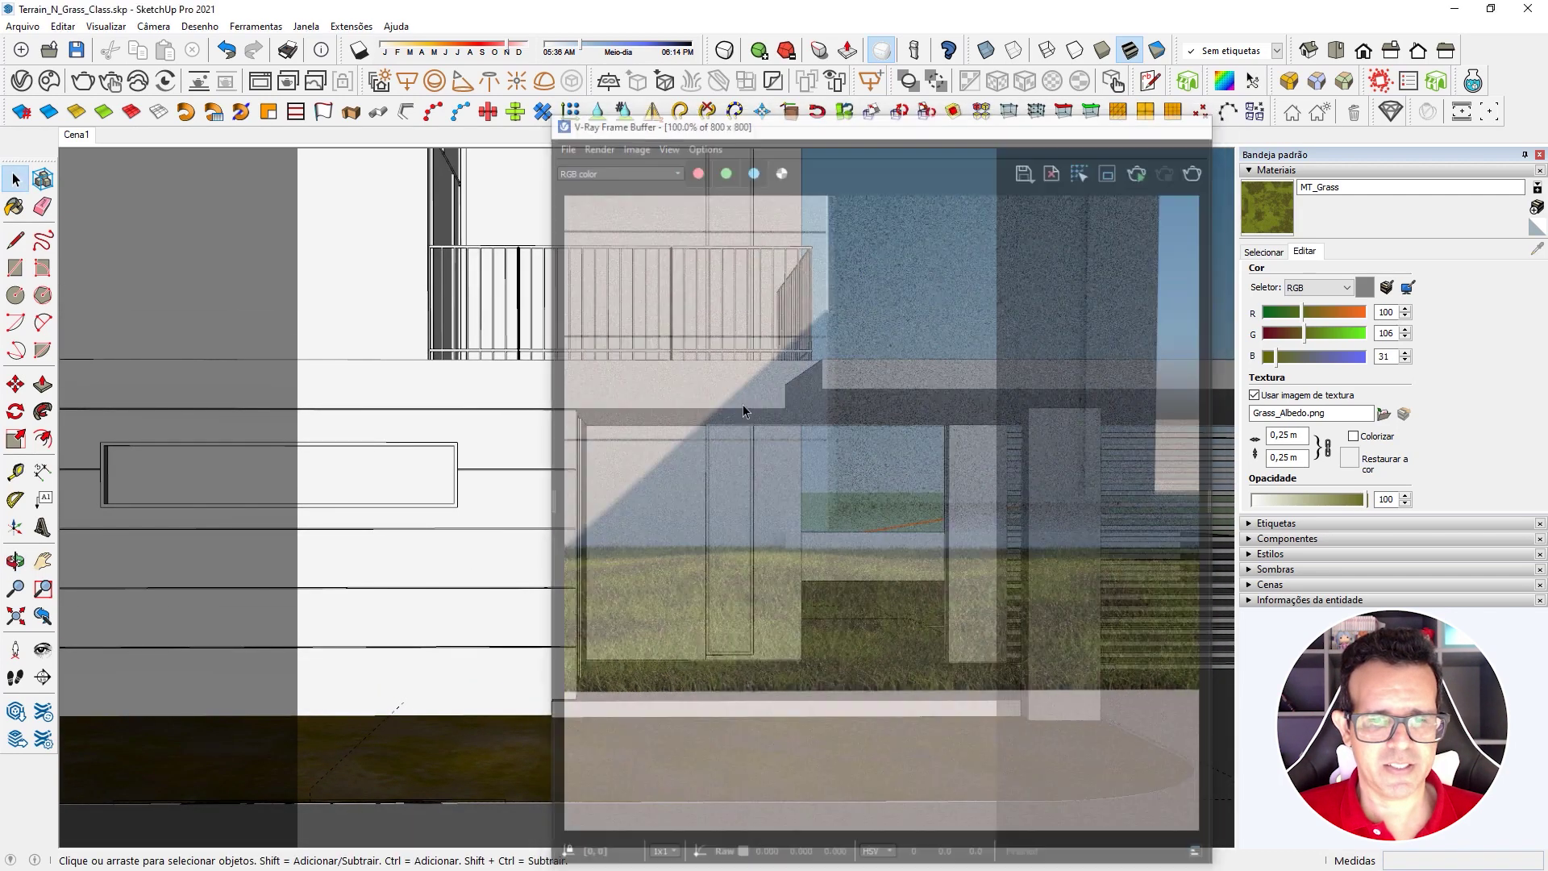
Frame the house's entrance and front lawn in the model view and start the final V-Ray render
{"action": "middle_click_drag", "start_coordinate": [637, 569], "coordinate": [616, 557]}
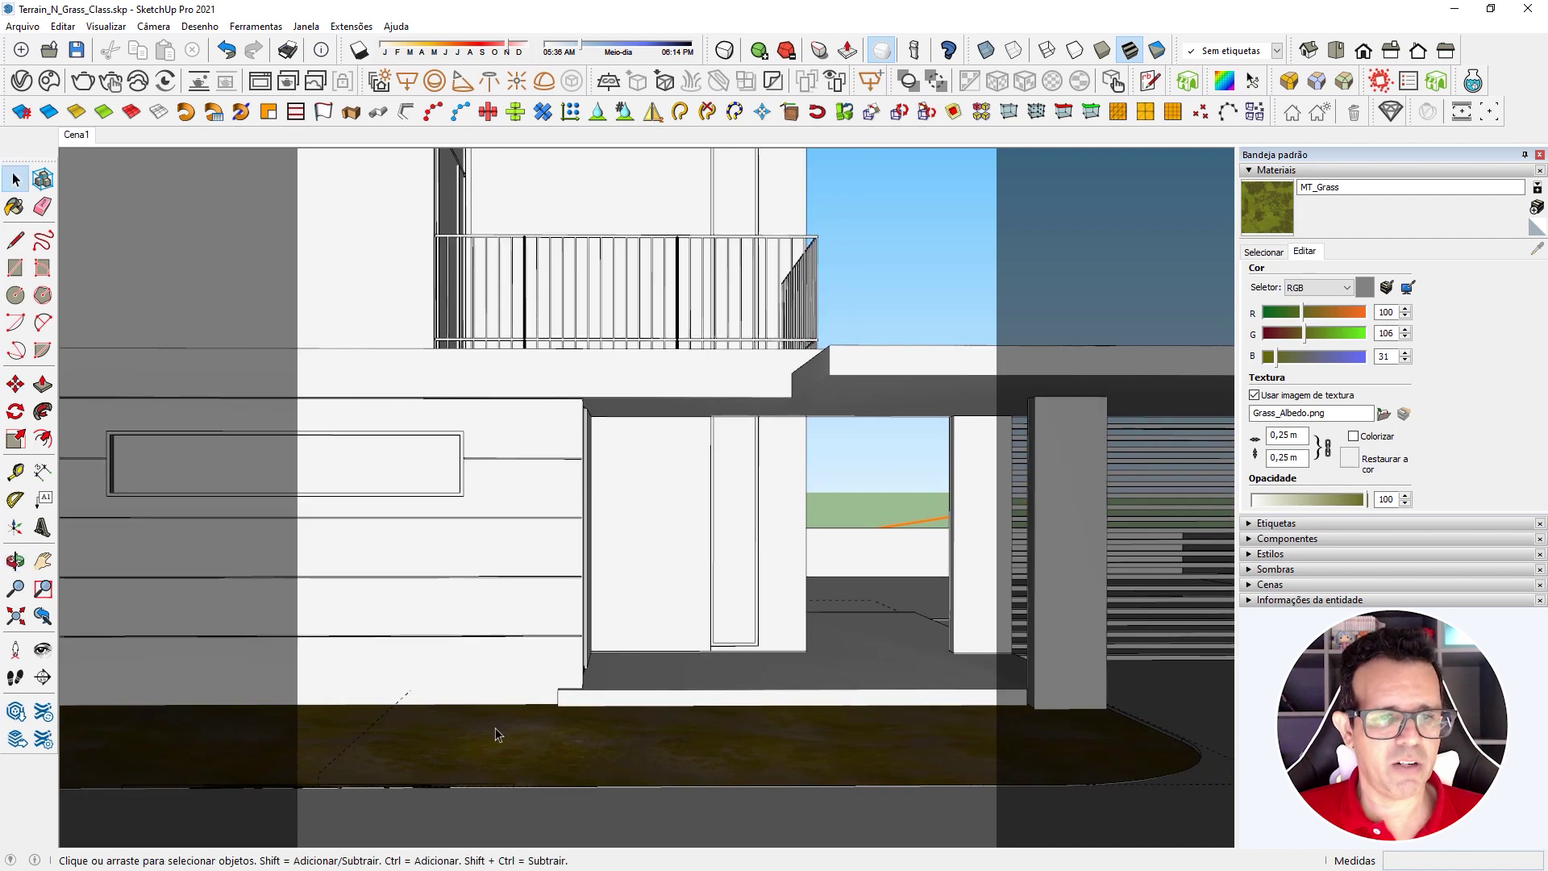
{"action": "scroll", "coordinate": [530, 711], "scroll_direction": "up", "scroll_amount": 1}
{"action": "scroll", "coordinate": [530, 712], "scroll_direction": "up", "scroll_amount": 2}
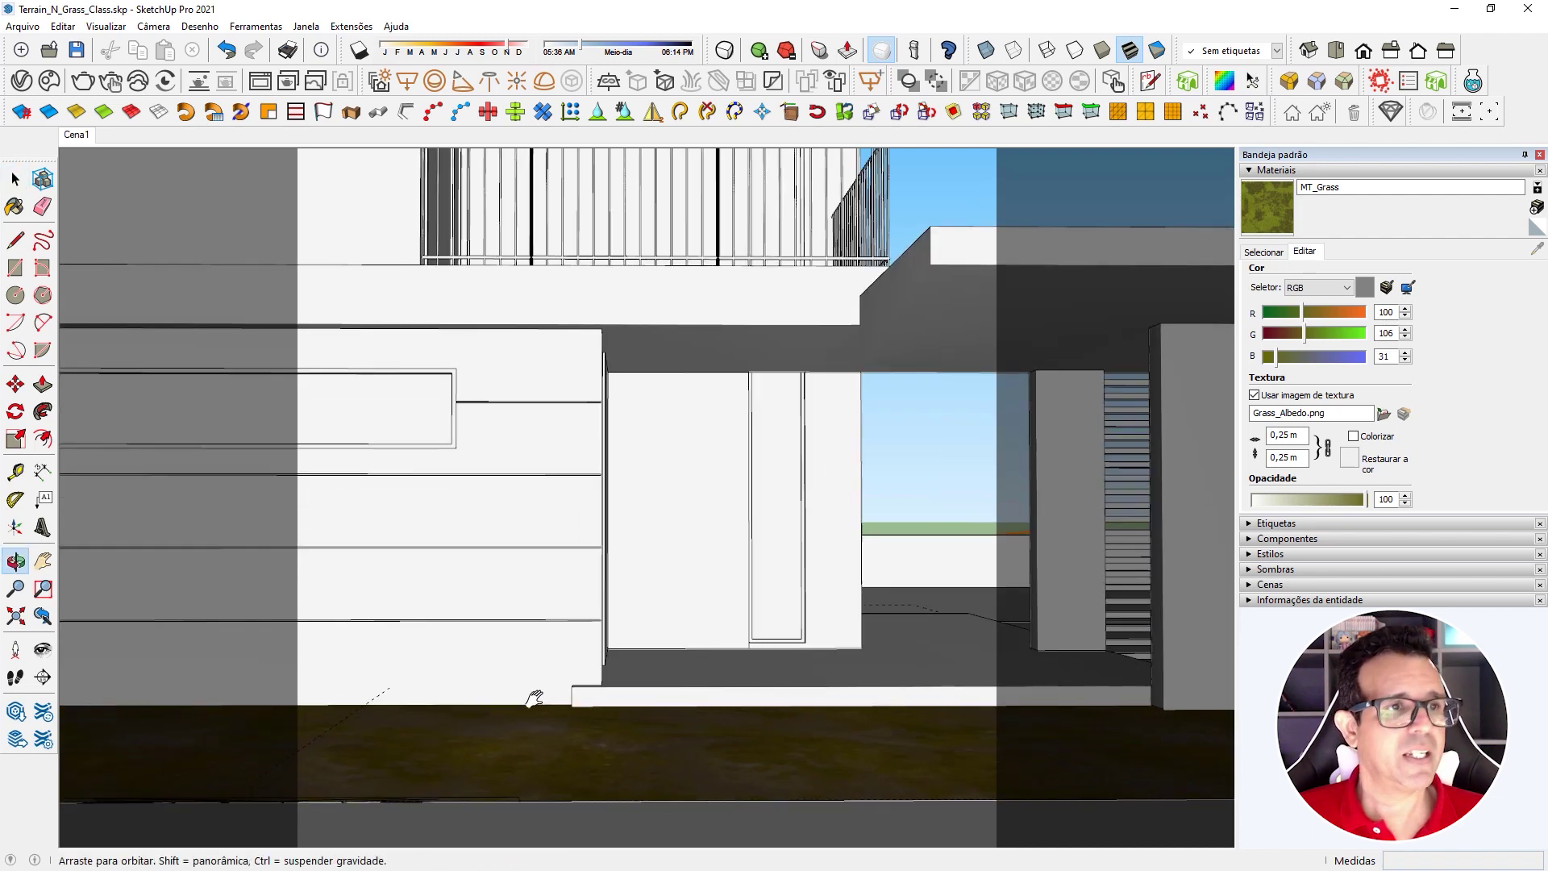
{"action": "left_click", "coordinate": [85, 81]}
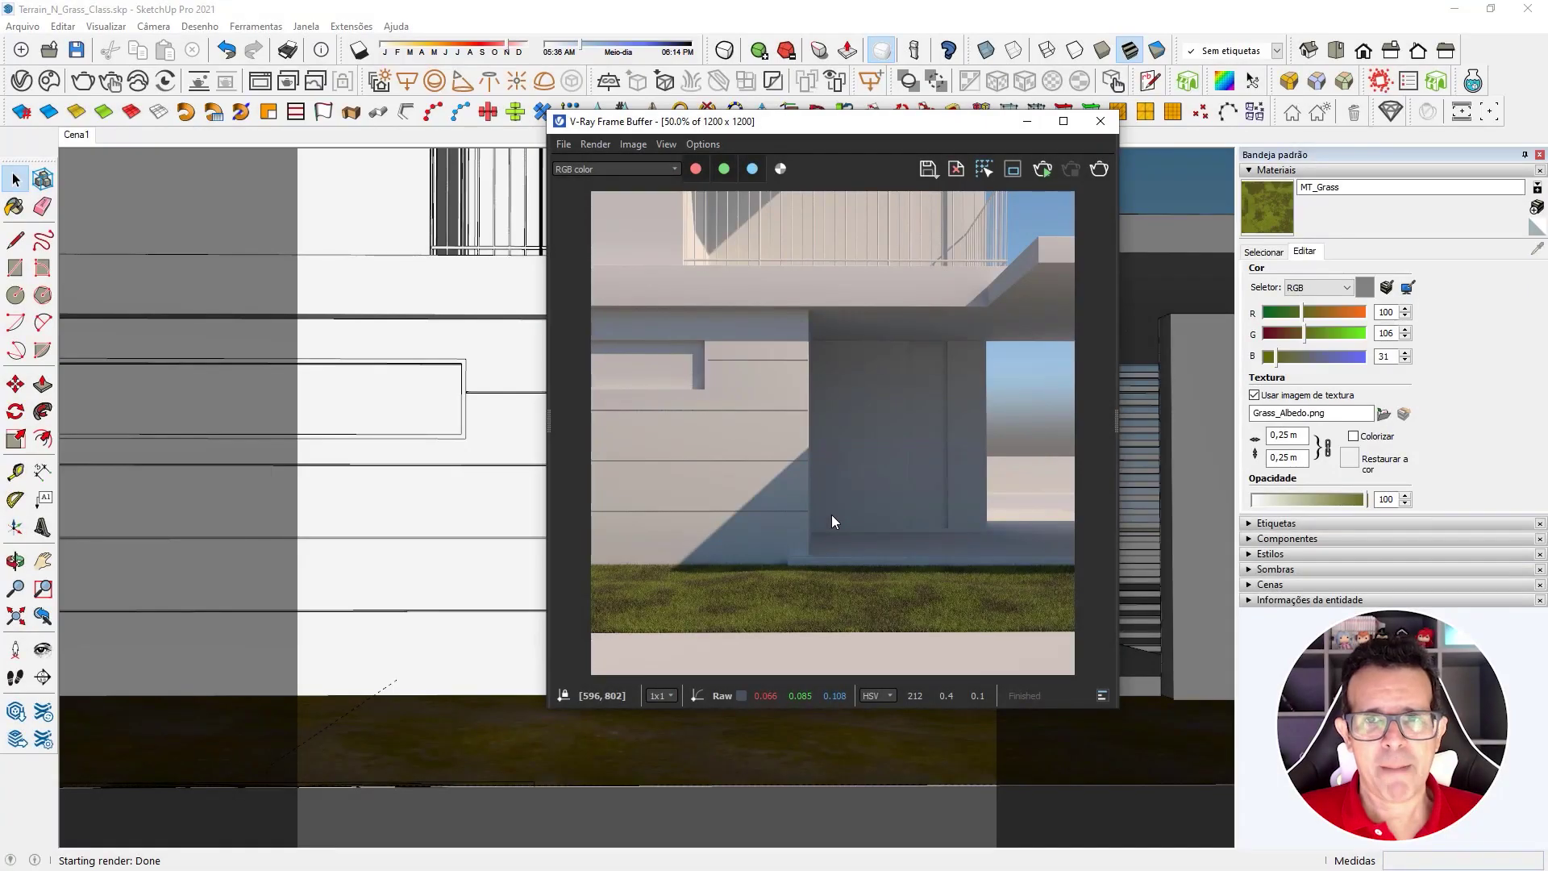
Maximize the Frame Buffer and examine the rendered grass up close along the house wall, entrance step and curb
{"action": "double_click", "coordinate": [832, 516]}
{"action": "left_click", "coordinate": [1065, 122]}
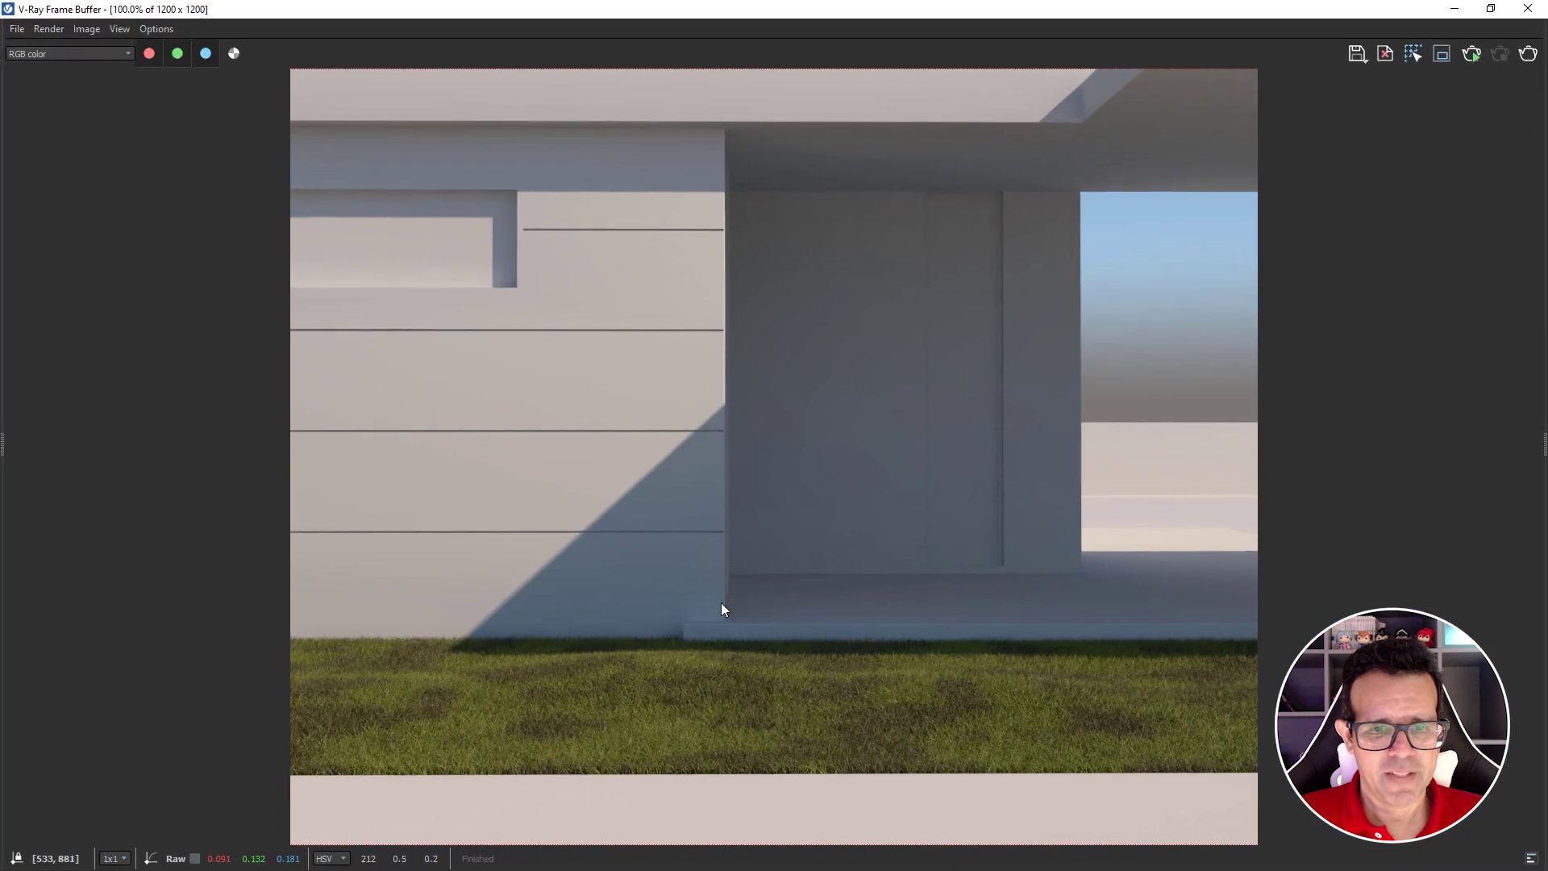
{"action": "scroll", "coordinate": [715, 691], "scroll_direction": "up", "scroll_amount": 1}
{"action": "middle_click_drag", "start_coordinate": [715, 691], "coordinate": [914, 558]}
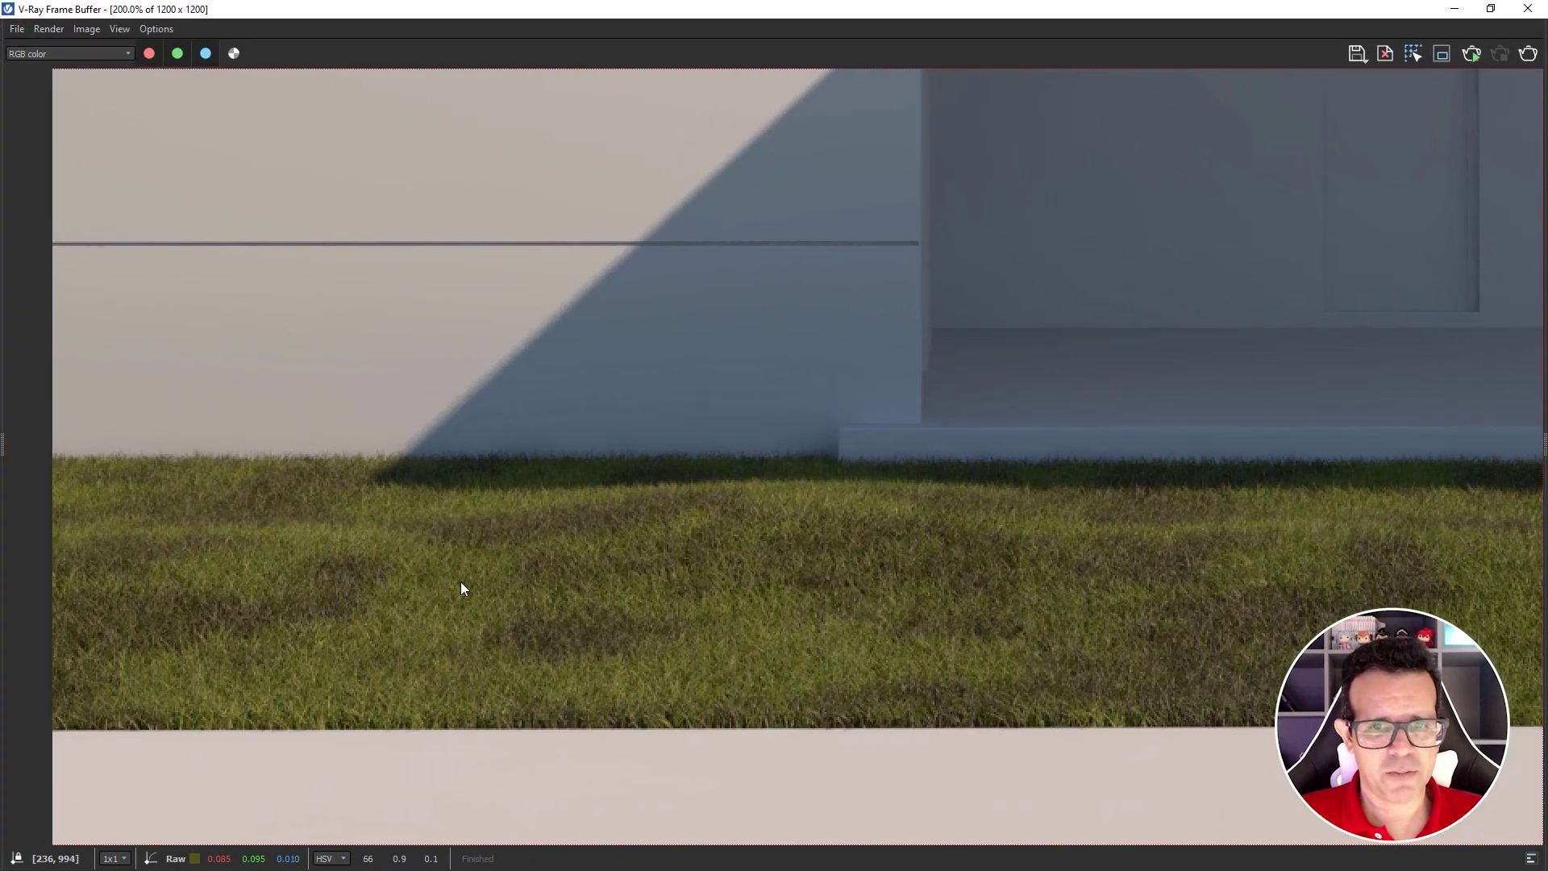
{"action": "middle_click_drag", "start_coordinate": [328, 534], "coordinate": [357, 549]}
{"action": "middle_click_drag", "start_coordinate": [658, 569], "coordinate": [604, 571]}
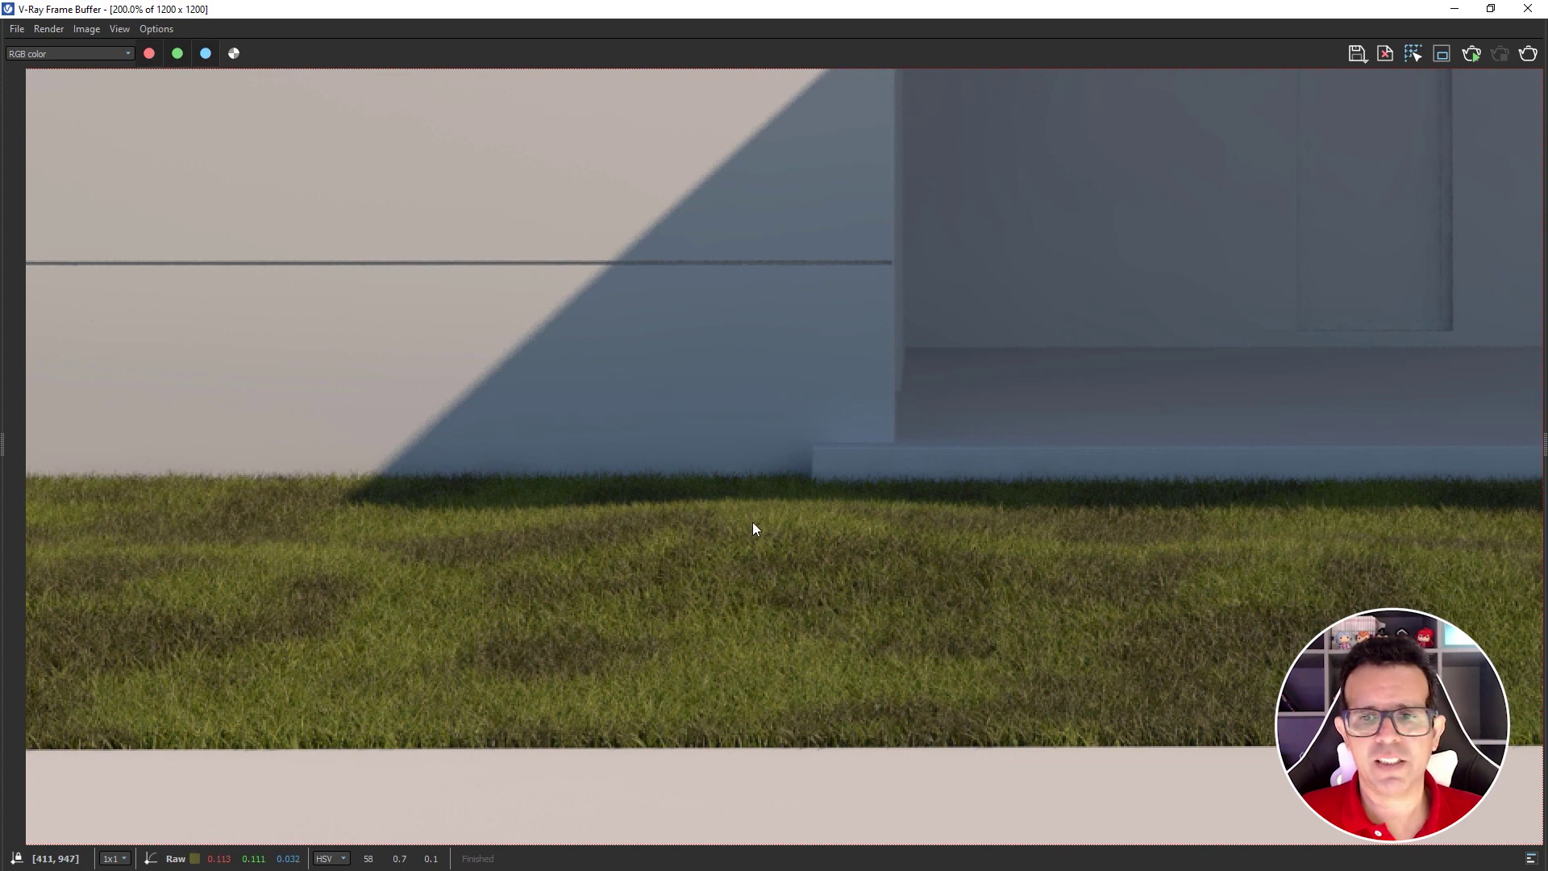
{"action": "middle_click_drag", "start_coordinate": [929, 550], "coordinate": [685, 619]}
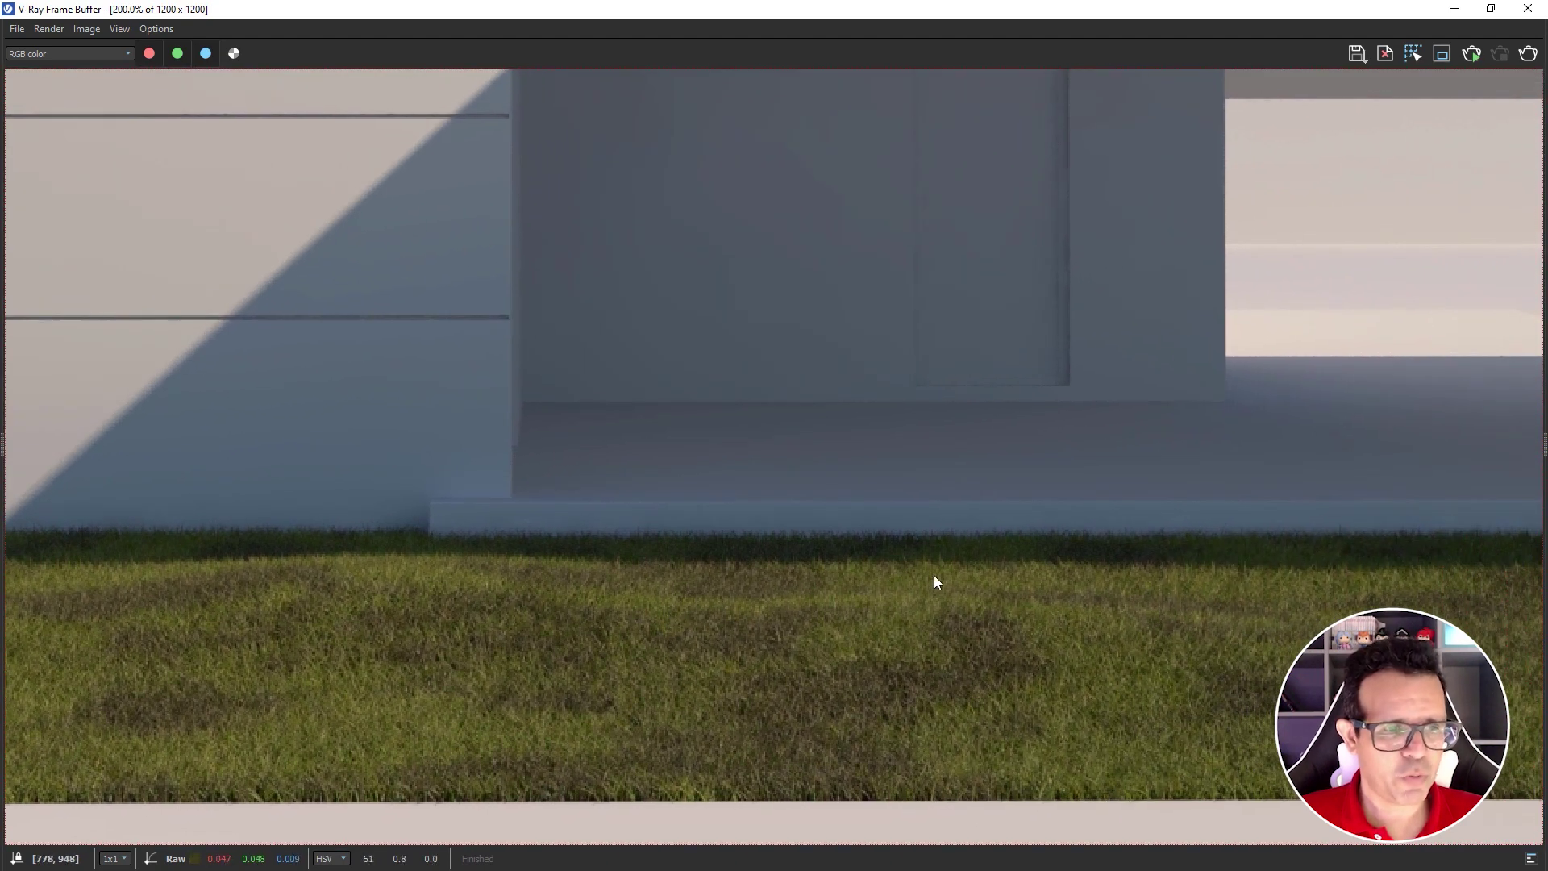
{"action": "middle_click_drag", "start_coordinate": [1018, 652], "coordinate": [1227, 625]}
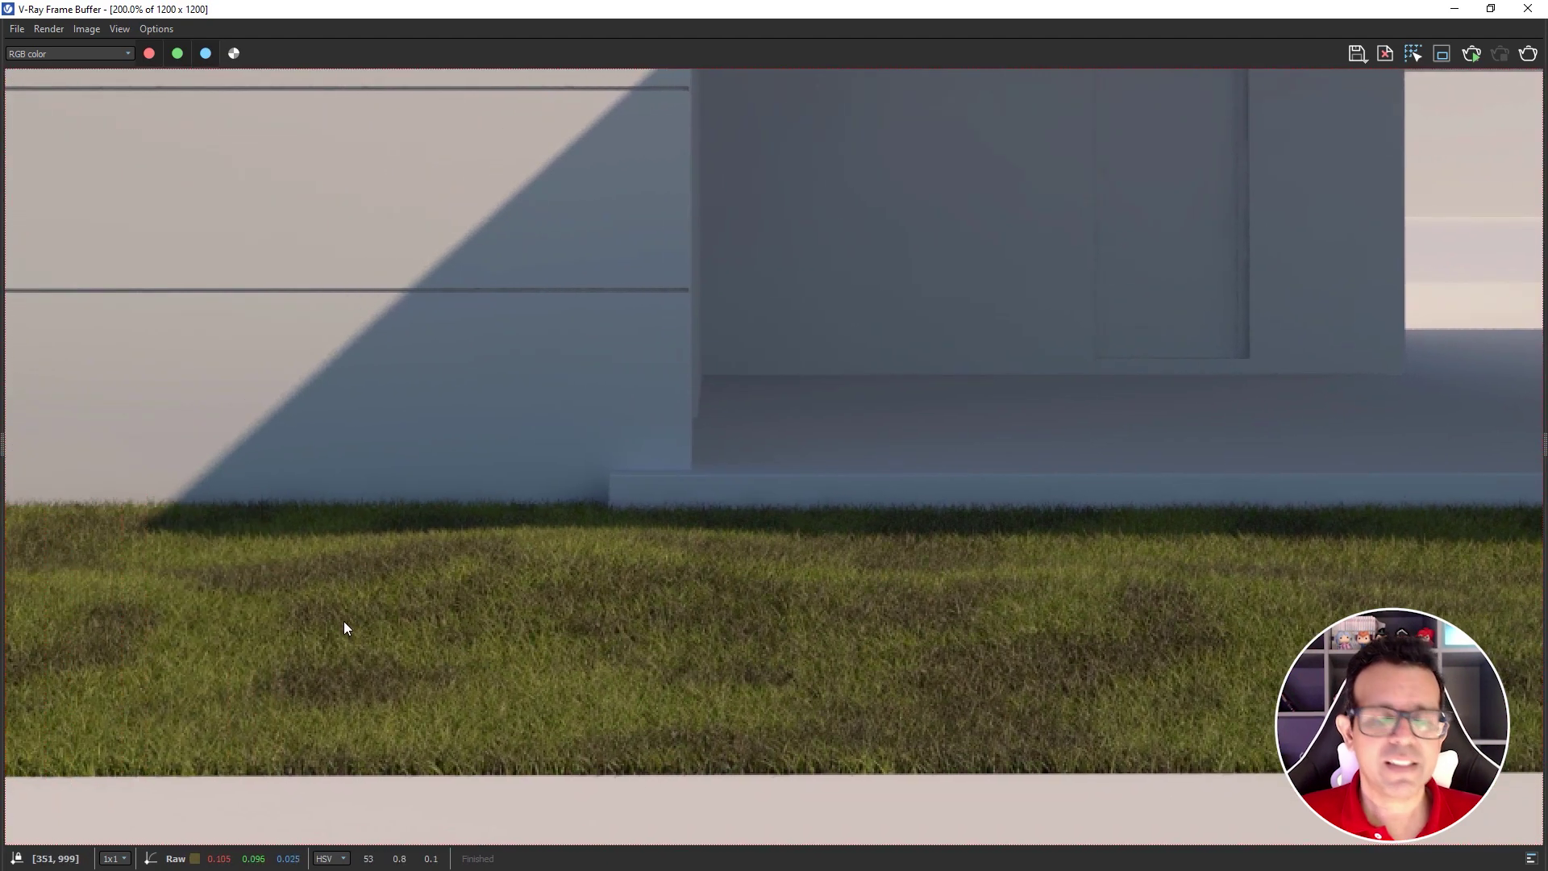
{"action": "middle_click_drag", "start_coordinate": [534, 618], "coordinate": [685, 636]}
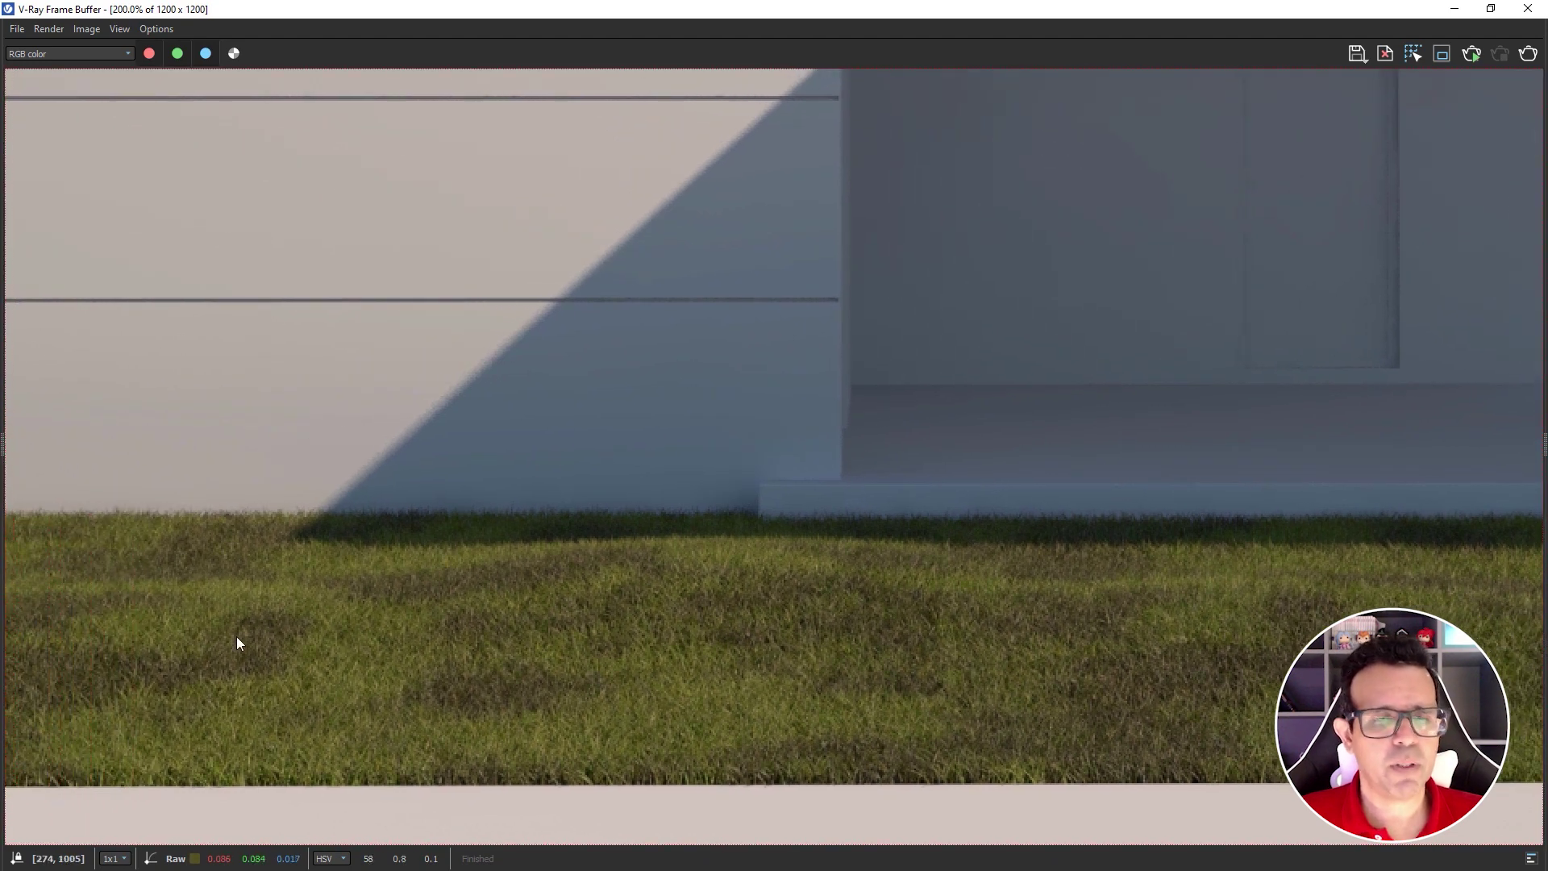
{"action": "middle_click_drag", "start_coordinate": [290, 621], "coordinate": [336, 606]}
{"action": "middle_click_drag", "start_coordinate": [86, 614], "coordinate": [136, 601]}
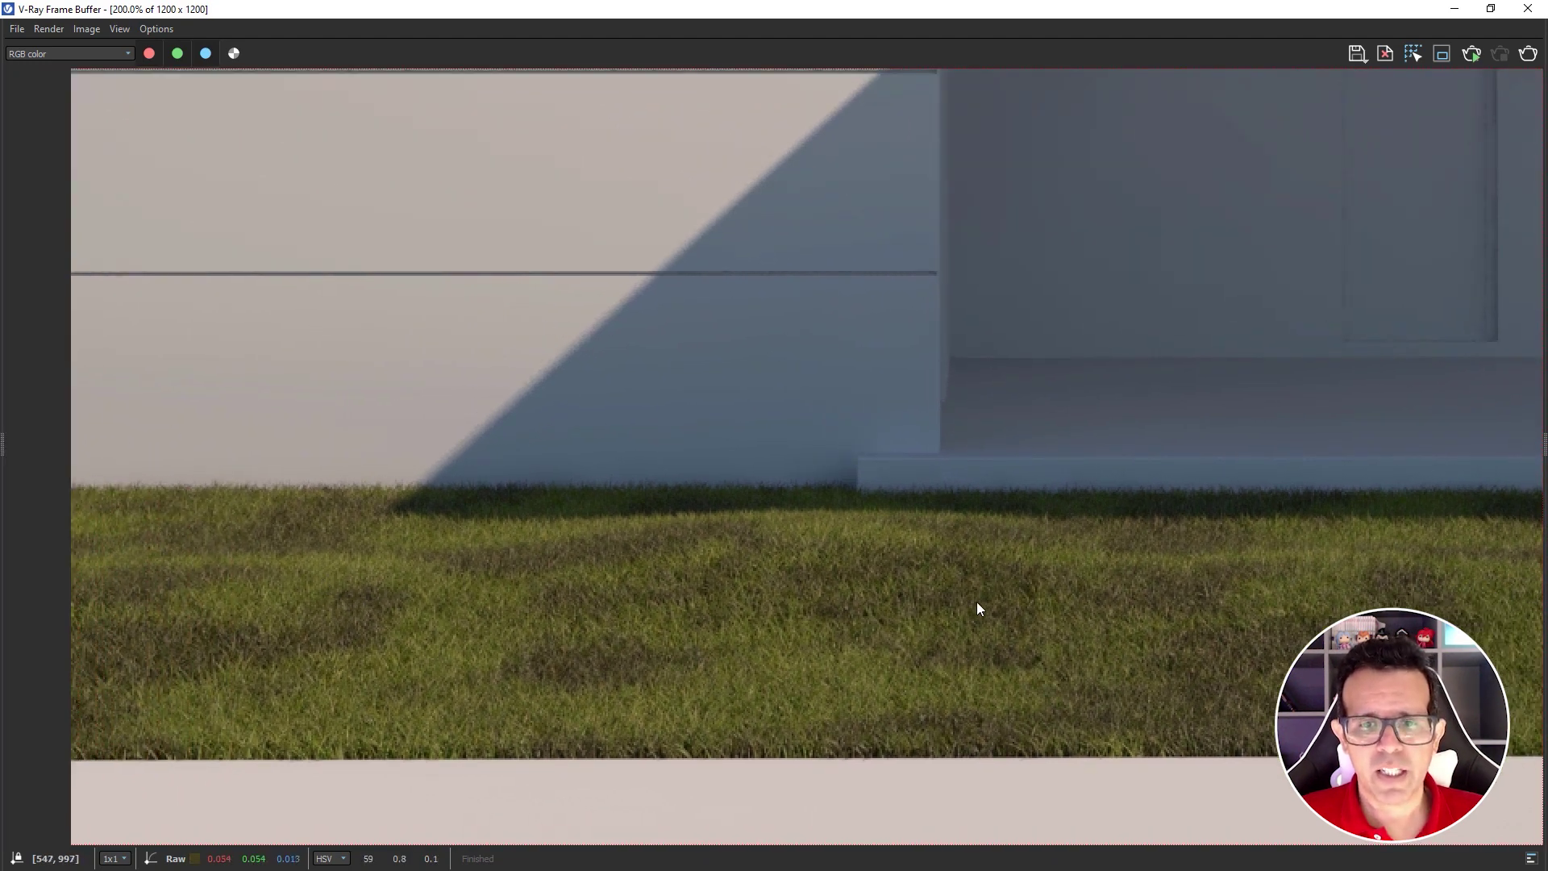
{"action": "middle_click_drag", "start_coordinate": [978, 607], "coordinate": [846, 641]}
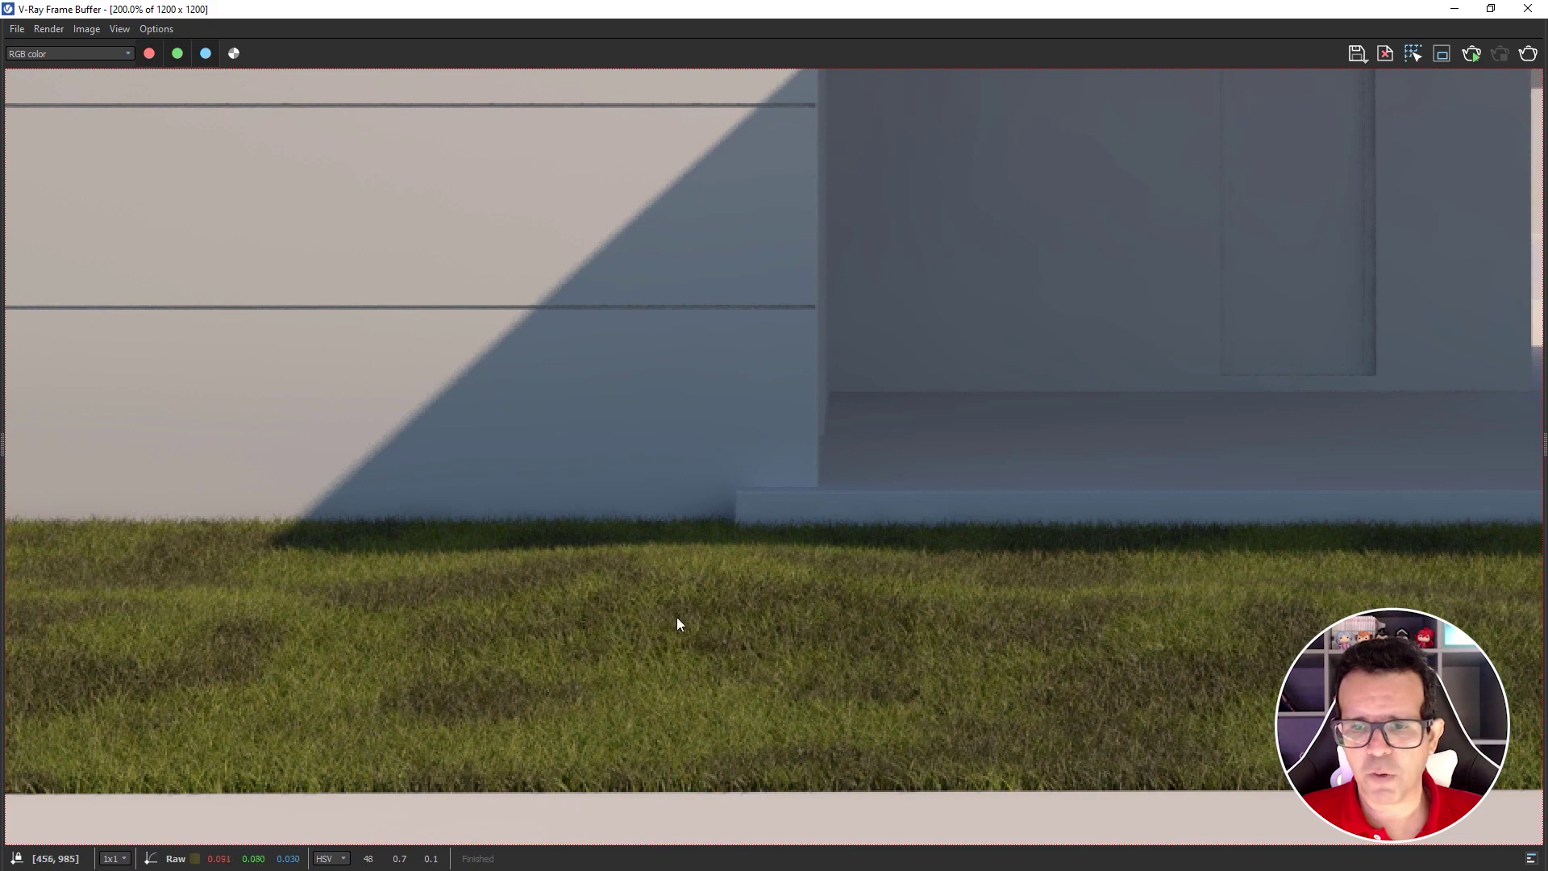
{"action": "scroll", "coordinate": [842, 621], "scroll_direction": "down", "scroll_amount": 1}
{"action": "scroll", "coordinate": [751, 636], "scroll_direction": "up", "scroll_amount": 1}
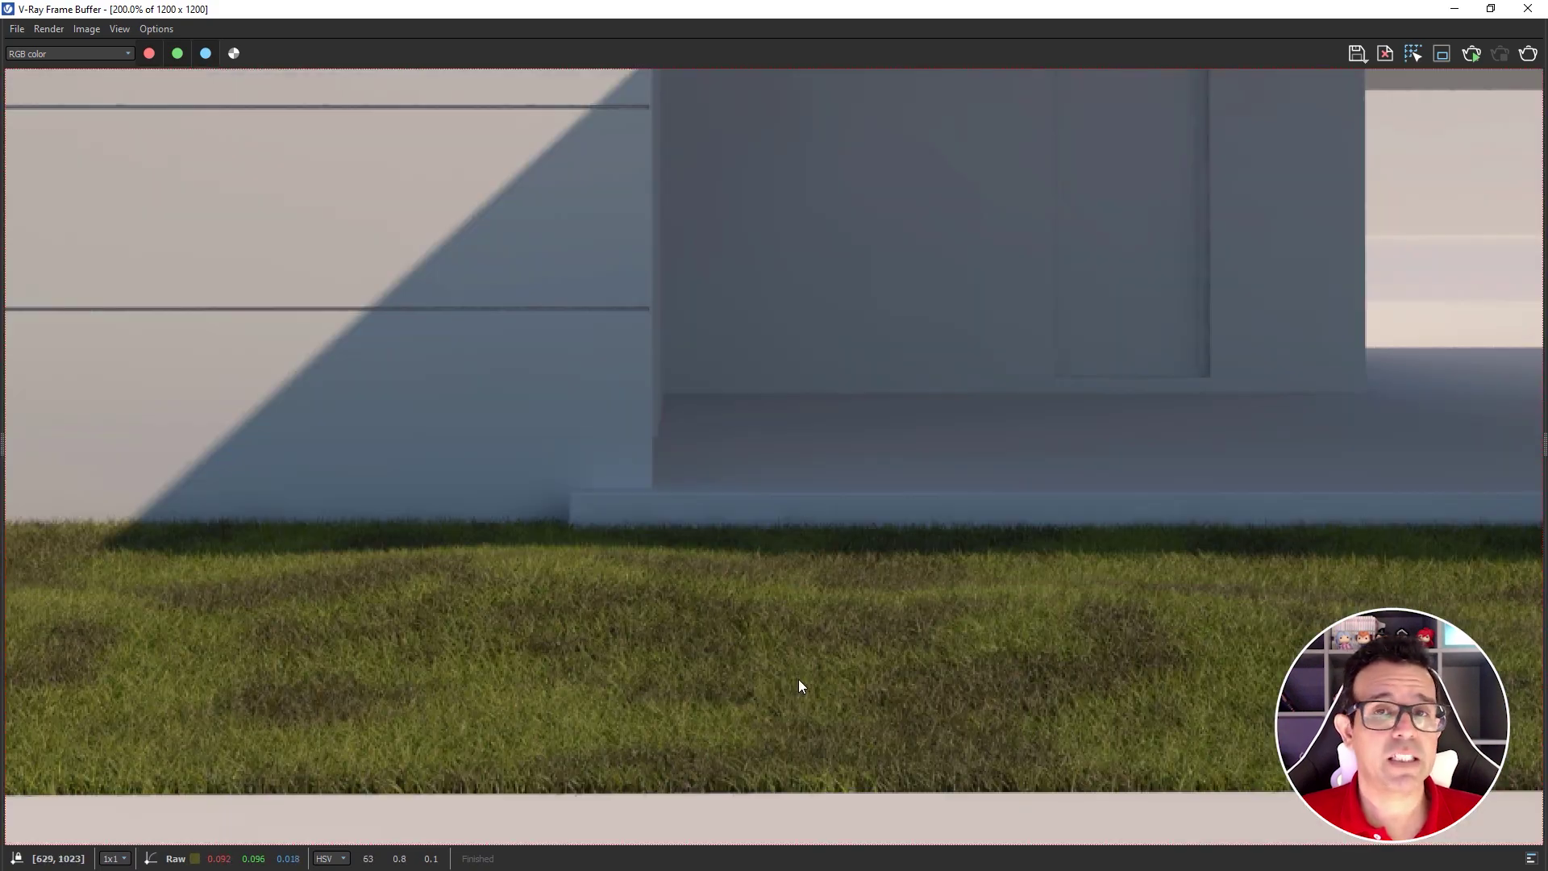
{"action": "middle_click_drag", "start_coordinate": [1009, 675], "coordinate": [948, 686]}
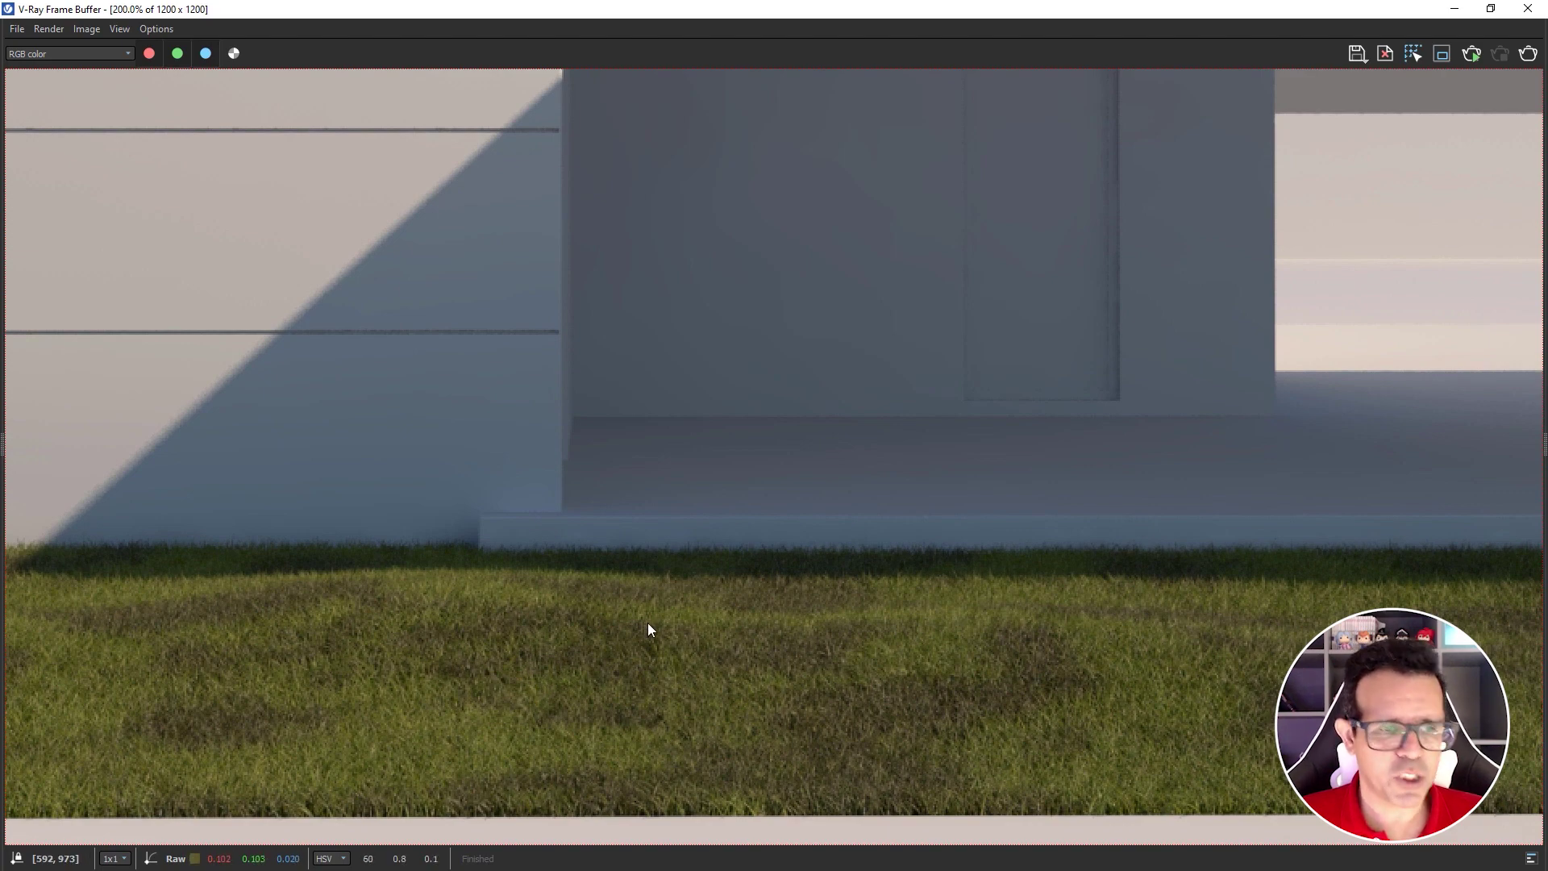
{"action": "scroll", "coordinate": [496, 651], "scroll_direction": "down", "scroll_amount": 1}
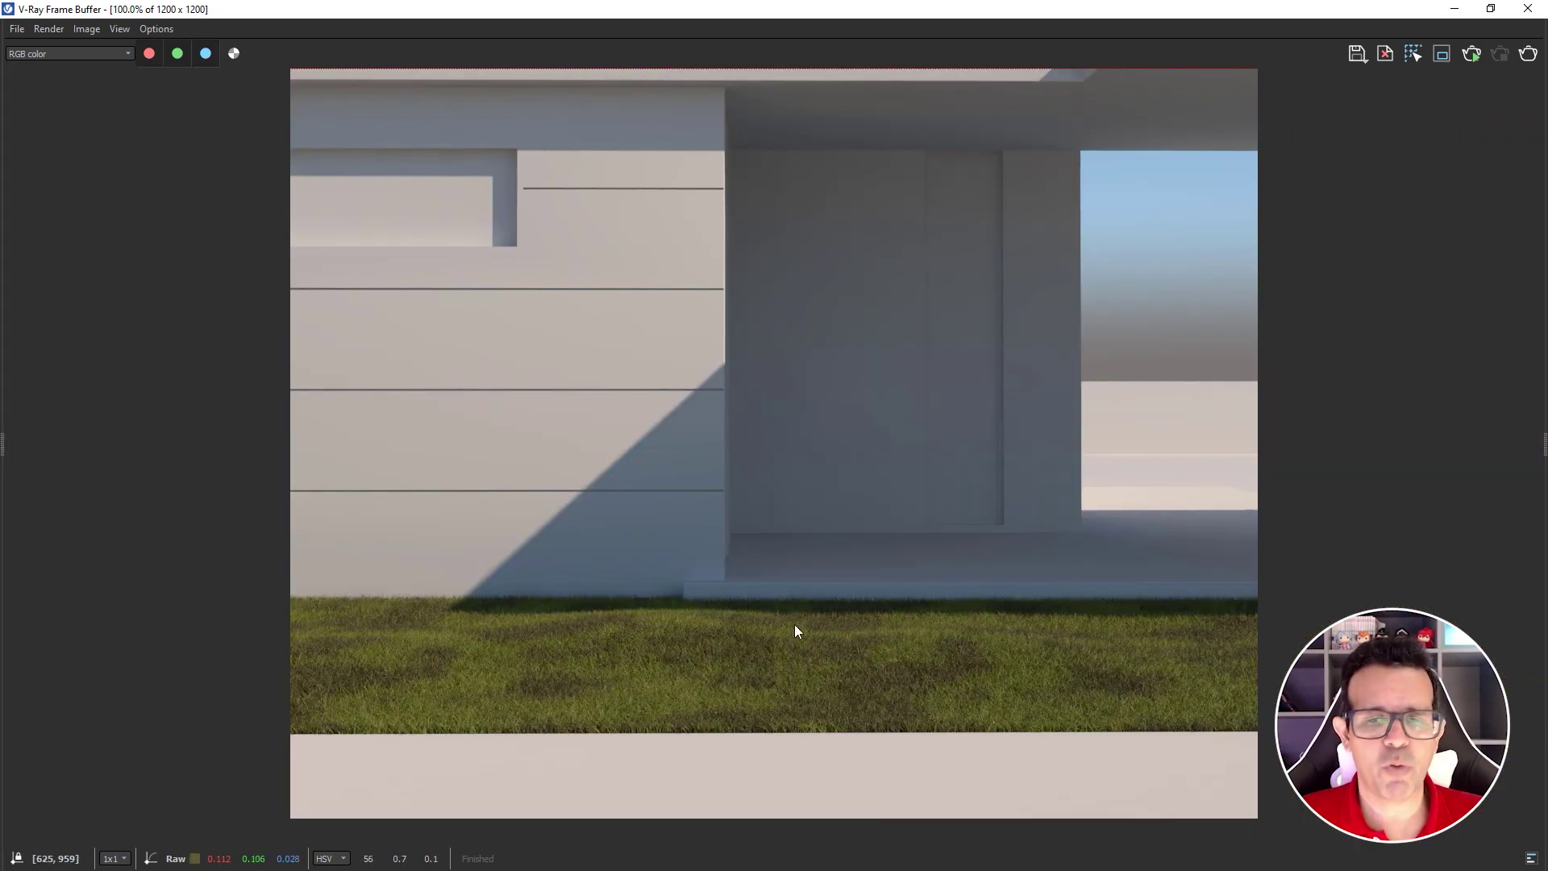
{"action": "scroll", "coordinate": [755, 647], "scroll_direction": "up", "scroll_amount": 1}
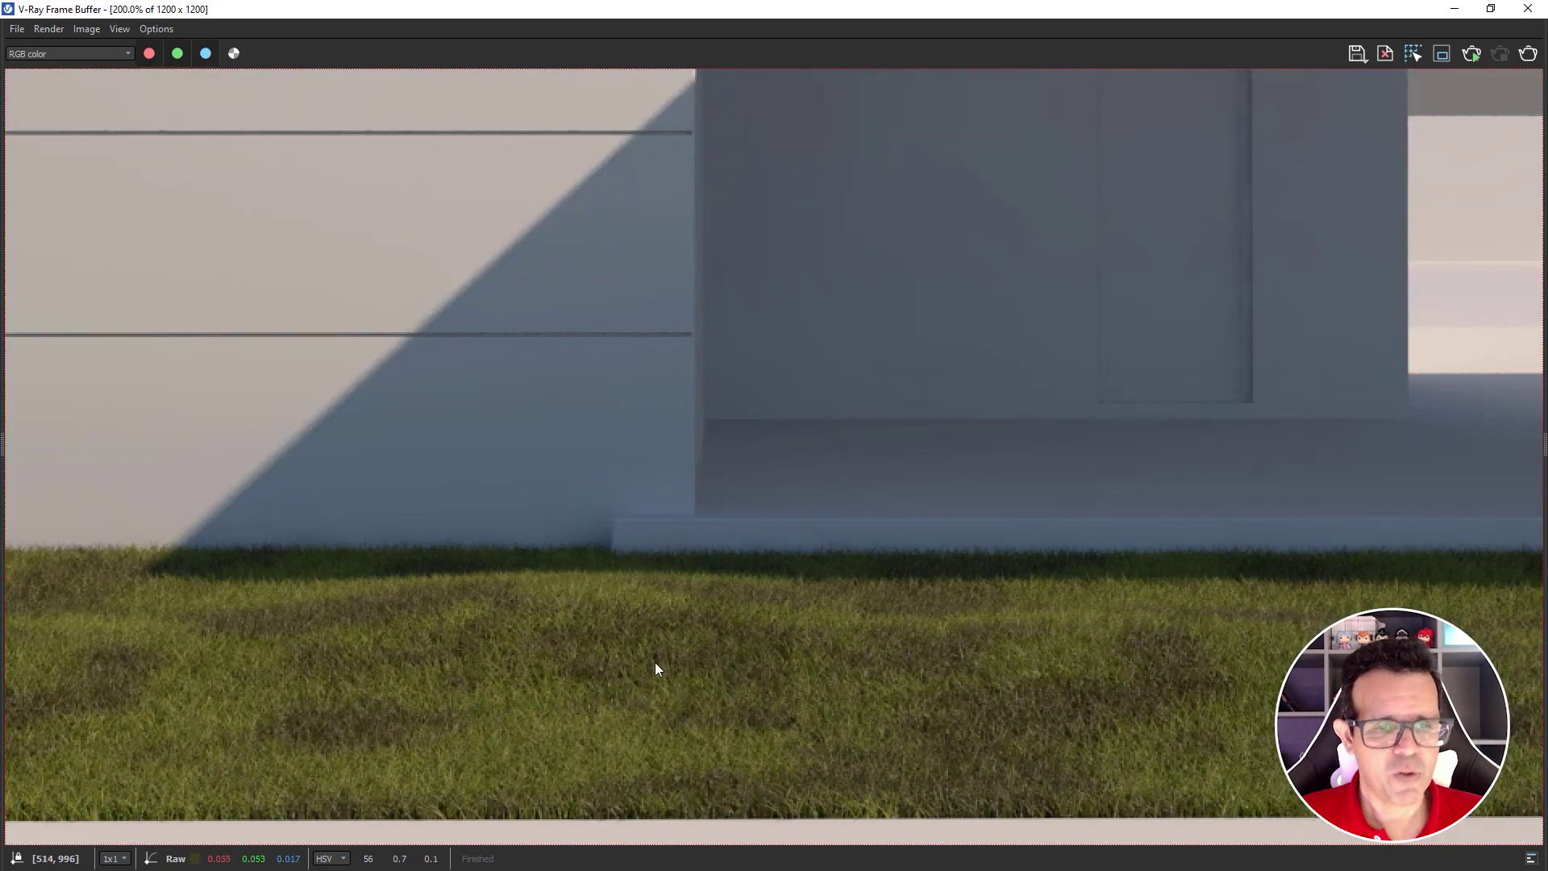
{"action": "middle_click_drag", "start_coordinate": [715, 651], "coordinate": [790, 659]}
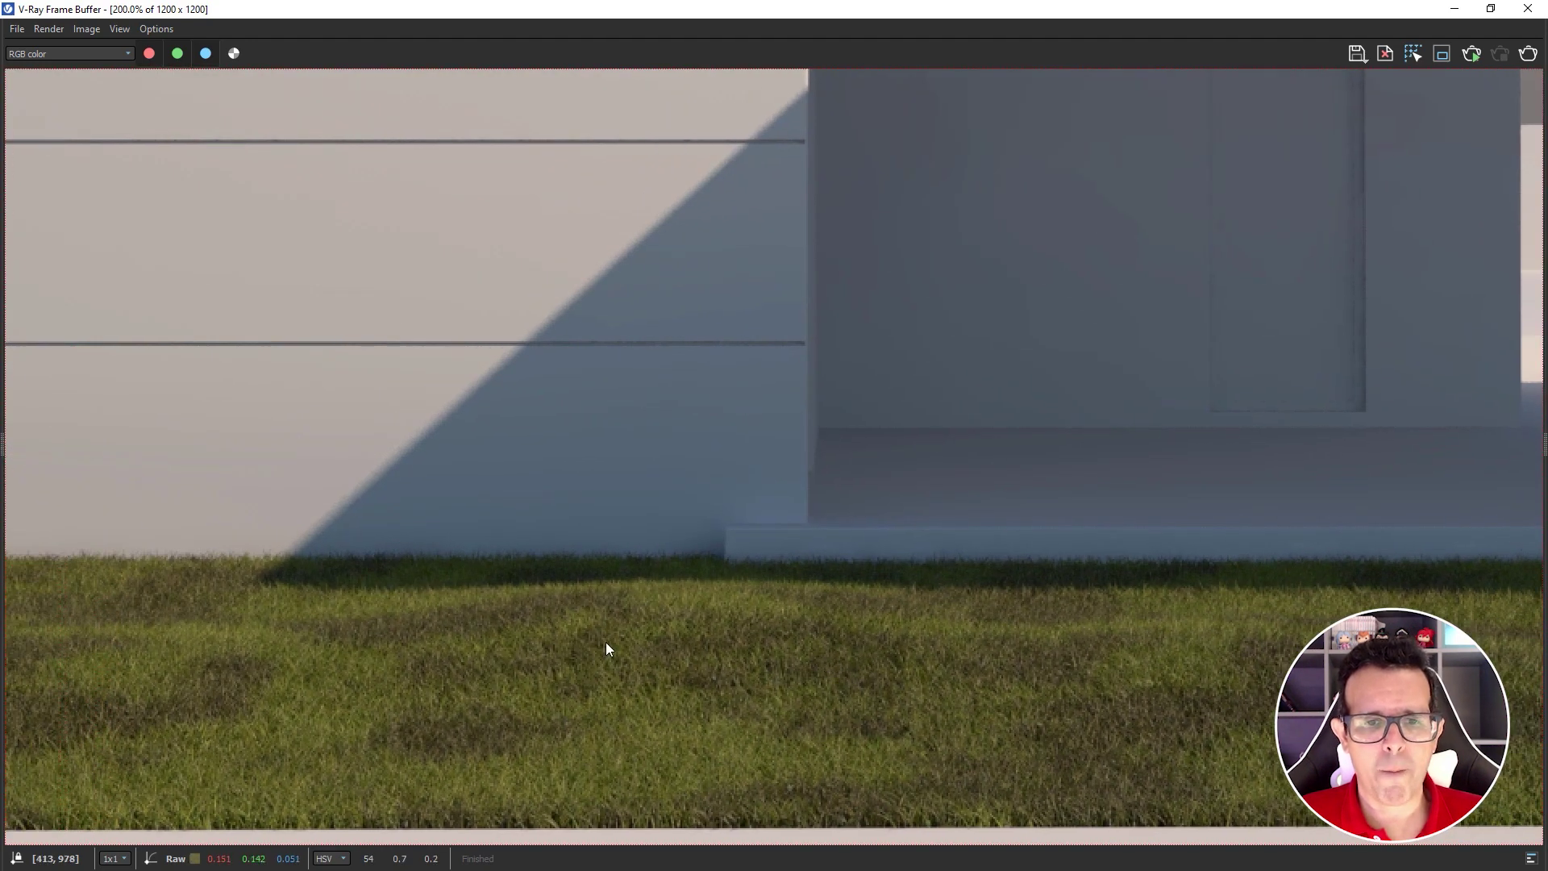
{"action": "middle_click_drag", "start_coordinate": [607, 642], "coordinate": [563, 650]}
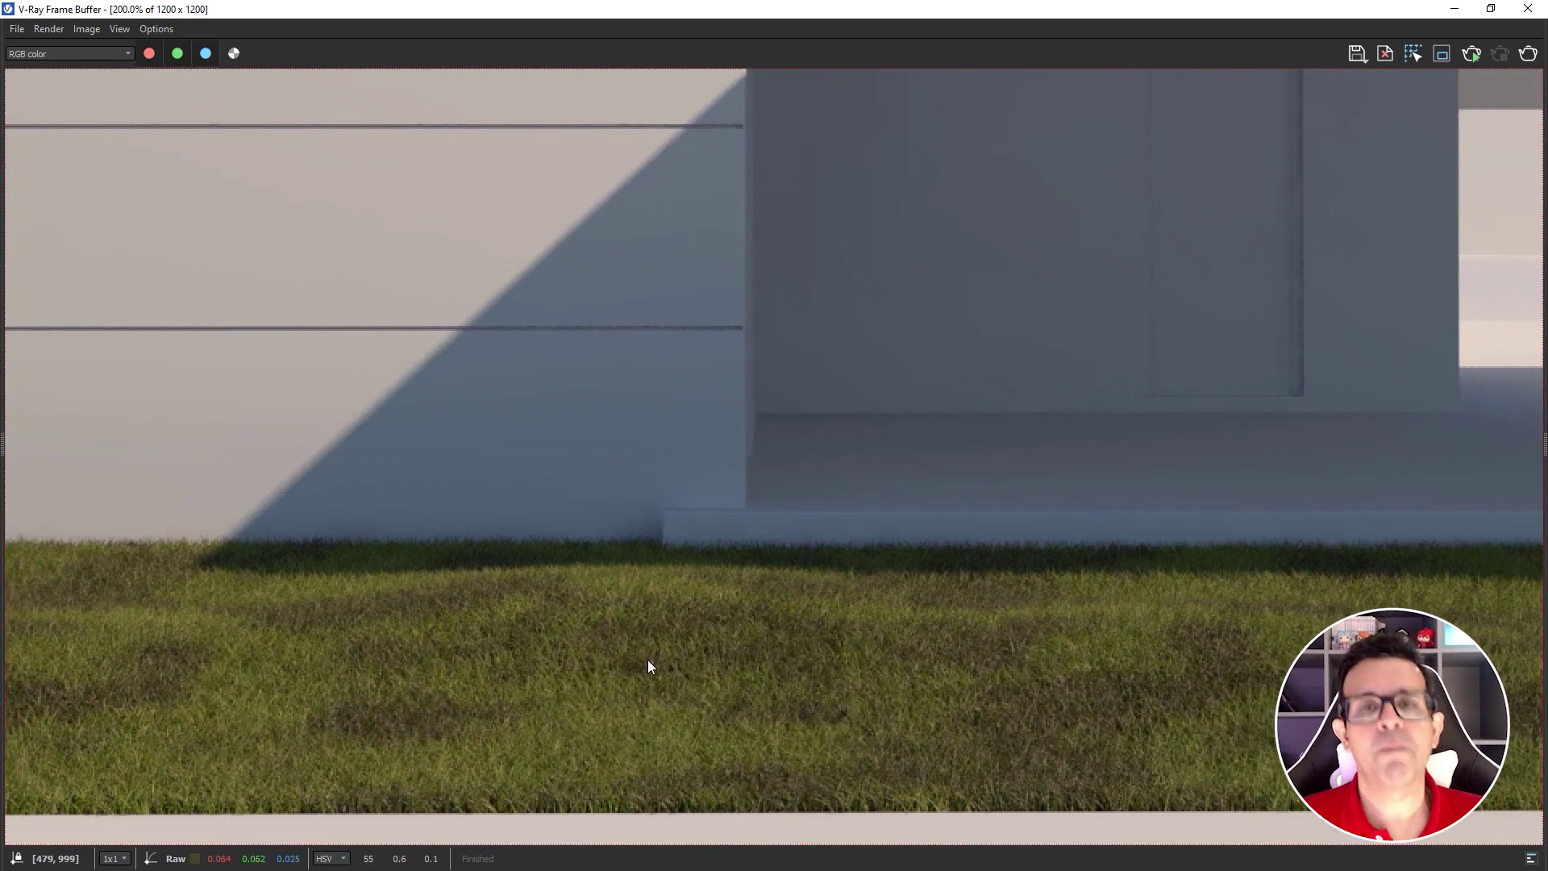
{"action": "middle_click_drag", "start_coordinate": [692, 681], "coordinate": [644, 669]}
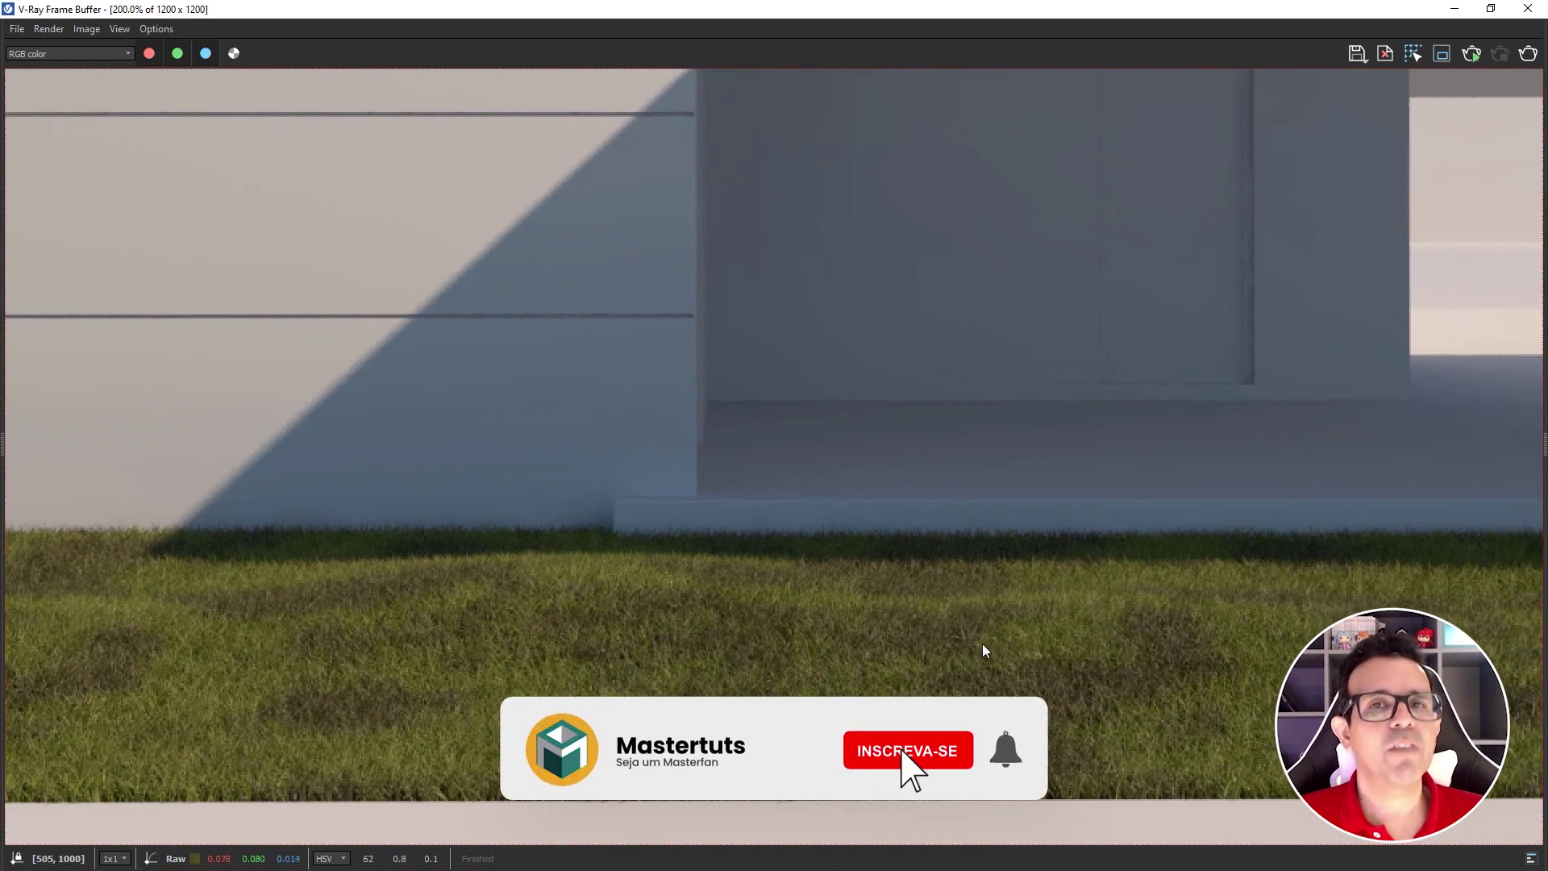
{"action": "middle_click_drag", "start_coordinate": [985, 646], "coordinate": [1004, 680]}
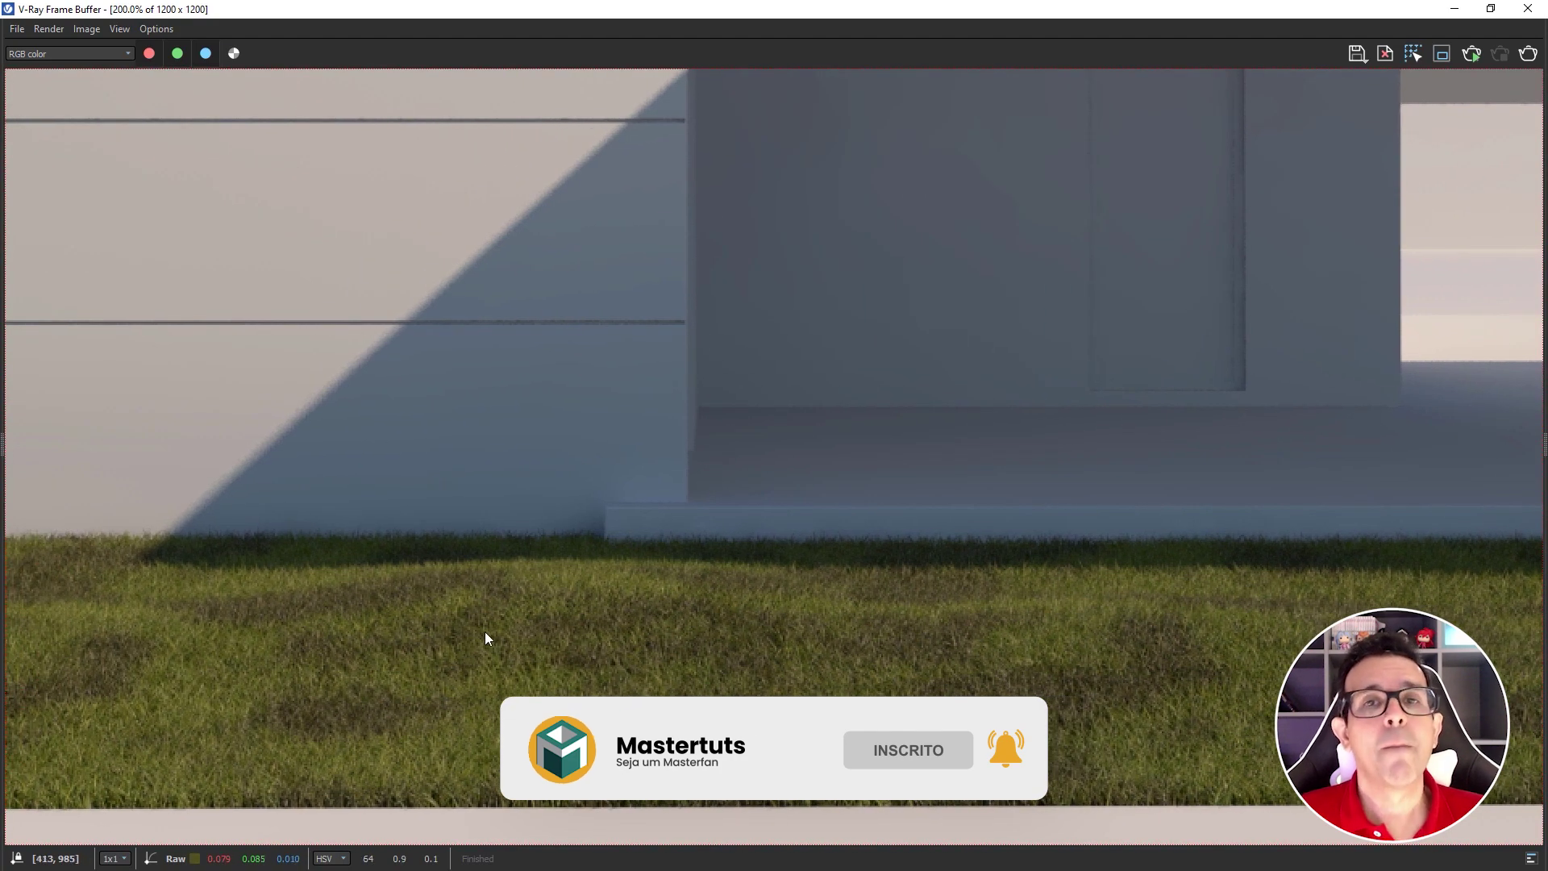
{"action": "middle_click_drag", "start_coordinate": [485, 631], "coordinate": [587, 622]}
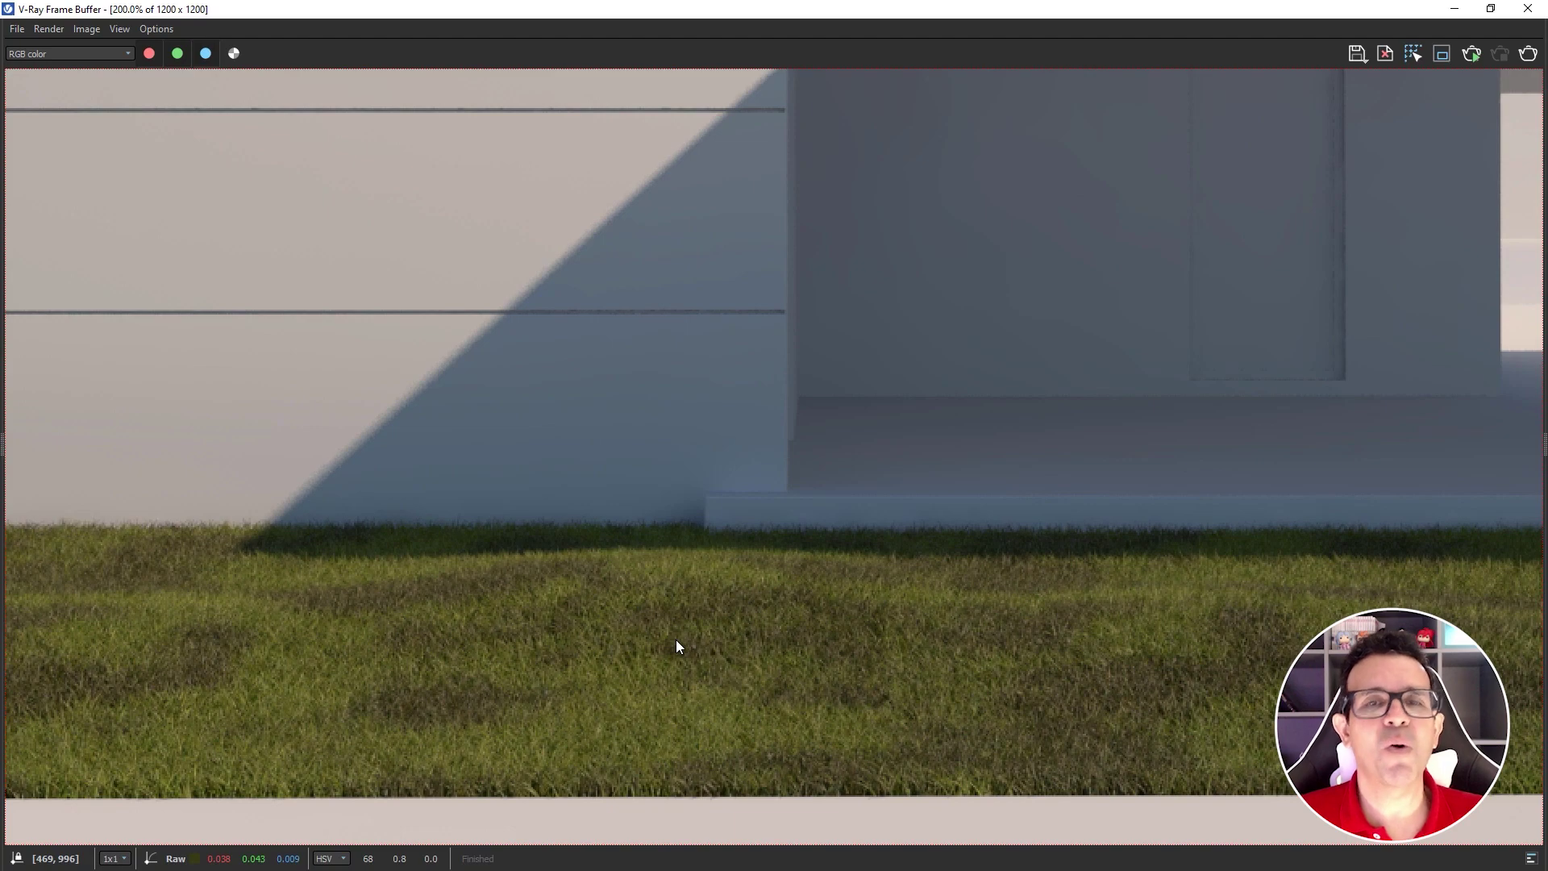
{"action": "middle_click_drag", "start_coordinate": [676, 641], "coordinate": [577, 621]}
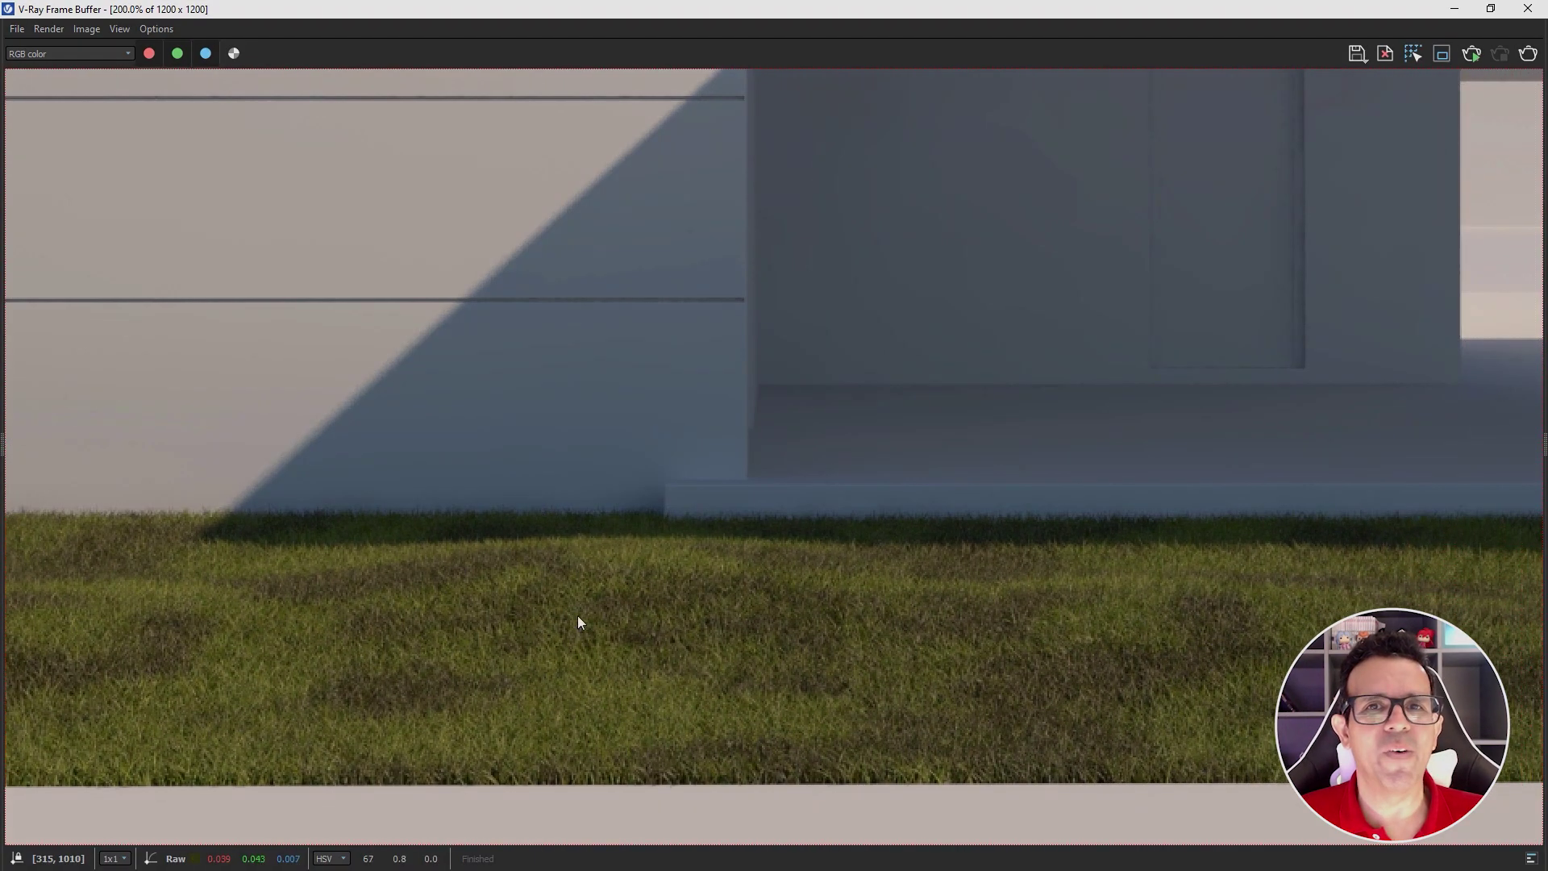